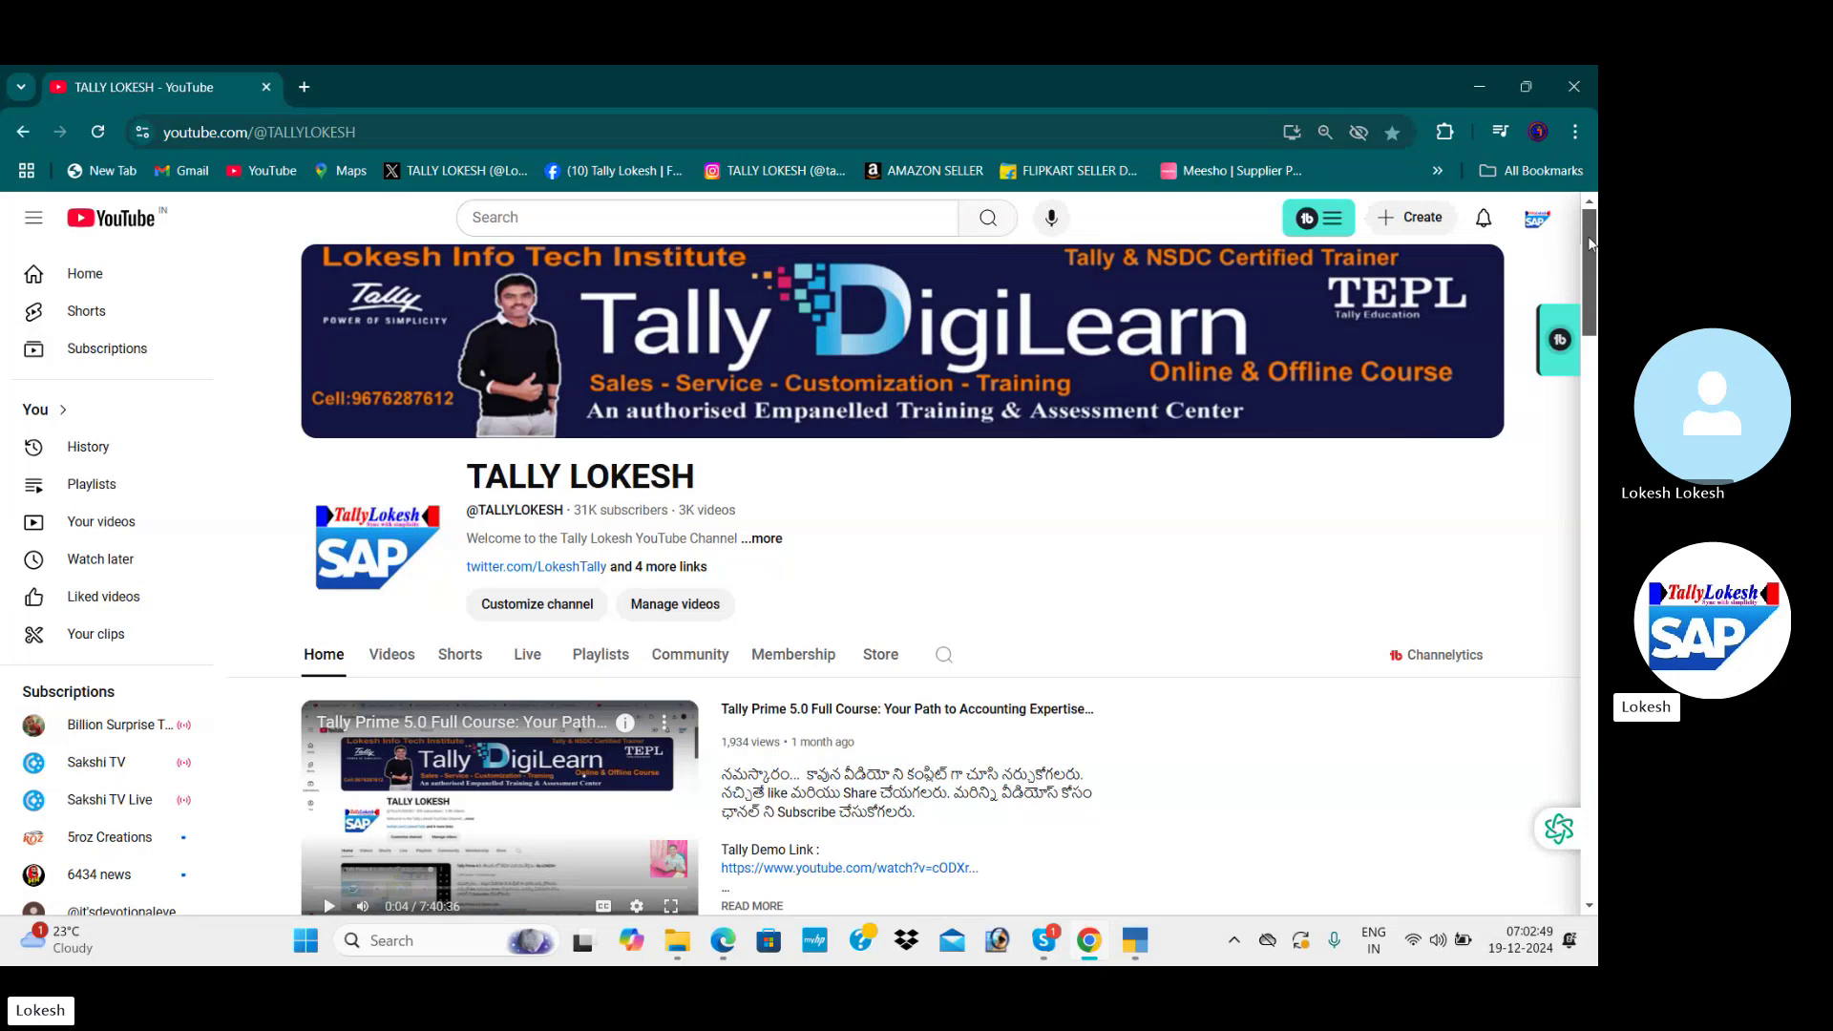
- Look through the videos and playlists on the TALLY LOKESH channel's home page
{"action": "scroll", "coordinate": [1589, 258], "scroll_direction": "down", "scroll_amount": 2}
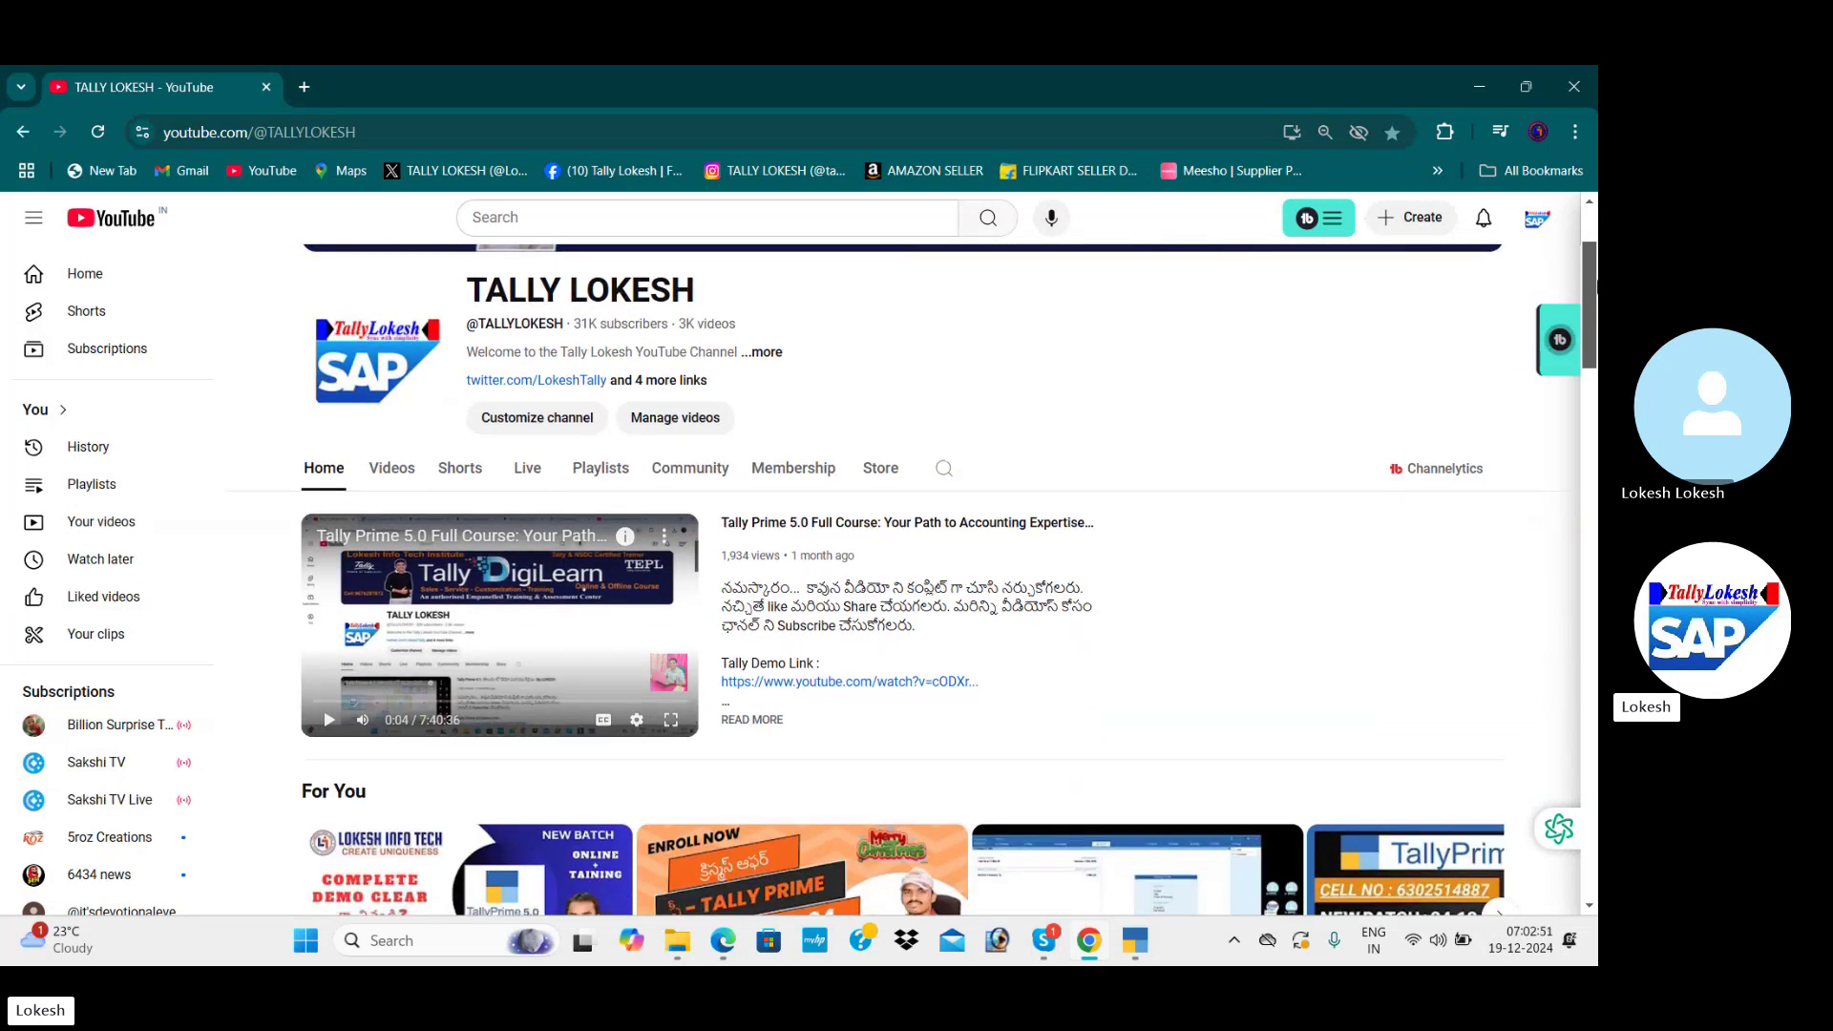
{"action": "scroll", "coordinate": [914, 578], "scroll_direction": "down", "scroll_amount": 6}
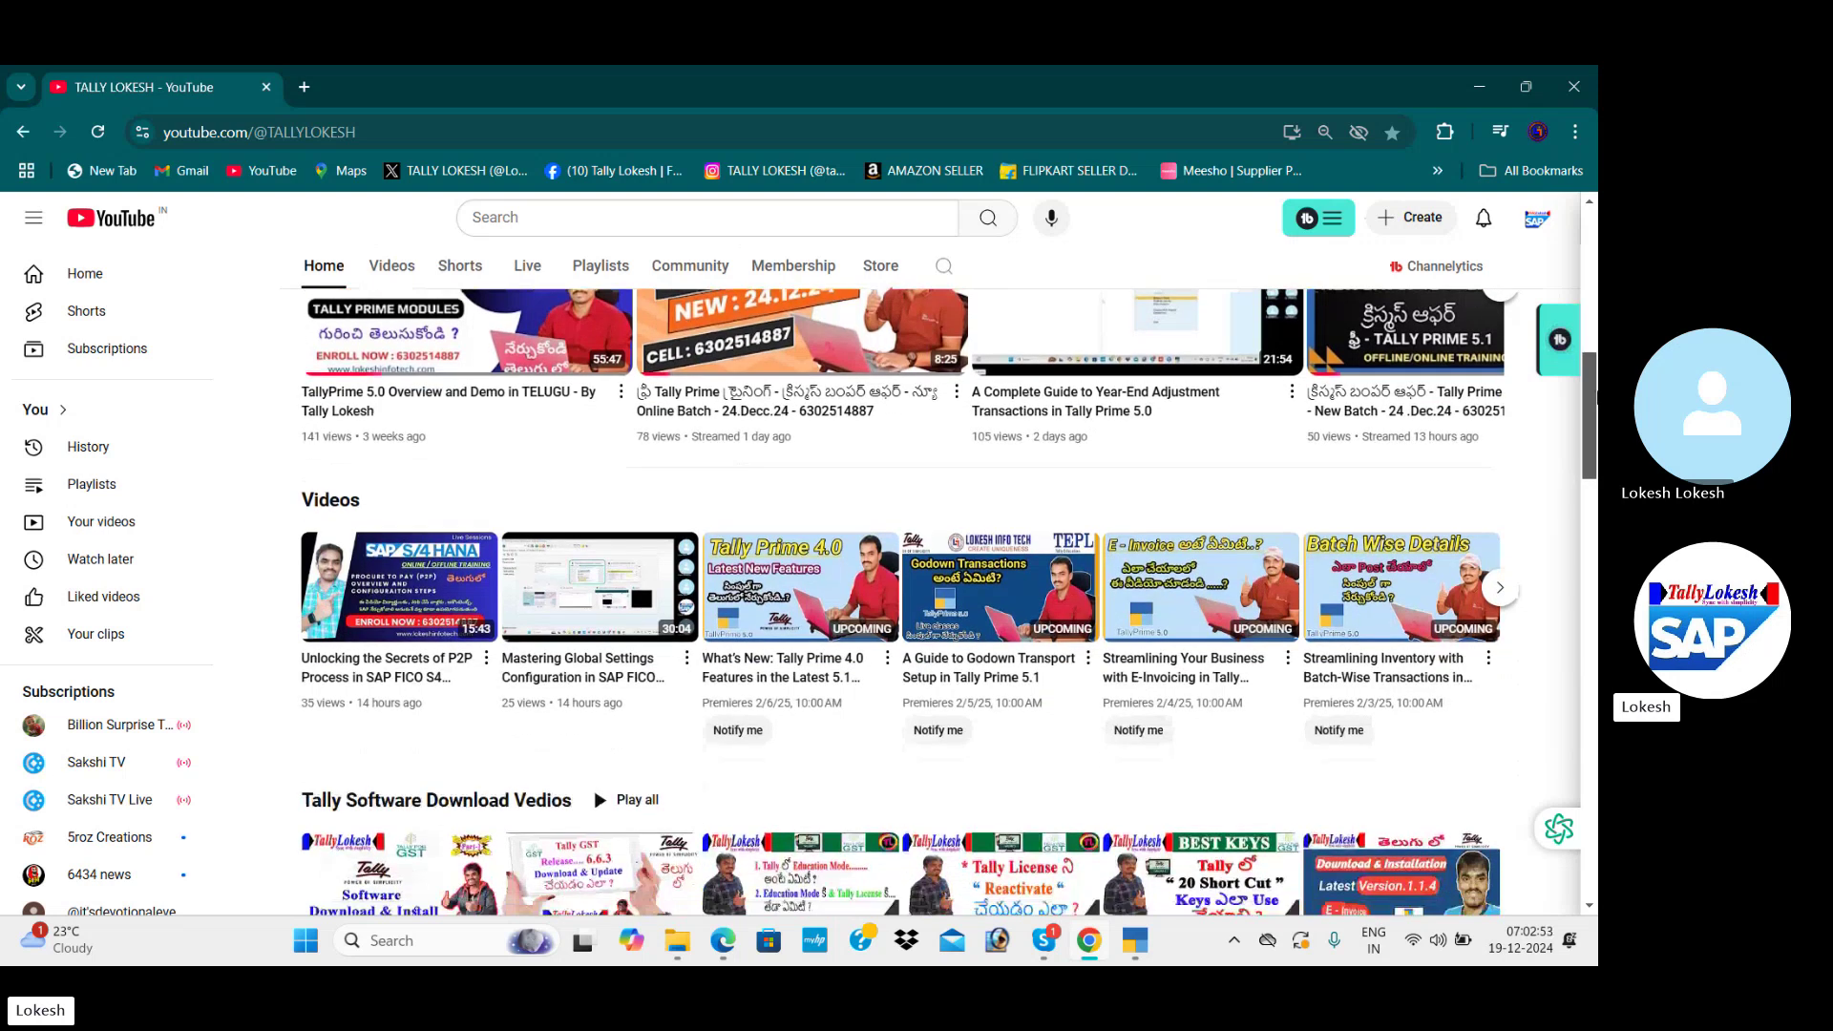
{"action": "scroll", "coordinate": [914, 578], "scroll_direction": "down", "scroll_amount": 1}
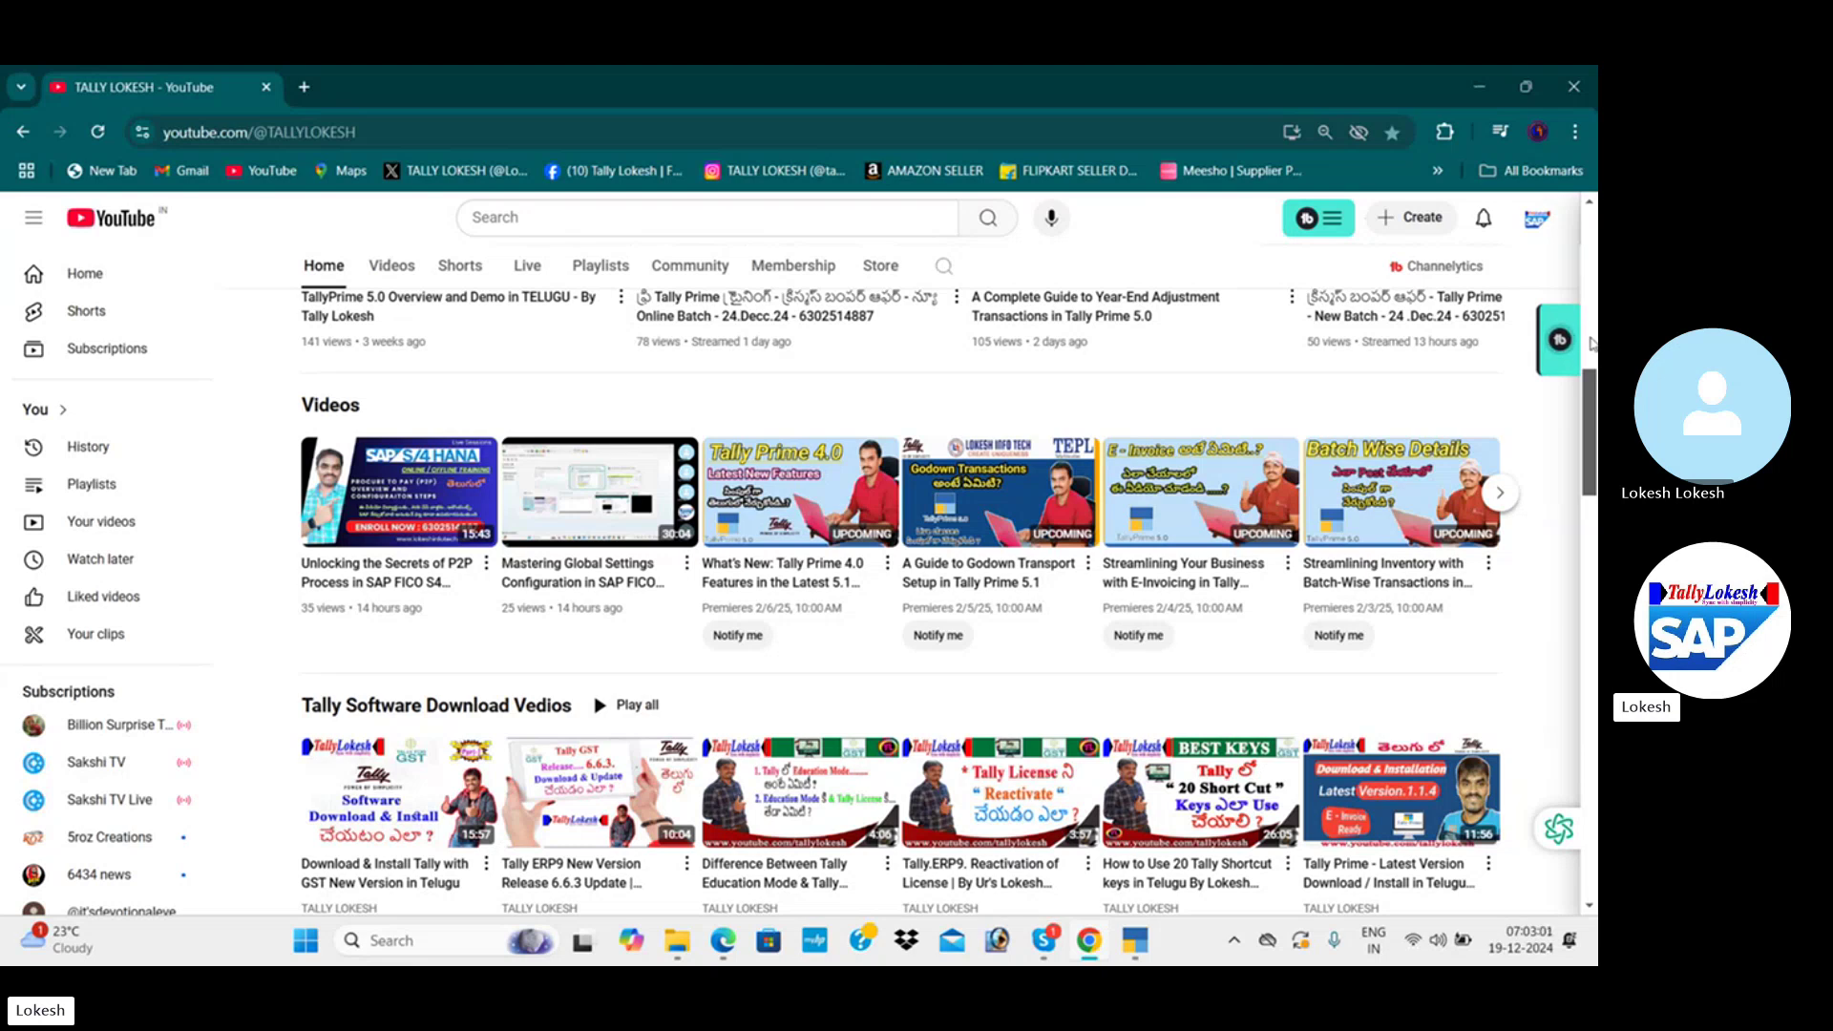
{"action": "scroll", "coordinate": [1592, 401], "scroll_direction": "up", "scroll_amount": 8}
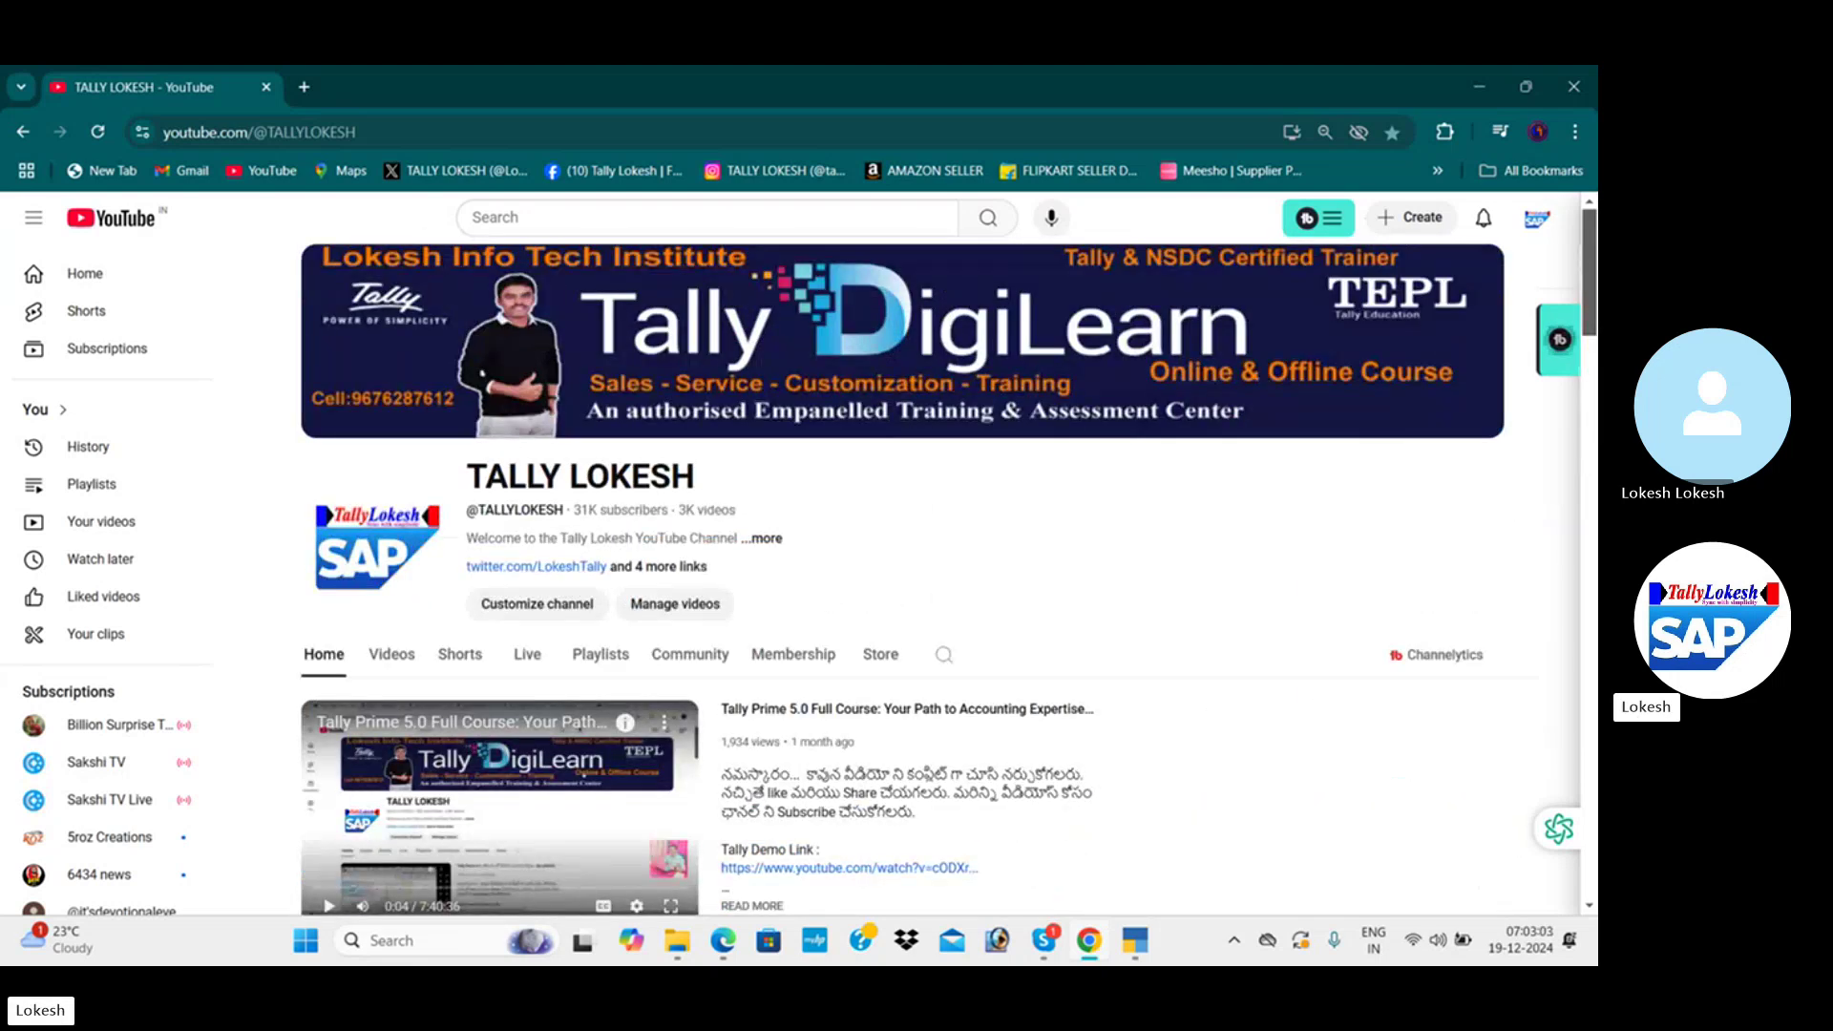
- Open the lokeshinfotech.com website in a new browser tab
{"action": "left_click", "coordinate": [313, 90]}
{"action": "type", "text": "lok"}
{"action": "key", "text": "Return"}
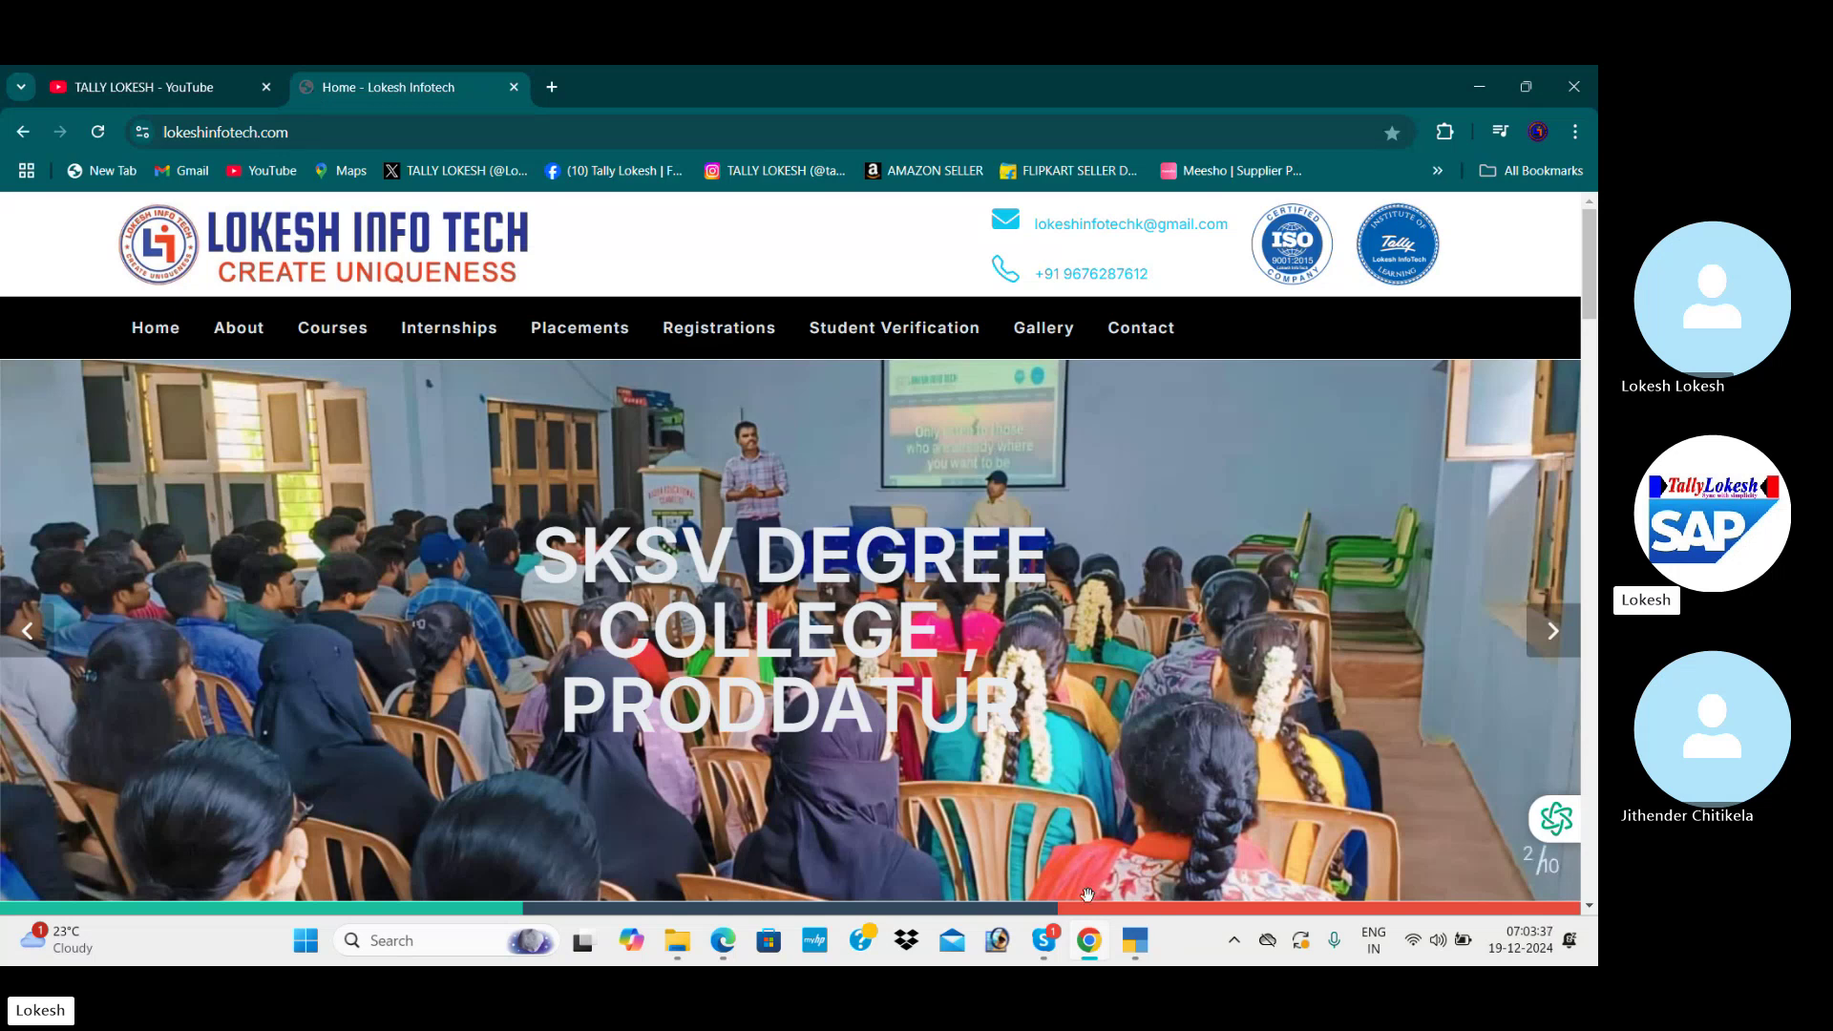
- Switch to Professinal Material S.pdf in Microsoft Edge and review the exercise on page 89, from purchase order to debit note
{"action": "key", "text": "alt+Tab"}
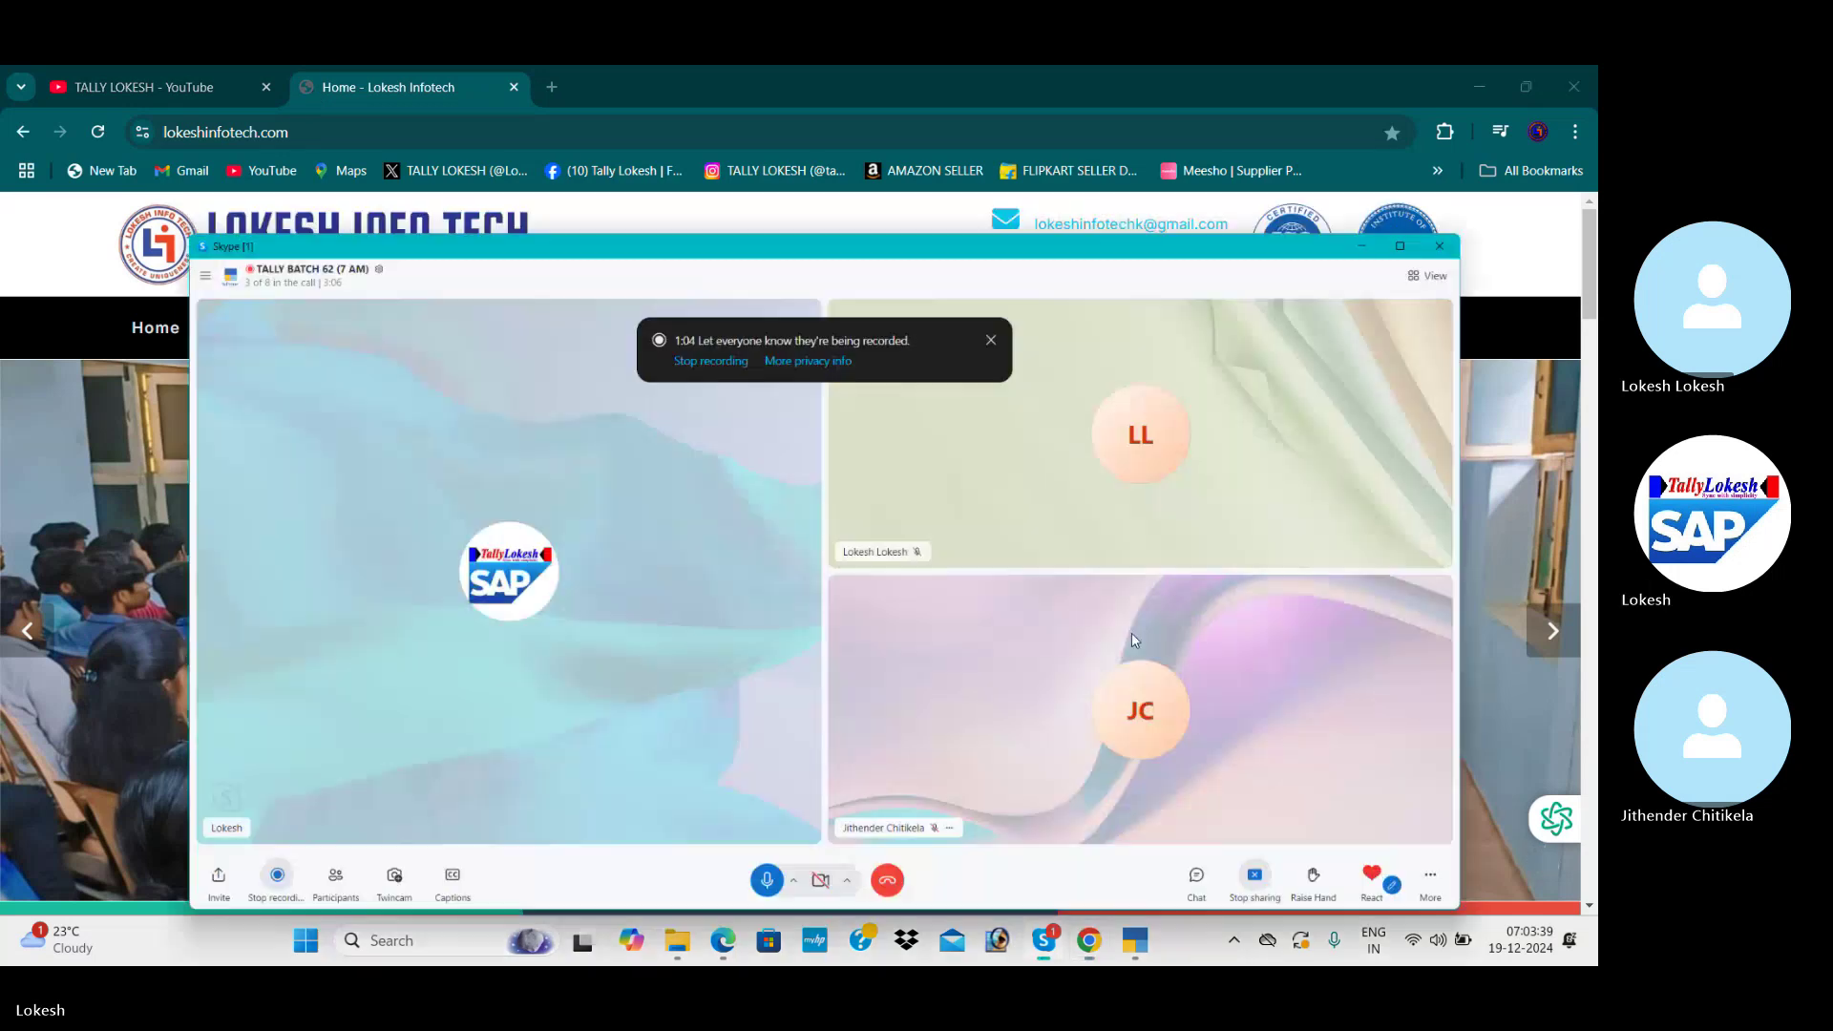
{"action": "key", "text": "alt+Tab"}
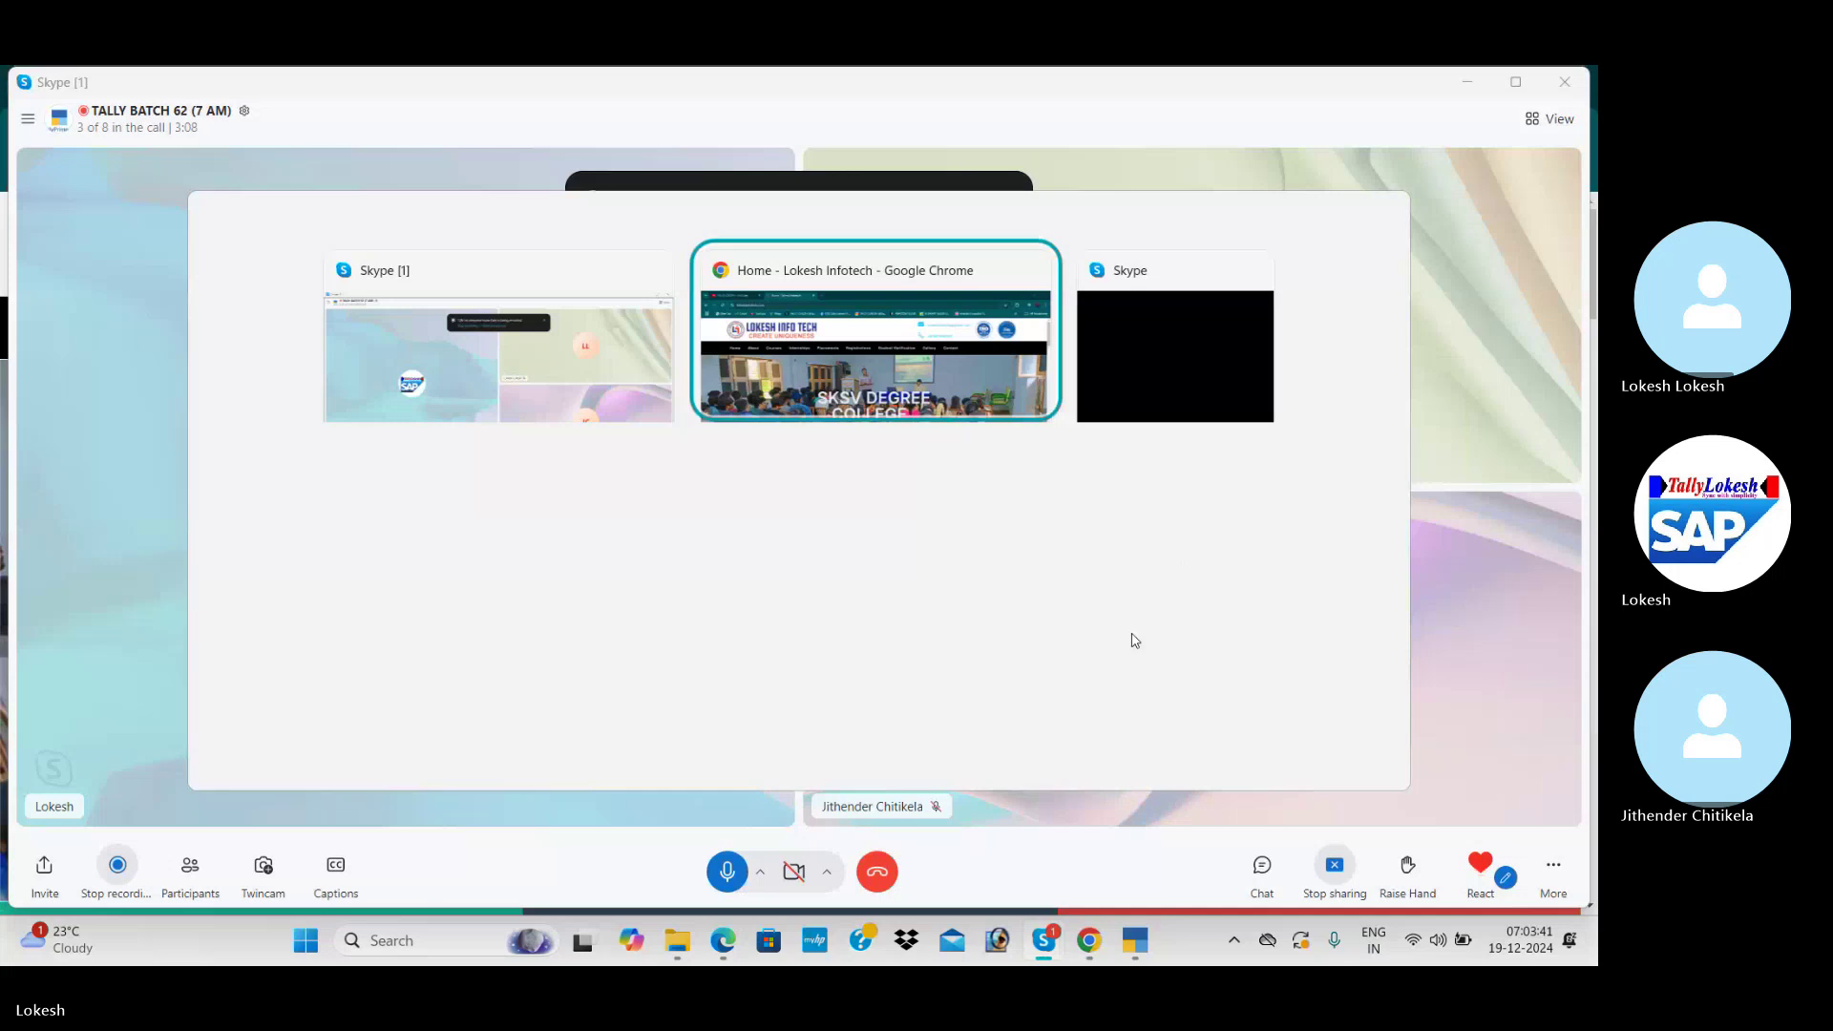
{"action": "key", "text": "alt+Tab"}
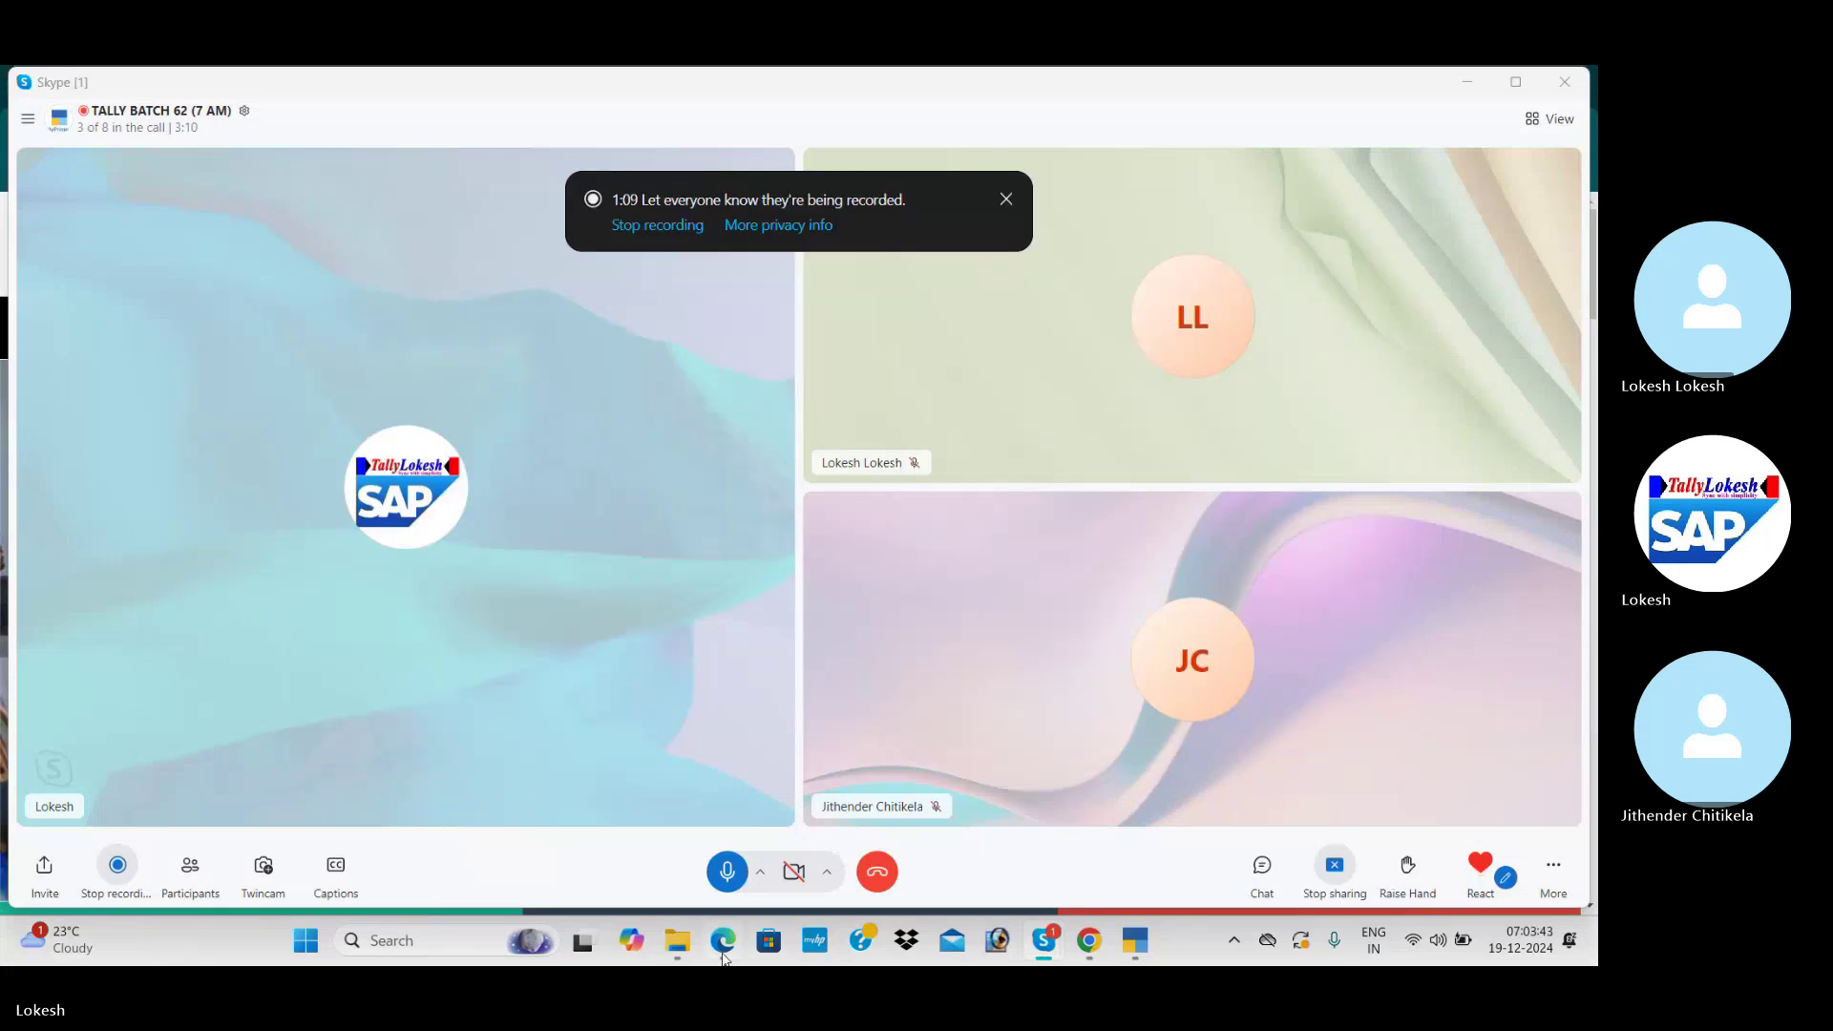
{"action": "left_click", "coordinate": [722, 955]}
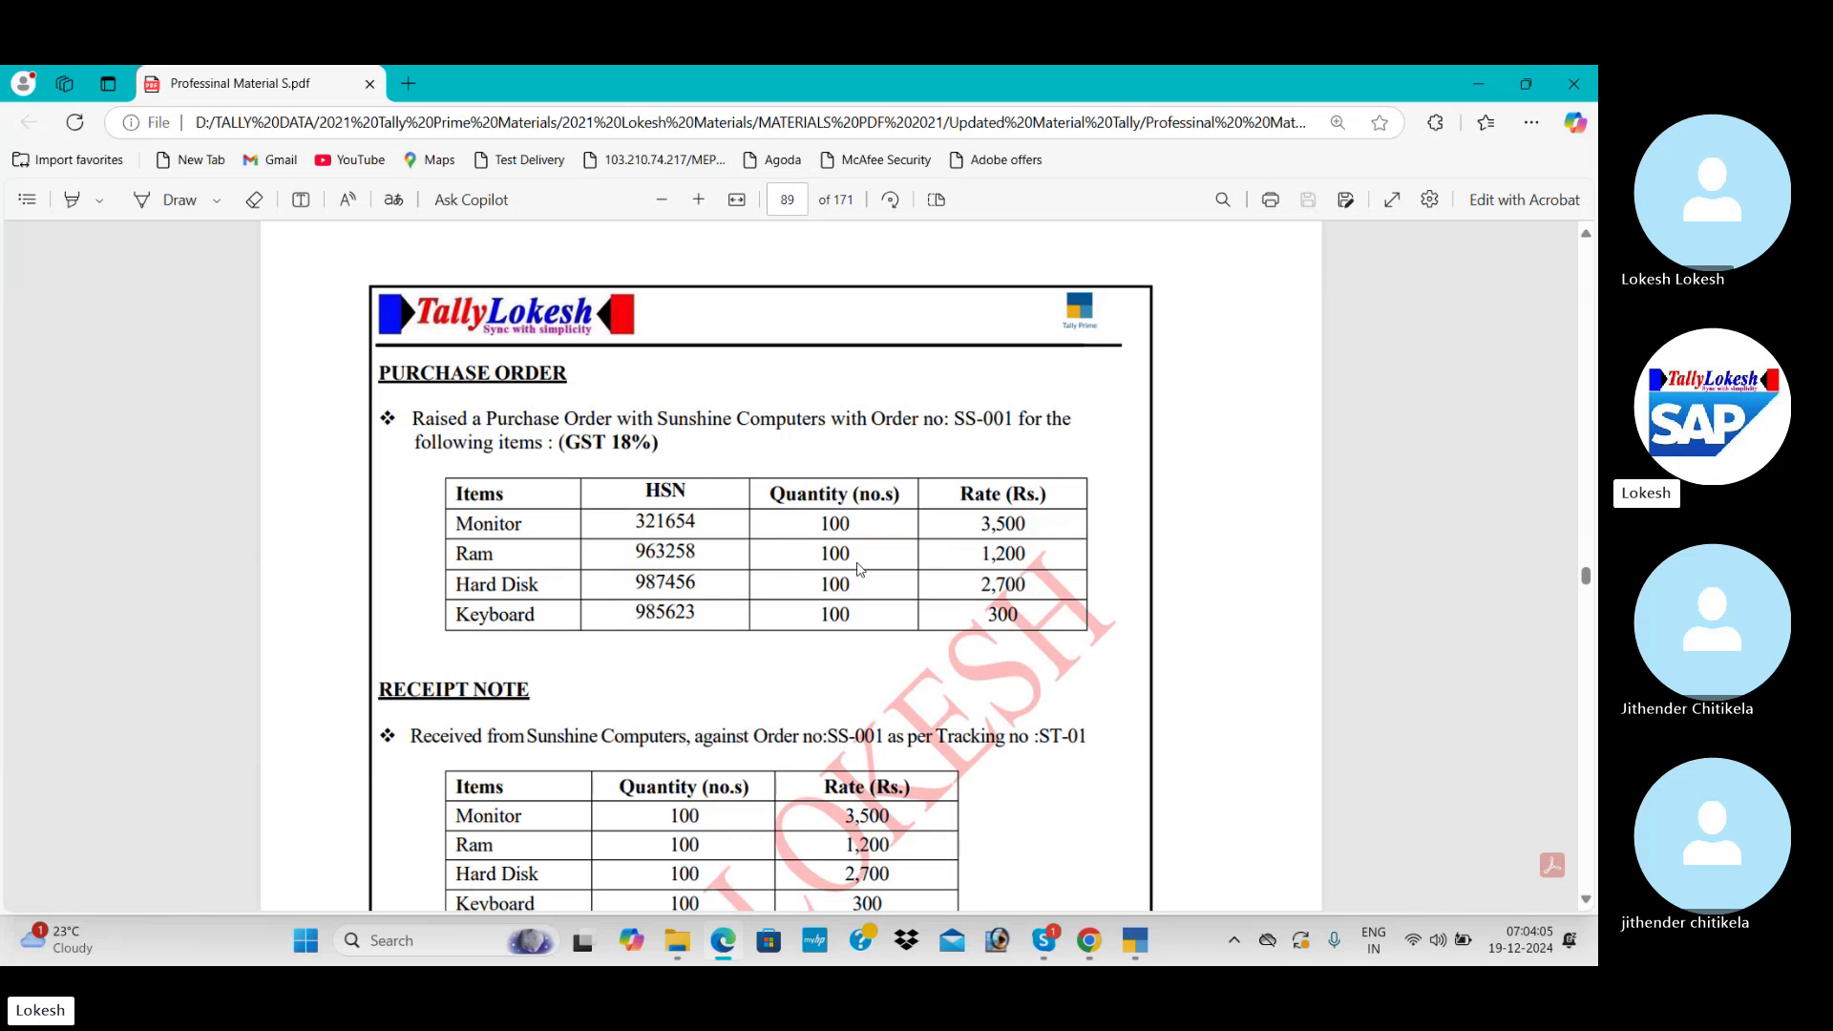
{"action": "scroll", "coordinate": [971, 595], "scroll_direction": "down", "scroll_amount": 3}
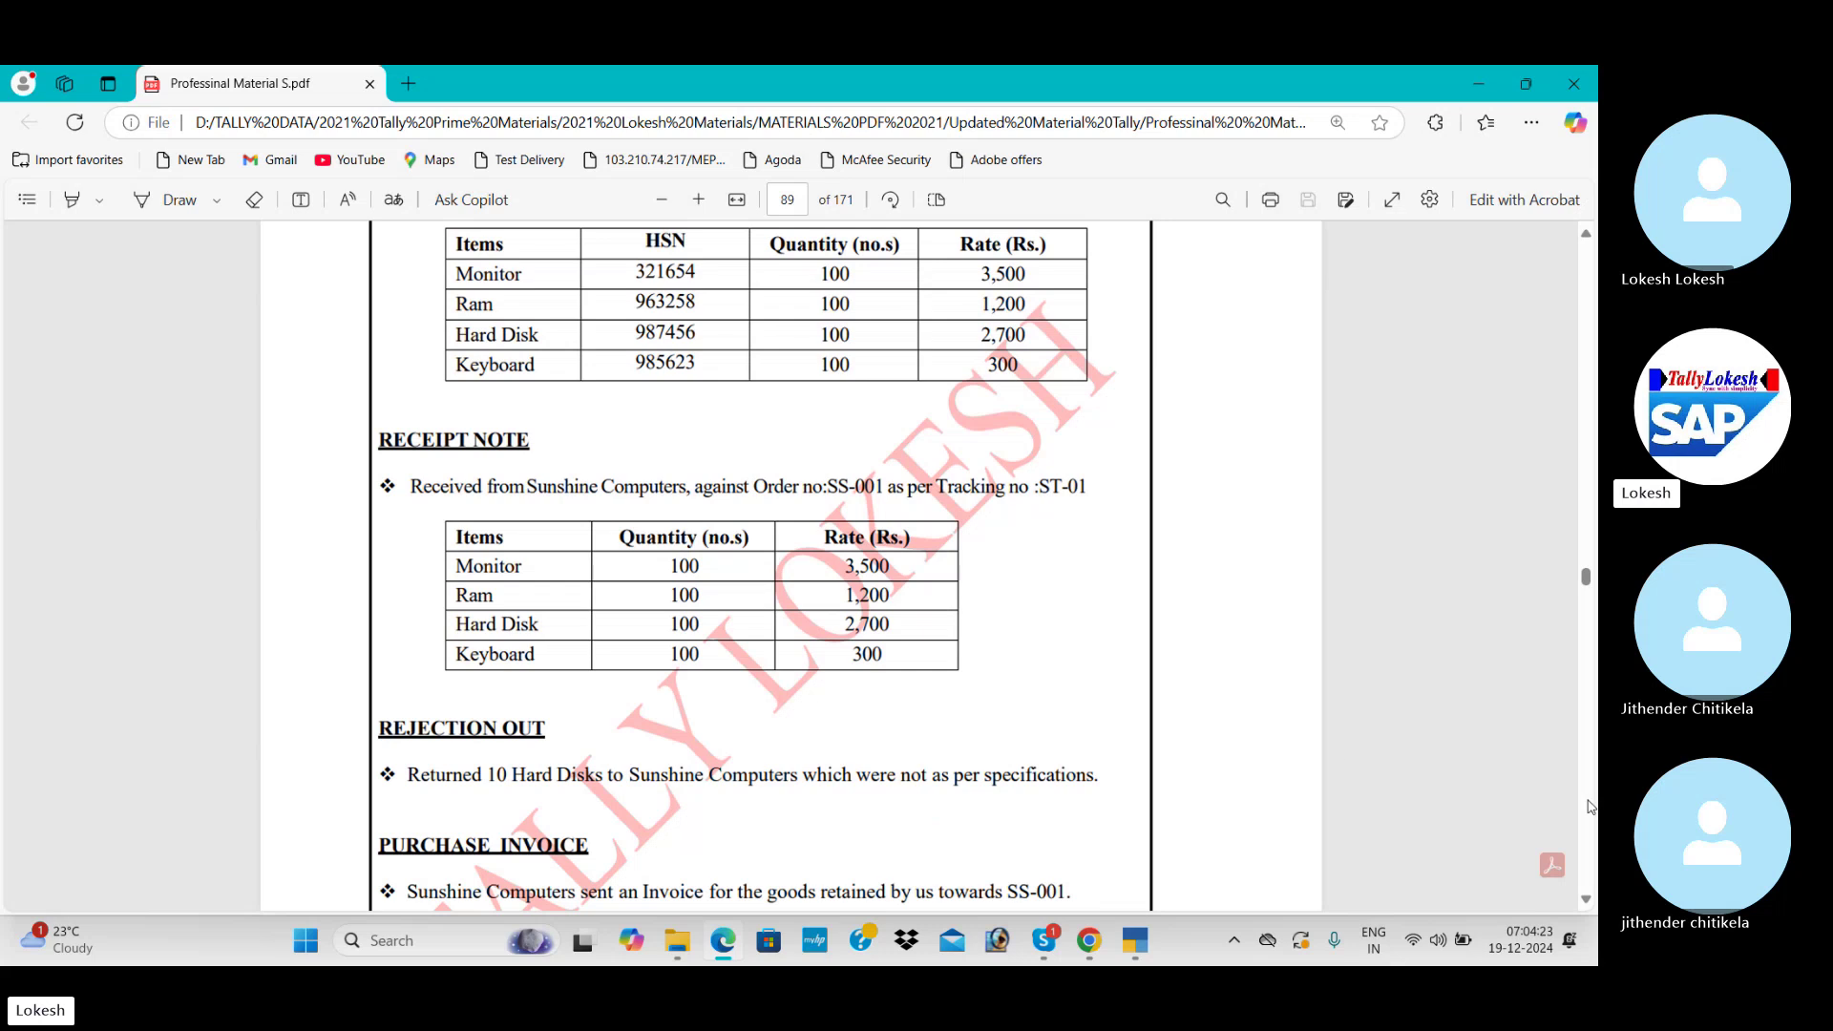
{"action": "scroll", "coordinate": [1588, 901], "scroll_direction": "down", "scroll_amount": 5}
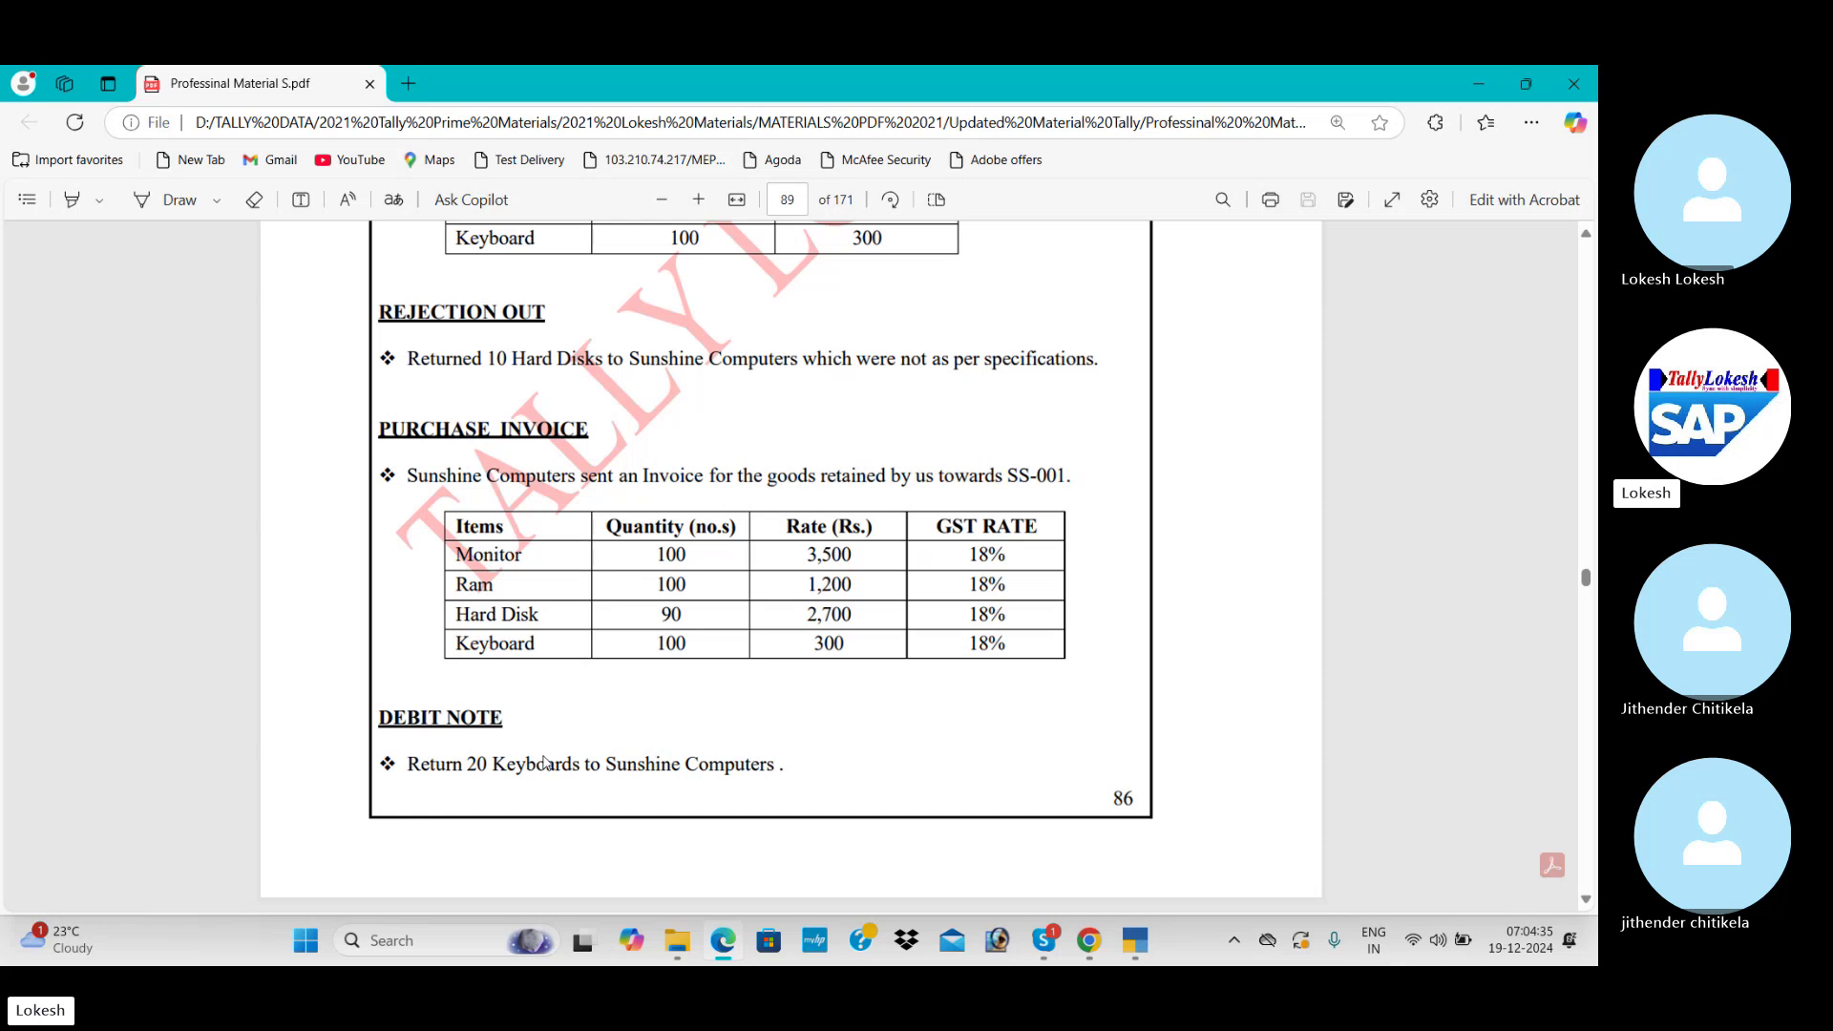
{"action": "left_click", "coordinate": [1587, 236]}
{"action": "left_click", "coordinate": [1587, 268]}
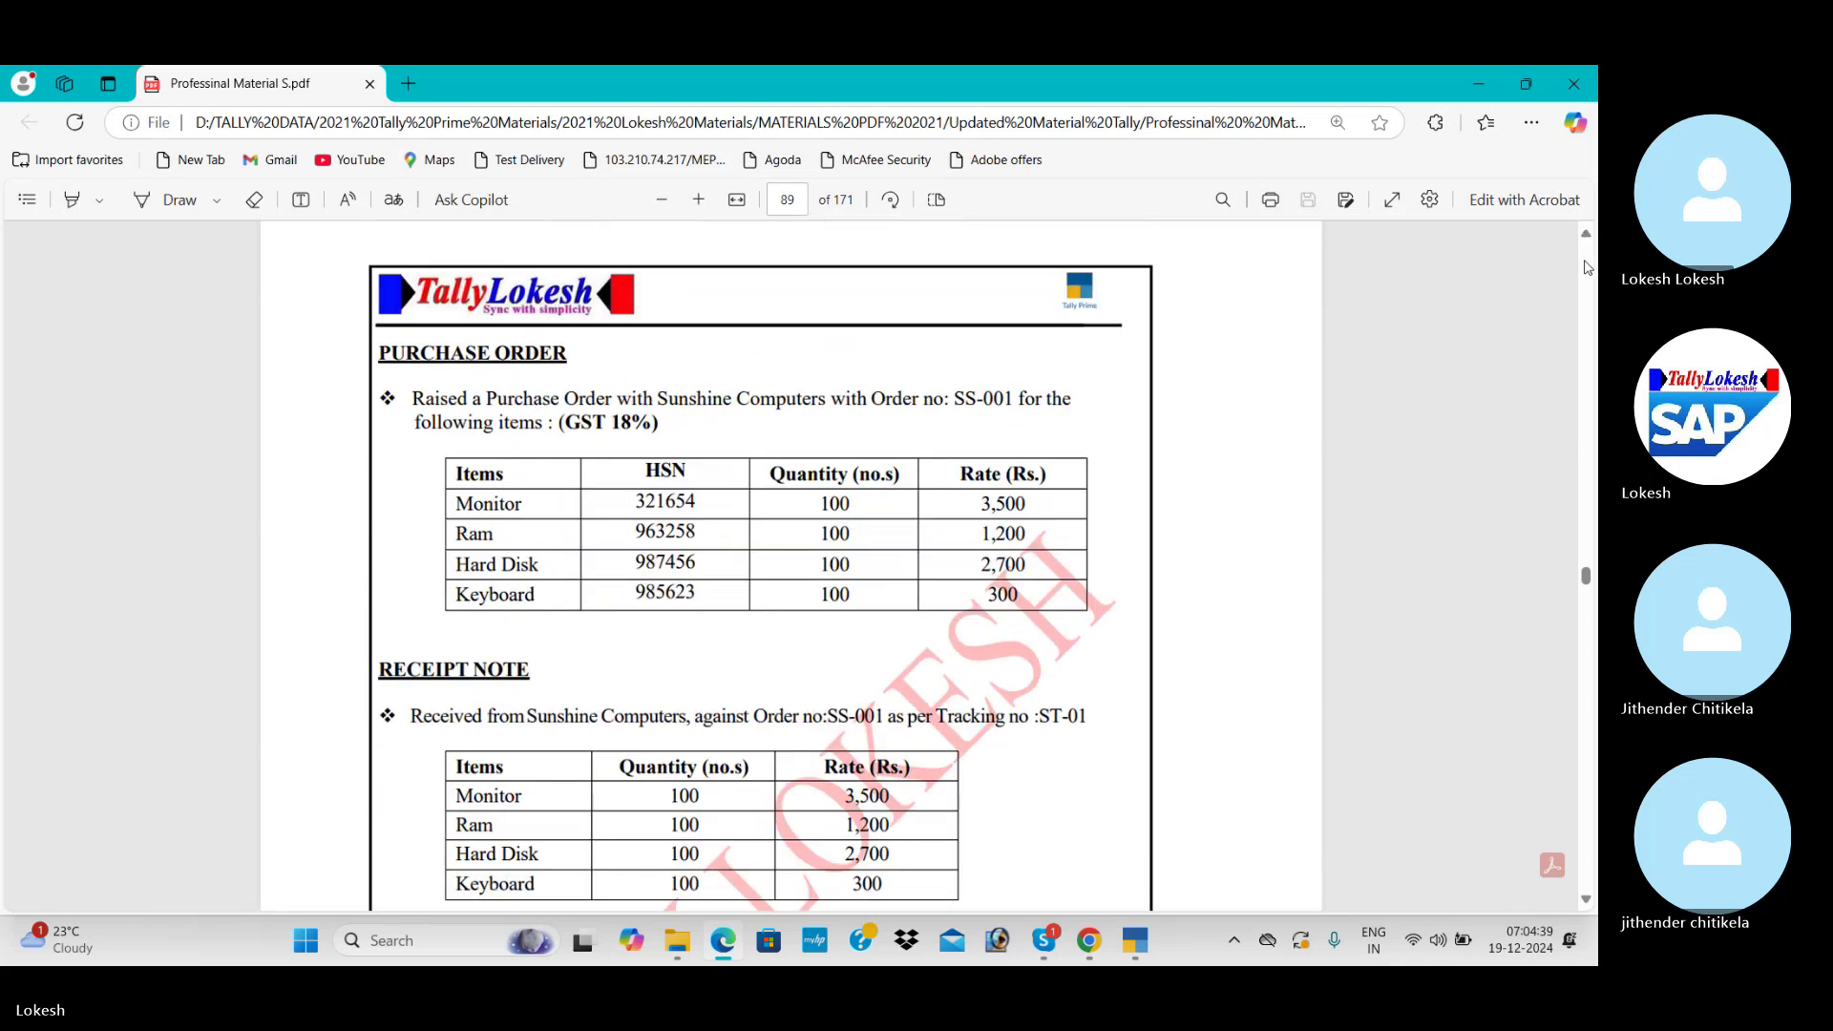
- Switch to TallyPrime and shut the open company TRADING COMPANY AUGUST 07
{"action": "key", "text": "alt+Tab"}
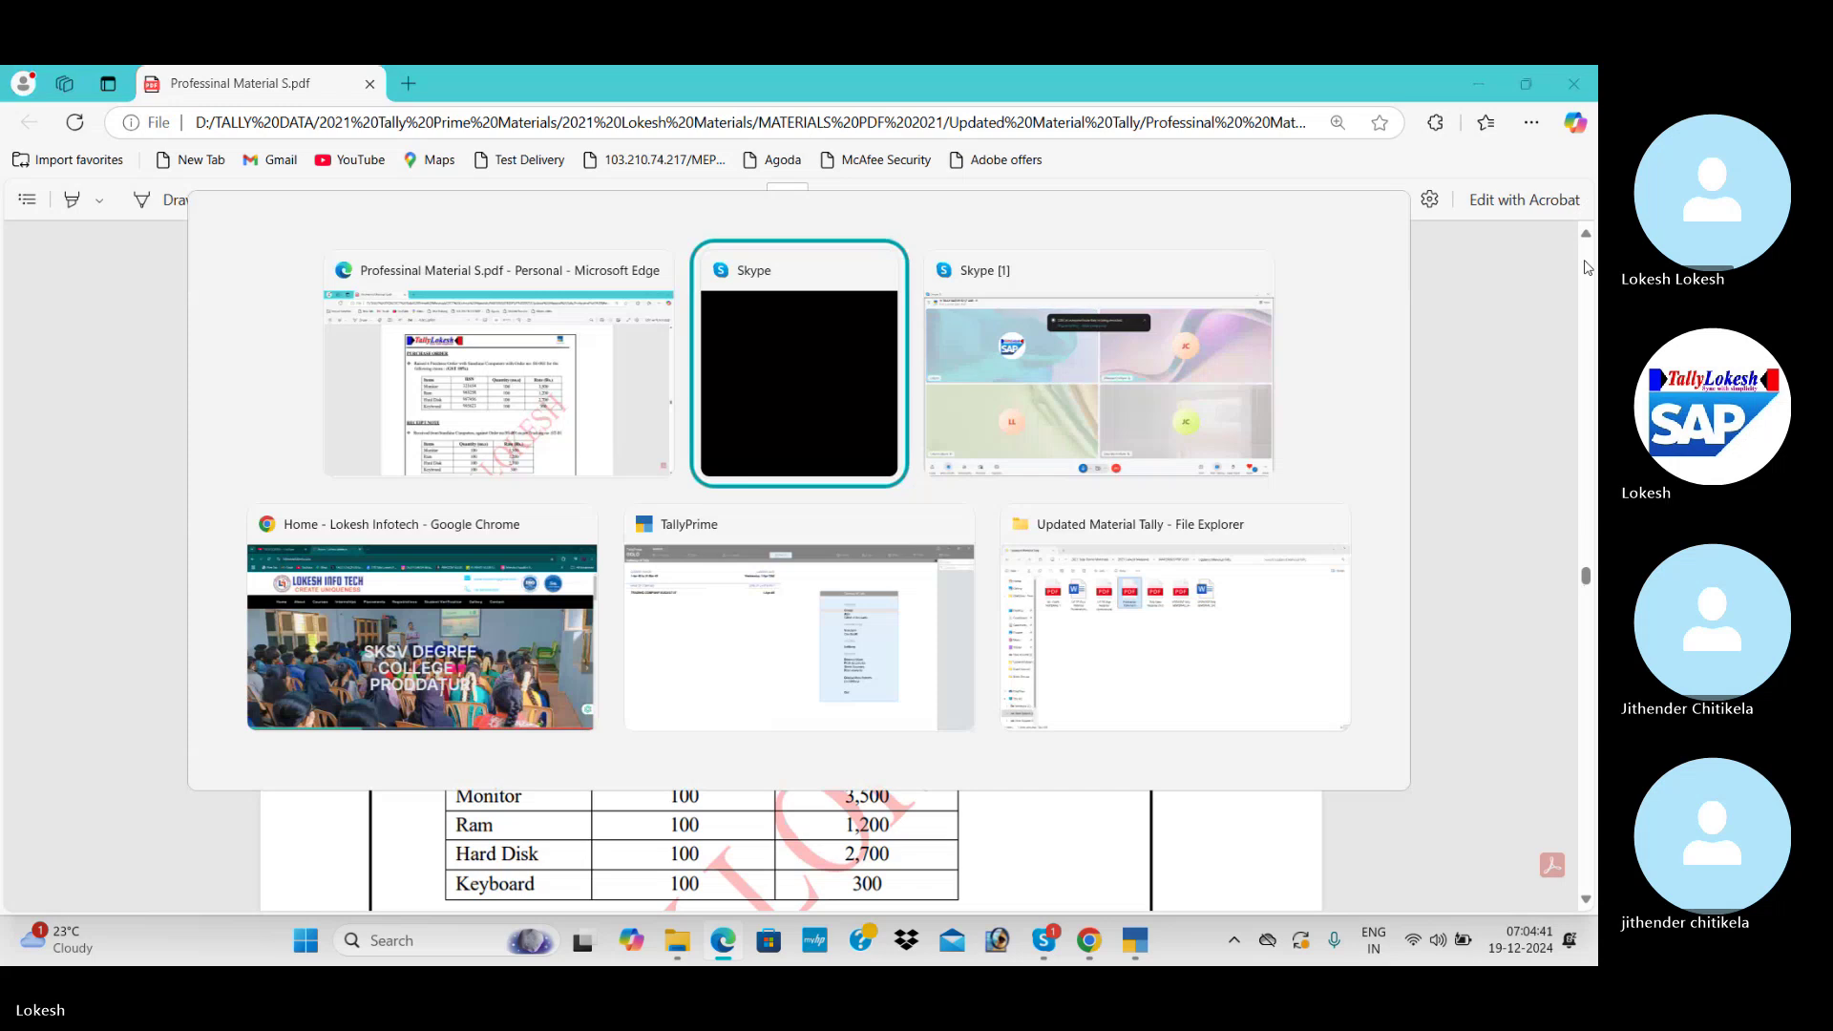
{"action": "key", "text": "Tab"}
{"action": "key", "text": "Tab"}
{"action": "key", "text": "Tab"}
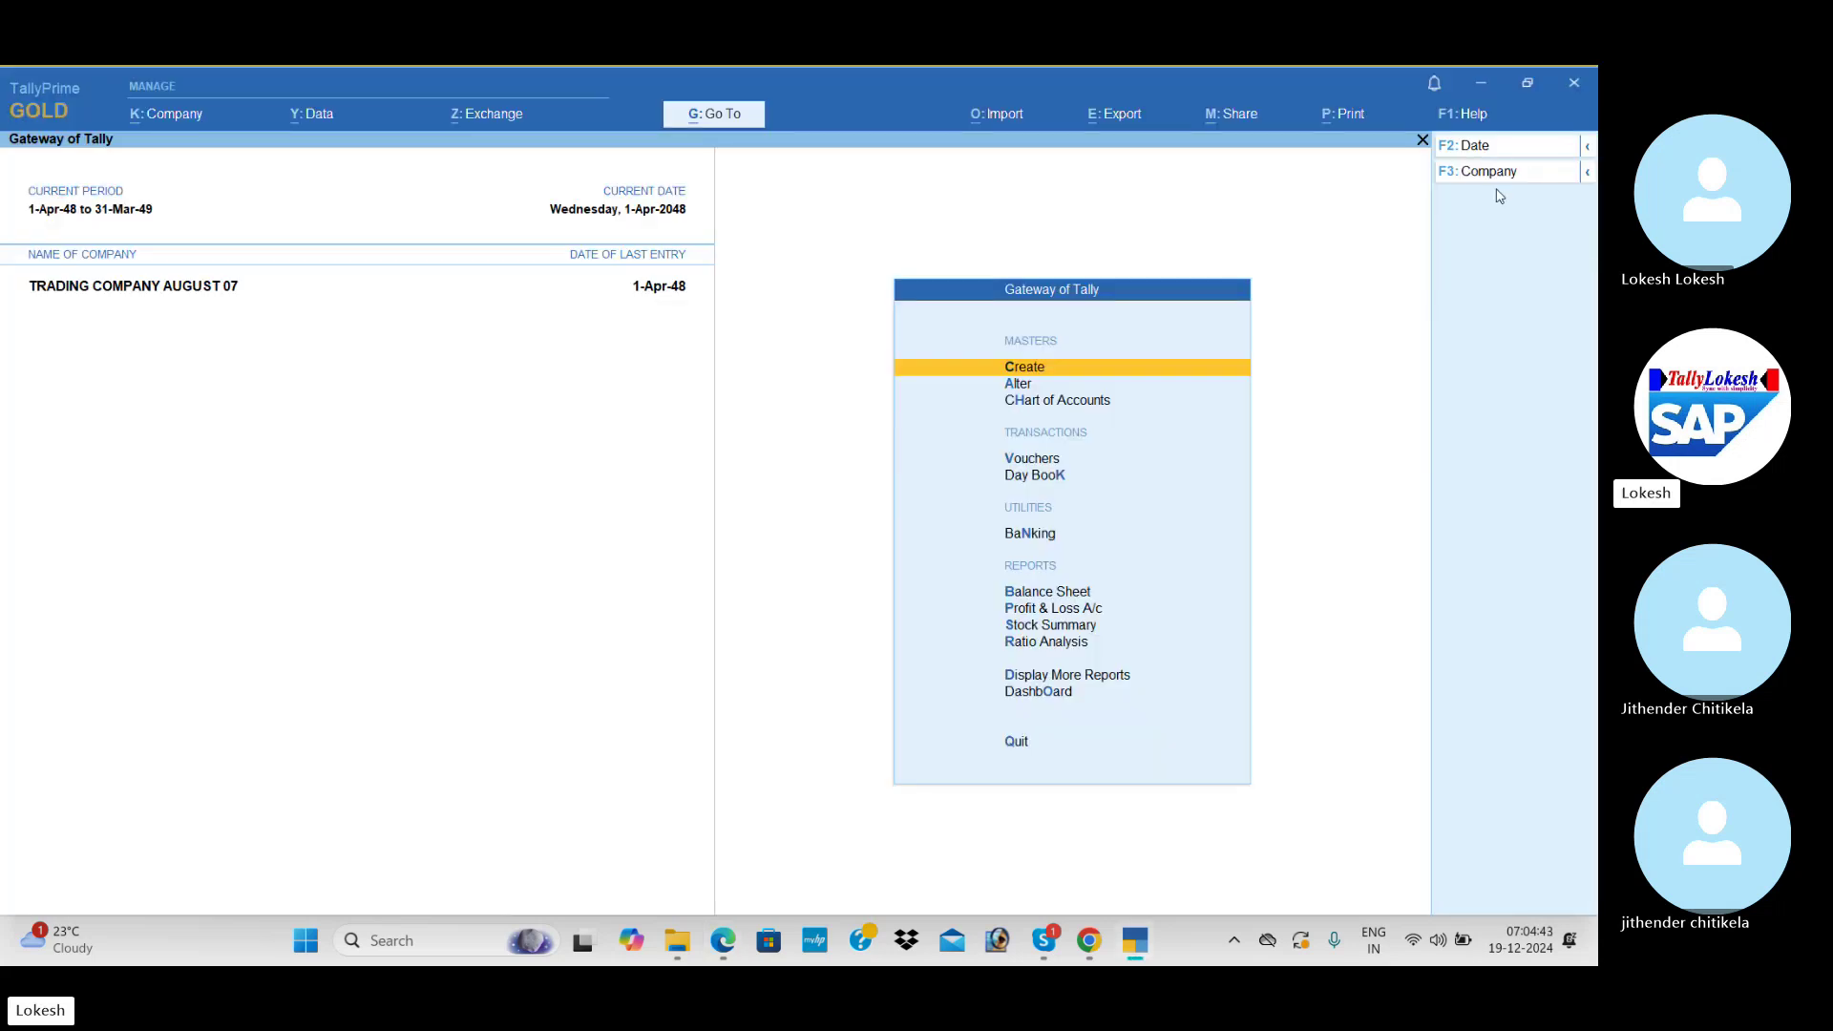
{"action": "left_click", "coordinate": [1497, 182]}
{"action": "key", "text": "Up"}
{"action": "key", "text": "Return"}
{"action": "key", "text": "Return"}
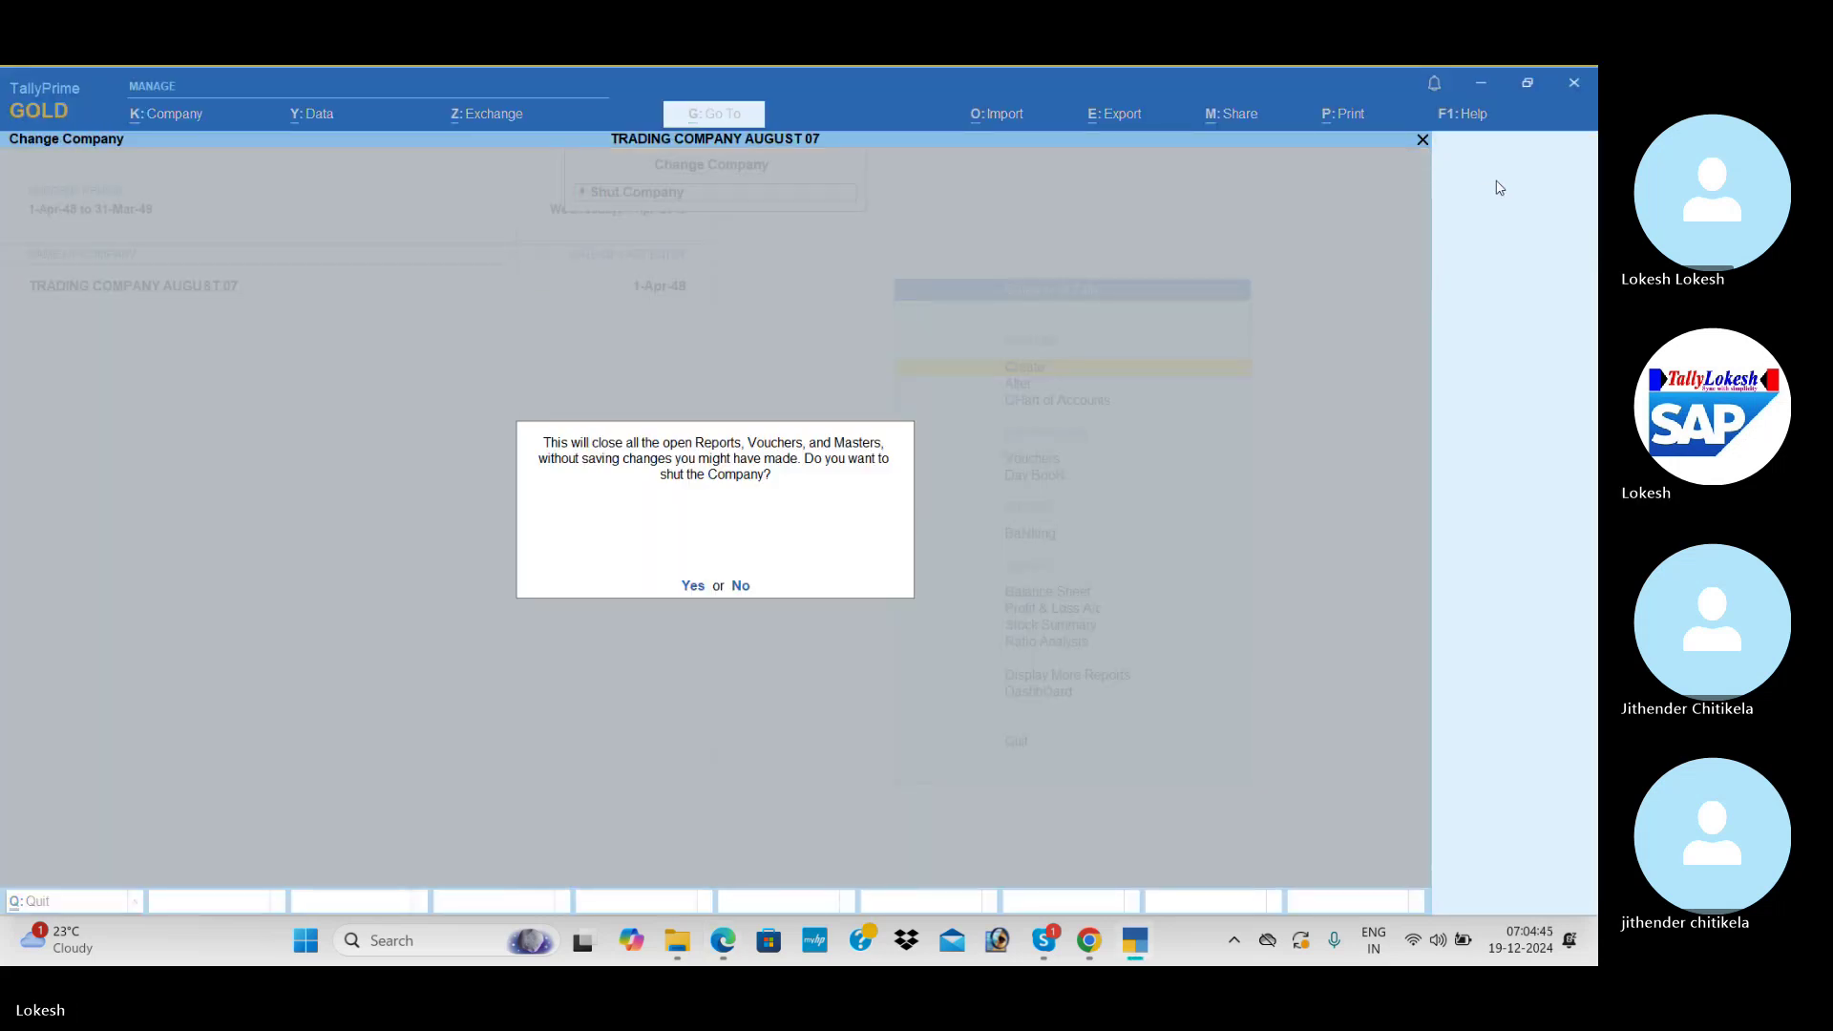
{"action": "key", "text": "Return"}
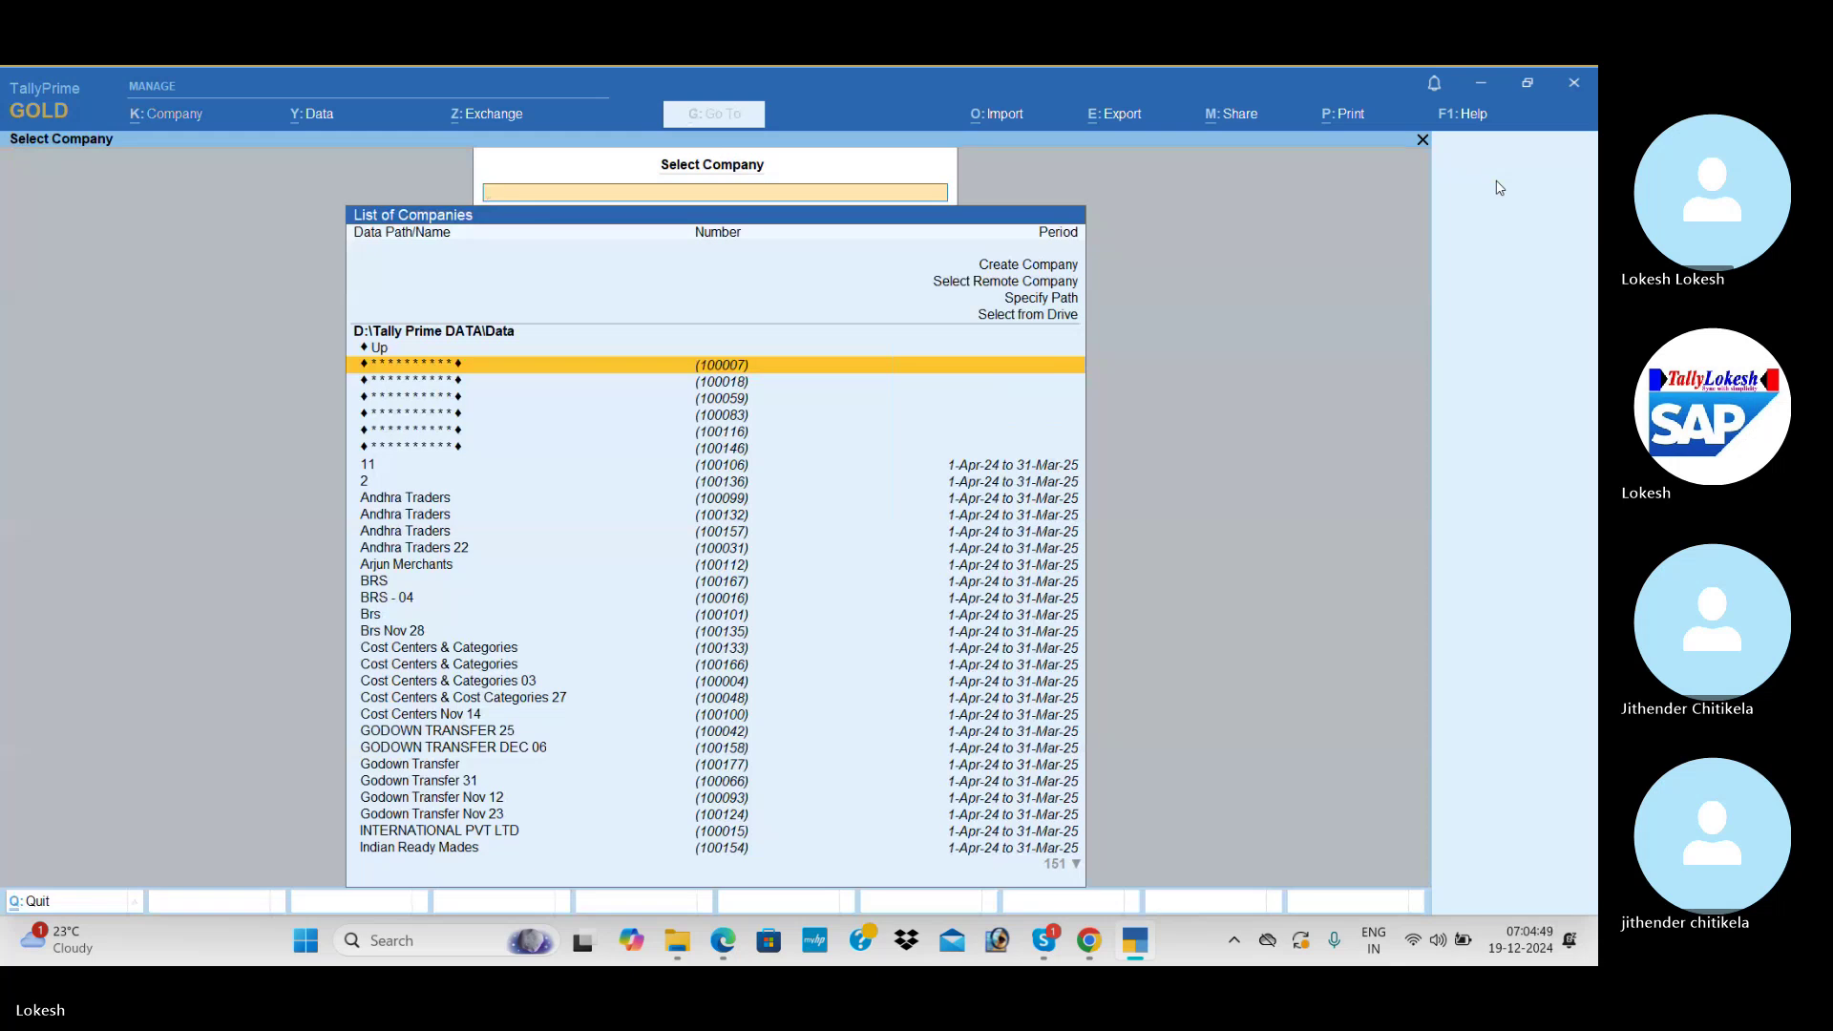
- Start creating a new company named PURCHASE ORDER DEC 19
{"action": "key", "text": "Up"}
{"action": "key", "text": "Up"}
{"action": "key", "text": "Up"}
{"action": "key", "text": "Up"}
{"action": "key", "text": "Up"}
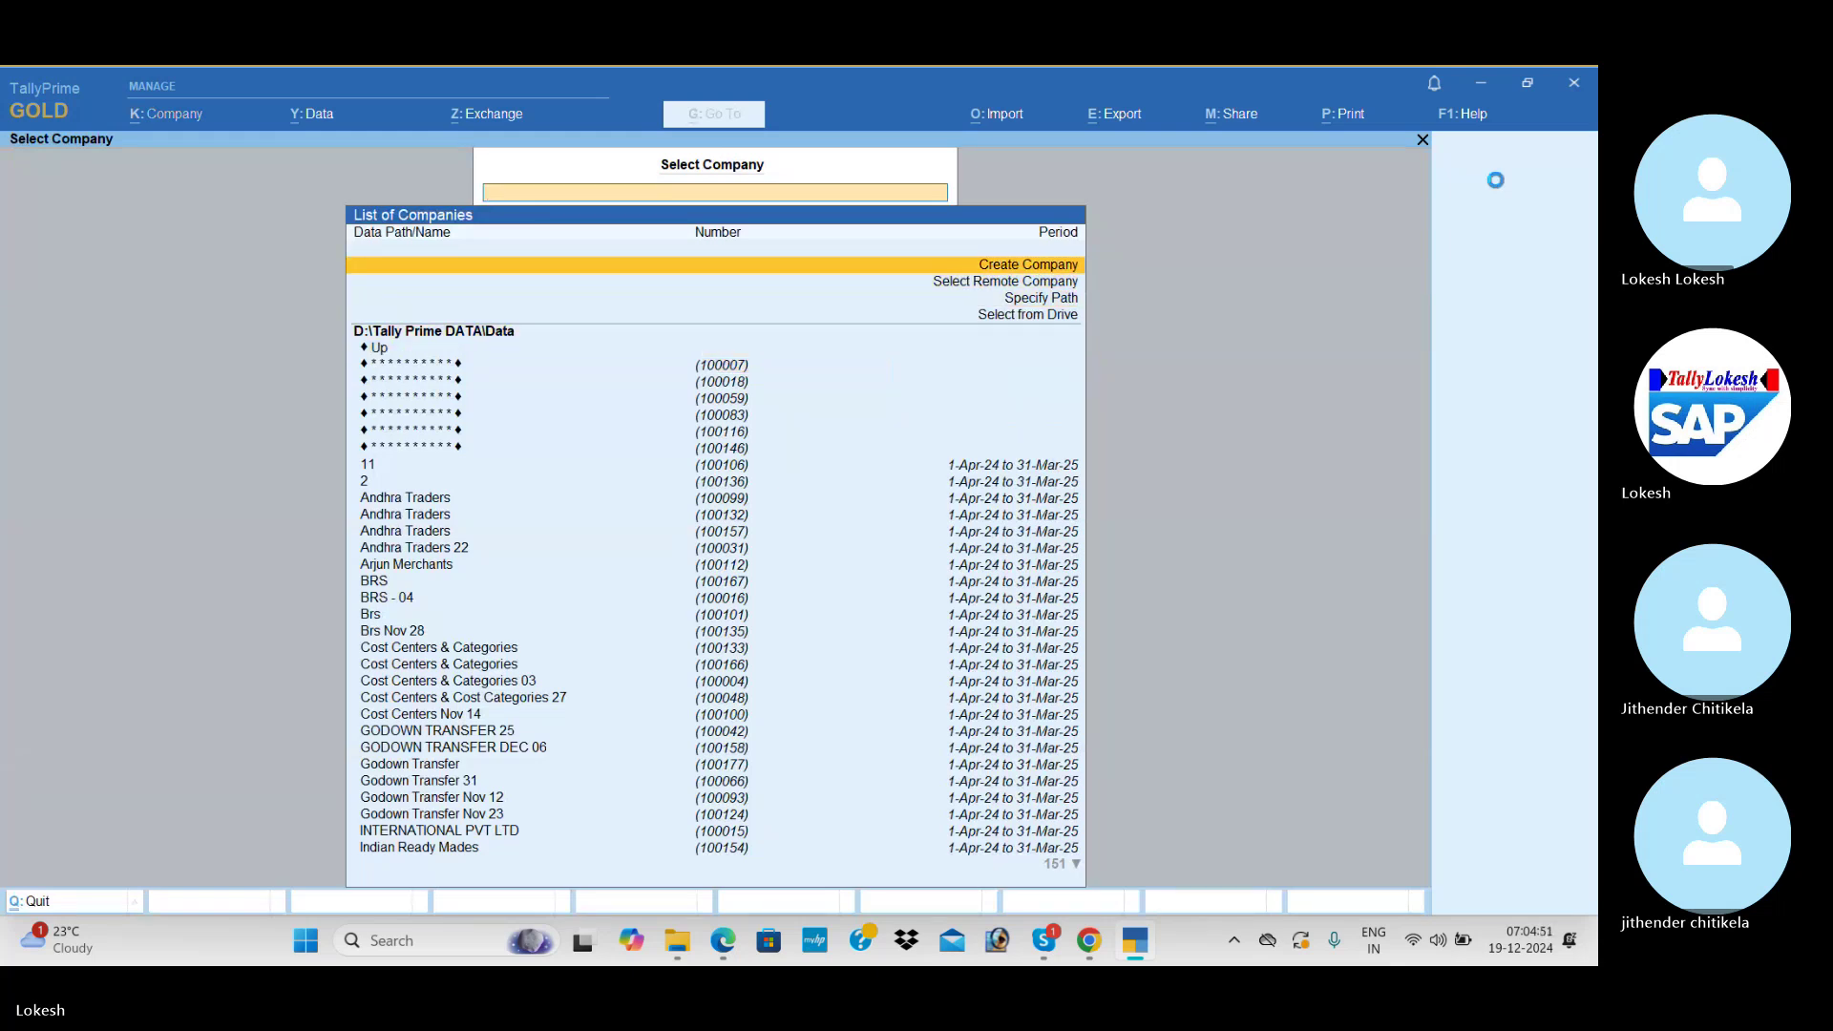
{"action": "key", "text": "Return"}
{"action": "type", "text": "PUR"}
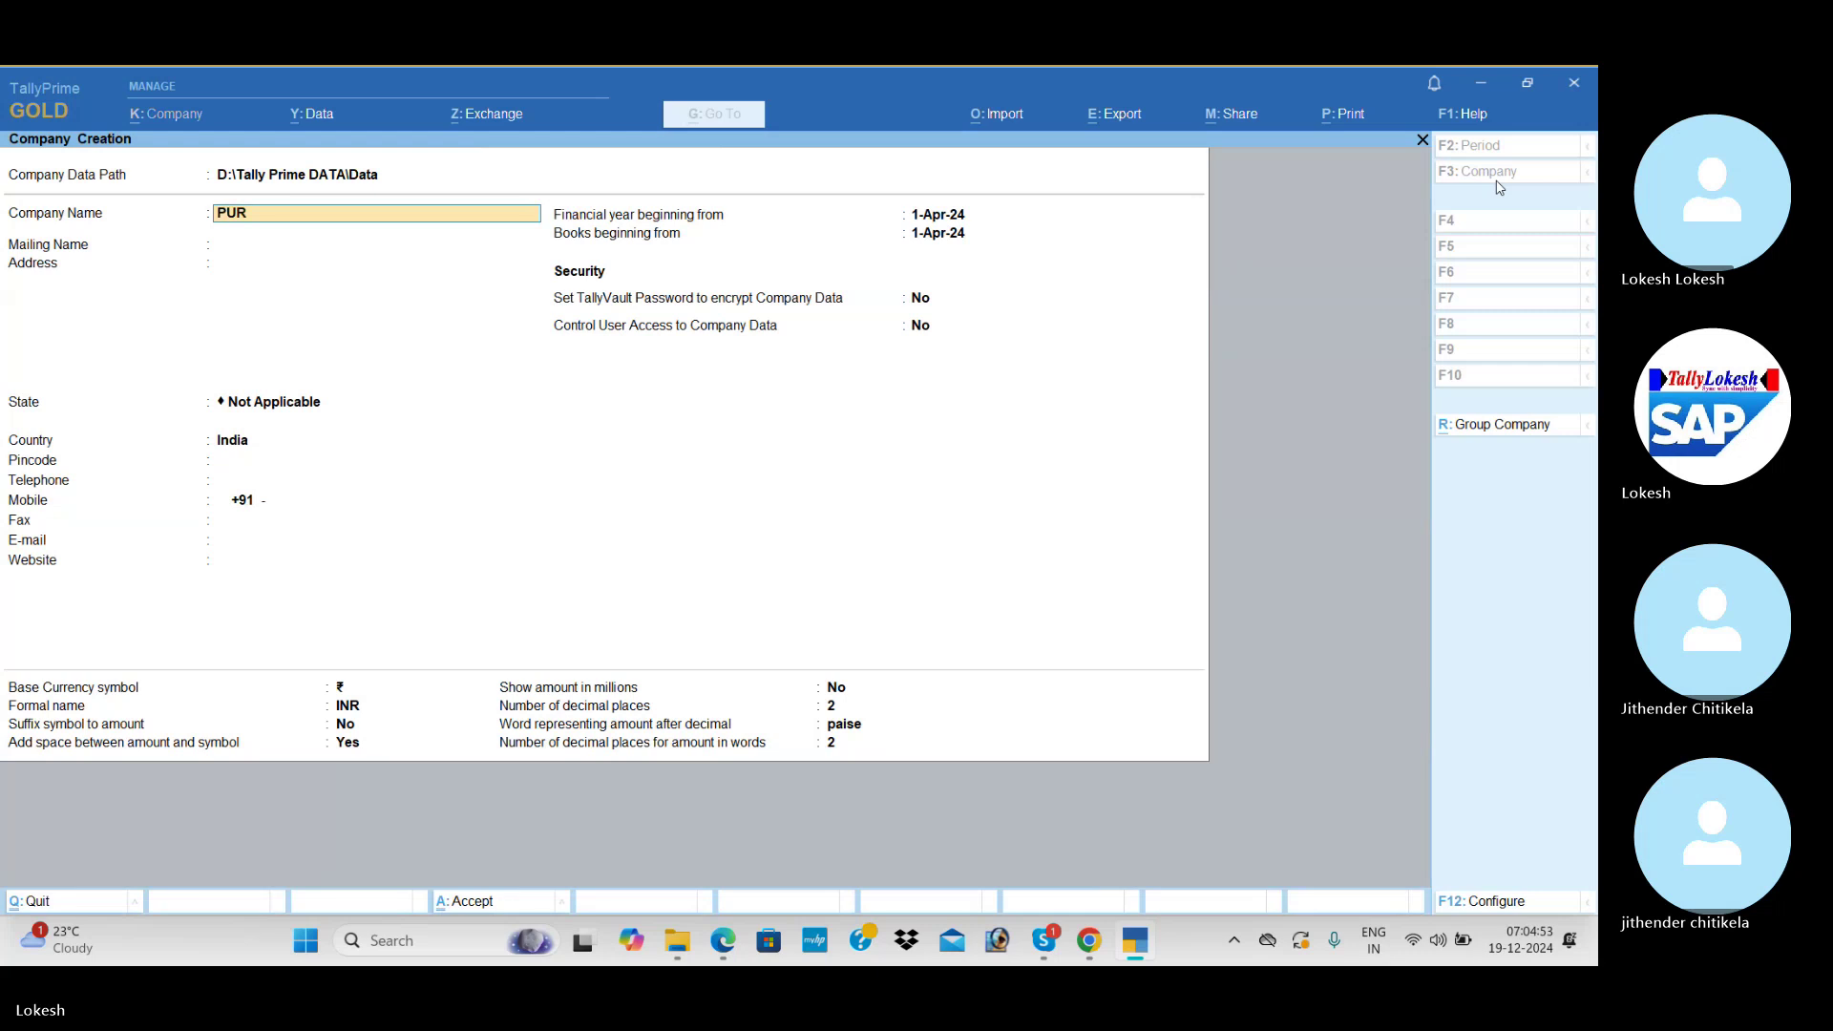
{"action": "type", "text": "CHASE ORDER DEC 19"}
{"action": "key", "text": "Return"}
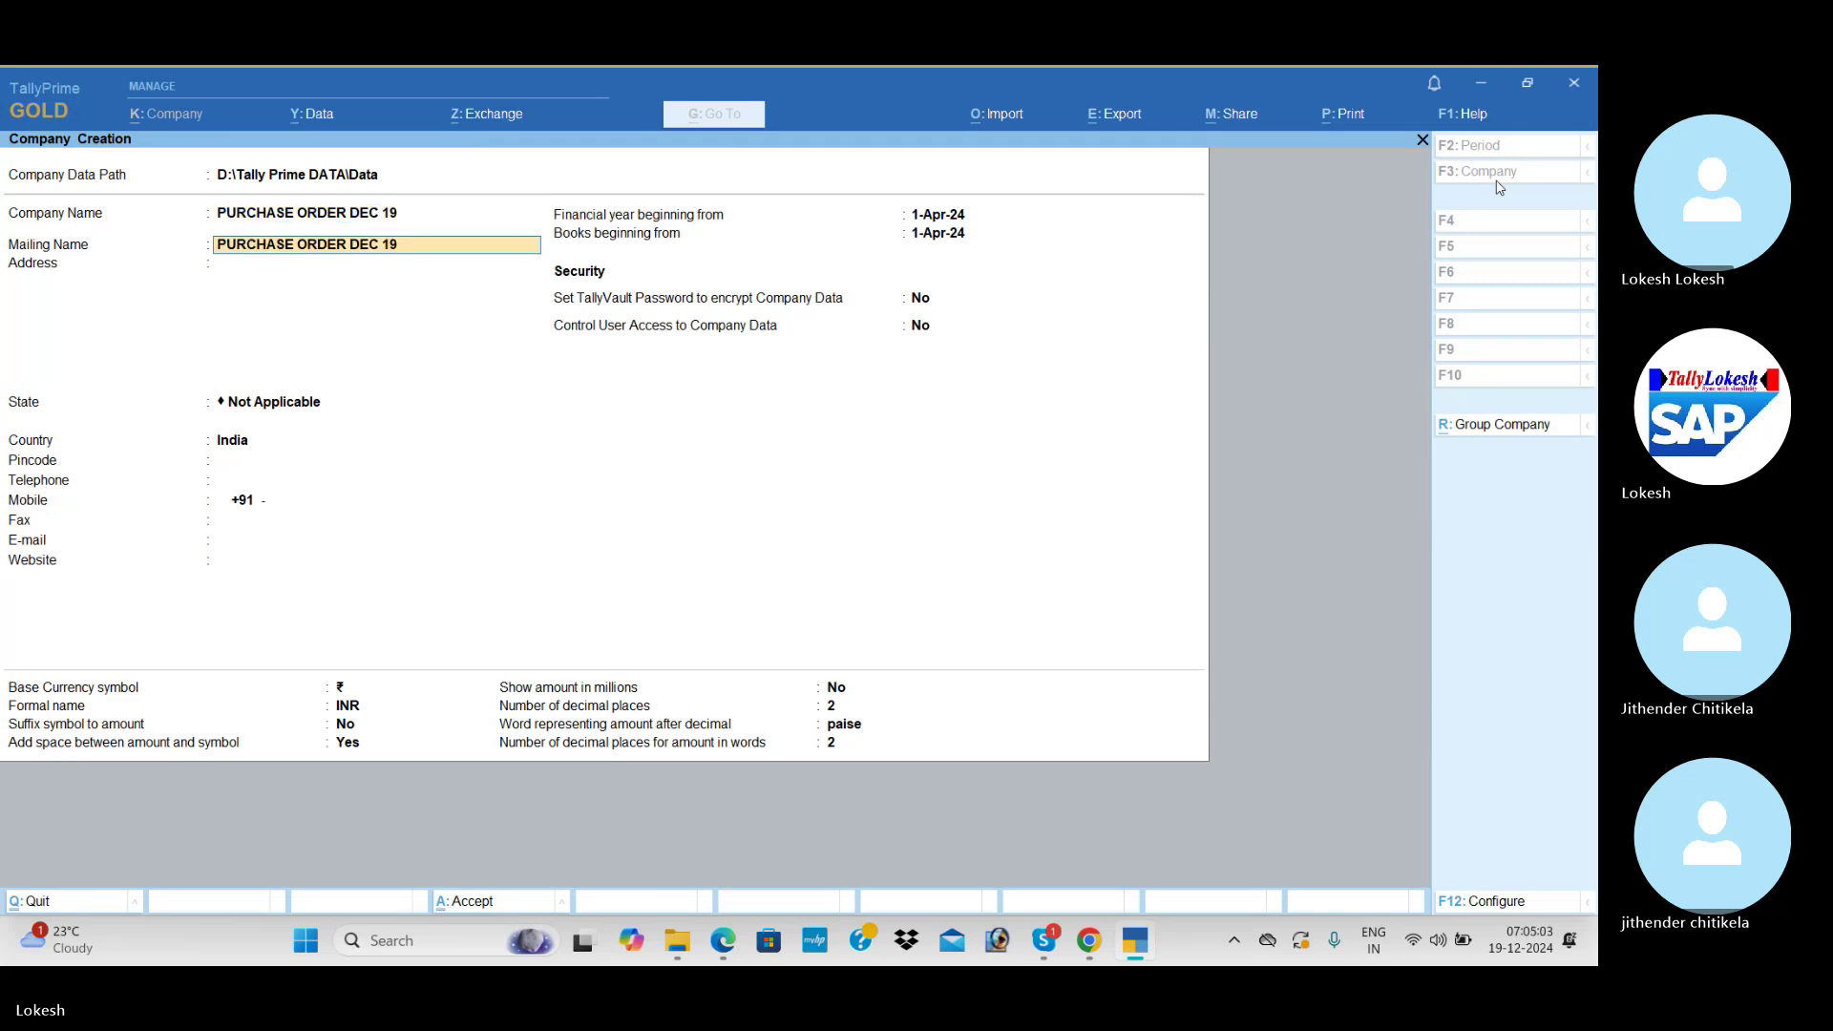
- Set the company's state to Andhra Pradesh, leaving the address blank, and save the company
{"action": "key", "text": "Return"}
{"action": "key", "text": "Return"}
{"action": "key", "text": "Down"}
{"action": "key", "text": "Down"}
{"action": "key", "text": "Return"}
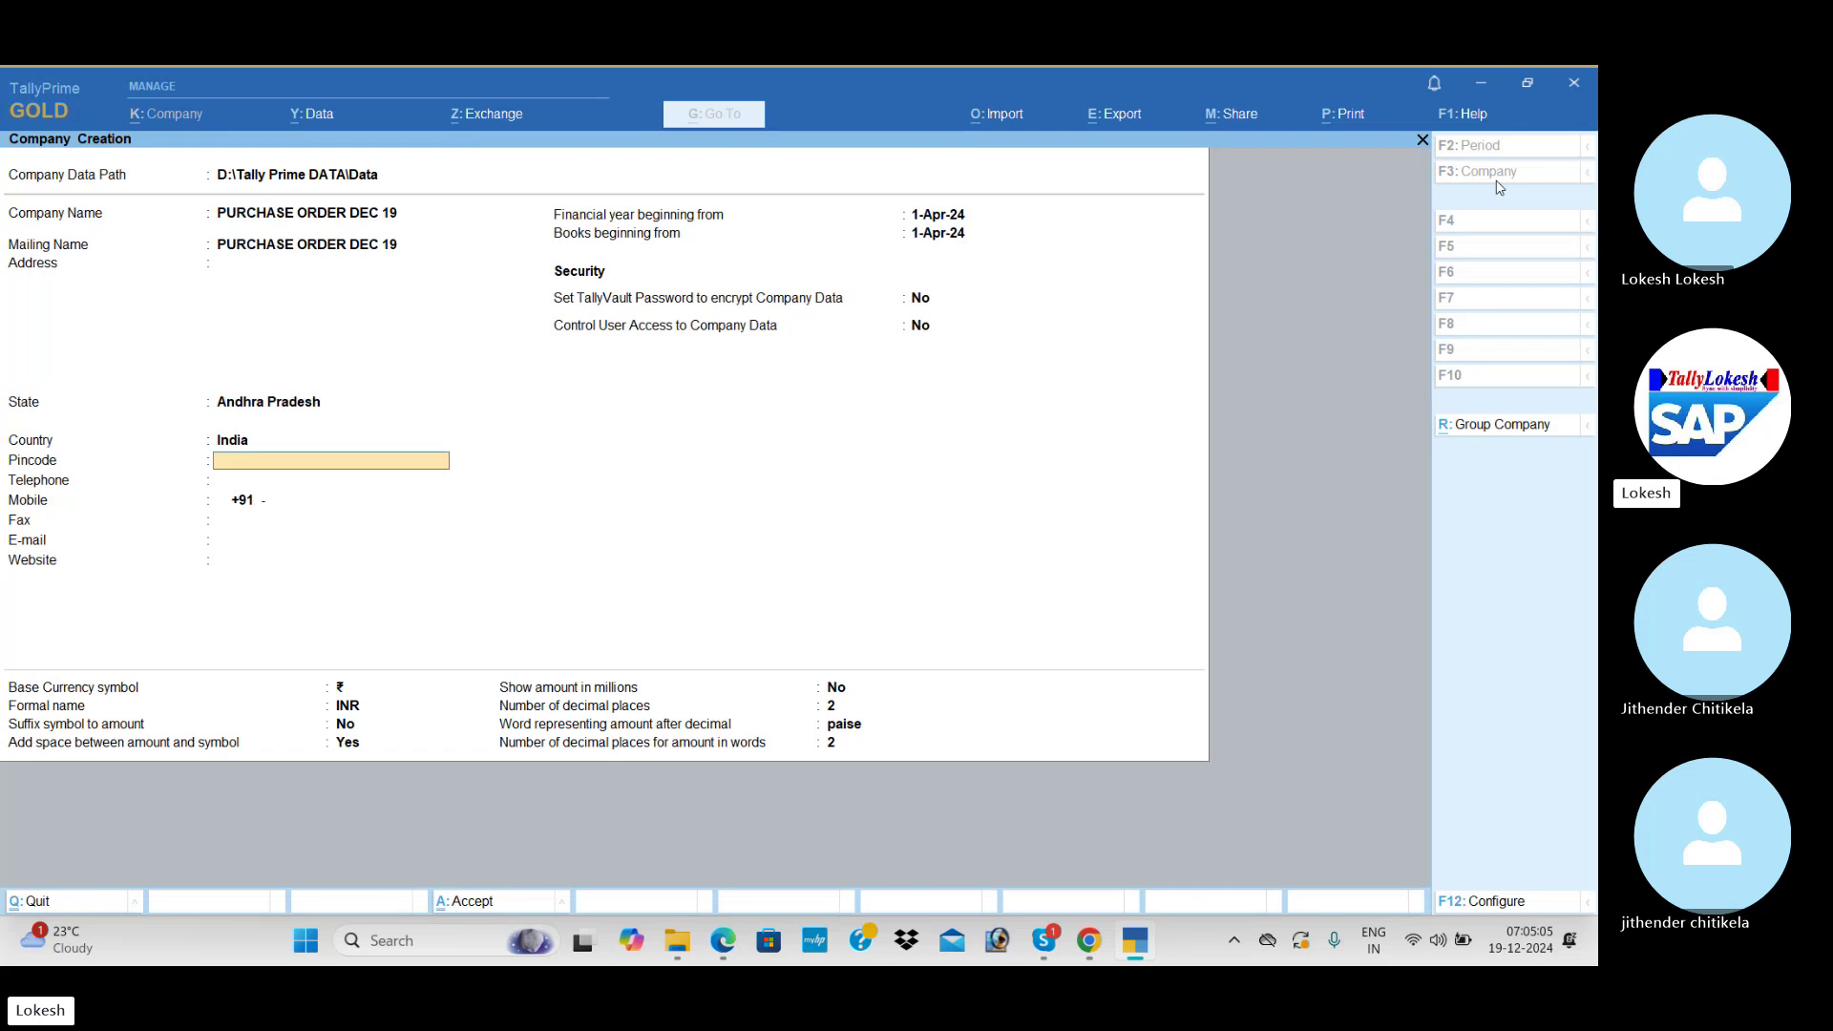
{"action": "key", "text": "ctrl+a"}
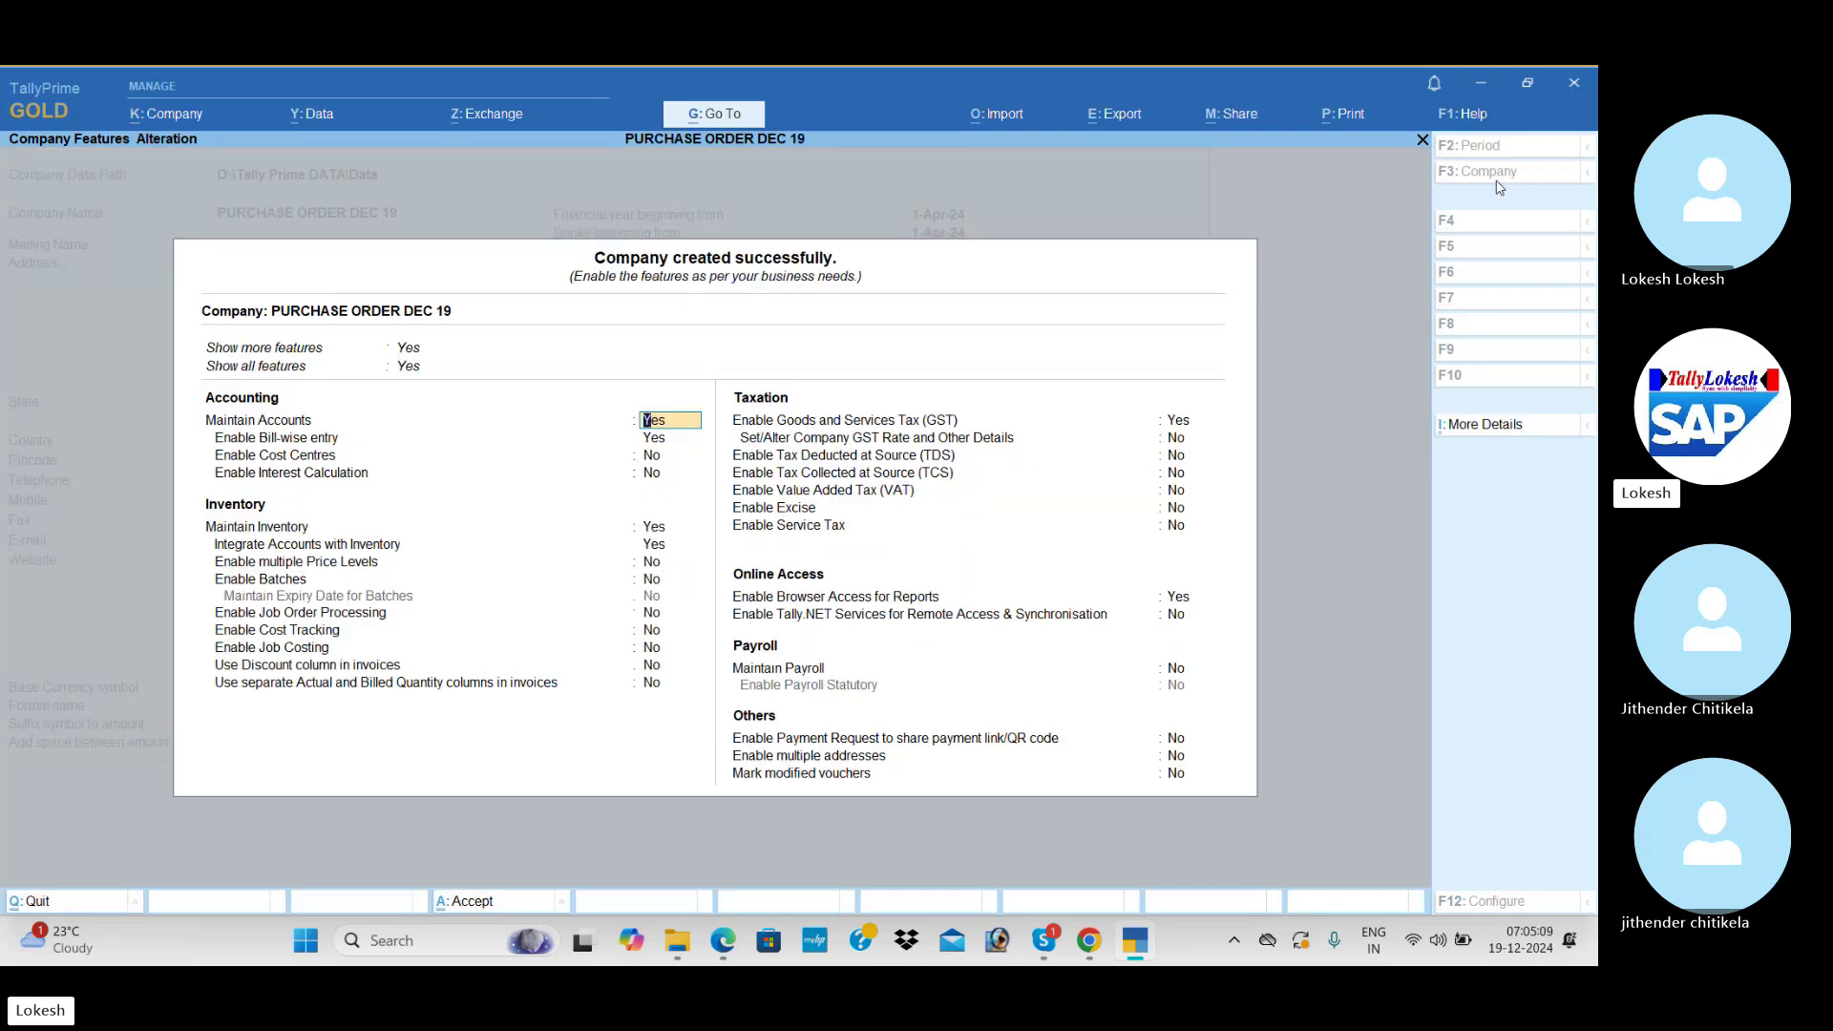
- Disable bill-wise entry in the new company's accounting features
{"action": "key", "text": "Return"}
{"action": "type", "text": "N"}
{"action": "key", "text": "Return"}
{"action": "key", "text": "Return"}
{"action": "key", "text": "Return"}
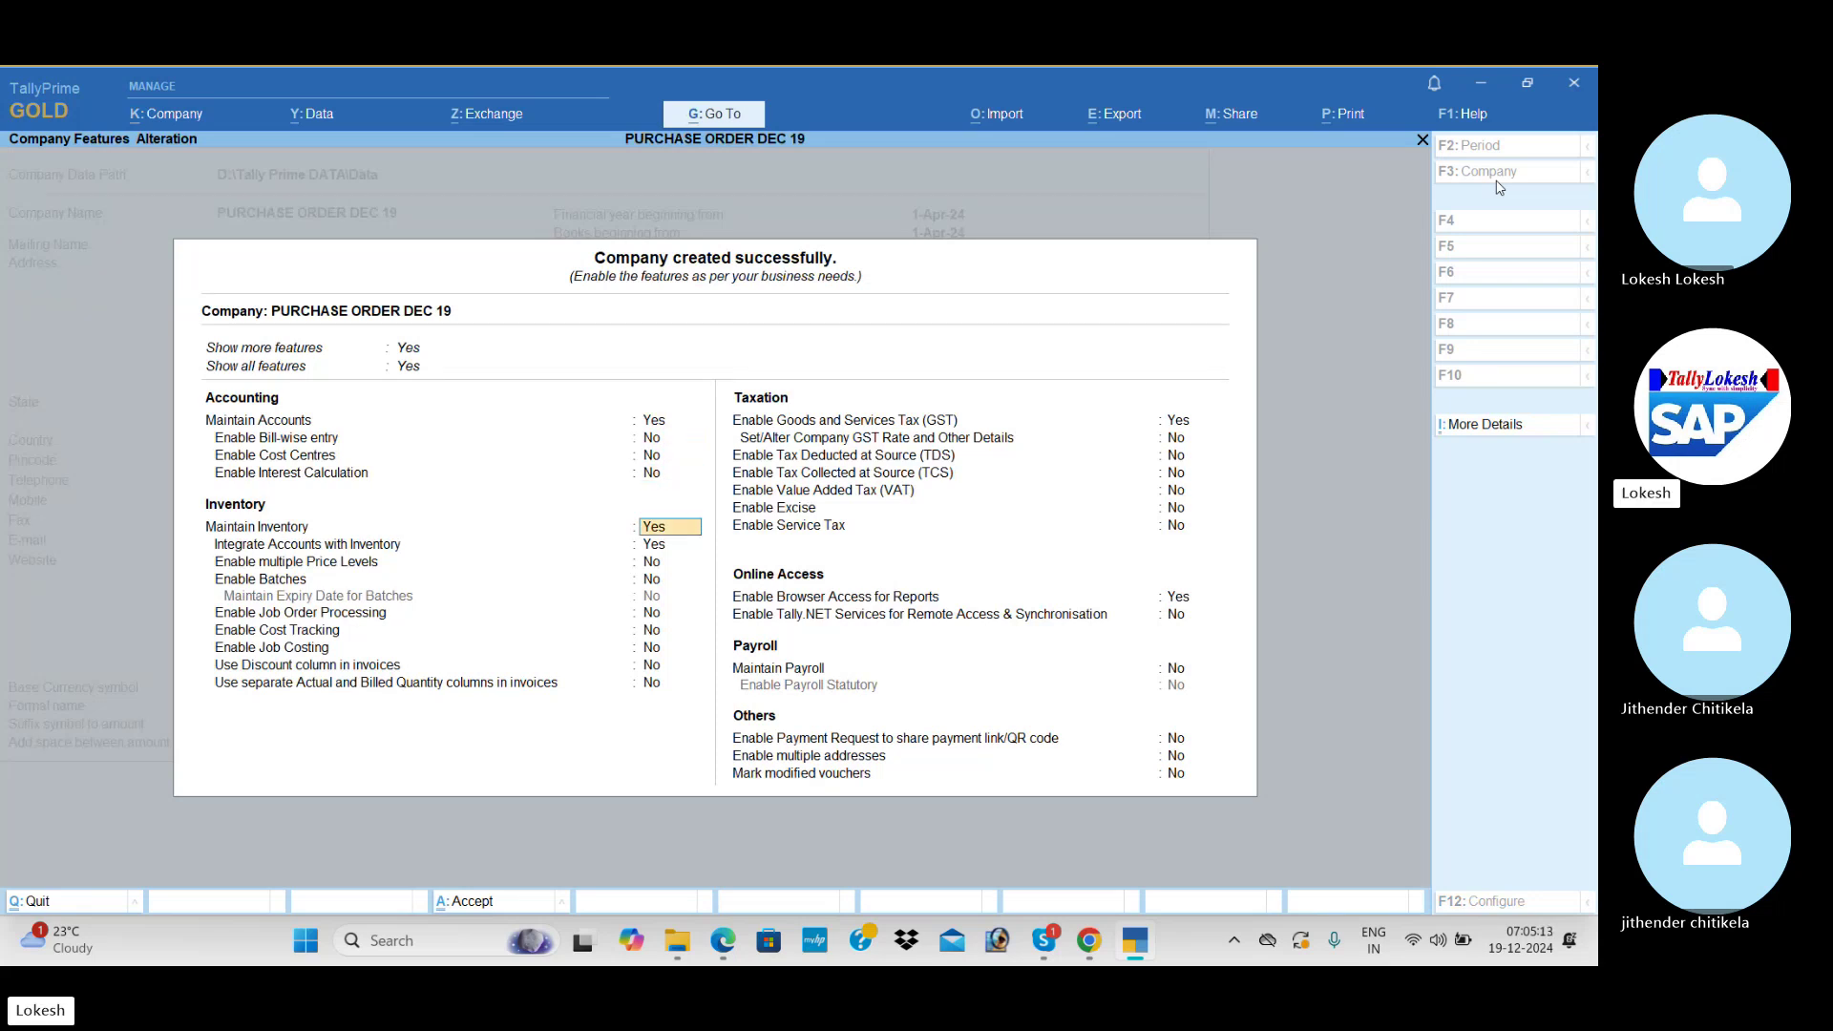
- Complete the company's GST registration for Andhra Pradesh as Regular, with 37 as GSTIN/UIN and monthly GSTR-1
{"action": "key", "text": "Return"}
{"action": "key", "text": "Return"}
{"action": "key", "text": "Return"}
{"action": "key", "text": "Return"}
{"action": "key", "text": "Return"}
{"action": "key", "text": "Return"}
{"action": "key", "text": "Return"}
{"action": "key", "text": "Return"}
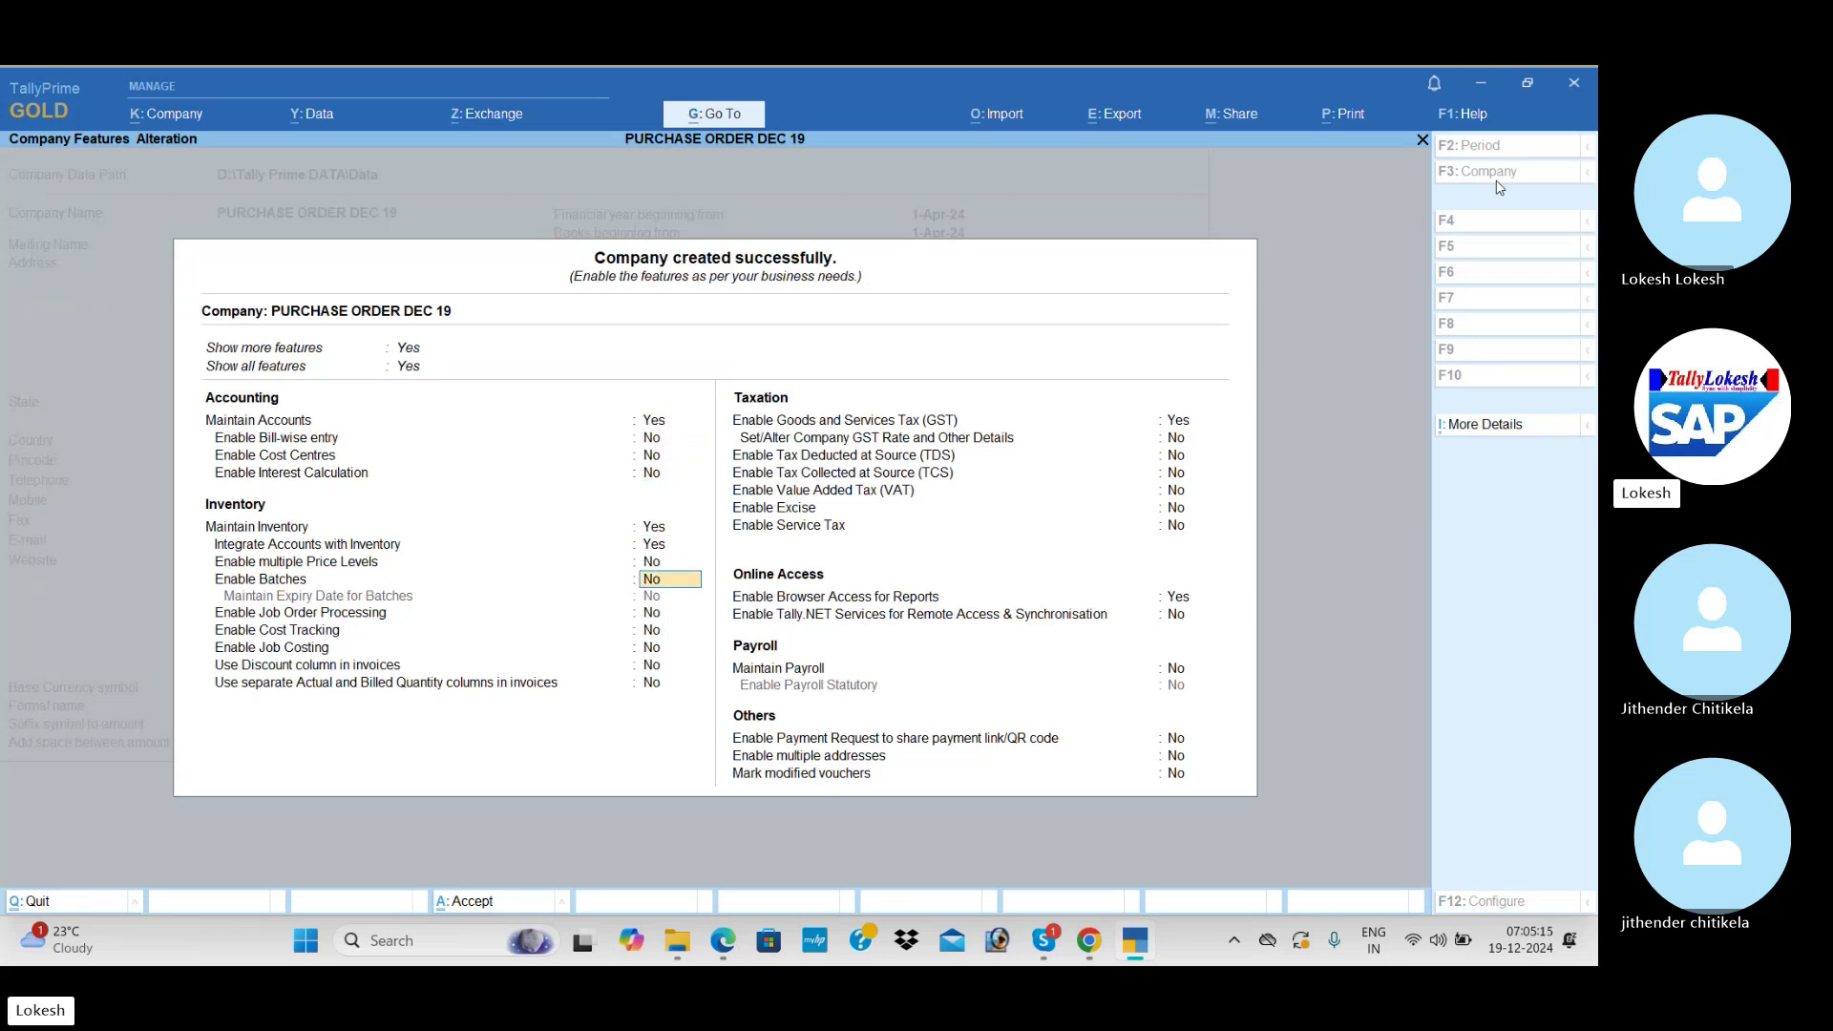
{"action": "key", "text": "Return"}
{"action": "key", "text": "Return"}
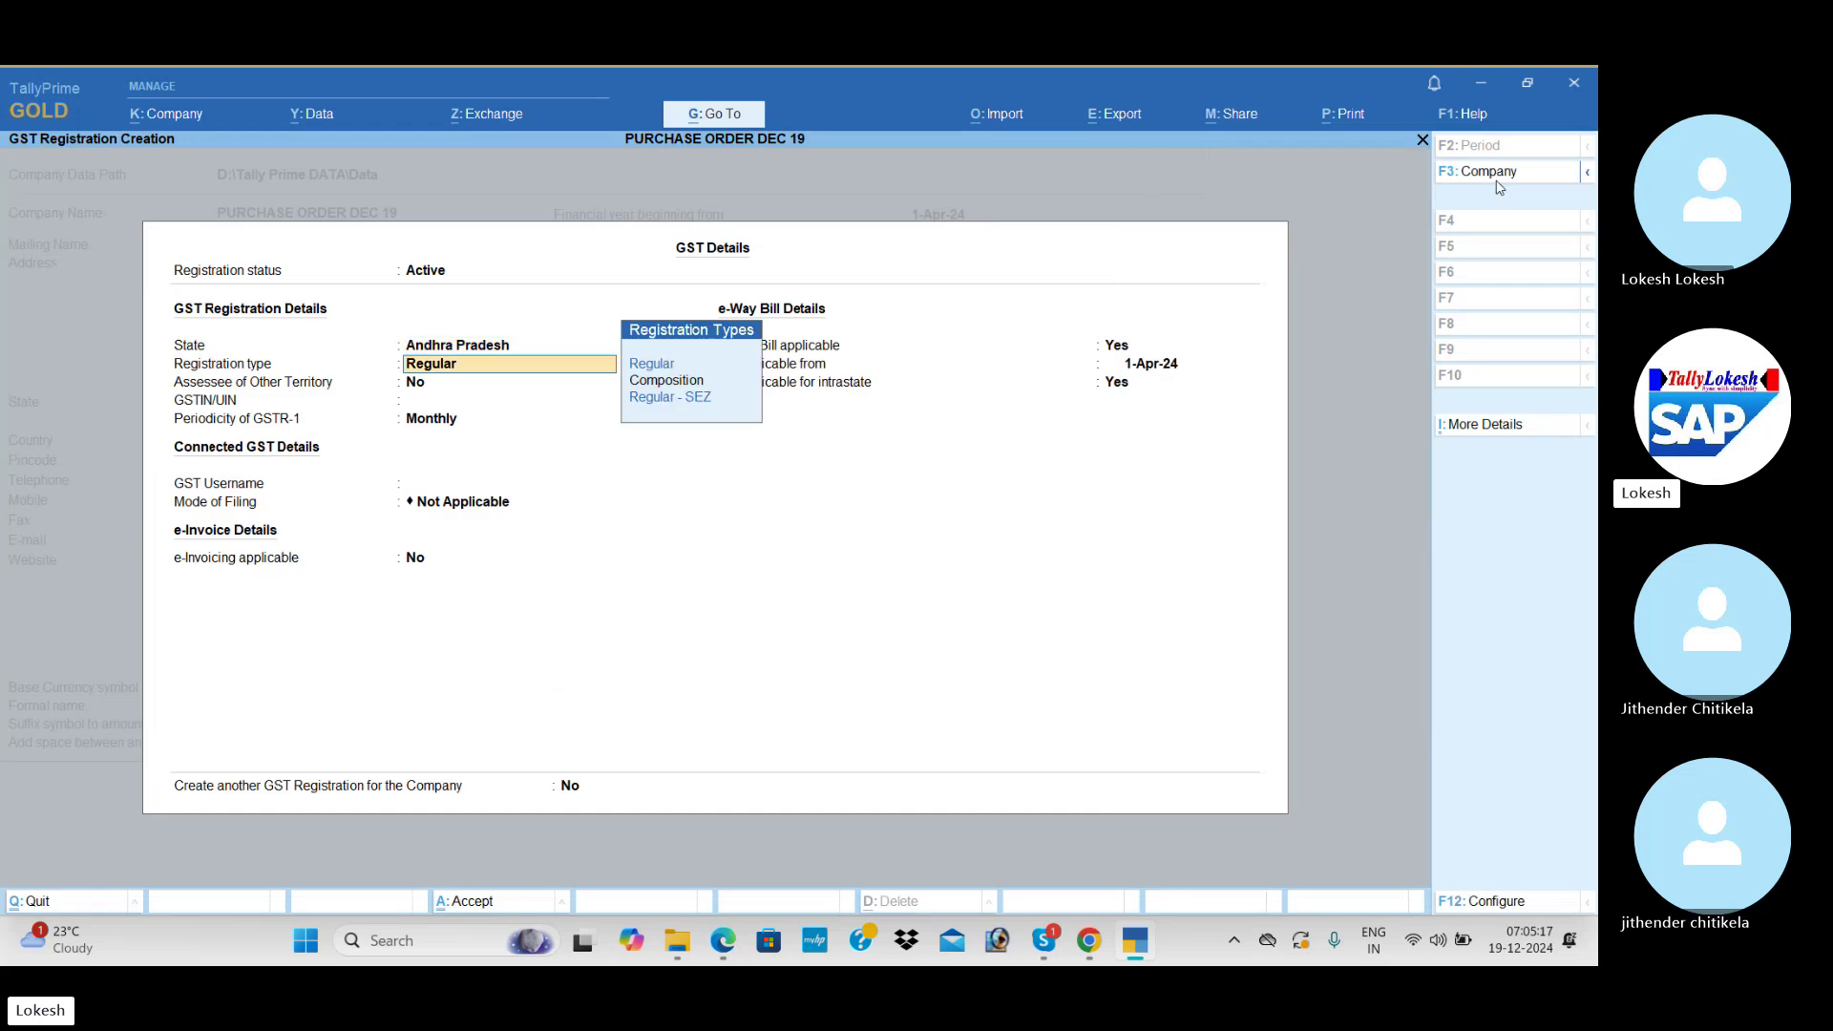
{"action": "key", "text": "Return"}
{"action": "type", "text": "37"}
{"action": "key", "text": "Return"}
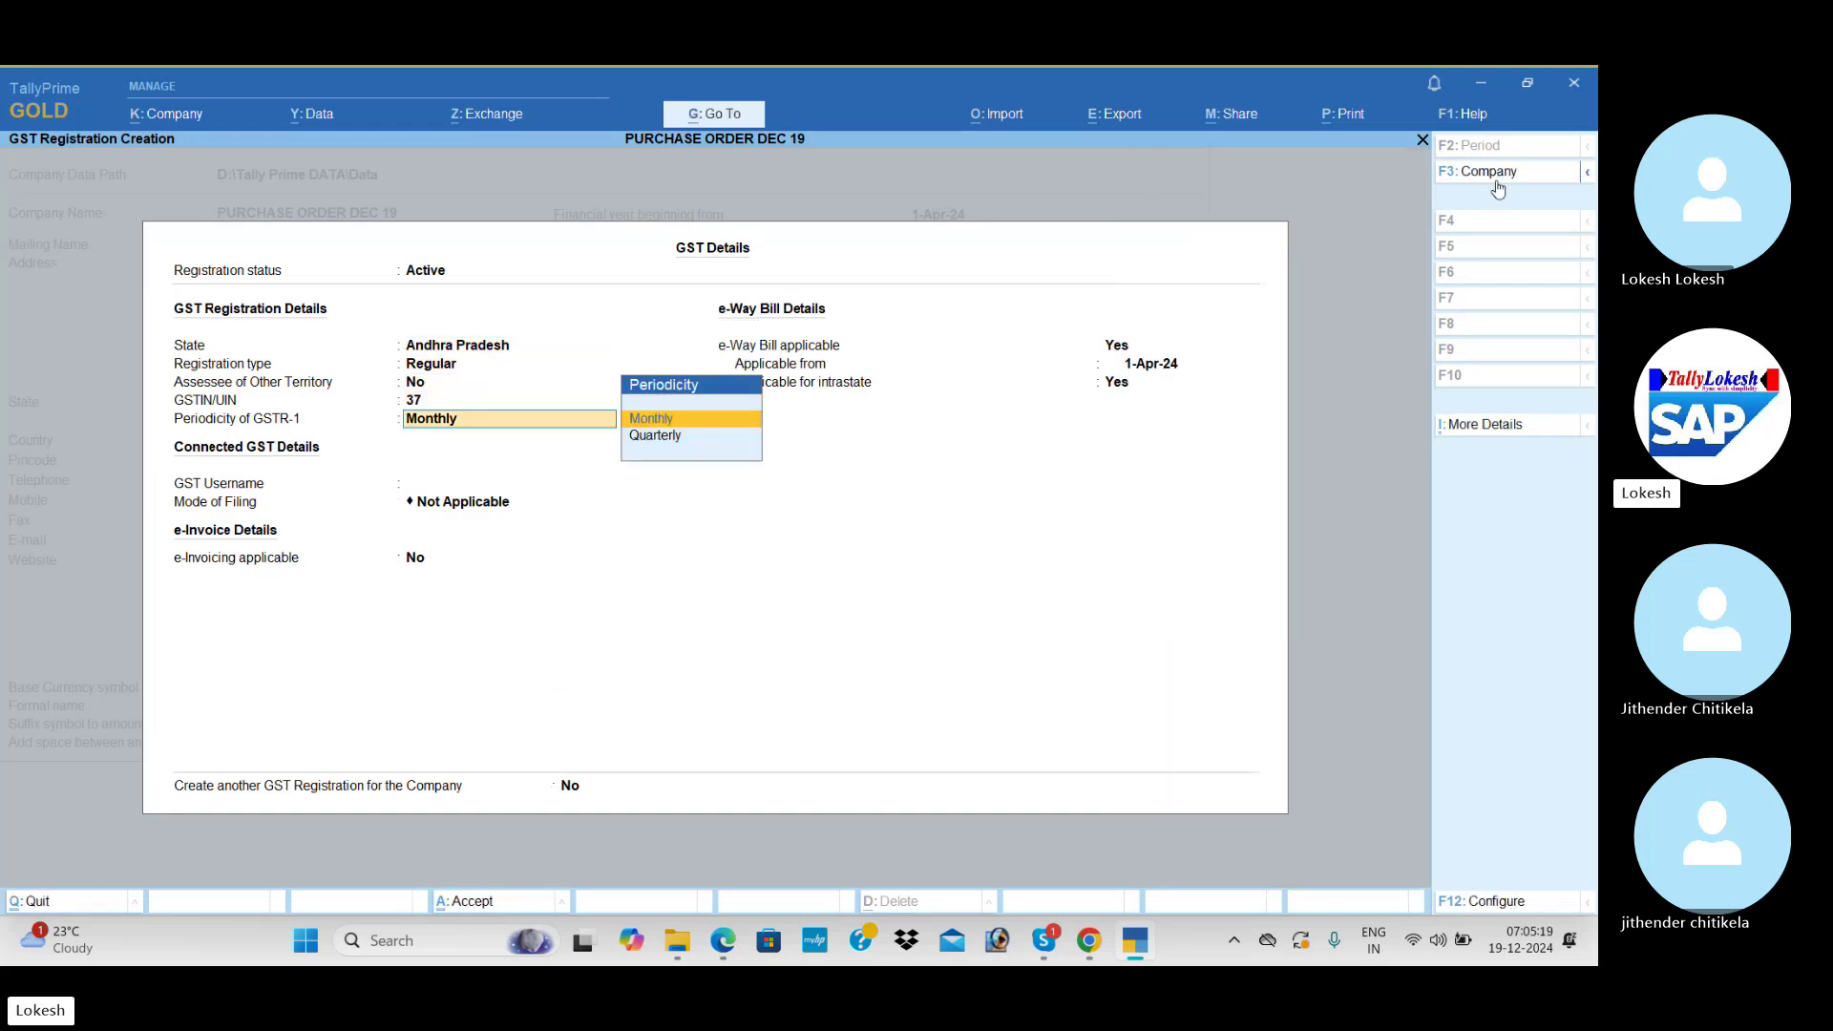
{"action": "key", "text": "Return"}
{"action": "key", "text": "Return"}
{"action": "key", "text": "Return"}
{"action": "key", "text": "Return"}
{"action": "key", "text": "Return"}
{"action": "key", "text": "Return"}
{"action": "key", "text": "Return"}
{"action": "key", "text": "Return"}
{"action": "key", "text": "Return"}
{"action": "key", "text": "Return"}
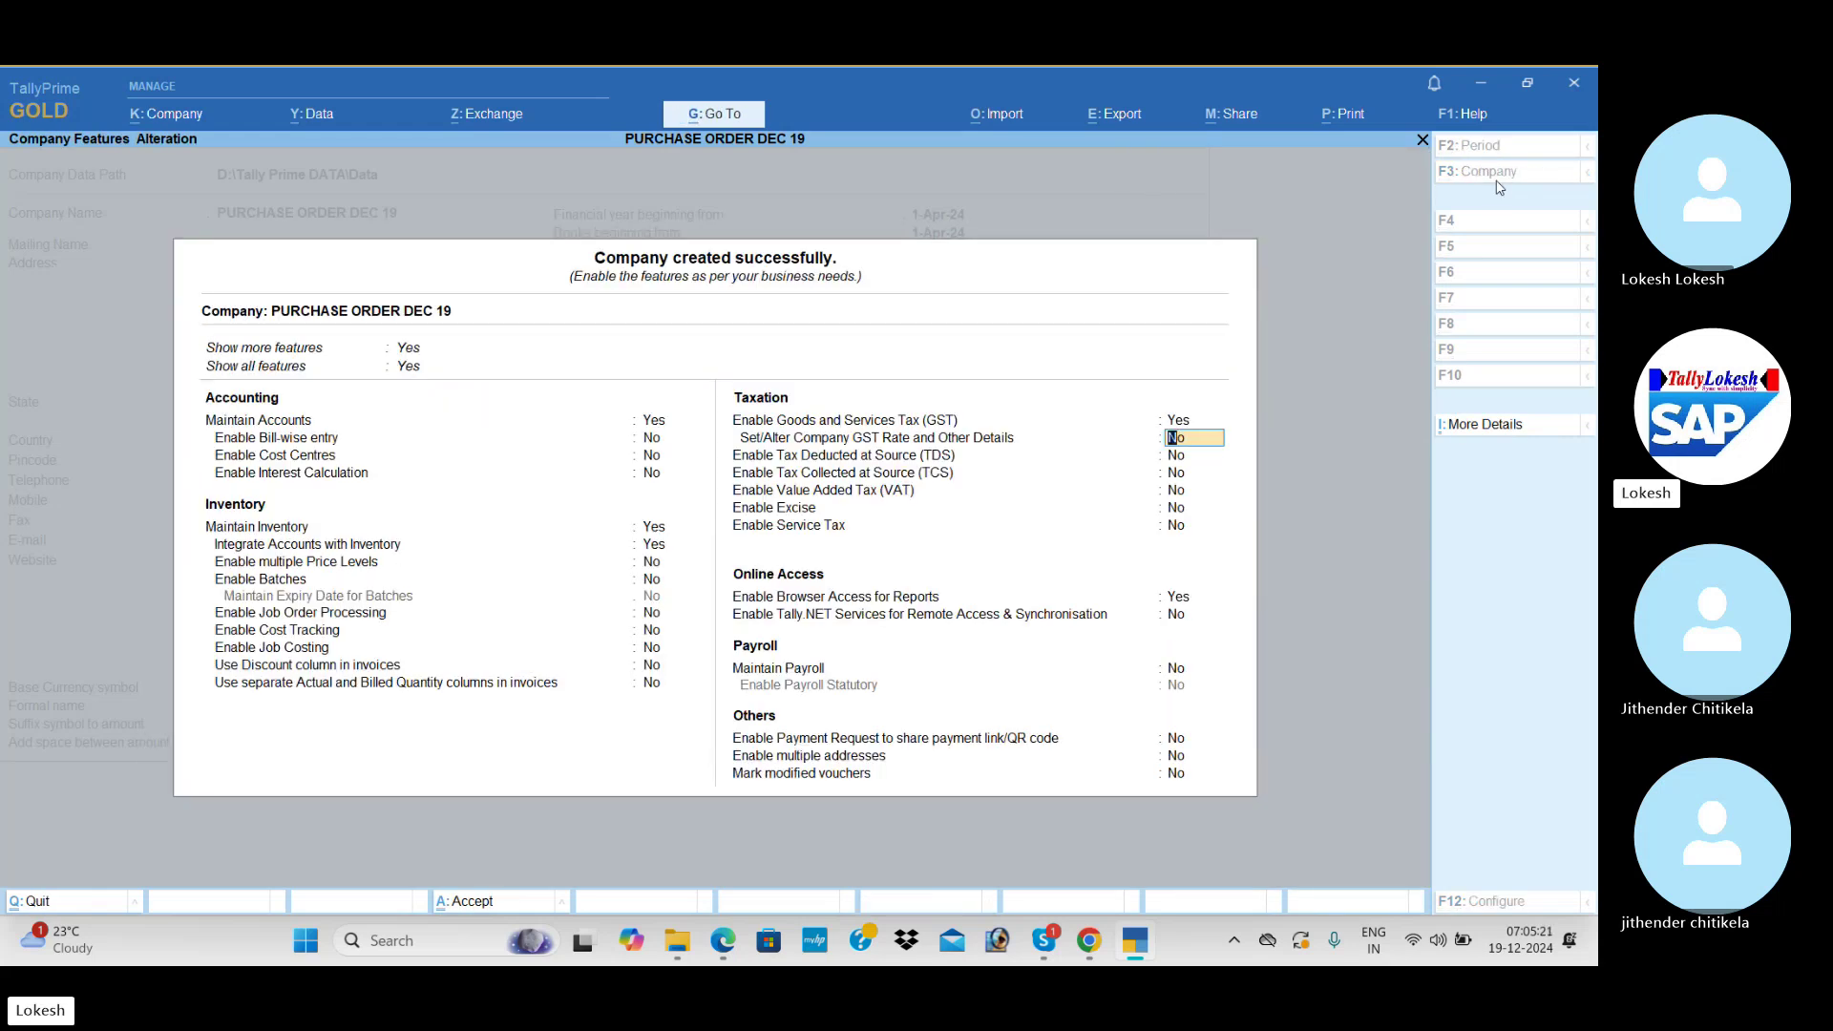
- Disable browser access for reports and accept the company features
{"action": "key", "text": "Return"}
{"action": "key", "text": "n"}
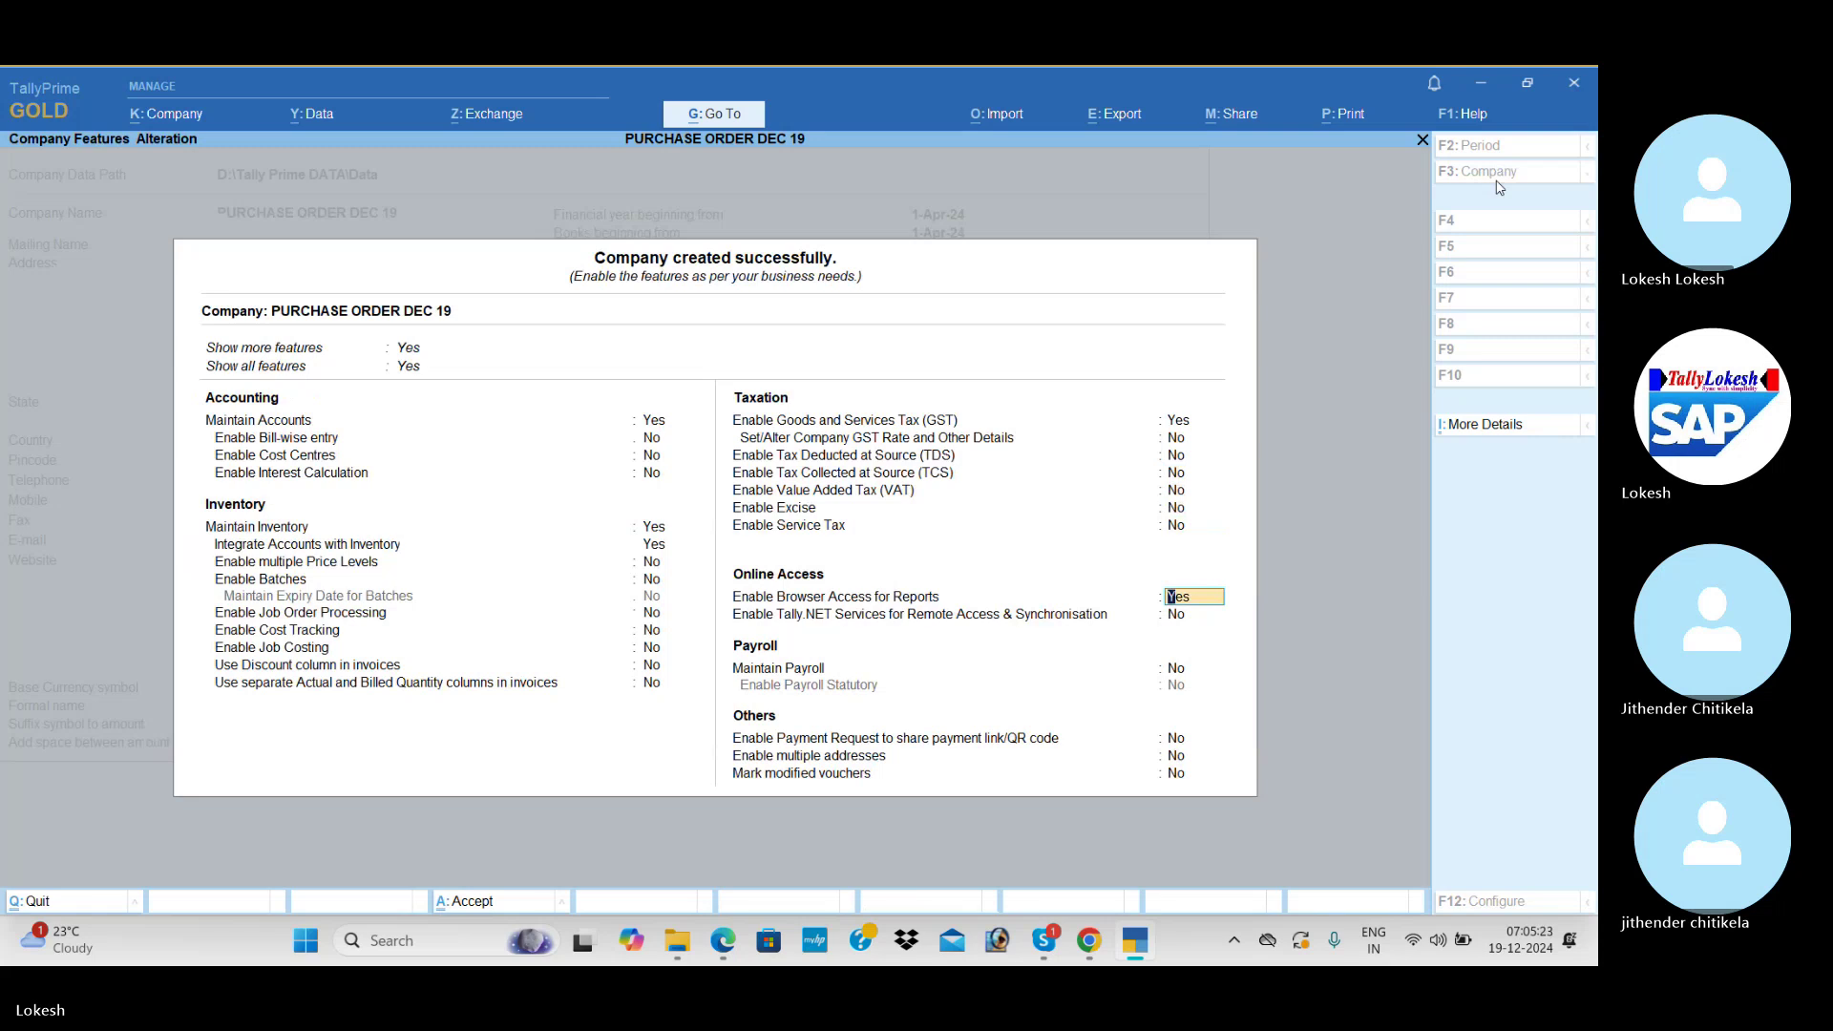
{"action": "key", "text": "Return"}
{"action": "key", "text": "Return"}
{"action": "key", "text": "Return"}
{"action": "key", "text": "Return"}
{"action": "key", "text": "Return"}
{"action": "key", "text": "Return"}
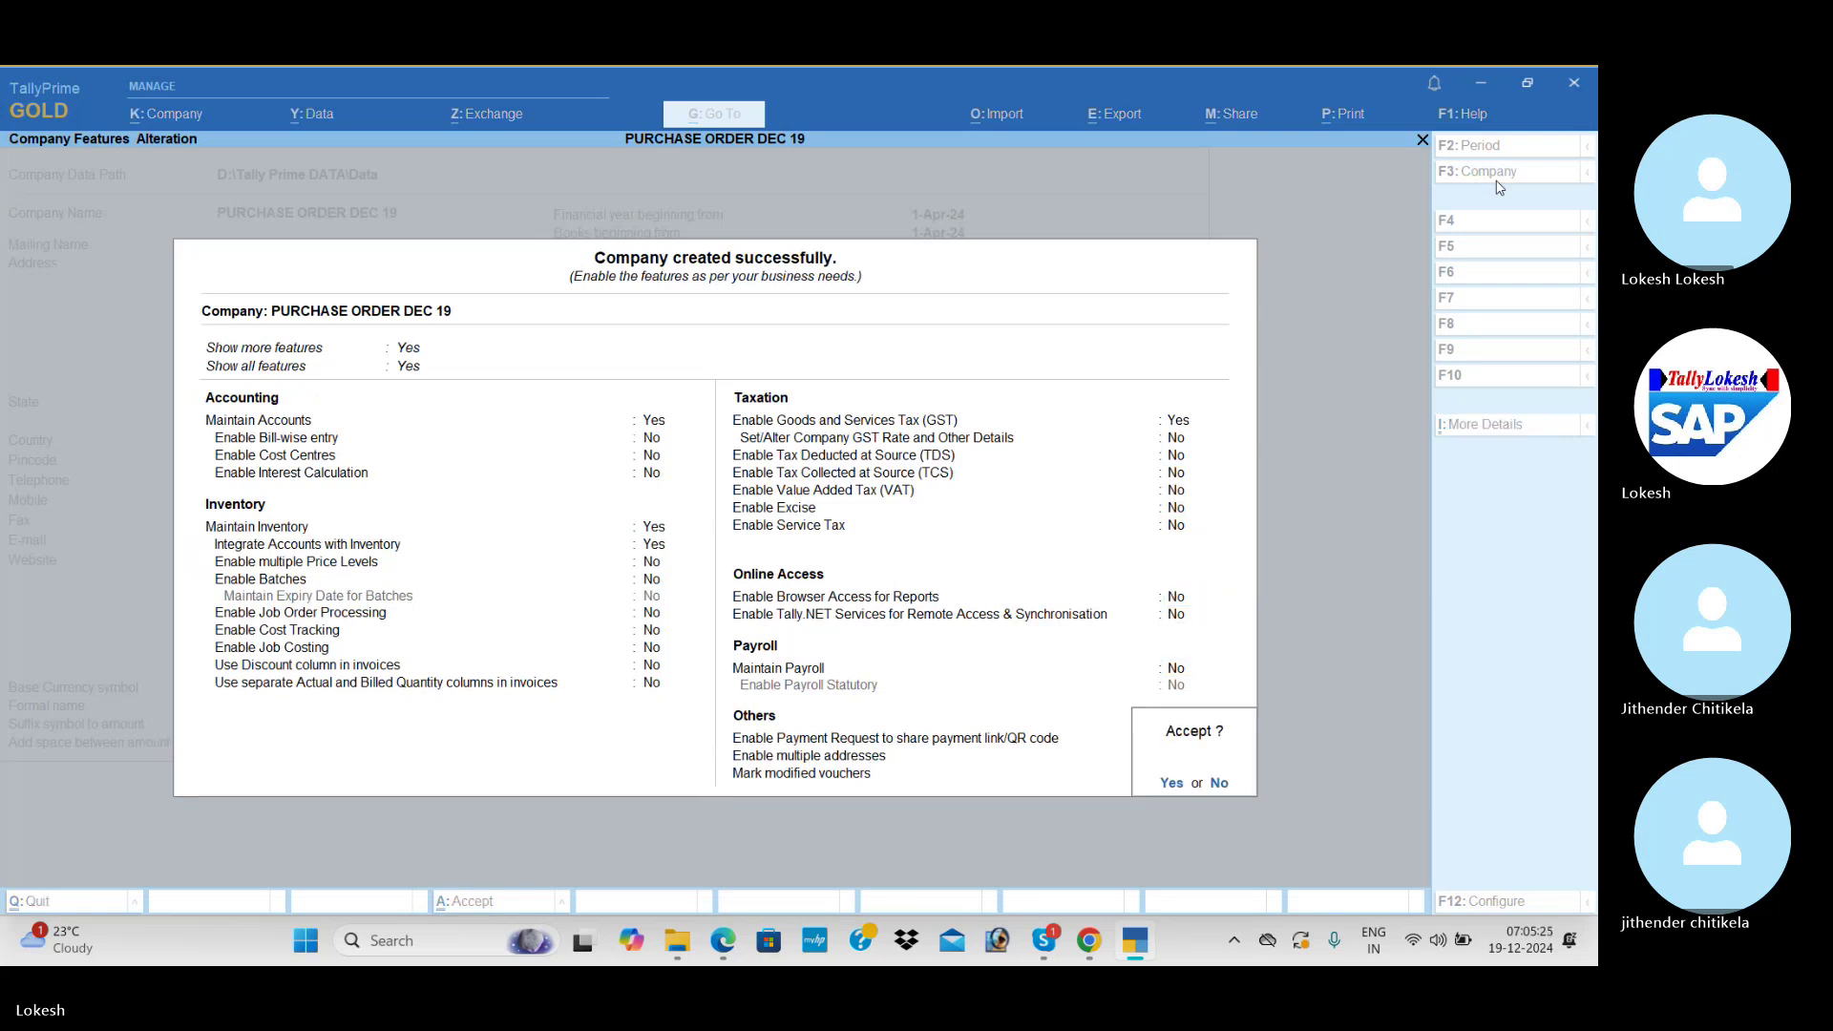
{"action": "key", "text": "y"}
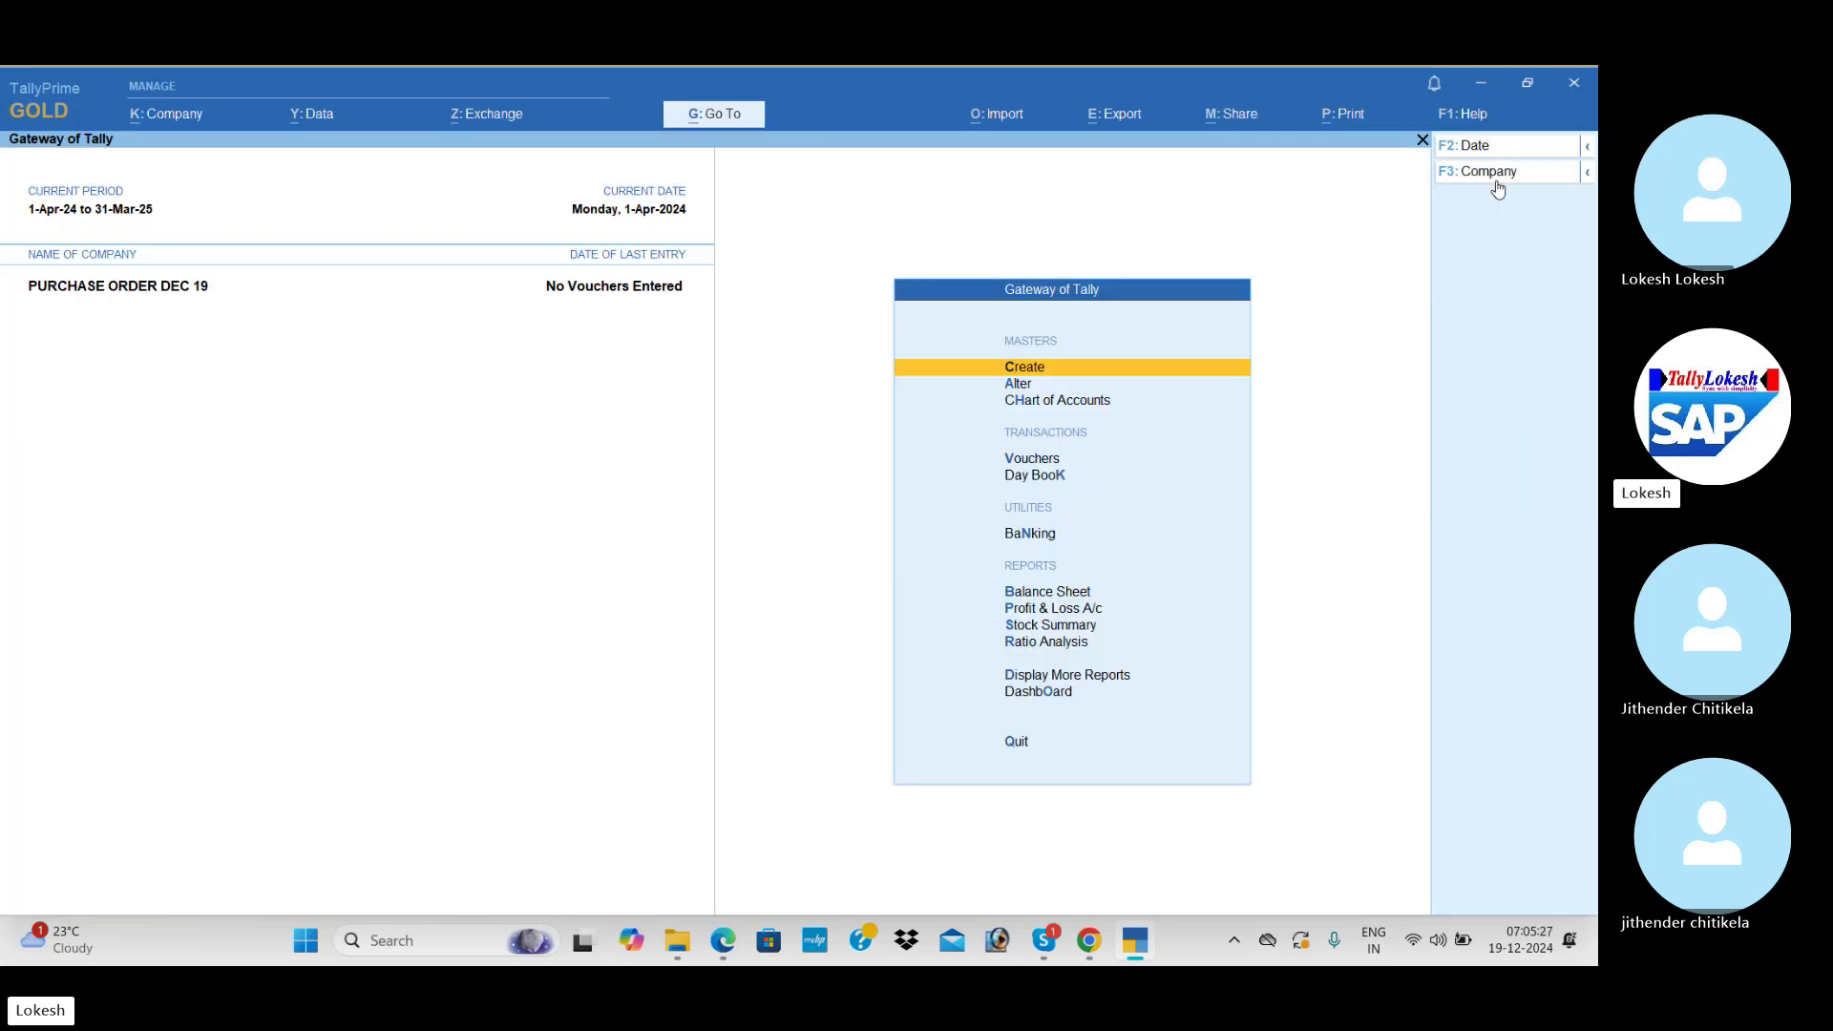
- Create a ledger named Purchase under Purchase Accounts, with GST applicability set to Applicable
{"action": "key", "text": "Return"}
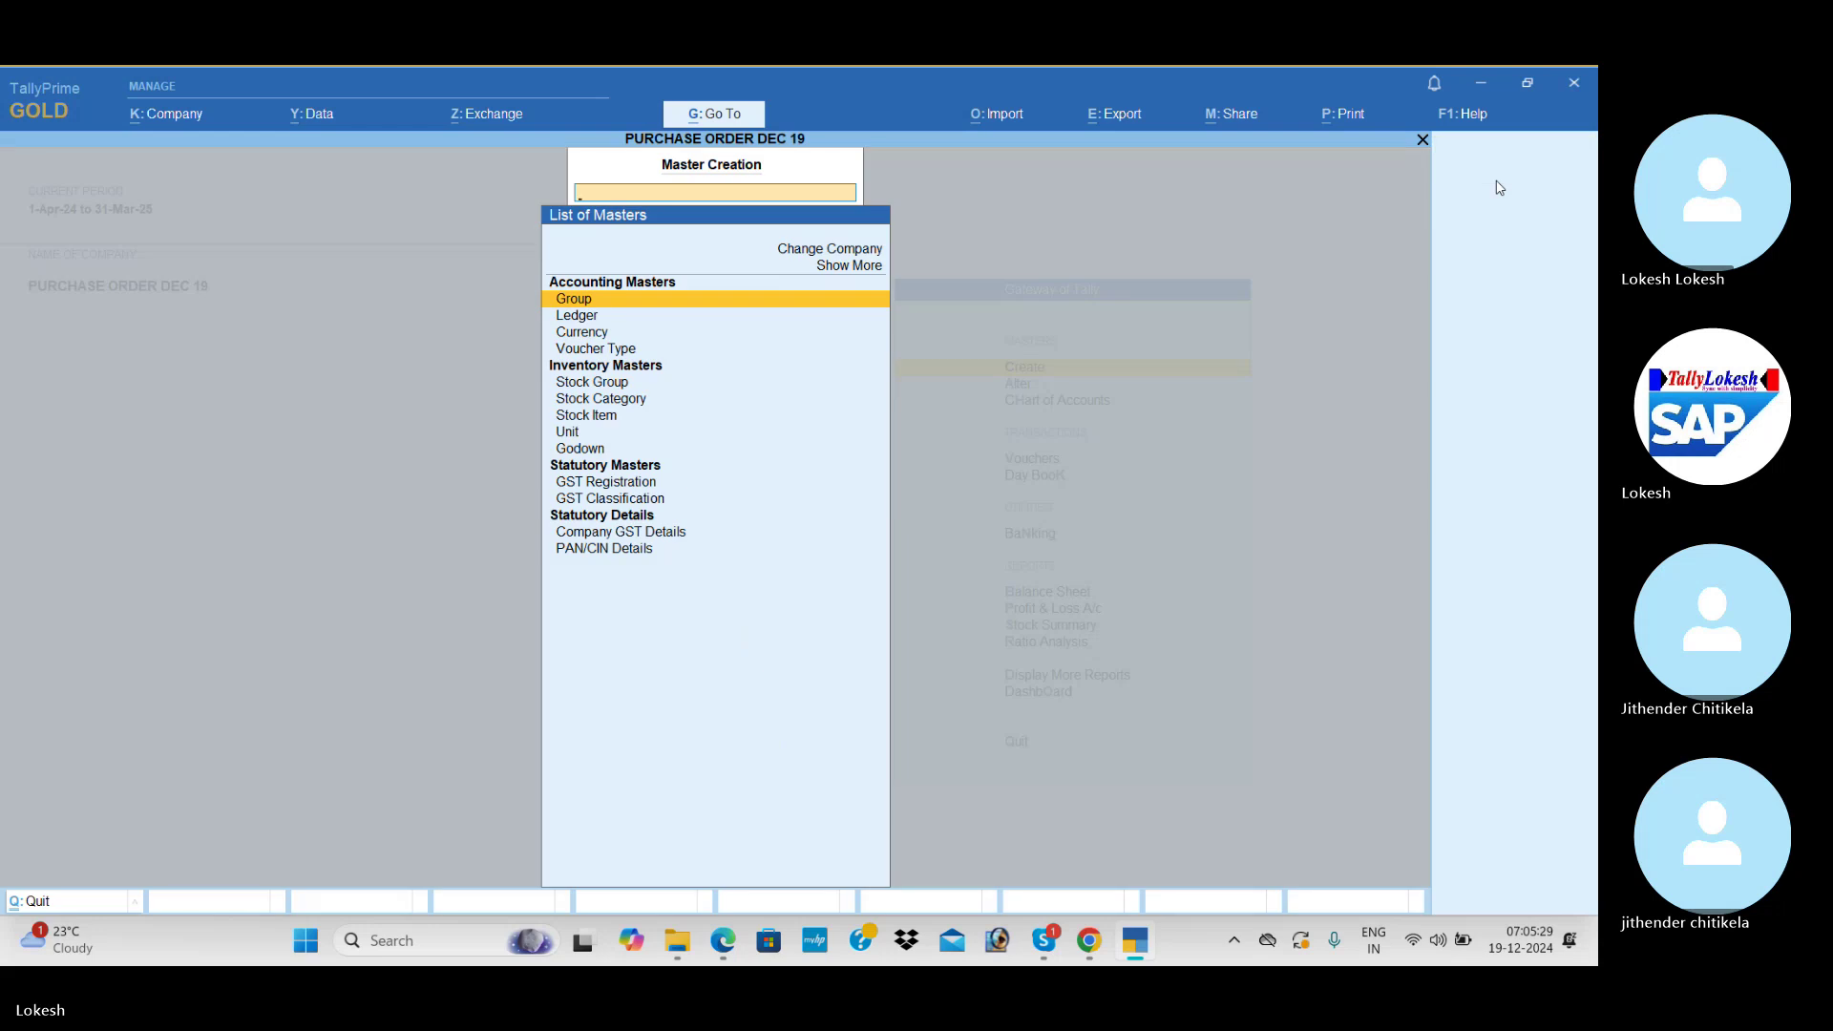
{"action": "key", "text": "Down"}
{"action": "key", "text": "Return"}
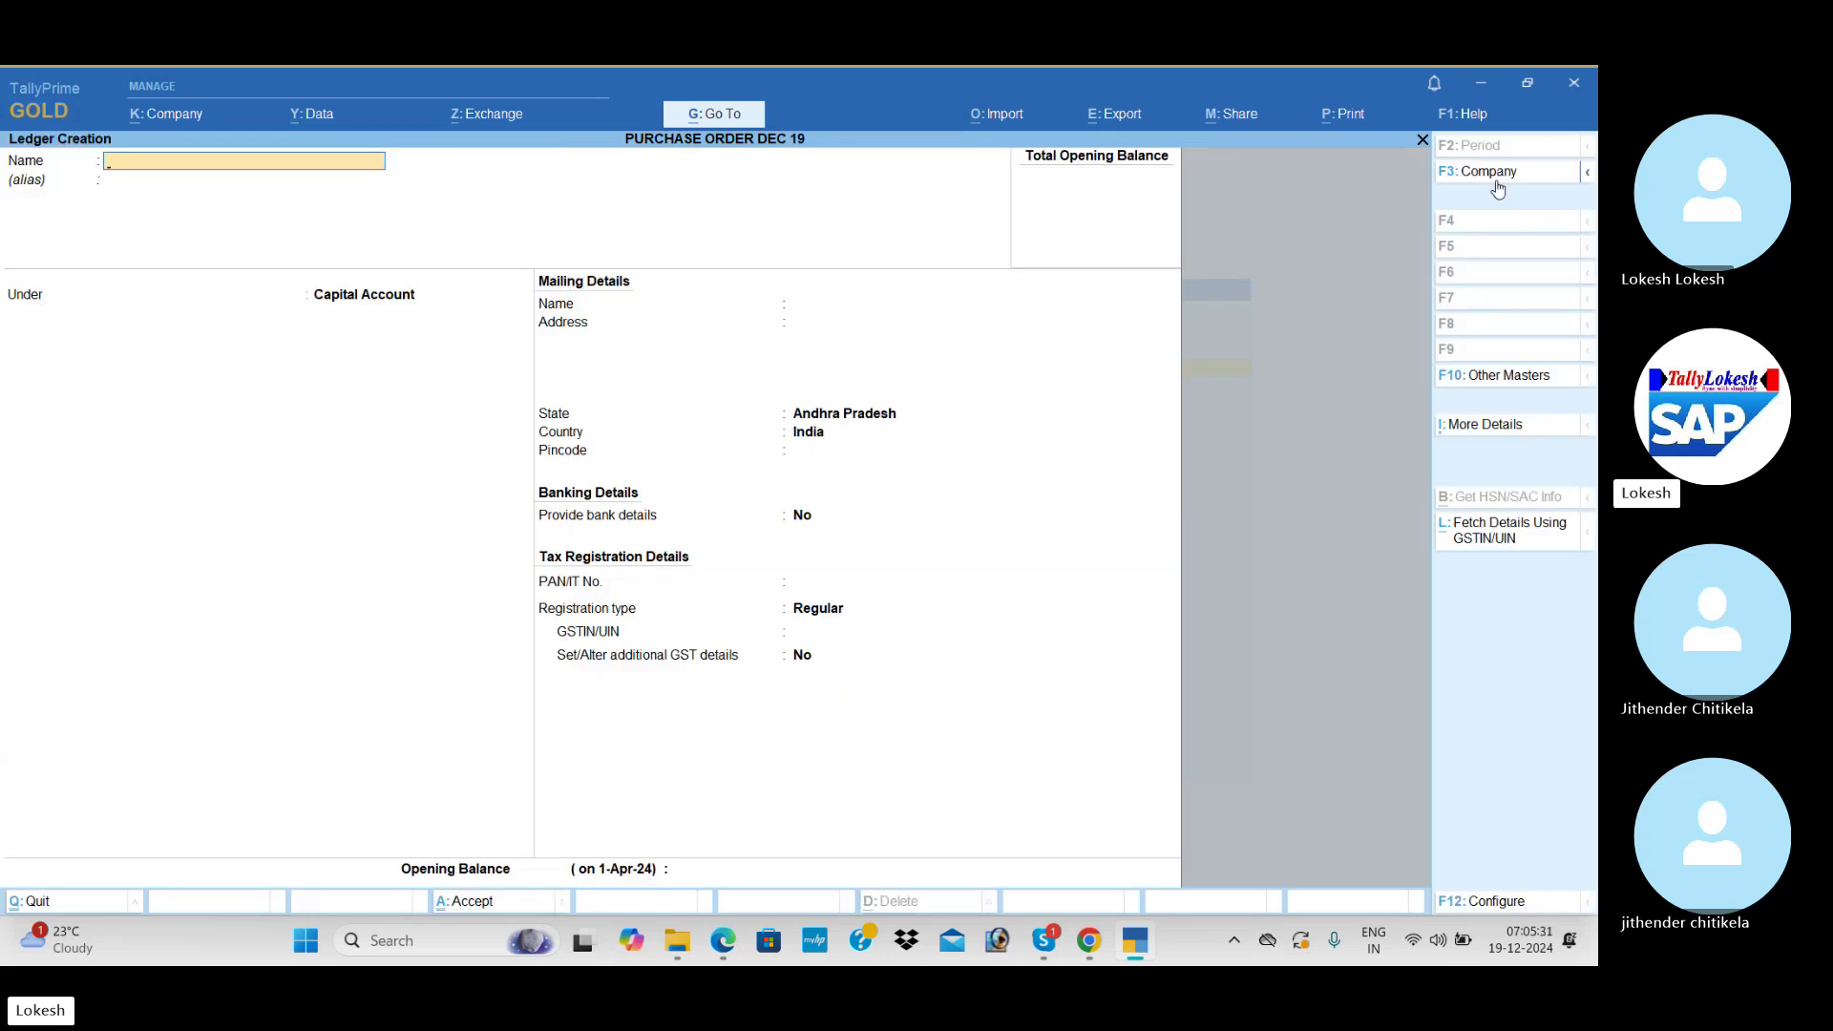
{"action": "type", "text": "Purchase"}
{"action": "key", "text": "Return"}
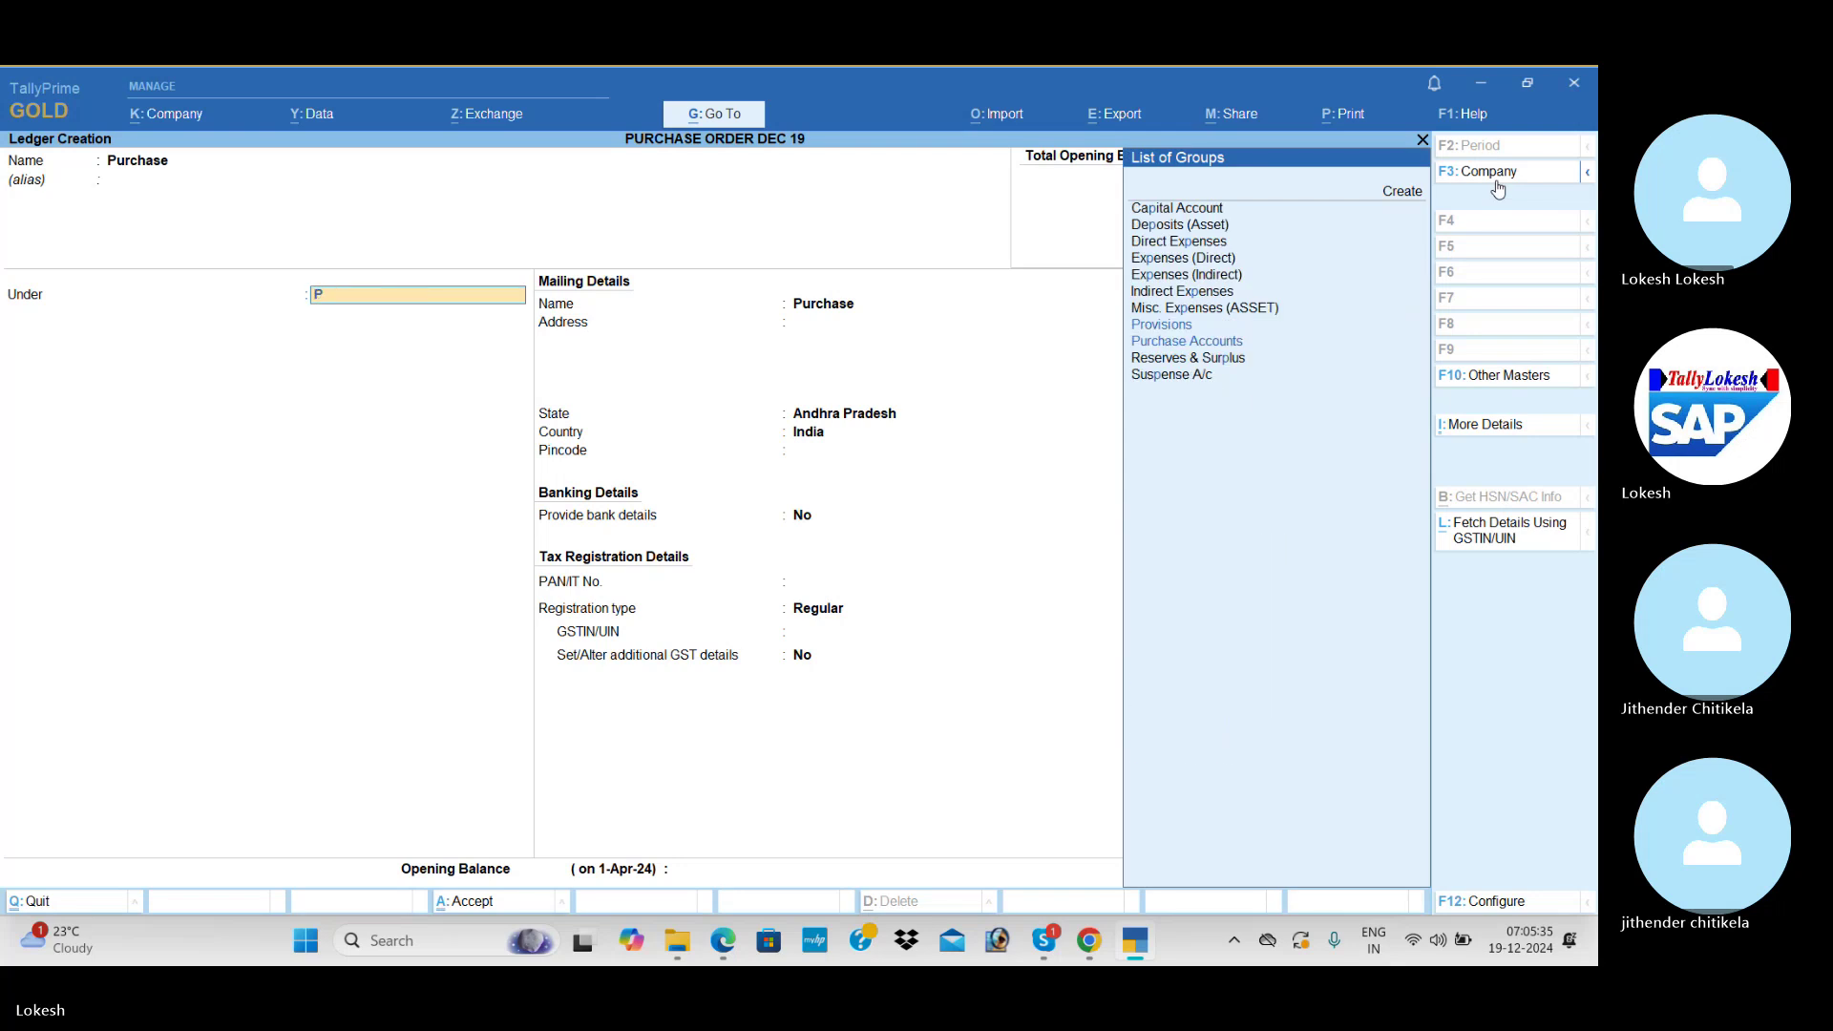
{"action": "type", "text": "Pu"}
{"action": "key", "text": "Return"}
{"action": "key", "text": "Return"}
{"action": "key", "text": "Return"}
{"action": "key", "text": "Return"}
{"action": "key", "text": "Return"}
{"action": "key", "text": "Return"}
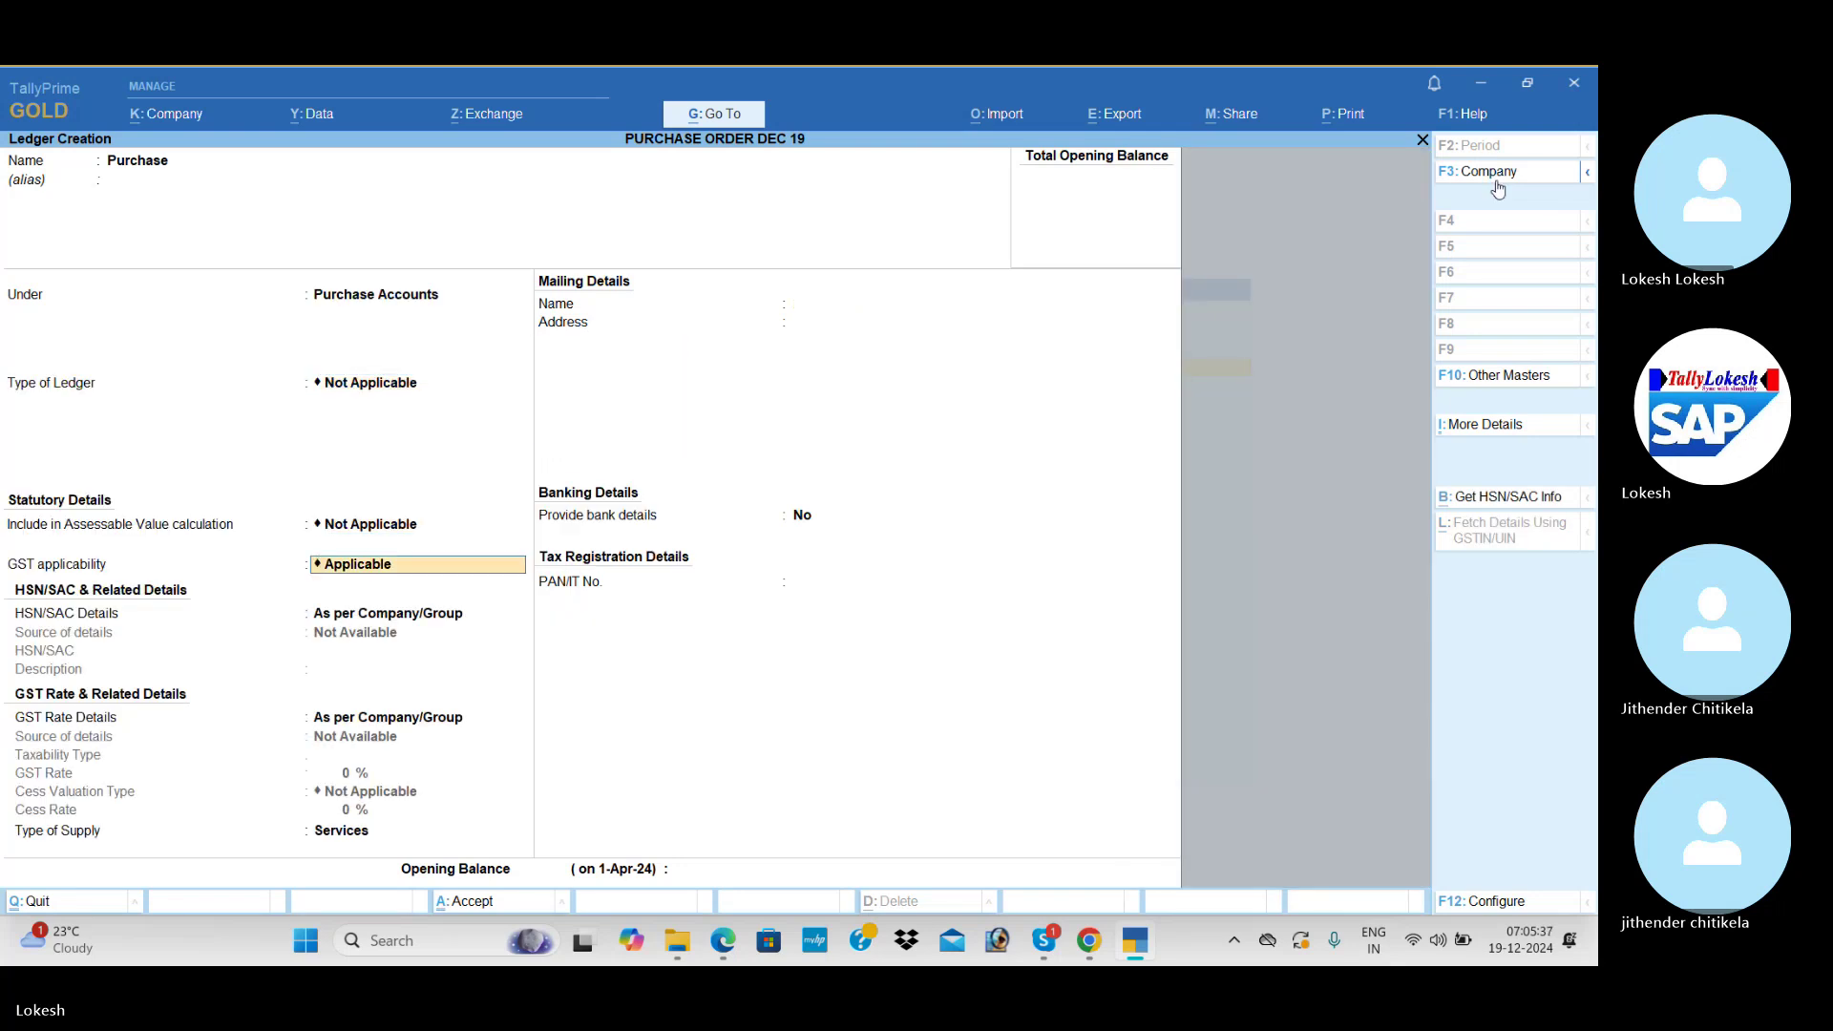
{"action": "key", "text": "Return"}
{"action": "key", "text": "Return"}
{"action": "key", "text": "Return"}
{"action": "key", "text": "Return"}
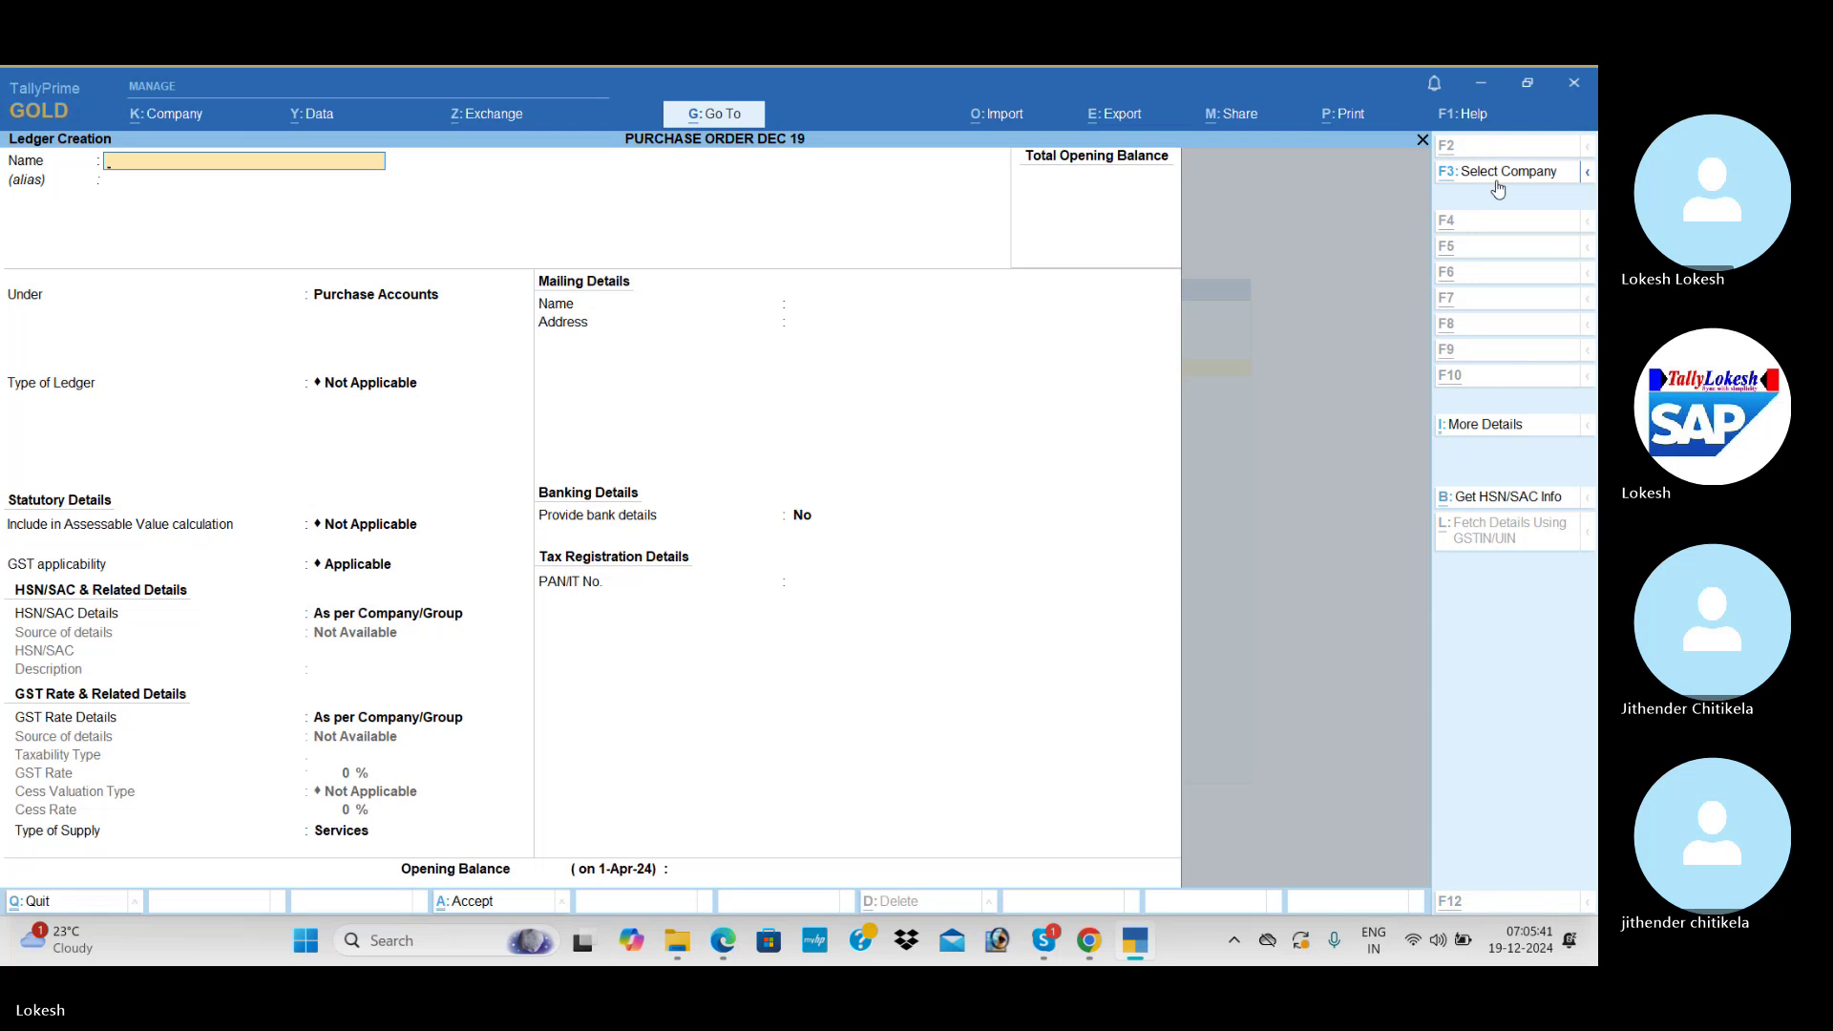
{"action": "key", "text": "alt+Tab"}
{"action": "key", "text": "alt+Tab"}
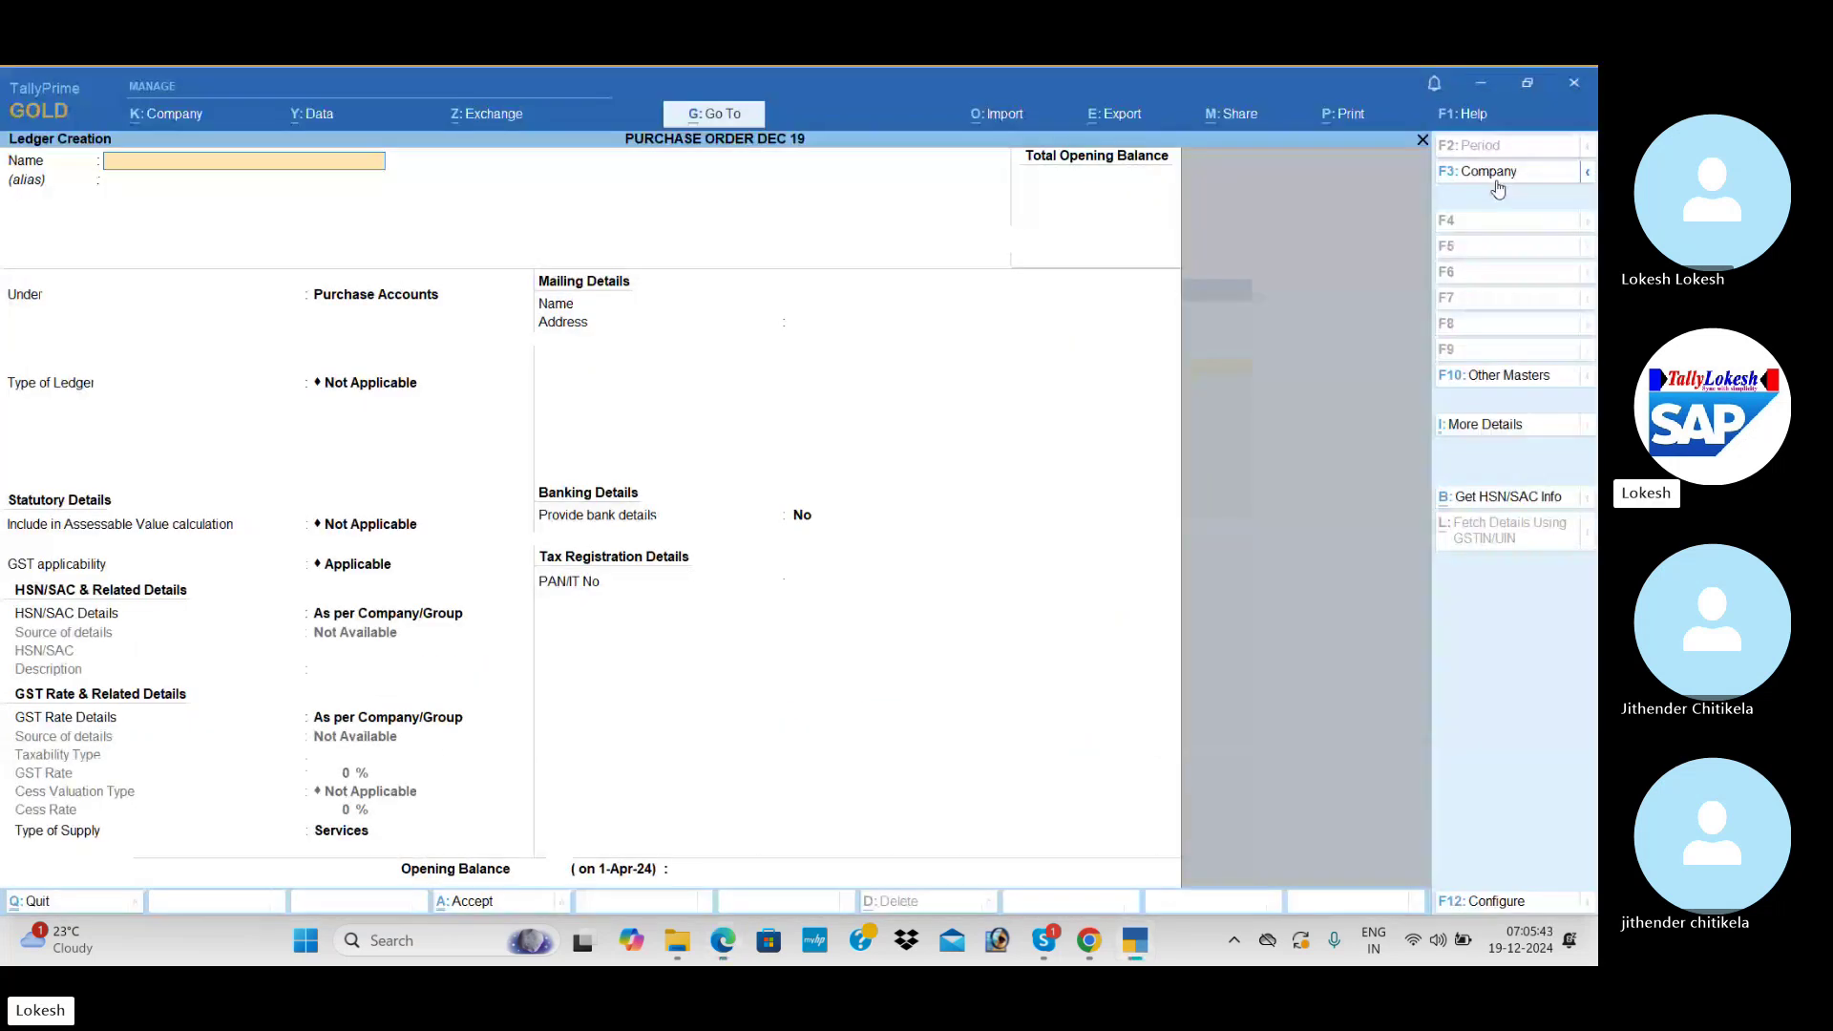
- Name the new ledger Sunshine Computers and group it under Sundry Creditors
{"action": "type", "text": "Sunsh"}
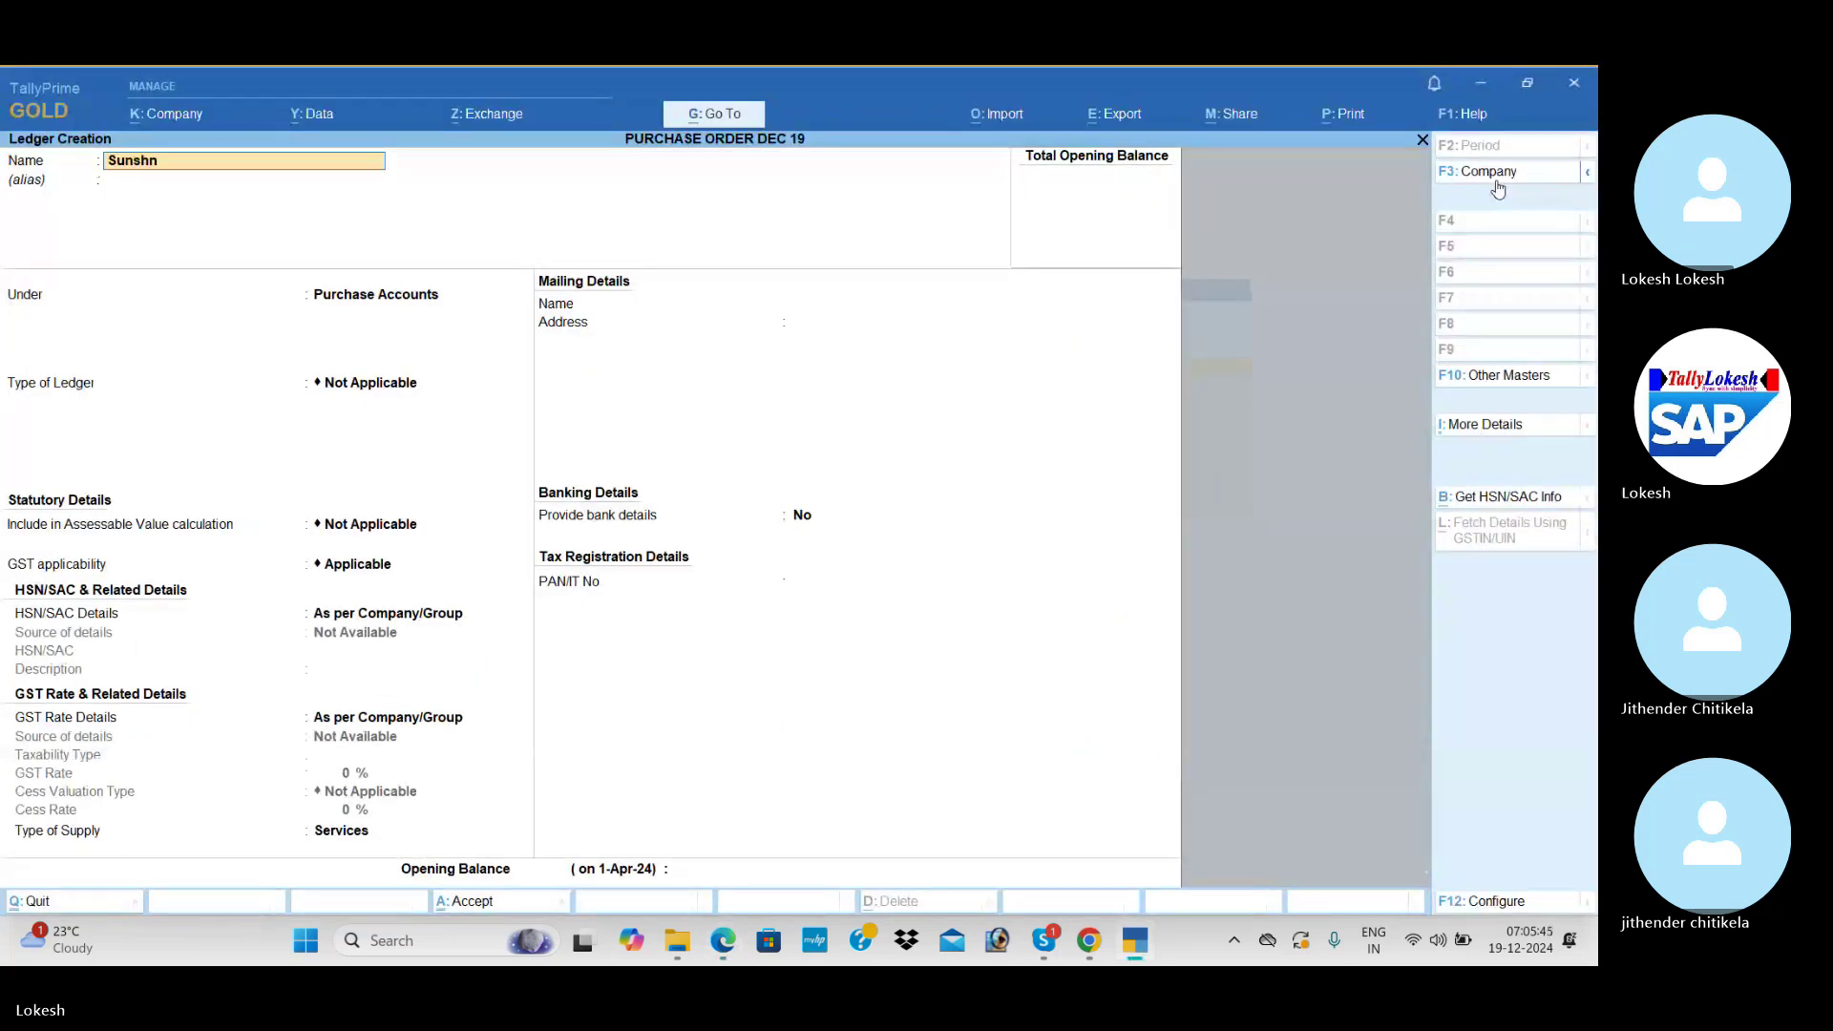
{"action": "type", "text": "ine Computers"}
{"action": "key", "text": "Return"}
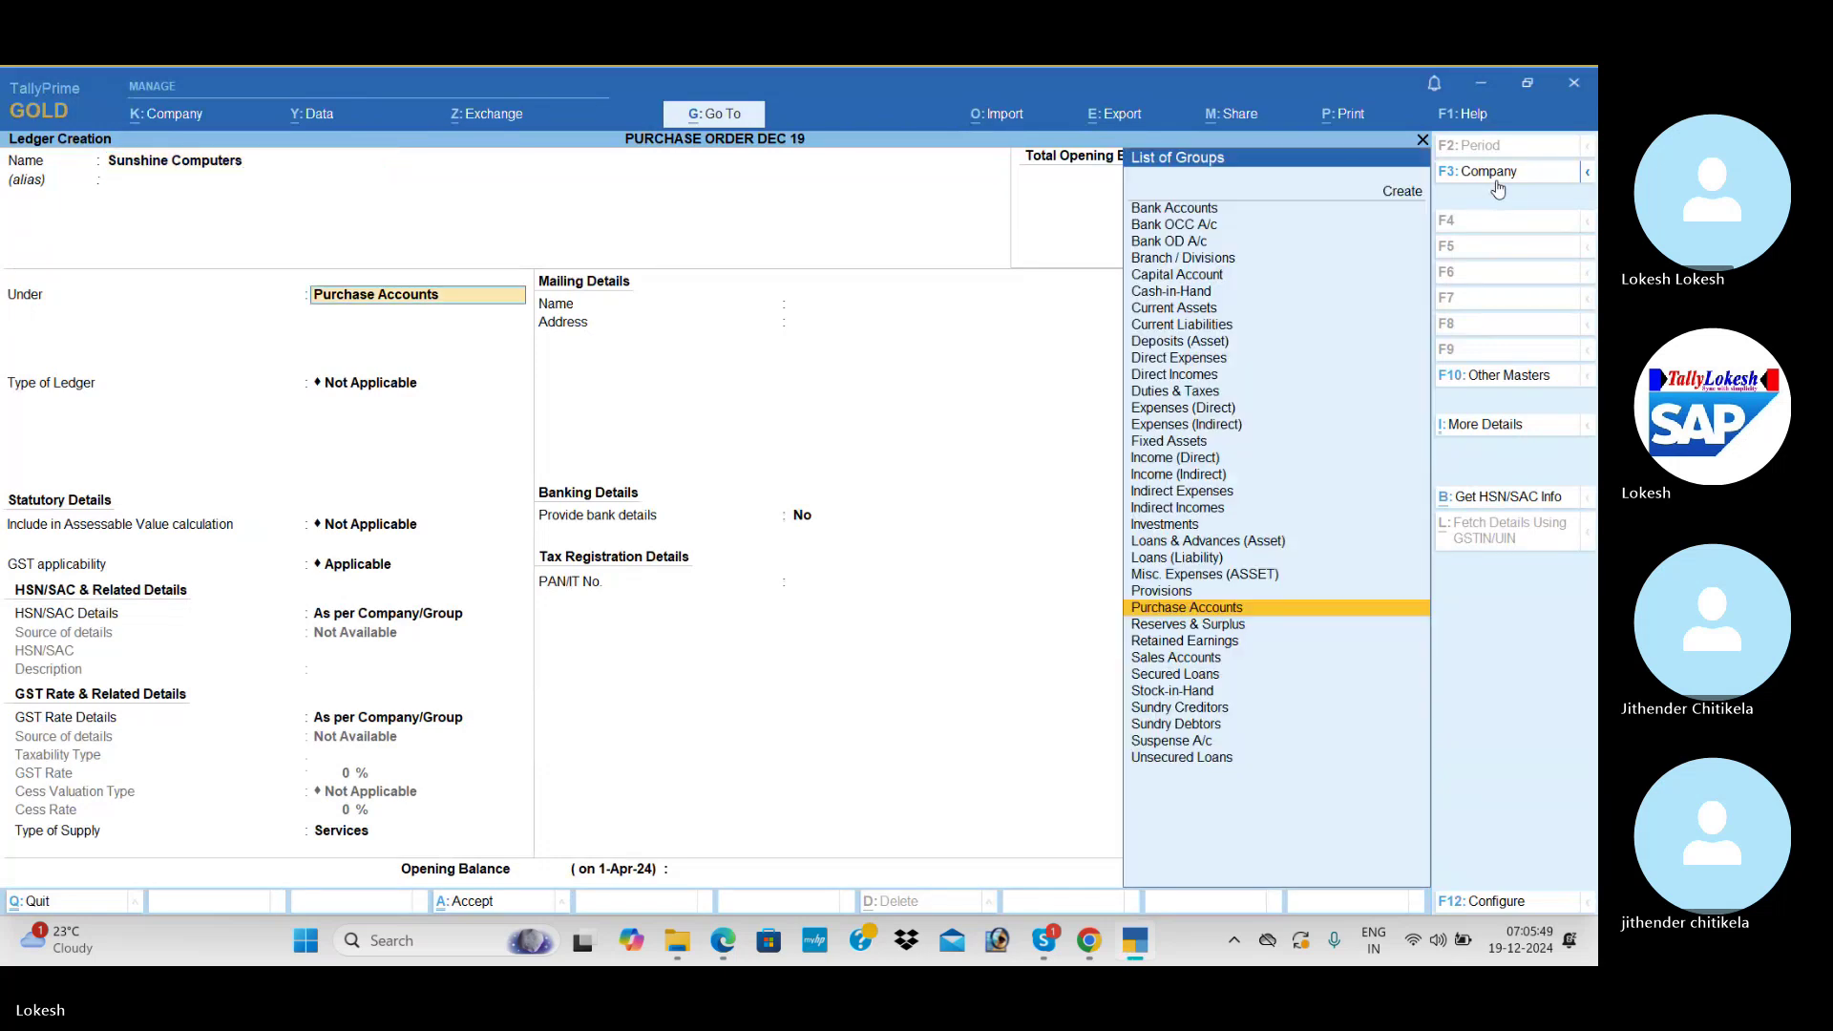
{"action": "type", "text": "Sun"}
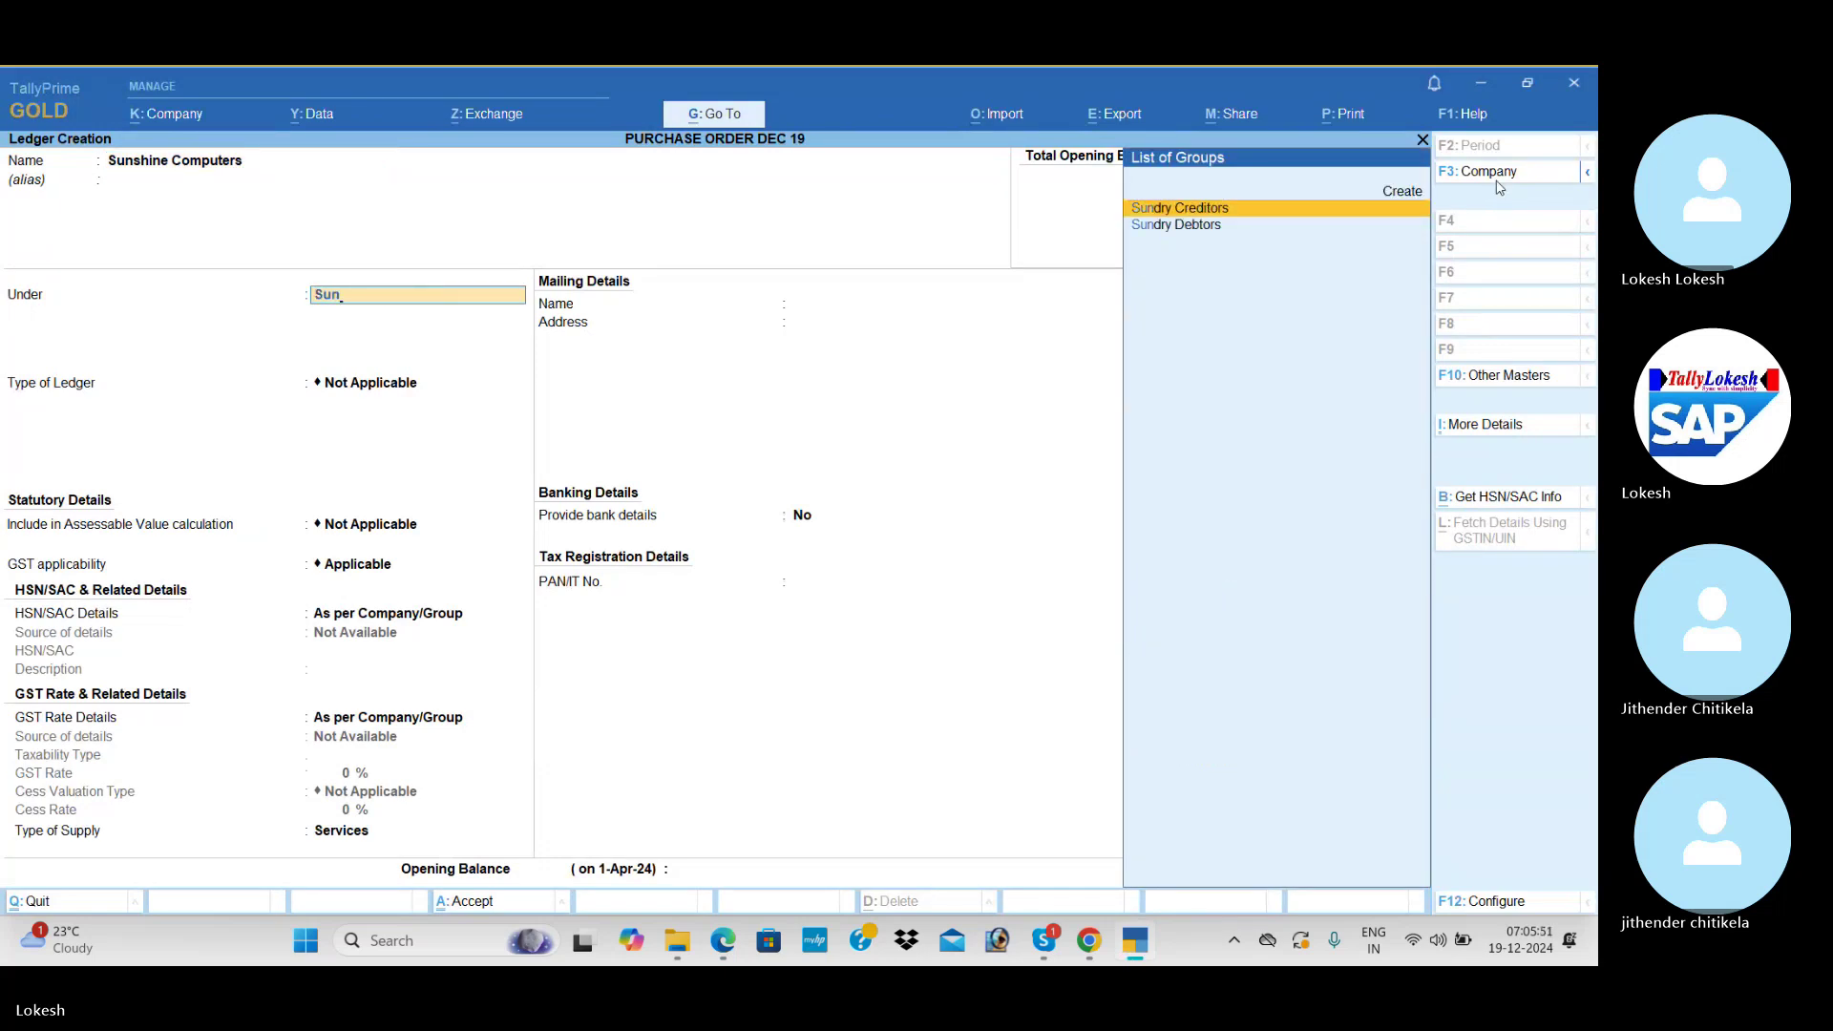
{"action": "key", "text": "Return"}
- Give the Sunshine Computers ledger Regular GST registration with 37 as GSTIN/UIN, keep Andhra Pradesh as its state, and save it
{"action": "key", "text": "Return"}
{"action": "key", "text": "Return"}
{"action": "key", "text": "Return"}
{"action": "key", "text": "Return"}
{"action": "key", "text": "Return"}
{"action": "key", "text": "Return"}
{"action": "key", "text": "Return"}
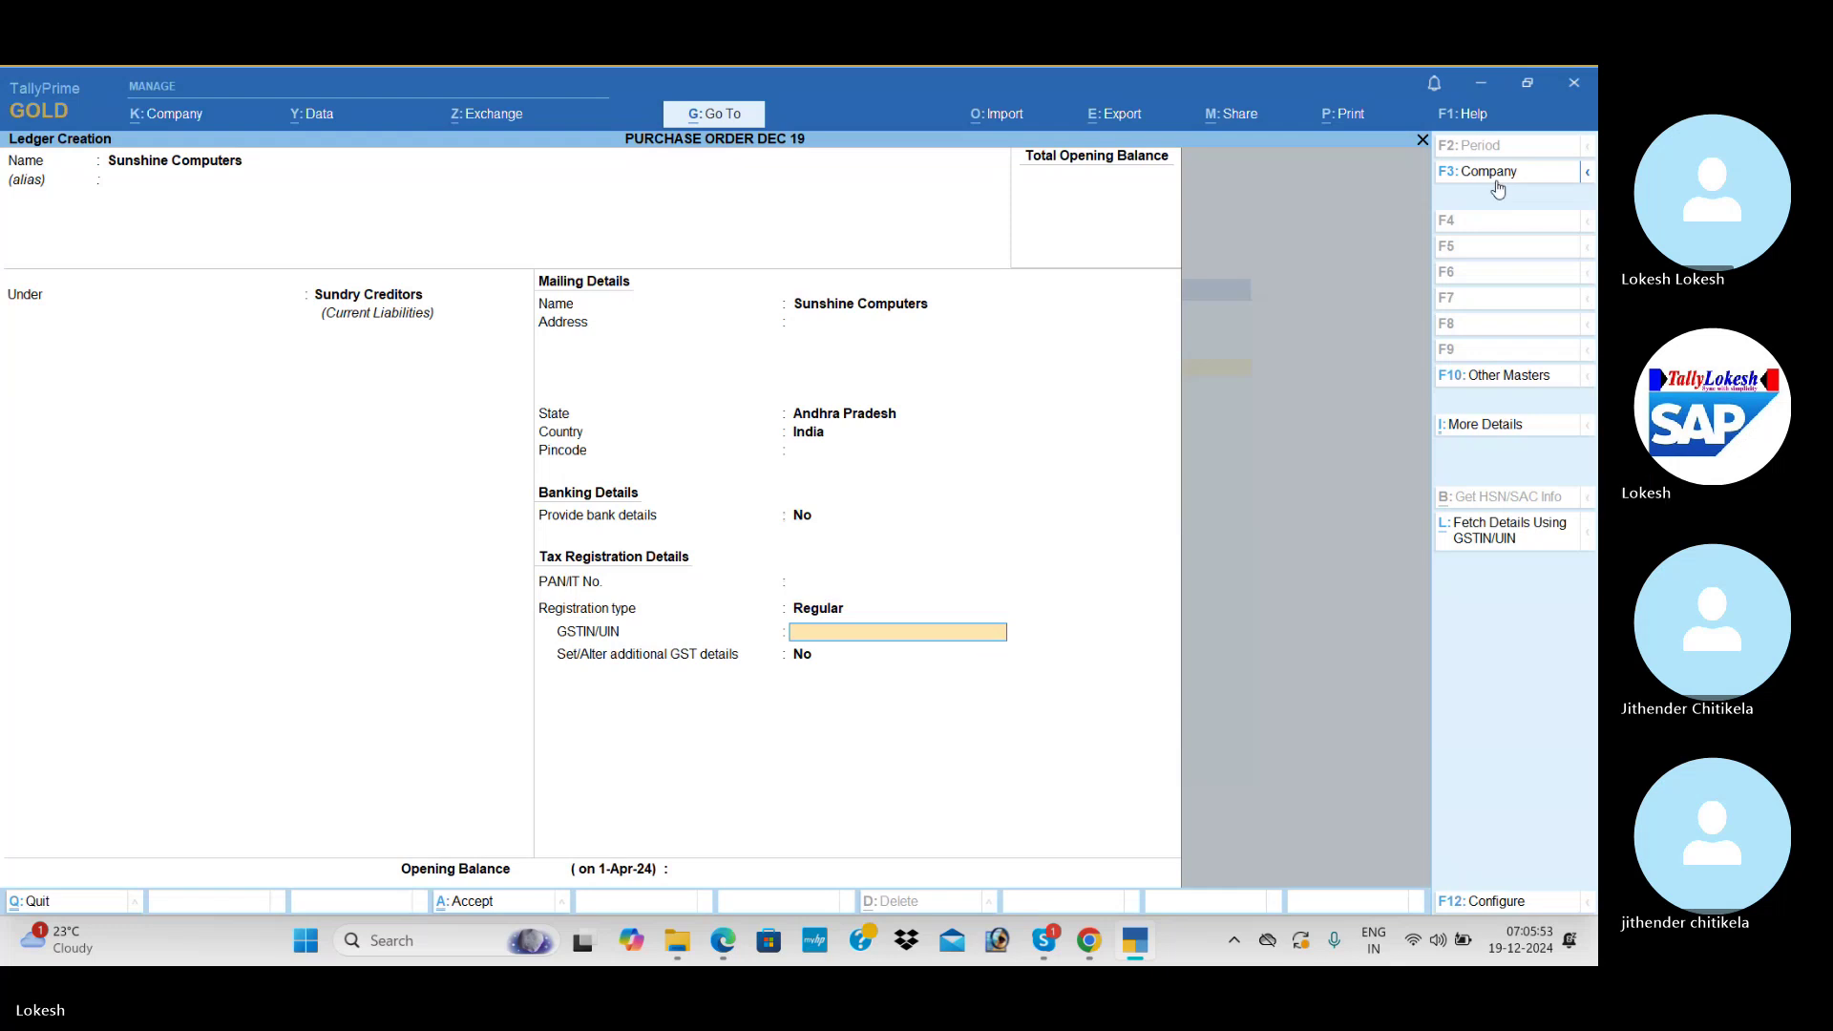
{"action": "type", "text": "37"}
{"action": "key", "text": "Return"}
{"action": "key", "text": "Return"}
{"action": "key", "text": "Return"}
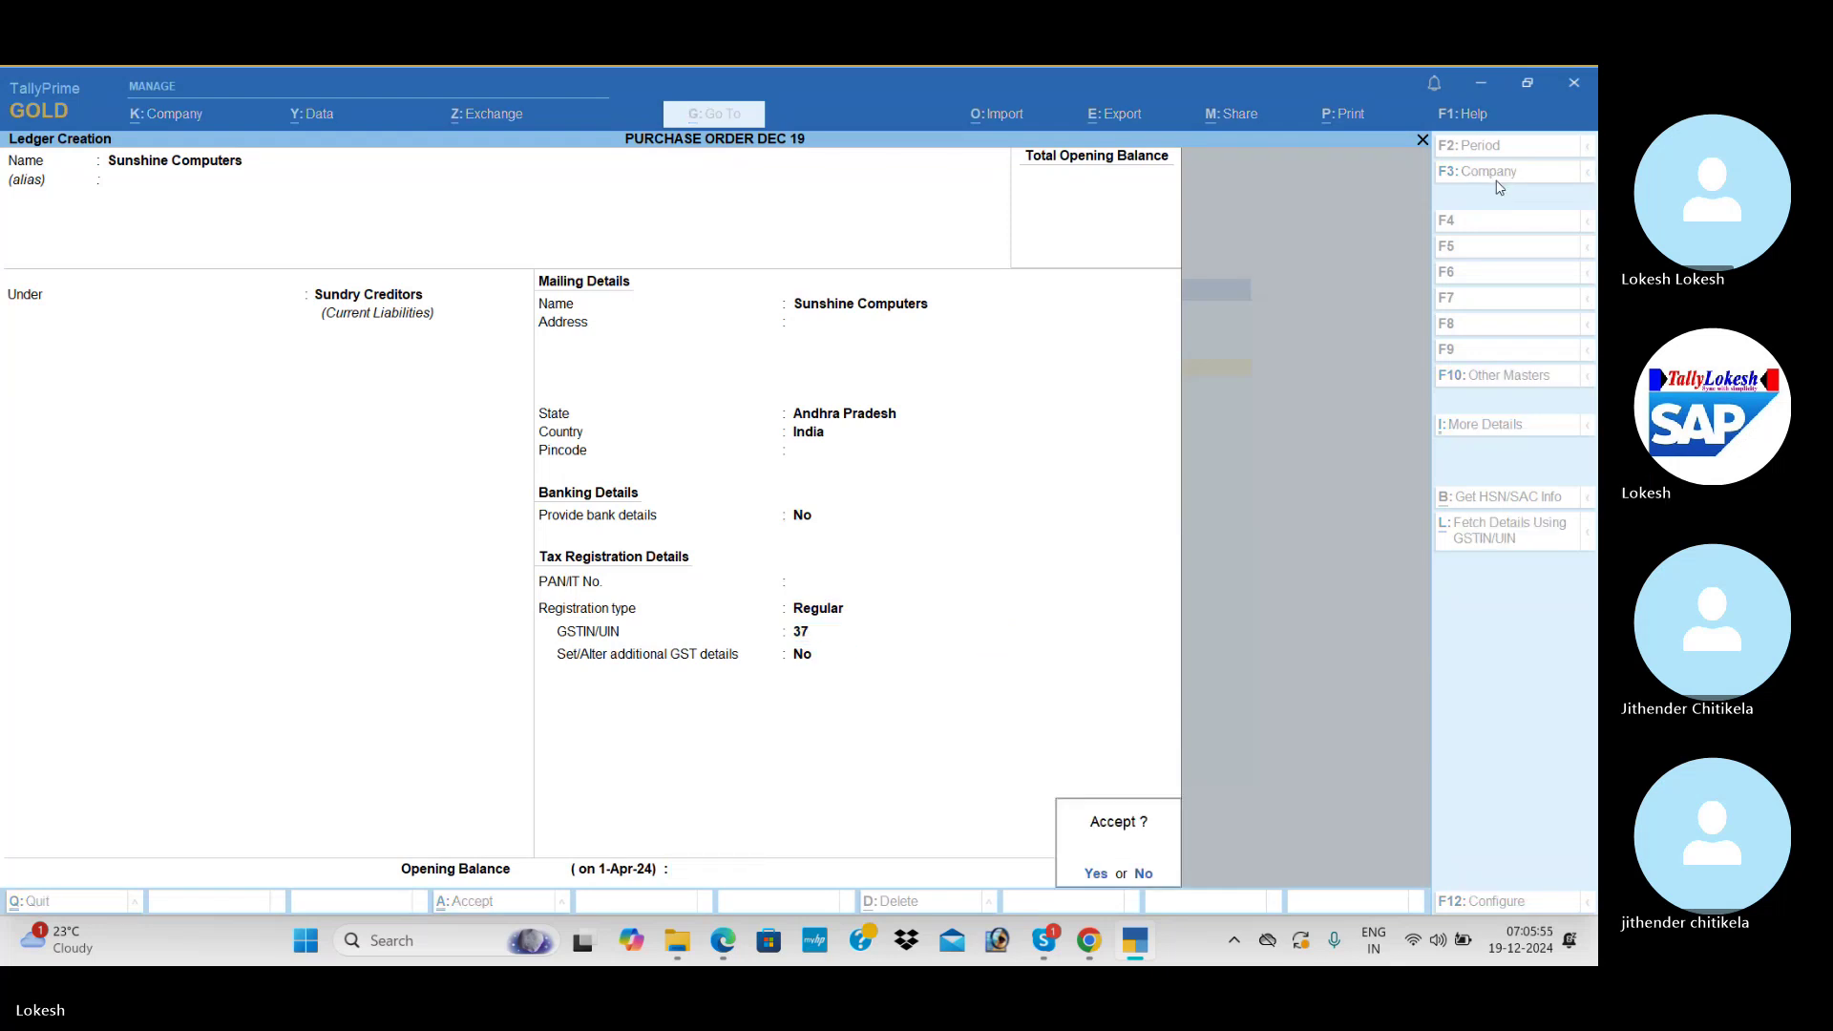
{"action": "key", "text": "Return"}
- Check the purchase exercise in the PDF and start a ledger named CGST under Duties & Taxes in TallyPrime
{"action": "key", "text": "alt+Tab"}
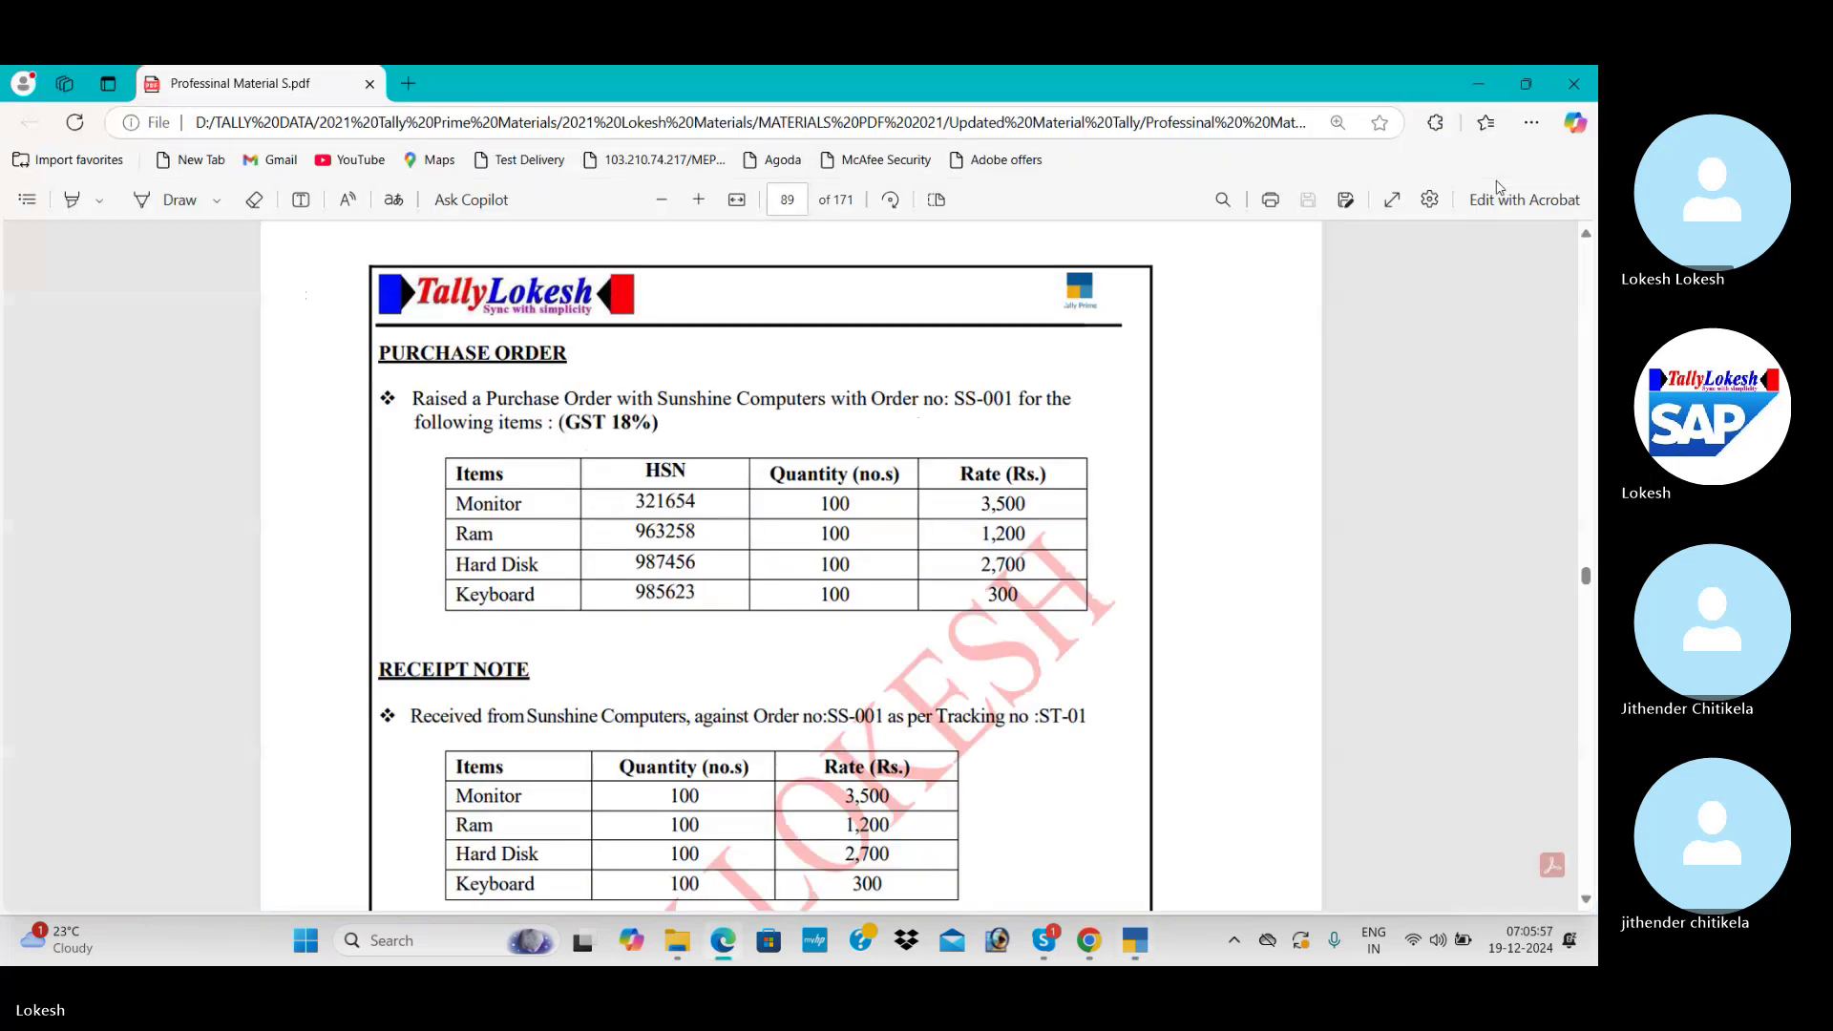
{"action": "key", "text": "Down"}
{"action": "key", "text": "Down"}
{"action": "key", "text": "Down"}
{"action": "key", "text": "Down"}
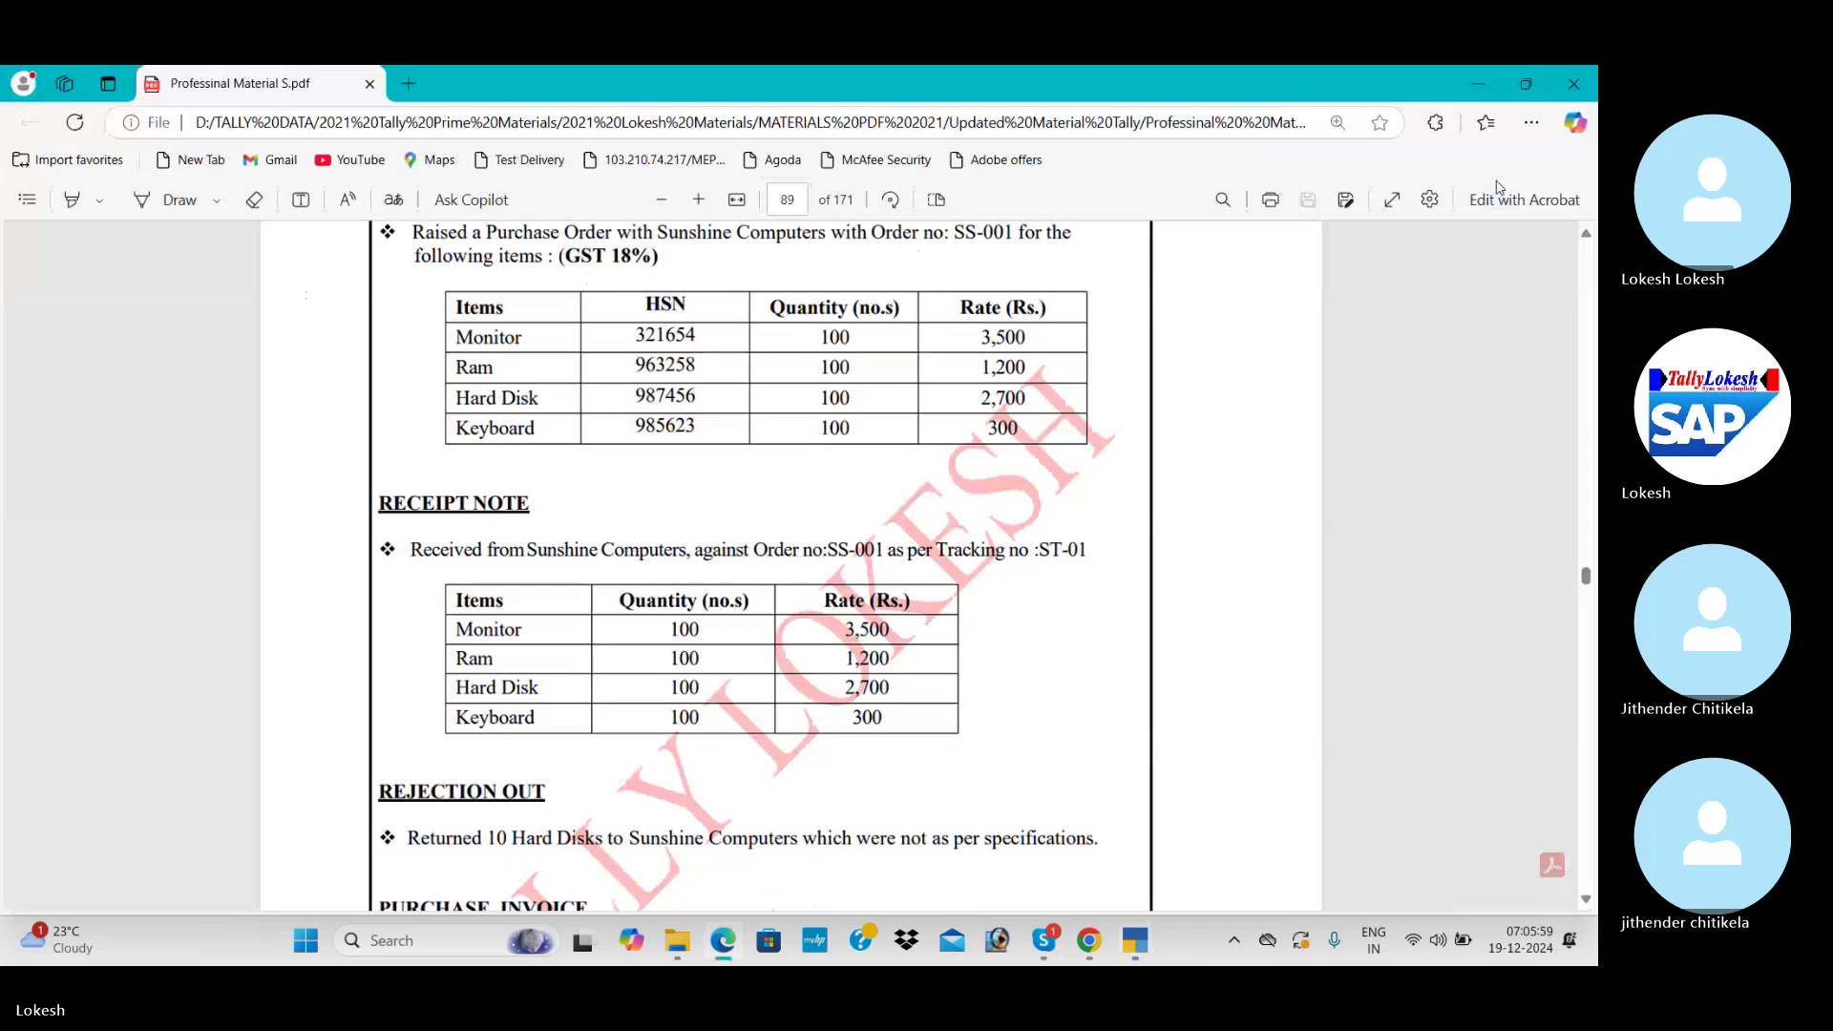
{"action": "key", "text": "alt+Tab"}
{"action": "type", "text": "CGST"}
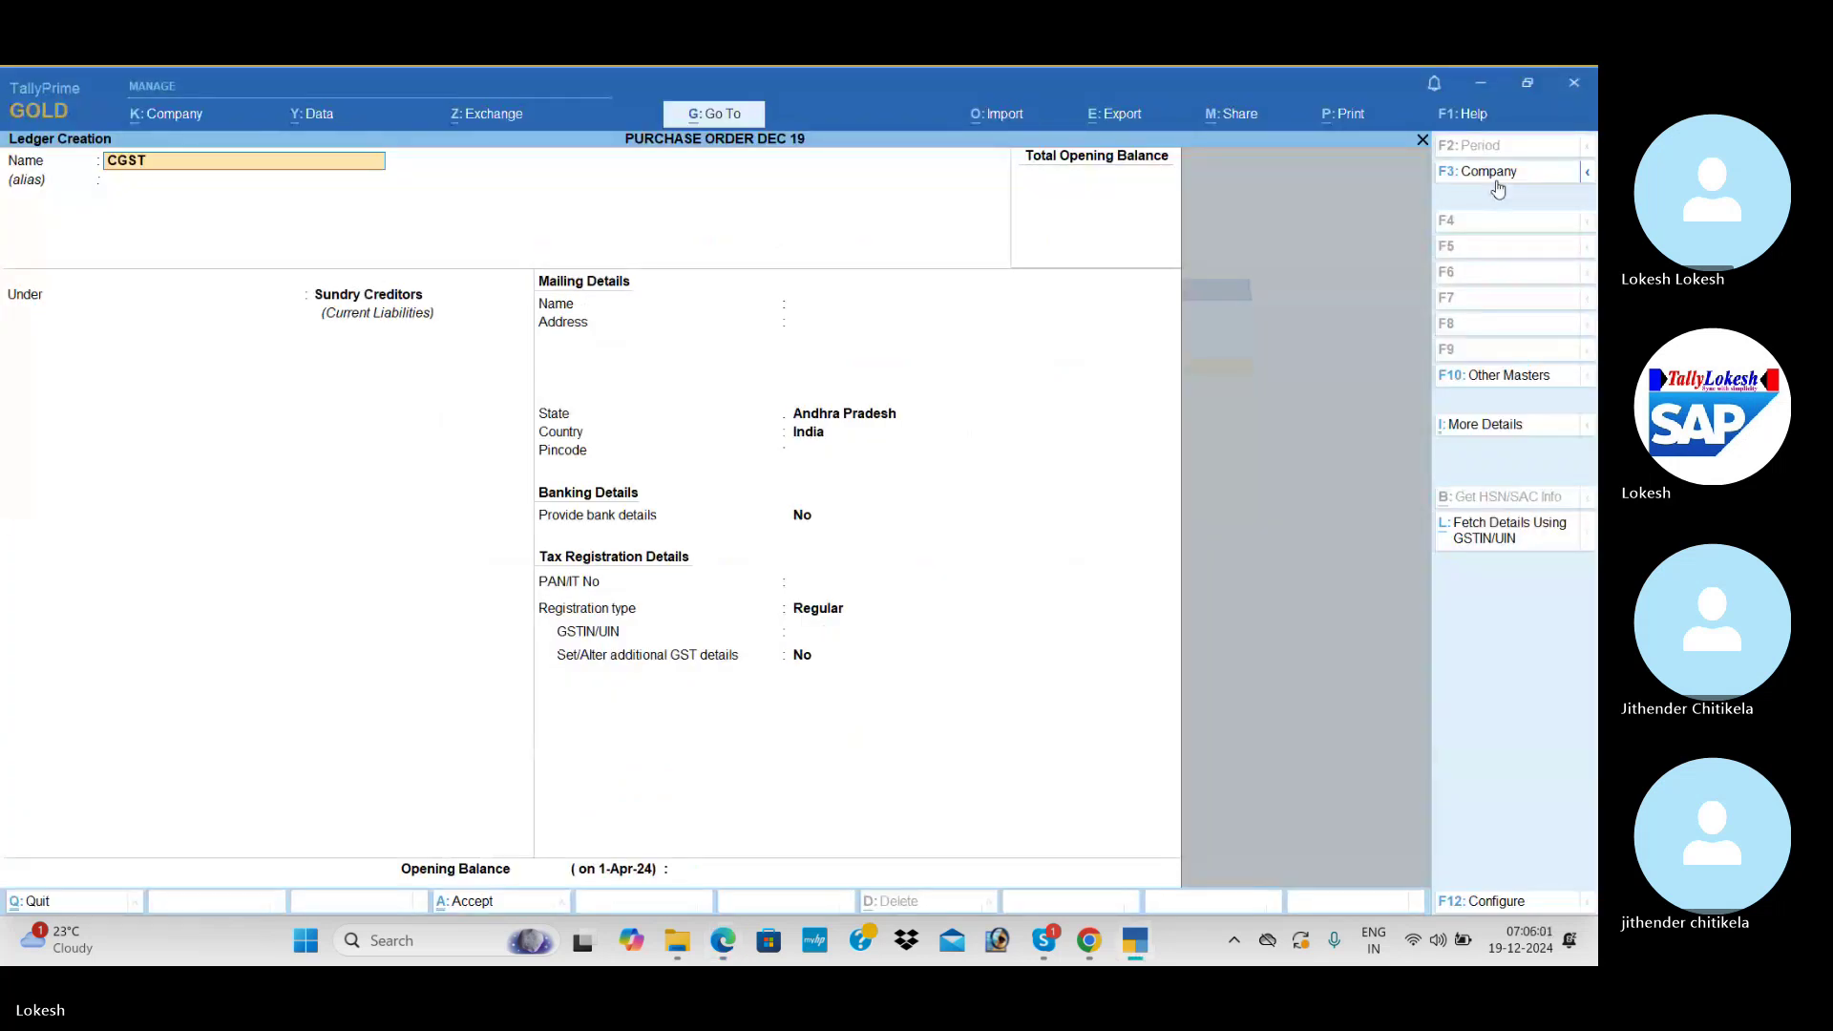
{"action": "key", "text": "Return"}
{"action": "key", "text": "Return"}
{"action": "type", "text": "du"}
{"action": "key", "text": "Return"}
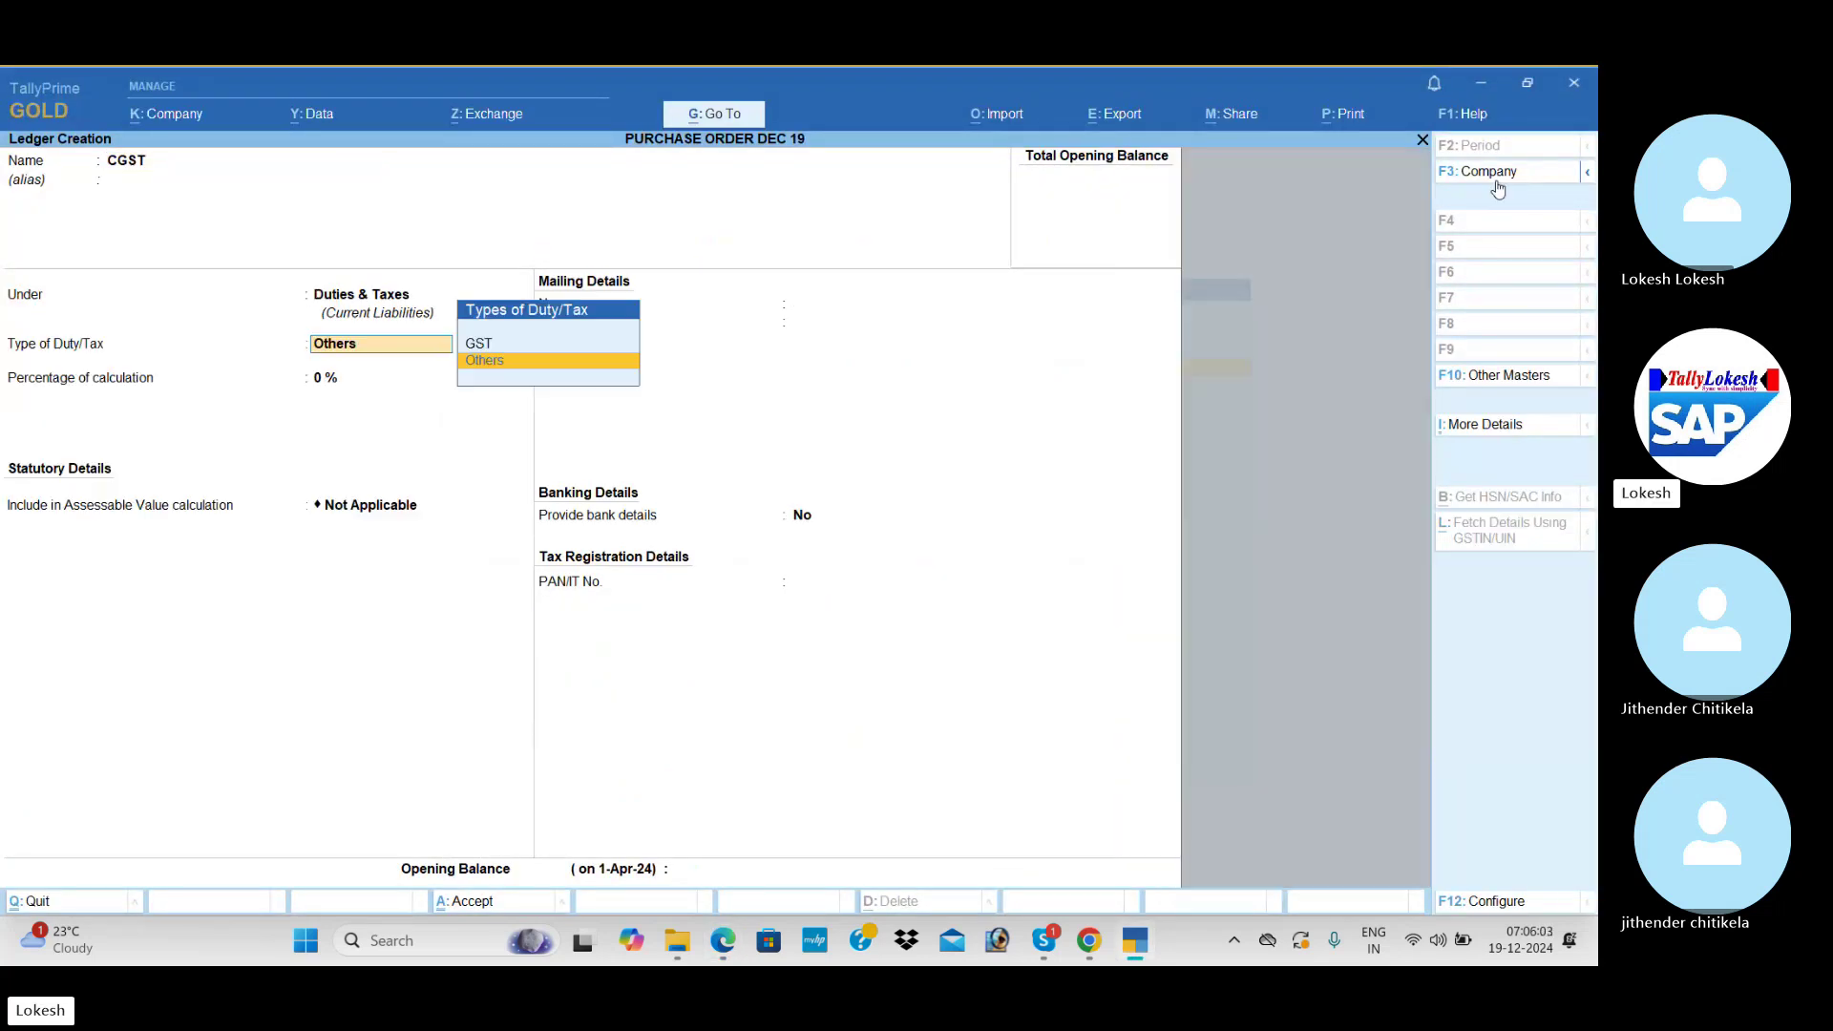
- Set the CGST ledger's type of duty to GST and its tax type to CGST, and save it
{"action": "key", "text": "Up"}
{"action": "key", "text": "Return"}
{"action": "key", "text": "Down"}
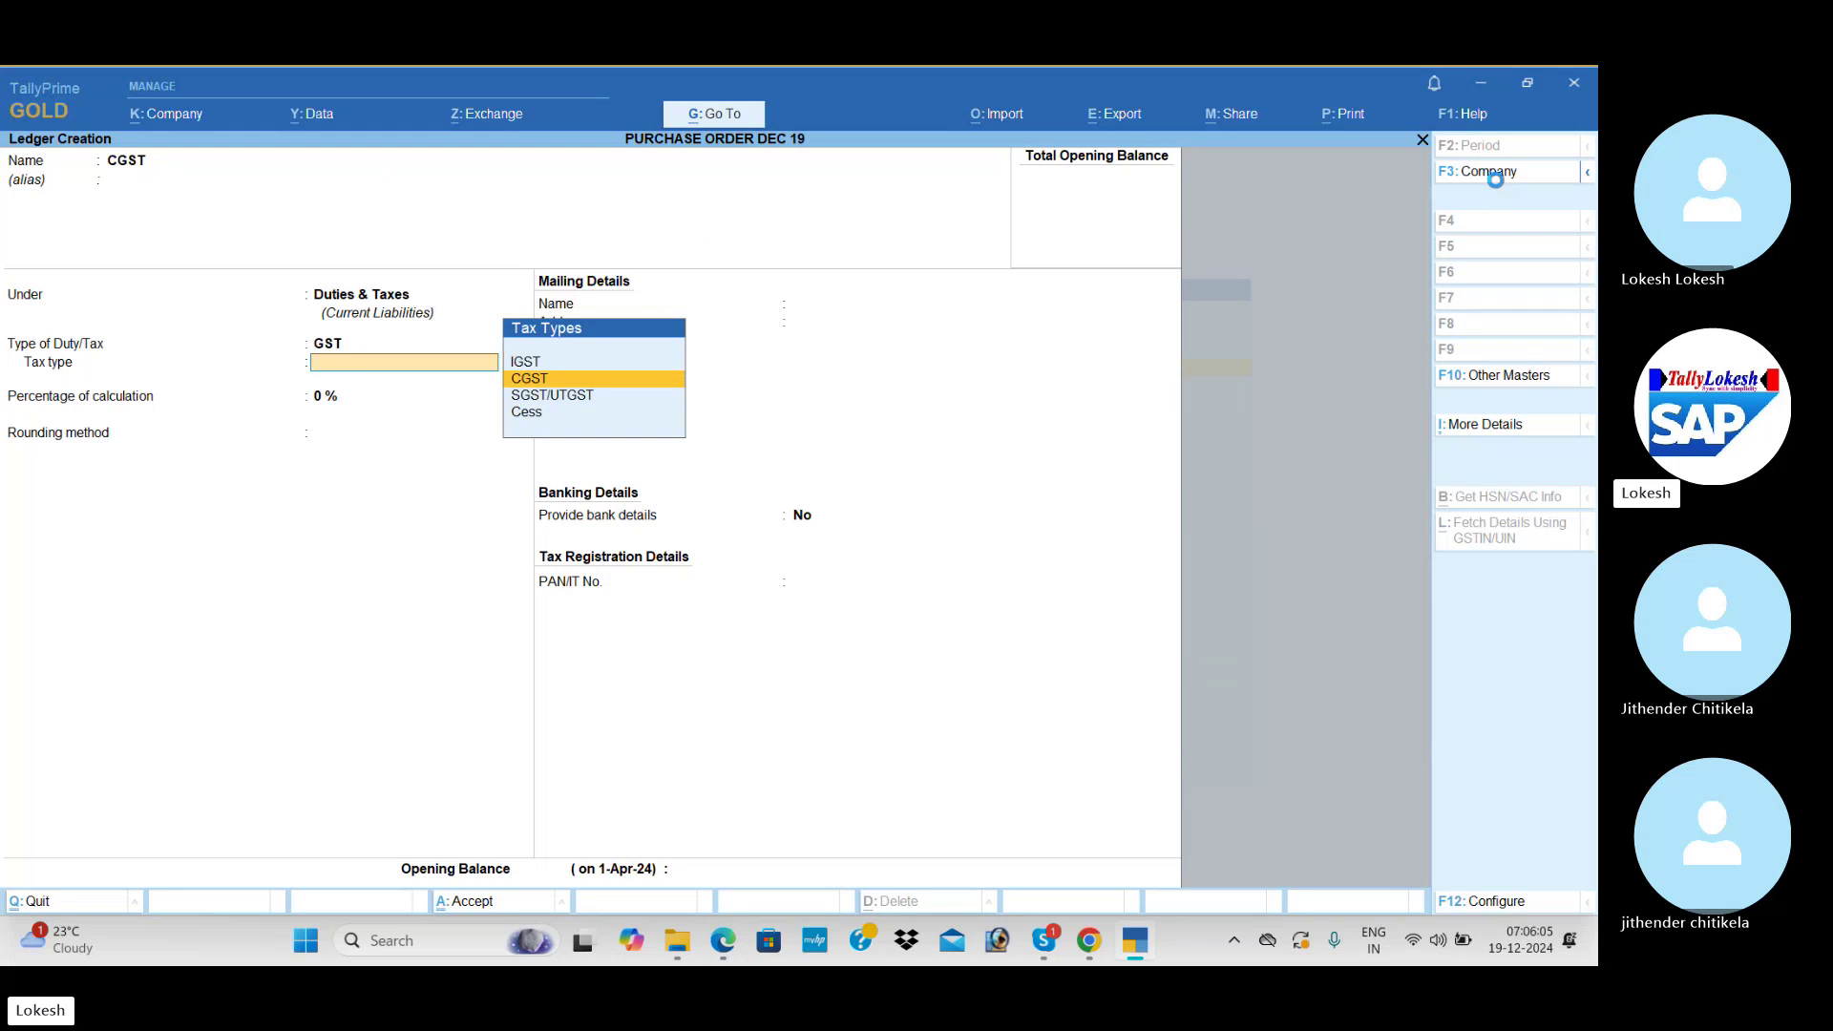
{"action": "key", "text": "Return"}
{"action": "key", "text": "Return"}
{"action": "key", "text": "Return"}
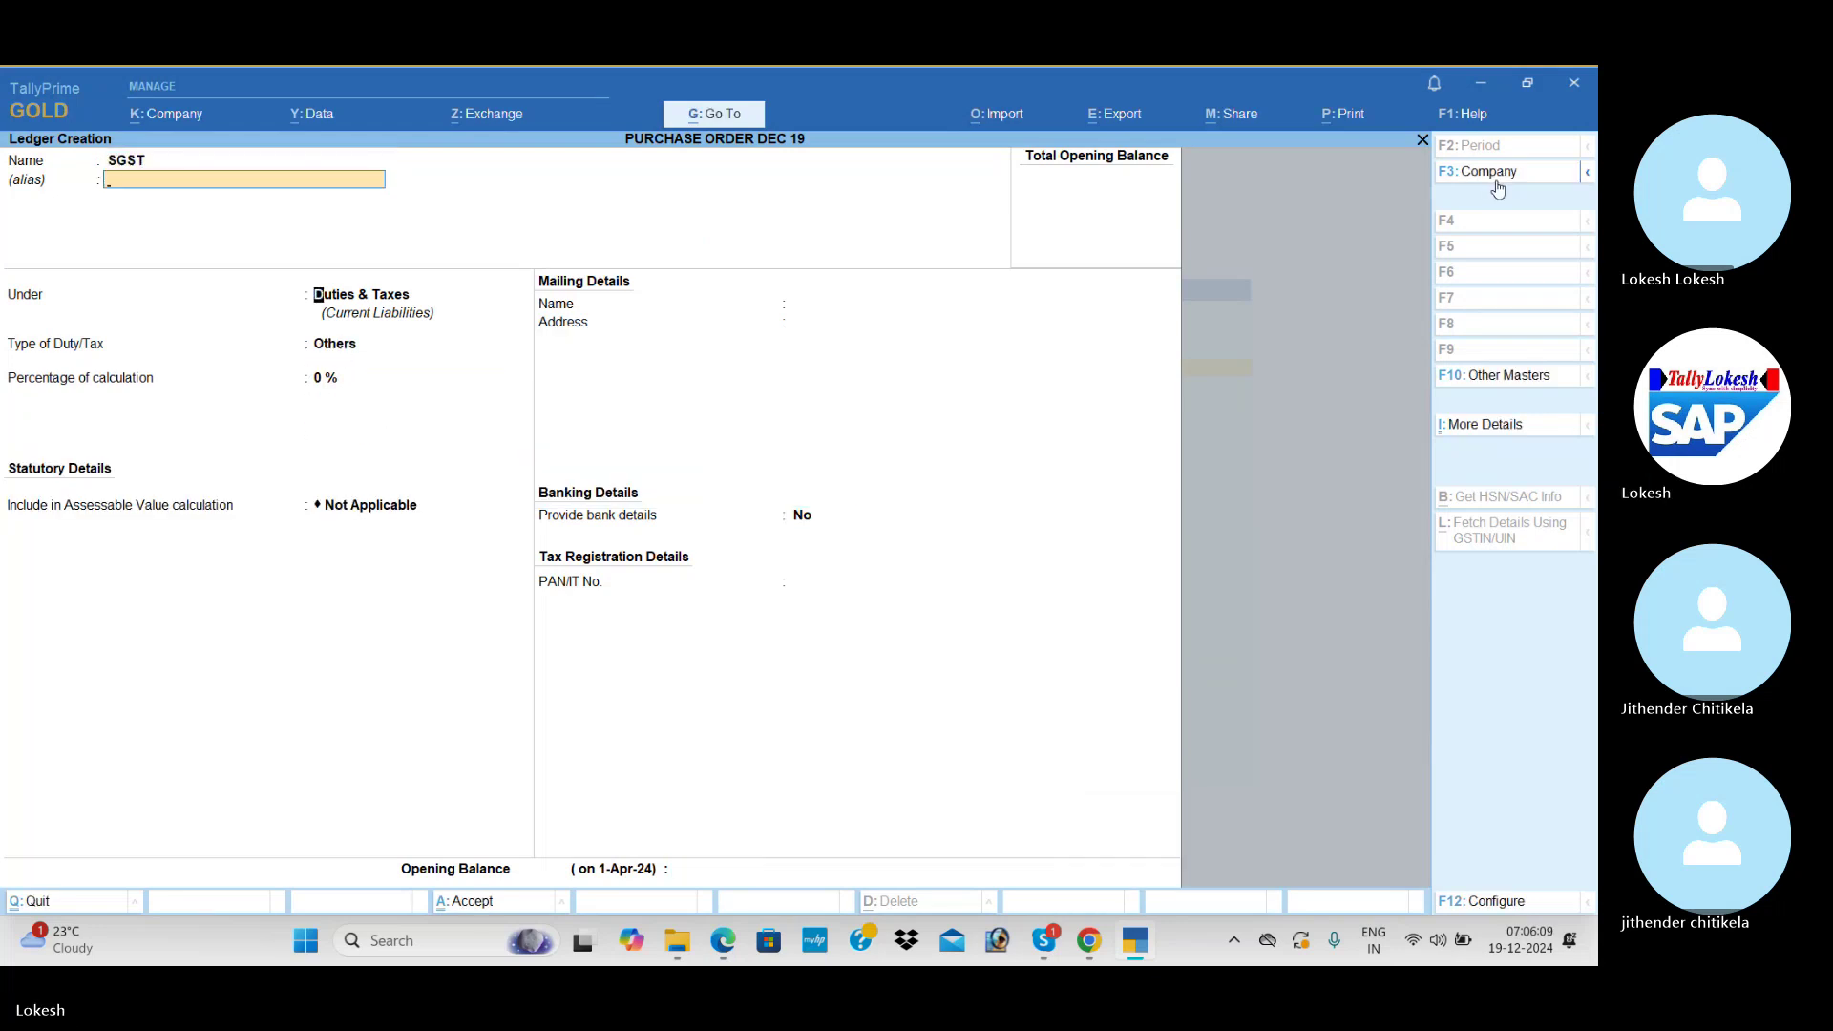
- Create an SGST ledger under Duties & Taxes with duty type GST and tax type SGST/UTGST, and leave ledger creation
{"action": "key", "text": "Return"}
{"action": "key", "text": "Return"}
{"action": "key", "text": "Return"}
{"action": "key", "text": "Up"}
{"action": "key", "text": "Return"}
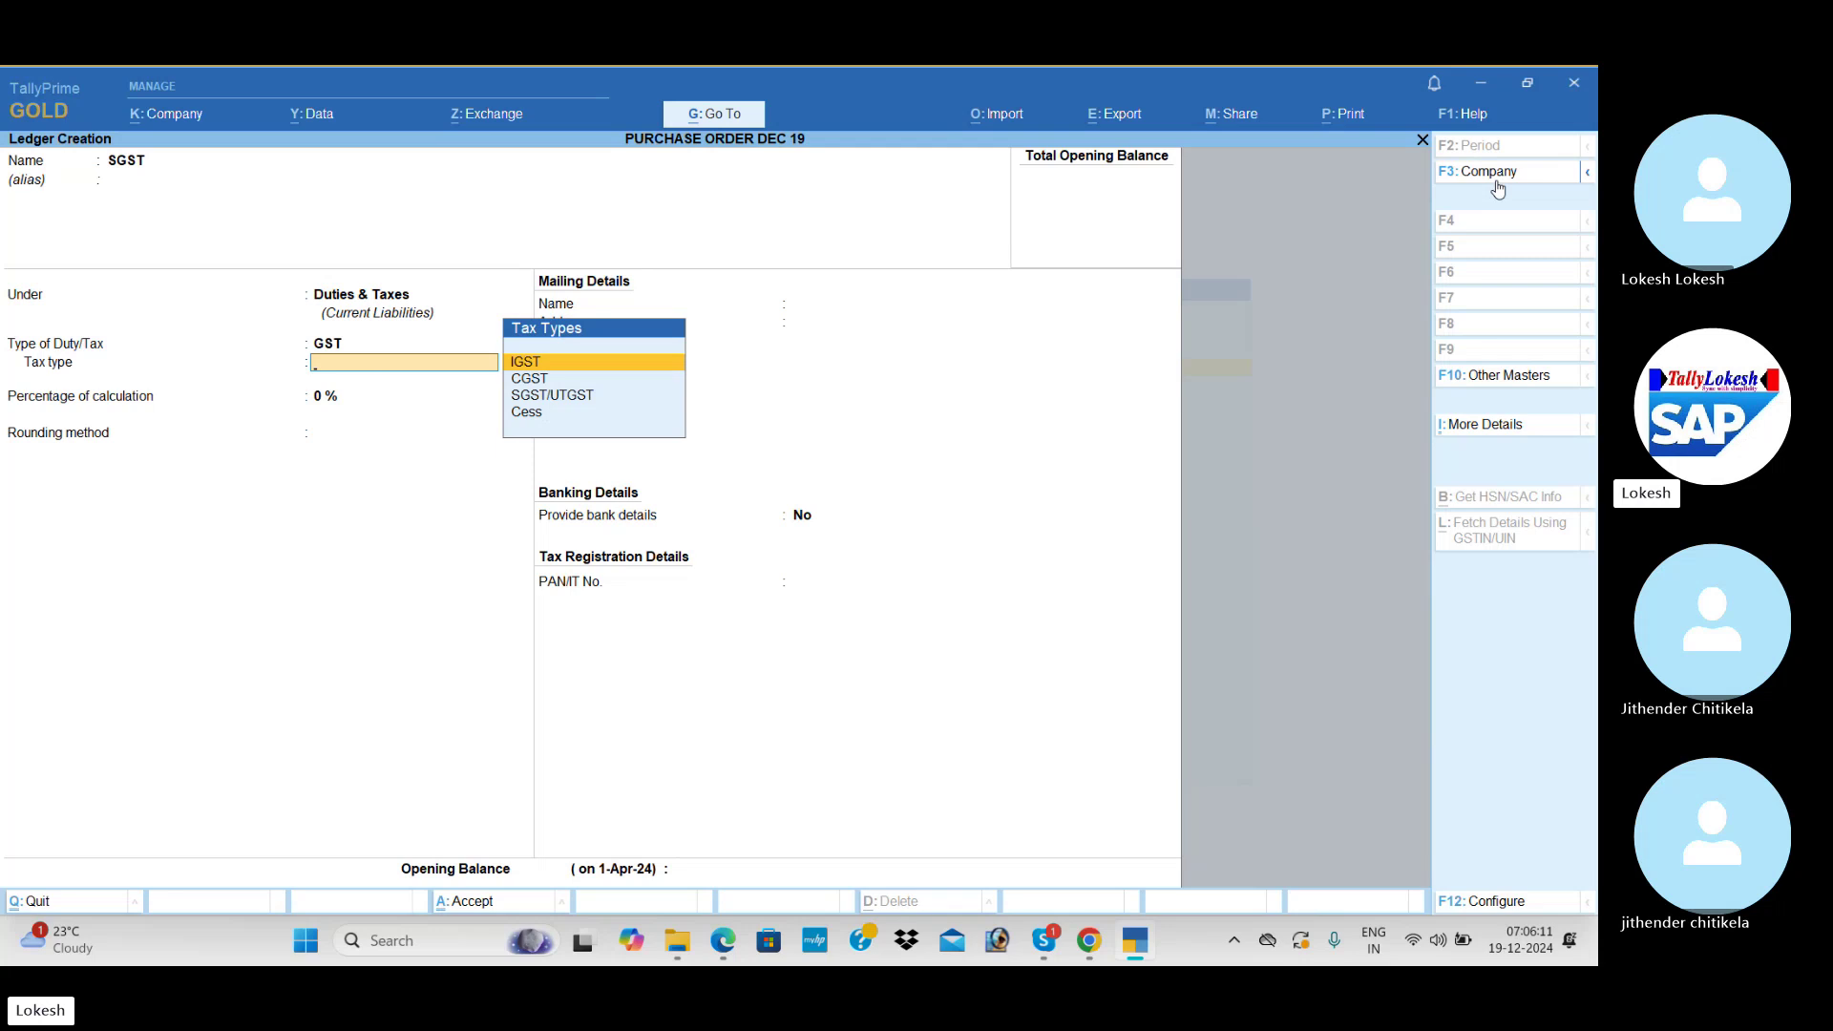
{"action": "key", "text": "Down"}
{"action": "key", "text": "Down"}
{"action": "key", "text": "Return"}
{"action": "key", "text": "Return"}
{"action": "key", "text": "Return"}
{"action": "key", "text": "Return"}
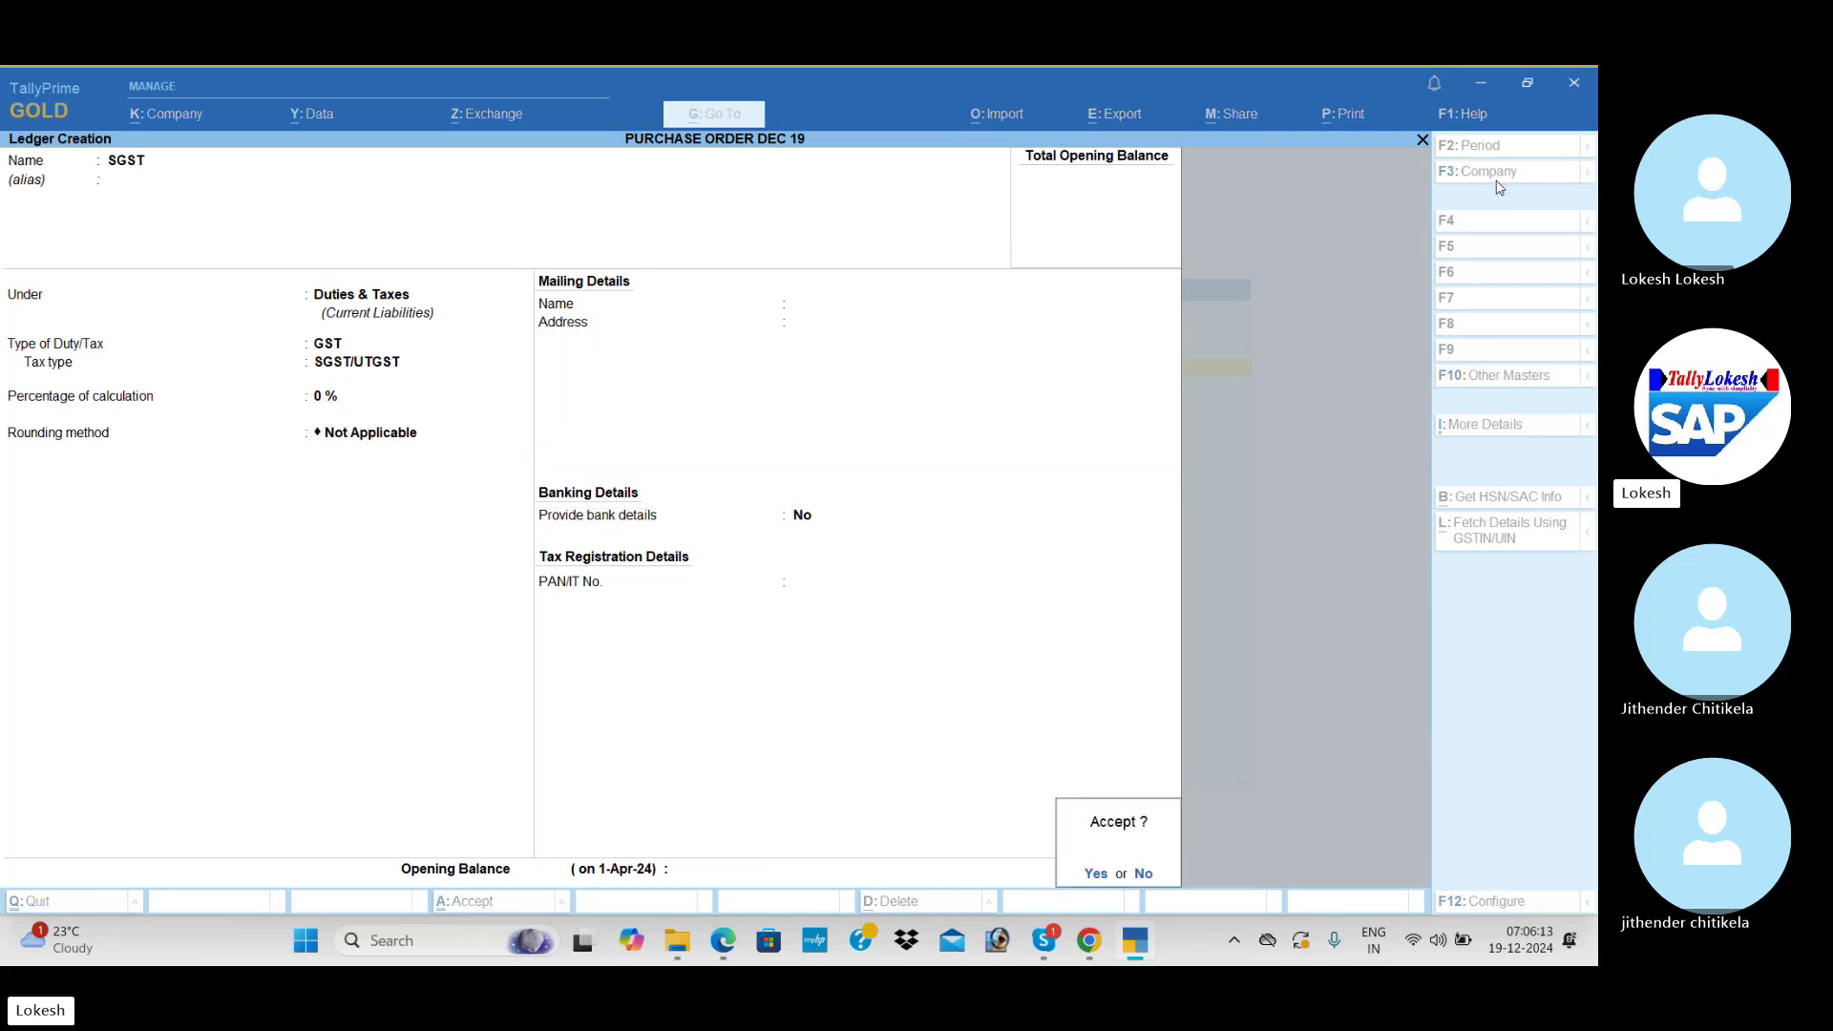
{"action": "key", "text": "Return"}
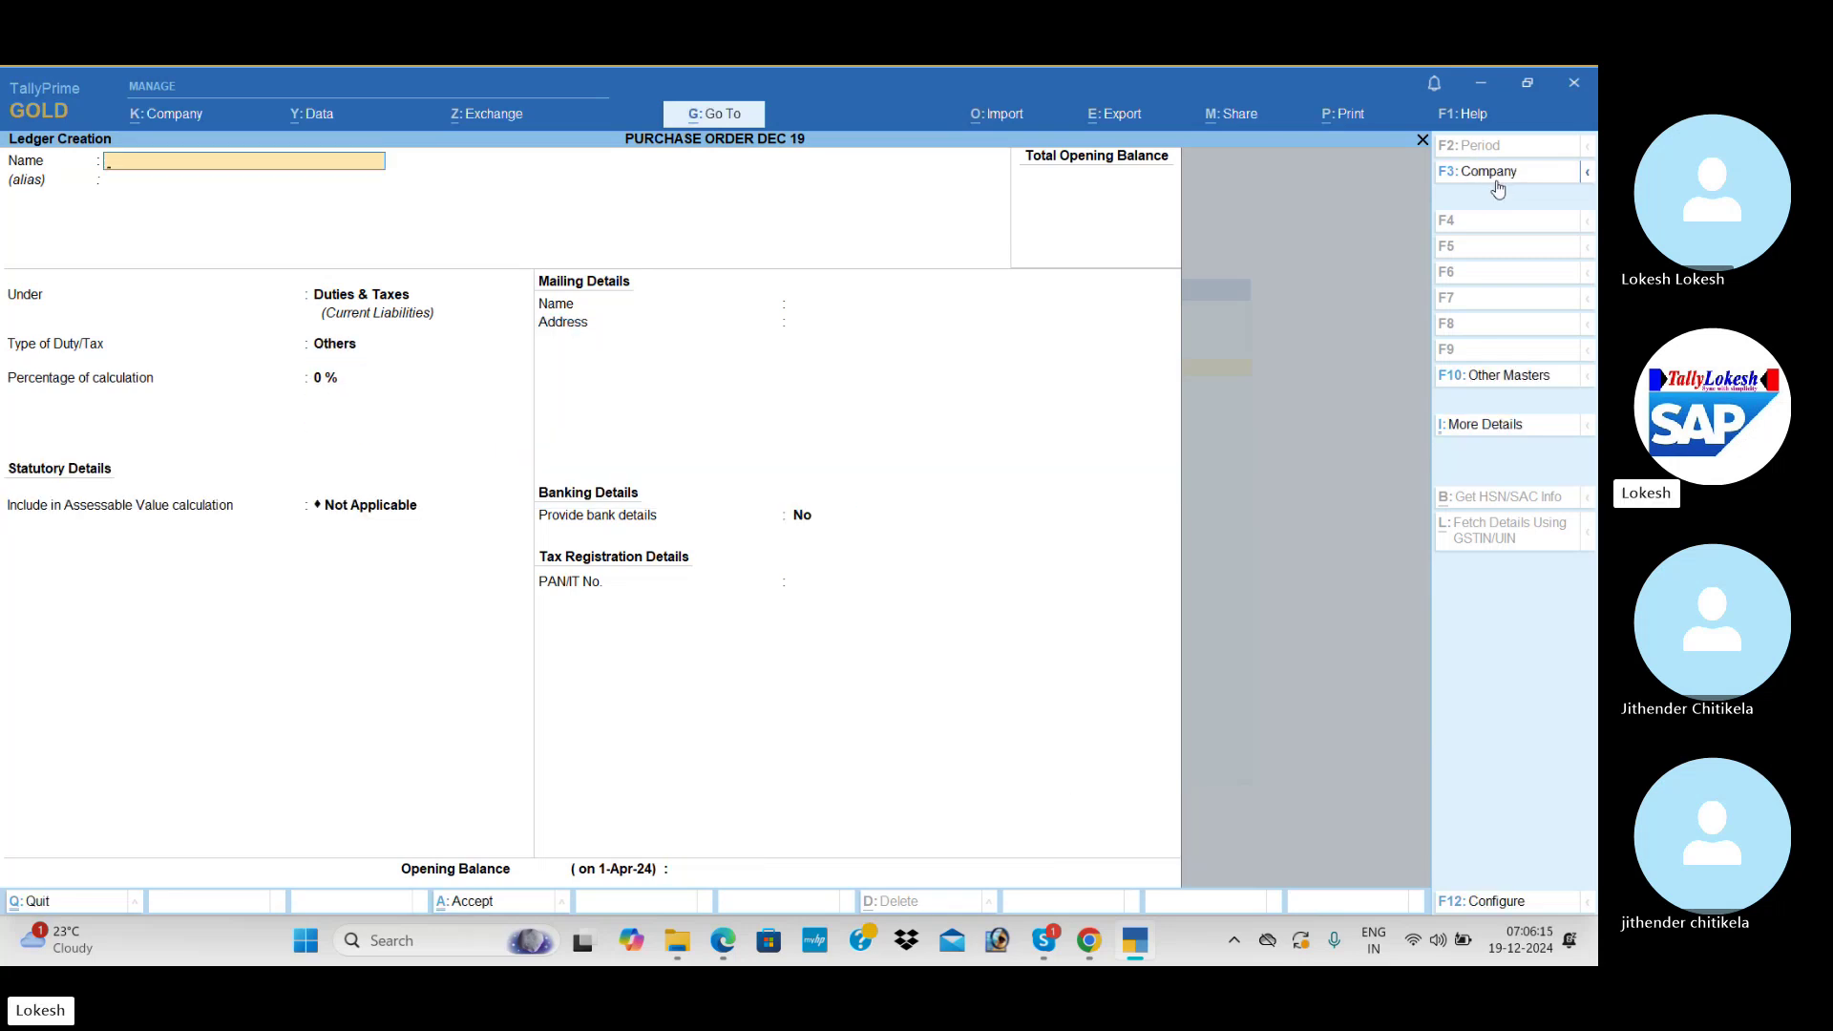
{"action": "key", "text": "Escape"}
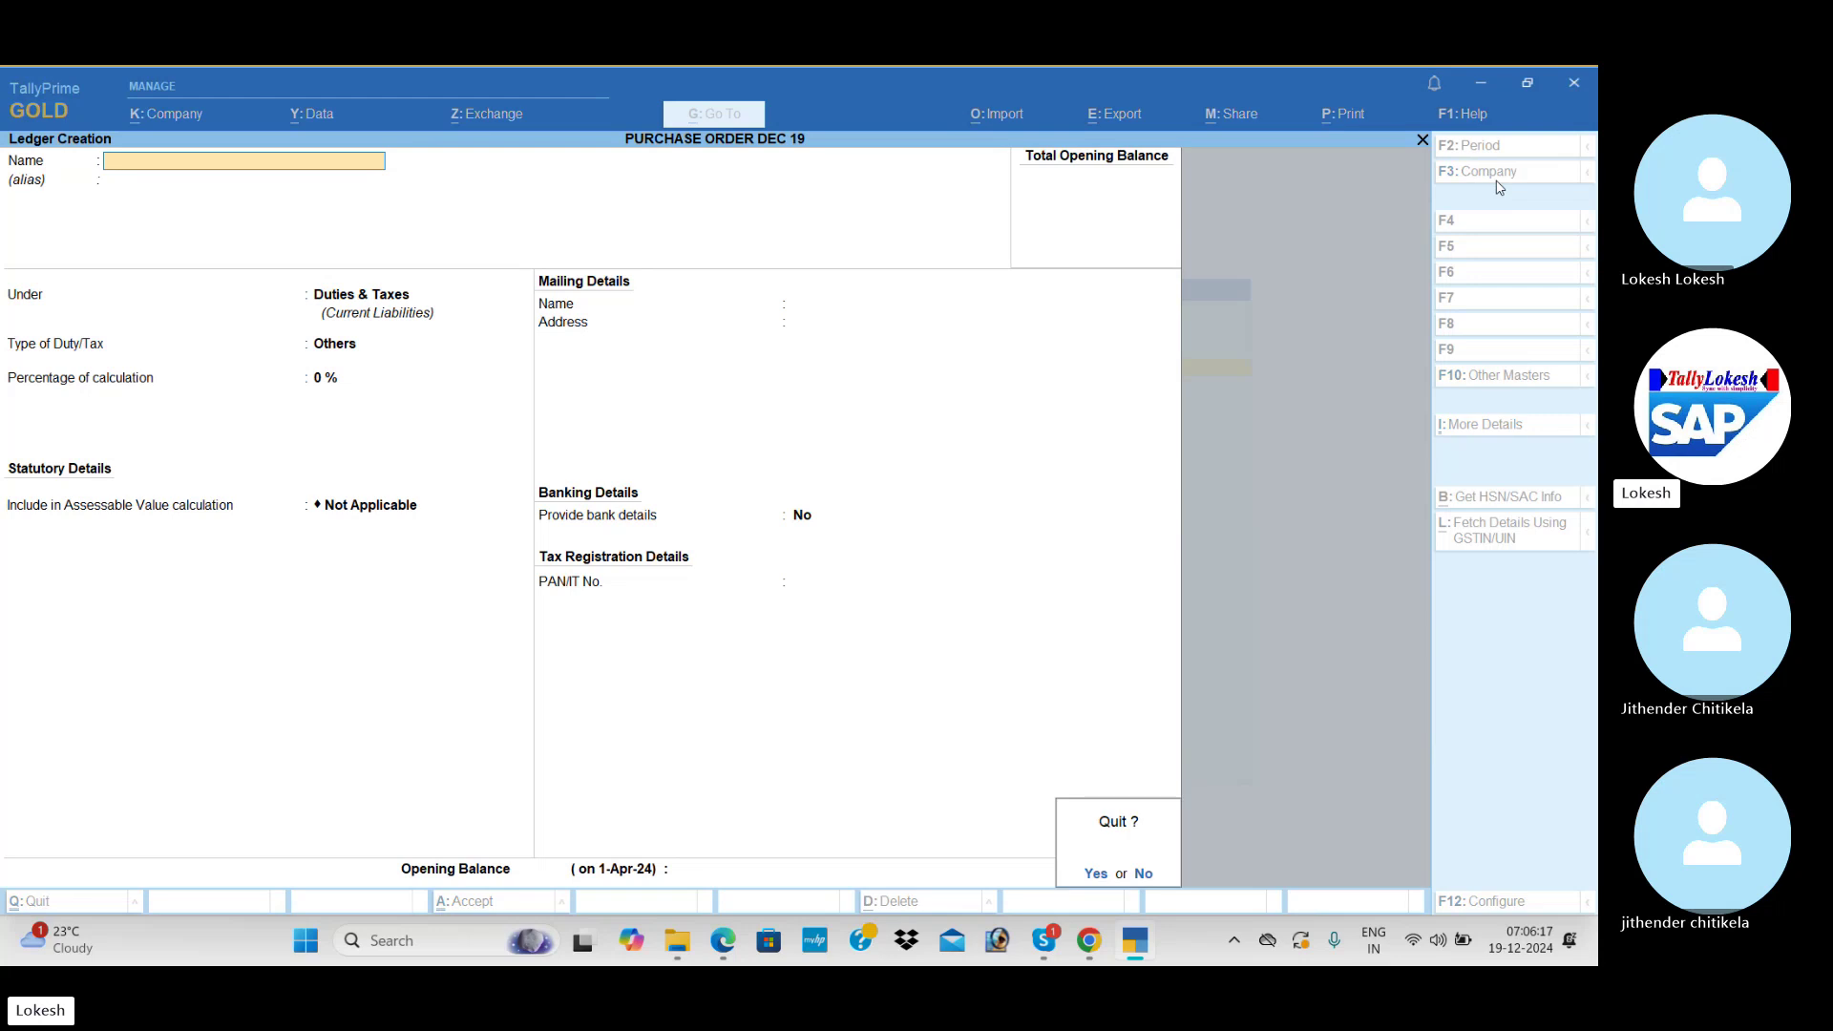
{"action": "key", "text": "Return"}
- Start a new simple unit of measure with the symbol nos
{"action": "key", "text": "Down"}
{"action": "key", "text": "Down"}
{"action": "key", "text": "Down"}
{"action": "key", "text": "Down"}
{"action": "key", "text": "Down"}
{"action": "key", "text": "Down"}
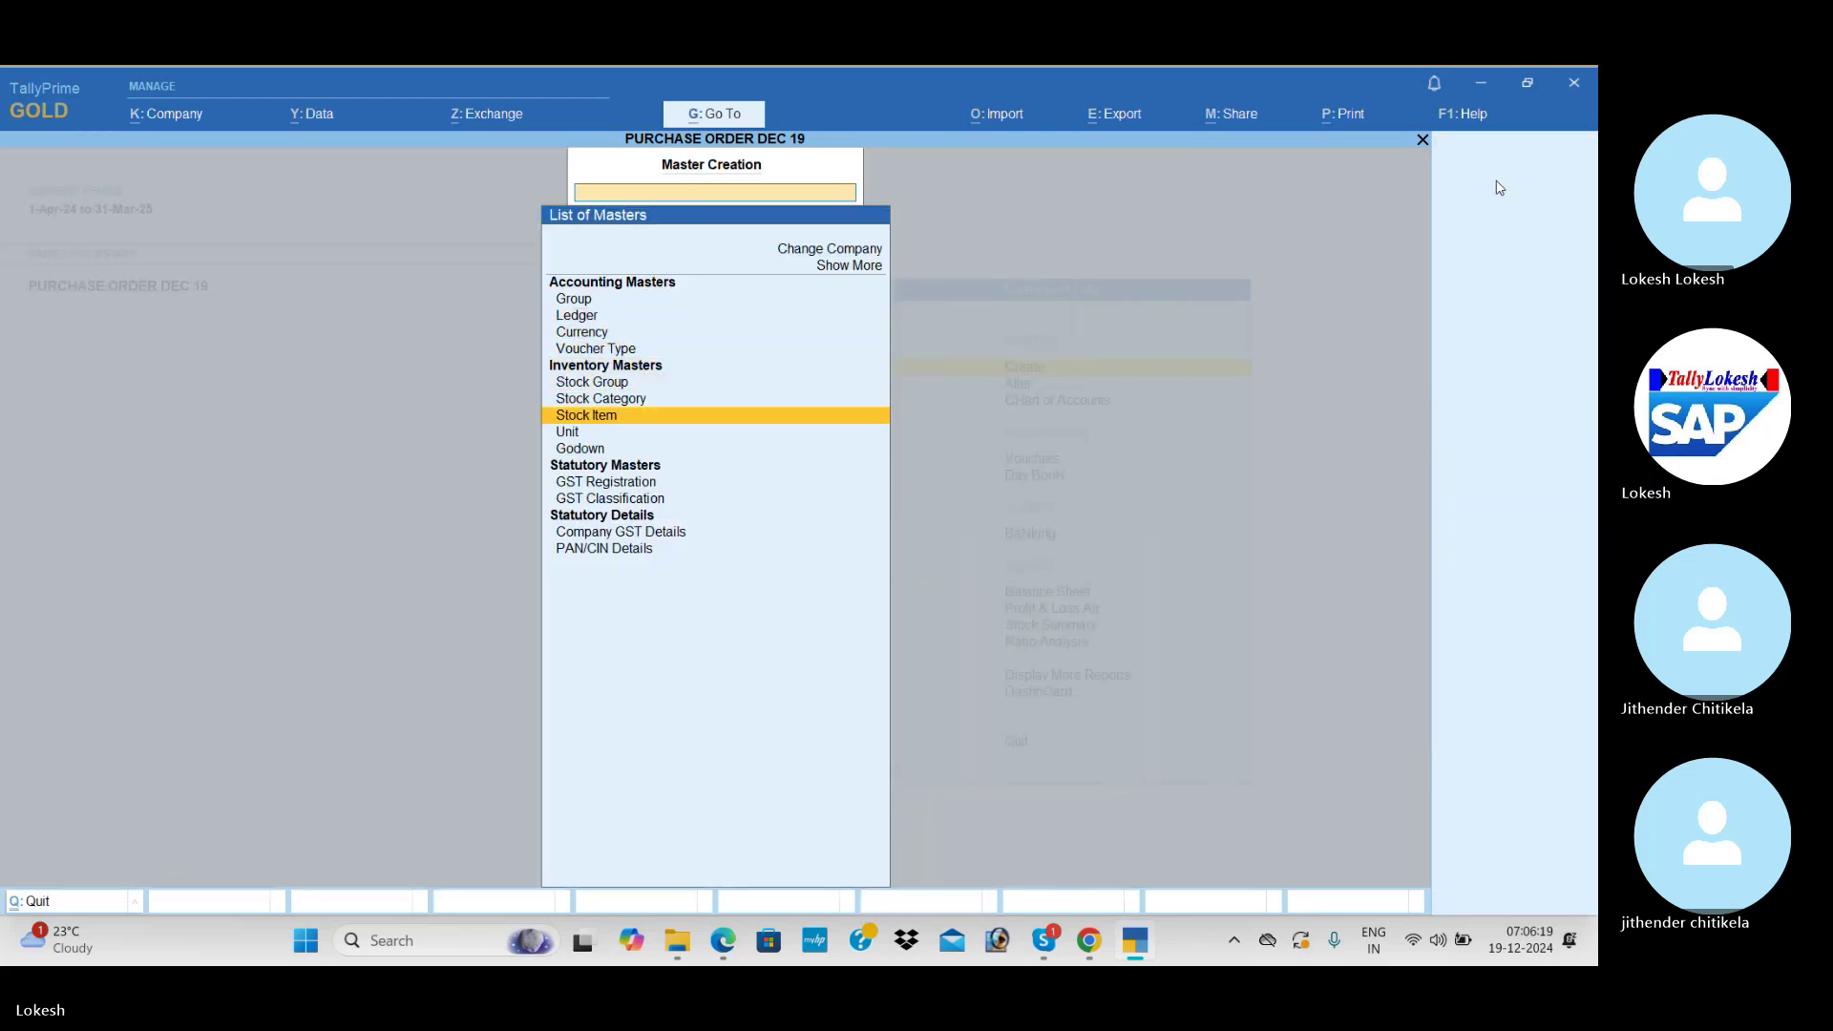
{"action": "key", "text": "Down"}
{"action": "key", "text": "Return"}
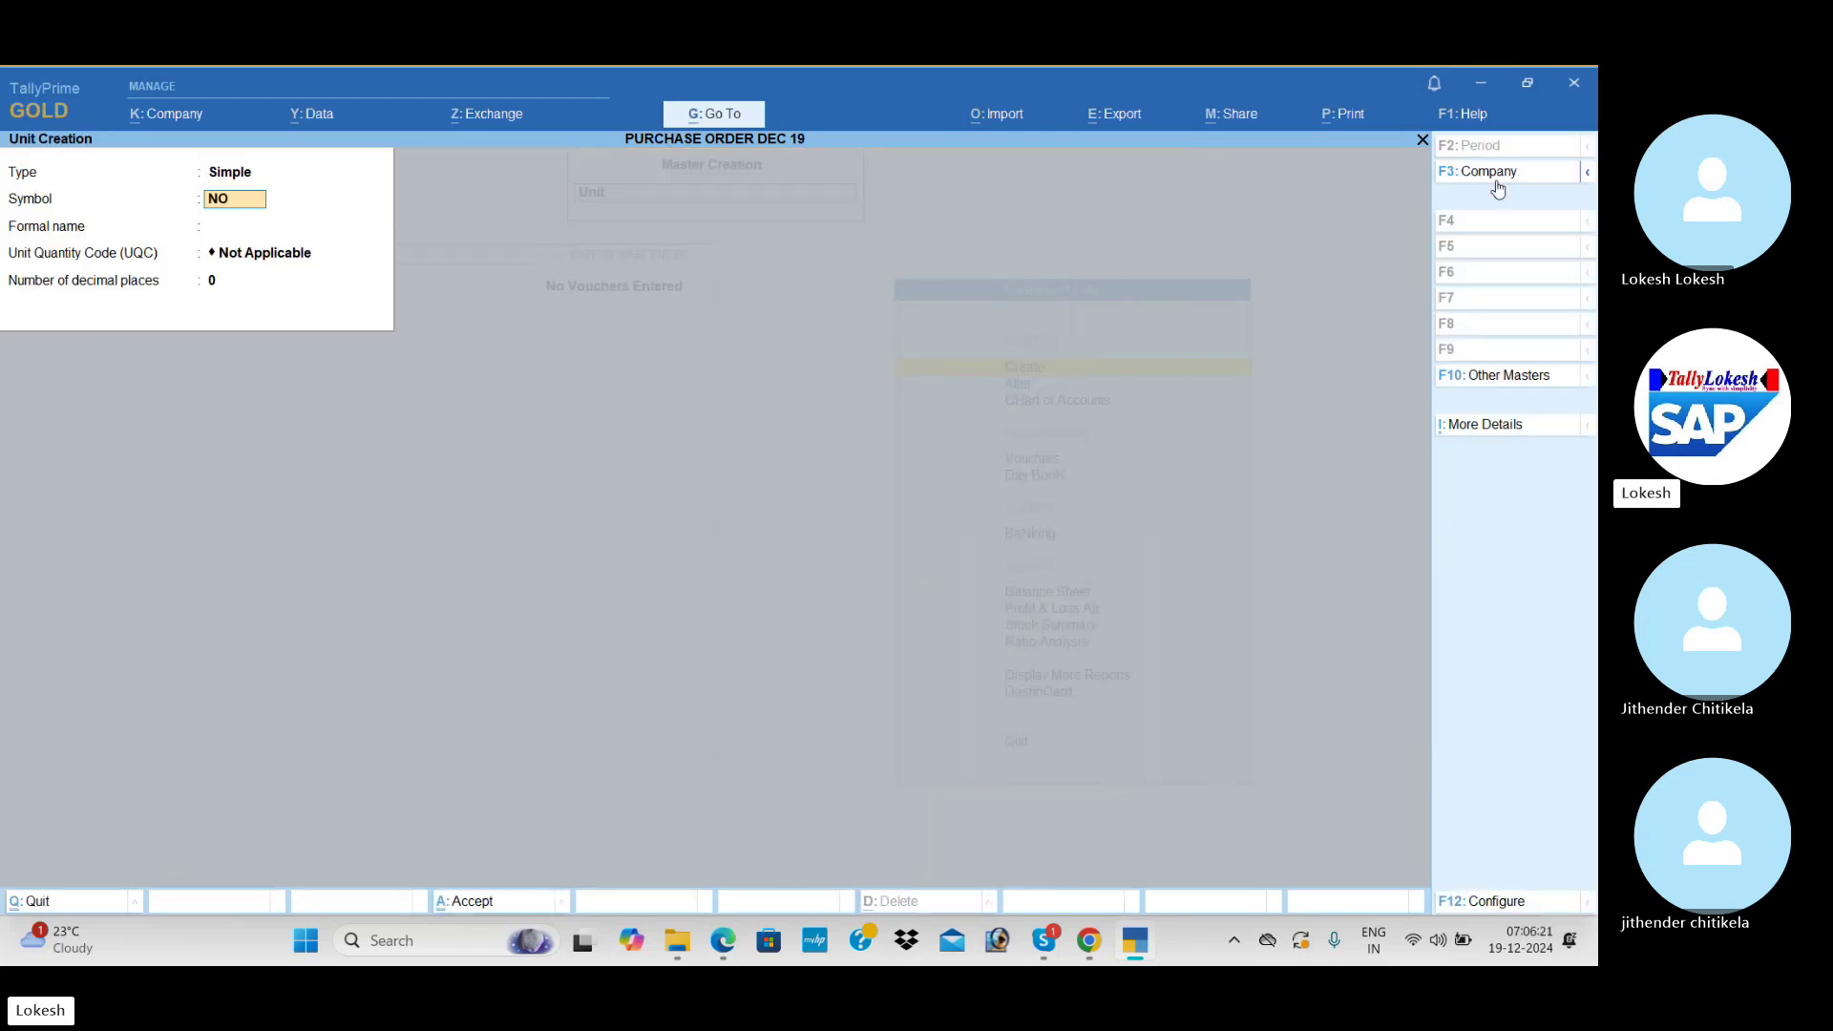
{"action": "key", "text": "BackSpace"}
{"action": "key", "text": "BackSpace"}
{"action": "key", "text": "BackSpace"}
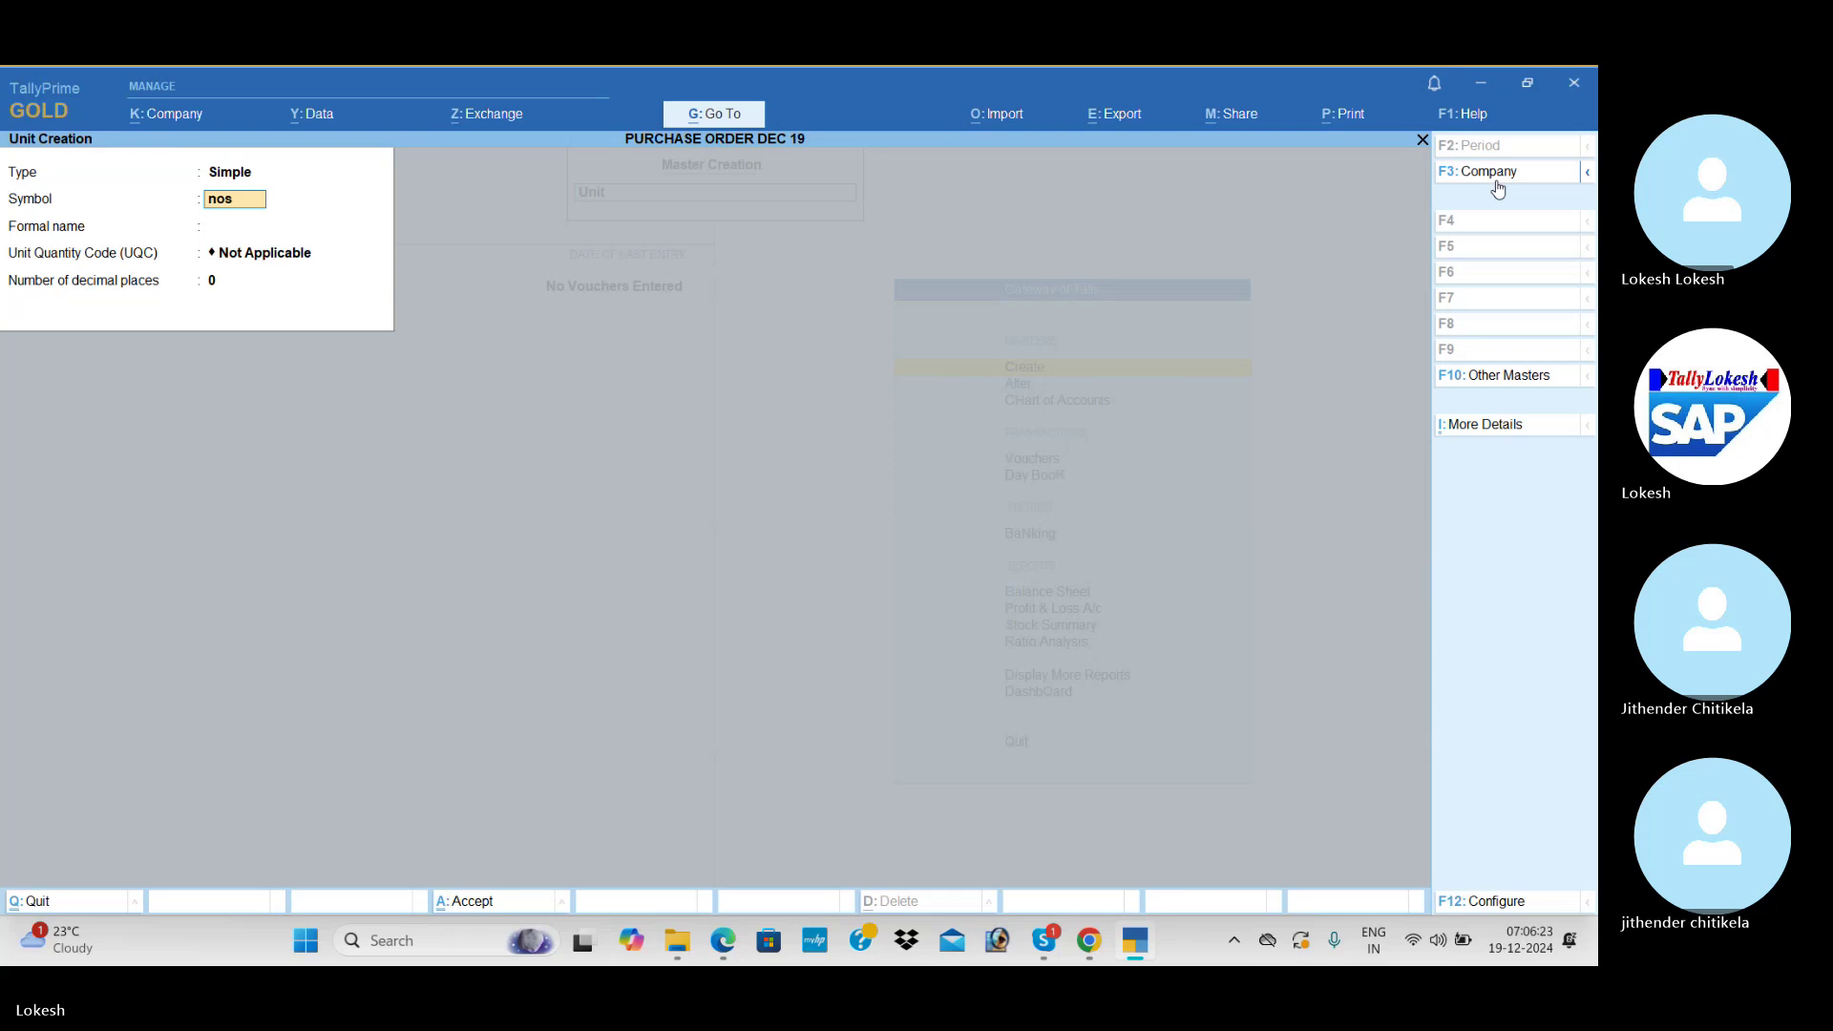
{"action": "key", "text": "Return"}
- Set the unit's quantity code to NOS-NUMBERS, save the unit, and leave unit creation
{"action": "key", "text": "Return"}
{"action": "type", "text": "Num"}
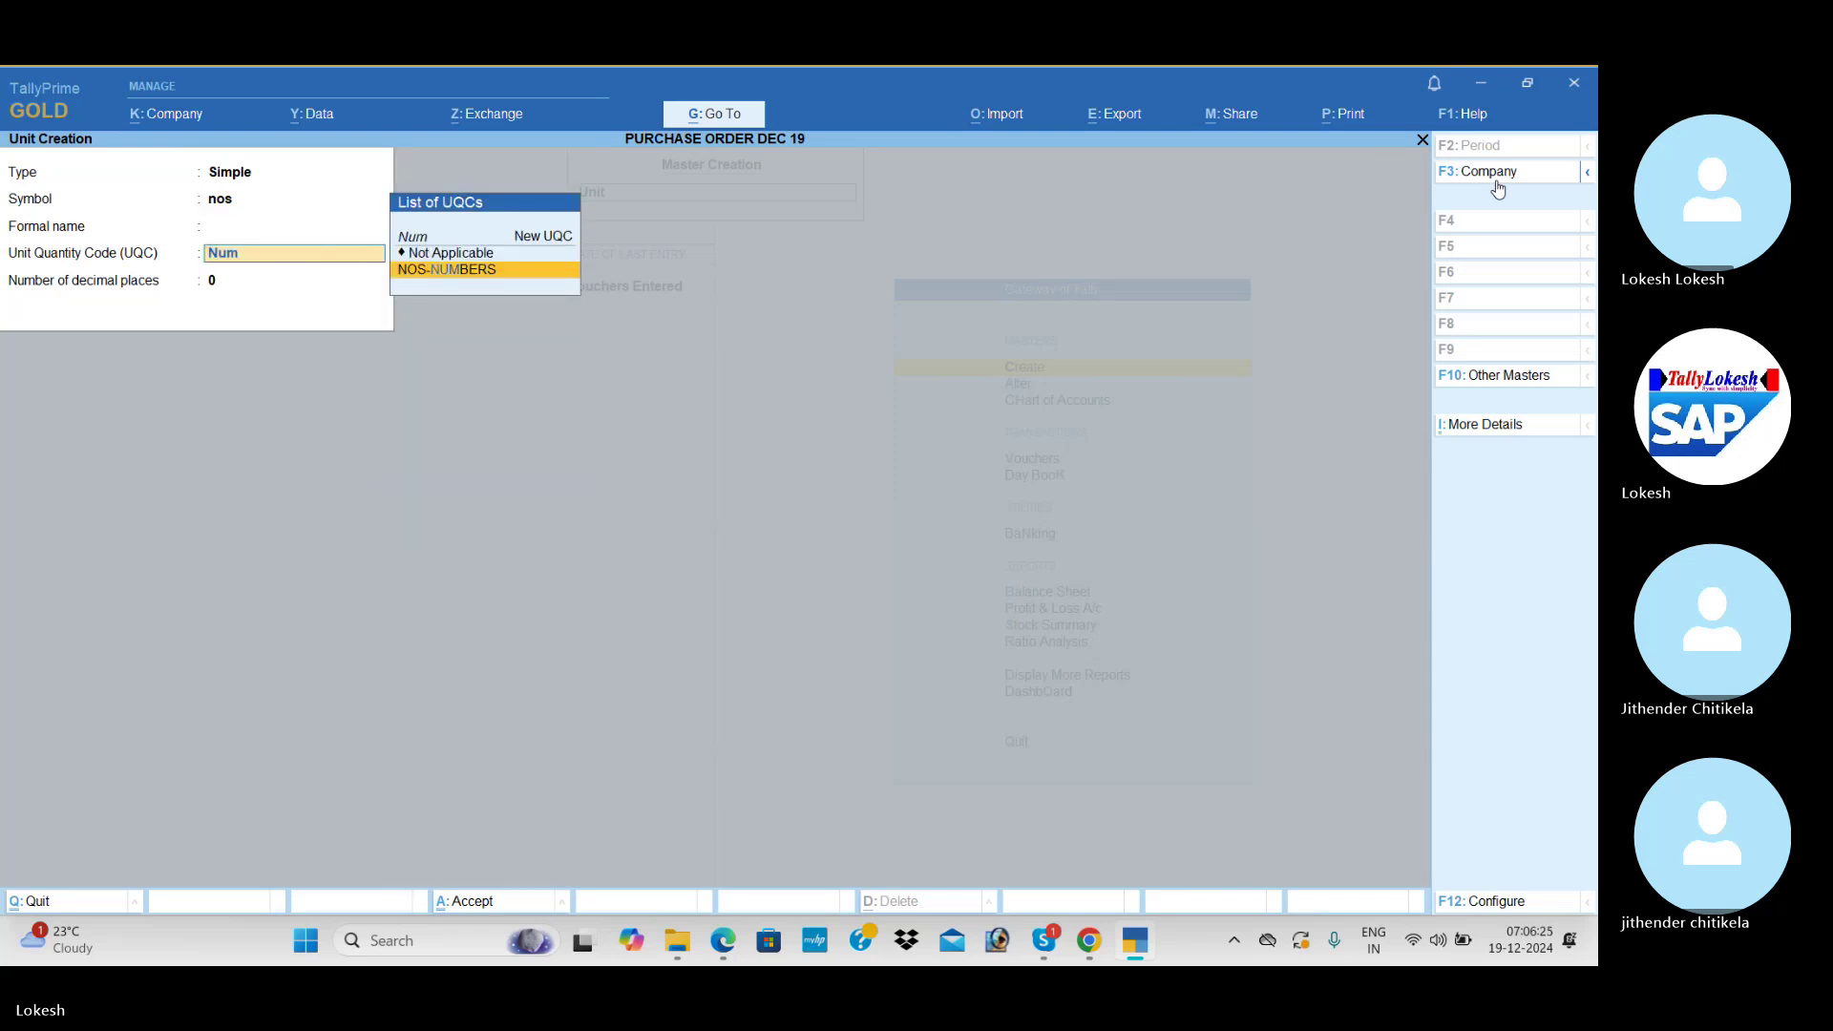
{"action": "key", "text": "Return"}
{"action": "key", "text": "Return"}
{"action": "key", "text": "Return"}
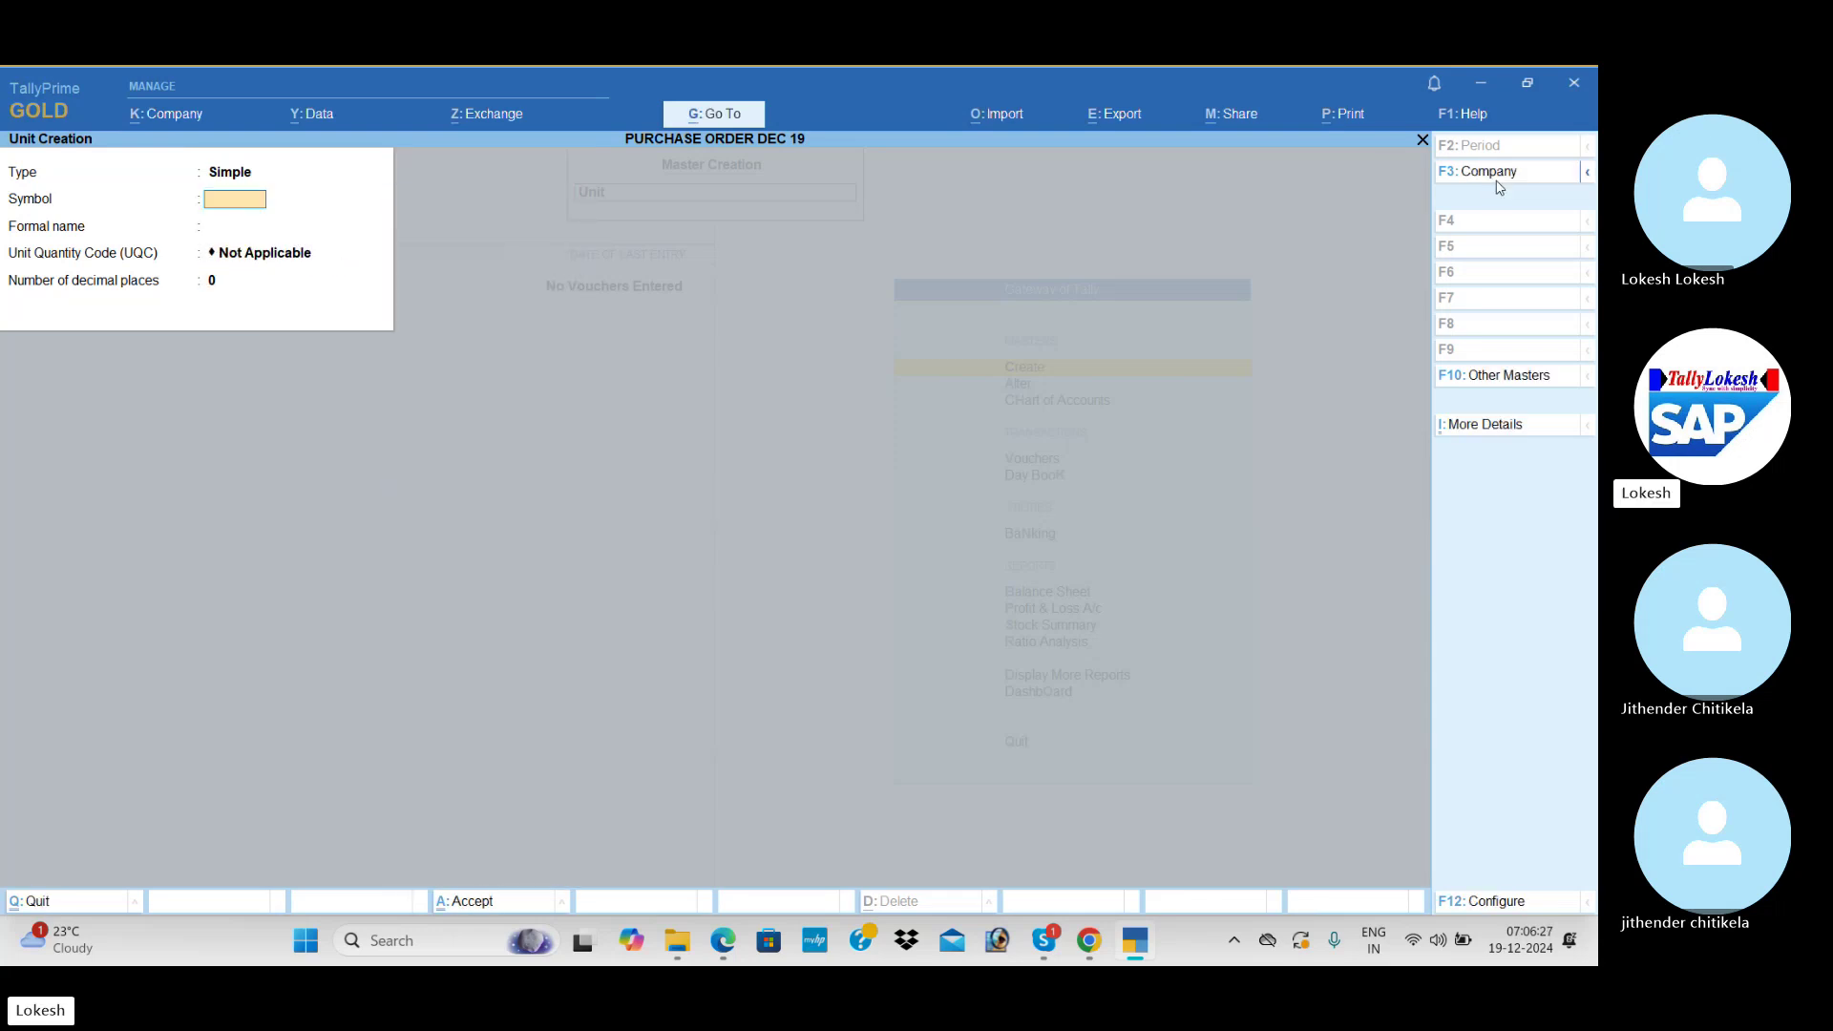
{"action": "key", "text": "Escape"}
- Check the item list in the PDF and start a stock item named Monitor under Primary with nos as its unit
{"action": "key", "text": "Up"}
{"action": "key", "text": "Return"}
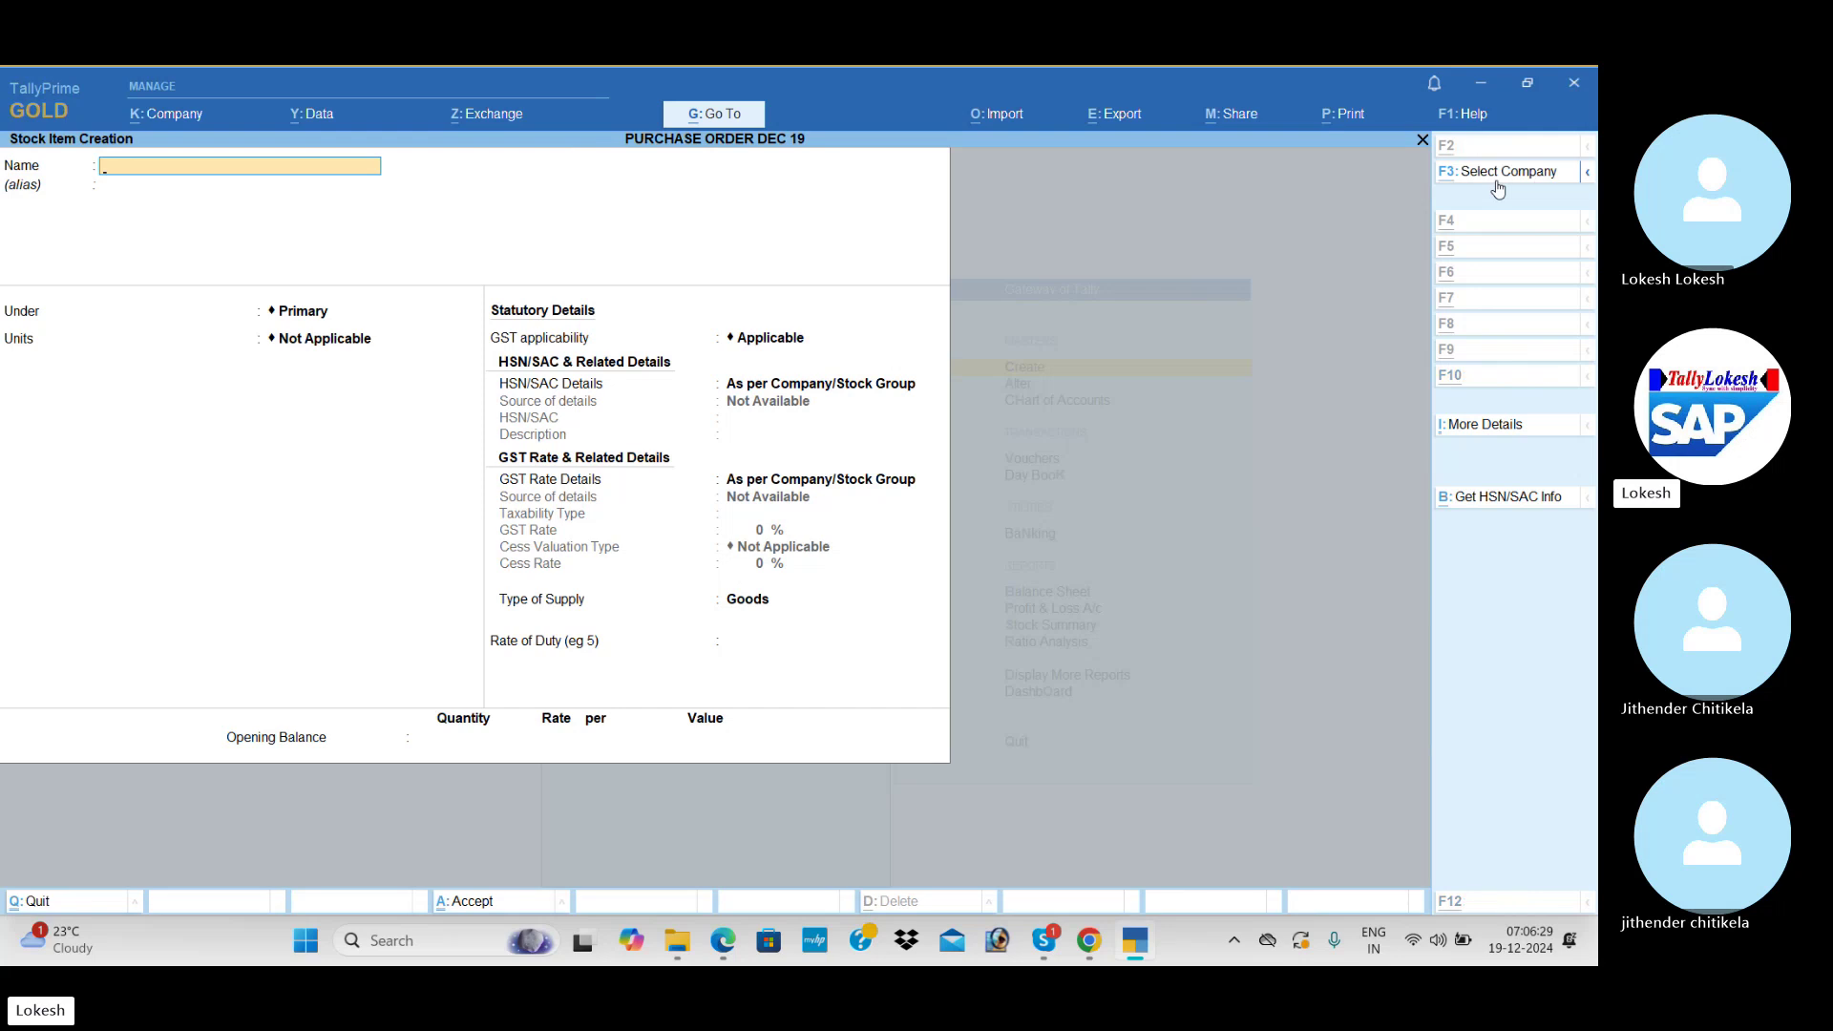
{"action": "key", "text": "alt+Tab"}
{"action": "key", "text": "Up"}
{"action": "key", "text": "Up"}
{"action": "key", "text": "Up"}
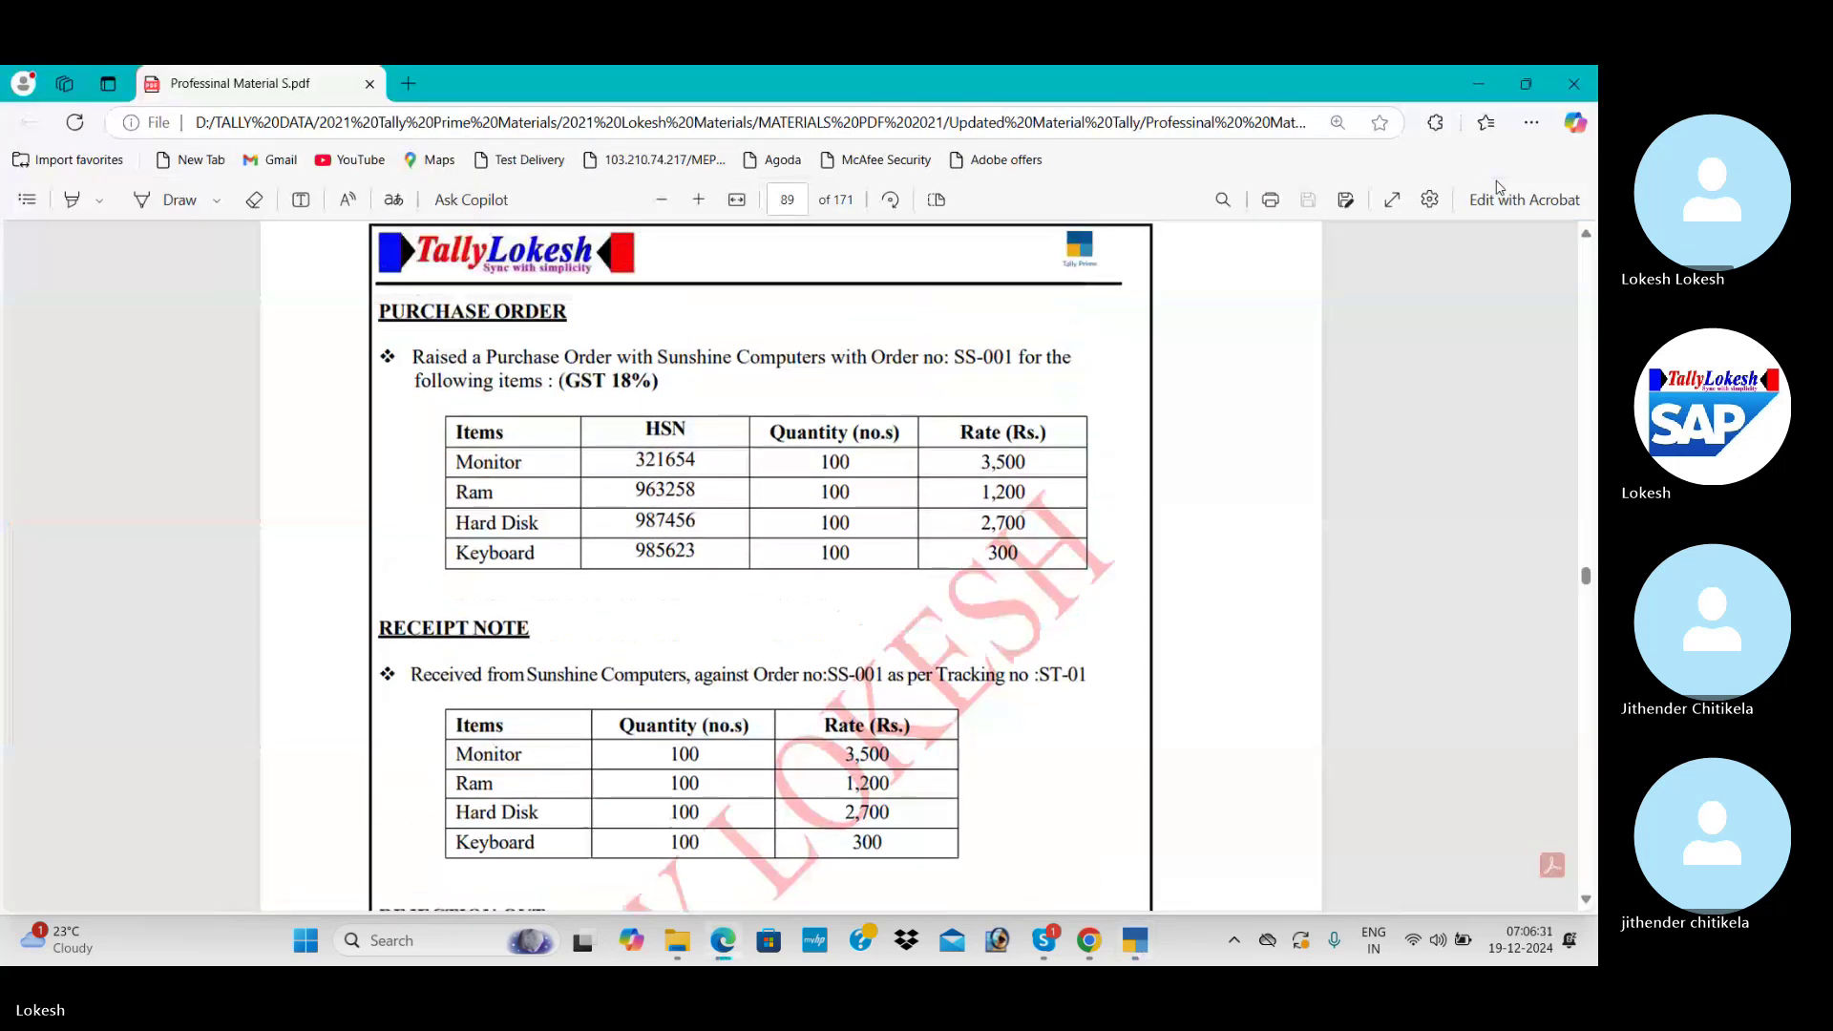
{"action": "key", "text": "alt+Tab"}
{"action": "type", "text": "Monito"}
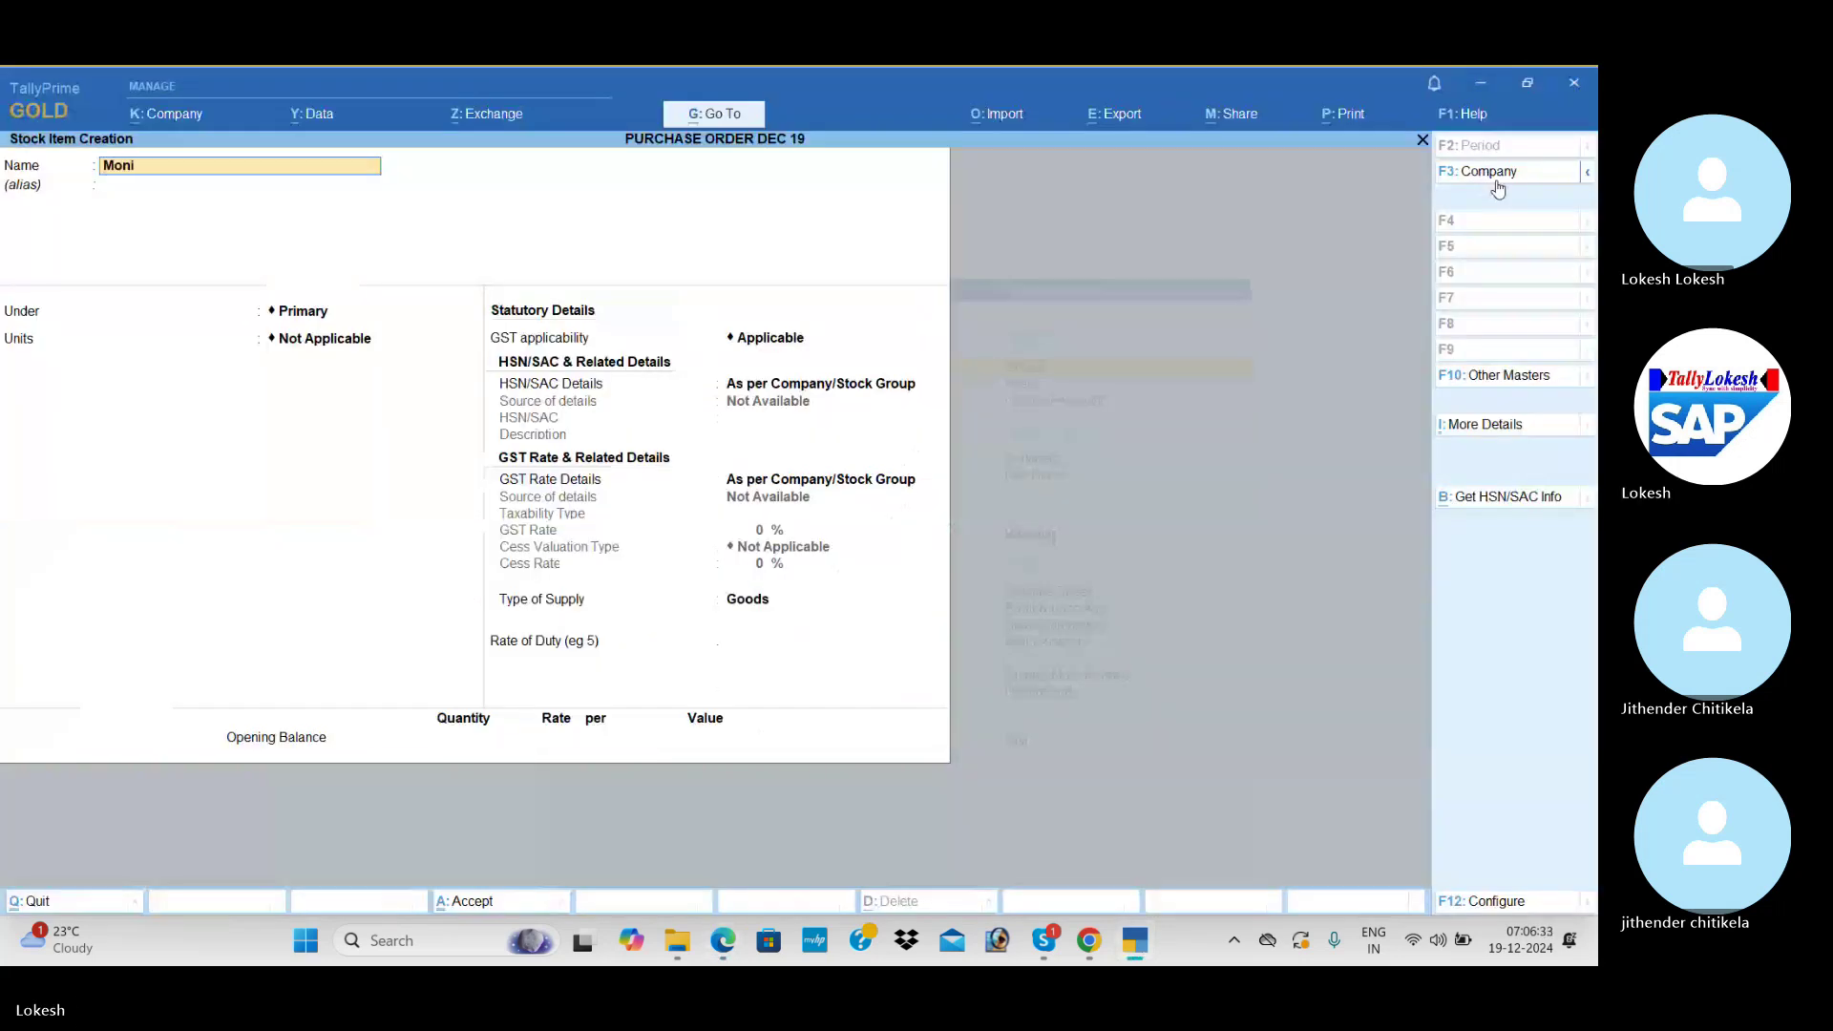
{"action": "key", "text": "Return"}
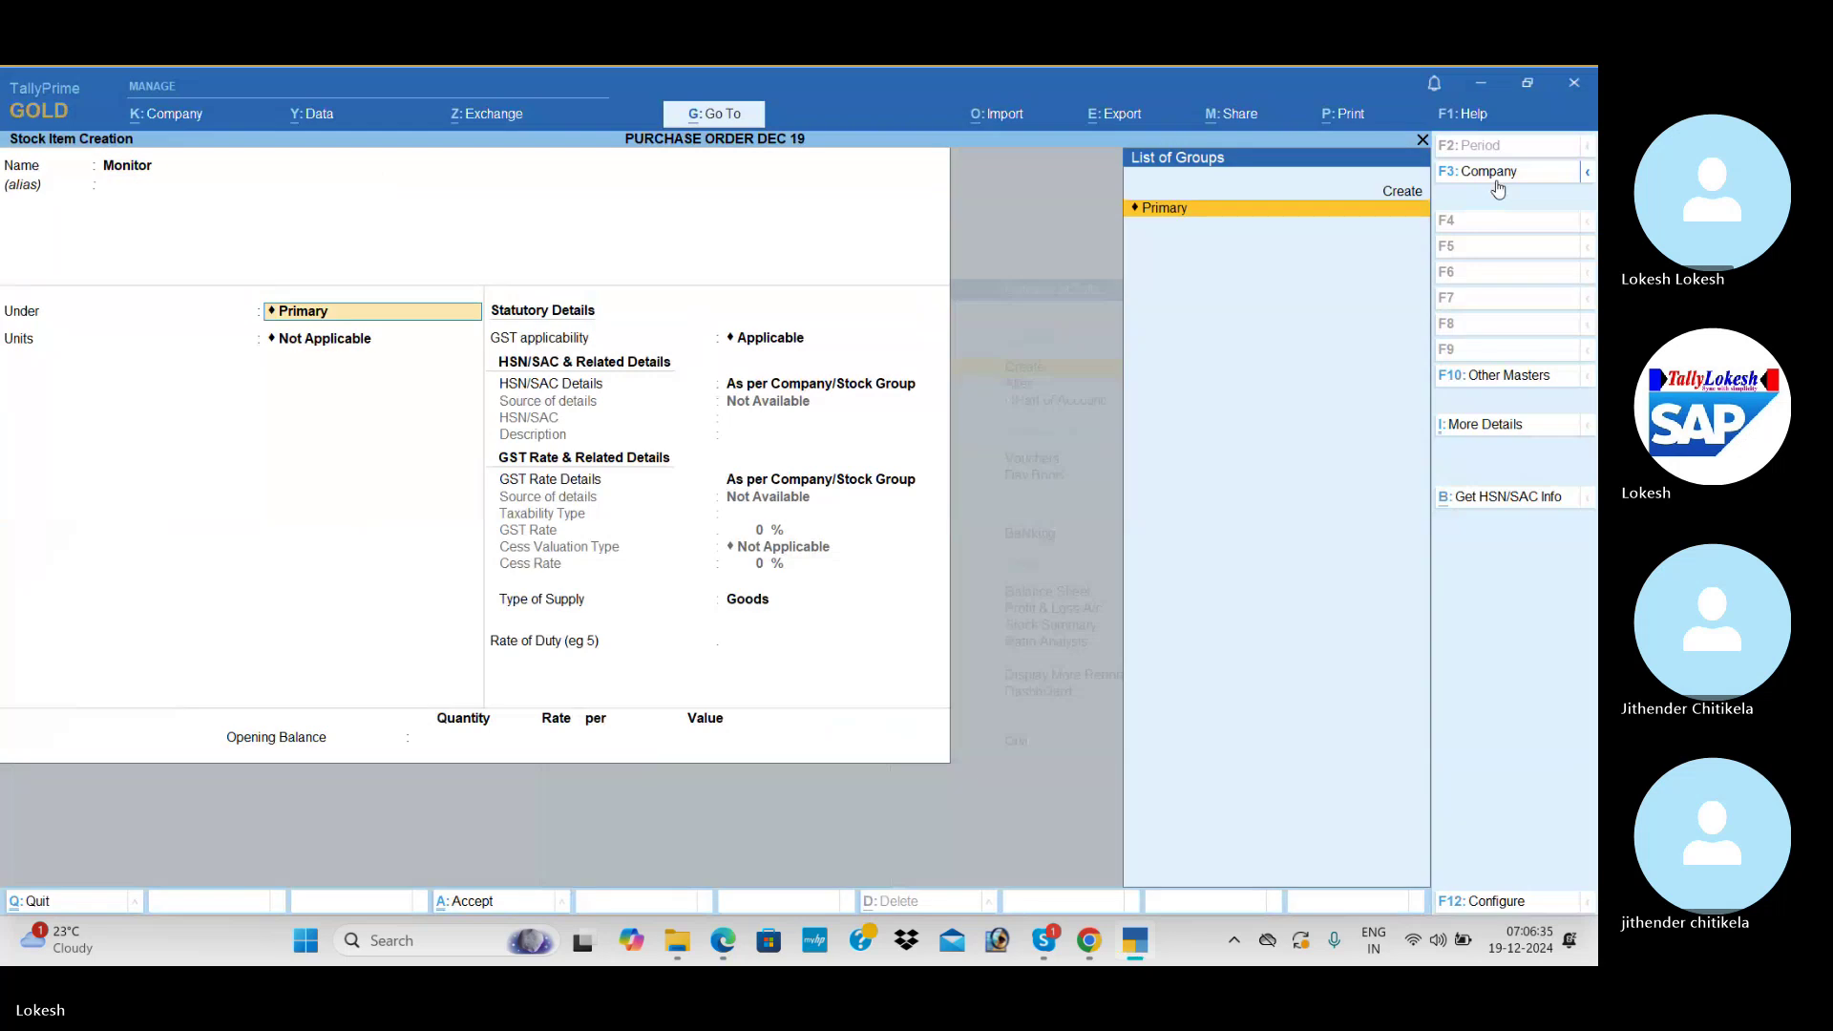
{"action": "key", "text": "Return"}
{"action": "key", "text": "Down"}
{"action": "key", "text": "Return"}
- Specify the HSN/SAC details directly in the Monitor item, with 874512 as the code
{"action": "key", "text": "Return"}
{"action": "key", "text": "Down"}
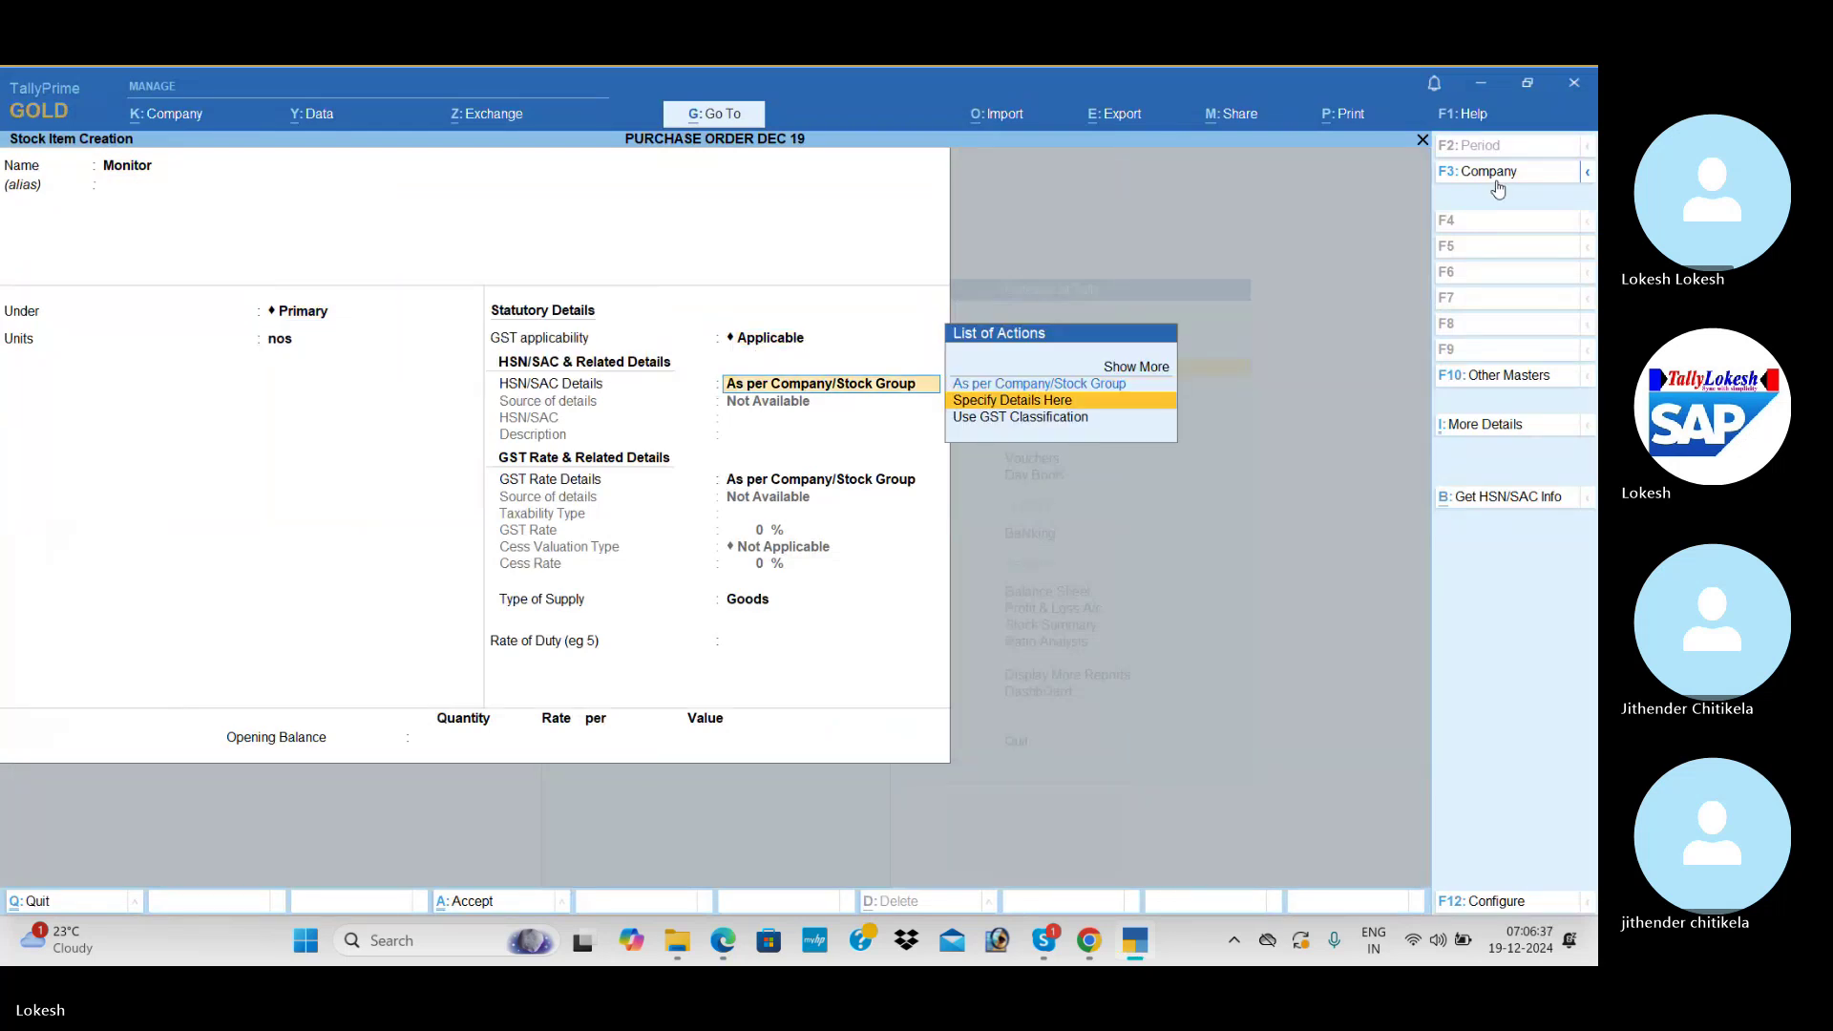
{"action": "key", "text": "Return"}
{"action": "type", "text": "874512"}
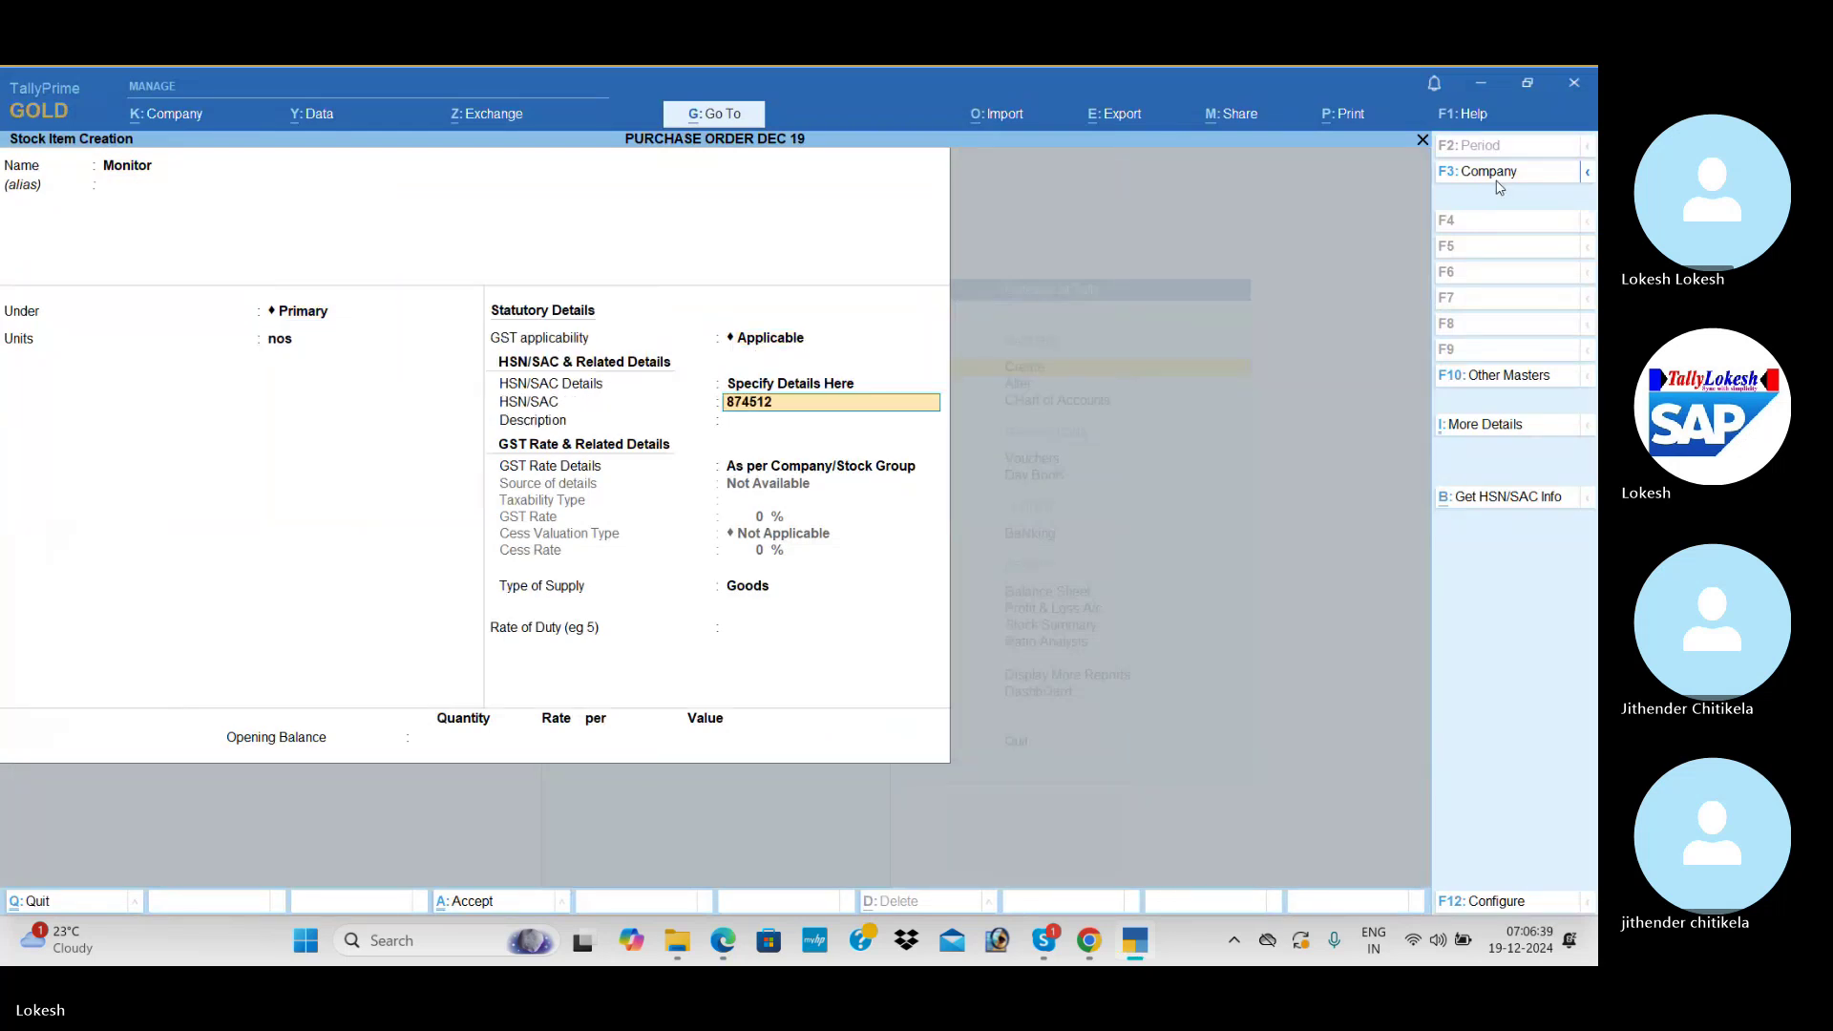
{"action": "key", "text": "Return"}
- Specify the Monitor's GST details directly as Taxable at 18%, checking the rate in the PDF, and save the item
{"action": "key", "text": "Return"}
{"action": "key", "text": "Down"}
{"action": "key", "text": "Return"}
{"action": "key", "text": "Return"}
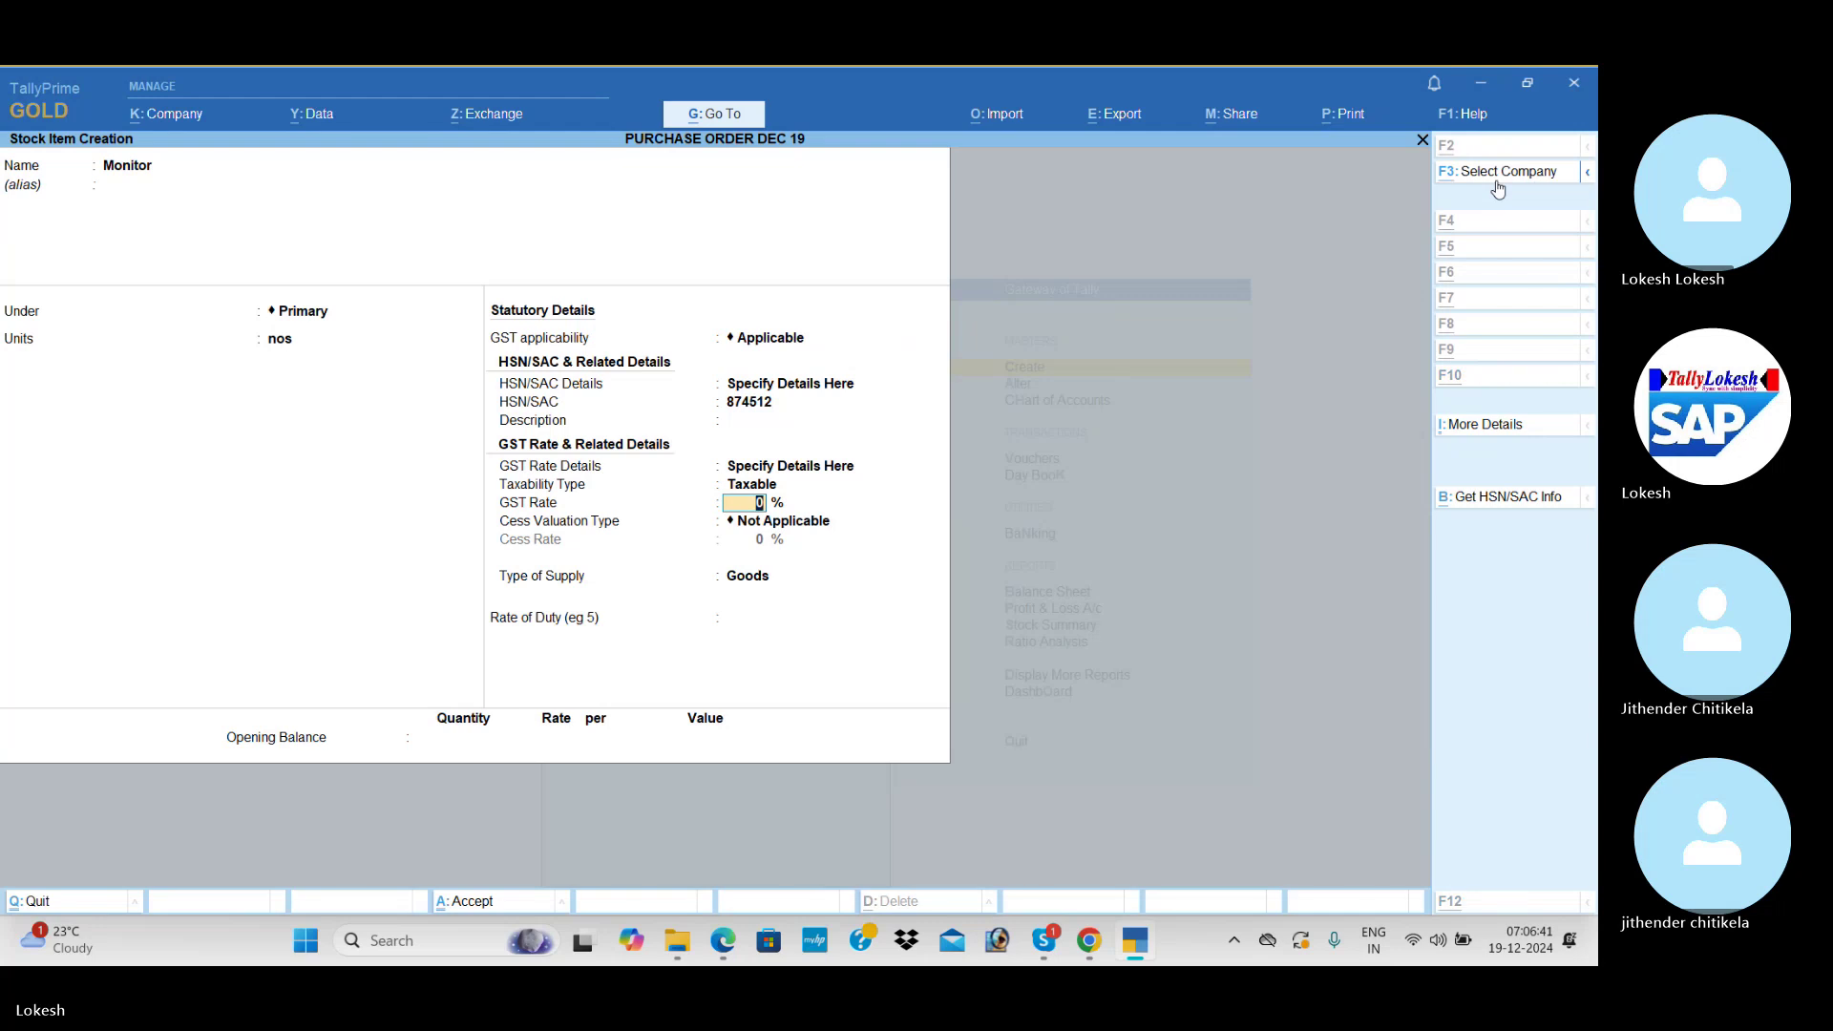
{"action": "key", "text": "alt+Tab"}
{"action": "key", "text": "alt+Tab"}
{"action": "type", "text": "18"}
{"action": "key", "text": "Return"}
{"action": "key", "text": "Return"}
{"action": "key", "text": "Return"}
{"action": "key", "text": "Return"}
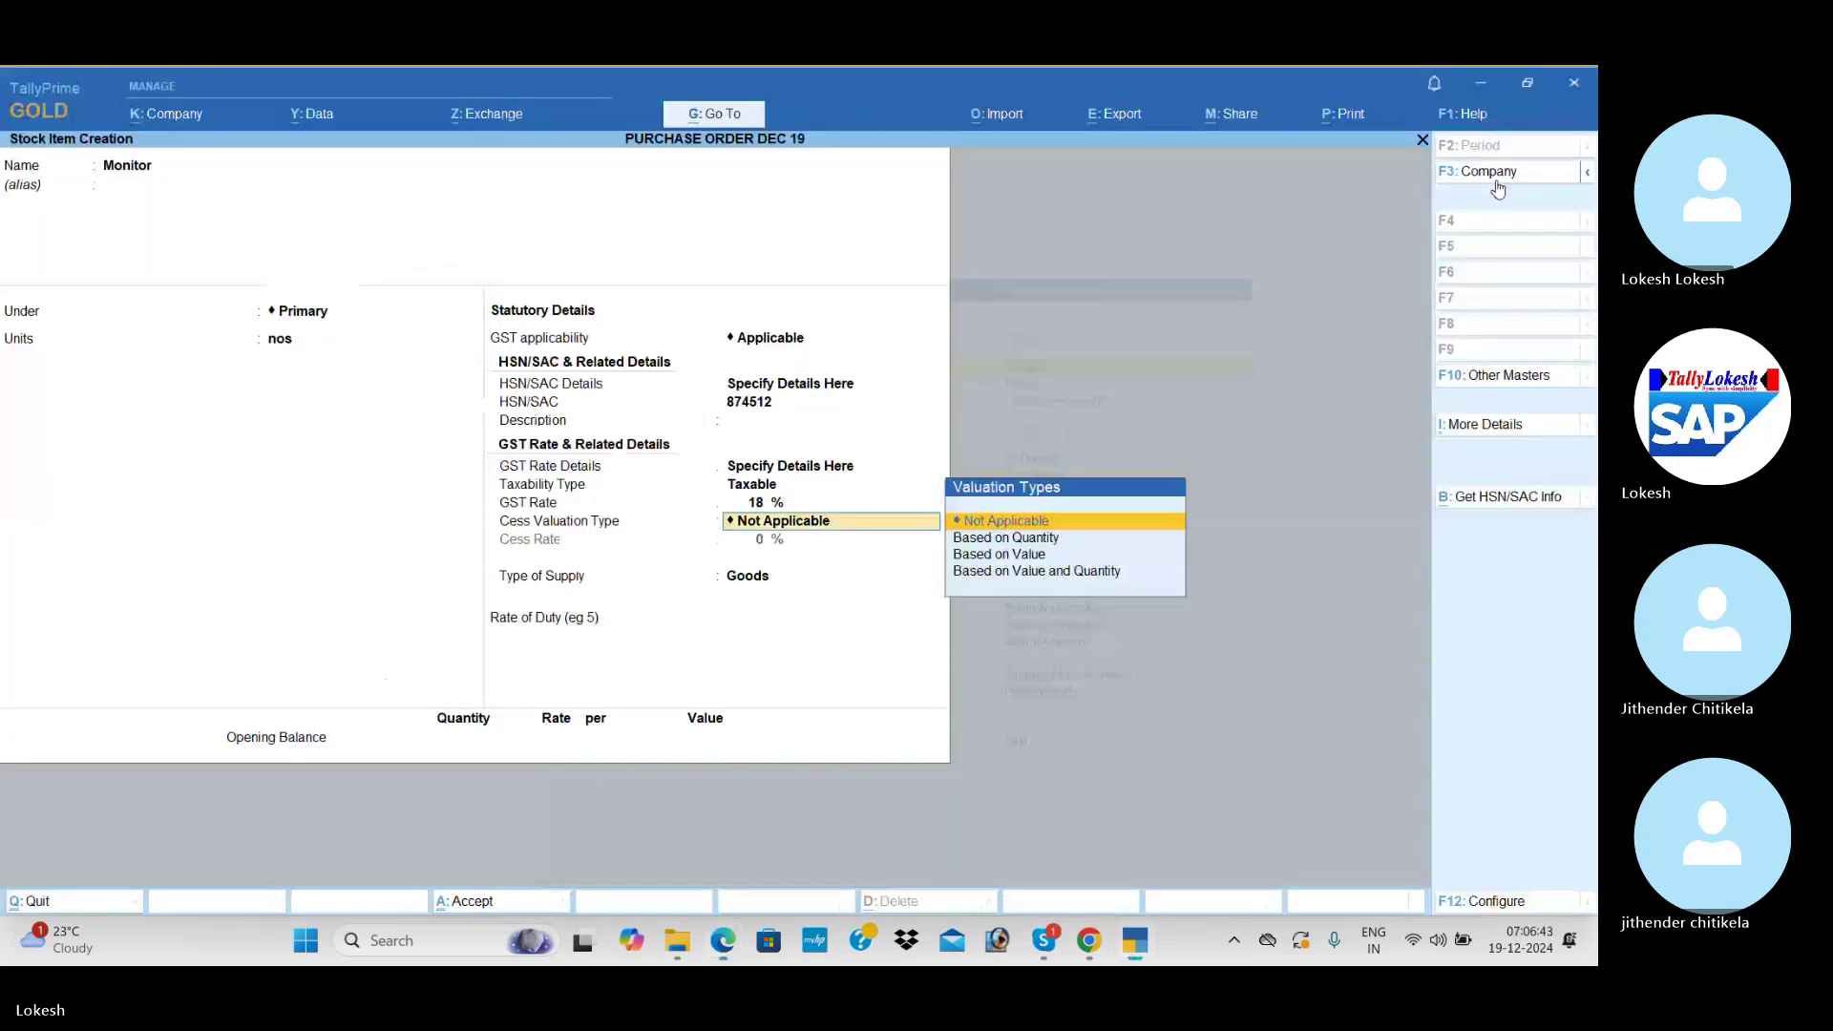
{"action": "key", "text": "Return"}
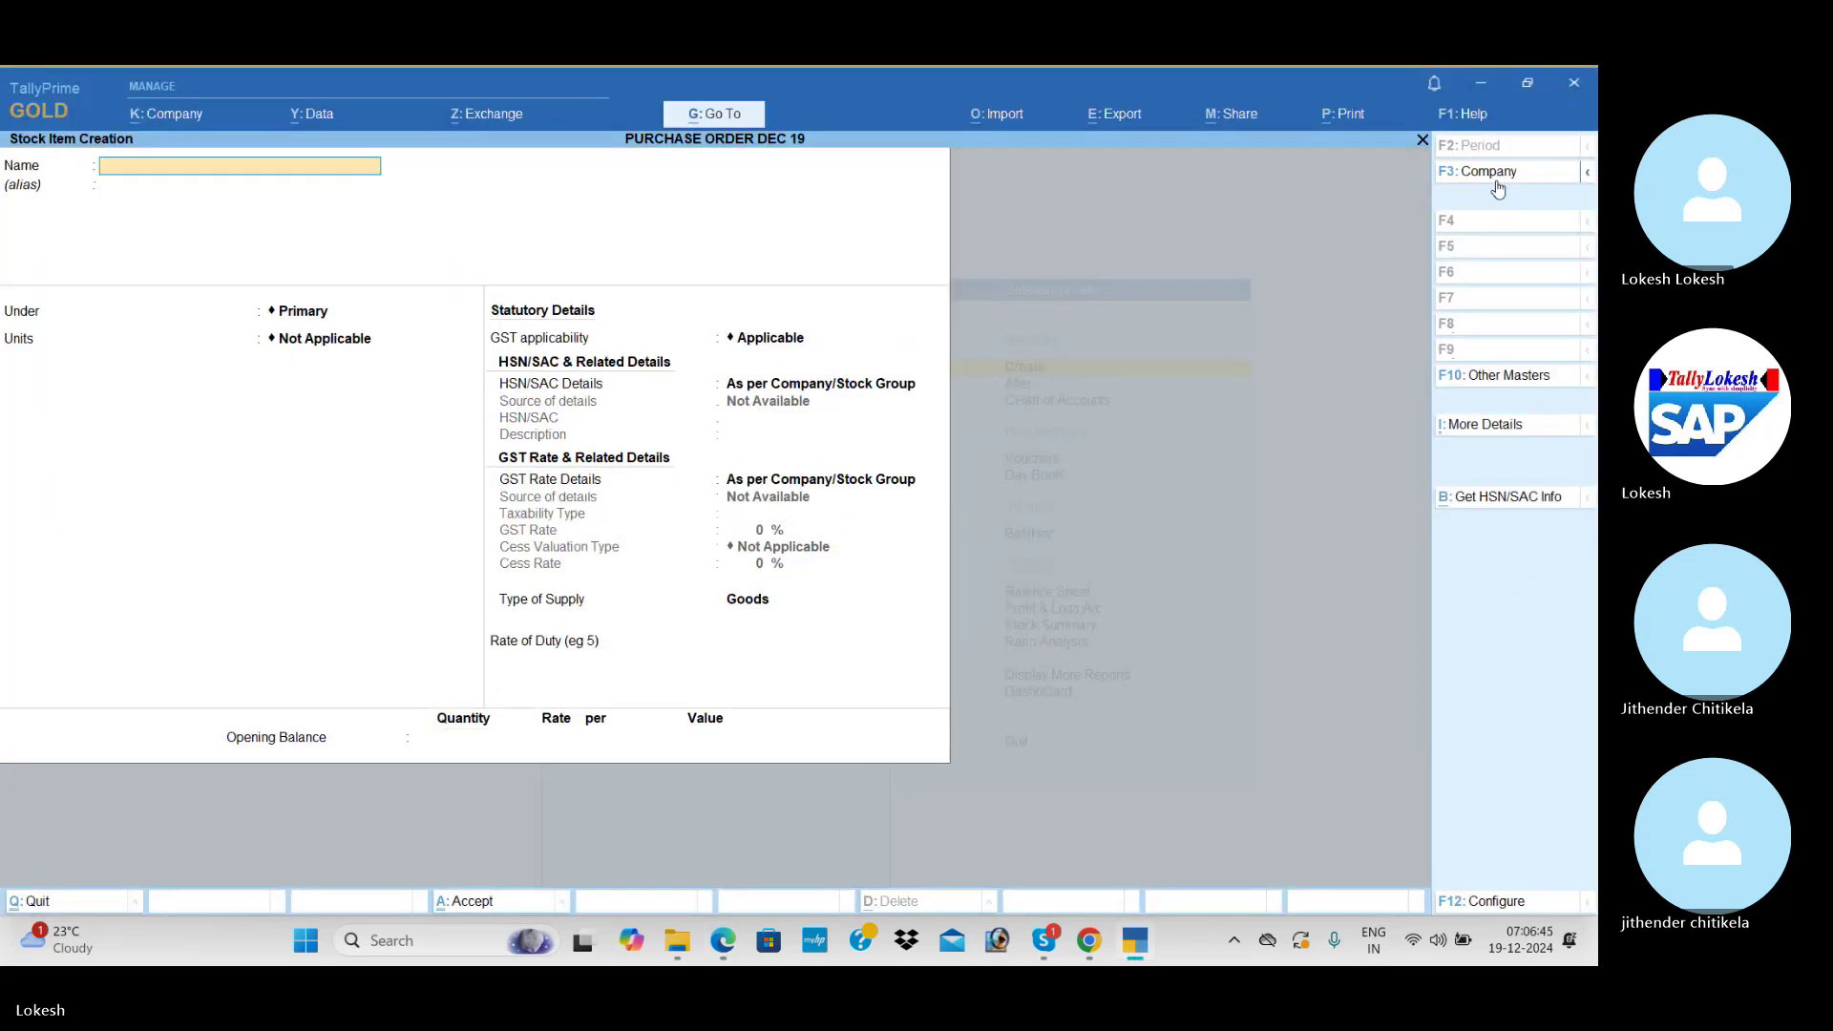
- Check the next item in the PDF and start a stock item named Ram under Primary with nos as its unit
{"action": "key", "text": "alt+Tab"}
{"action": "key", "text": "alt+Tab"}
{"action": "type", "text": "Ram"}
{"action": "key", "text": "Return"}
{"action": "key", "text": "Return"}
{"action": "key", "text": "Return"}
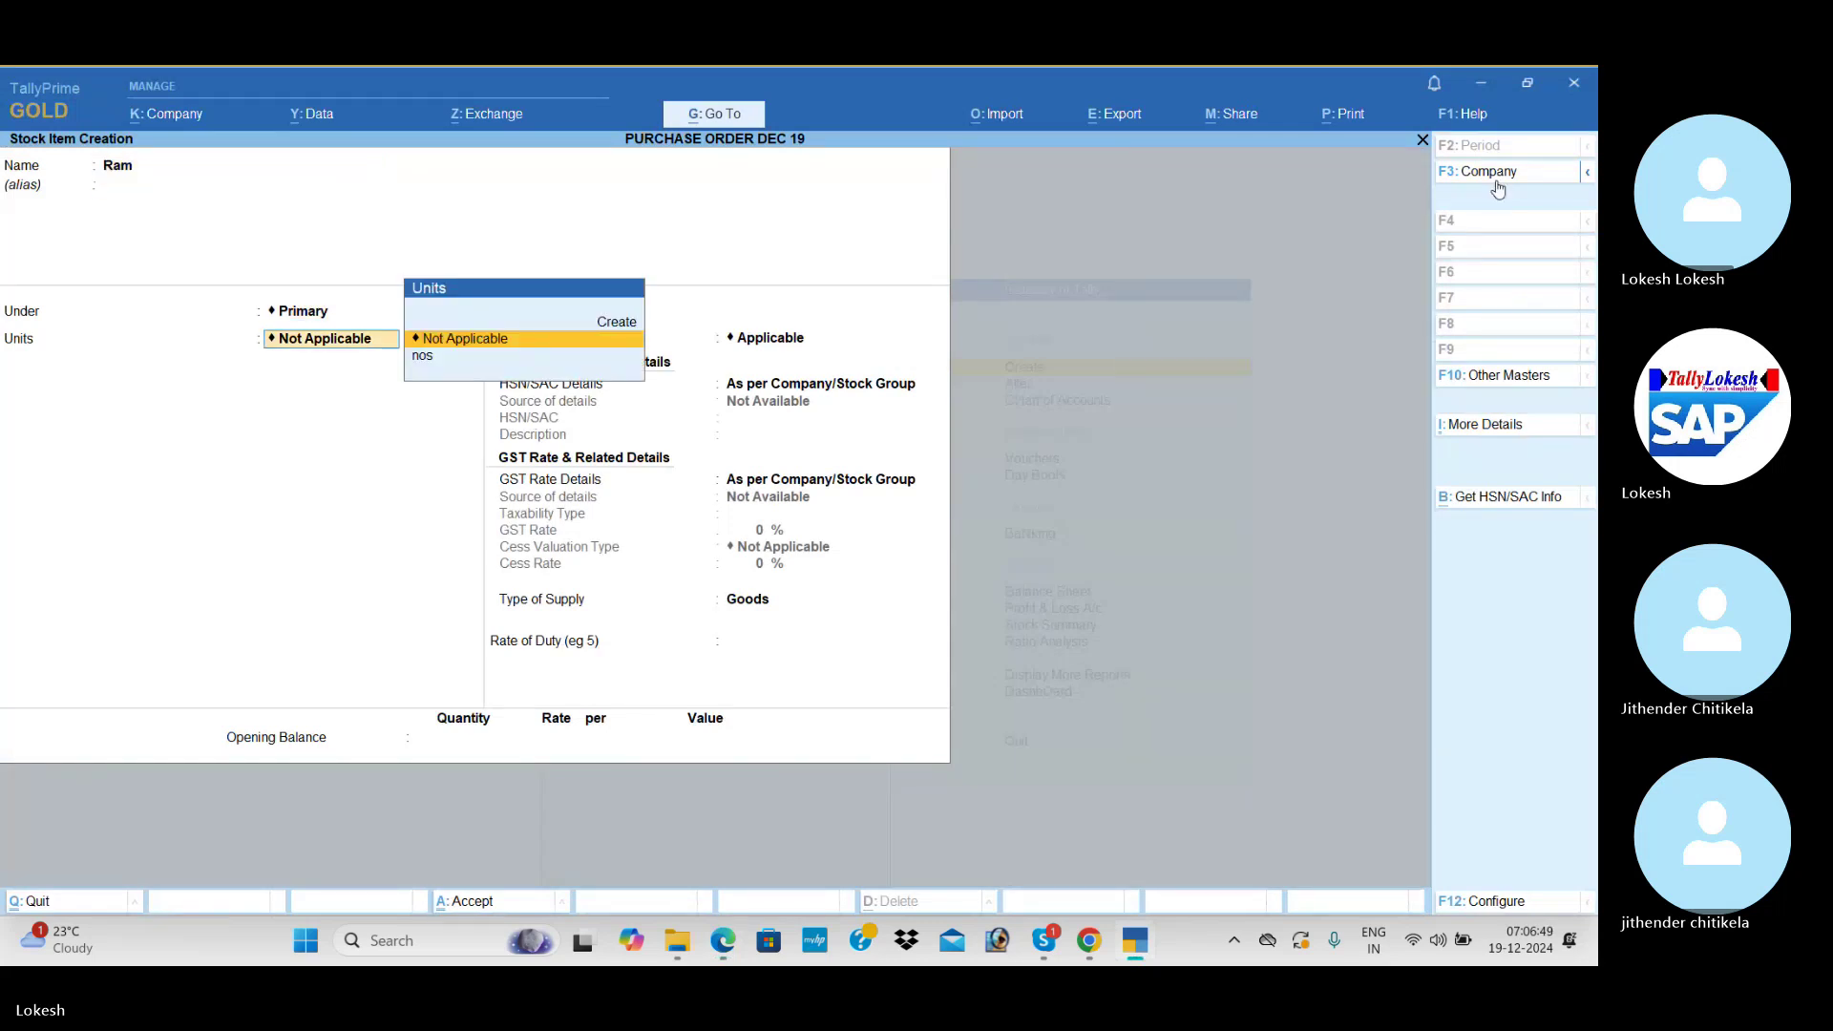
{"action": "key", "text": "Down"}
{"action": "key", "text": "Return"}
- Specify the HSN/SAC details directly in the Ram item, with 98541 as the code
{"action": "key", "text": "Return"}
{"action": "key", "text": "Down"}
{"action": "key", "text": "Return"}
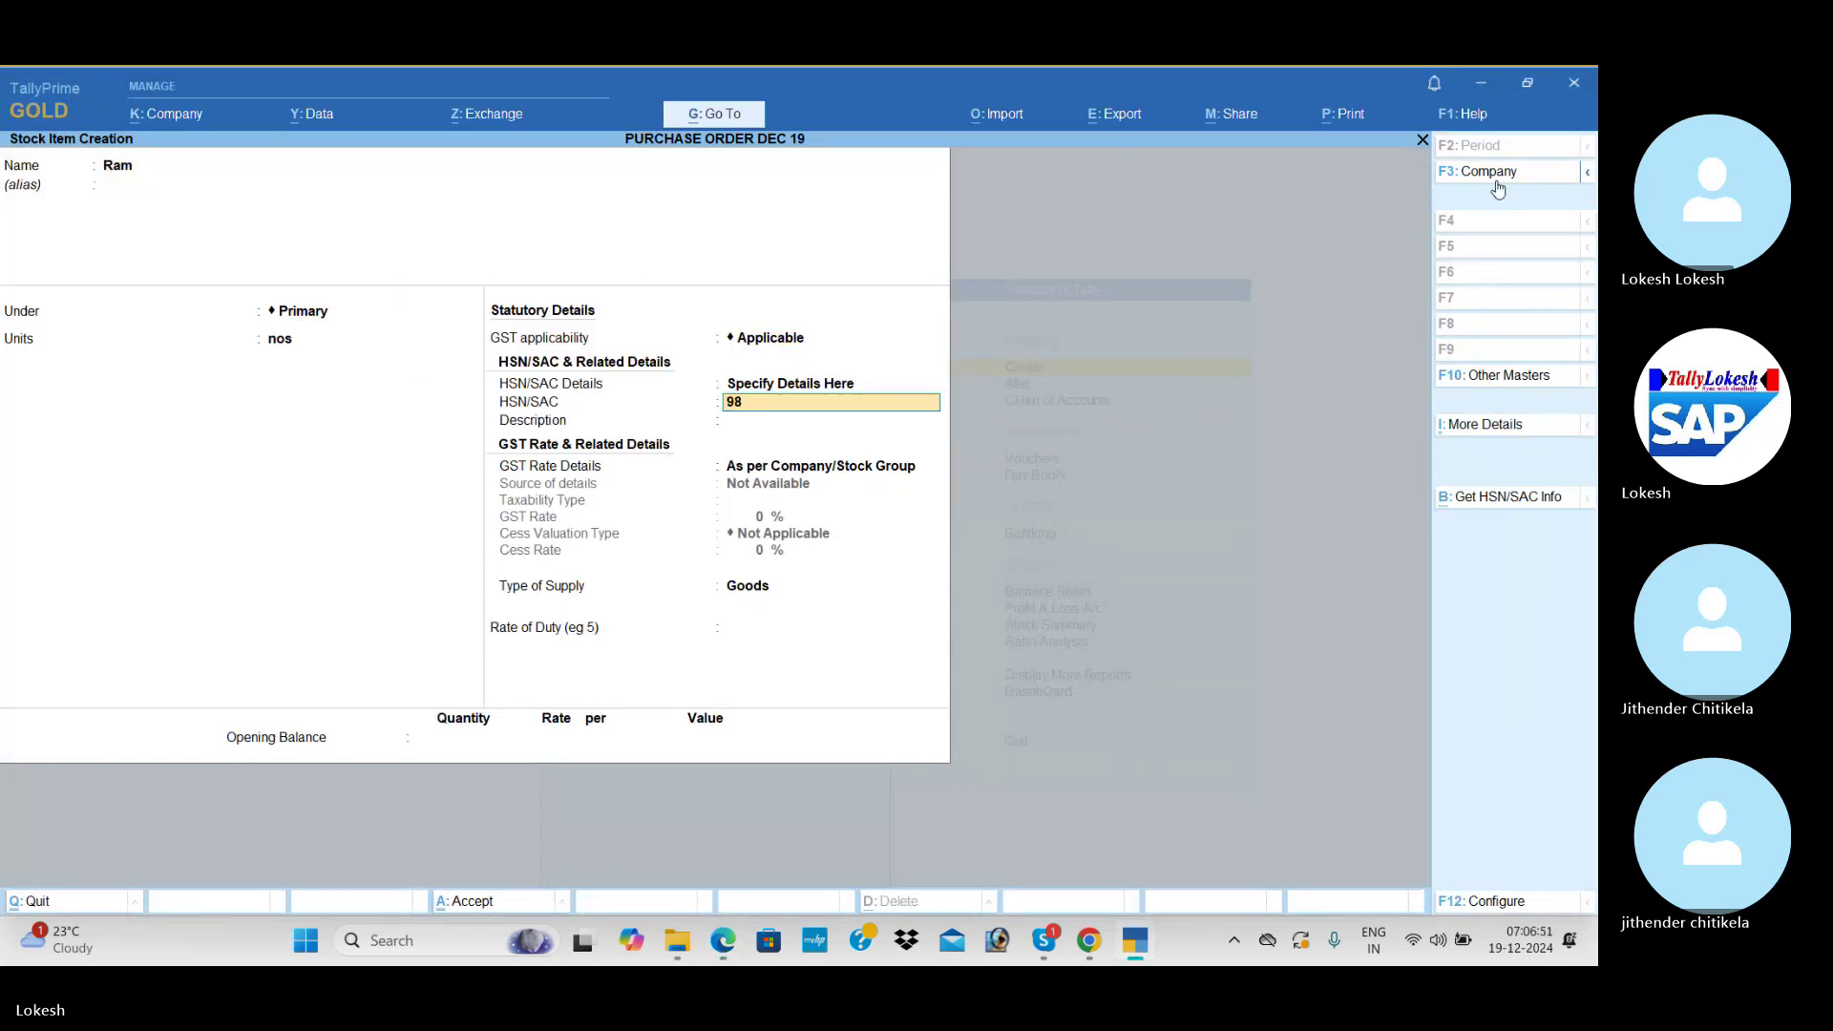
{"action": "key", "text": "Return"}
- Specify the Ram item's GST rate details directly as Taxable at 18%, and save the item
{"action": "key", "text": "Return"}
{"action": "key", "text": "Down"}
{"action": "key", "text": "Return"}
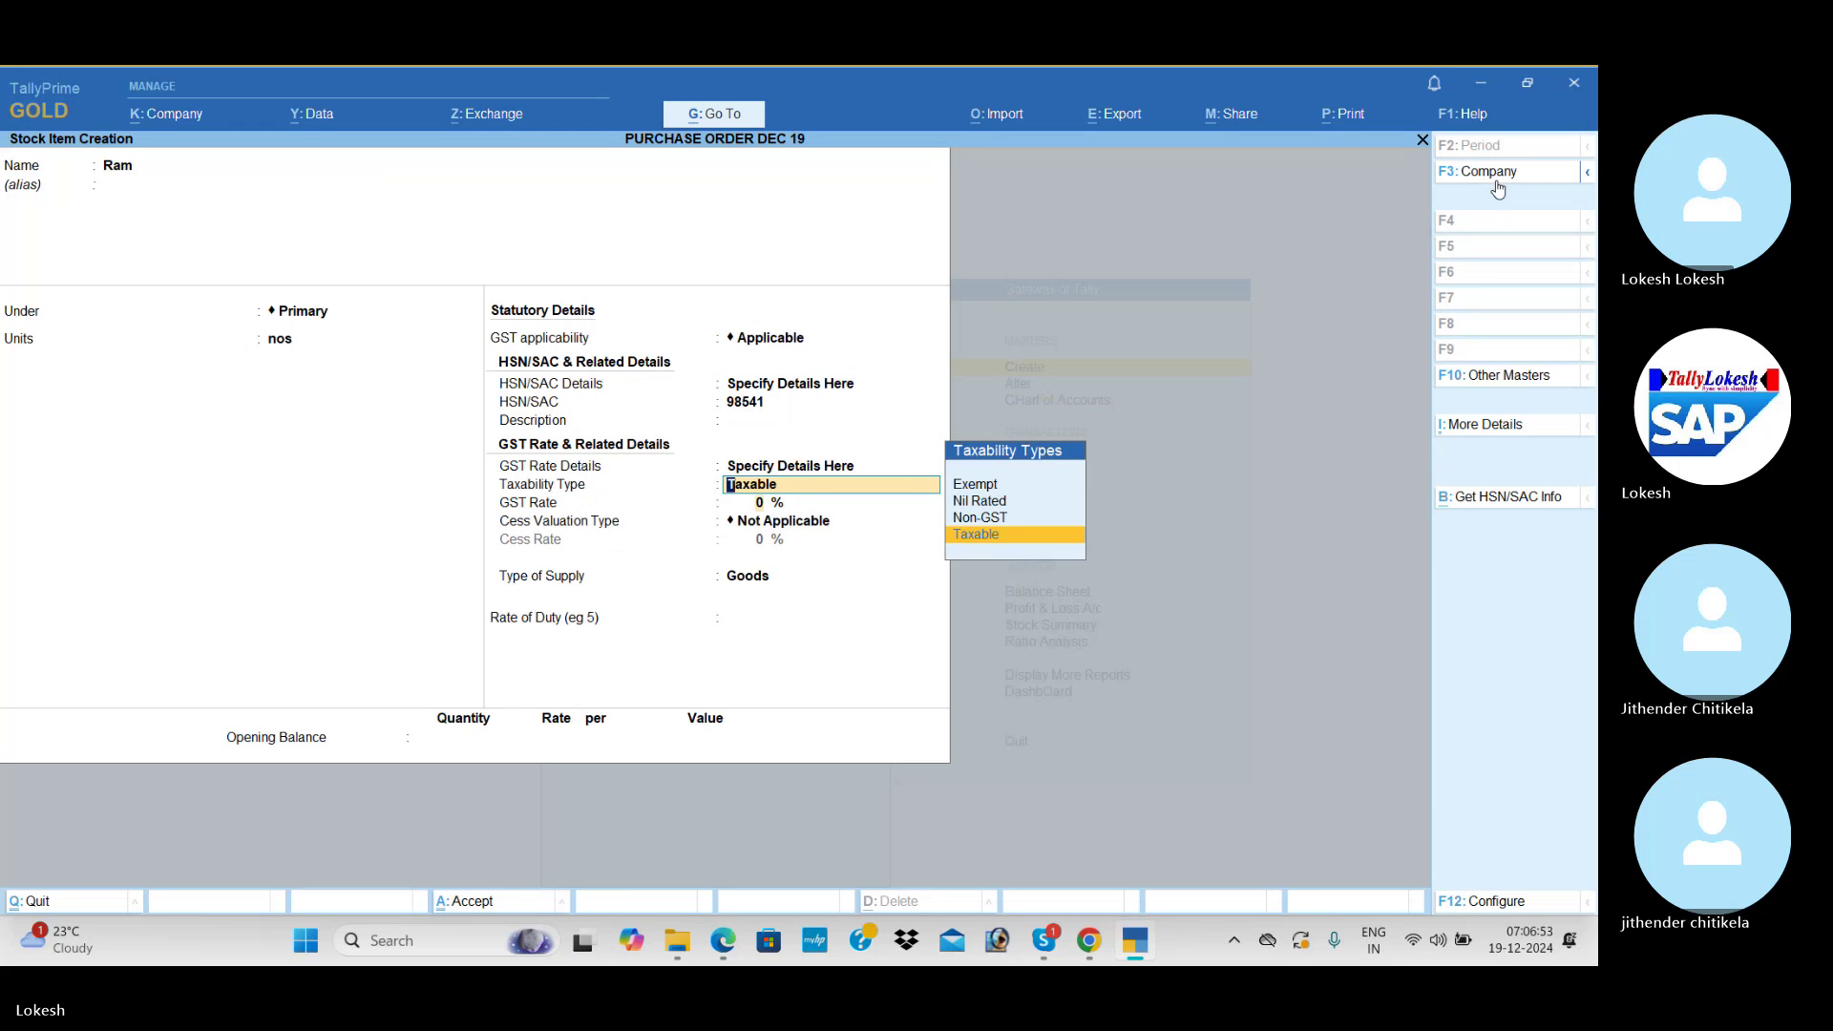
{"action": "key", "text": "Return"}
{"action": "type", "text": "18"}
{"action": "key", "text": "Return"}
{"action": "key", "text": "Return"}
{"action": "key", "text": "Return"}
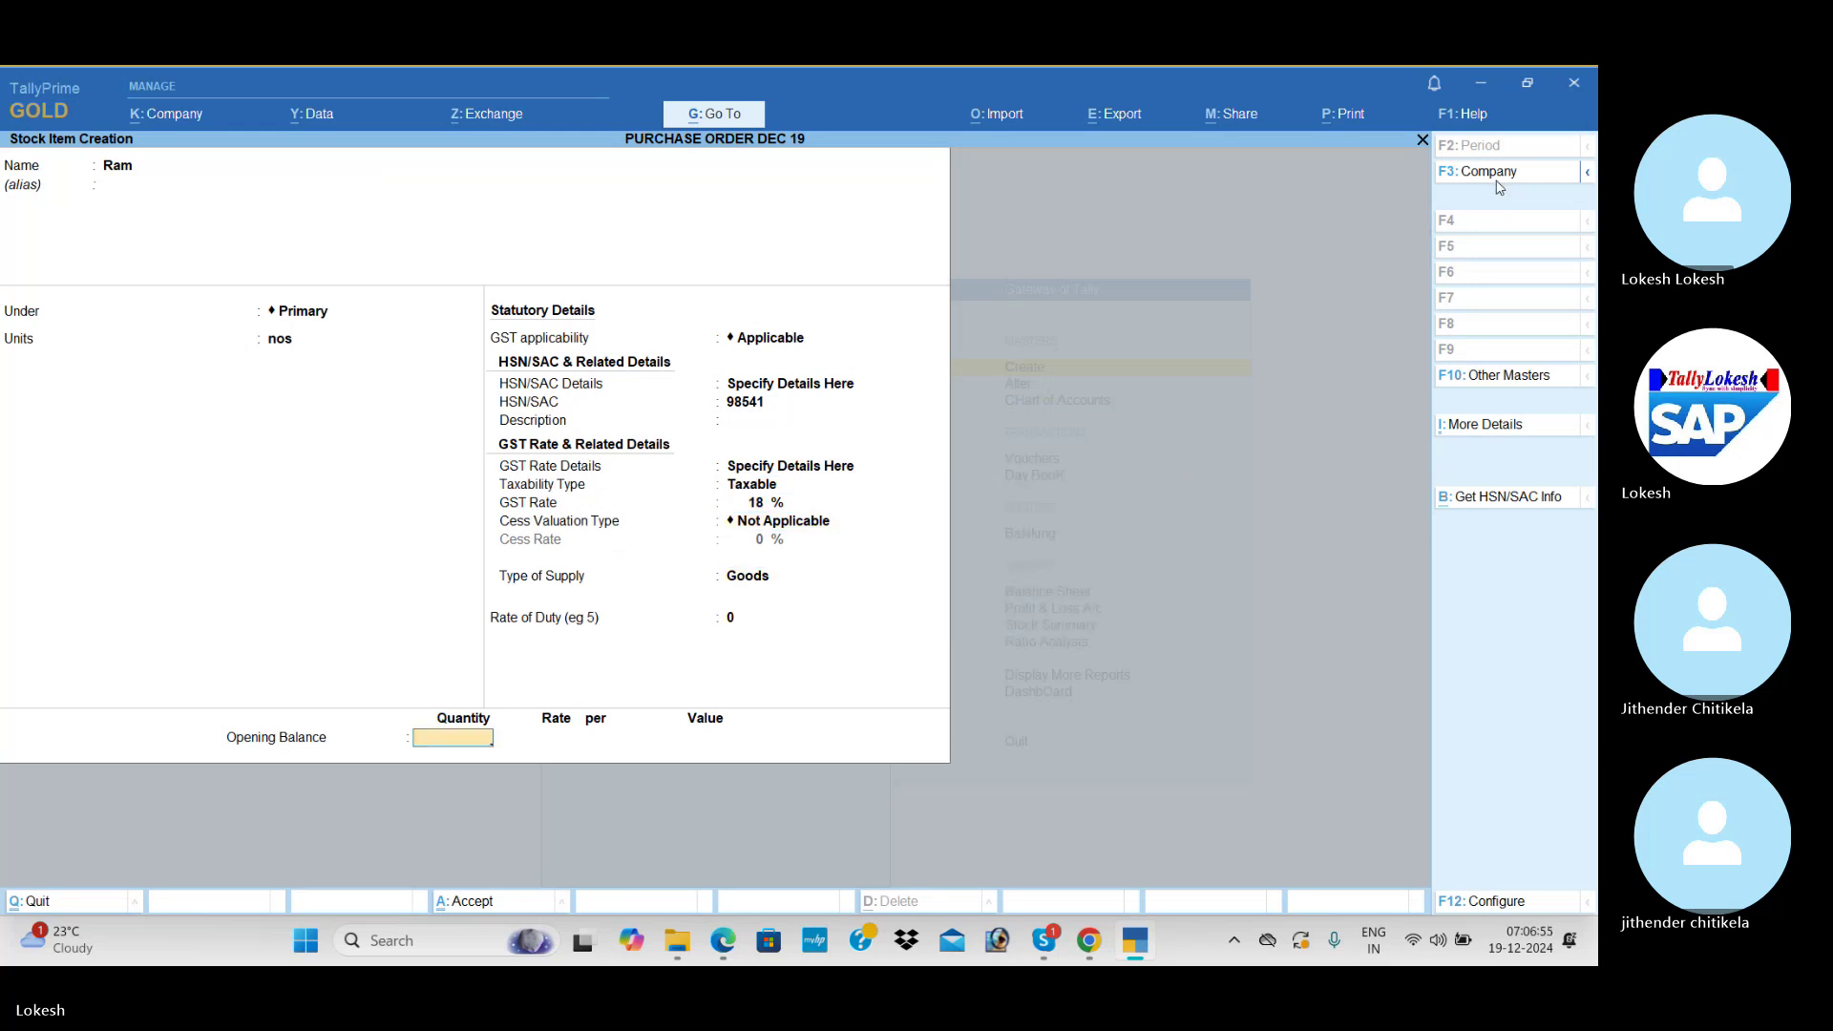
{"action": "key", "text": "Return"}
{"action": "key", "text": "Return"}
- Check the next item in the PDF and start a stock item named Hard Disk under Primary with nos as its unit
{"action": "key", "text": "alt+Tab"}
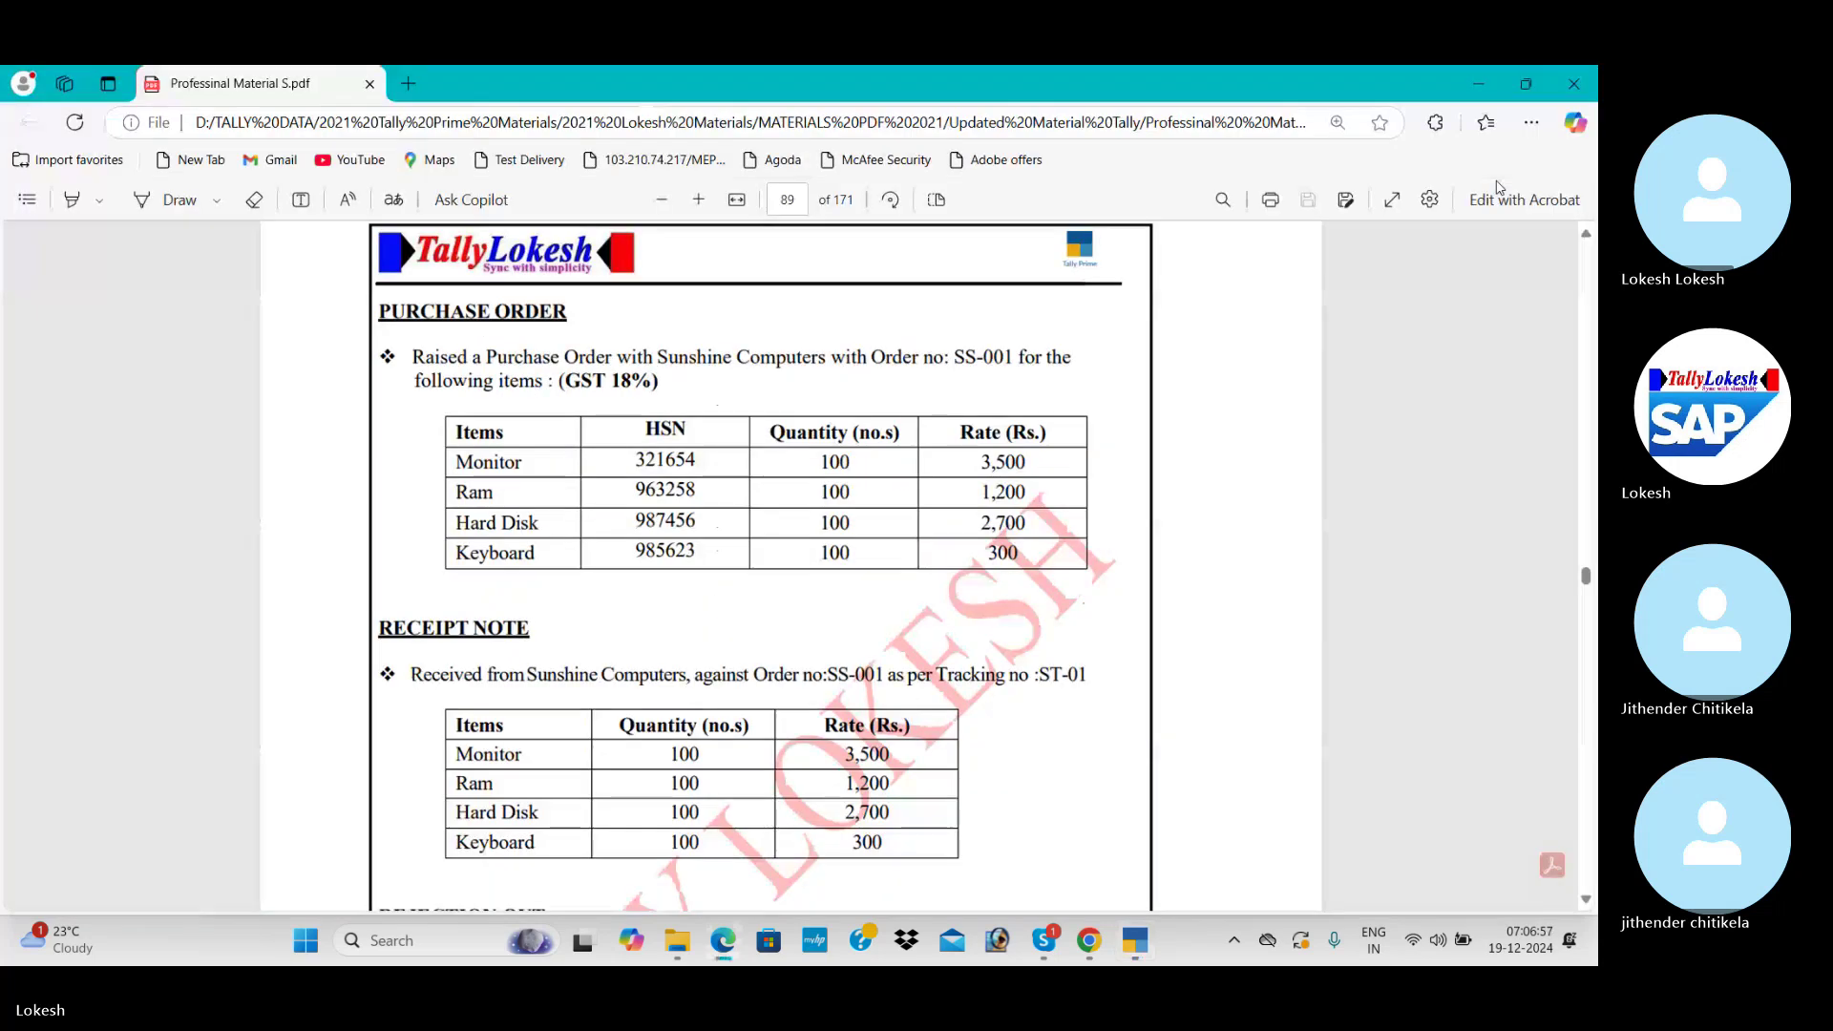
{"action": "key", "text": "alt+Tab"}
{"action": "type", "text": "Har"}
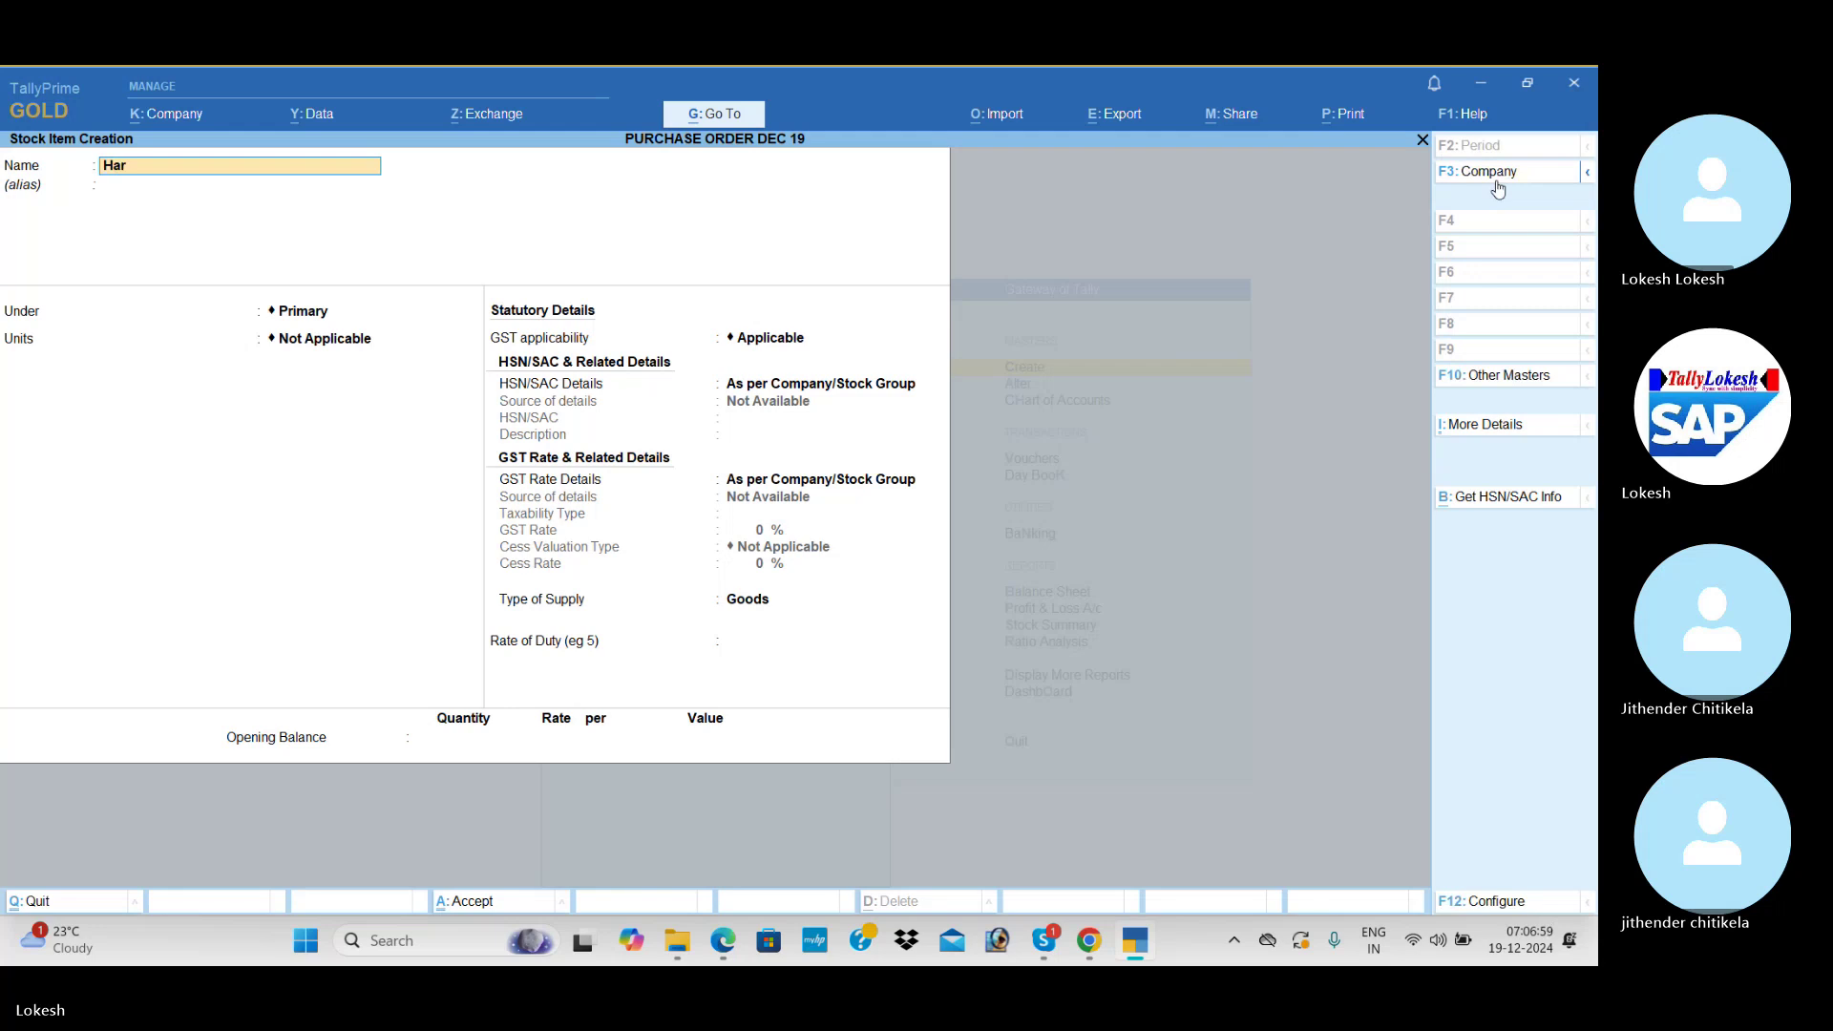
{"action": "type", "text": "d Disk"}
{"action": "key", "text": "Return"}
{"action": "key", "text": "Return"}
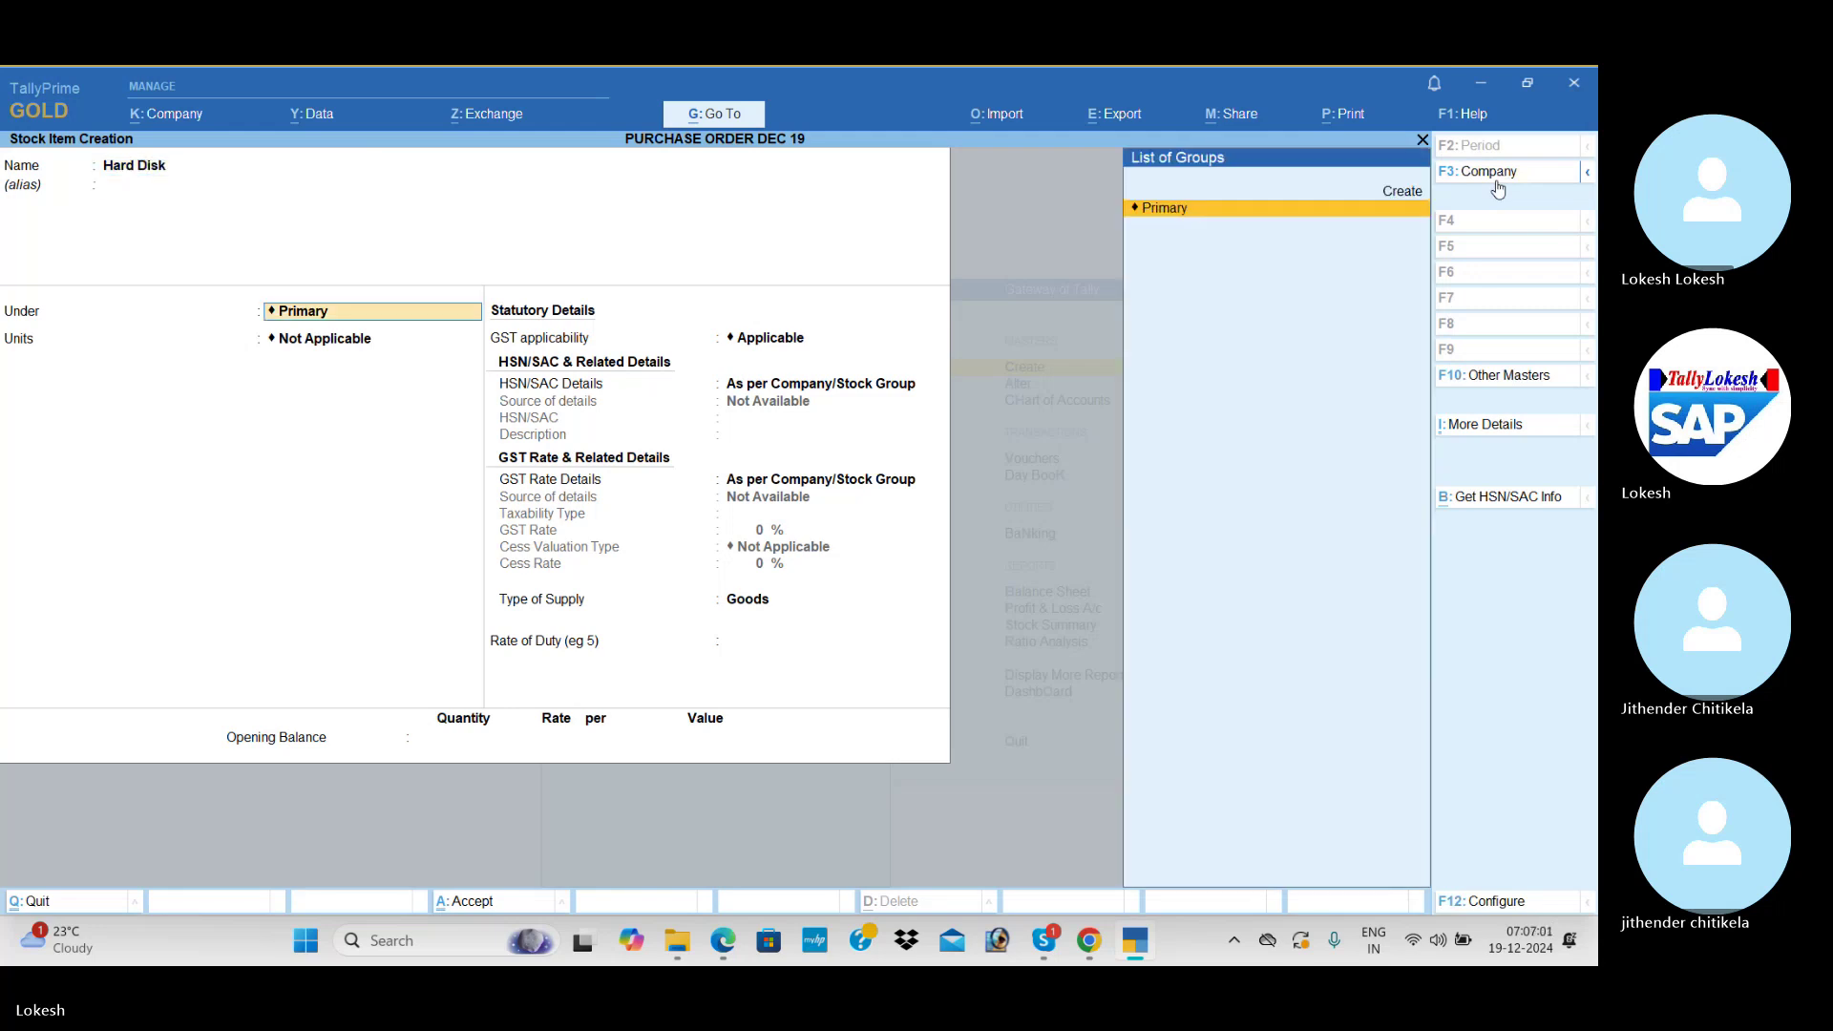
{"action": "key", "text": "Return"}
{"action": "key", "text": "Down"}
{"action": "key", "text": "Return"}
- Specify the HSN/SAC details directly in the Hard Disk item, with 98547 as the code
{"action": "key", "text": "Return"}
{"action": "key", "text": "Down"}
{"action": "key", "text": "Return"}
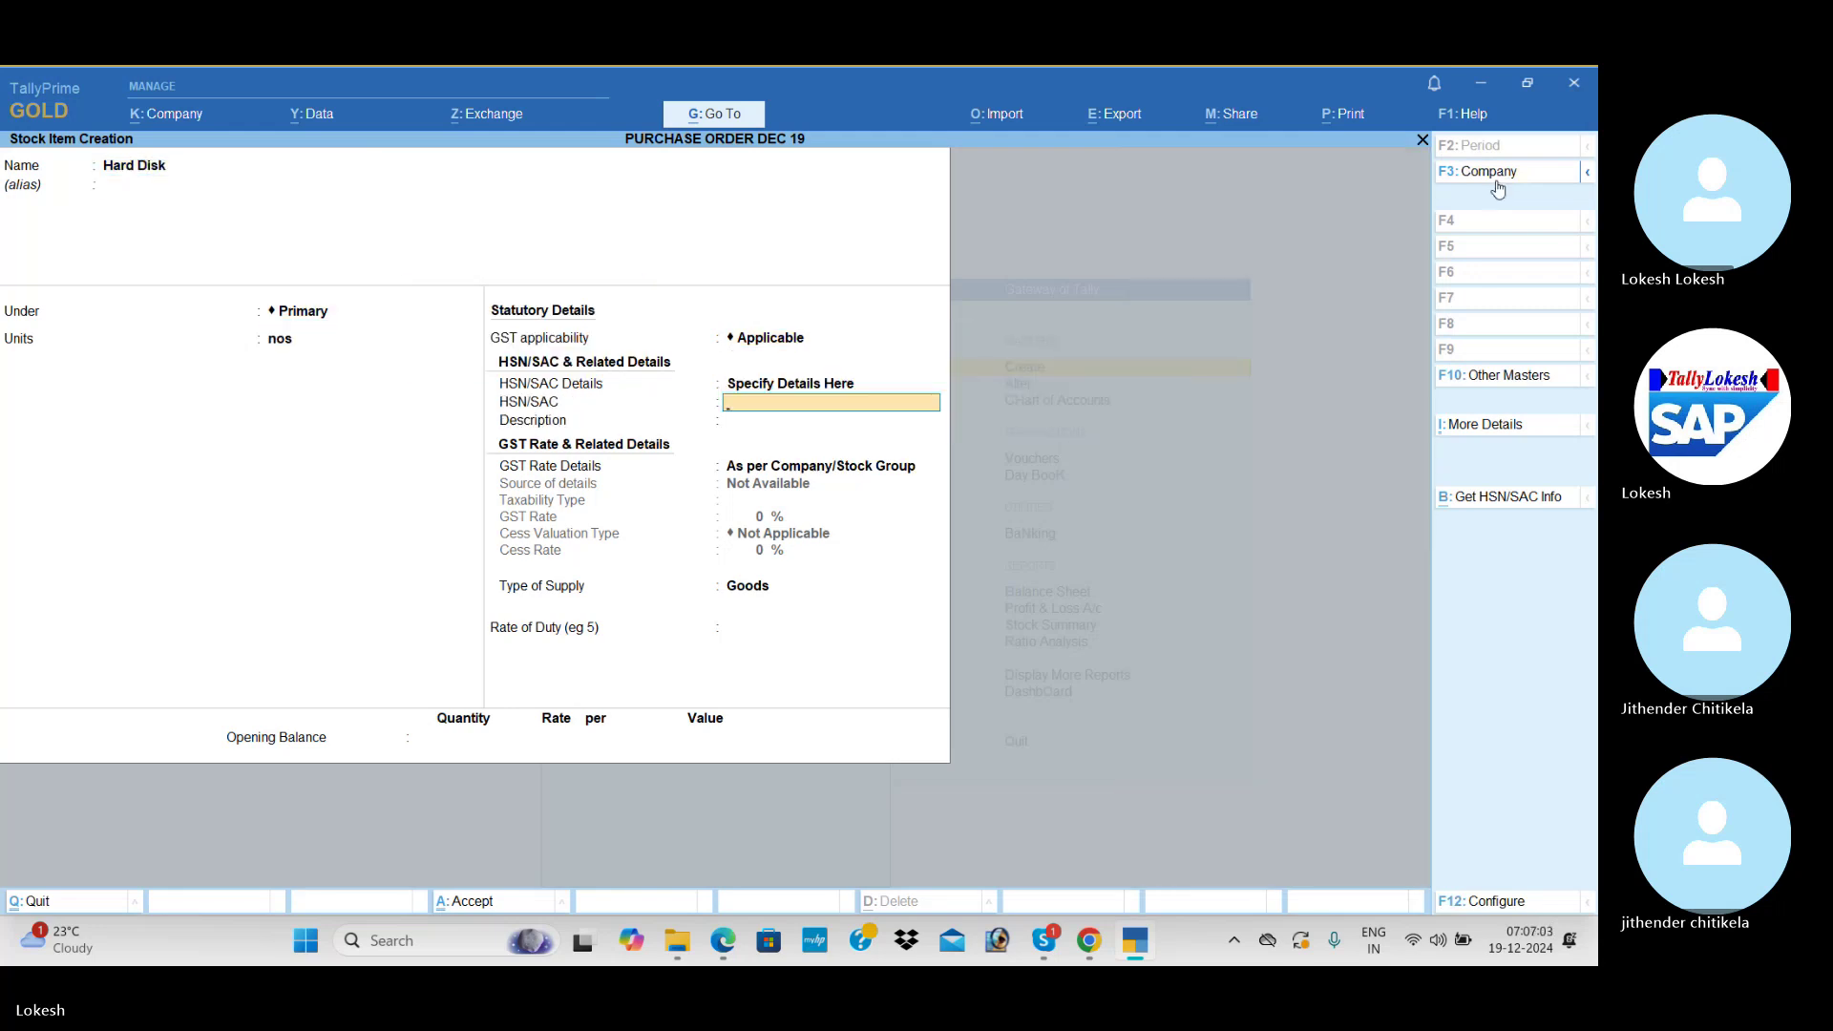
{"action": "key", "text": "Return"}
{"action": "key", "text": "Return"}
- Specify the Hard Disk item's GST rate details directly as Taxable at 18%, and save the item
{"action": "key", "text": "Down"}
{"action": "key", "text": "Return"}
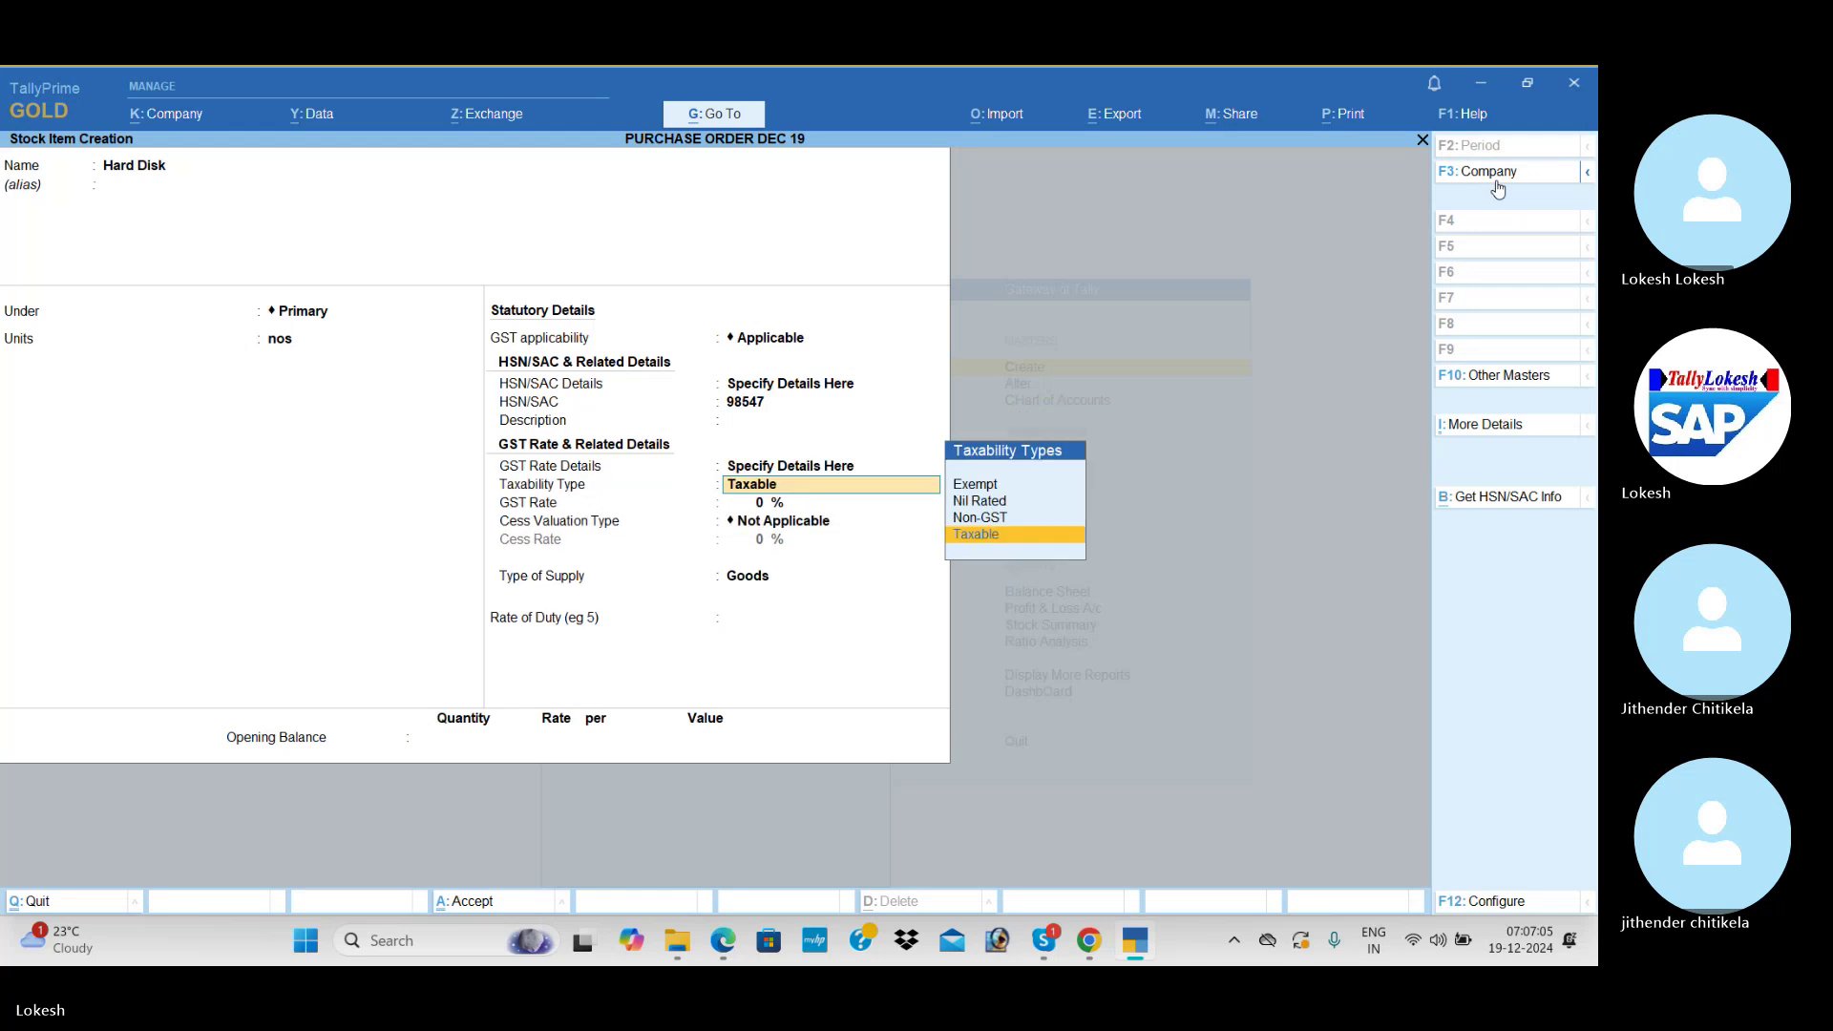
{"action": "key", "text": "Return"}
{"action": "key", "text": "Return"}
{"action": "key", "text": "Return"}
{"action": "key", "text": "Return"}
{"action": "key", "text": "Return"}
{"action": "key", "text": "Return"}
{"action": "key", "text": "Return"}
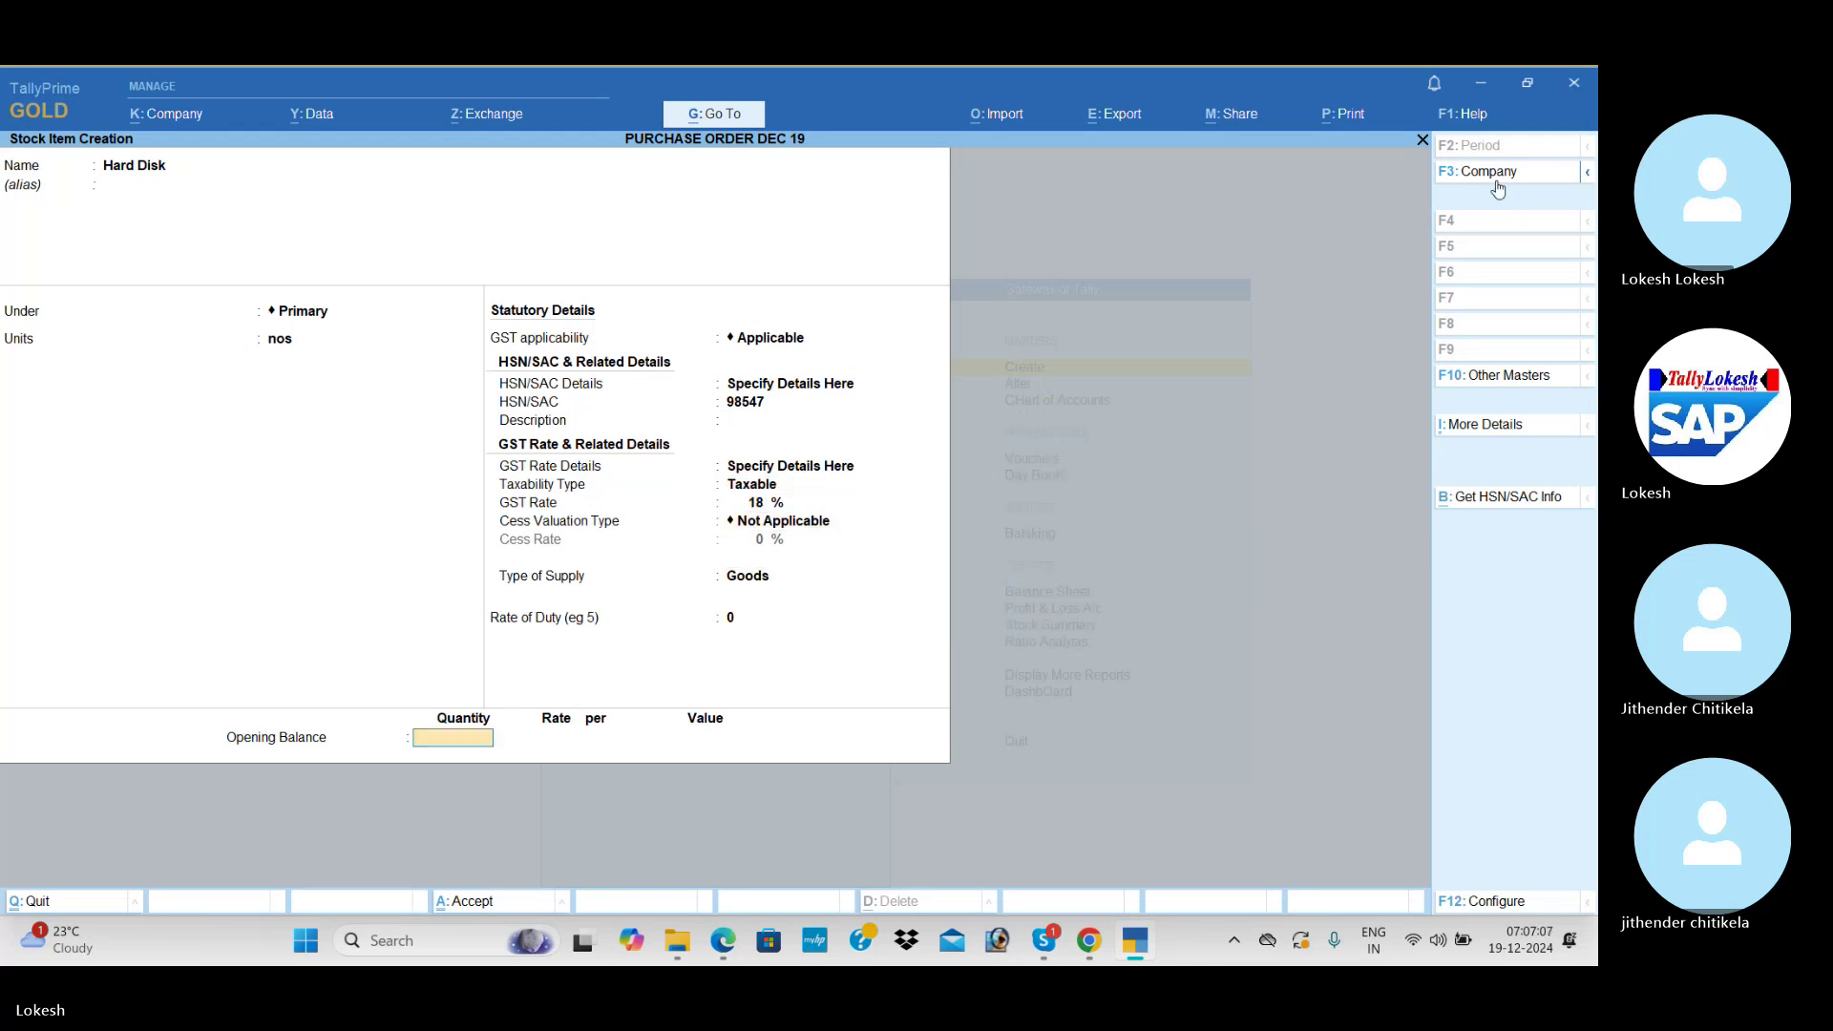
- Check the last item in the PDF's order table and start a stock item named Keyboard under Primary with nos as its unit
{"action": "key", "text": "alt+Tab"}
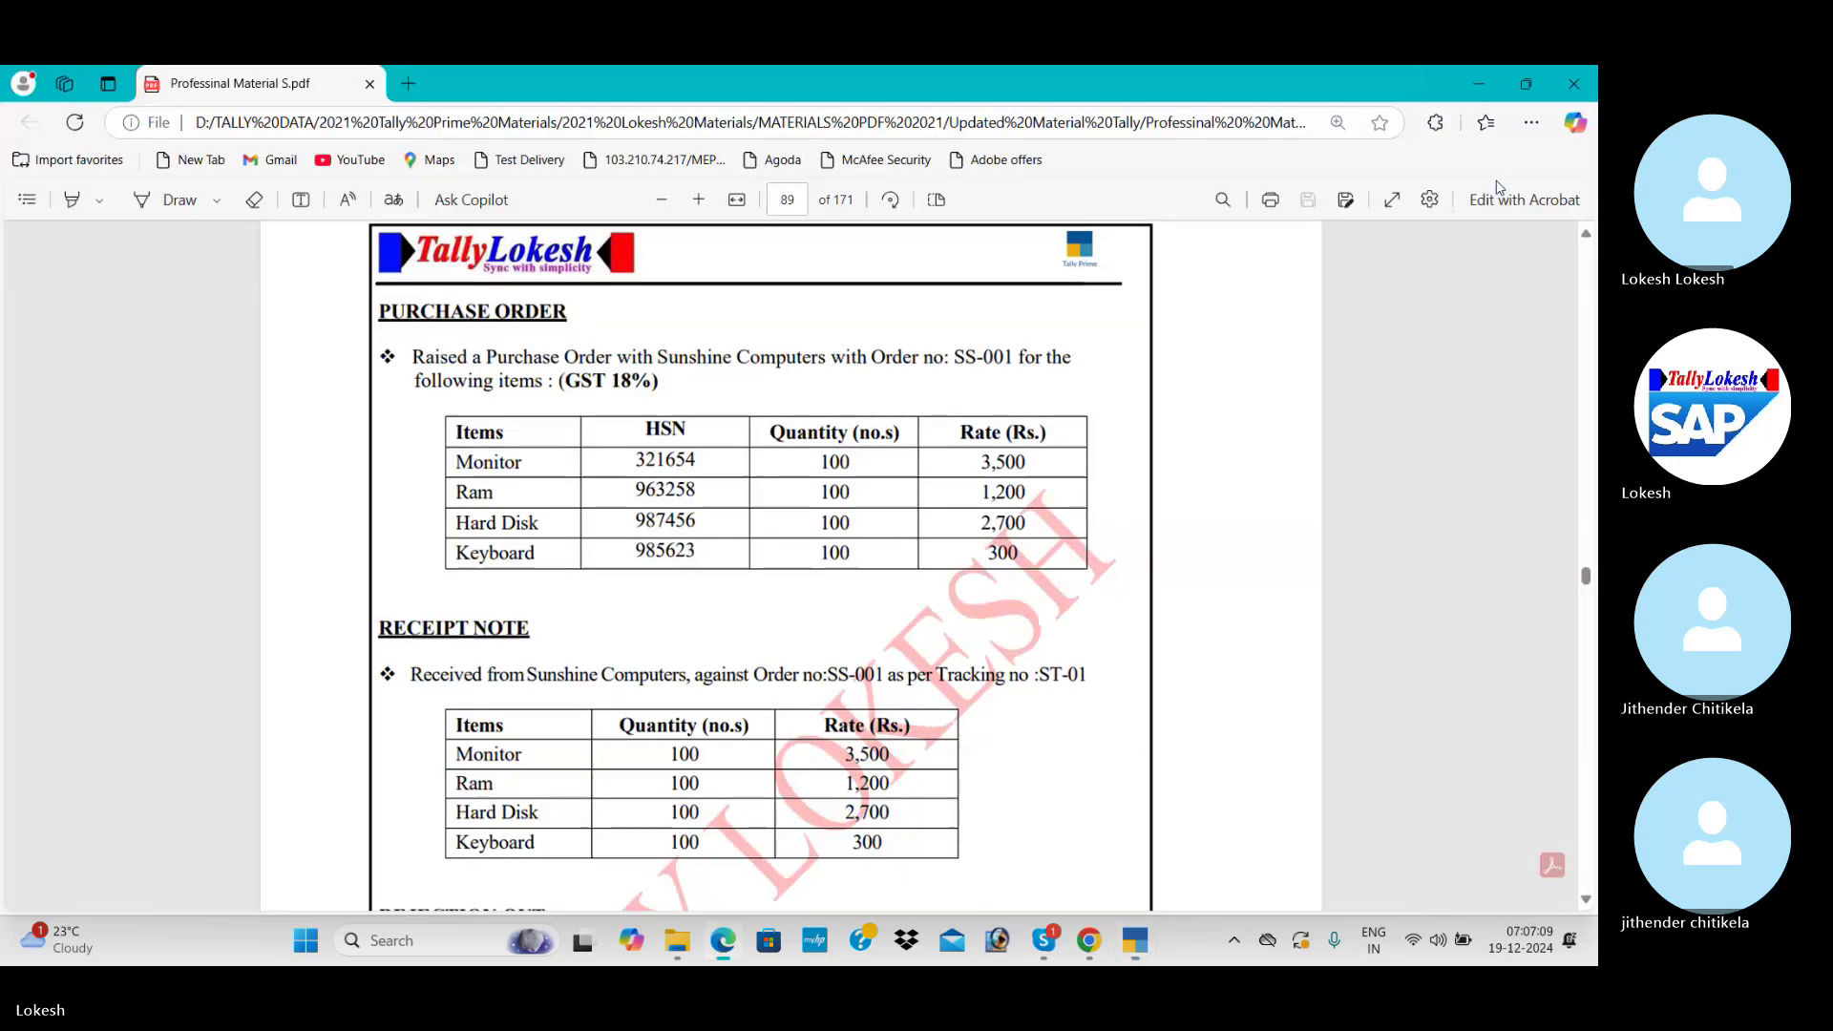
{"action": "key", "text": "alt+Tab"}
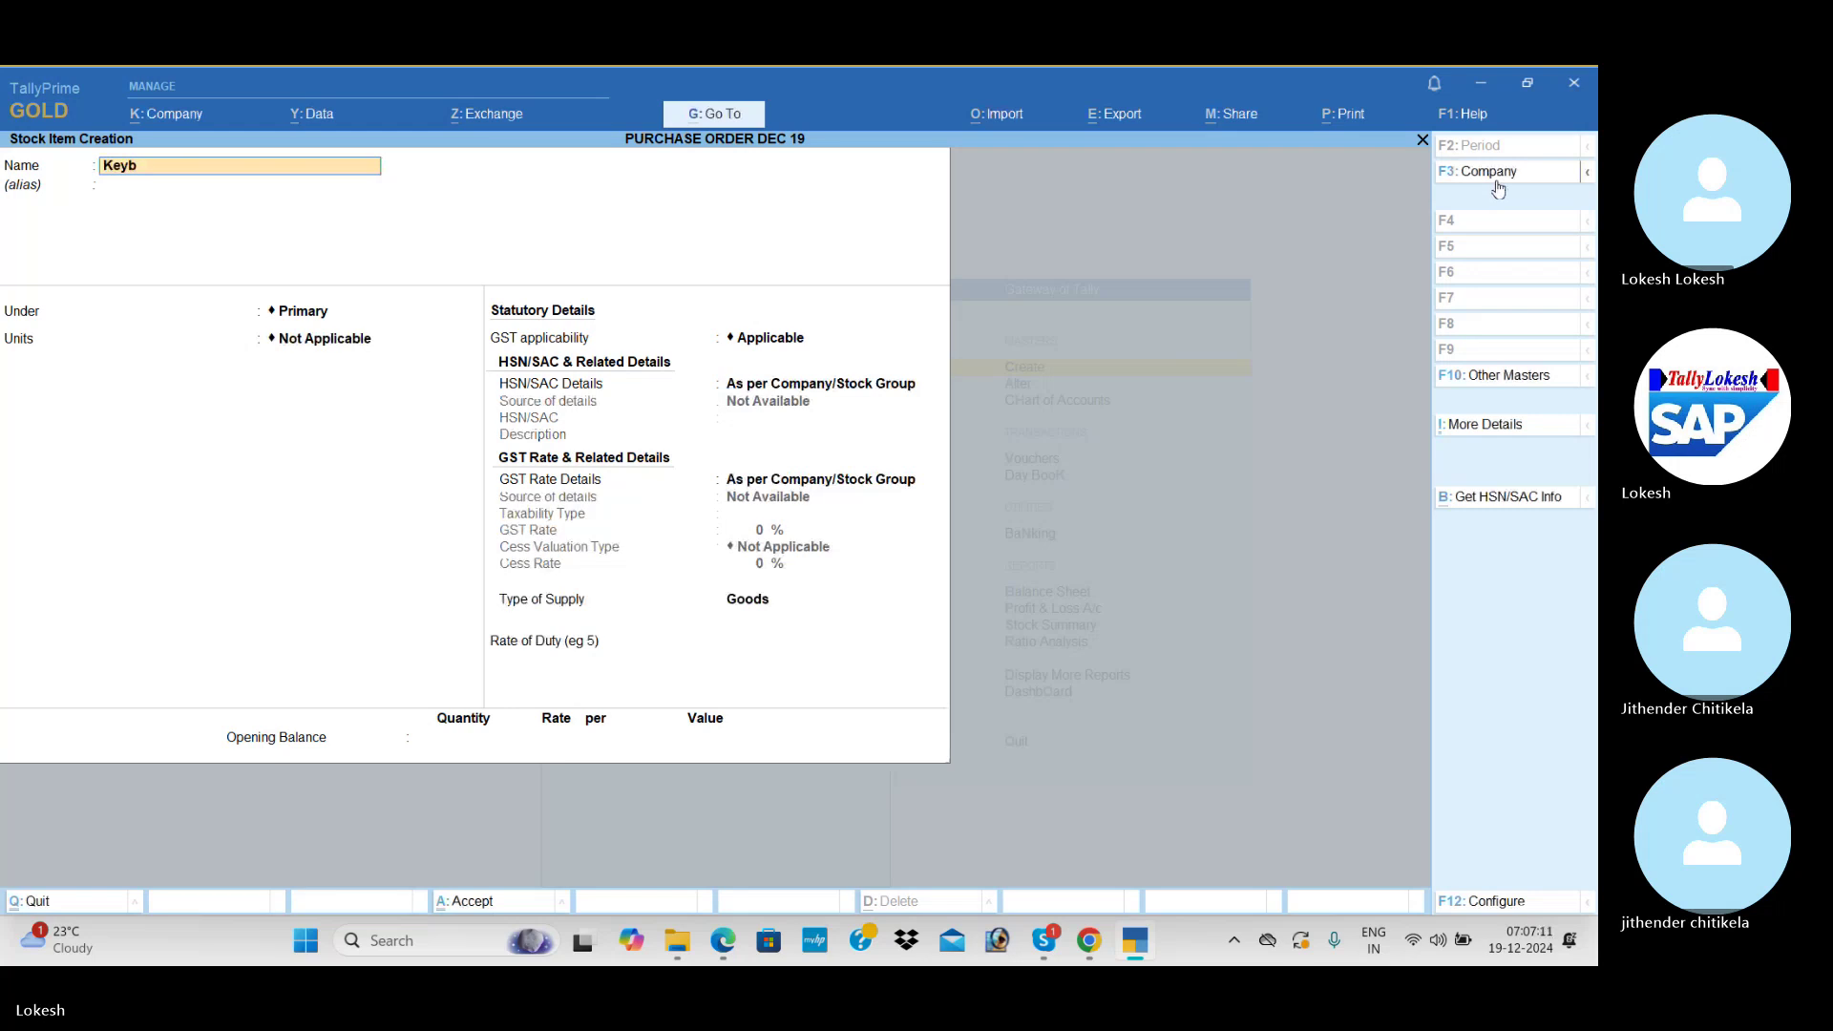
{"action": "key", "text": "Return"}
{"action": "key", "text": "Return"}
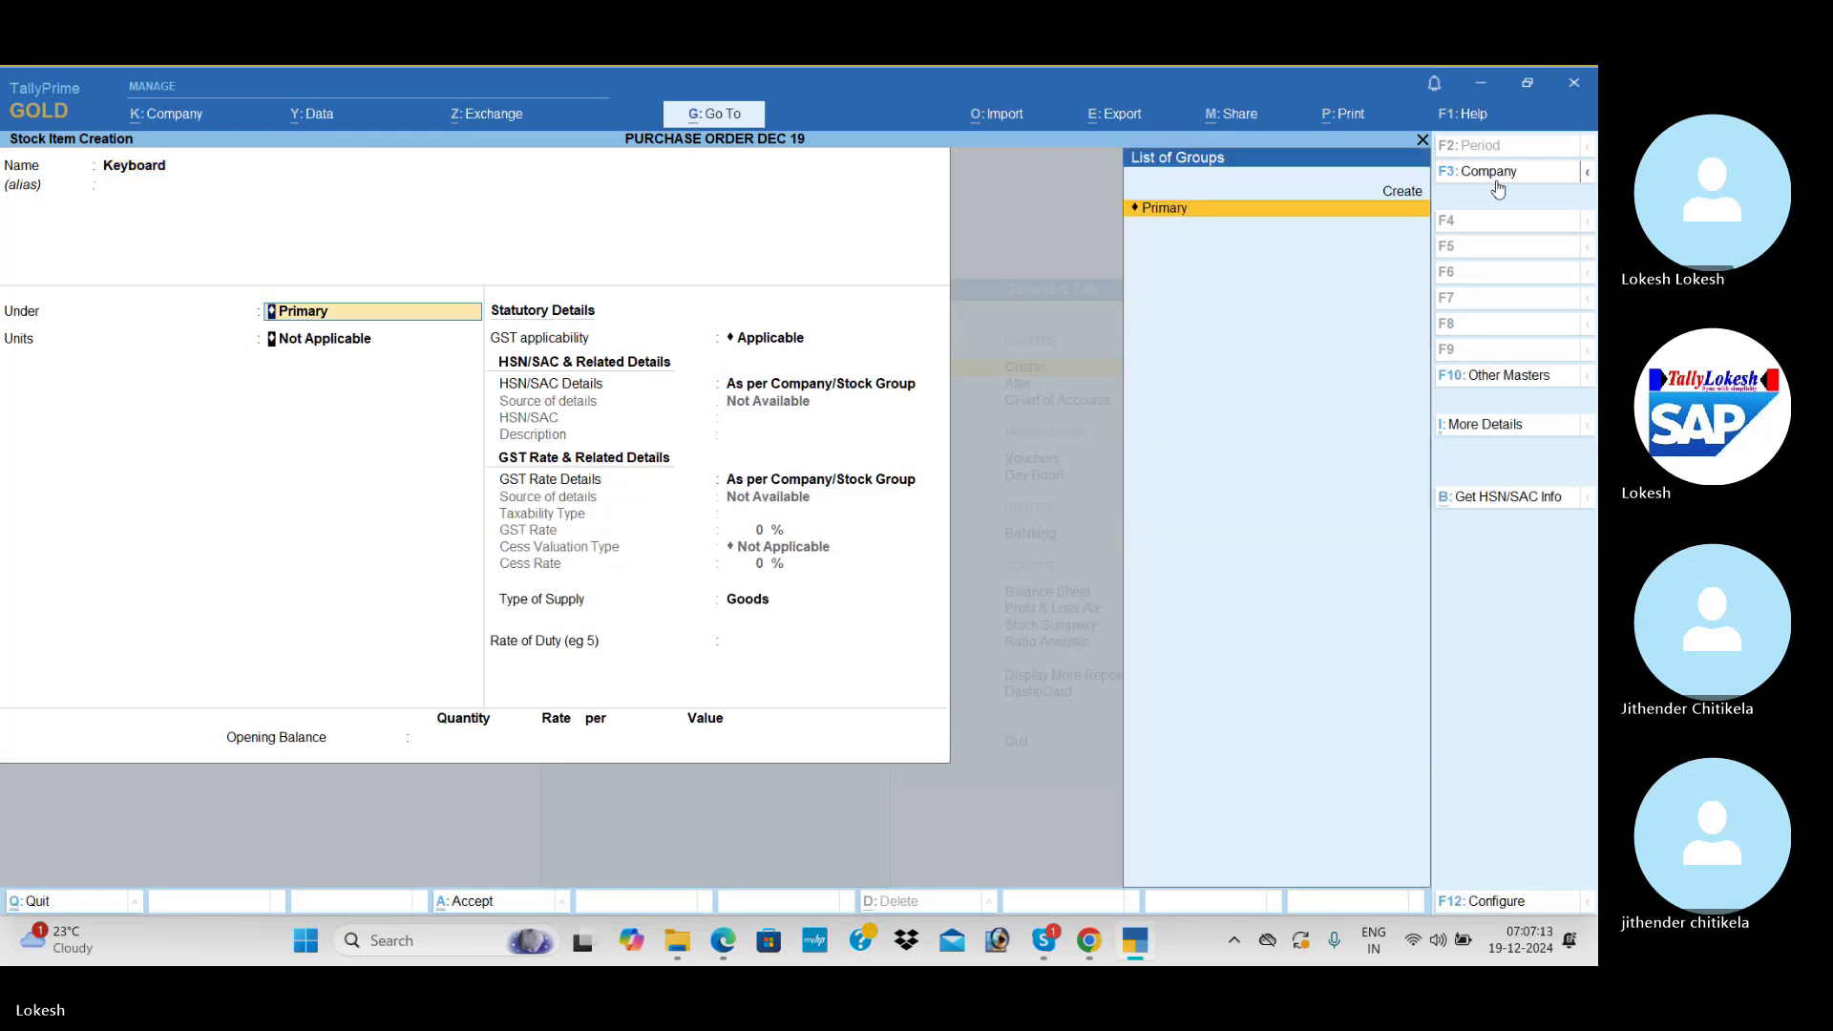
{"action": "key", "text": "Return"}
{"action": "key", "text": "Down"}
{"action": "key", "text": "Return"}
- Specify the HSN/SAC details directly in the Keyboard item, with 65412 as the code
{"action": "key", "text": "Return"}
{"action": "key", "text": "Down"}
{"action": "key", "text": "Return"}
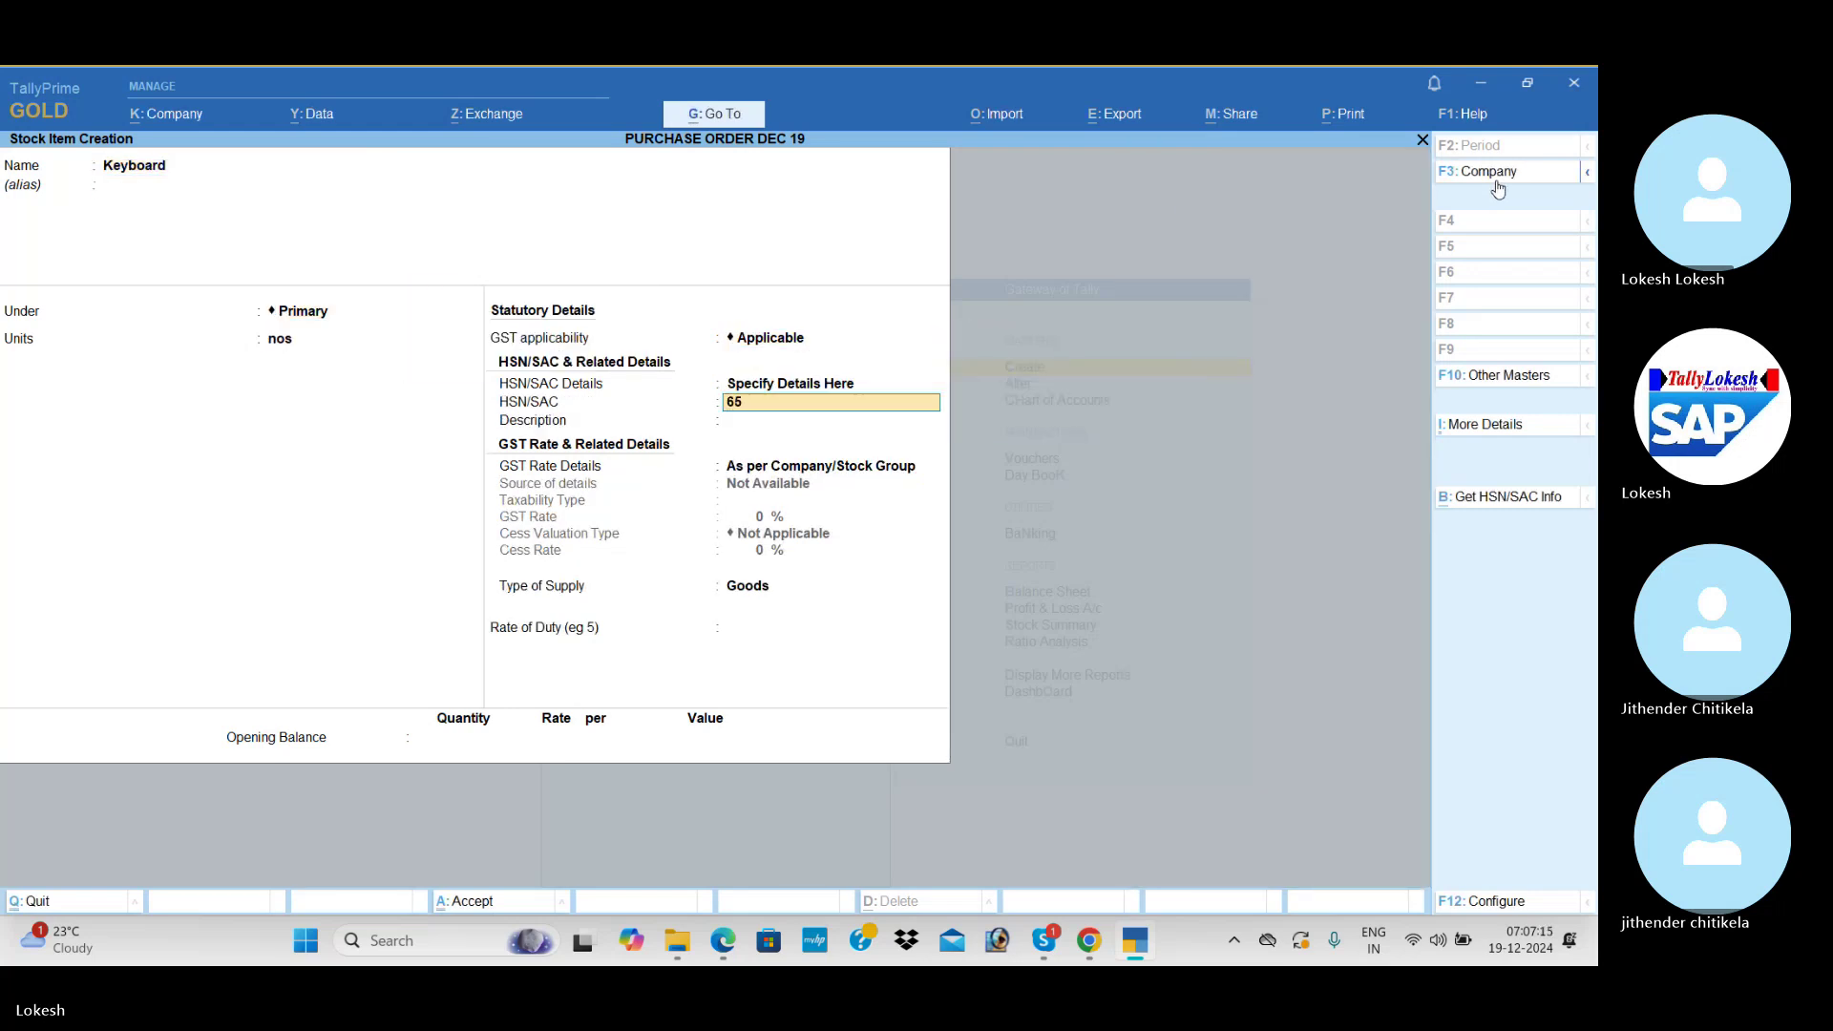
{"action": "type", "text": "65412"}
{"action": "key", "text": "Return"}
{"action": "key", "text": "Return"}
- Specify the Keyboard item's GST rate details directly as Taxable at 18%, and save the item
{"action": "key", "text": "Down"}
{"action": "key", "text": "Return"}
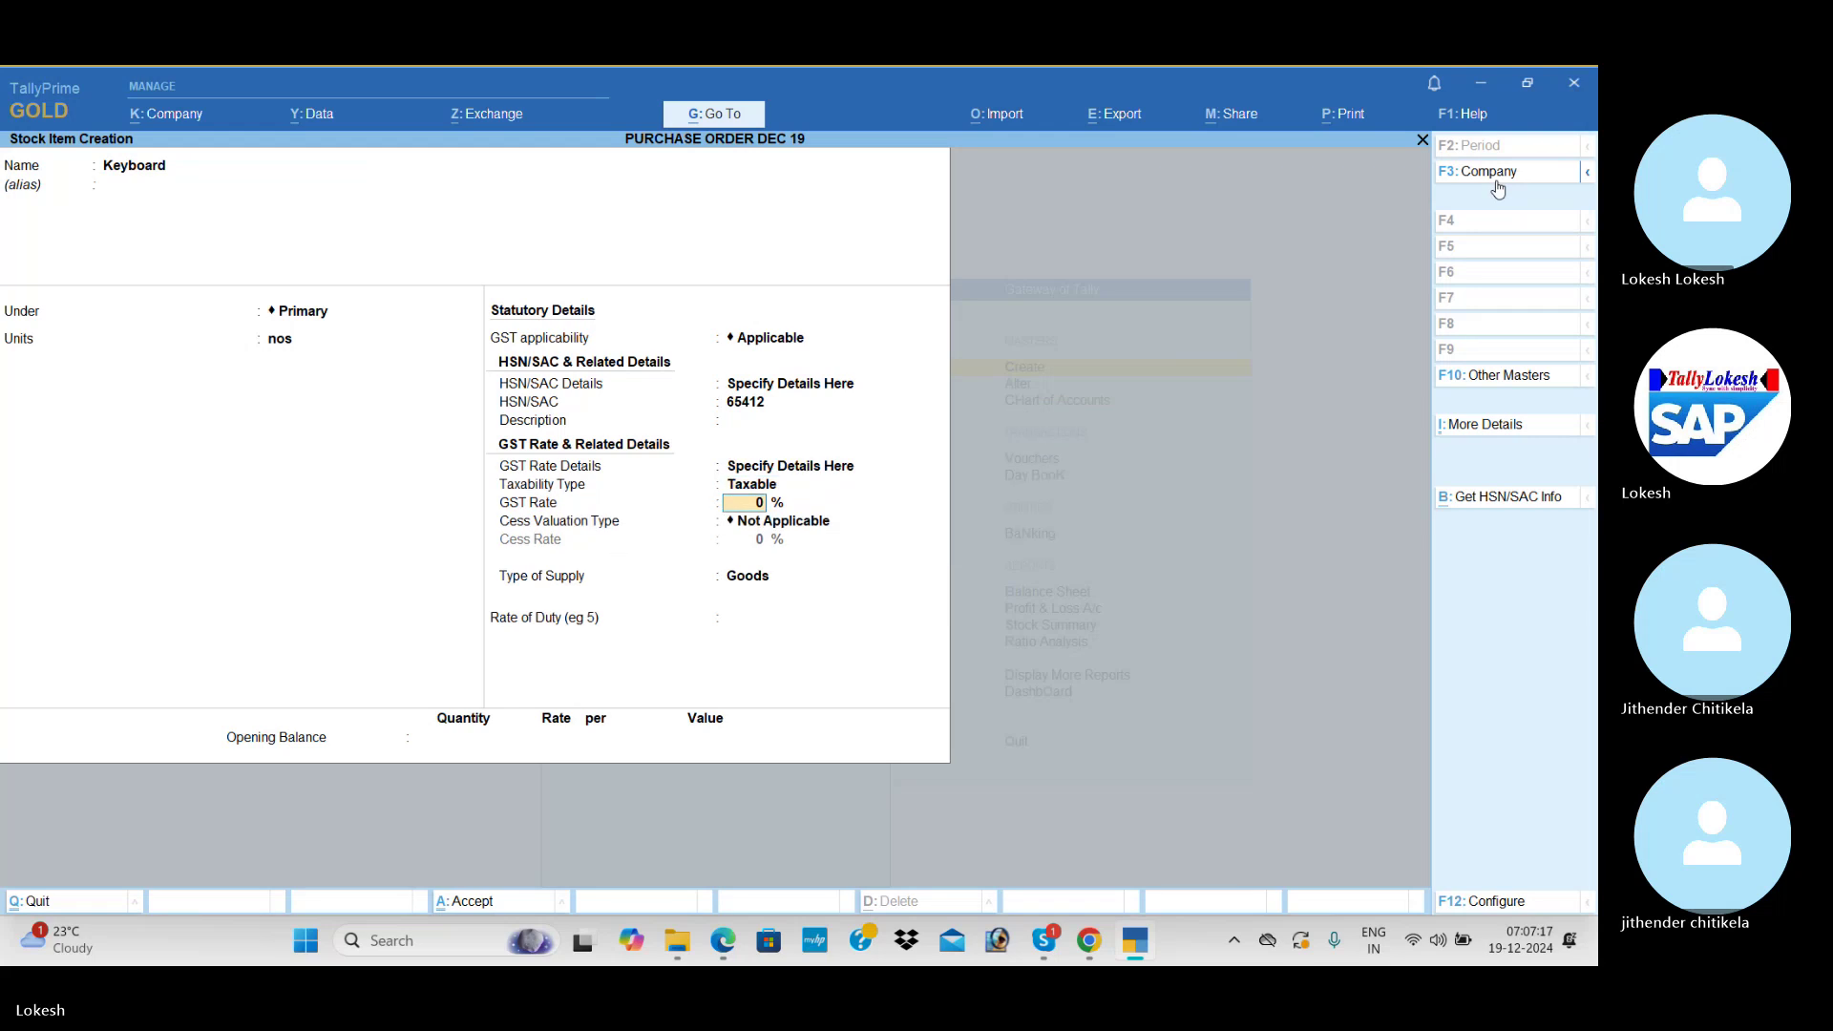
{"action": "key", "text": "Return"}
{"action": "key", "text": "Return"}
{"action": "key", "text": "Return"}
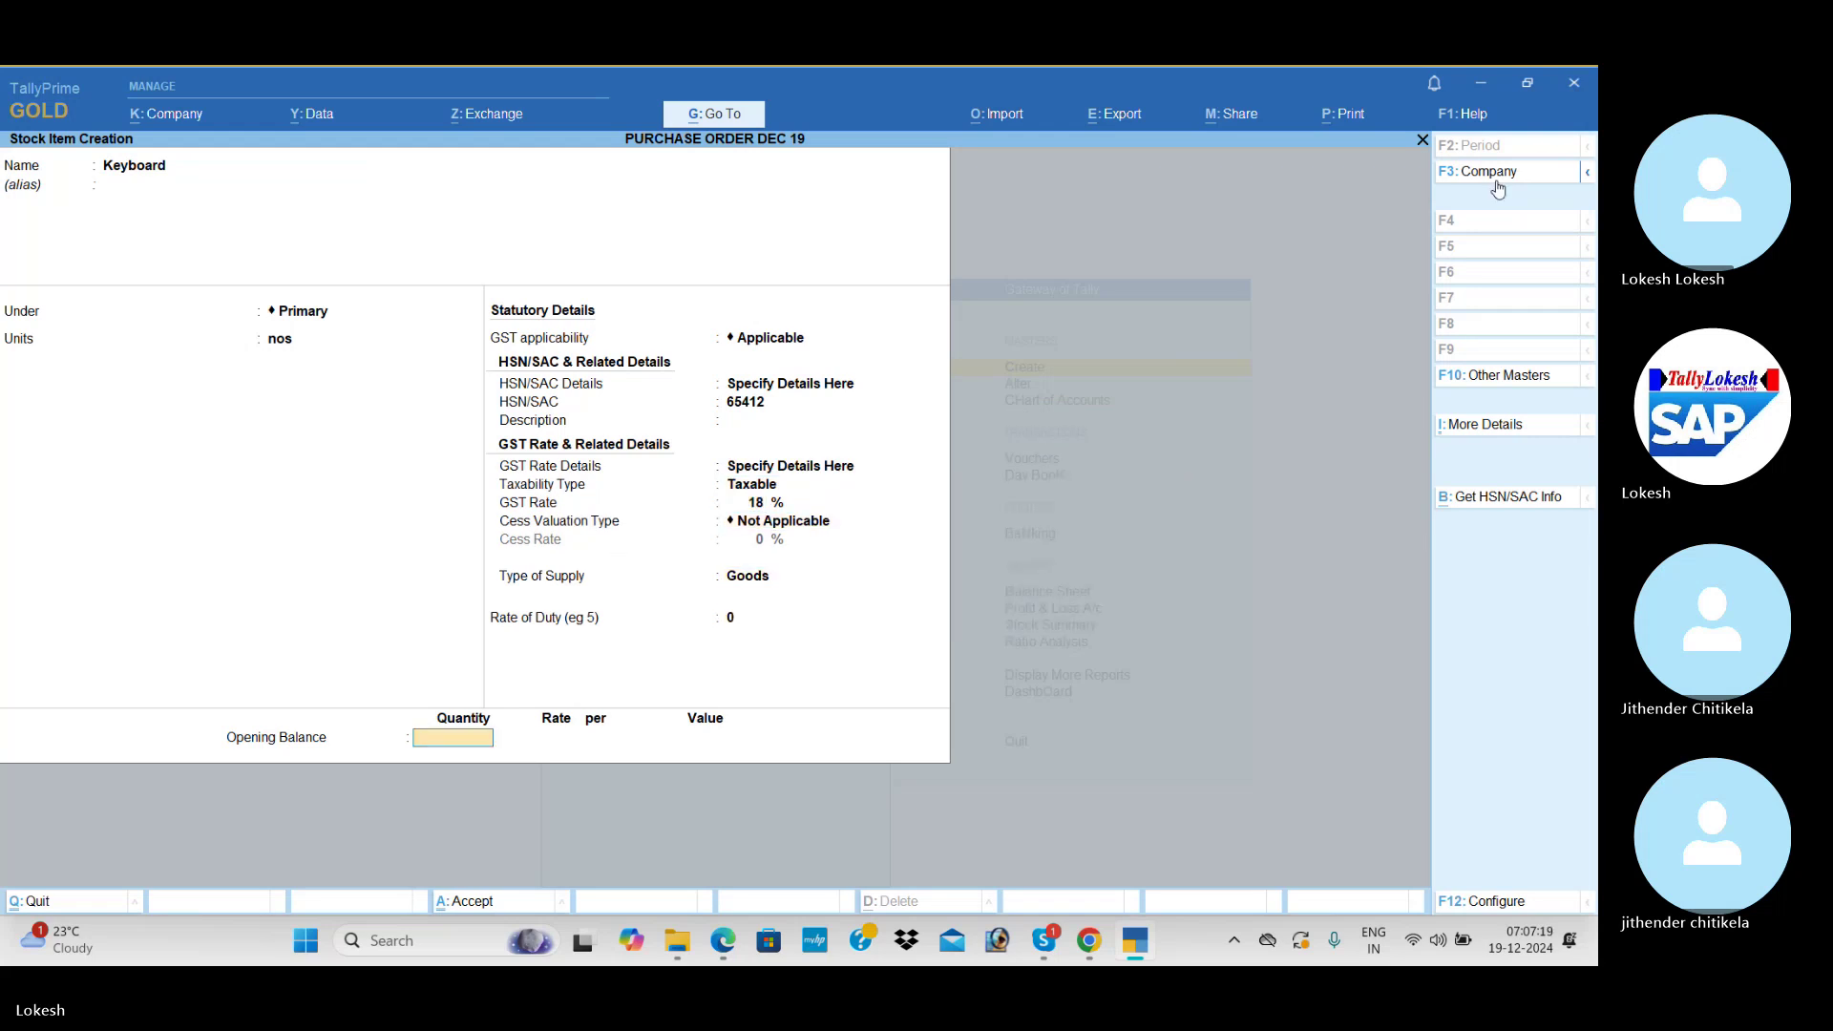
{"action": "key", "text": "Return"}
{"action": "key", "text": "Return"}
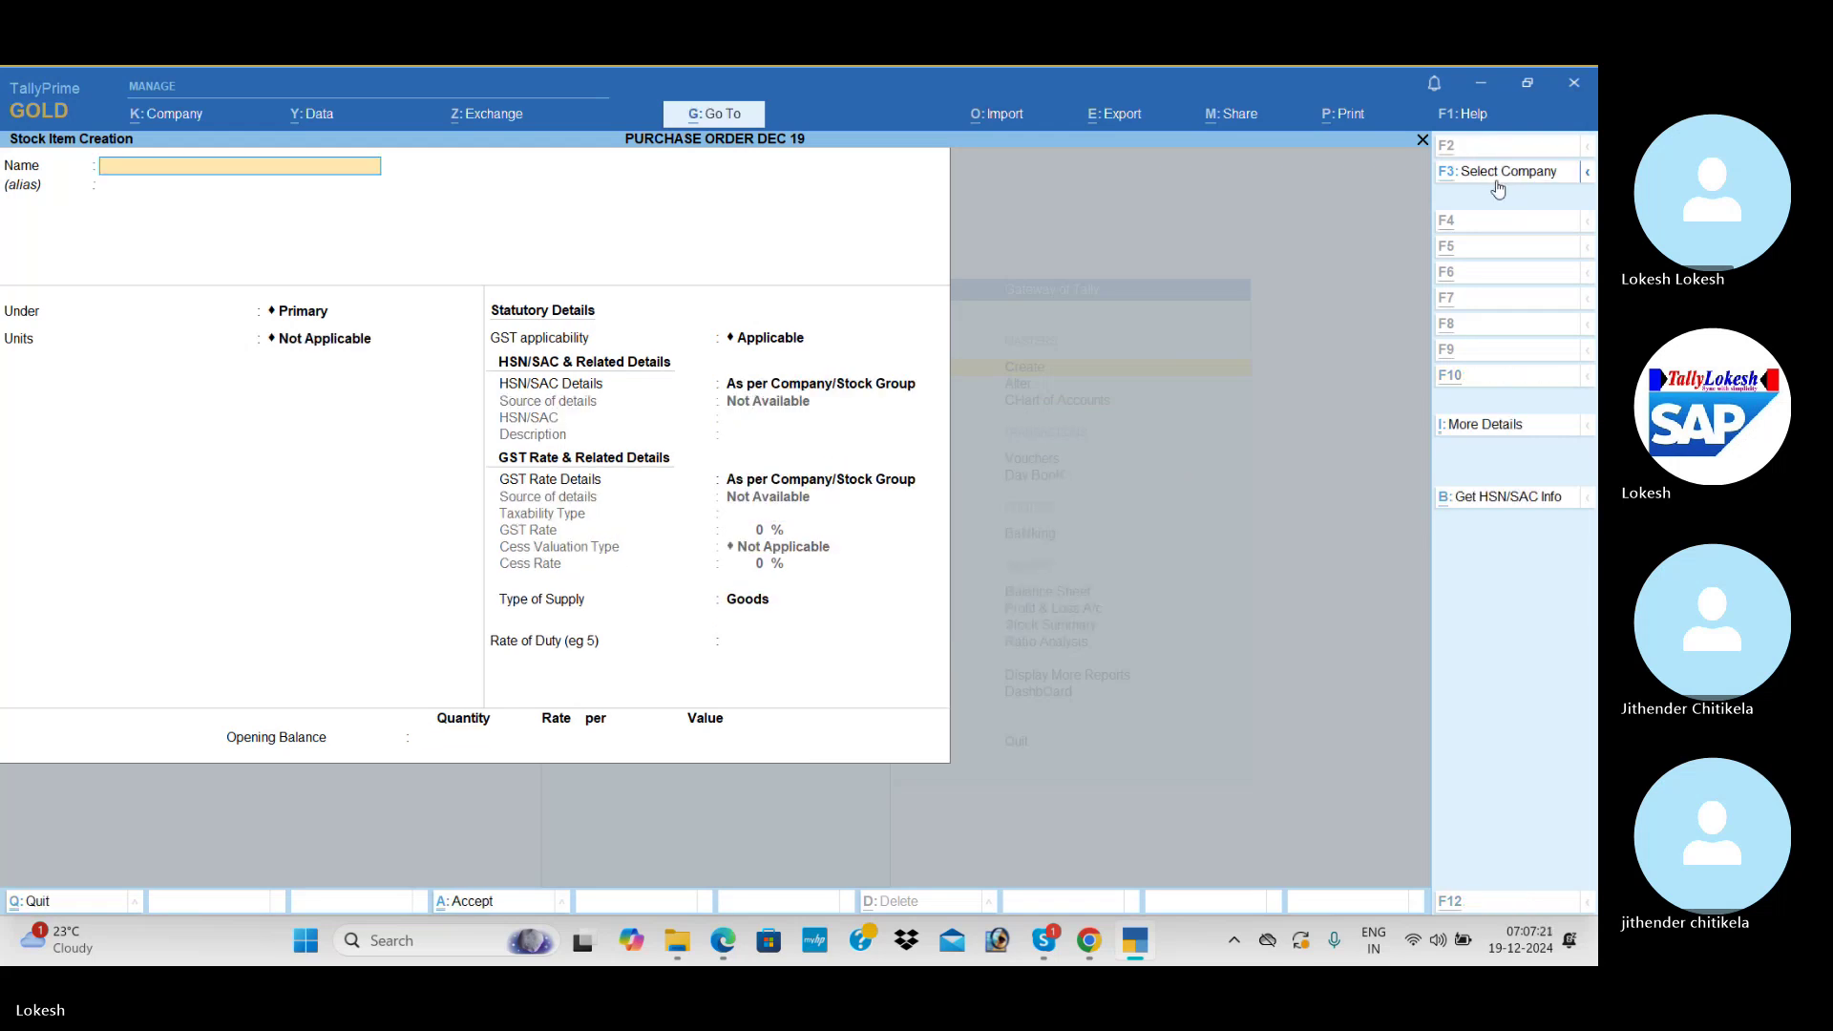
- Check the PDF's purchase order table, leave stock item creation and return to the Gateway of Tally
{"action": "key", "text": "alt+Tab"}
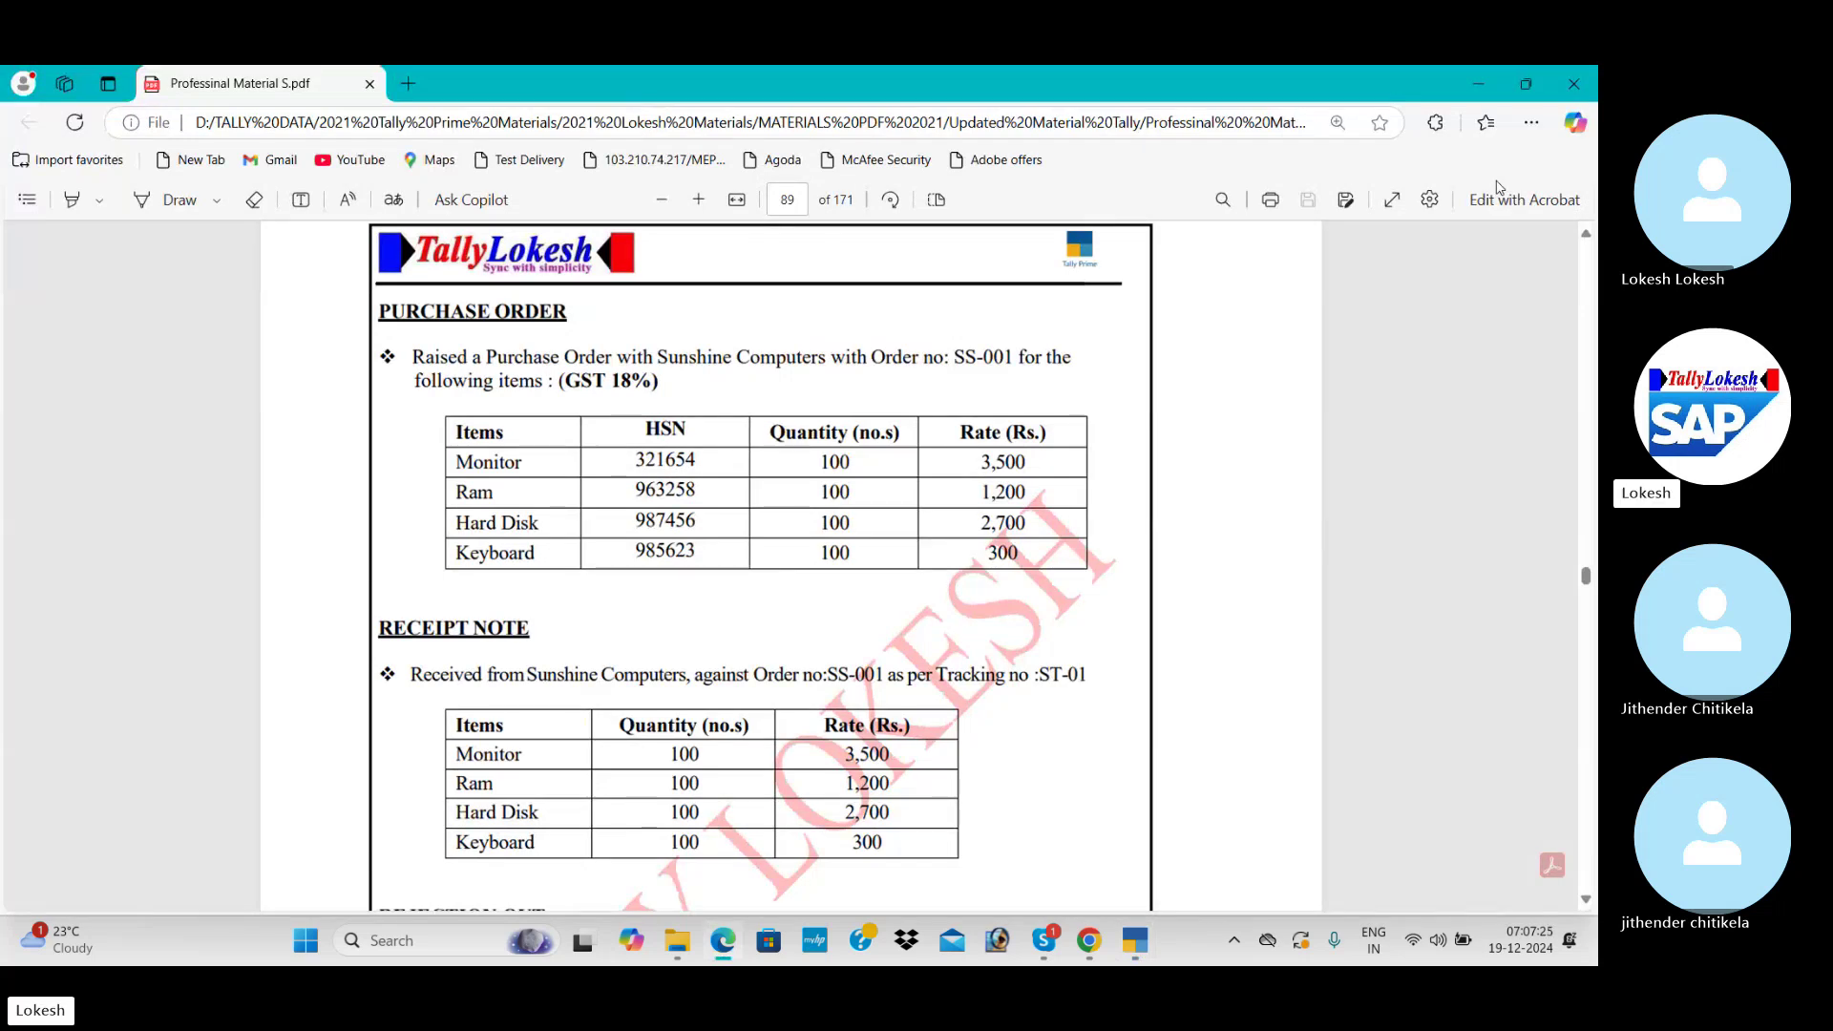
{"action": "key", "text": "alt+Tab"}
{"action": "key", "text": "Escape"}
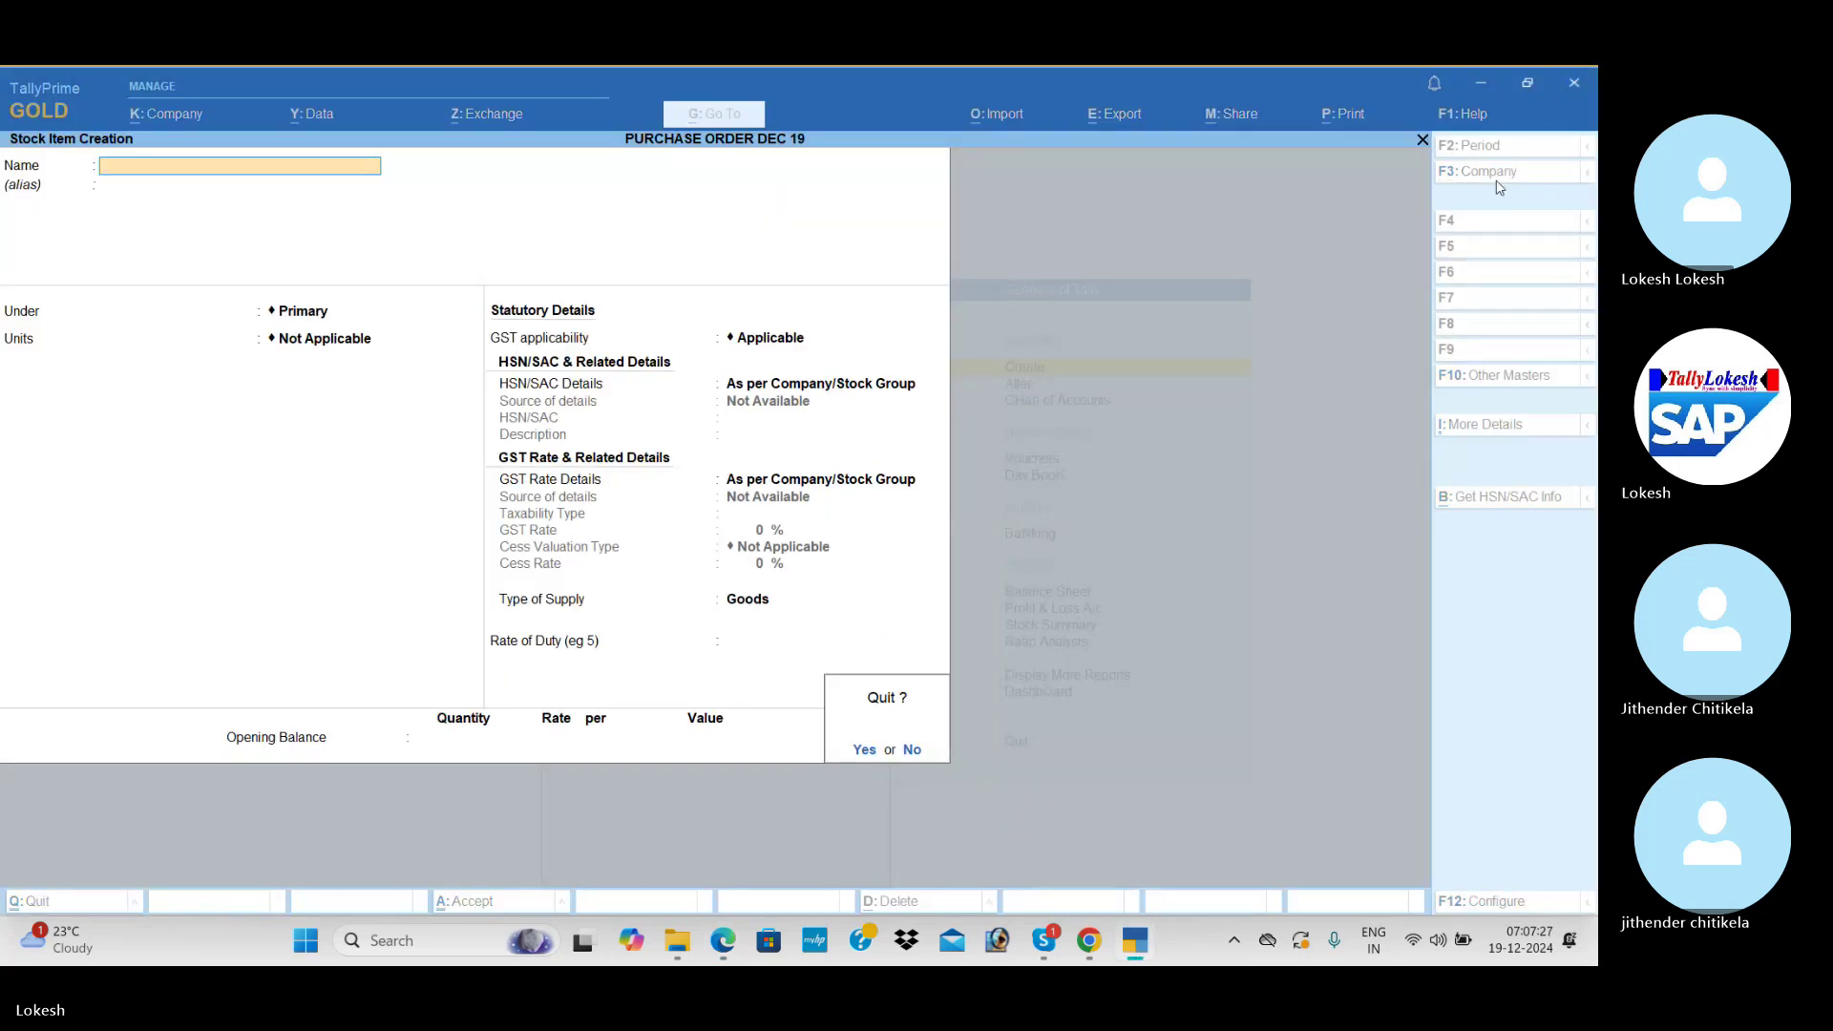
{"action": "key", "text": "Return"}
{"action": "key", "text": "Escape"}
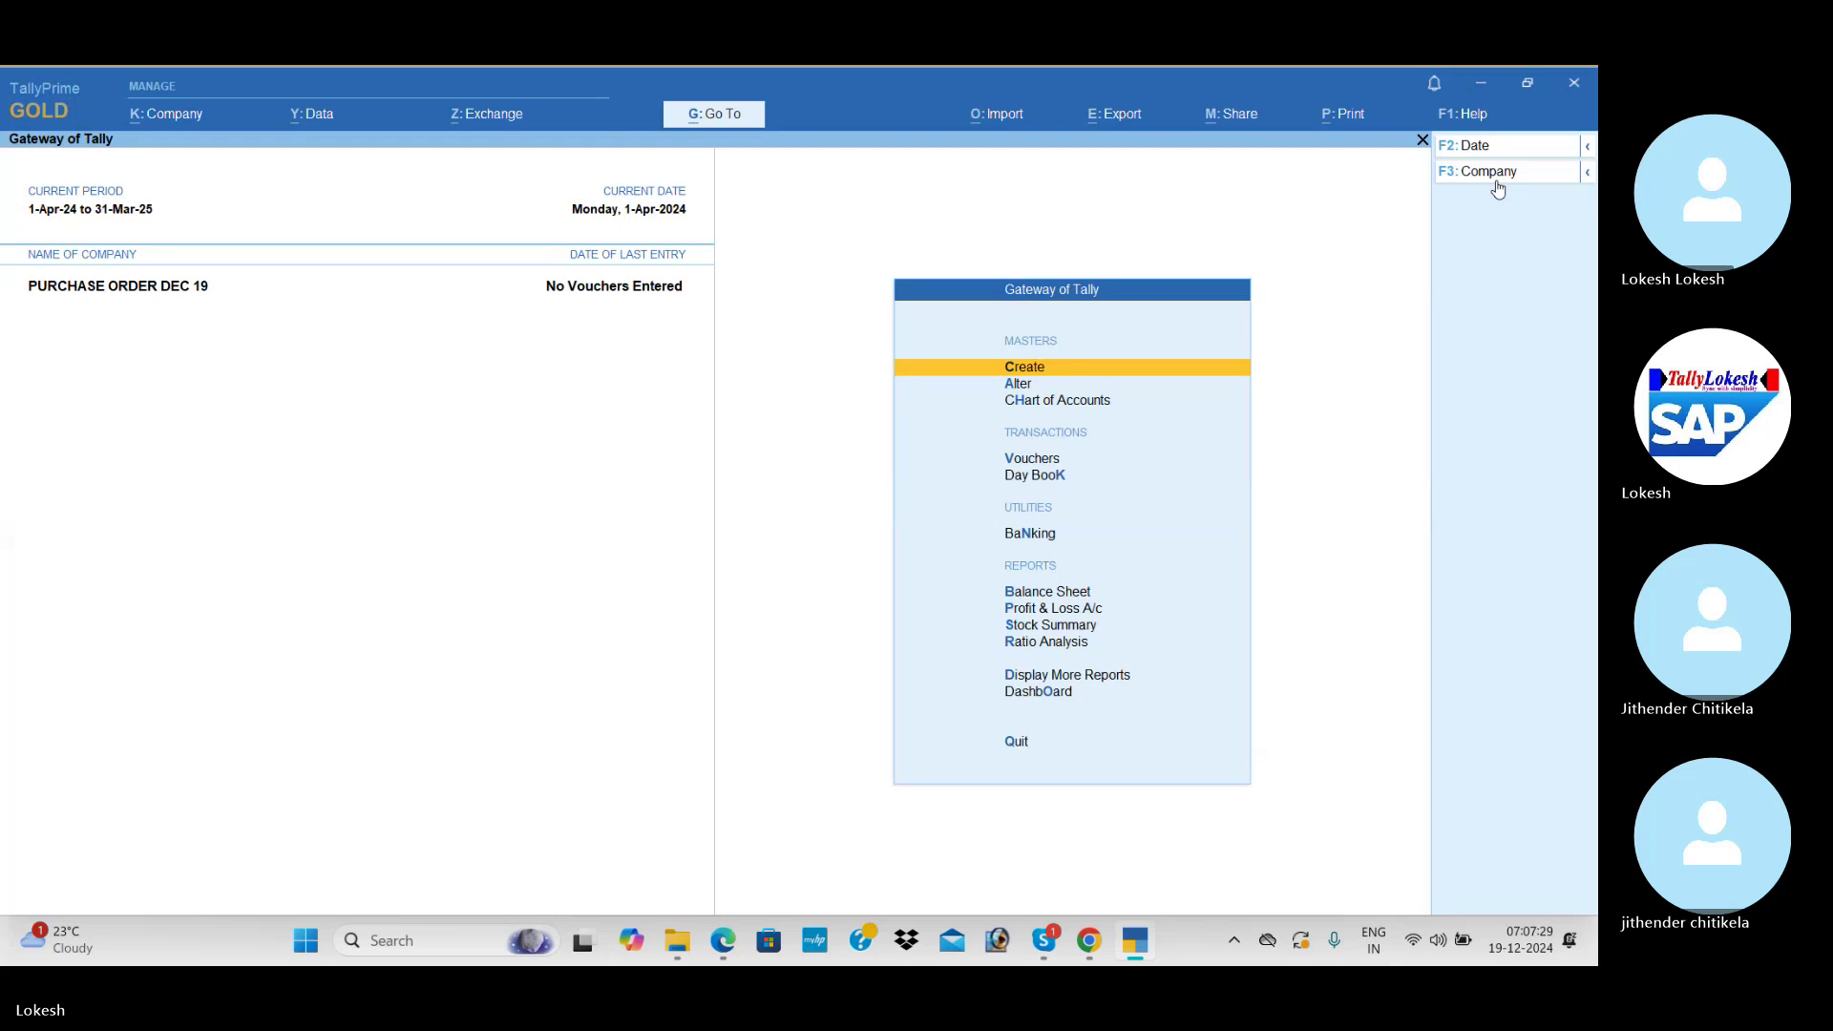
- Start voucher creation and show the inactive voucher types in the list of other vouchers
{"action": "key", "text": "Down"}
{"action": "key", "text": "Down"}
{"action": "key", "text": "Down"}
{"action": "key", "text": "Return"}
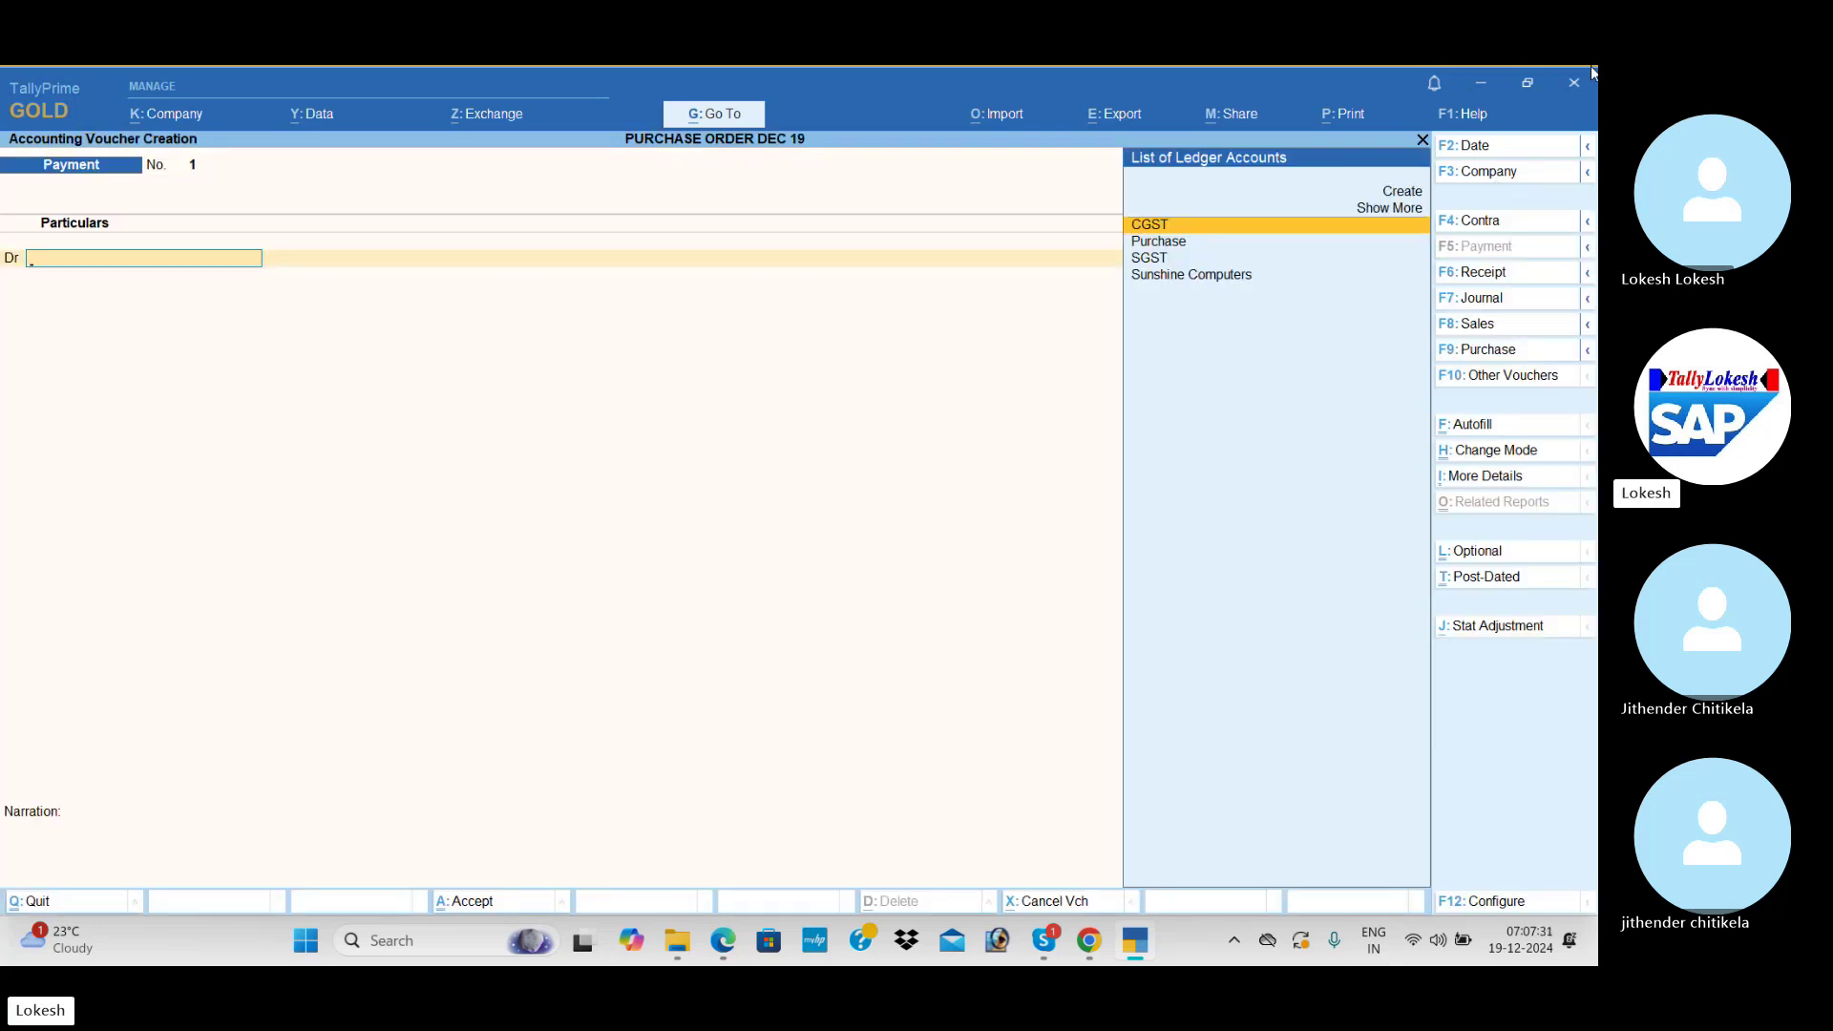
{"action": "left_click", "coordinate": [1515, 382]}
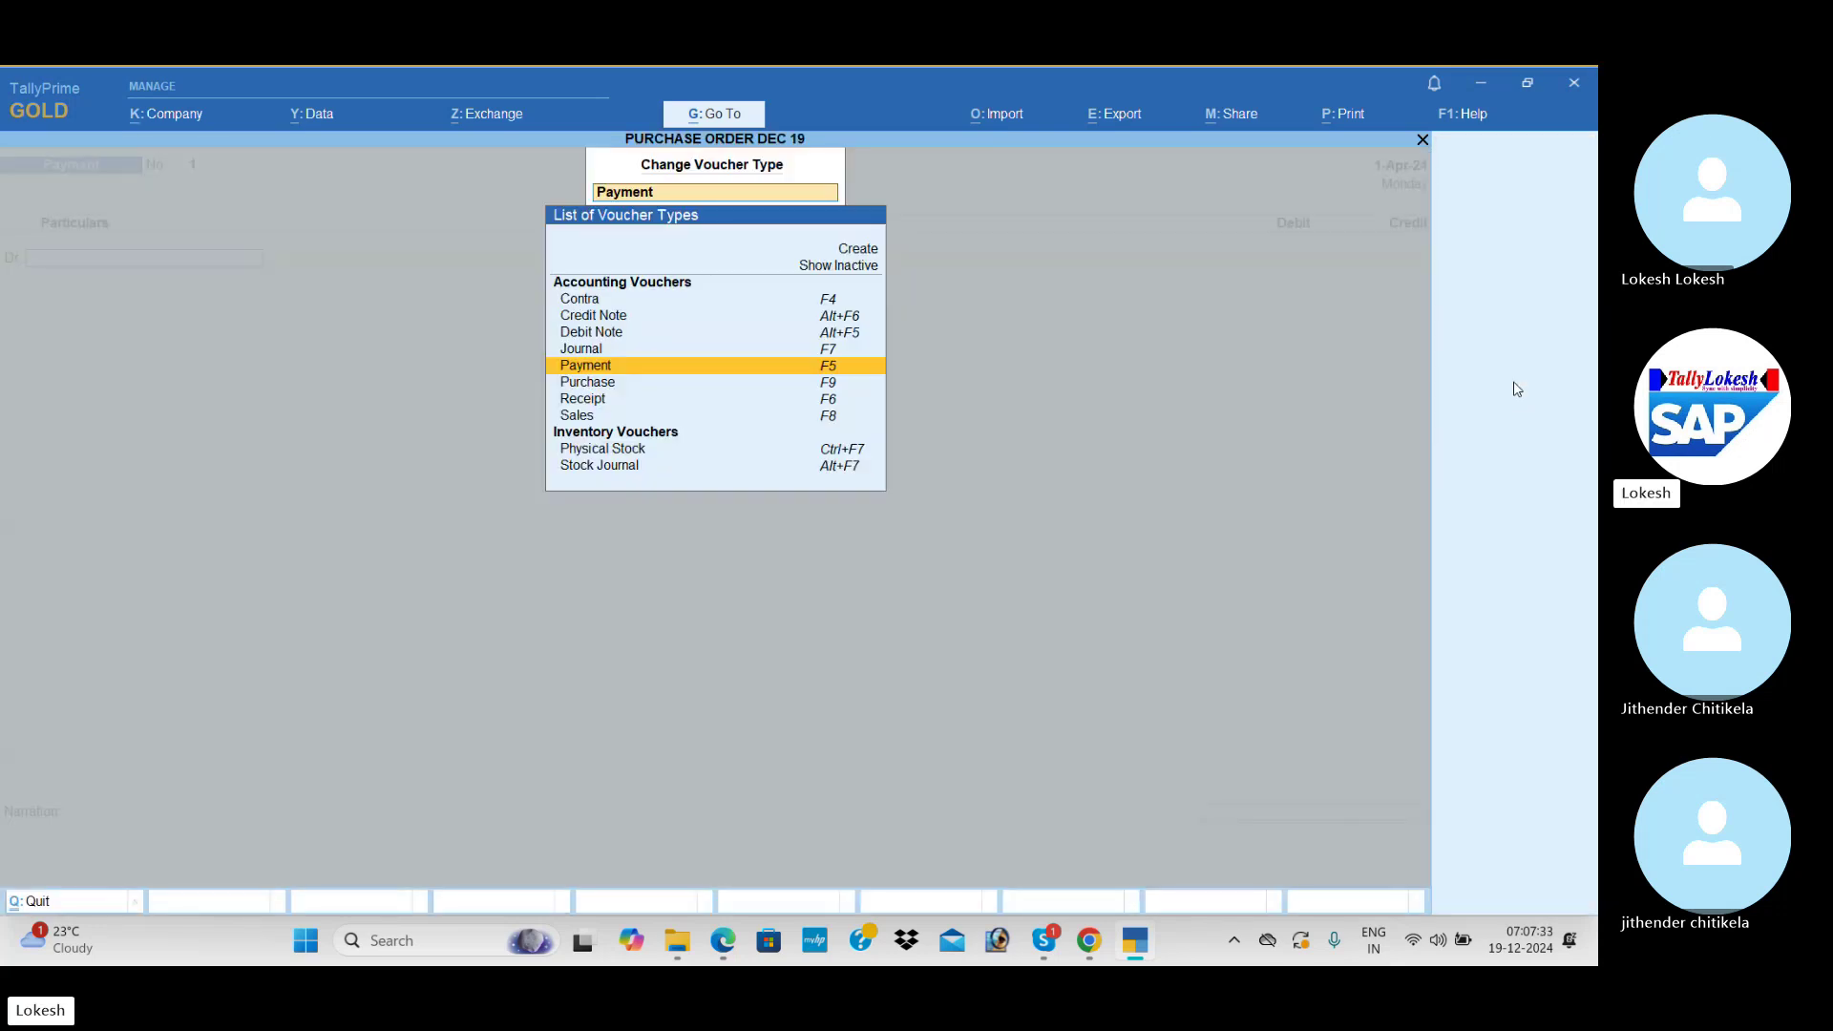
{"action": "key", "text": "Up"}
{"action": "key", "text": "Up"}
{"action": "key", "text": "Up"}
{"action": "key", "text": "Up"}
{"action": "key", "text": "Up"}
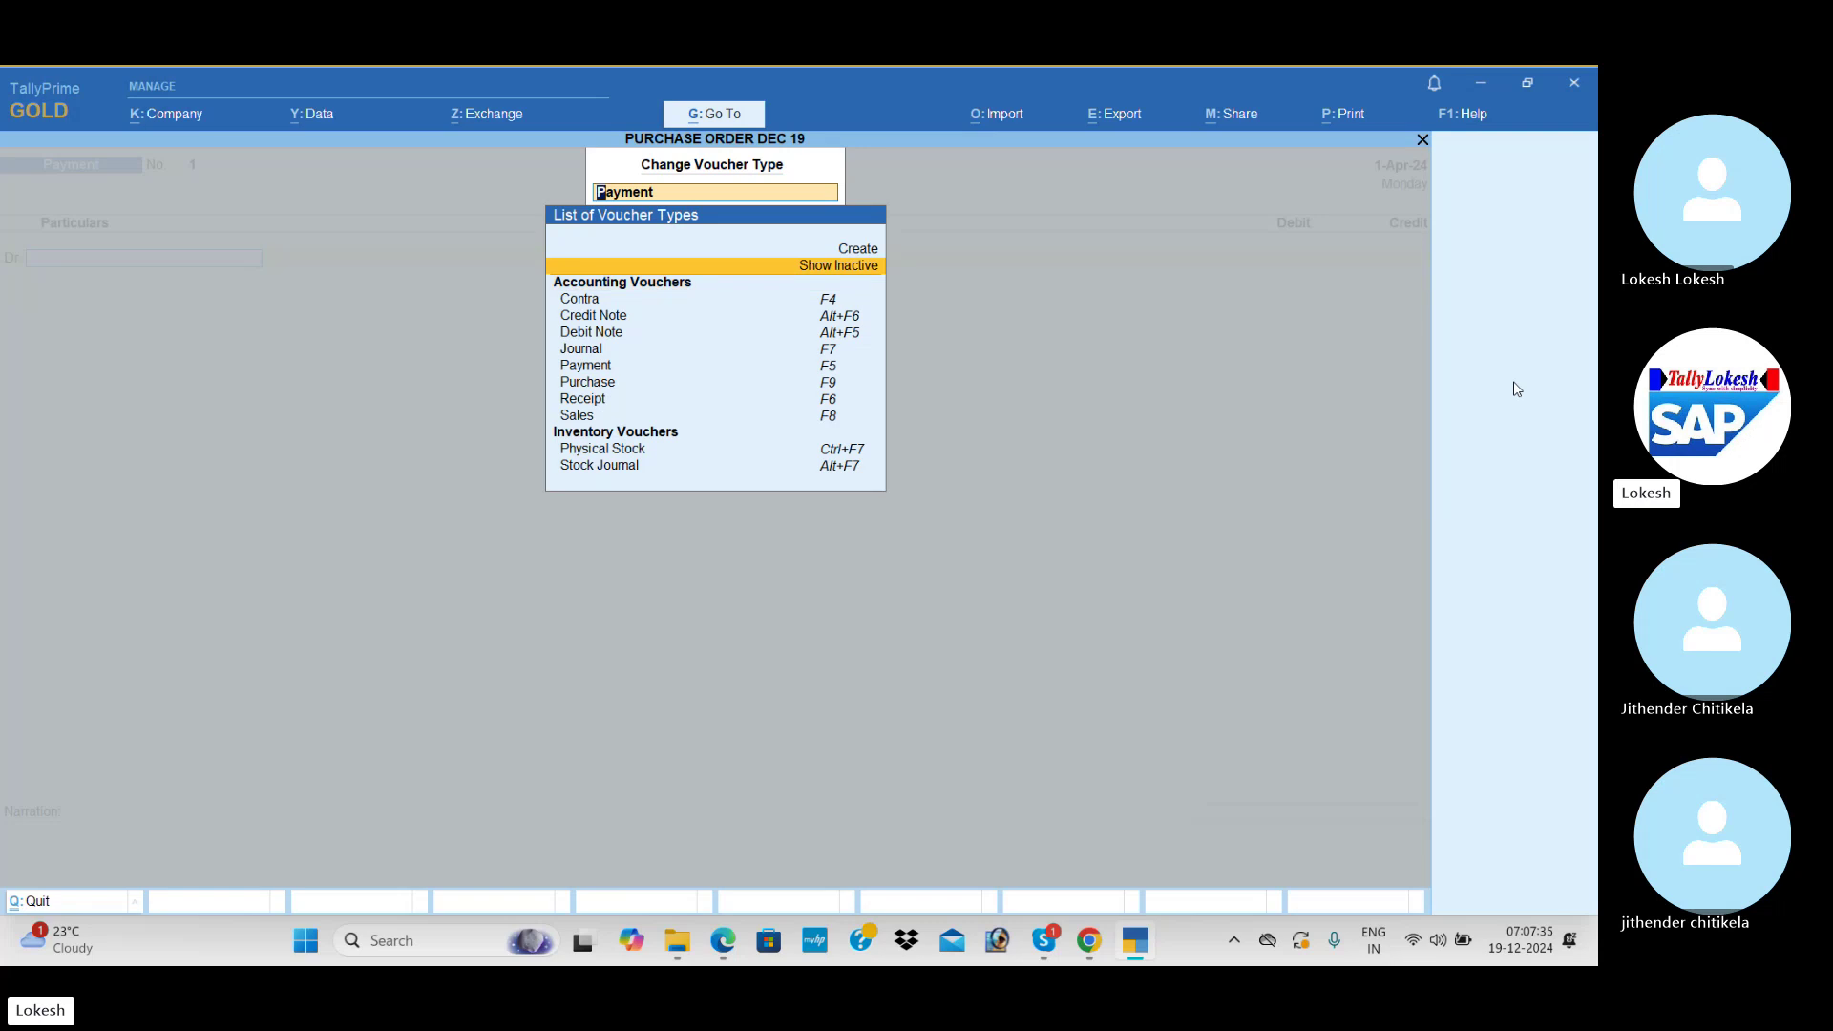
{"action": "key", "text": "Return"}
- Choose the Purchase Order voucher type and activate it
{"action": "key", "text": "Down"}
{"action": "key", "text": "Down"}
{"action": "key", "text": "Down"}
{"action": "key", "text": "Down"}
{"action": "key", "text": "Down"}
{"action": "key", "text": "Down"}
{"action": "key", "text": "Down"}
{"action": "key", "text": "Down"}
{"action": "key", "text": "Down"}
{"action": "key", "text": "Down"}
{"action": "key", "text": "Down"}
{"action": "key", "text": "Down"}
{"action": "key", "text": "Down"}
{"action": "key", "text": "Down"}
{"action": "key", "text": "Down"}
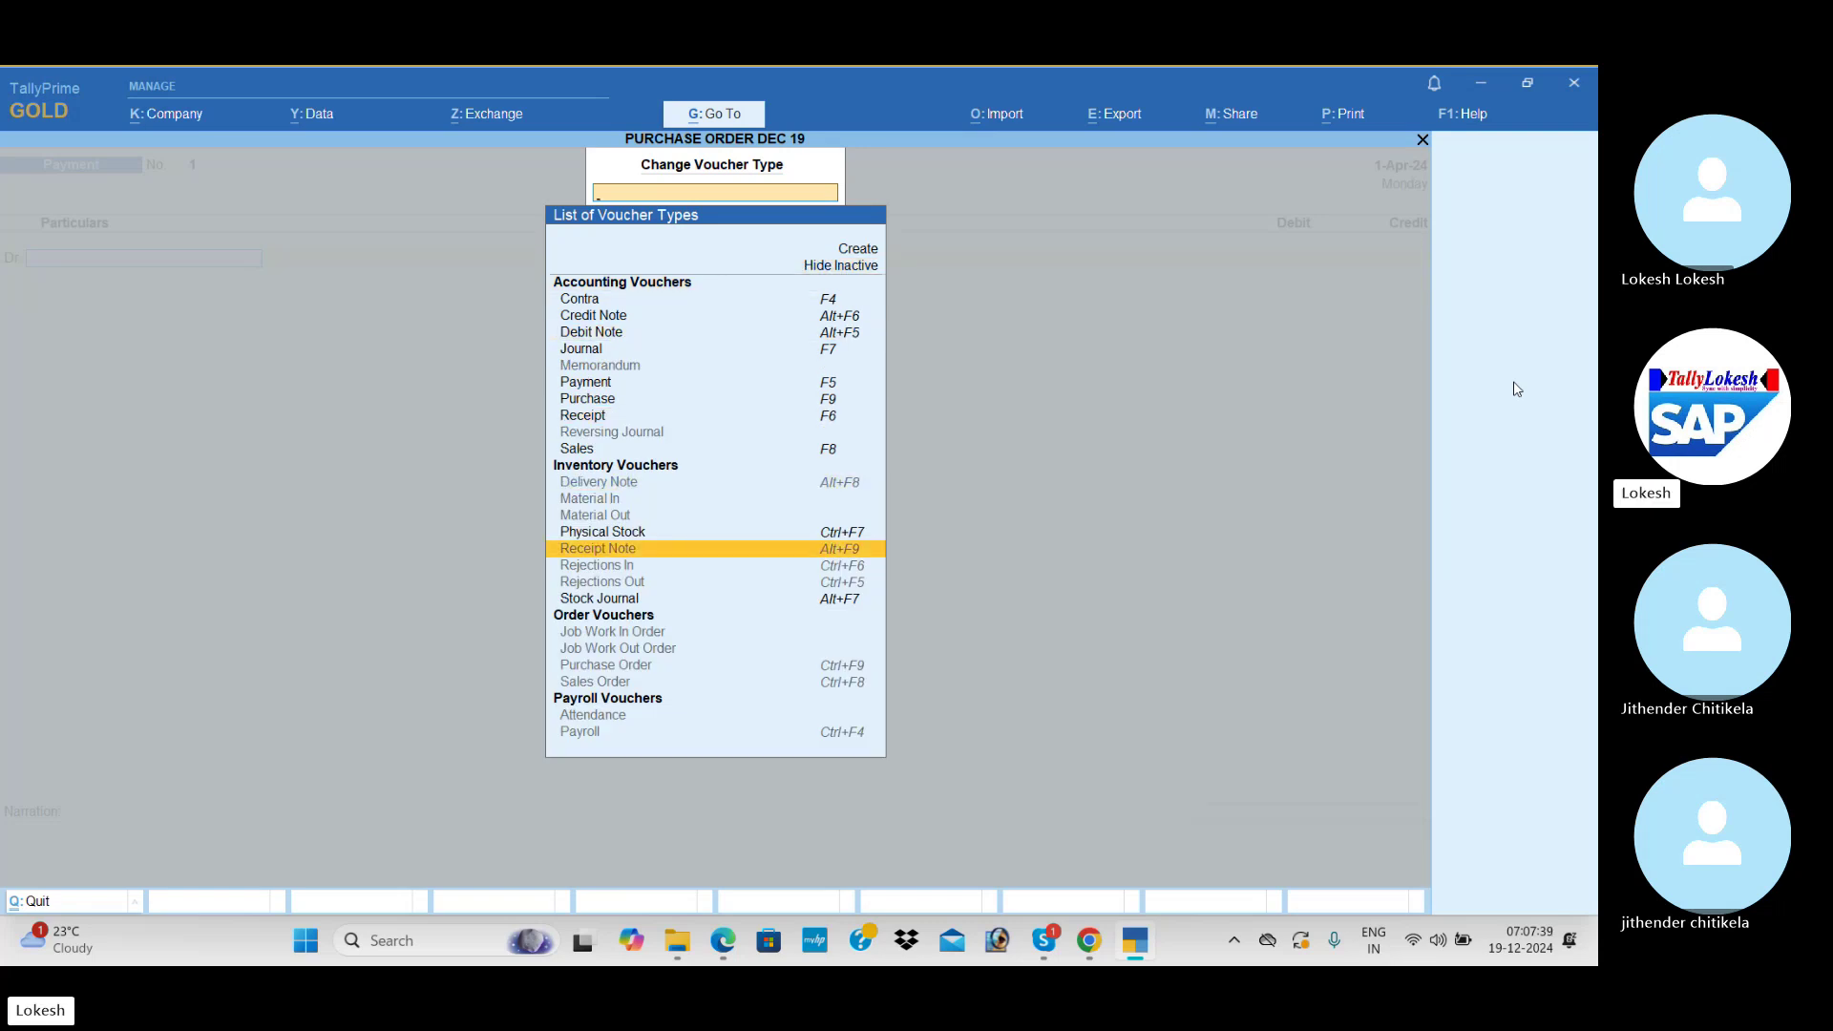
{"action": "key", "text": "Down"}
{"action": "key", "text": "Down"}
{"action": "key", "text": "Down"}
{"action": "key", "text": "Down"}
{"action": "key", "text": "Down"}
{"action": "key", "text": "Down"}
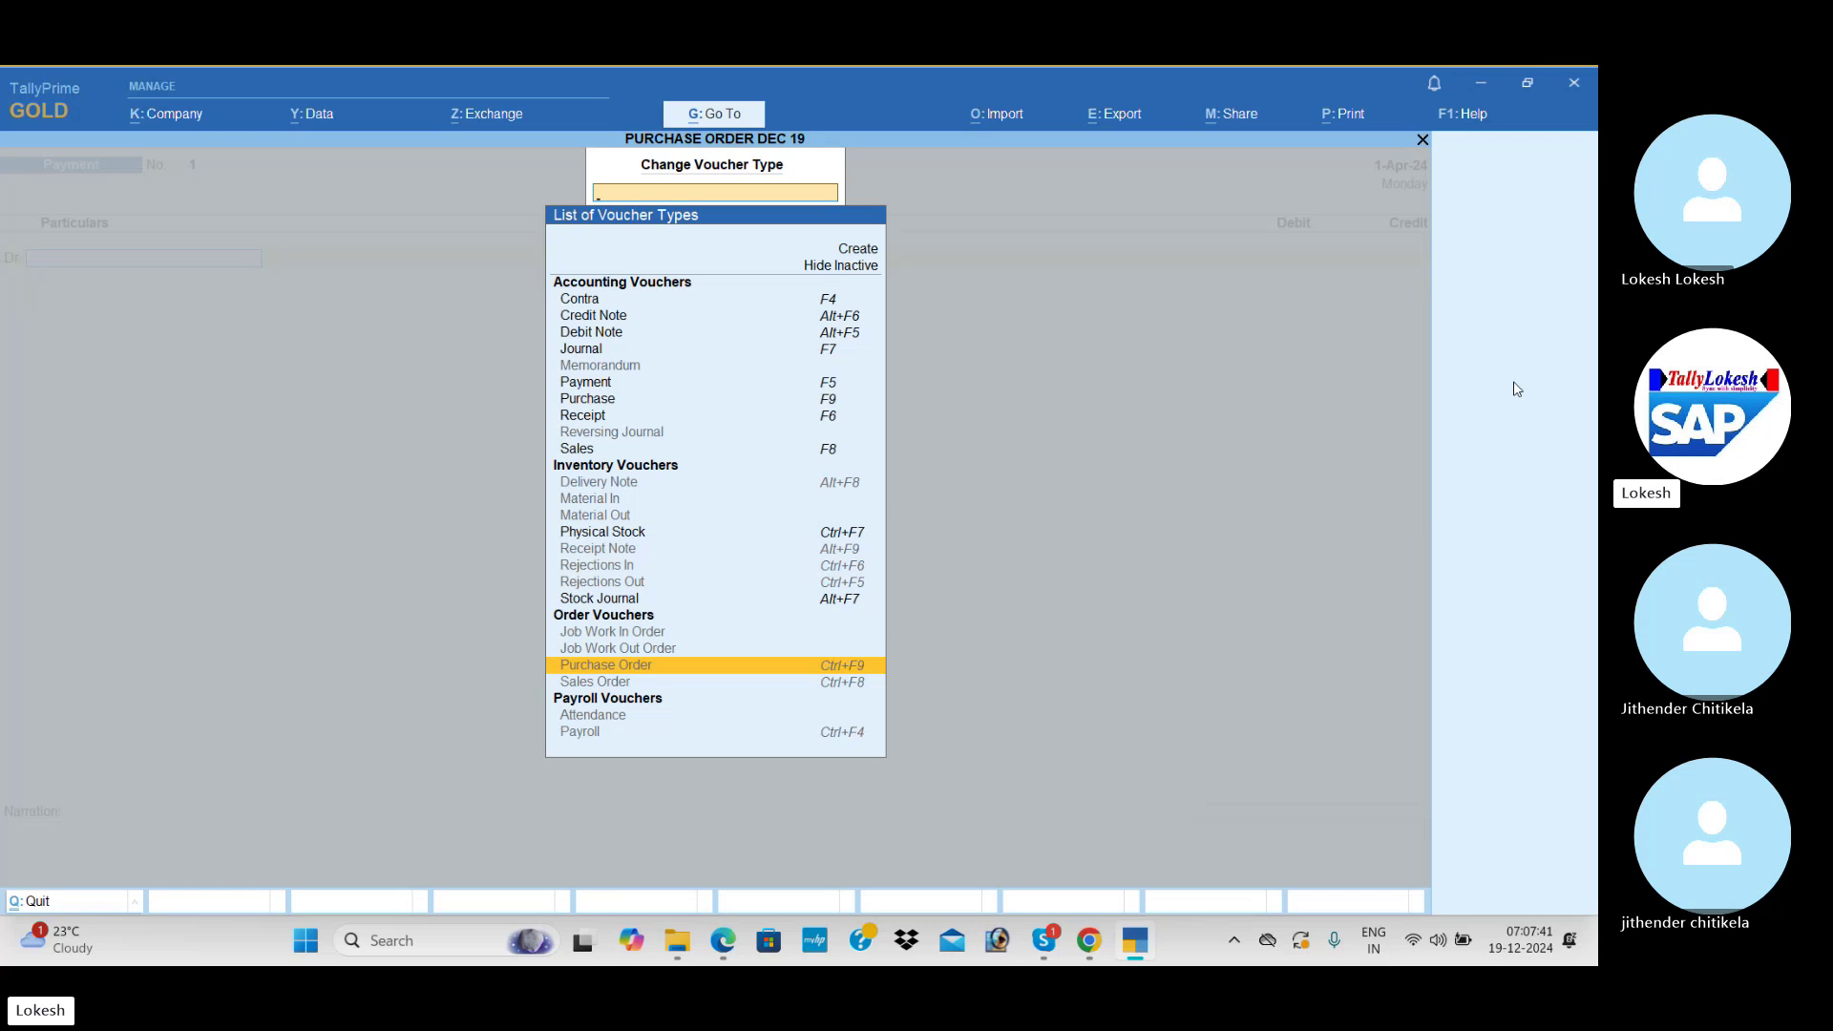
{"action": "key", "text": "Return"}
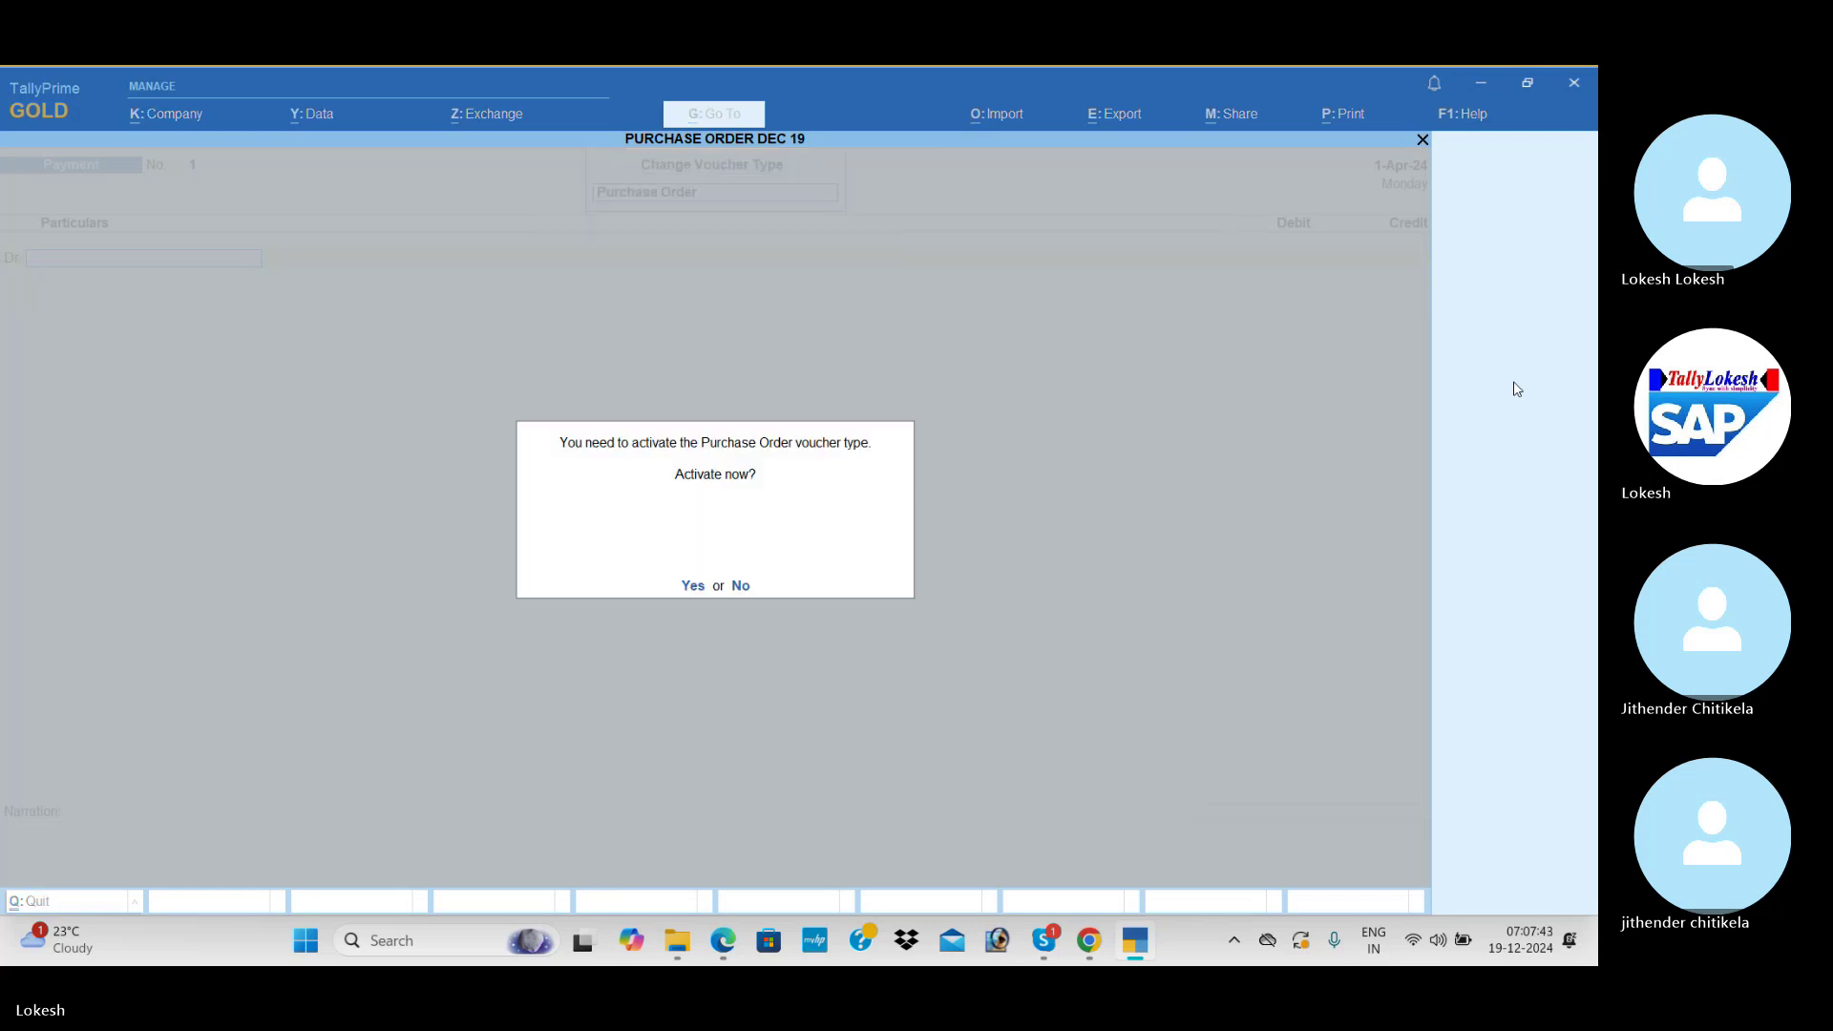
{"action": "type", "text": "y"}
- Select Sunshine Computers as the purchase order's party account and accept its party details as they are
{"action": "type", "text": "S"}
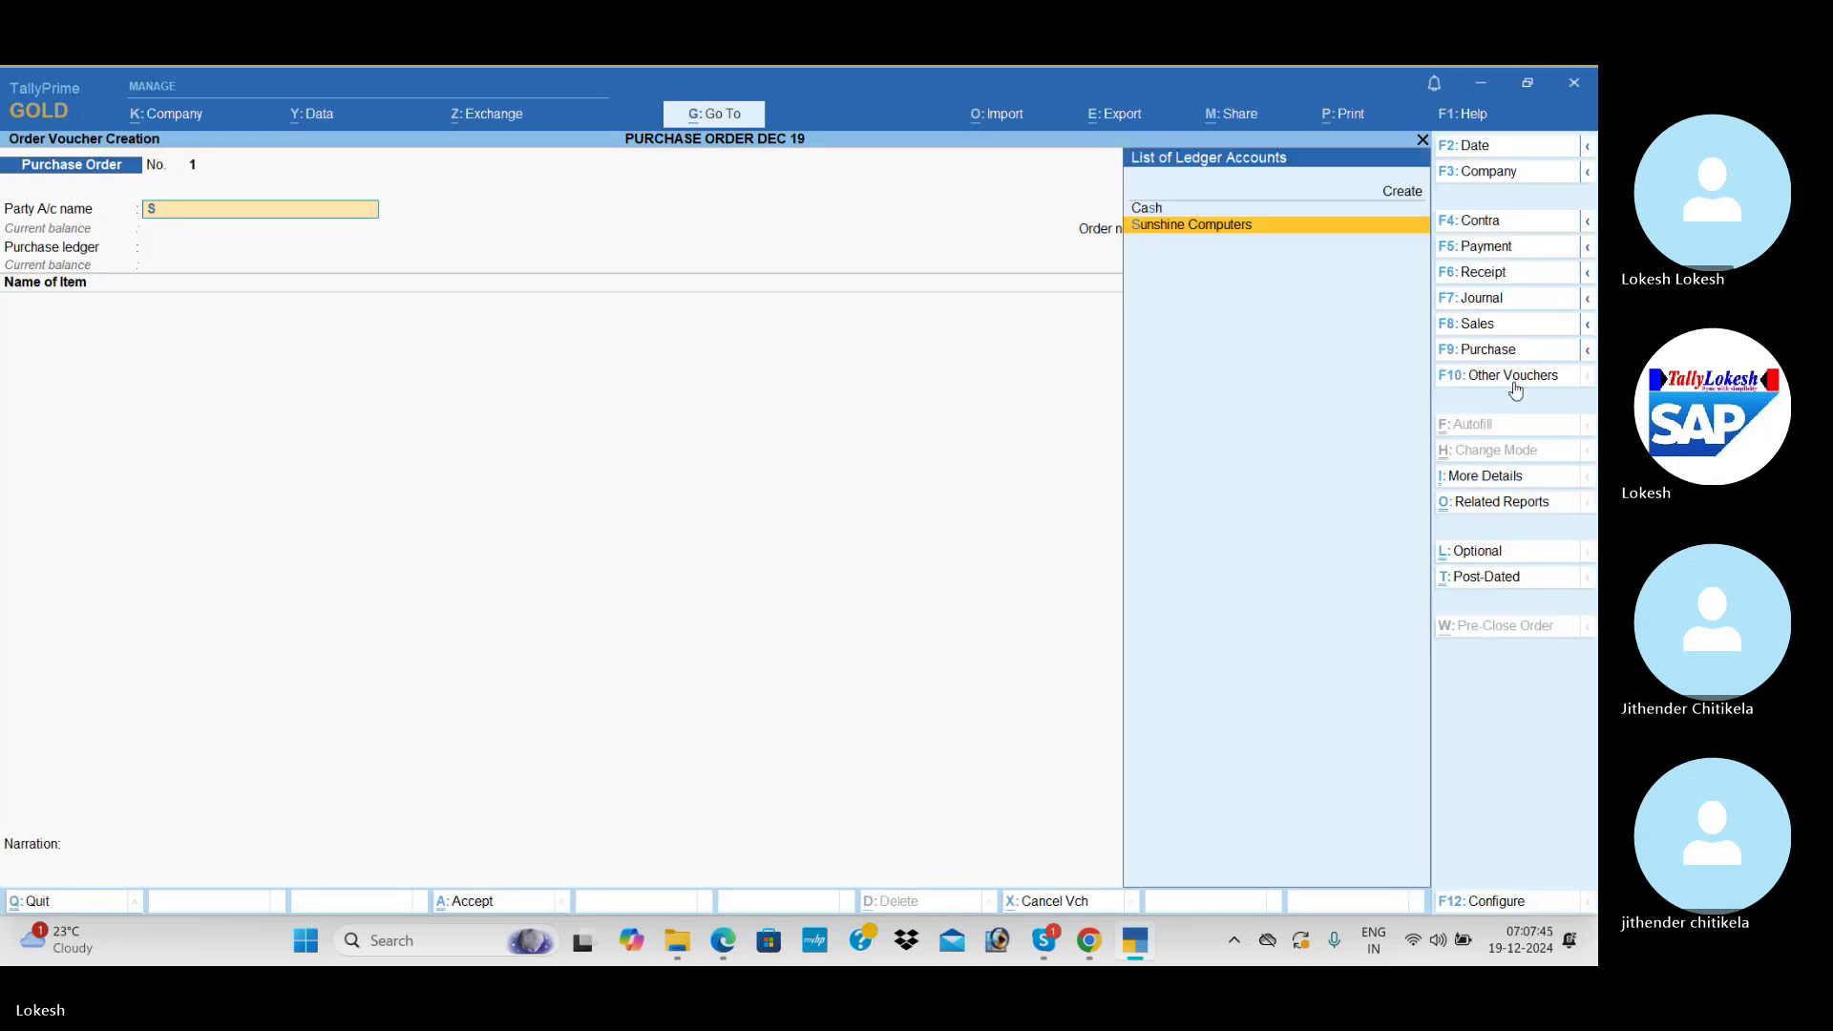
{"action": "key", "text": "Return"}
{"action": "key", "text": "Return"}
{"action": "key", "text": "Return"}
{"action": "key", "text": "Return"}
{"action": "key", "text": "Return"}
{"action": "key", "text": "Return"}
{"action": "key", "text": "Return"}
{"action": "key", "text": "Return"}
{"action": "key", "text": "Return"}
{"action": "key", "text": "Return"}
{"action": "key", "text": "Return"}
{"action": "key", "text": "Return"}
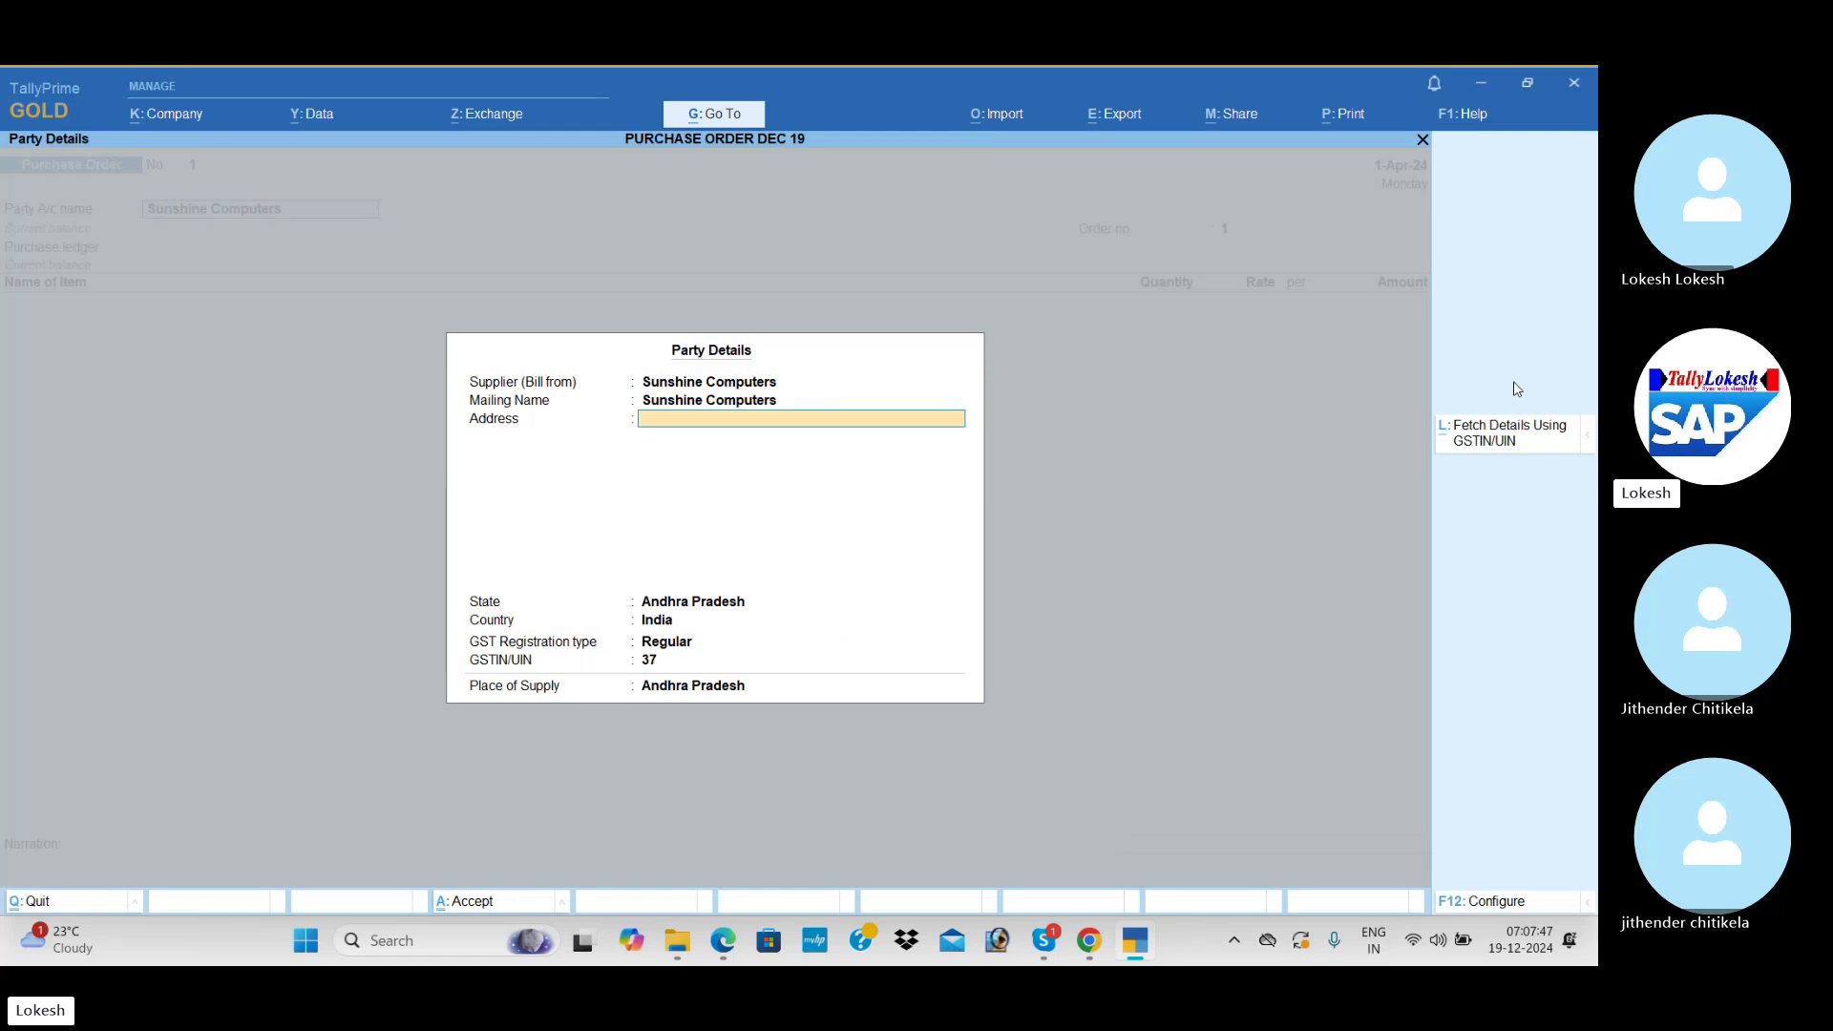
{"action": "key", "text": "Return"}
{"action": "key", "text": "Return"}
{"action": "key", "text": "Return"}
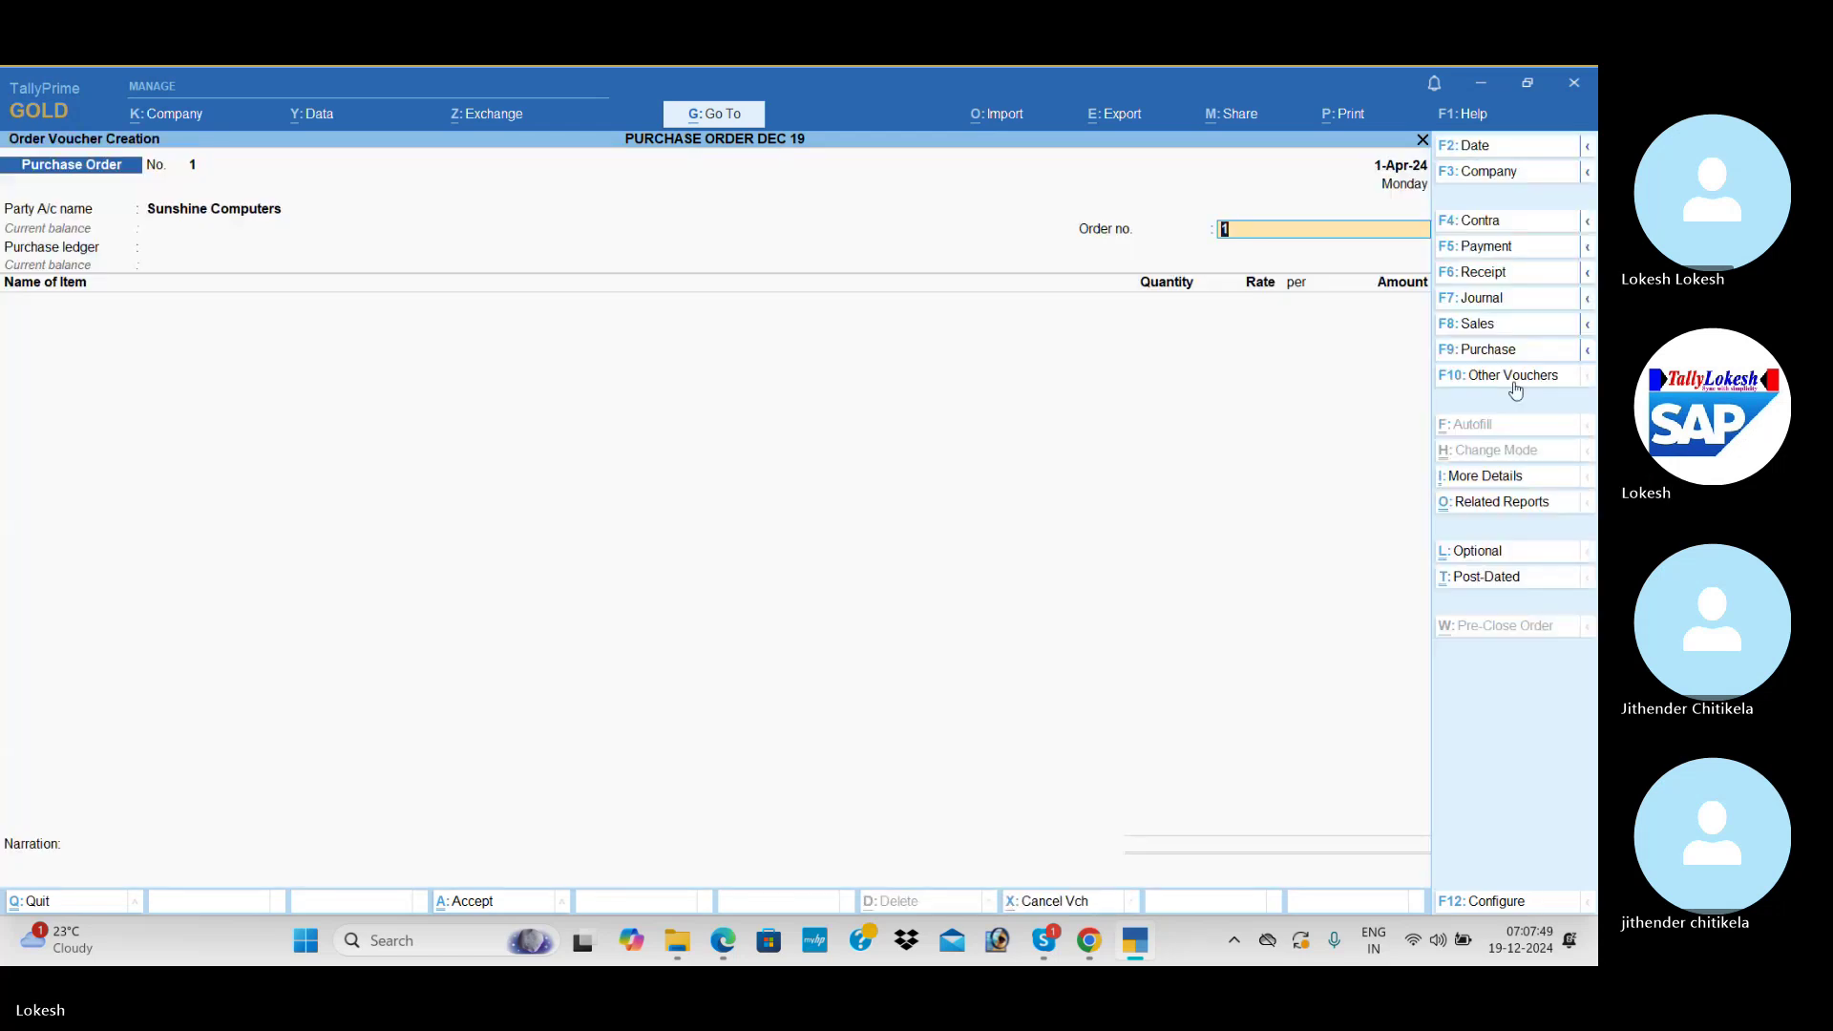
{"action": "type", "text": "s"}
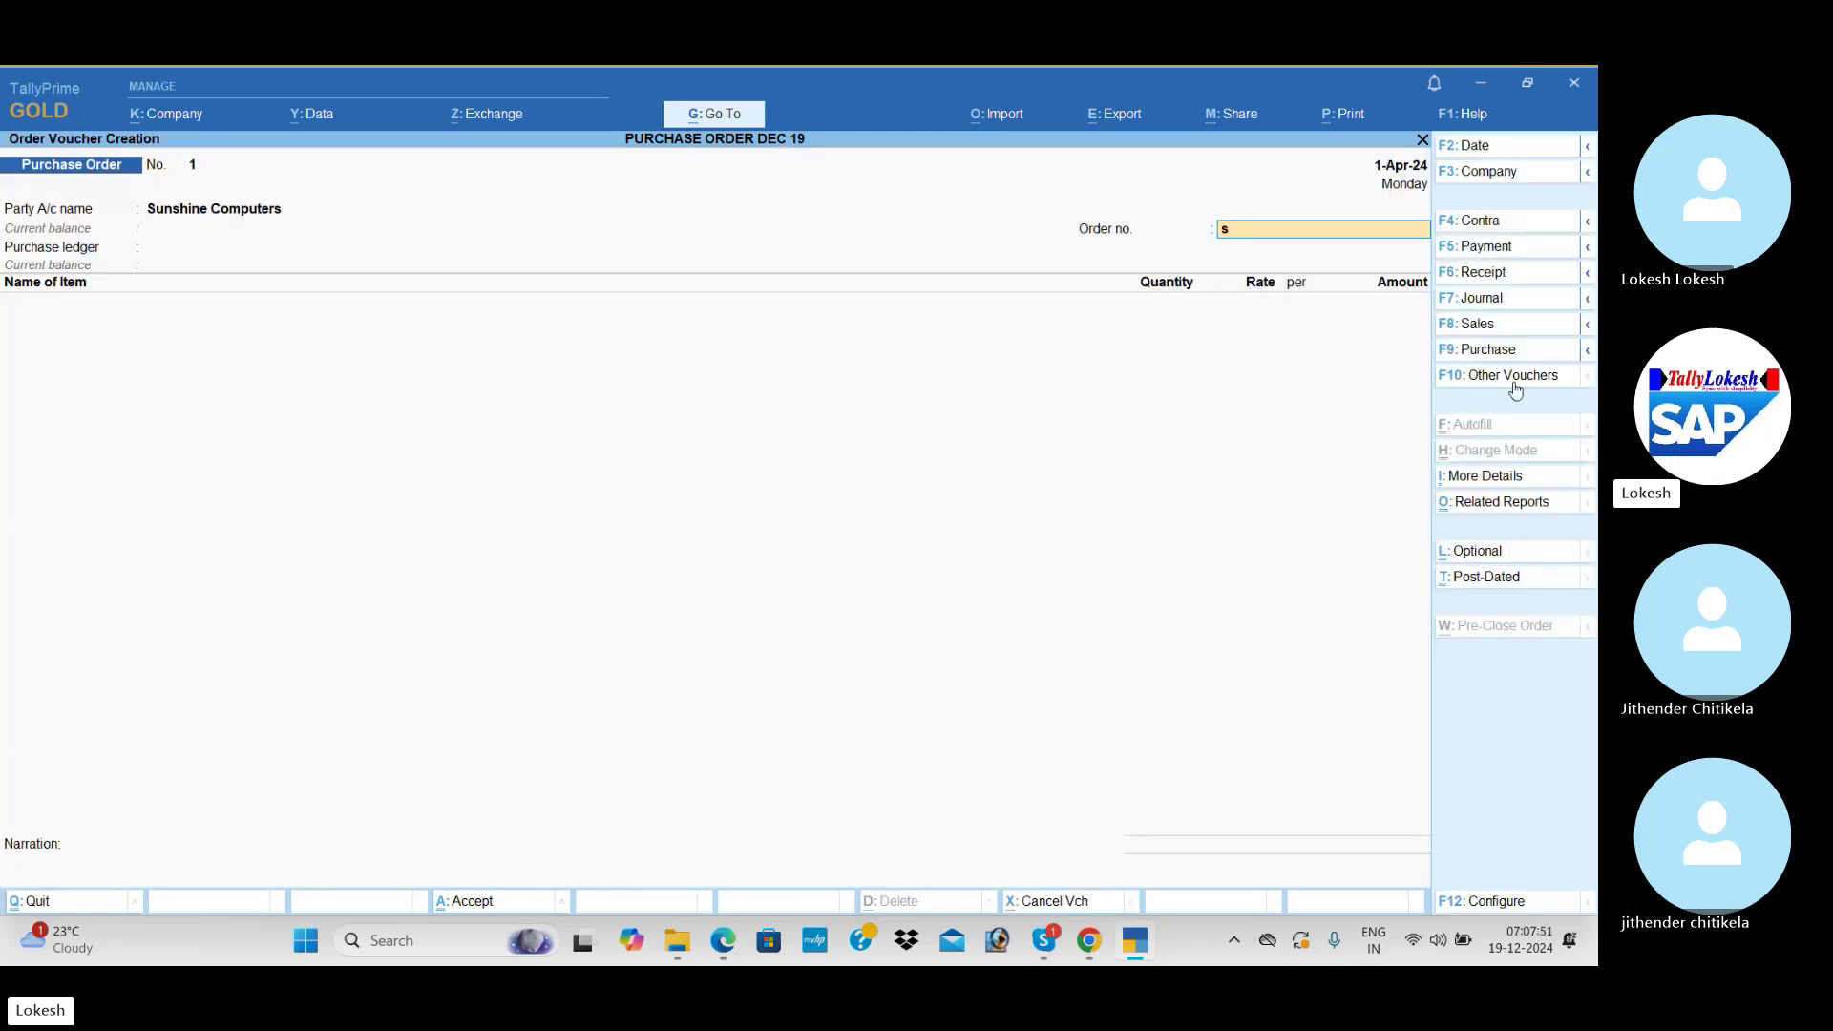
{"action": "type", "text": "s"}
{"action": "key", "text": "BackSpace"}
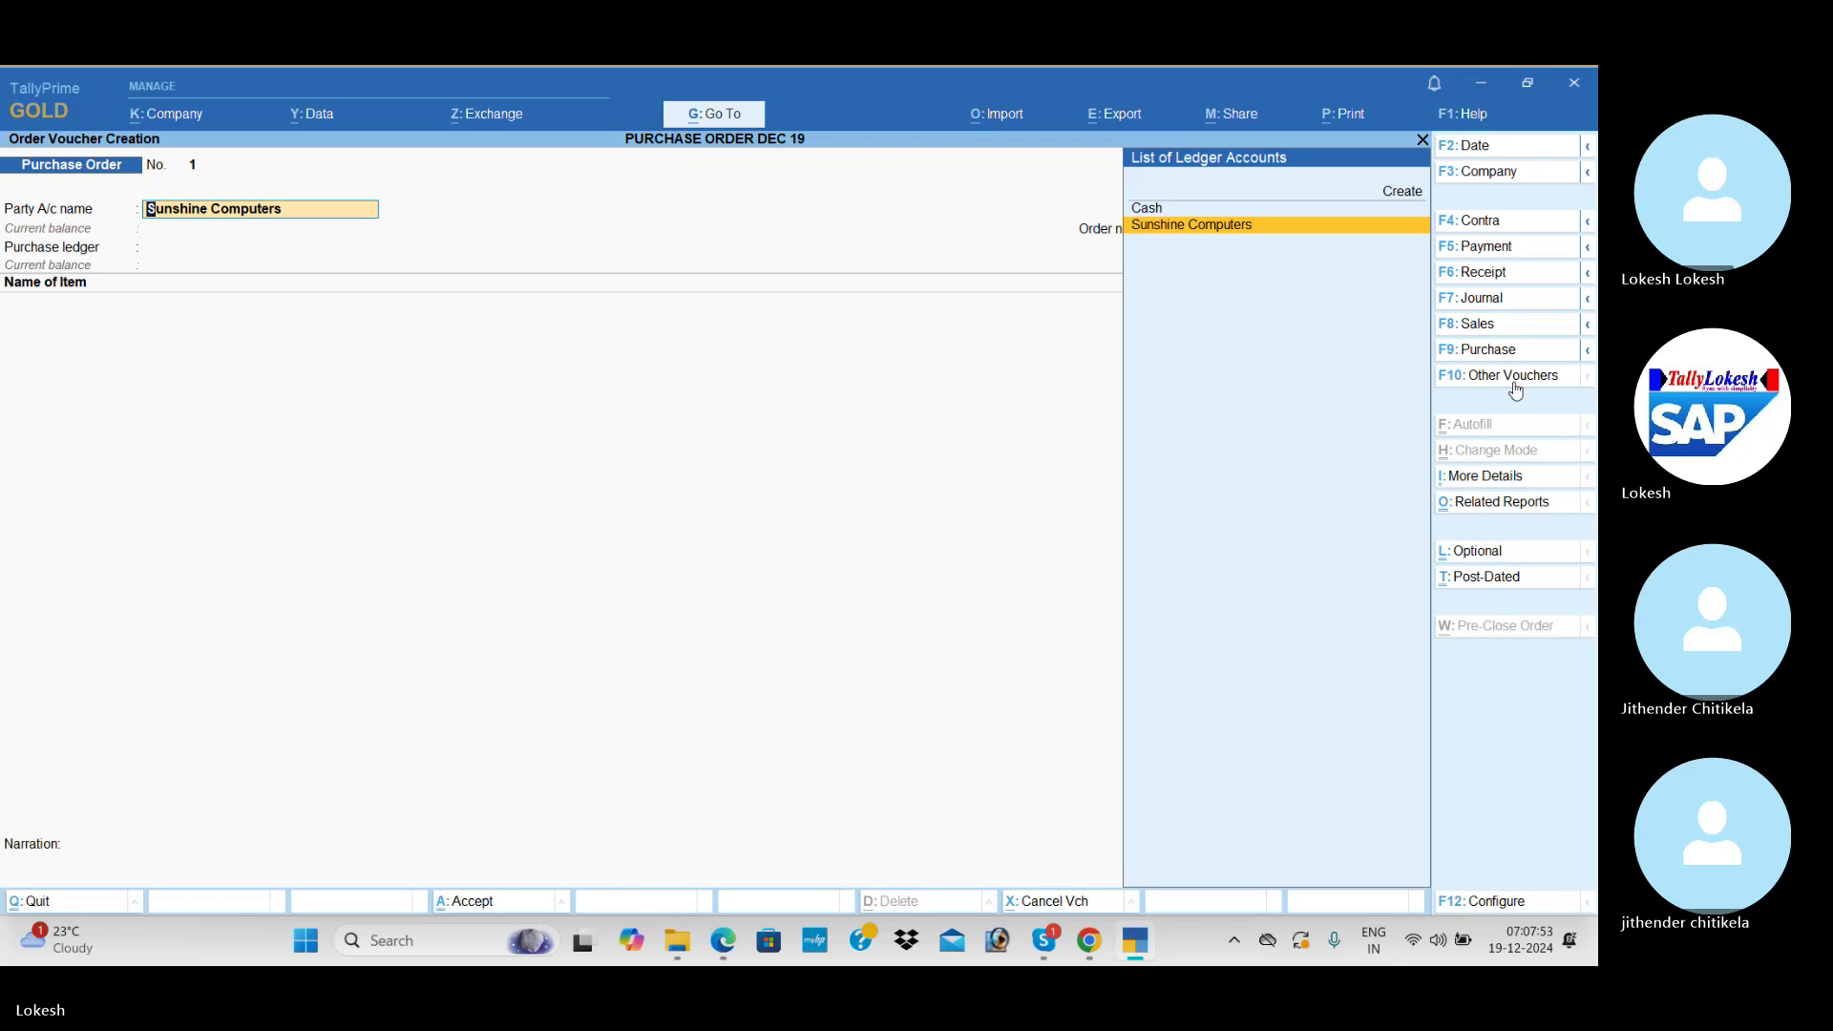
{"action": "key", "text": "Return"}
{"action": "key", "text": "Return"}
{"action": "key", "text": "Return"}
{"action": "key", "text": "Return"}
{"action": "key", "text": "Return"}
{"action": "key", "text": "Return"}
{"action": "key", "text": "Return"}
{"action": "key", "text": "Return"}
{"action": "key", "text": "Return"}
{"action": "key", "text": "Return"}
{"action": "key", "text": "Return"}
{"action": "key", "text": "Return"}
{"action": "key", "text": "Return"}
{"action": "key", "text": "Return"}
{"action": "key", "text": "Return"}
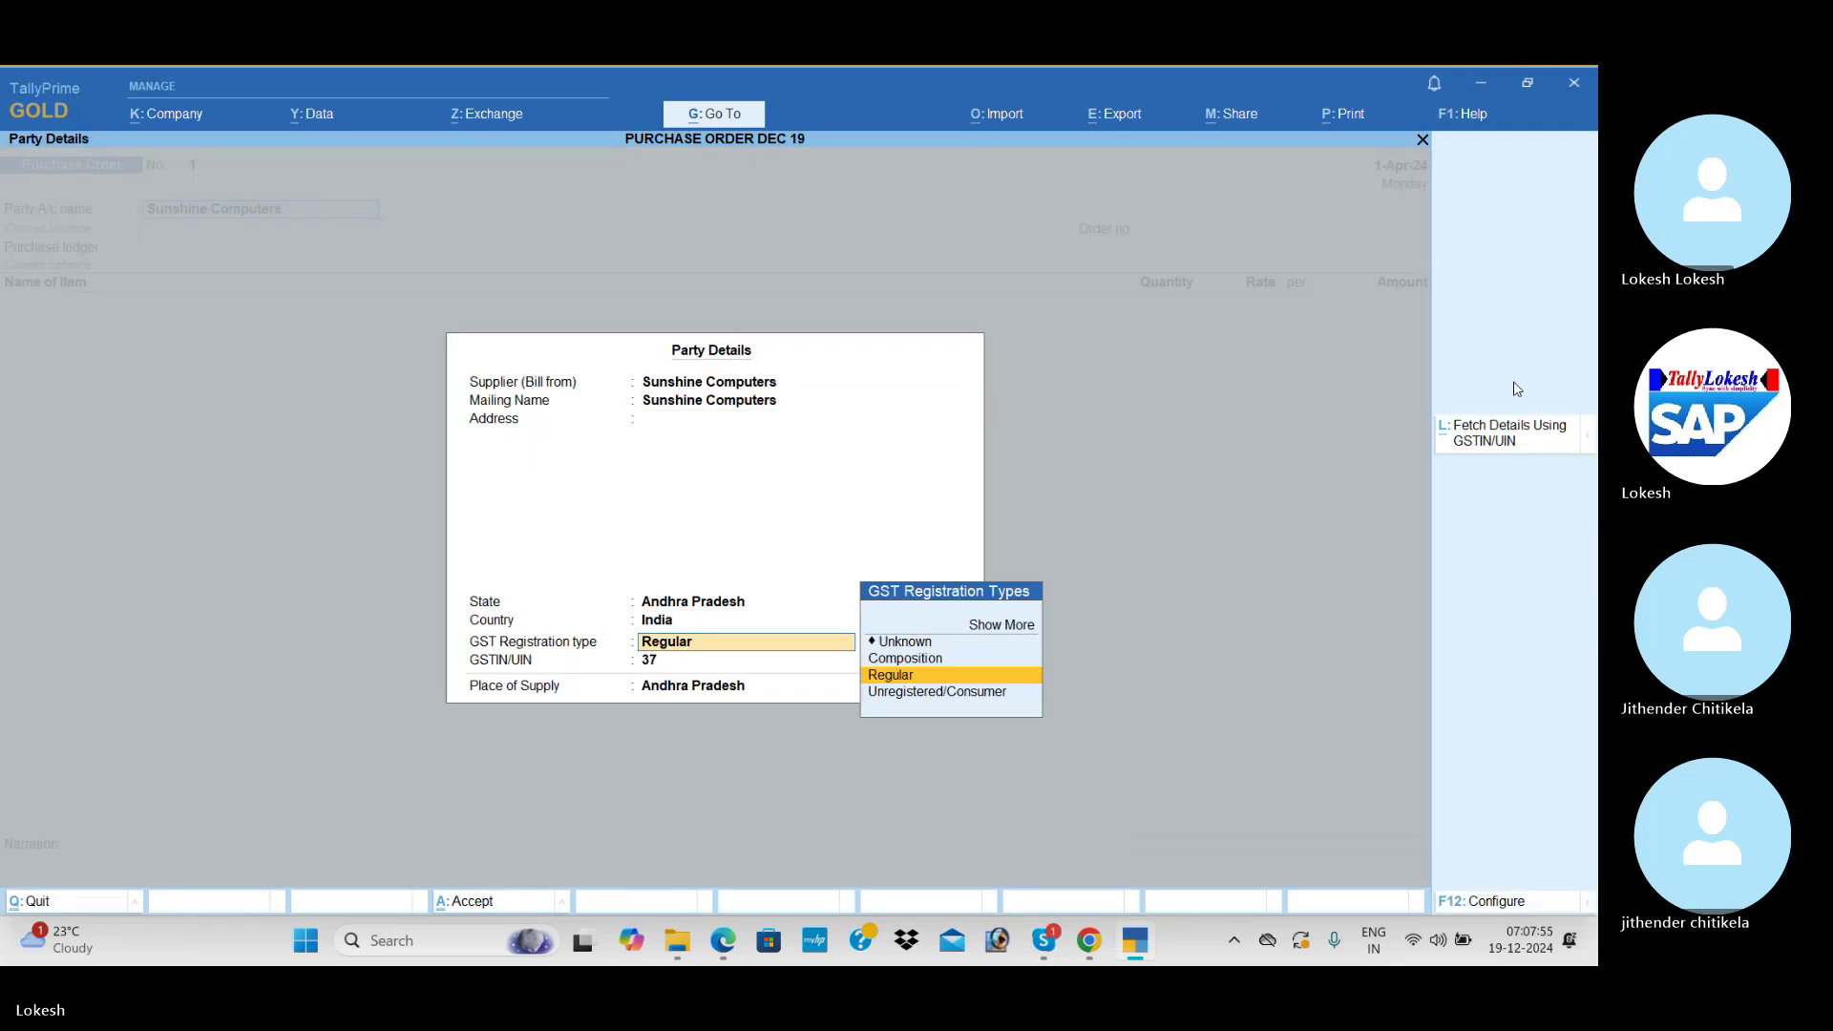
{"action": "key", "text": "Return"}
{"action": "key", "text": "Return"}
{"action": "key", "text": "Return"}
- Enter the order number given in the PDF and choose Purchase as the purchase ledger
{"action": "type", "text": "SS"}
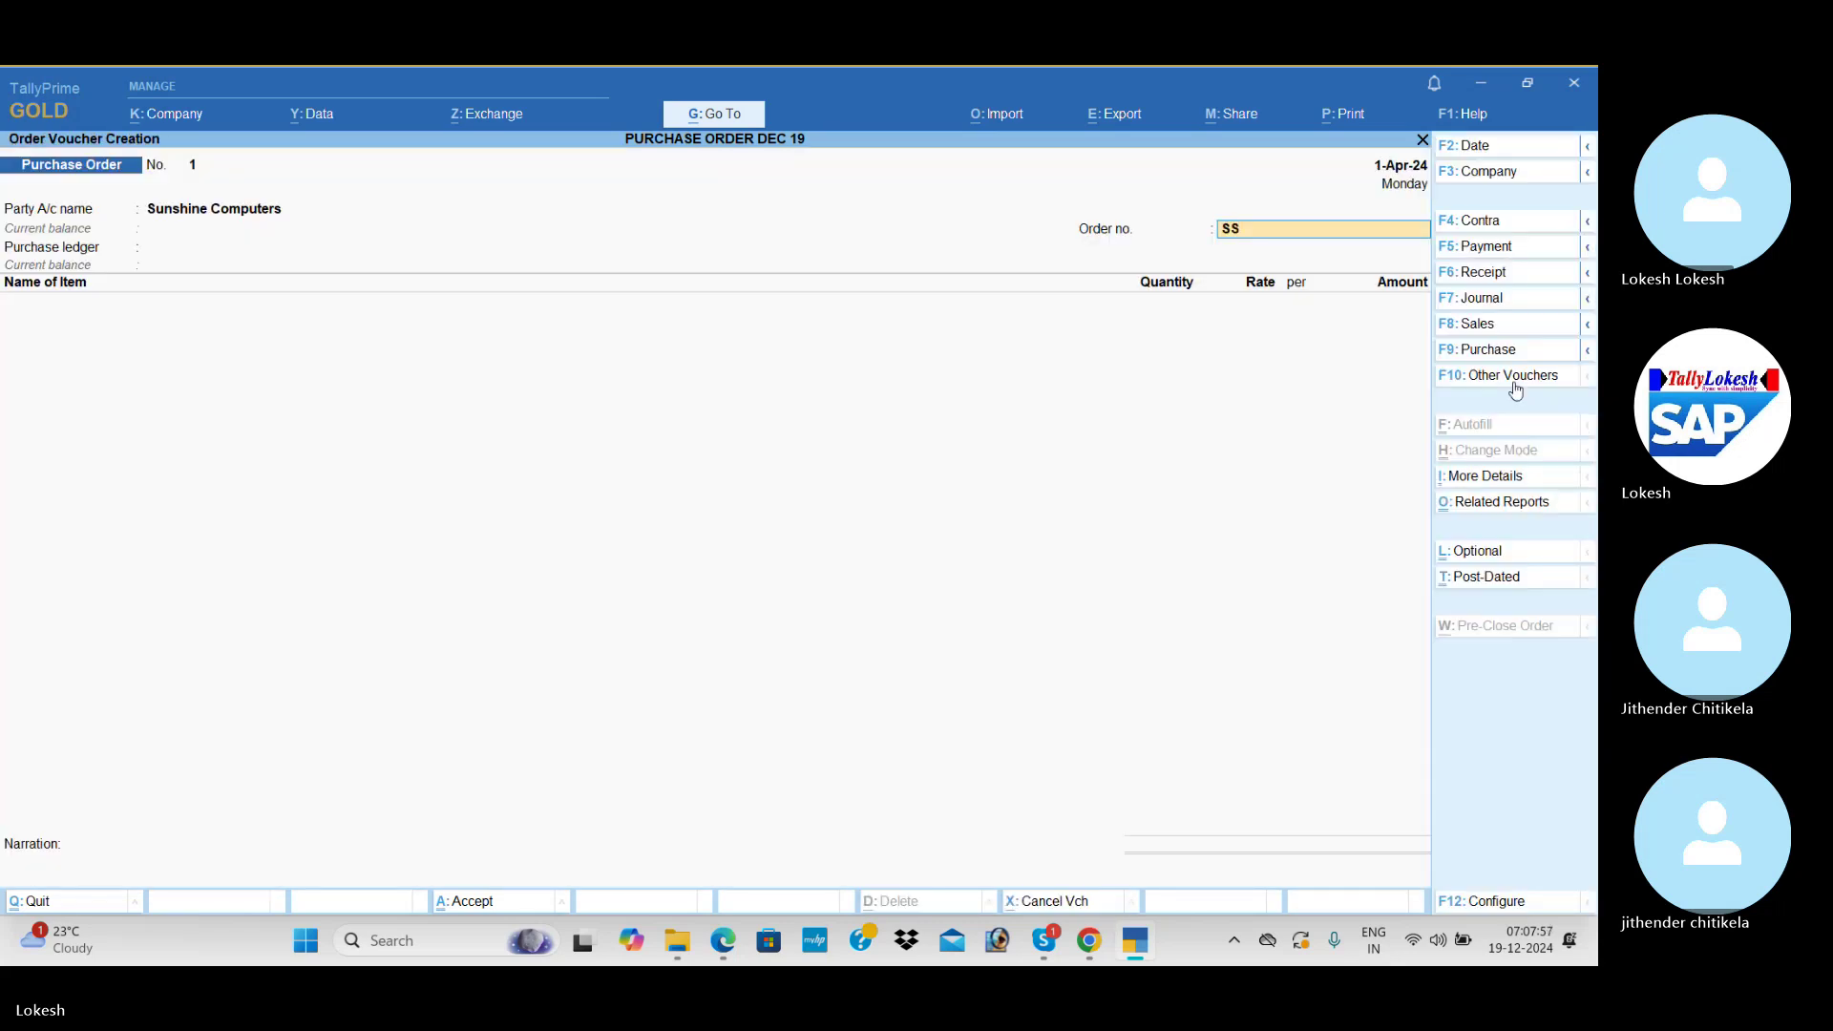
{"action": "type", "text": "*"}
{"action": "key", "text": "BackSpace"}
{"action": "type", "text": "-"}
{"action": "key", "text": "alt"}
{"action": "key", "text": "alt+Tab"}
{"action": "key", "text": "alt+Tab"}
{"action": "type", "text": "001"}
{"action": "key", "text": "Return"}
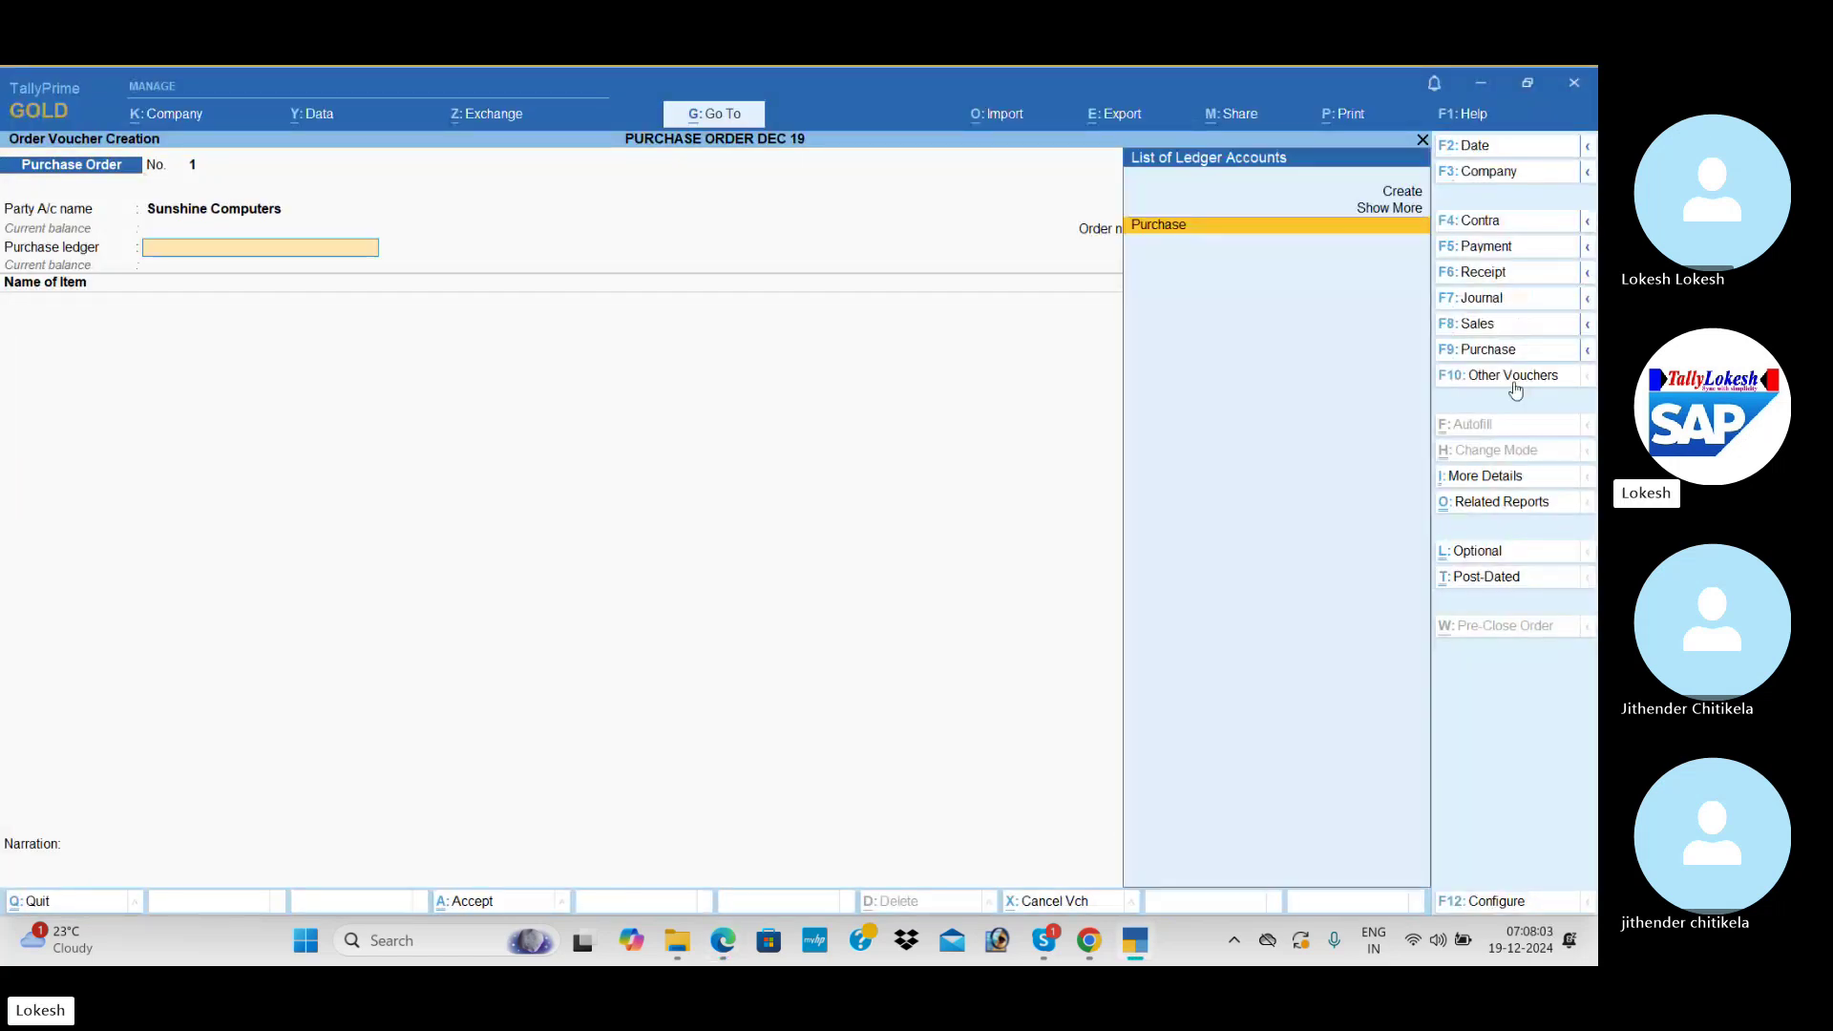
{"action": "key", "text": "Return"}
- Add the Monitor item due on 1-Apr-24 with a quantity of 100 nos, checking the quantity in the PDF
{"action": "type", "text": "M"}
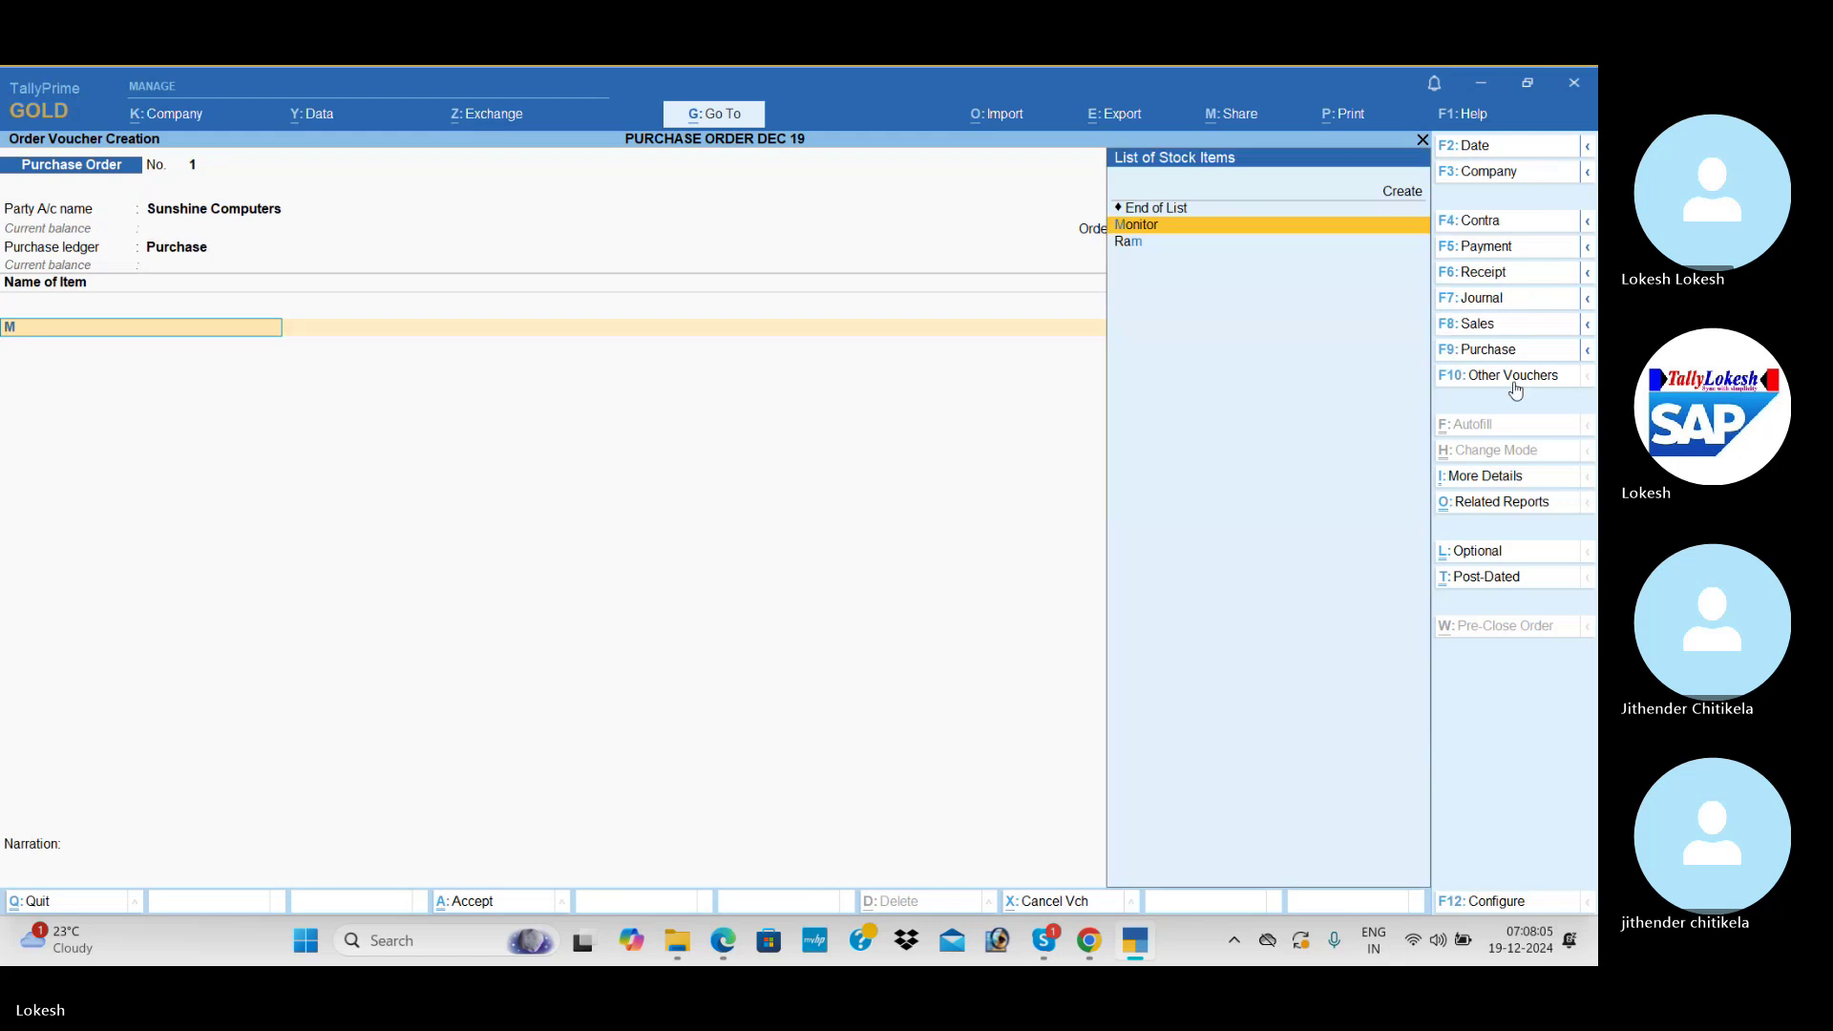
{"action": "key", "text": "Return"}
{"action": "key", "text": "Return"}
{"action": "key", "text": "alt+Tab"}
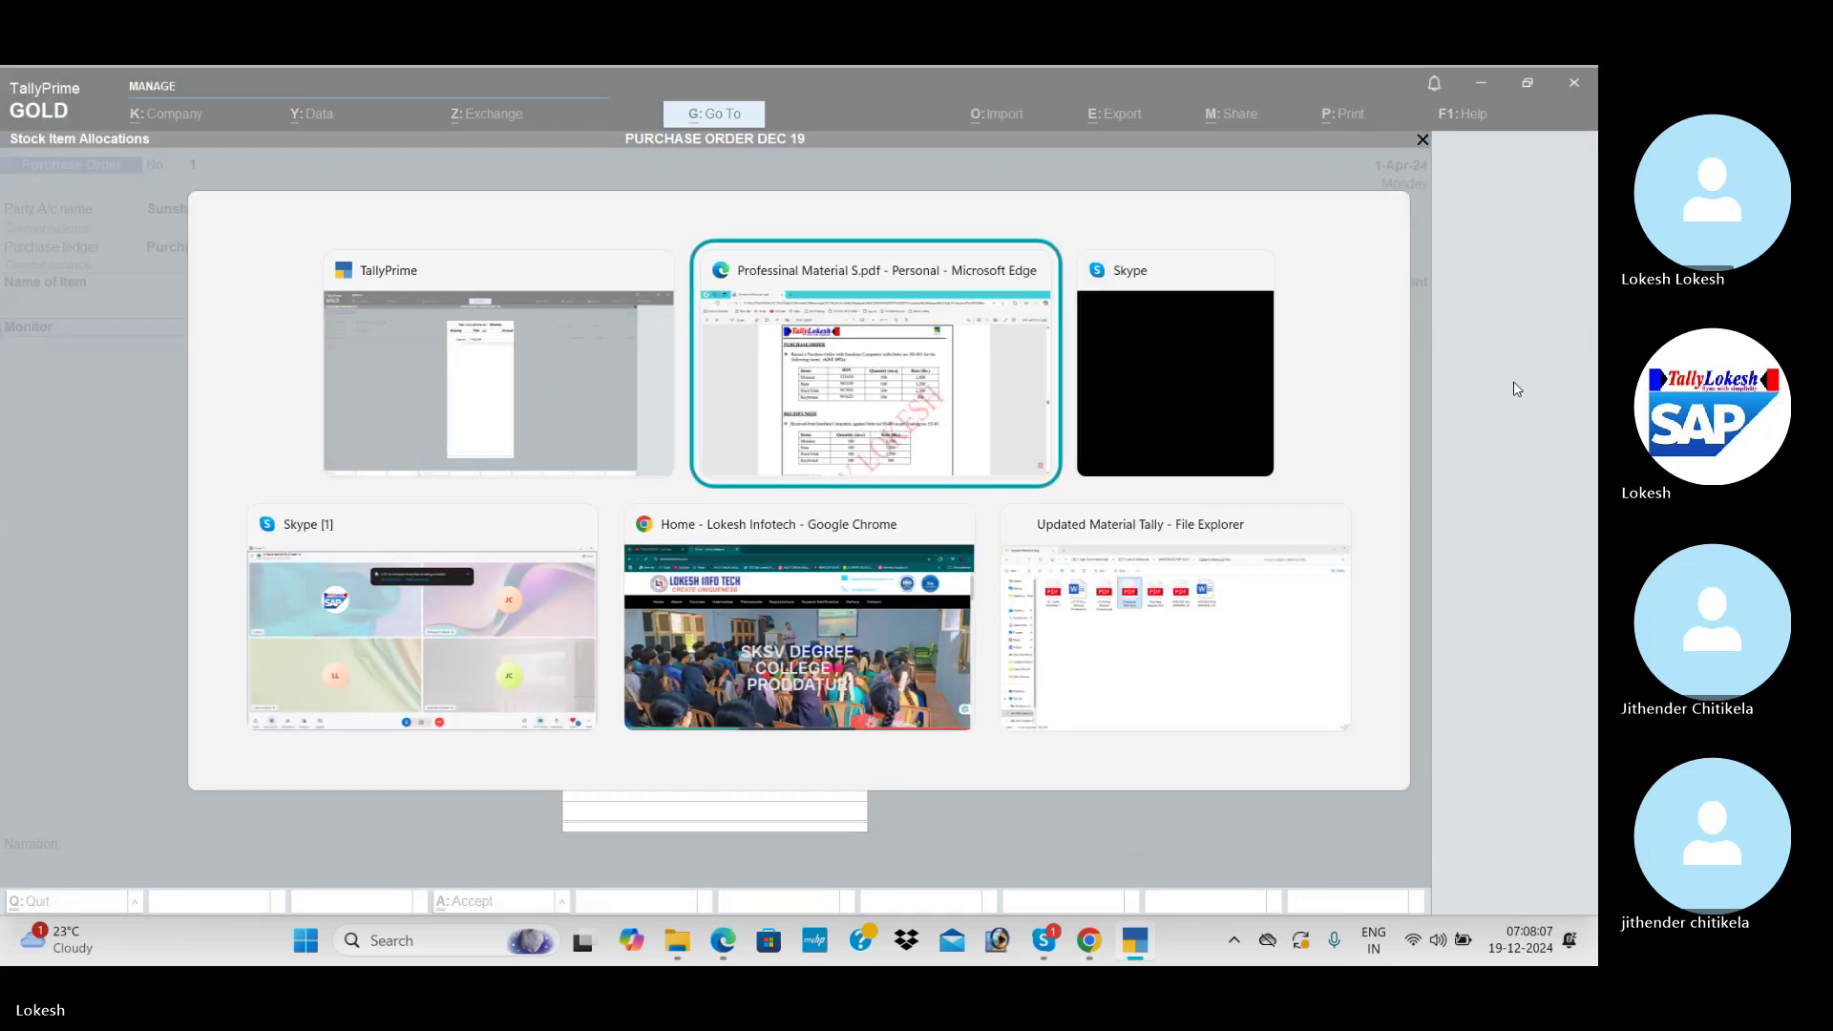
{"action": "key", "text": "alt+Tab"}
{"action": "type", "text": "100"}
{"action": "key", "text": "Return"}
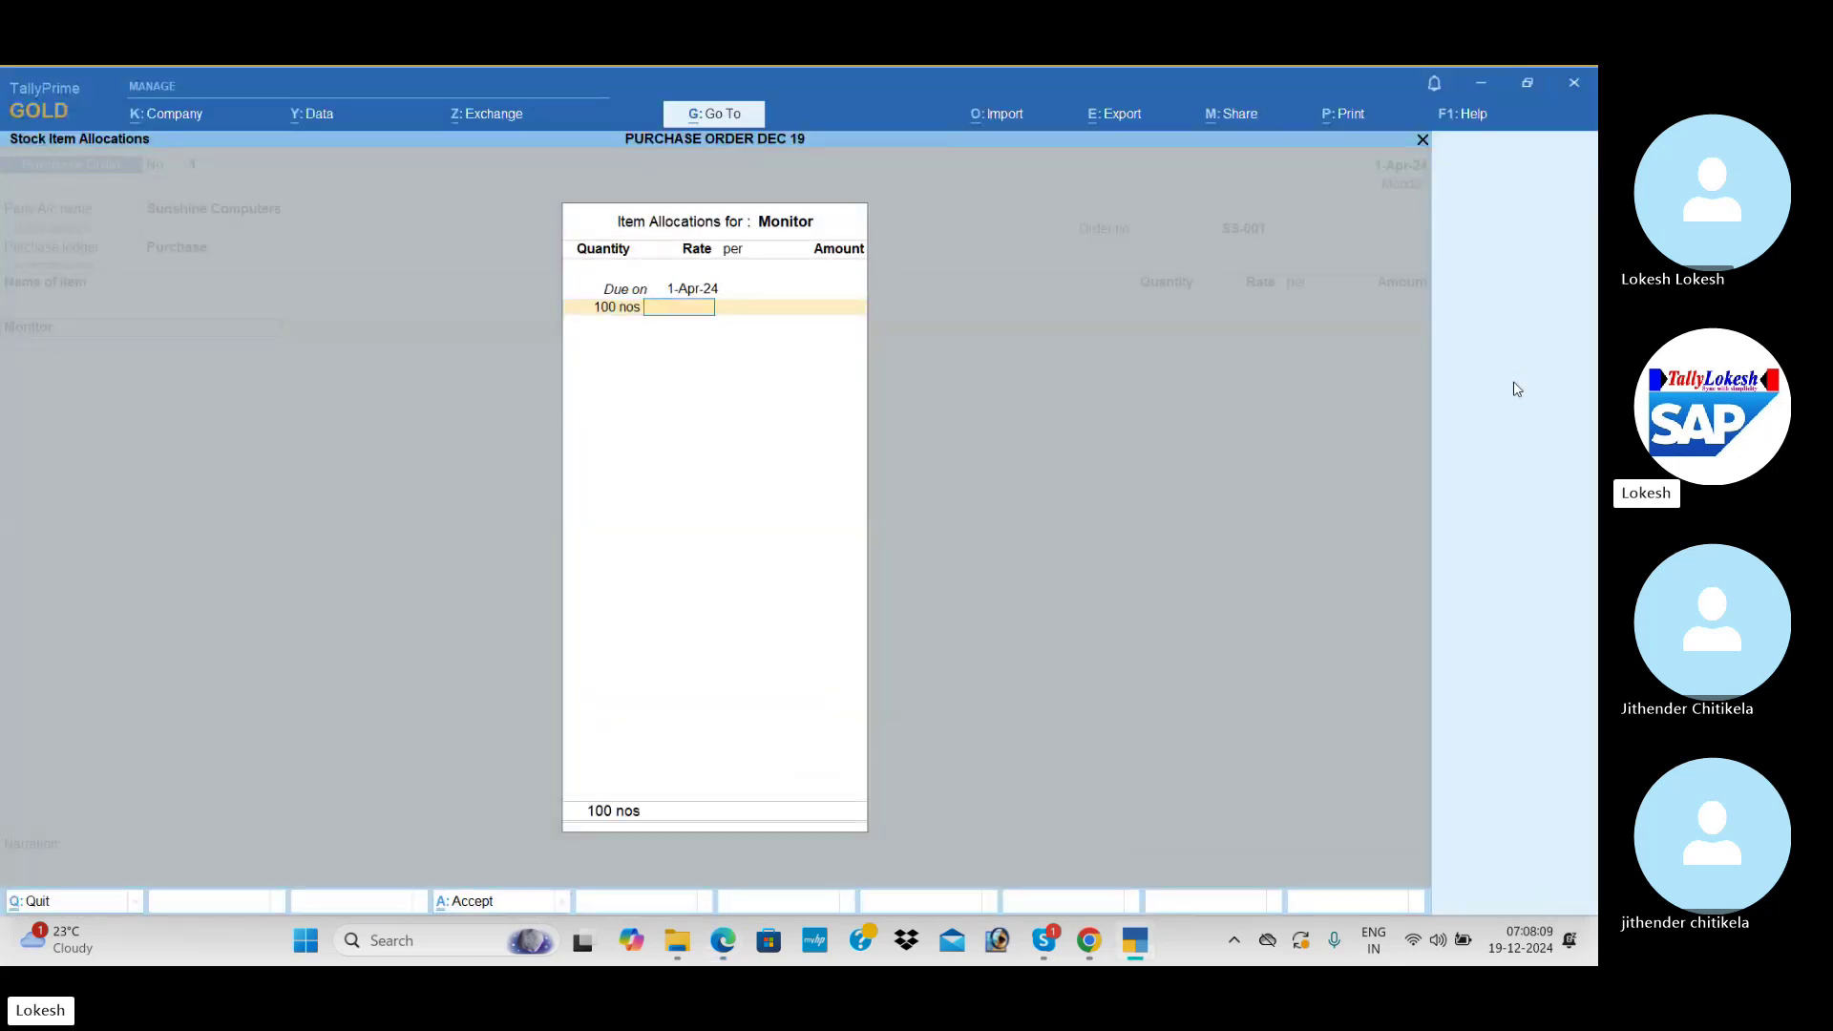
- Set the Monitor's rate to 3500 per nos as given in the PDF, and accept the item allocation
{"action": "key", "text": "alt+Tab"}
{"action": "key", "text": "alt+Tab"}
{"action": "type", "text": "3500"}
{"action": "key", "text": "Return"}
{"action": "key", "text": "Return"}
{"action": "key", "text": "Return"}
{"action": "key", "text": "Return"}
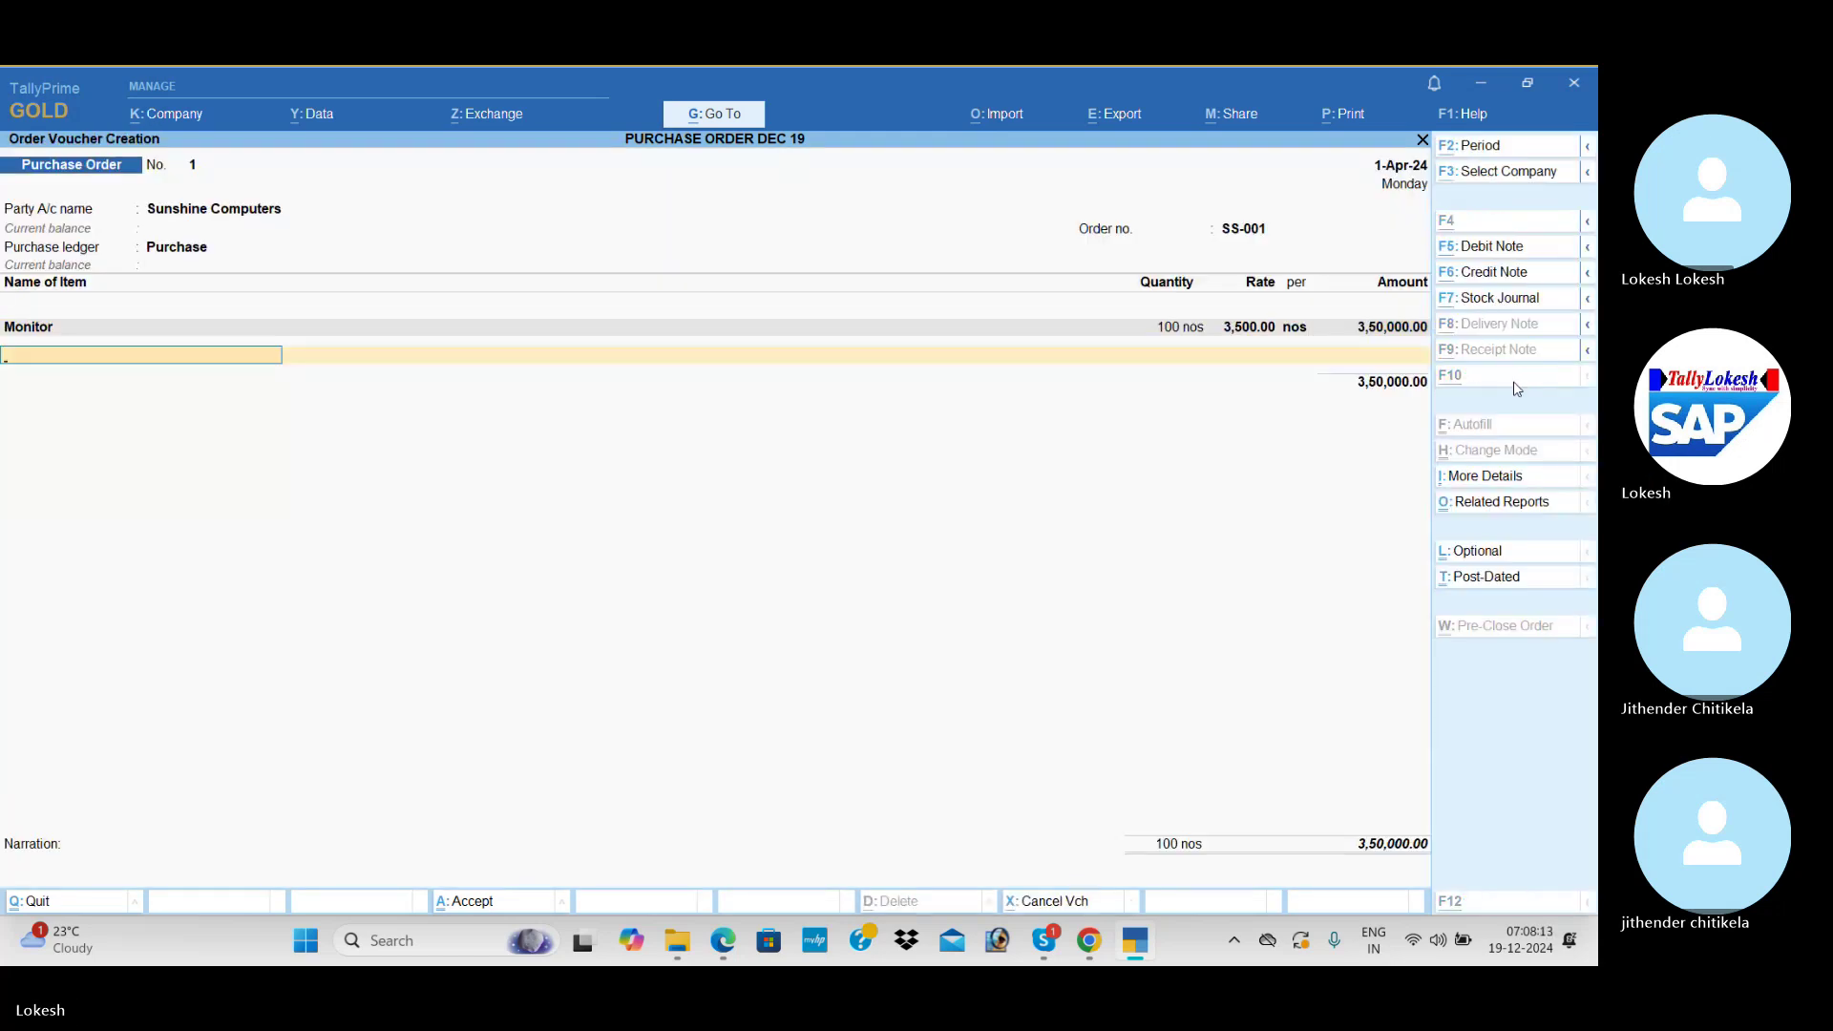
- Add the Ram item to the purchase order with a due date of 1-Apr-24, checking its details in the PDF
{"action": "key", "text": "alt+Tab"}
{"action": "key", "text": "alt+Tab"}
{"action": "type", "text": "ra"}
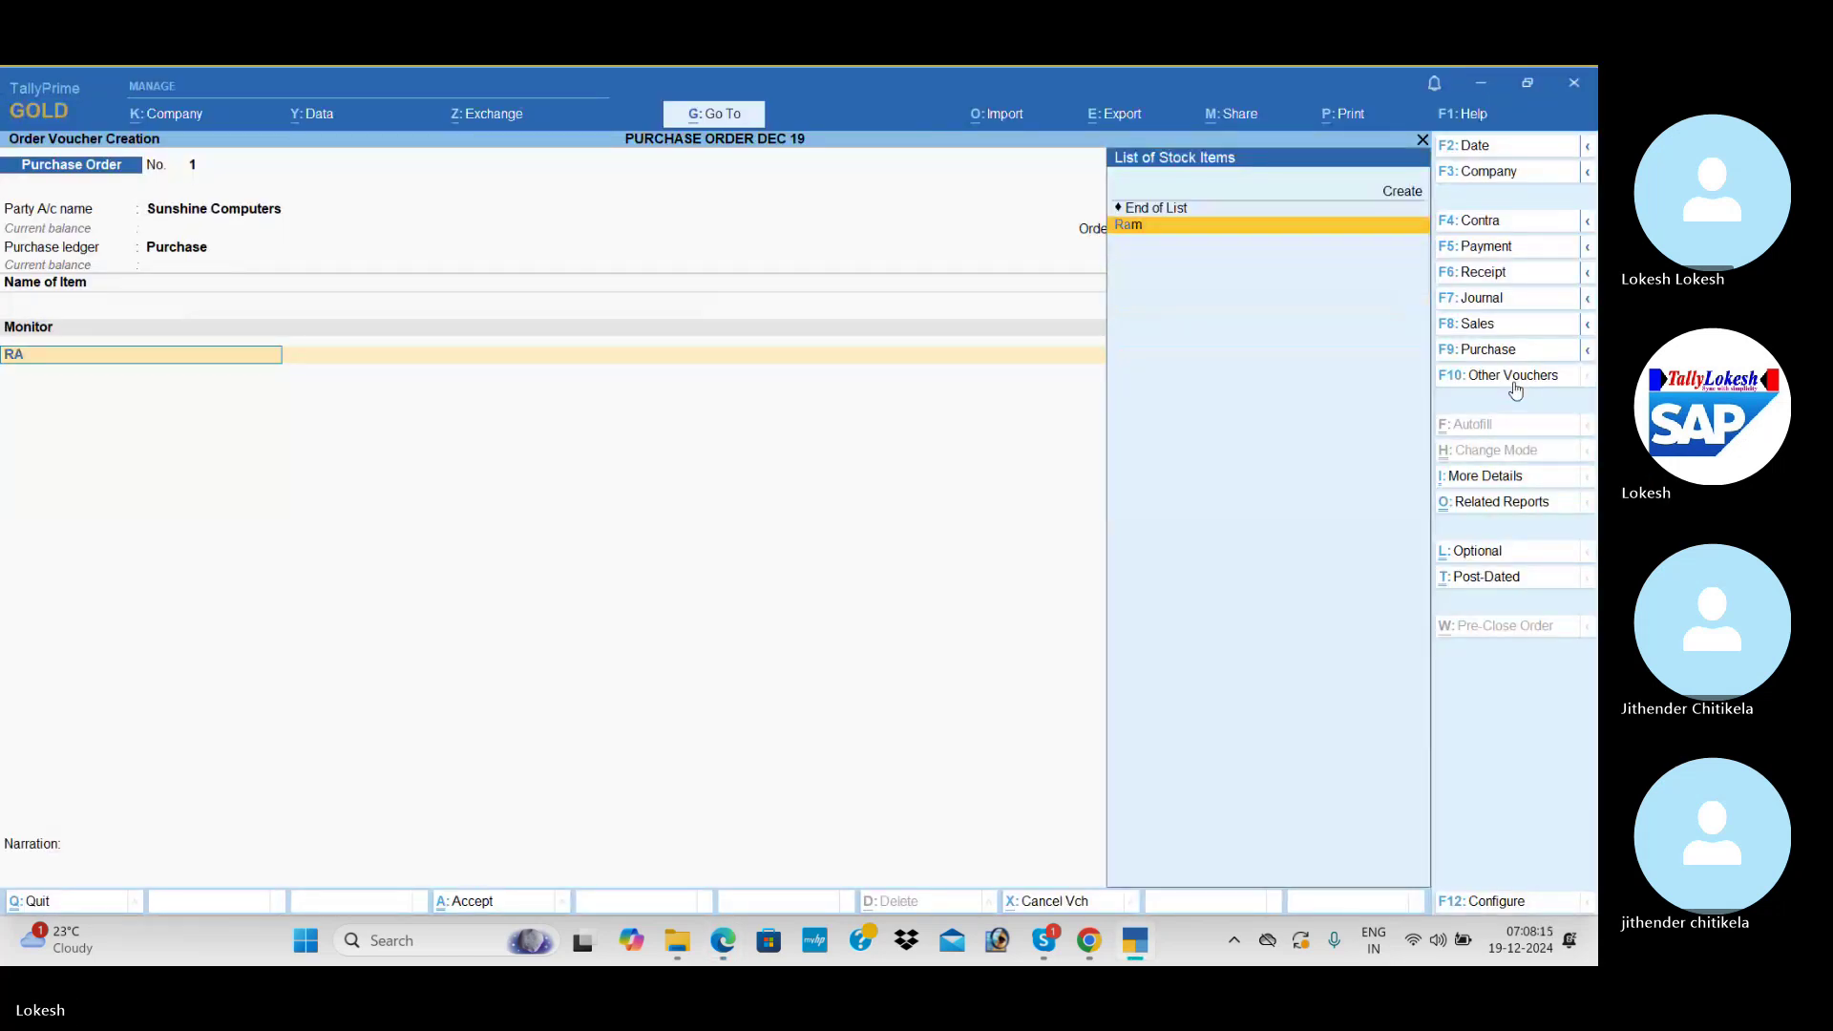
{"action": "key", "text": "Return"}
{"action": "key", "text": "Return"}
{"action": "key", "text": "alt+Tab"}
{"action": "key", "text": "alt+Tab"}
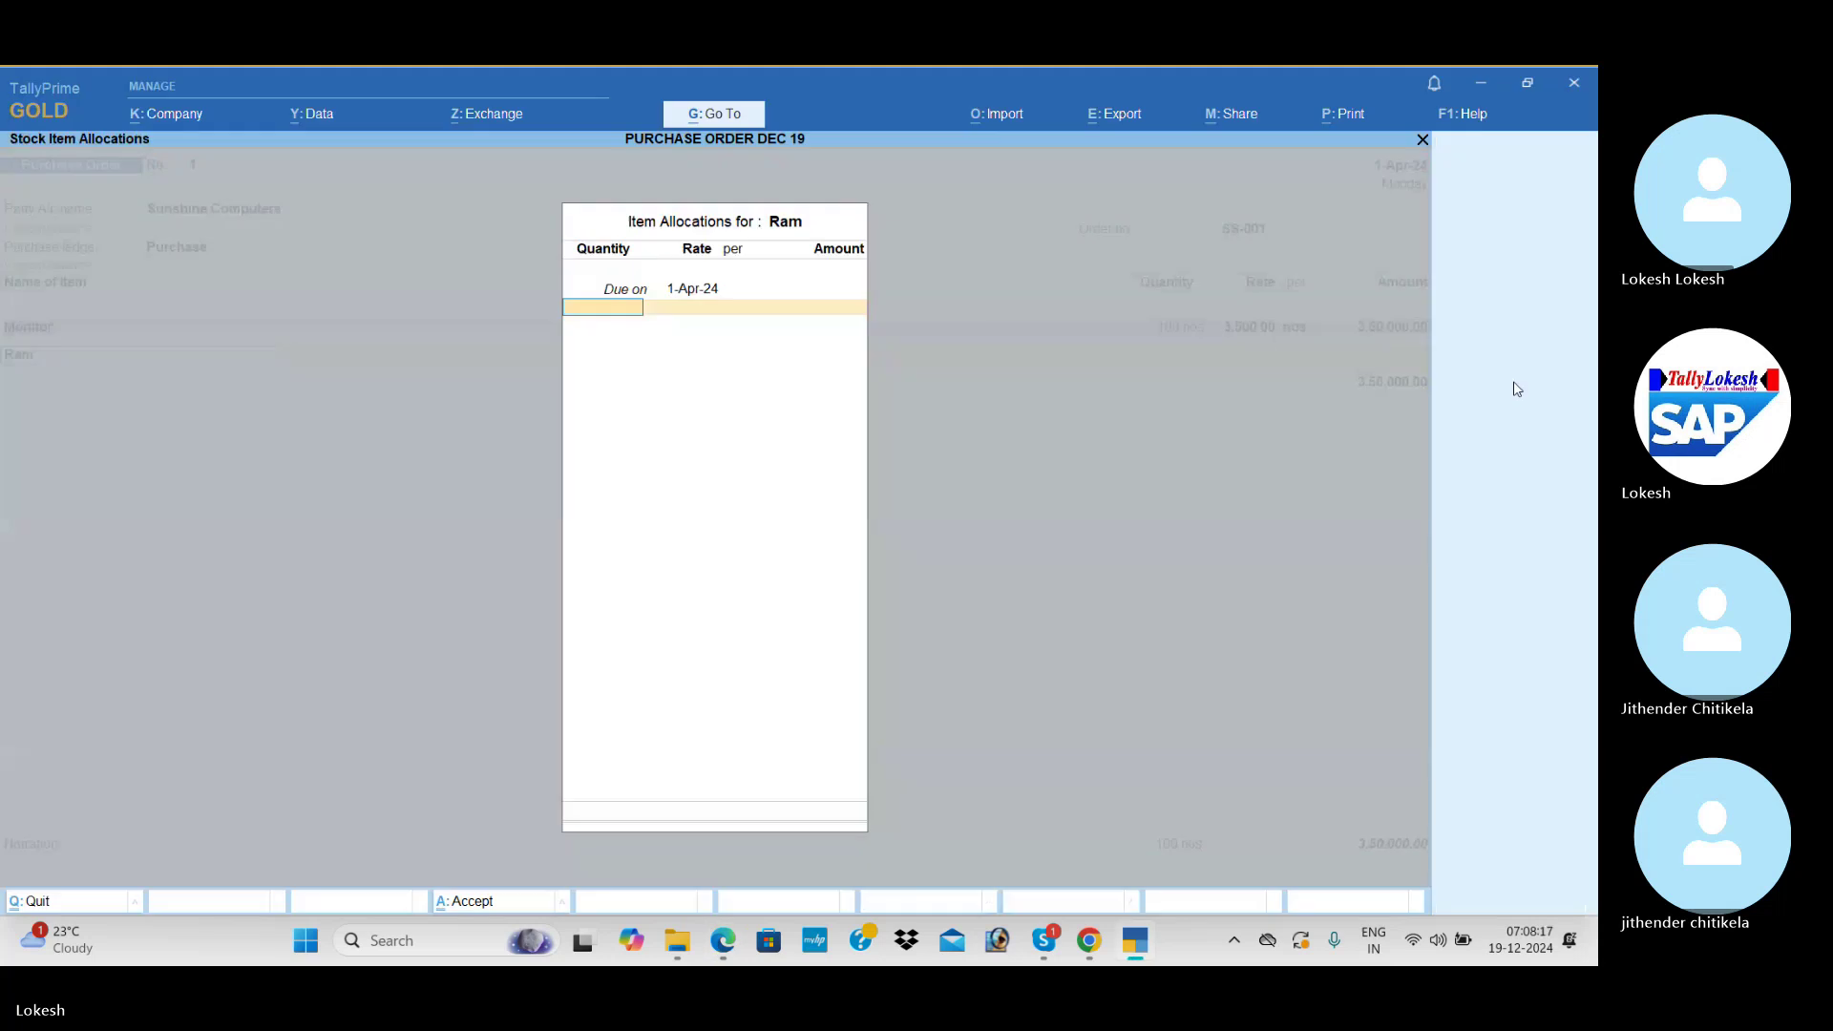
- Set the Ram's quantity to 100 nos and rate to 1200 per nos, and accept its item allocation
{"action": "type", "text": "100"}
{"action": "key", "text": "Return"}
{"action": "type", "text": "1200"}
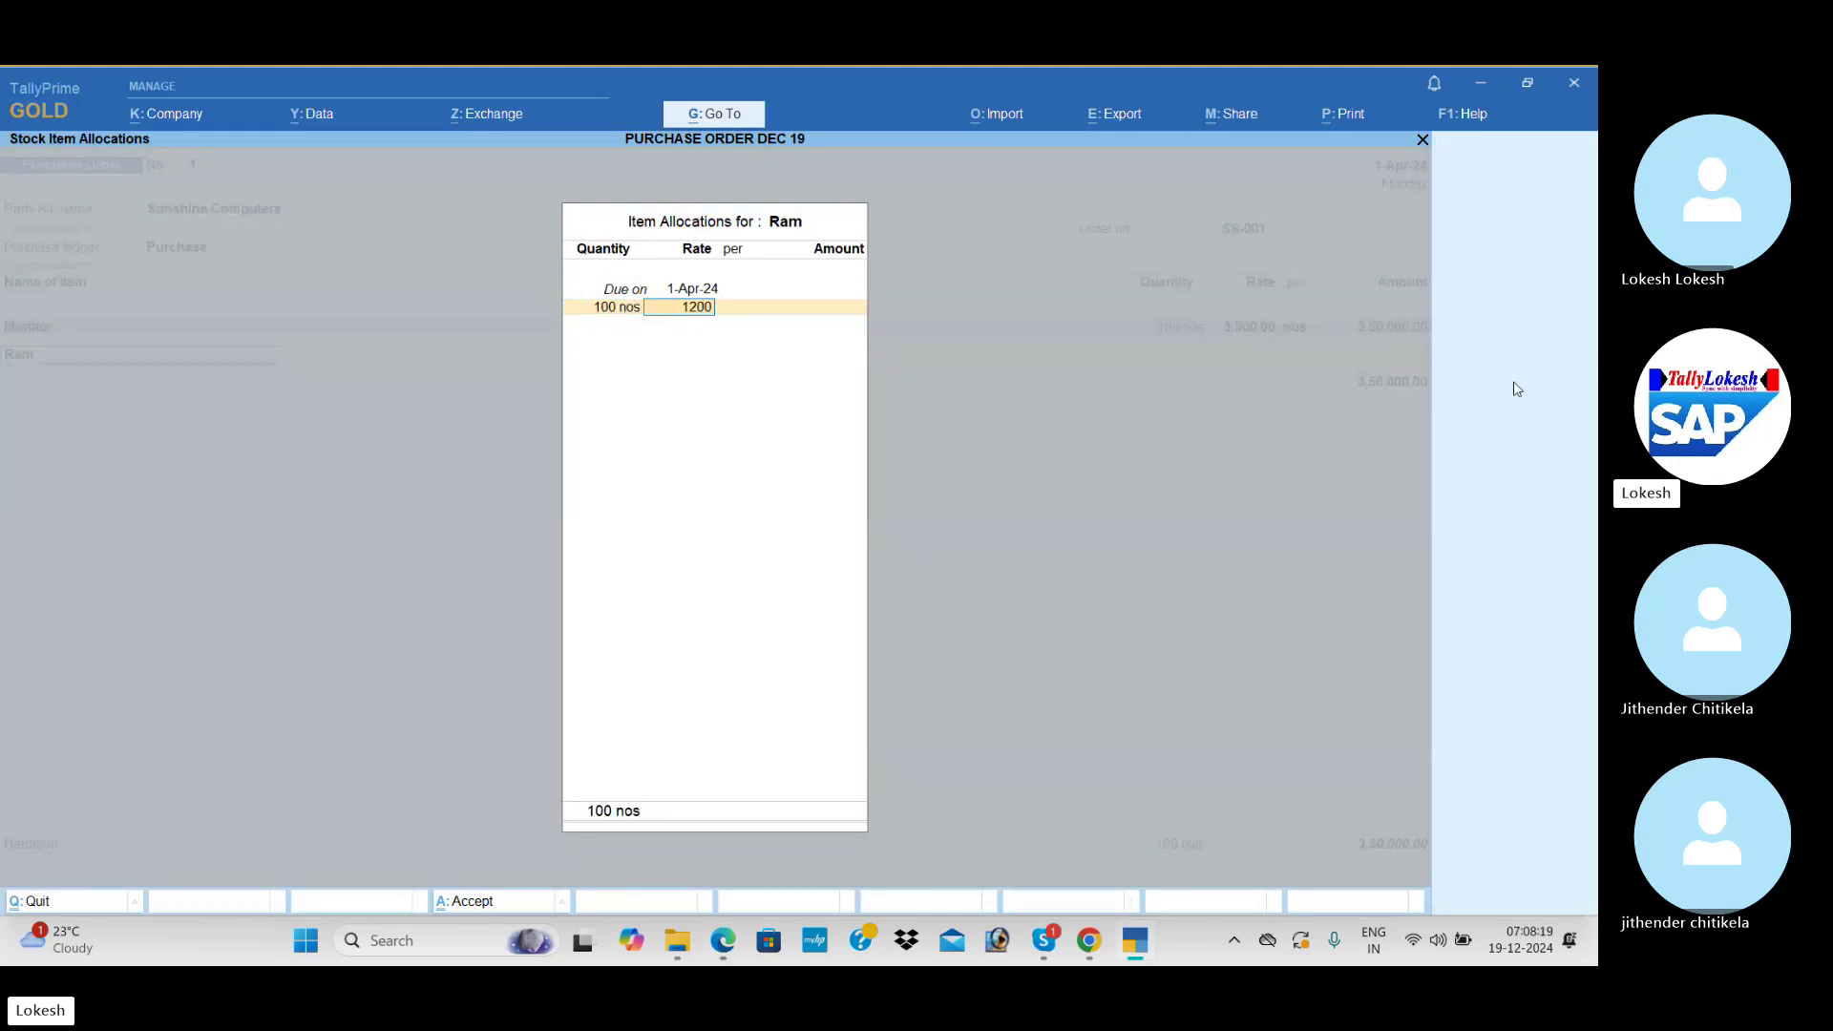
{"action": "key", "text": "Return"}
{"action": "key", "text": "Return"}
{"action": "key", "text": "Return"}
{"action": "key", "text": "Return"}
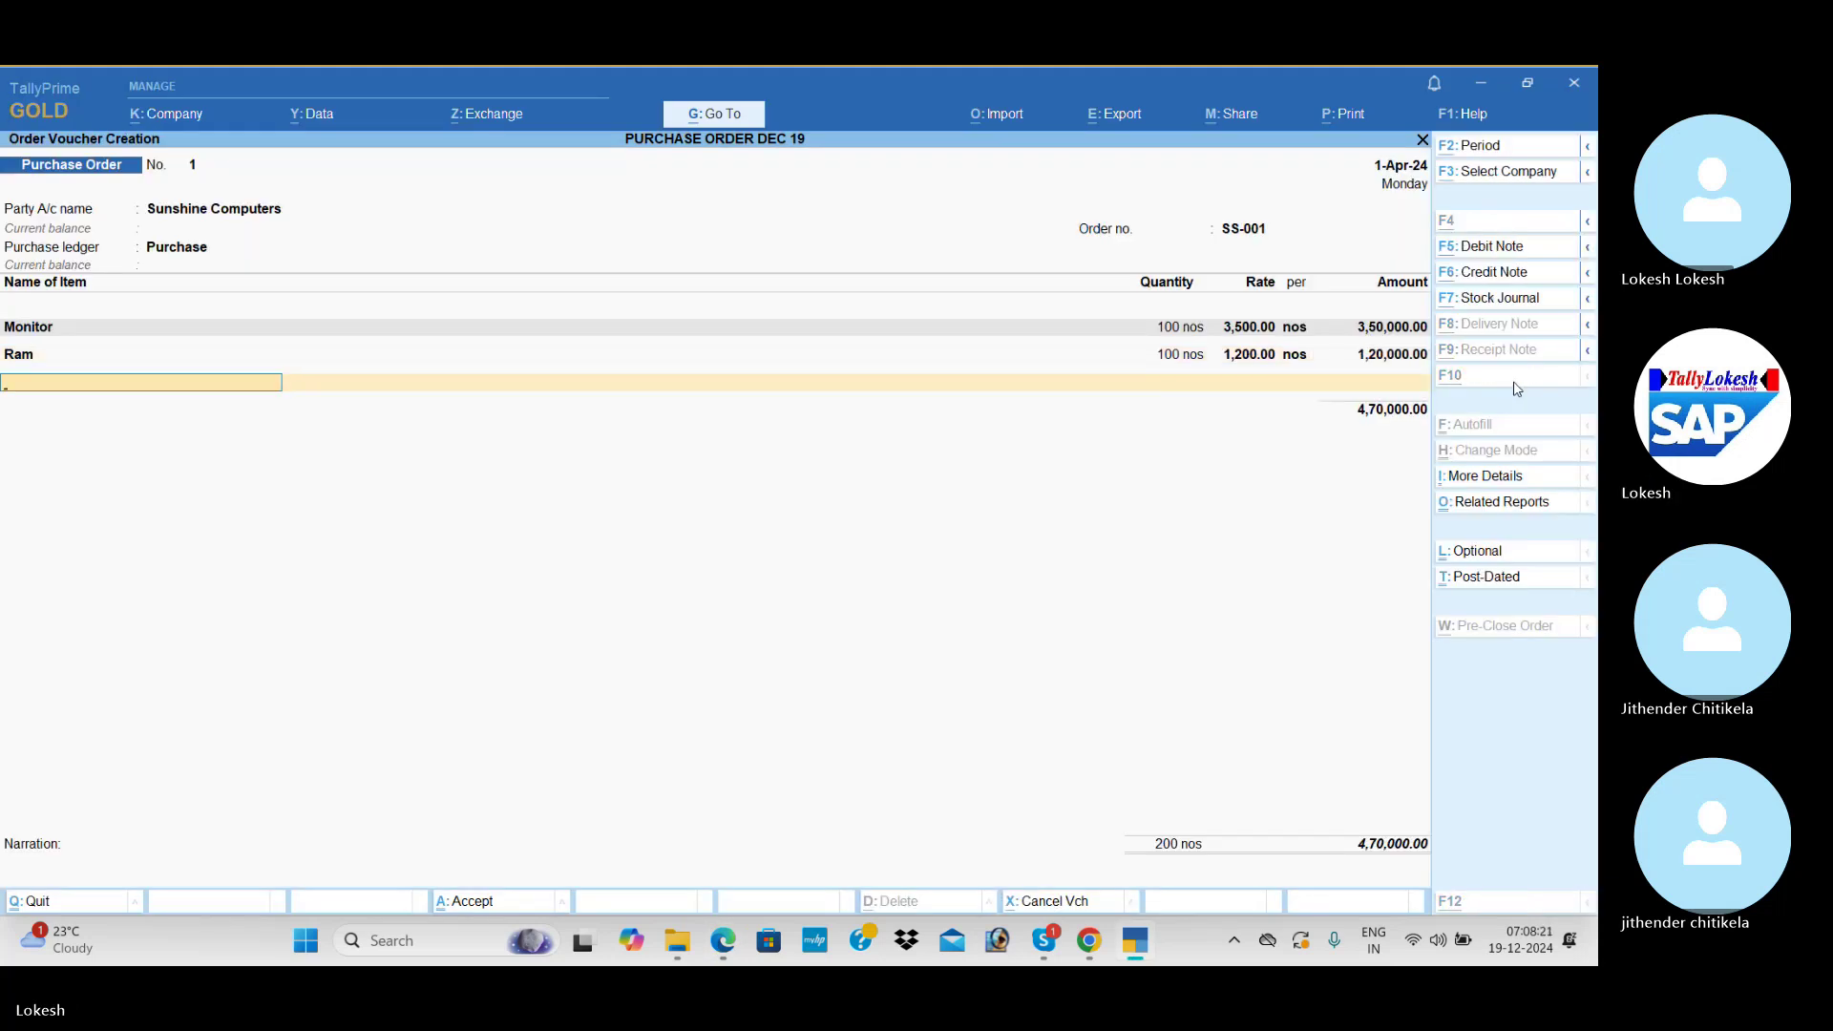
- Add the Hard Disk item from the PDF, due on 1-Apr-24, with a quantity of 100 nos
{"action": "key", "text": "alt+Tab"}
{"action": "key", "text": "alt+Tab"}
{"action": "type", "text": "h"}
{"action": "key", "text": "Return"}
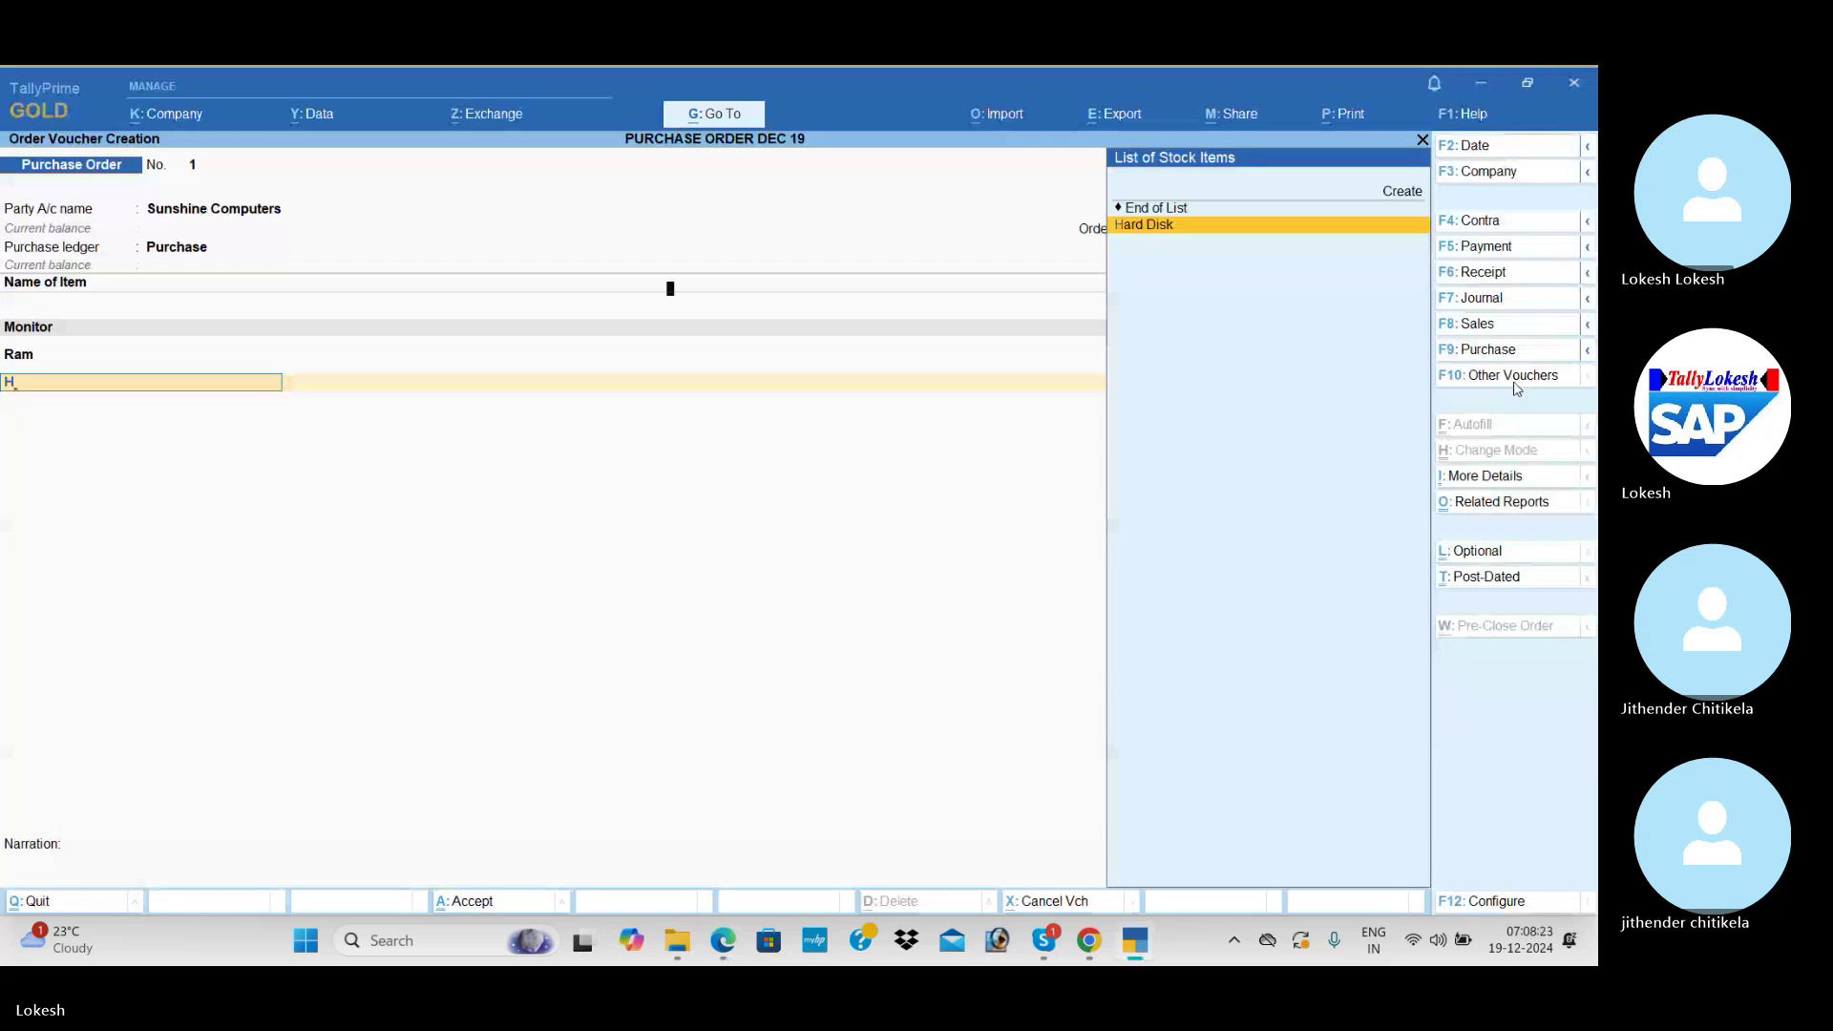
{"action": "key", "text": "Return"}
{"action": "type", "text": "100"}
{"action": "key", "text": "Return"}
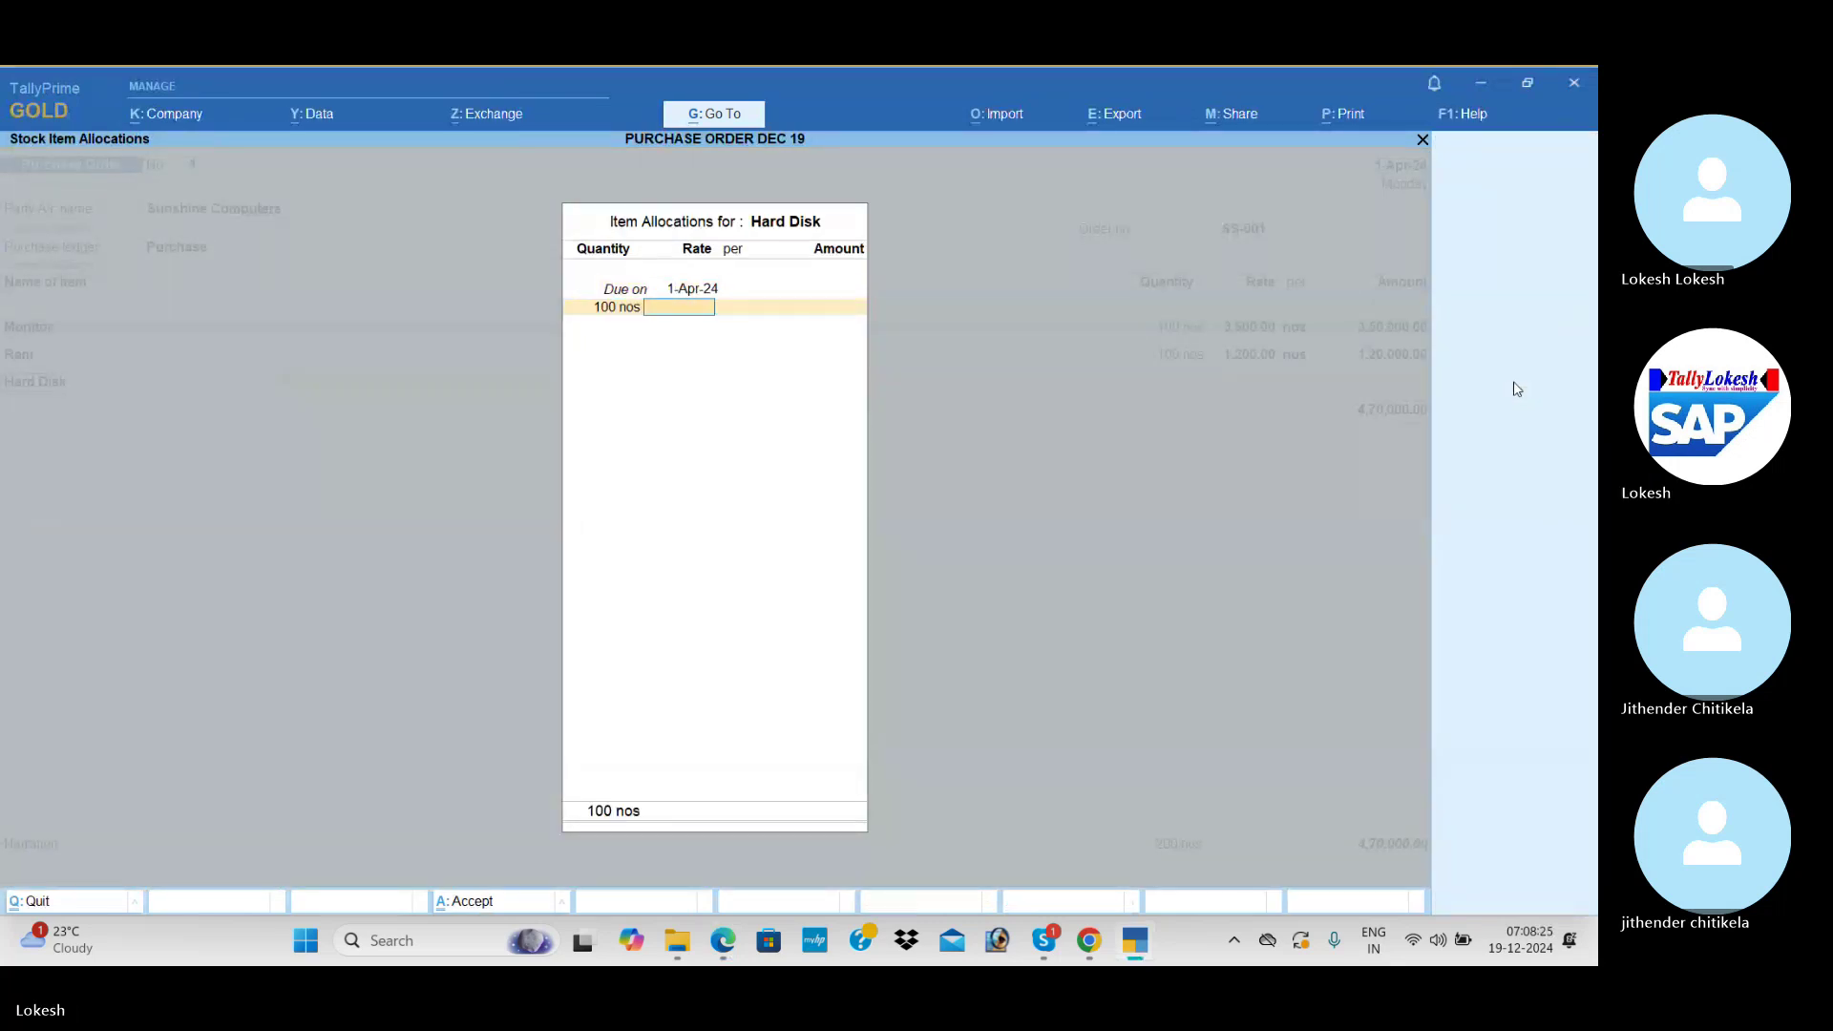
- Set the Hard Disk's rate to 2,700 per nos as given in the PDF, and accept its allocation and amount
{"action": "key", "text": "alt+Tab"}
{"action": "key", "text": "alt+Tab"}
{"action": "type", "text": "2,700"}
{"action": "key", "text": "Return"}
{"action": "key", "text": "Return"}
{"action": "key", "text": "Return"}
{"action": "key", "text": "Return"}
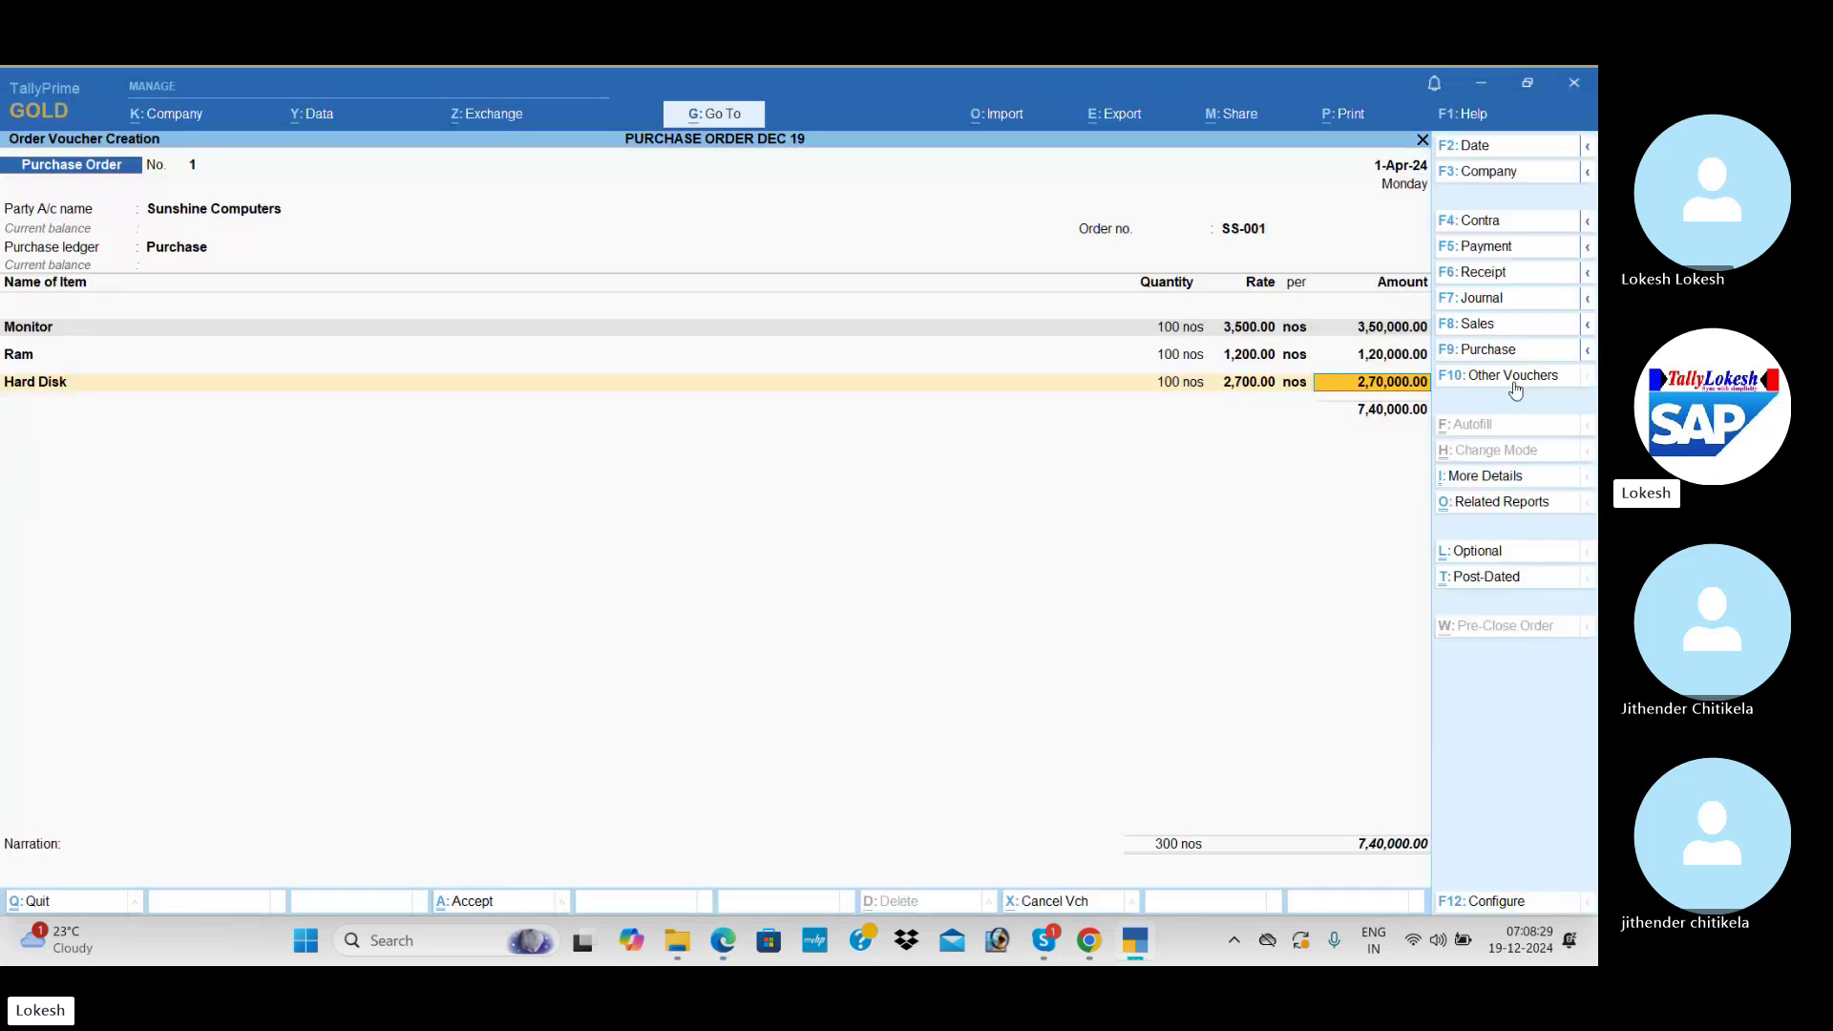
{"action": "key", "text": "Return"}
- Add the Keyboard item from the PDF, due on 1-Apr-24, with a quantity of 100 nos
{"action": "key", "text": "alt+Tab"}
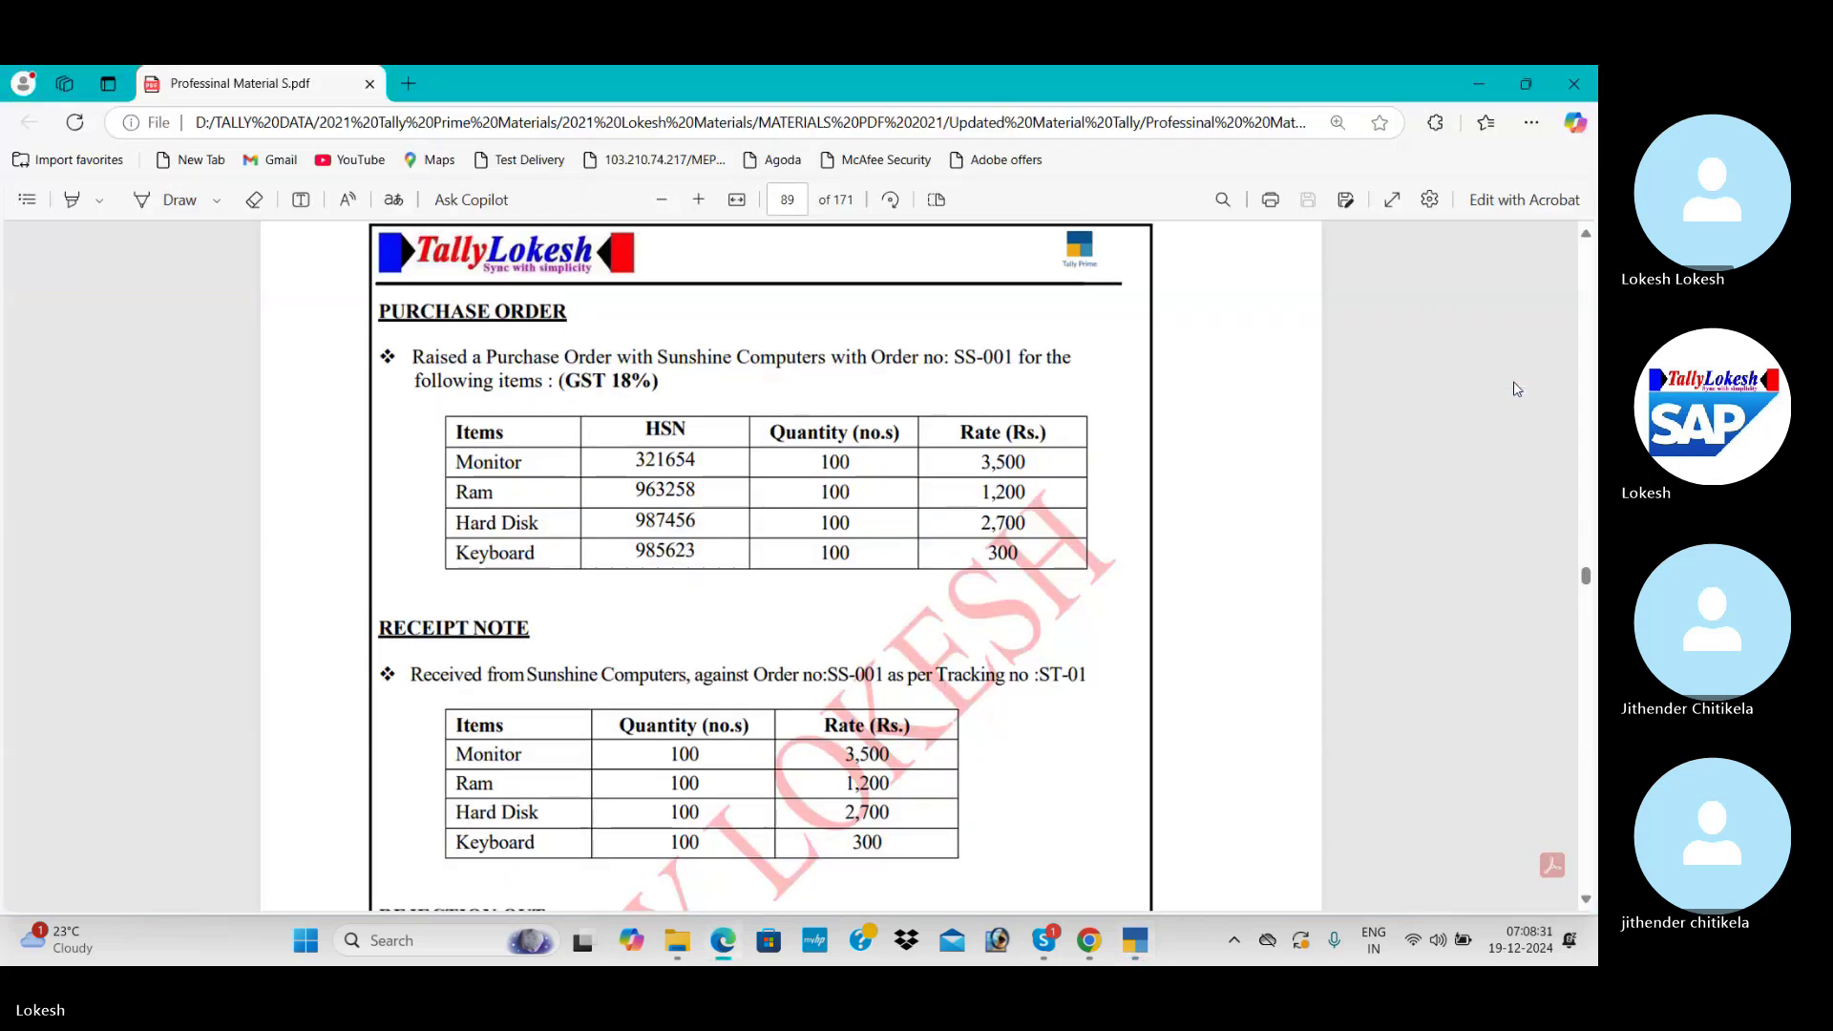
{"action": "key", "text": "alt+Tab"}
{"action": "type", "text": "k"}
{"action": "key", "text": "Return"}
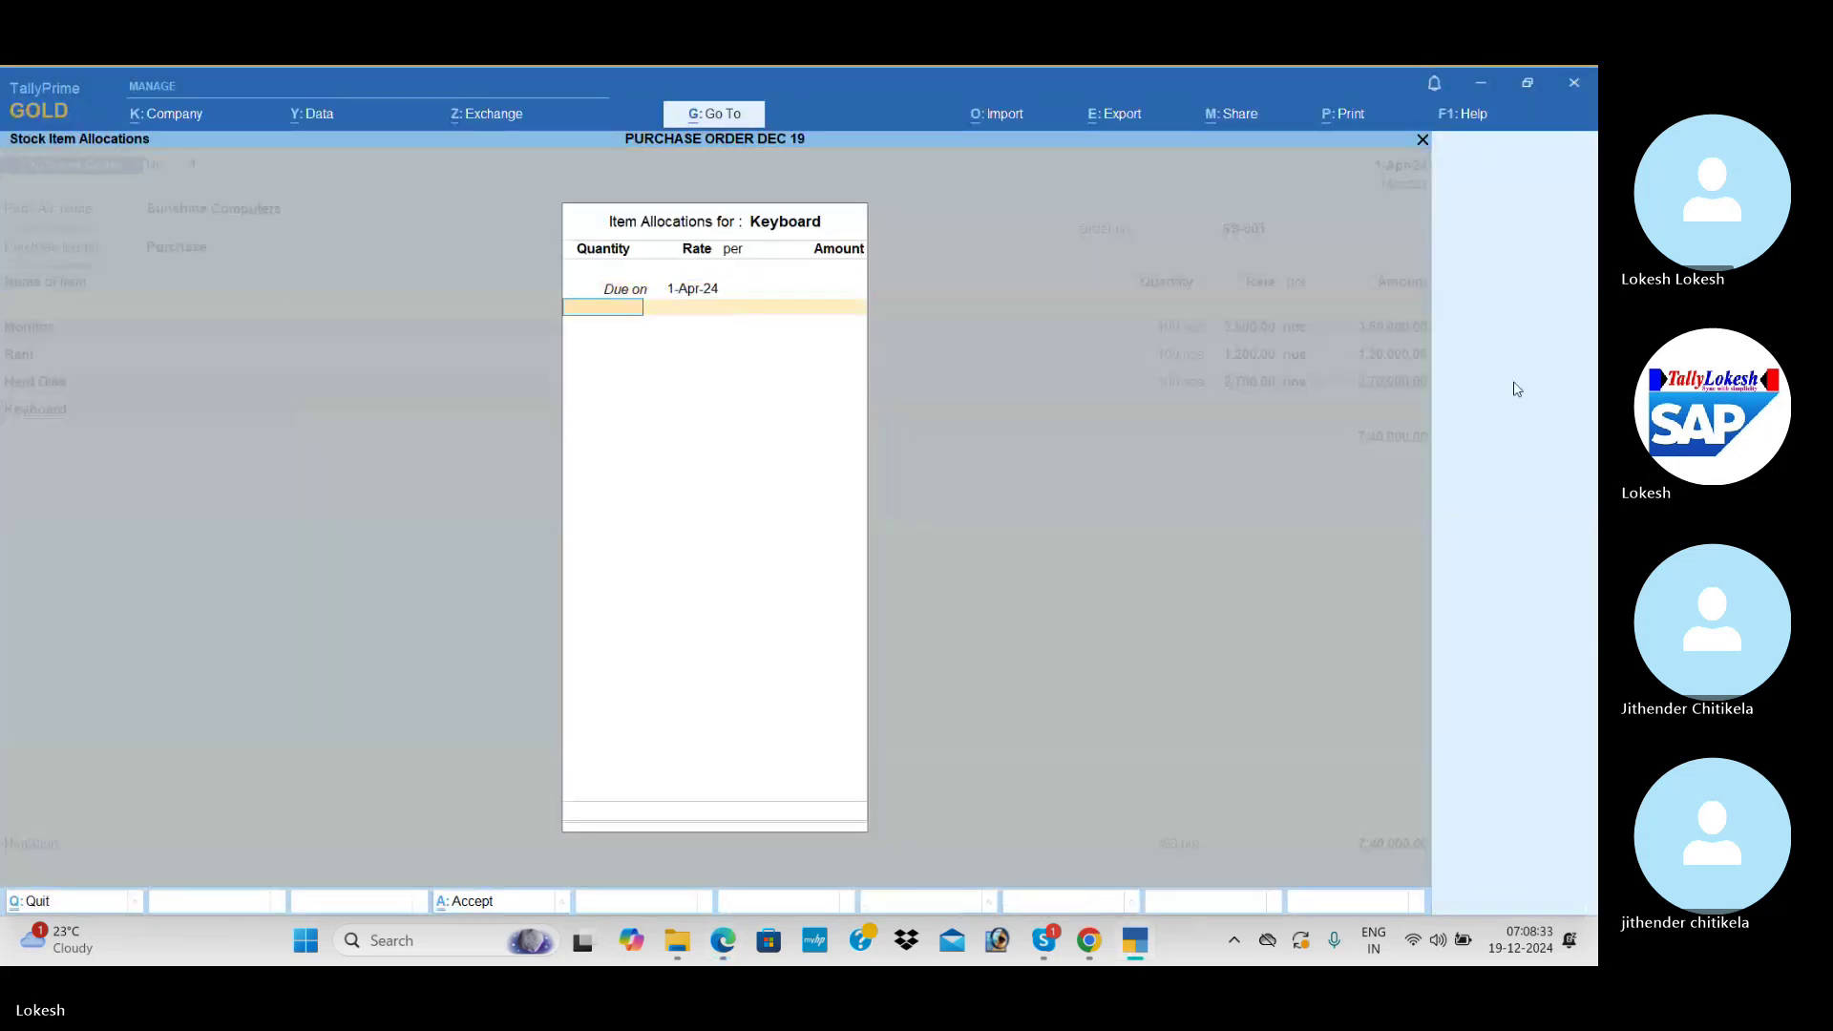
{"action": "type", "text": "100"}
{"action": "key", "text": "Return"}
- Set the Keyboard's rate to 300 per nos as given in the PDF, and accept its allocation and amount
{"action": "key", "text": "alt+Tab"}
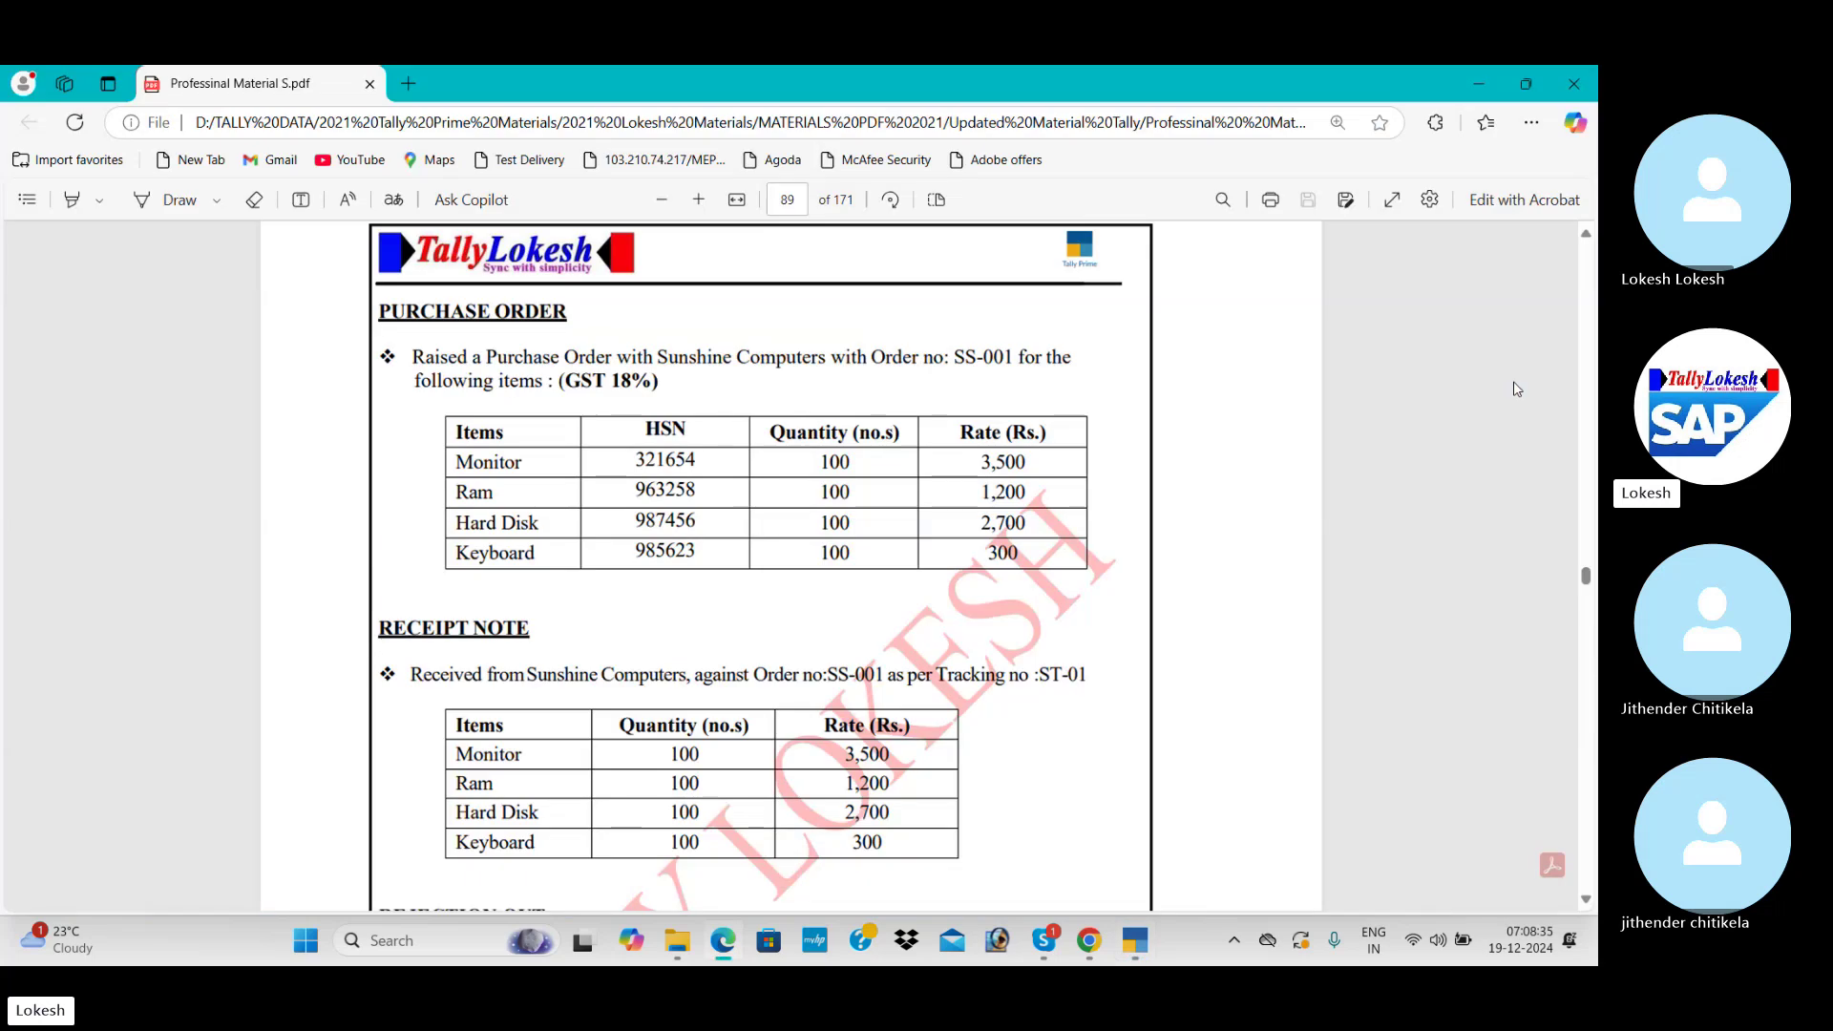
{"action": "key", "text": "alt+Tab"}
{"action": "type", "text": "300"}
{"action": "key", "text": "Return"}
{"action": "key", "text": "Return"}
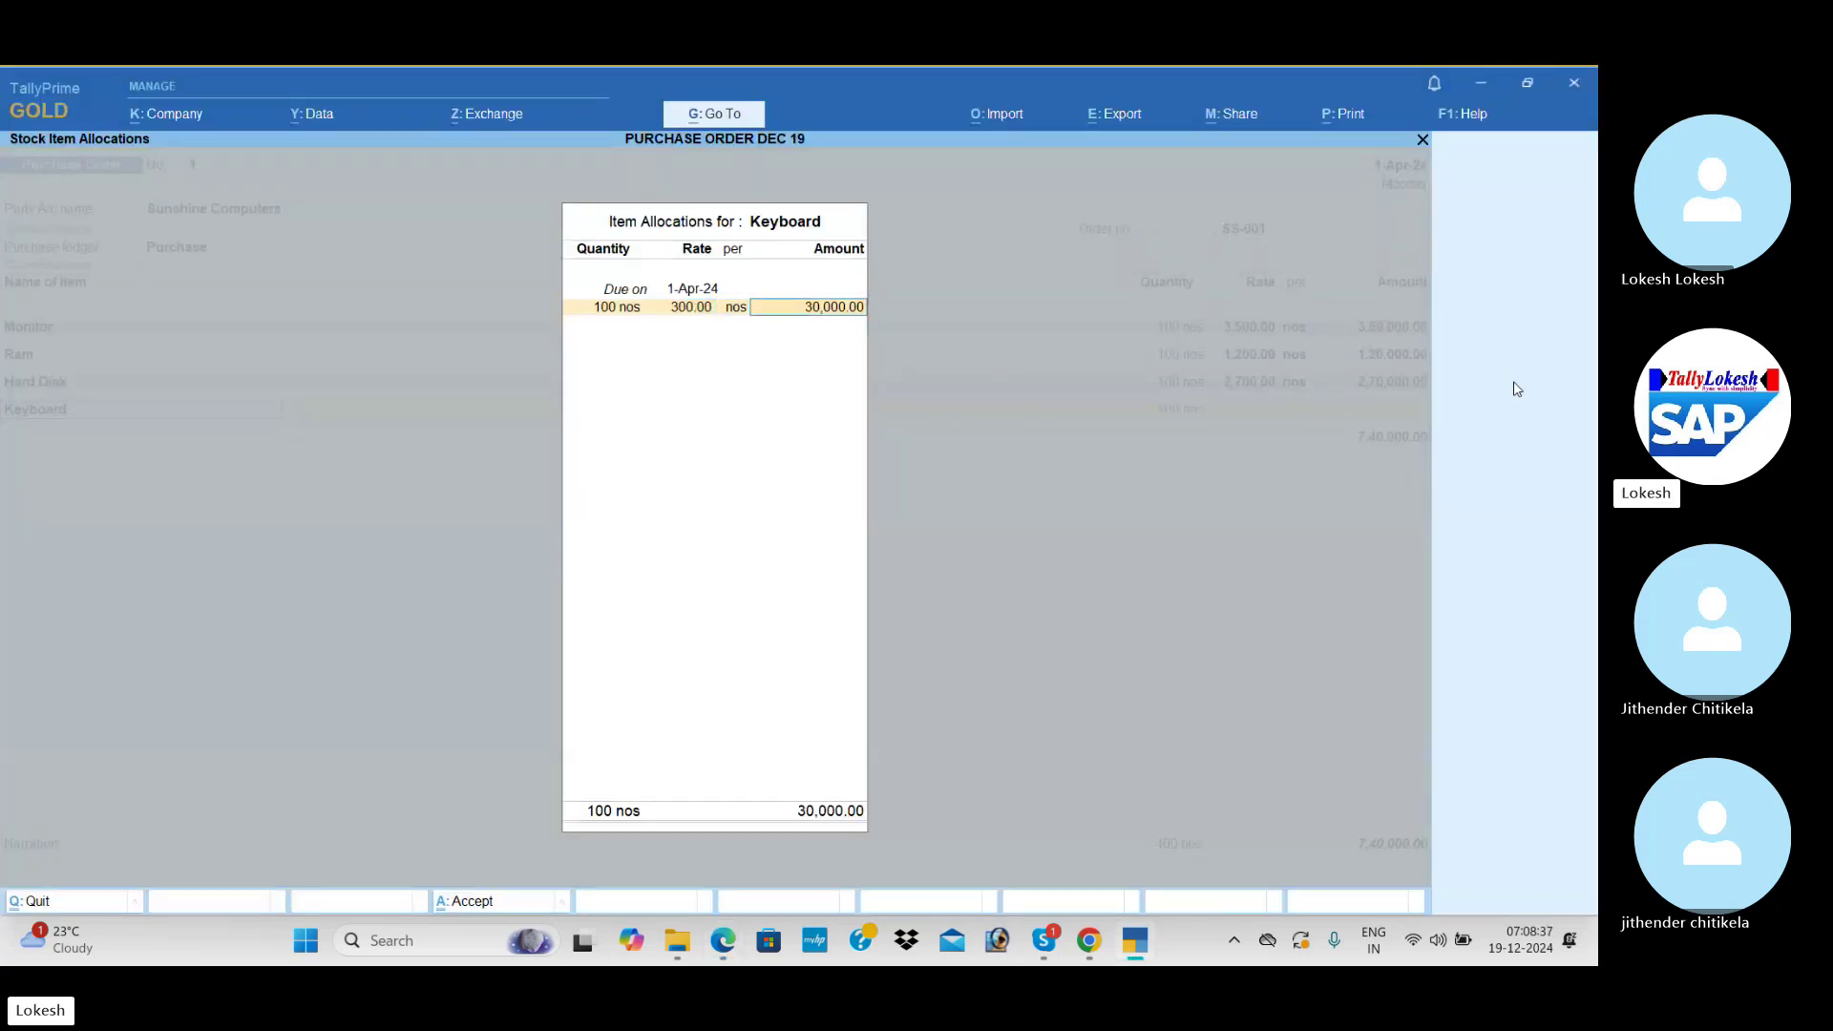
{"action": "key", "text": "Return"}
{"action": "key", "text": "Return"}
{"action": "key", "text": "Return"}
- End the item list and add the CGST and SGST ledgers to the purchase order
{"action": "key", "text": "Return"}
{"action": "type", "text": "cg"}
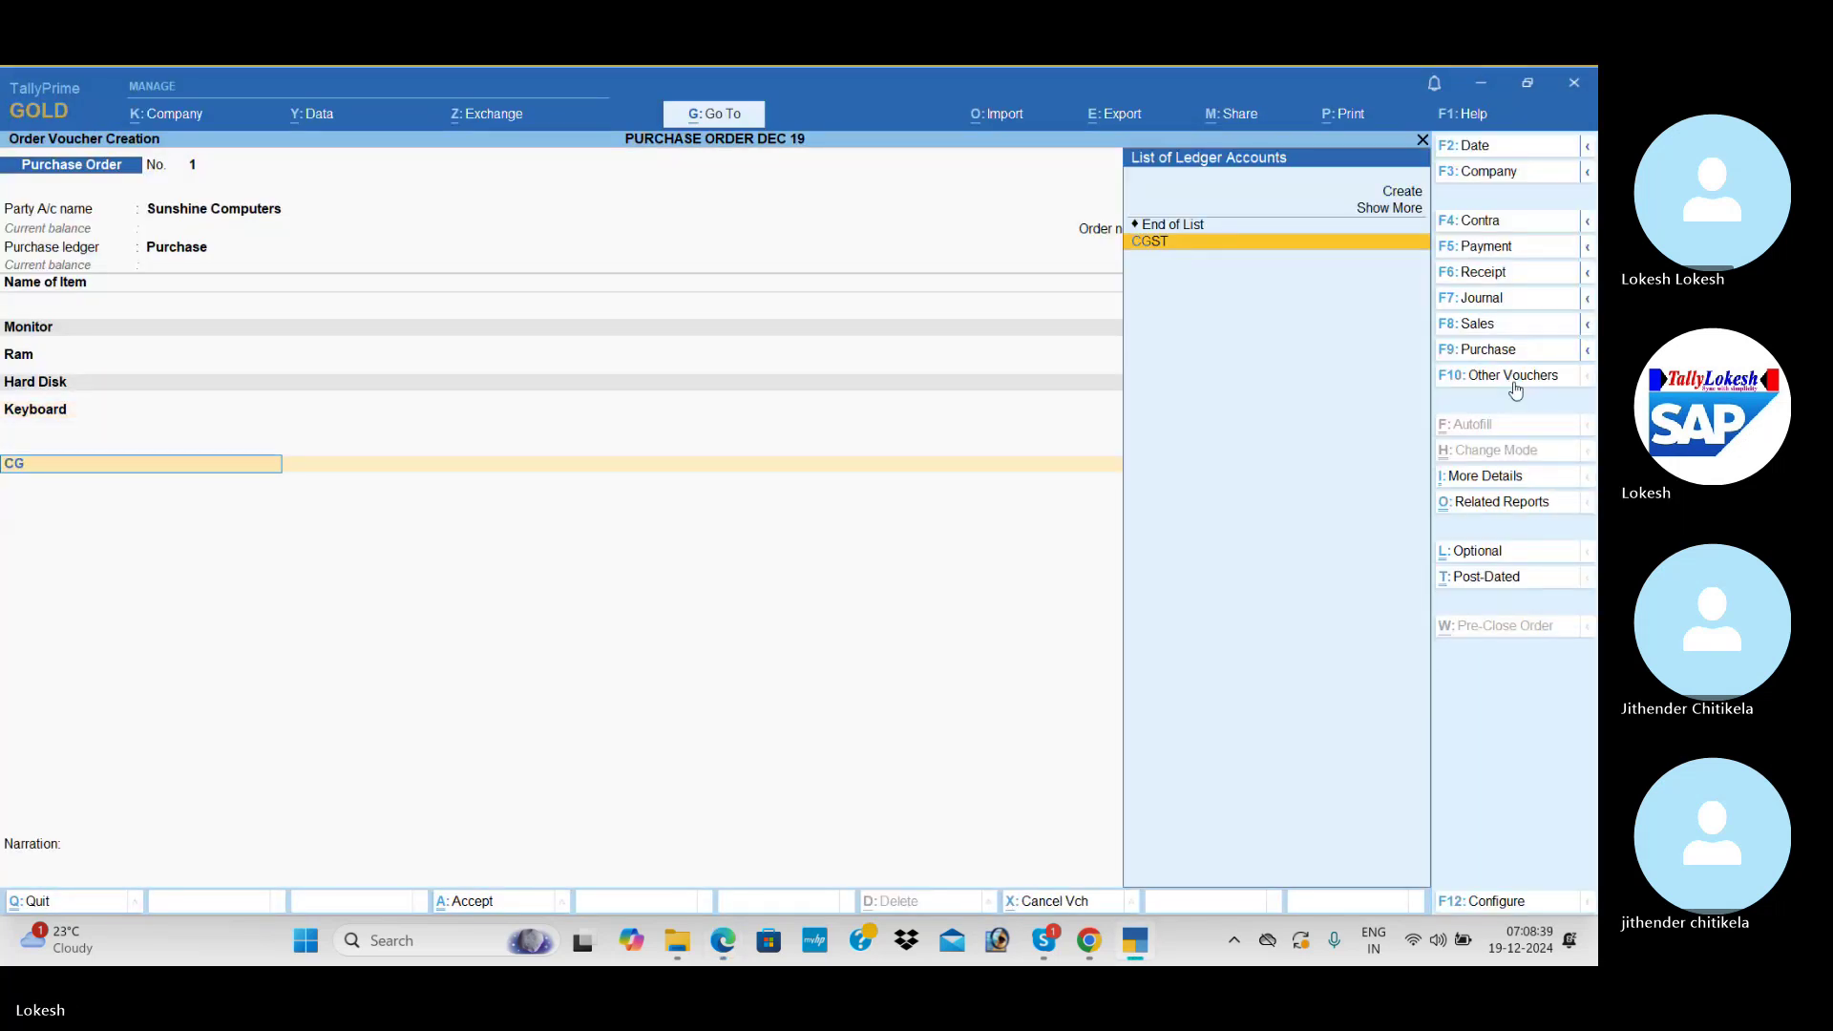
{"action": "key", "text": "Return"}
{"action": "key", "text": "Return"}
{"action": "type", "text": "sg"}
{"action": "key", "text": "Return"}
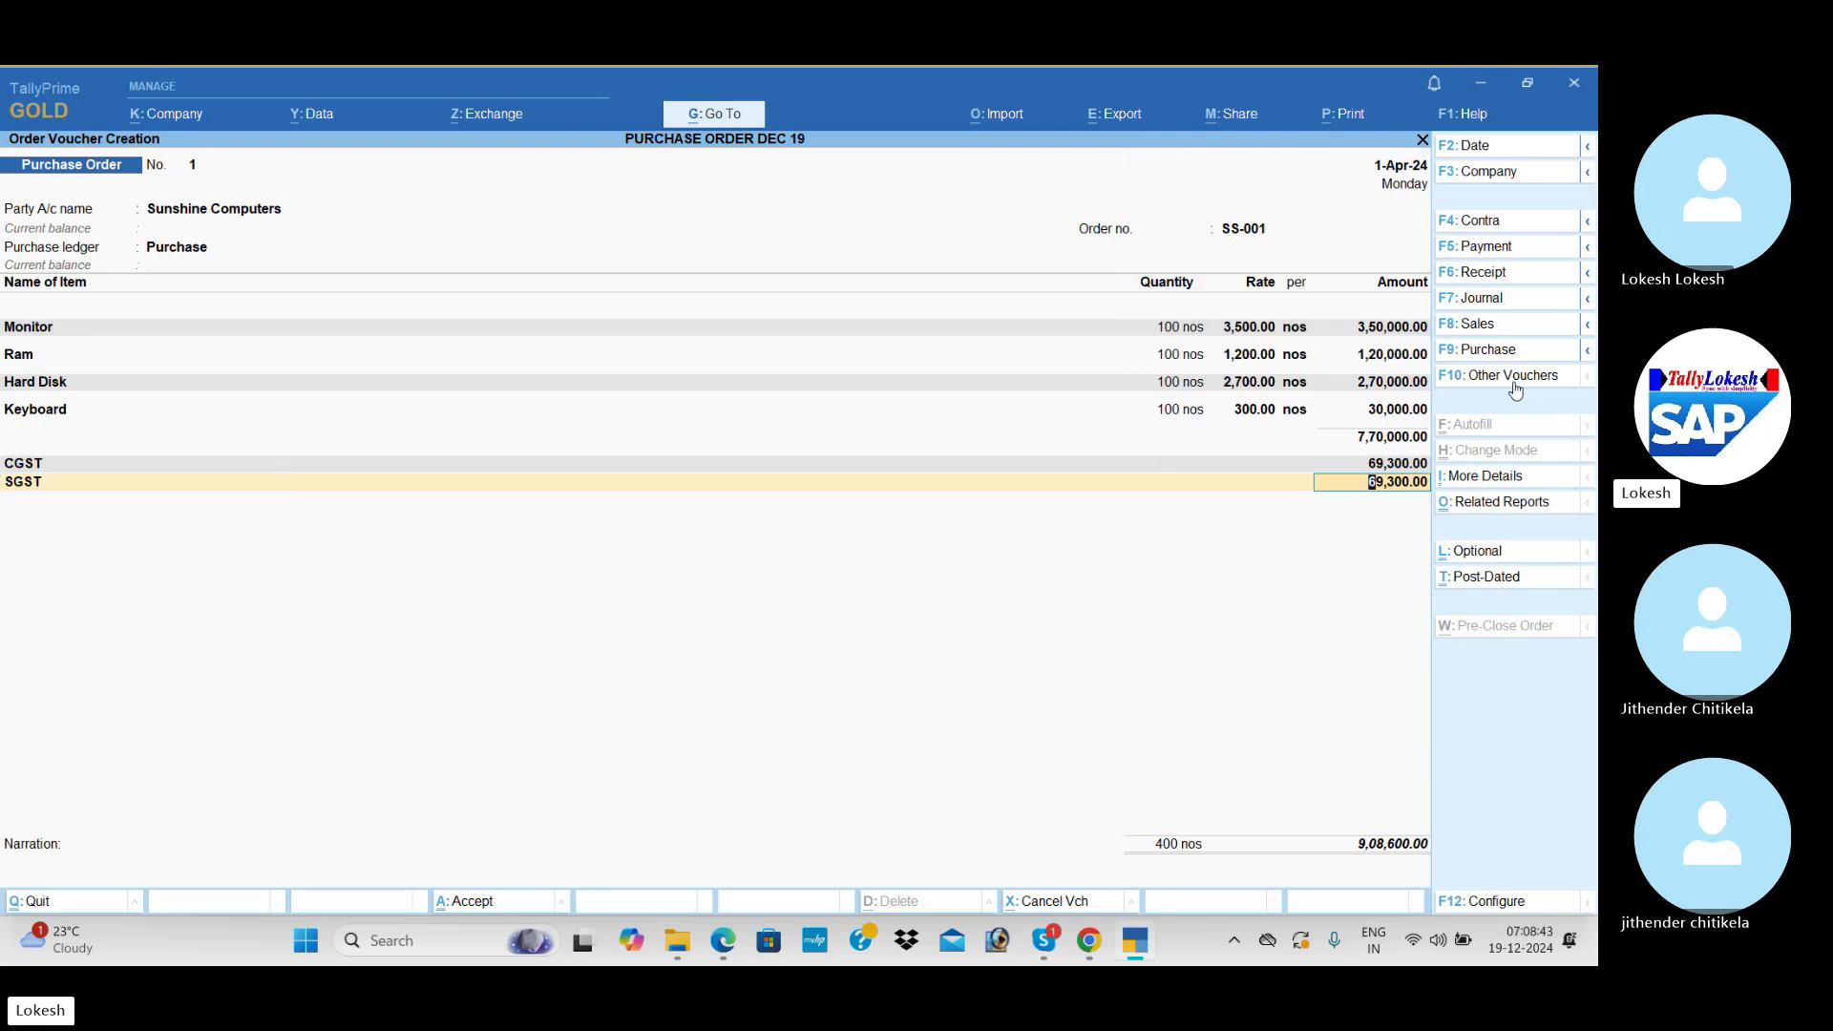
- Accept the SGST amount, leave the narration empty and save the purchase order
{"action": "key", "text": "Return"}
{"action": "key", "text": "Return"}
{"action": "key", "text": "Return"}
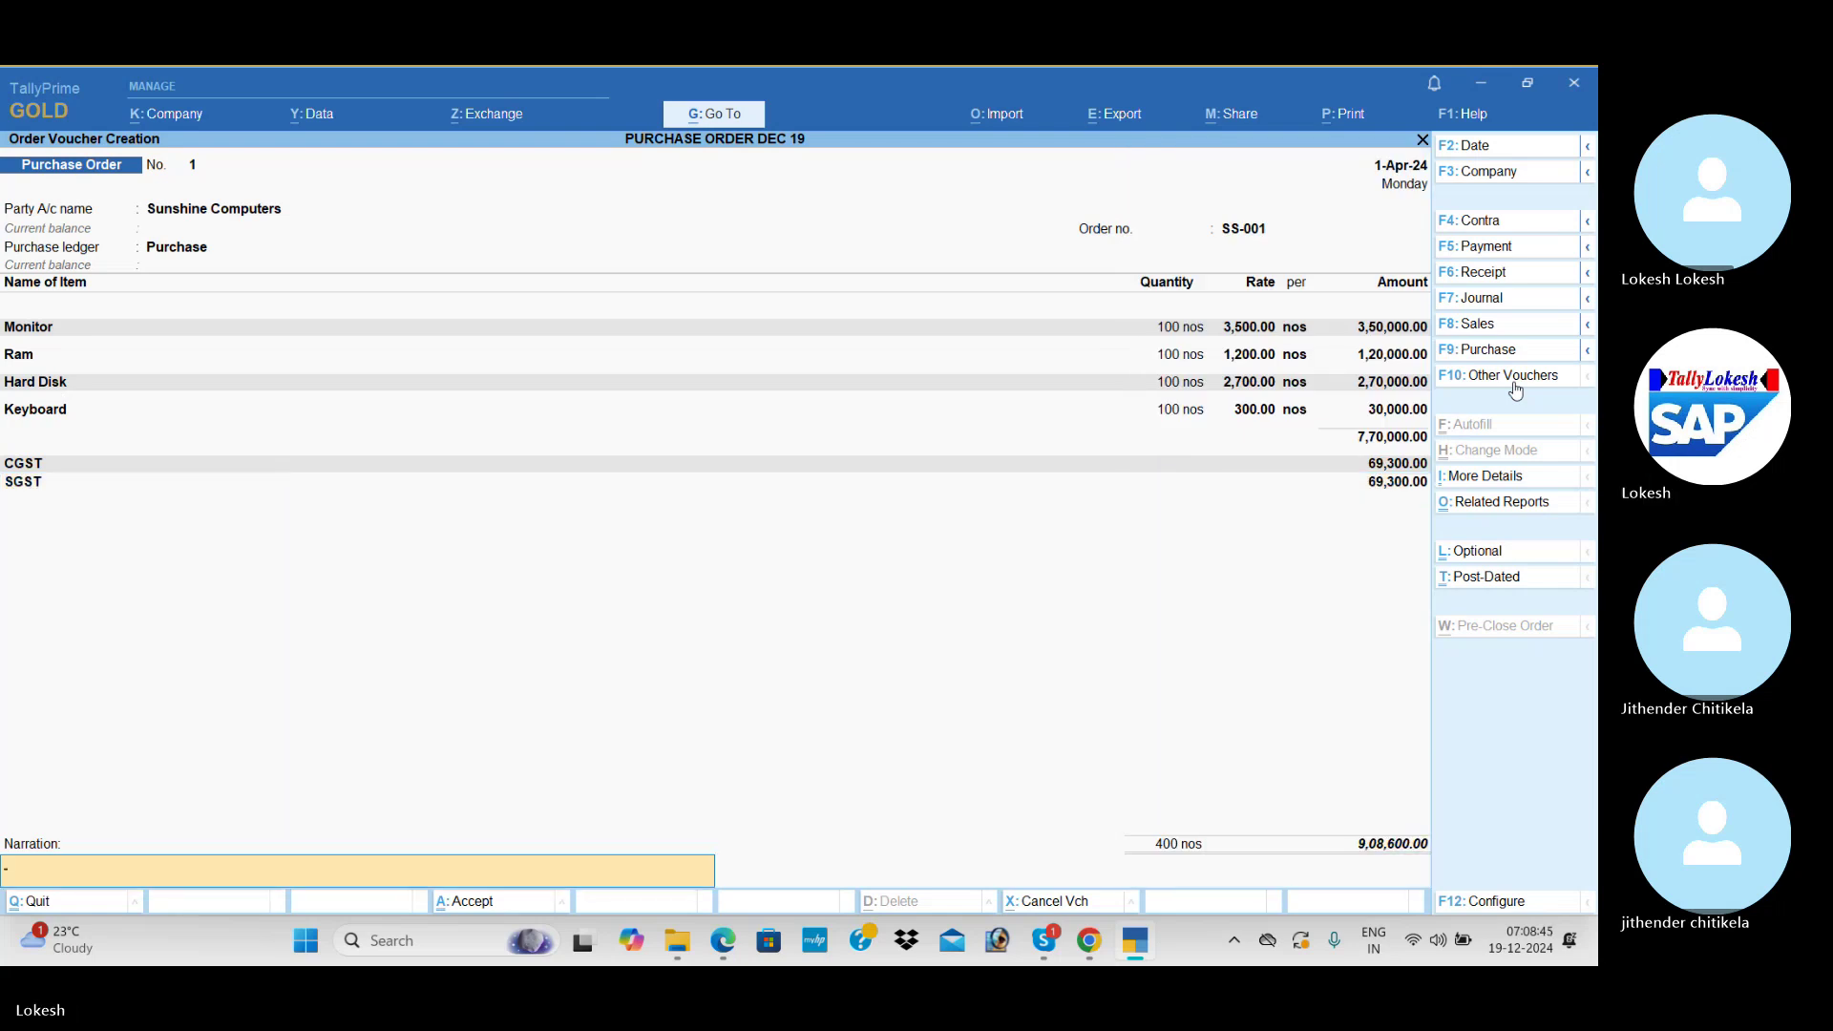
{"action": "key", "text": "Return"}
{"action": "key", "text": "Return"}
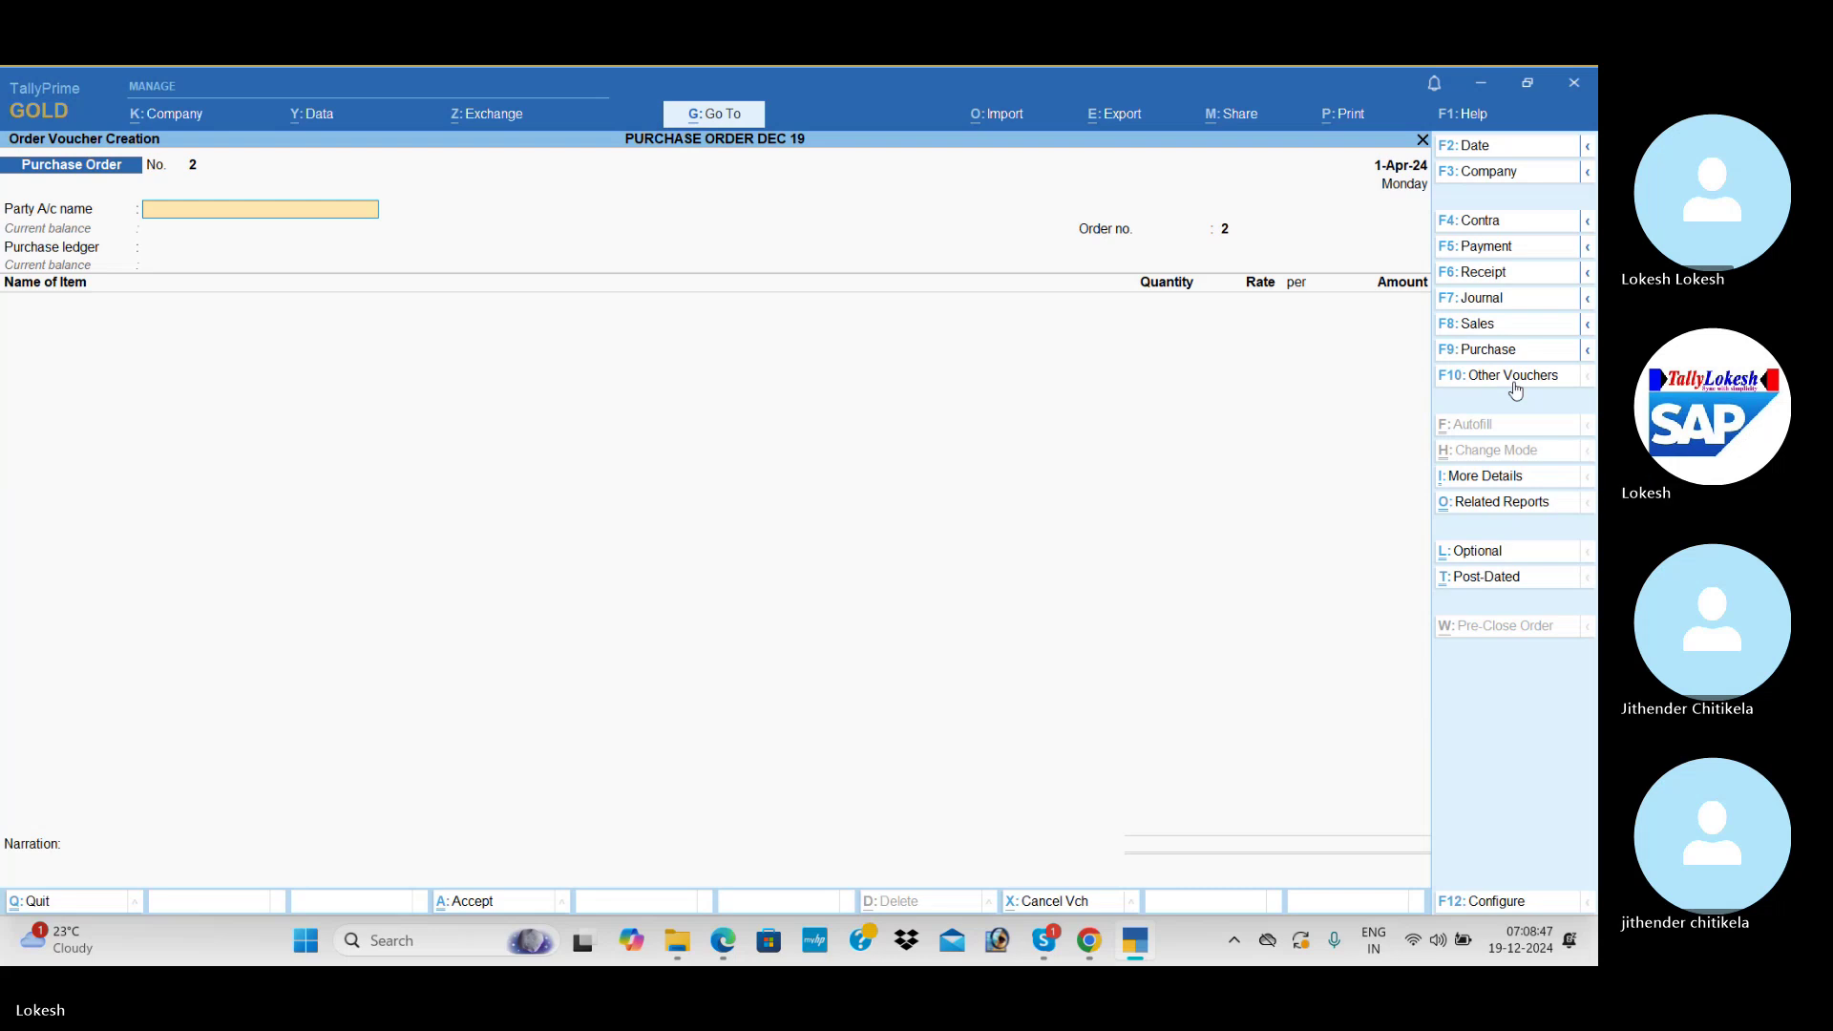
- Check the Receipt Note exercise in the PDF, and show the inactive voucher types for changing the voucher type
{"action": "key", "text": "alt+Tab"}
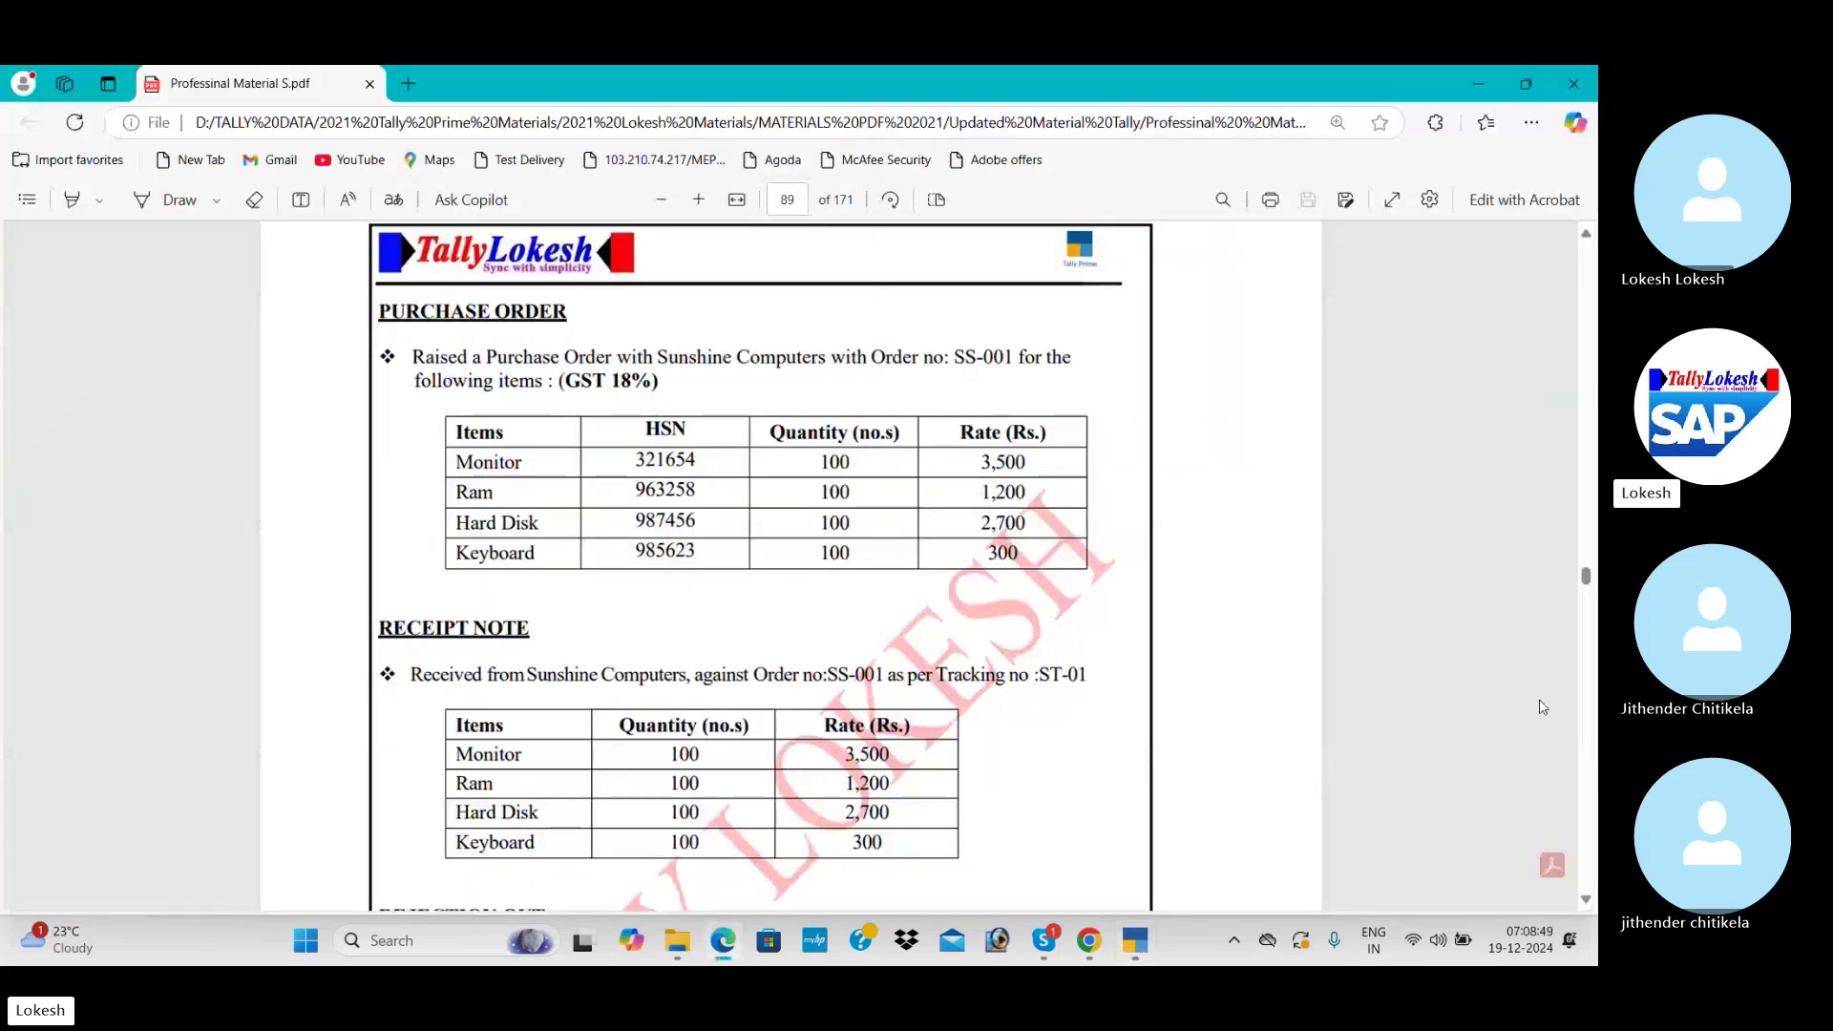
{"action": "left_click", "coordinate": [1586, 900]}
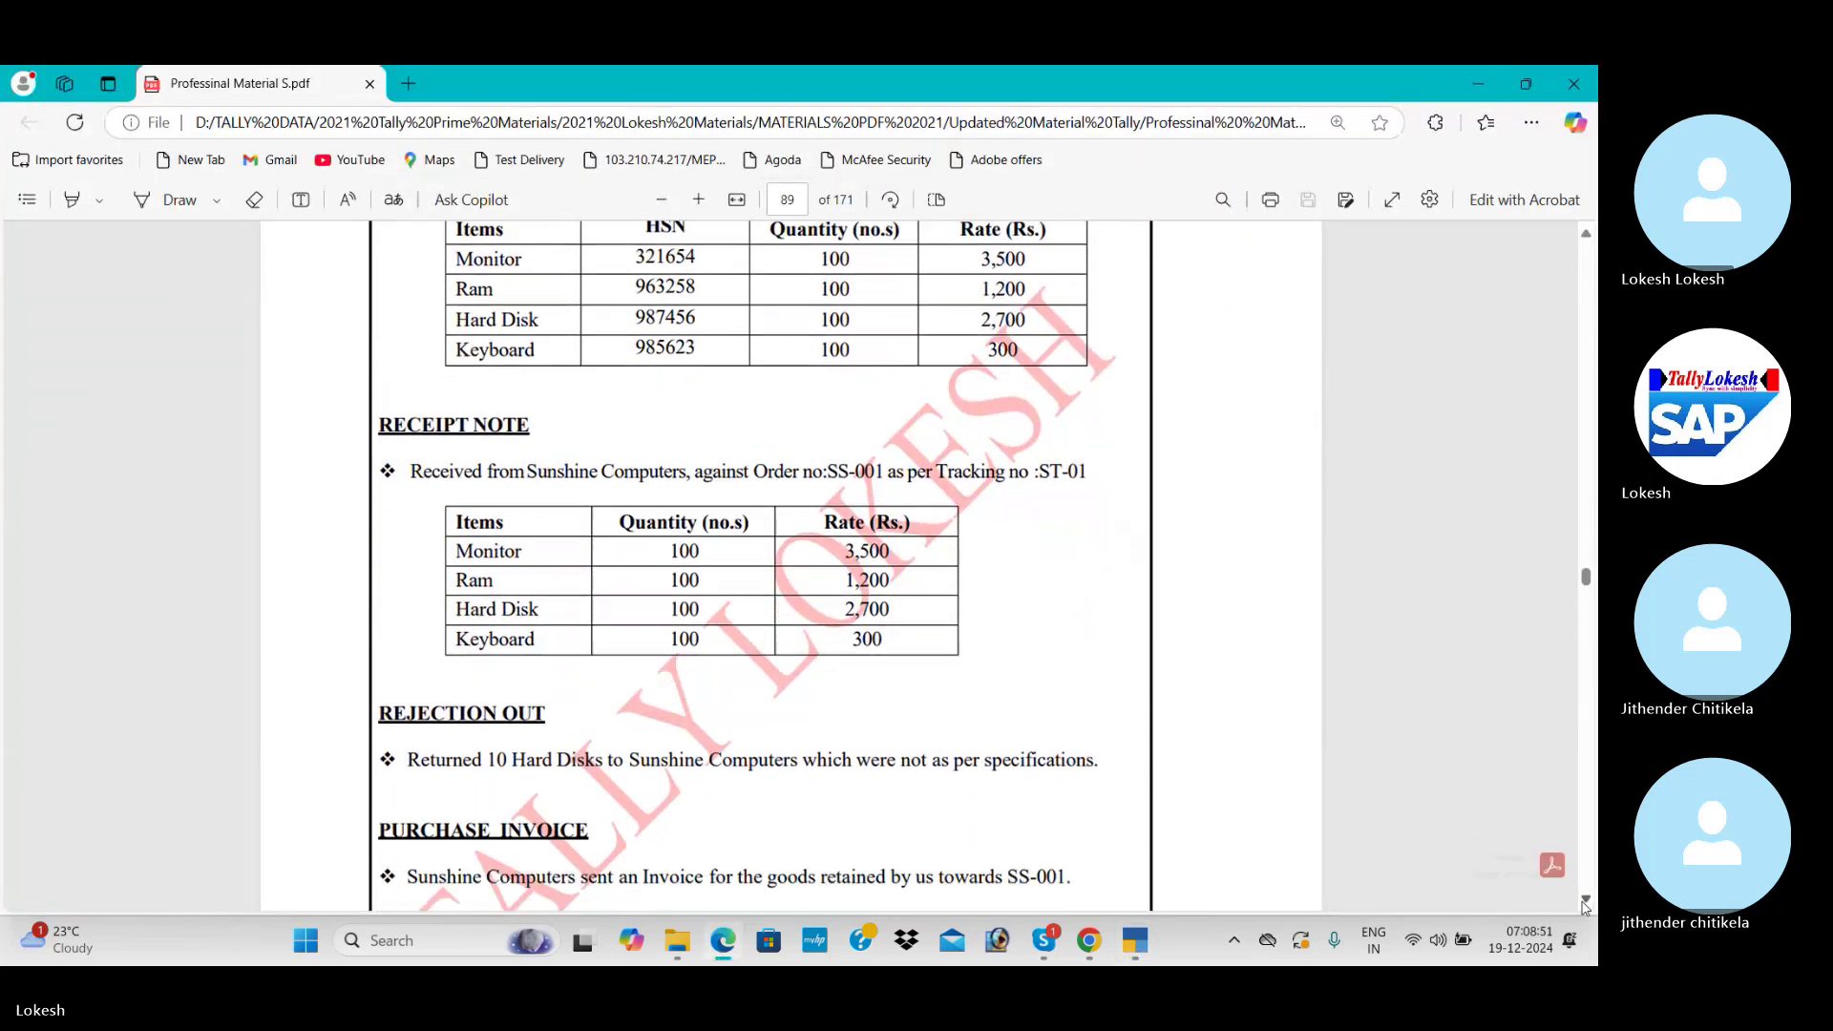
{"action": "left_click", "coordinate": [1582, 901]}
{"action": "left_click", "coordinate": [1583, 901]}
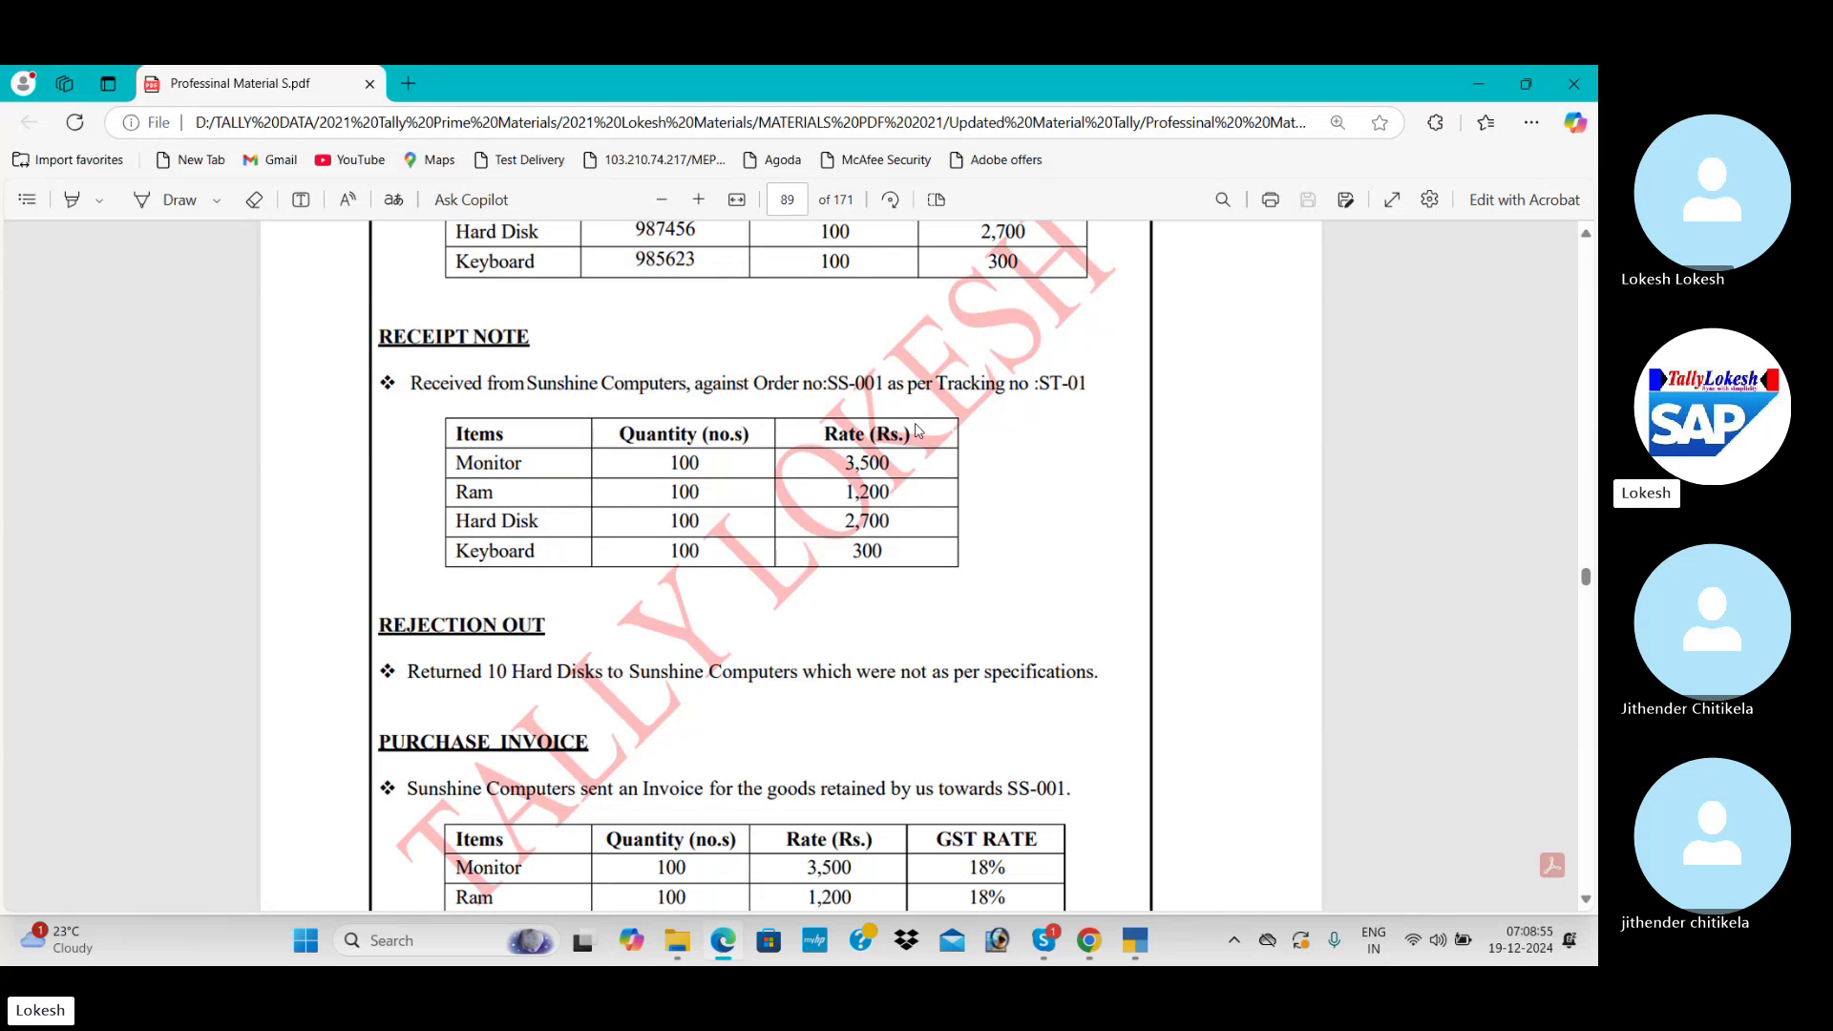
{"action": "key", "text": "alt+Tab"}
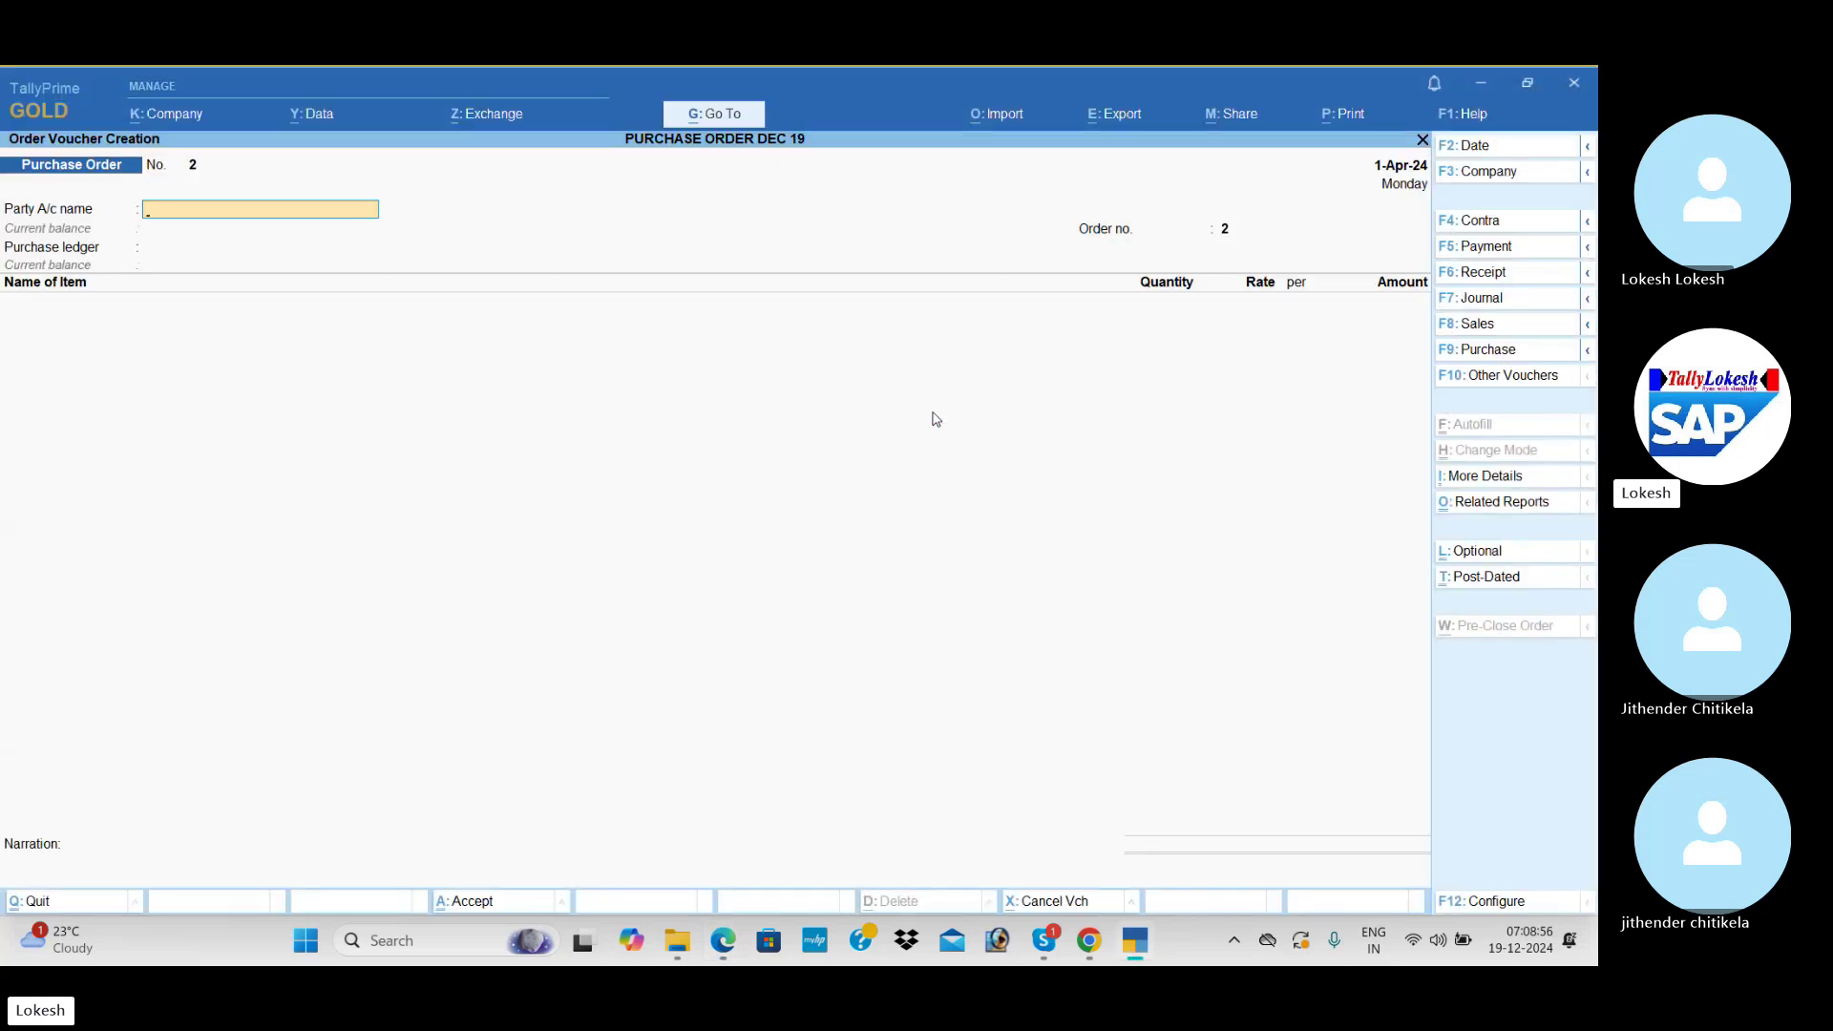
{"action": "left_click", "coordinate": [1546, 374]}
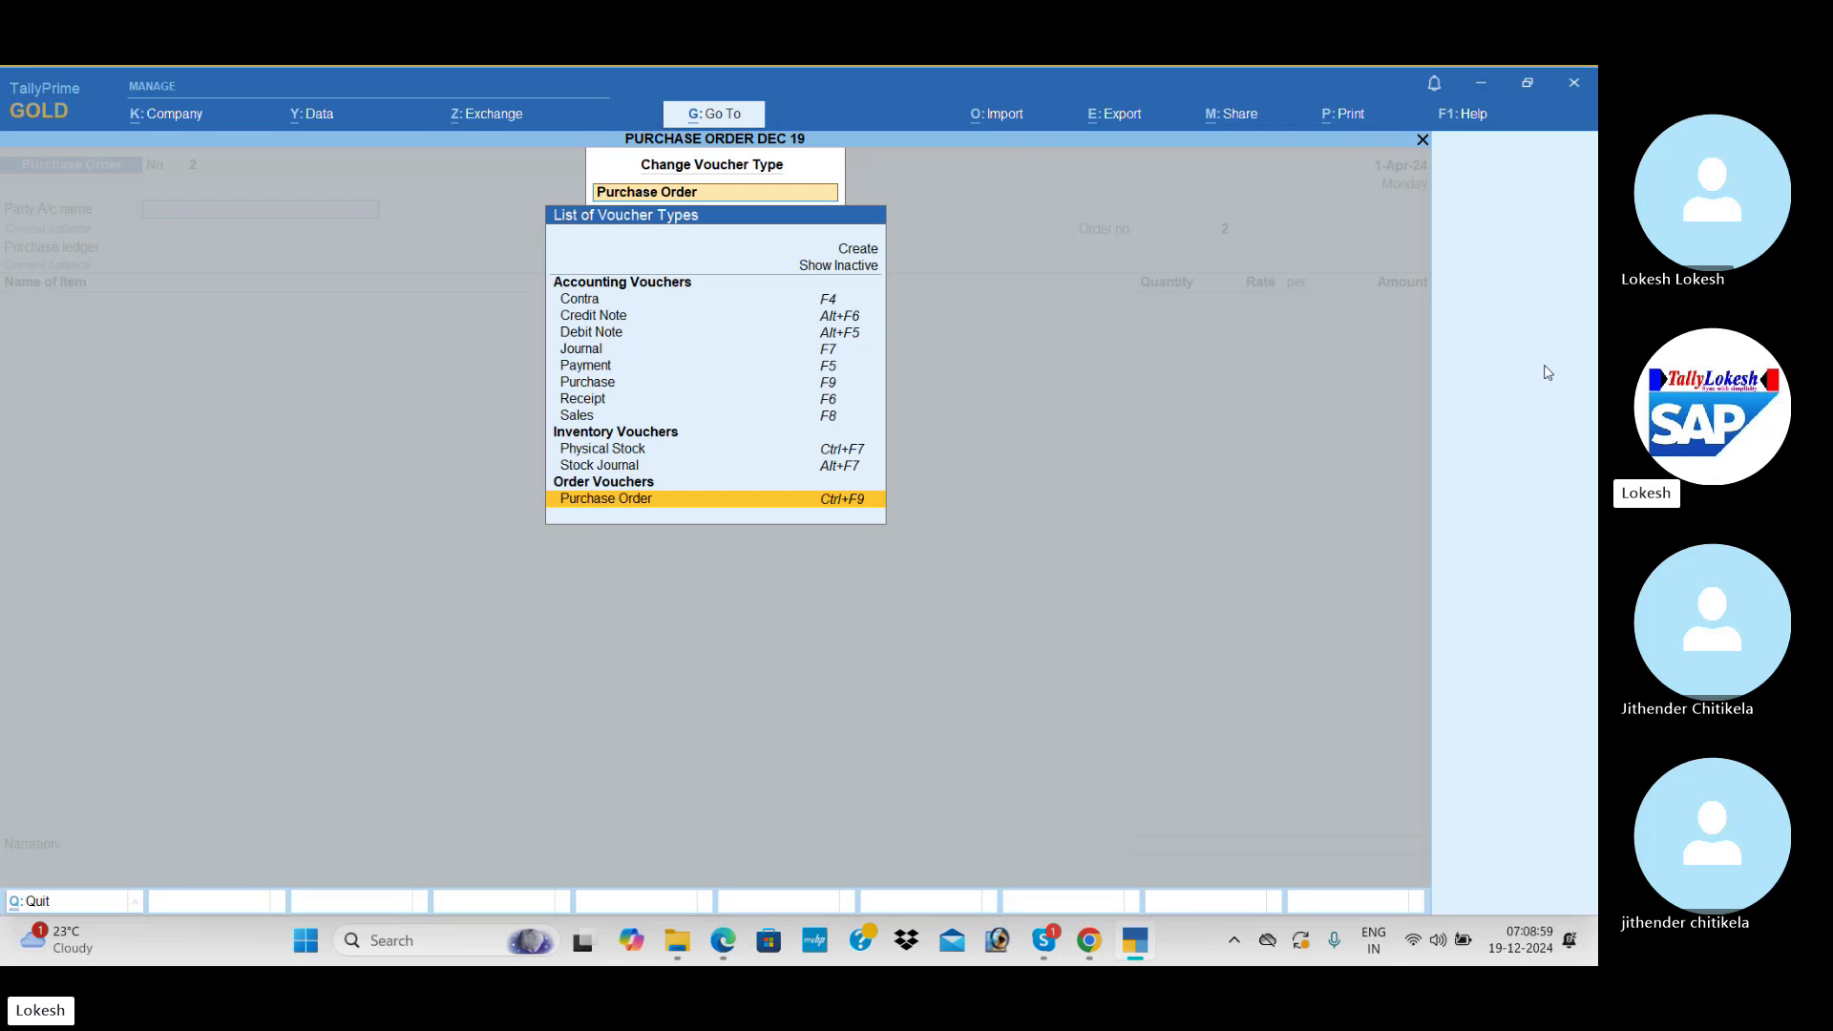
{"action": "key", "text": "Up"}
{"action": "key", "text": "Up"}
{"action": "key", "text": "Up"}
{"action": "key", "text": "Up"}
{"action": "key", "text": "Up"}
{"action": "key", "text": "Up"}
{"action": "key", "text": "Up"}
{"action": "key", "text": "Up"}
{"action": "key", "text": "Up"}
{"action": "key", "text": "Up"}
{"action": "key", "text": "Up"}
{"action": "key", "text": "Up"}
{"action": "key", "text": "Up"}
{"action": "key", "text": "Up"}
{"action": "key", "text": "Up"}
{"action": "key", "text": "Down"}
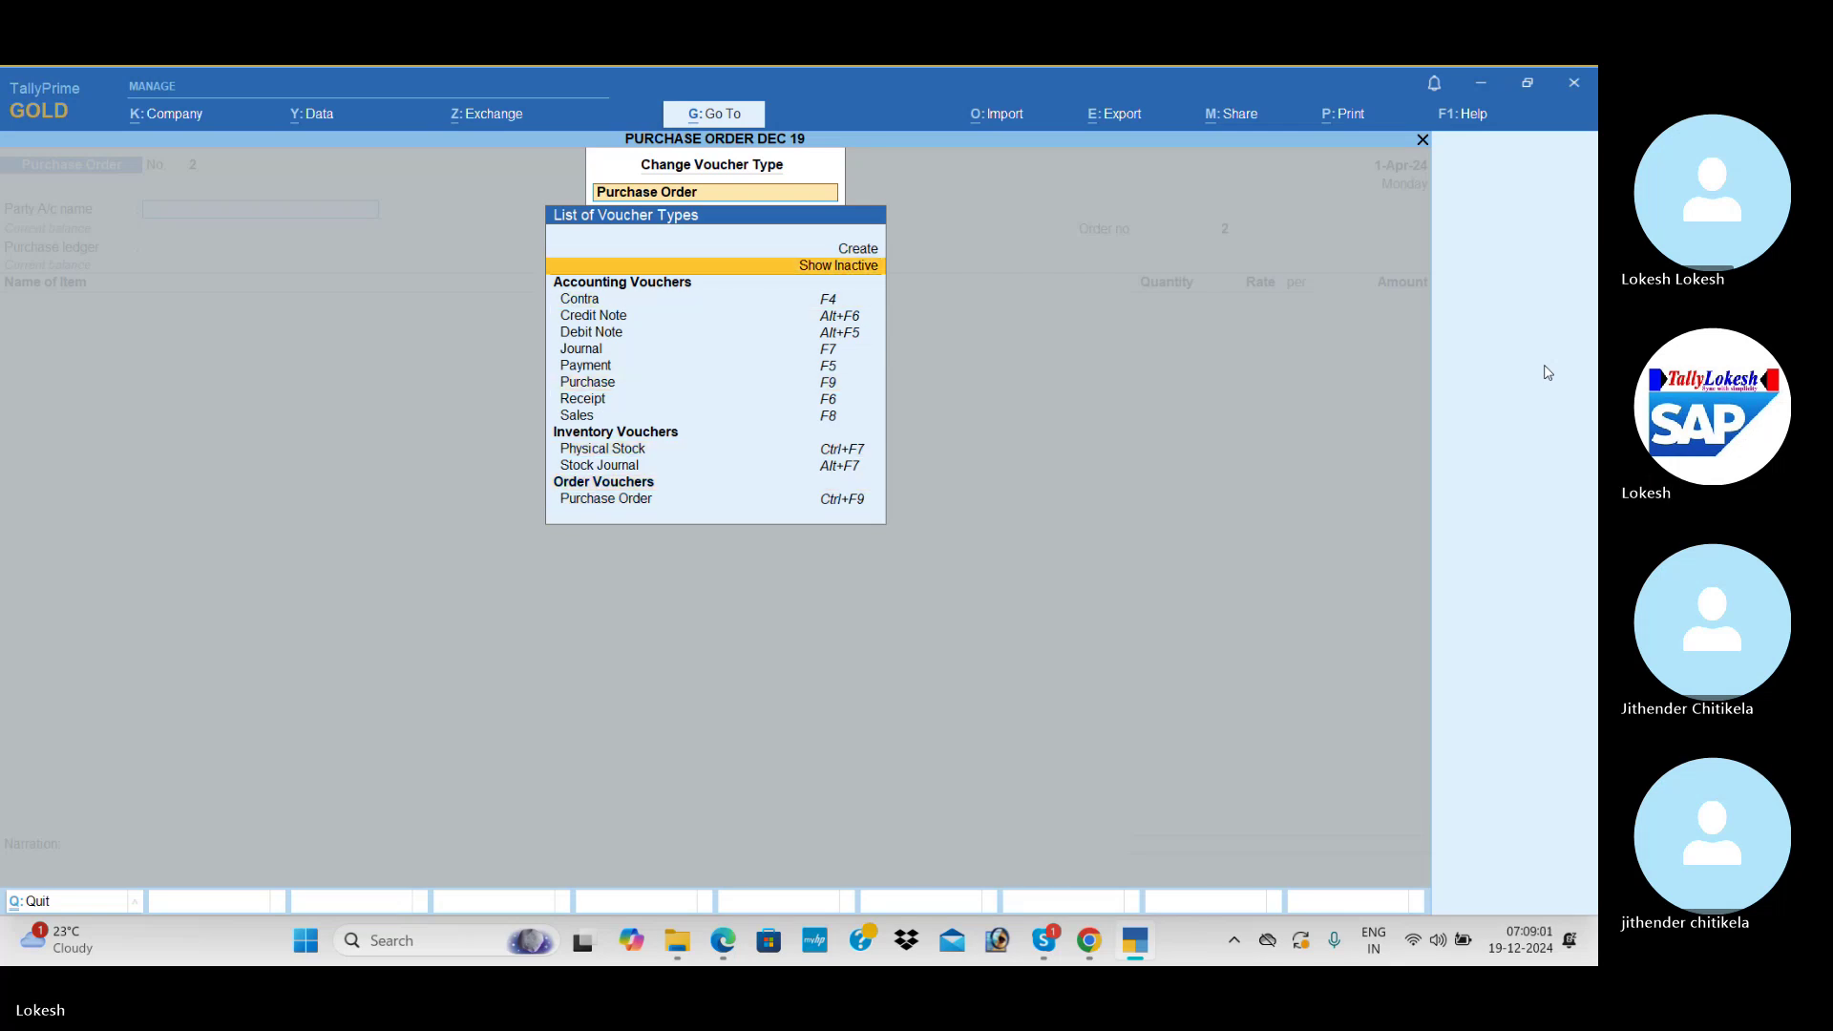
{"action": "key", "text": "Return"}
- Choose the inactive Receipt Note voucher type named in the PDF and activate it
{"action": "key", "text": "Down"}
{"action": "key", "text": "Down"}
{"action": "key", "text": "Down"}
{"action": "key", "text": "Down"}
{"action": "key", "text": "Down"}
{"action": "key", "text": "Down"}
{"action": "key", "text": "Down"}
{"action": "key", "text": "Down"}
{"action": "key", "text": "Down"}
{"action": "key", "text": "Down"}
{"action": "key", "text": "Down"}
{"action": "key", "text": "Down"}
{"action": "key", "text": "Down"}
{"action": "key", "text": "Down"}
{"action": "key", "text": "Down"}
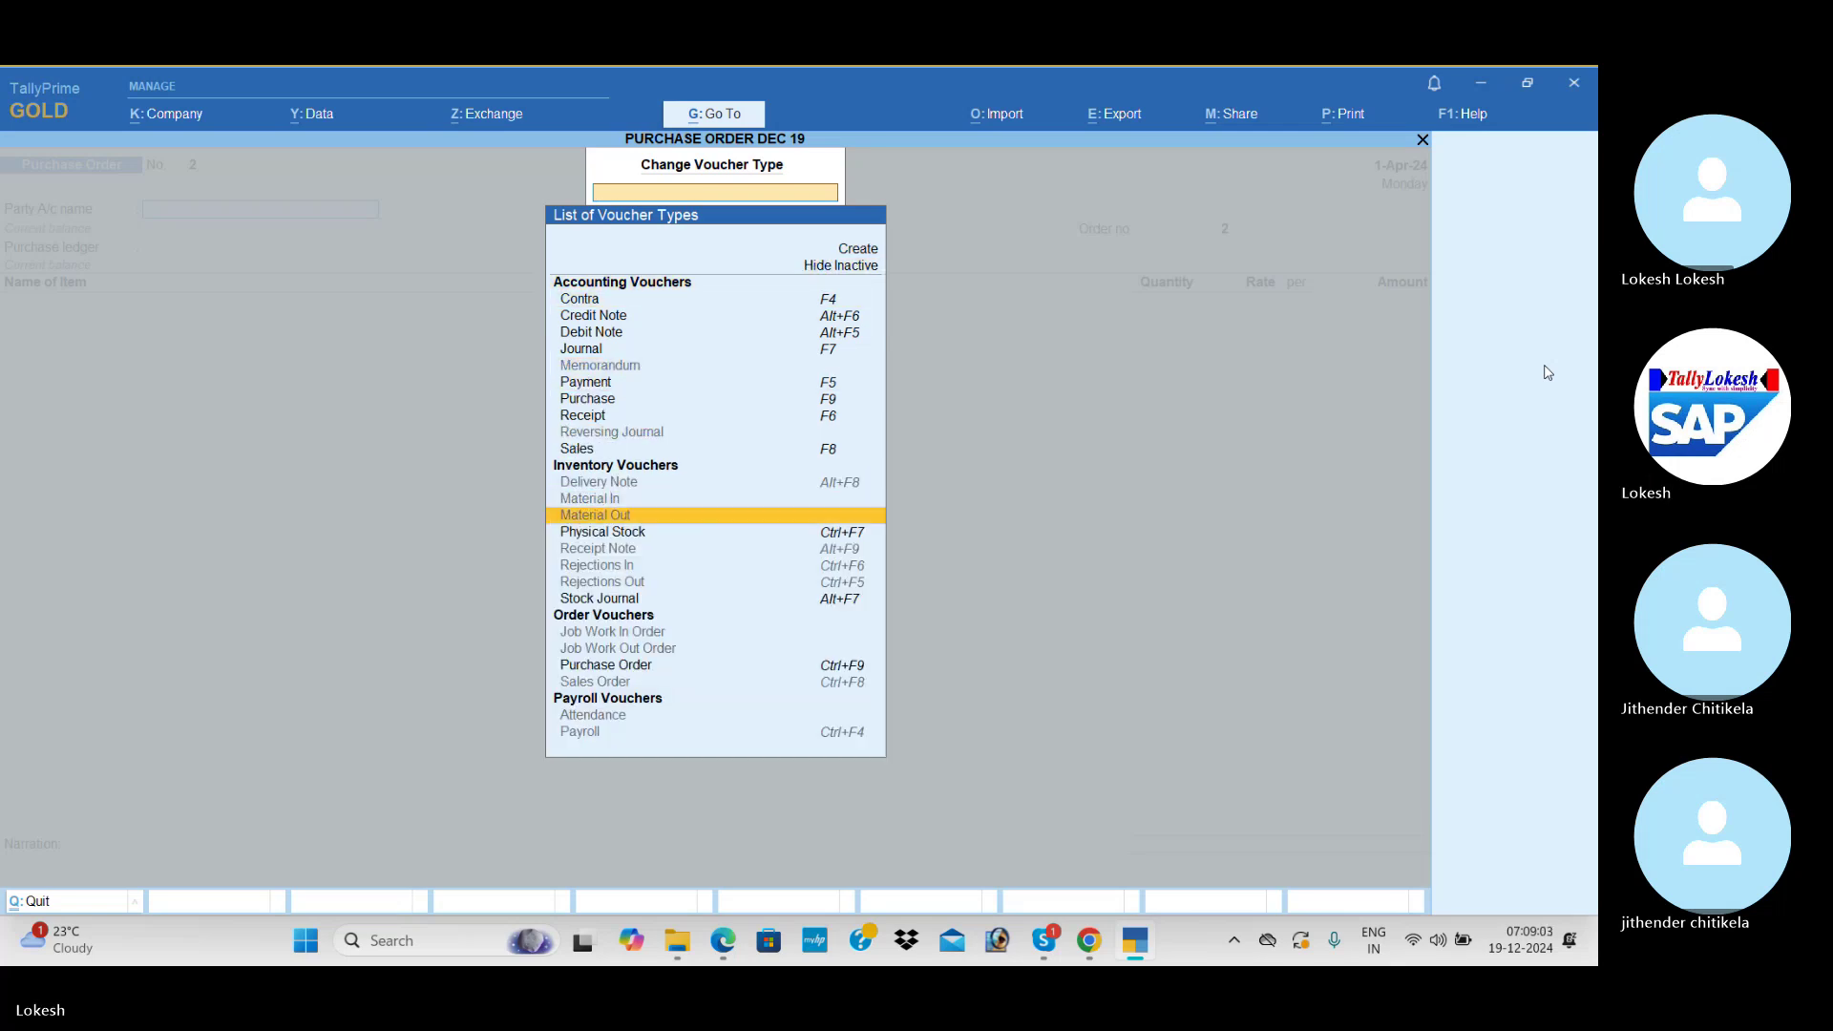
{"action": "key", "text": "Down"}
{"action": "key", "text": "Down"}
{"action": "key", "text": "alt+Tab"}
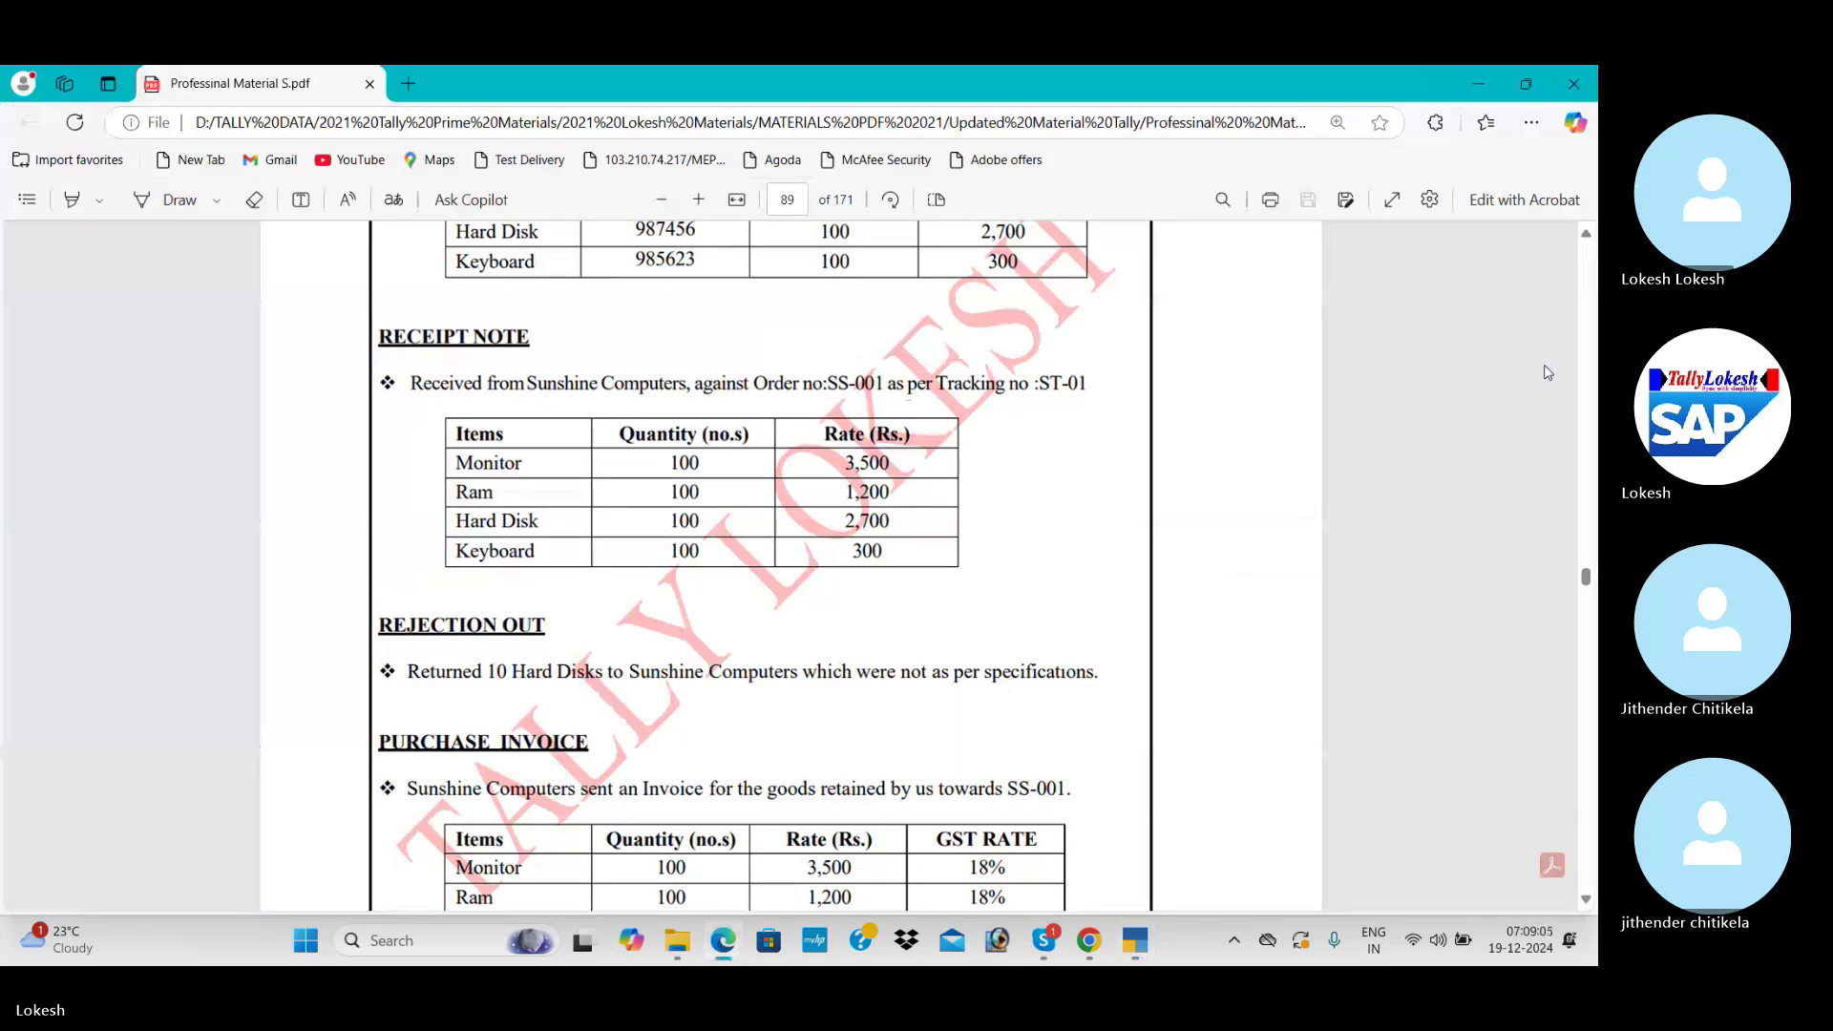
{"action": "key", "text": "alt+Tab"}
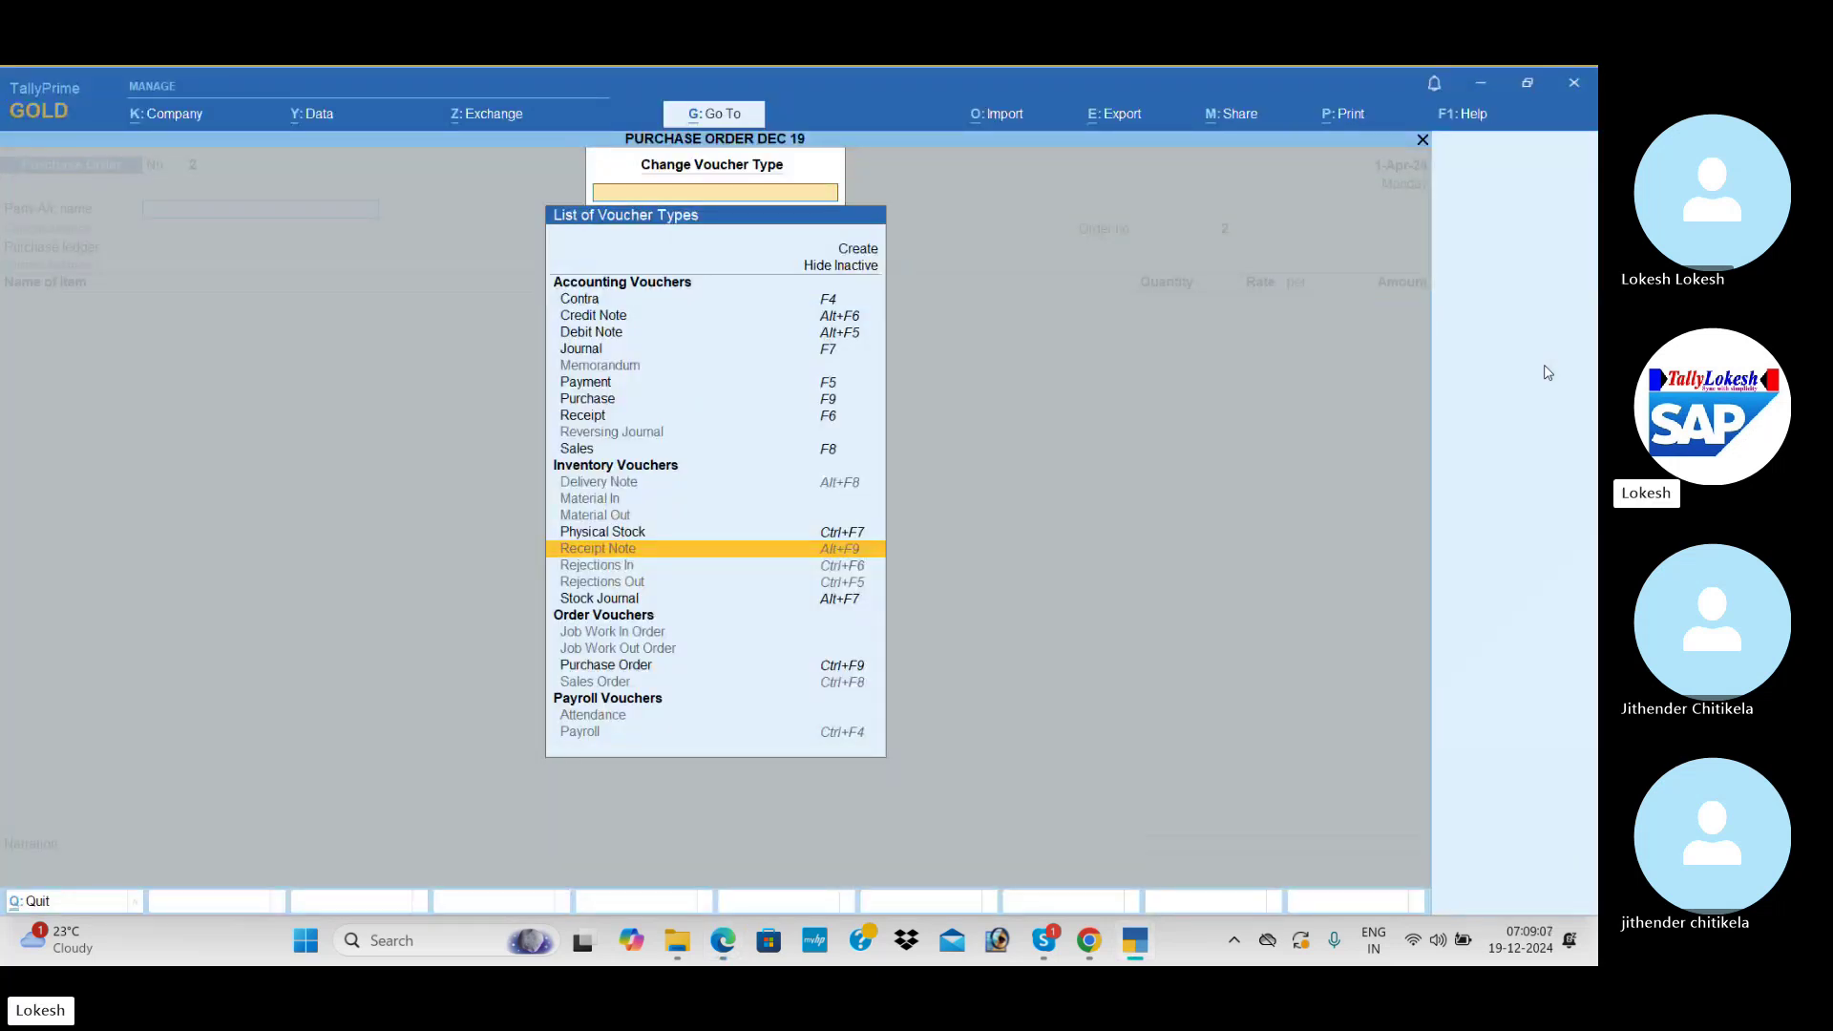
{"action": "key", "text": "Return"}
{"action": "key", "text": "y"}
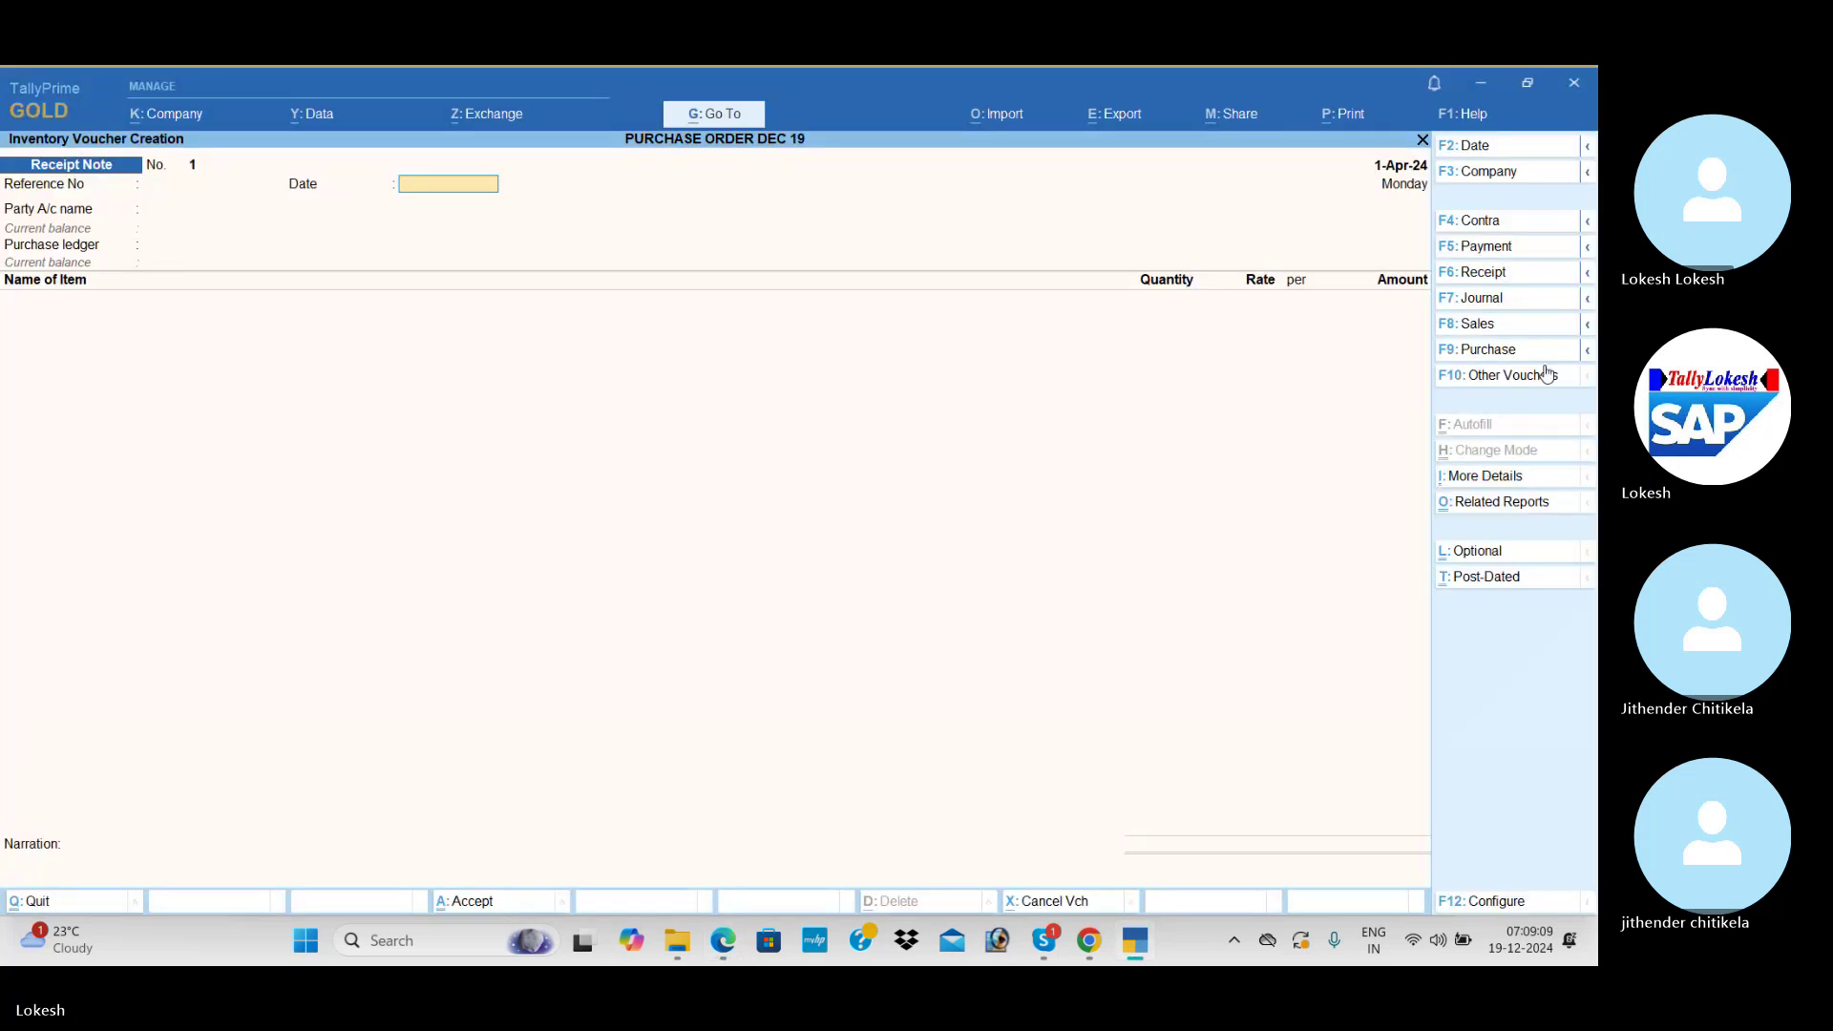
- Select Sunshine Computers as the receipt note's party account and link its purchase order dated 1-Apr-24
{"action": "key", "text": "Return"}
{"action": "key", "text": "Down"}
{"action": "key", "text": "Return"}
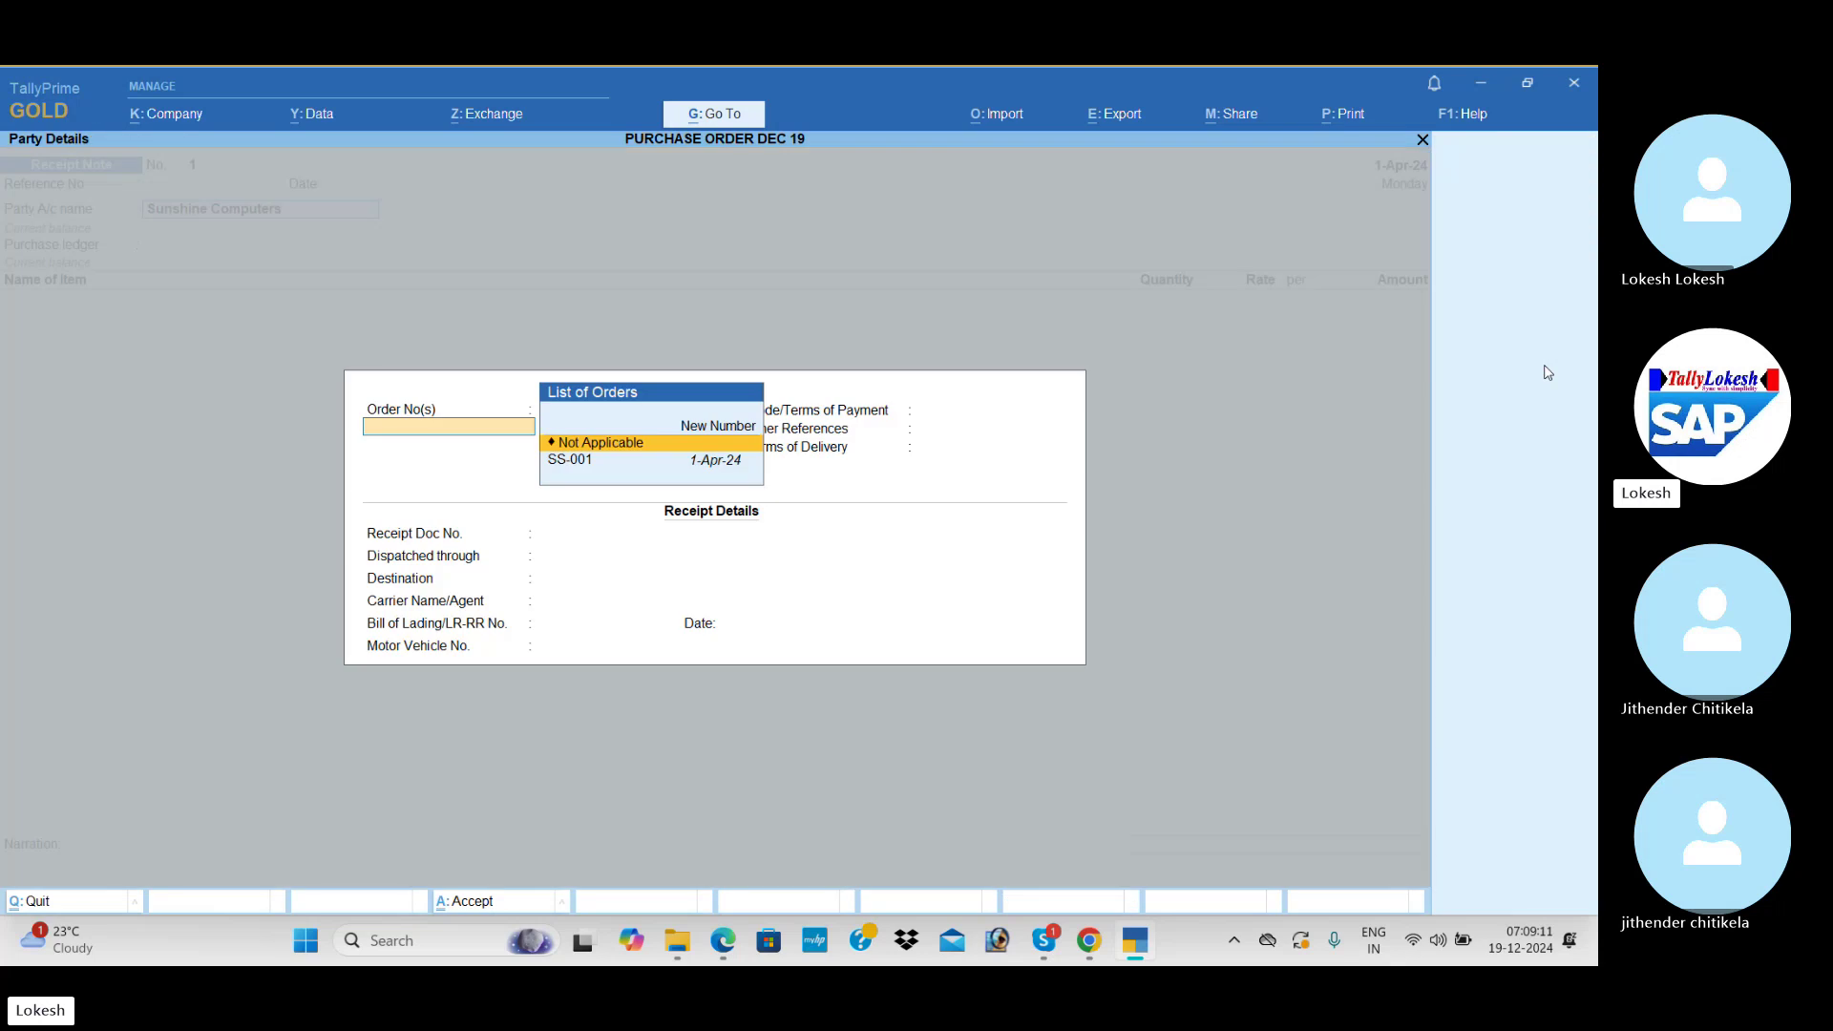
{"action": "key", "text": "Down"}
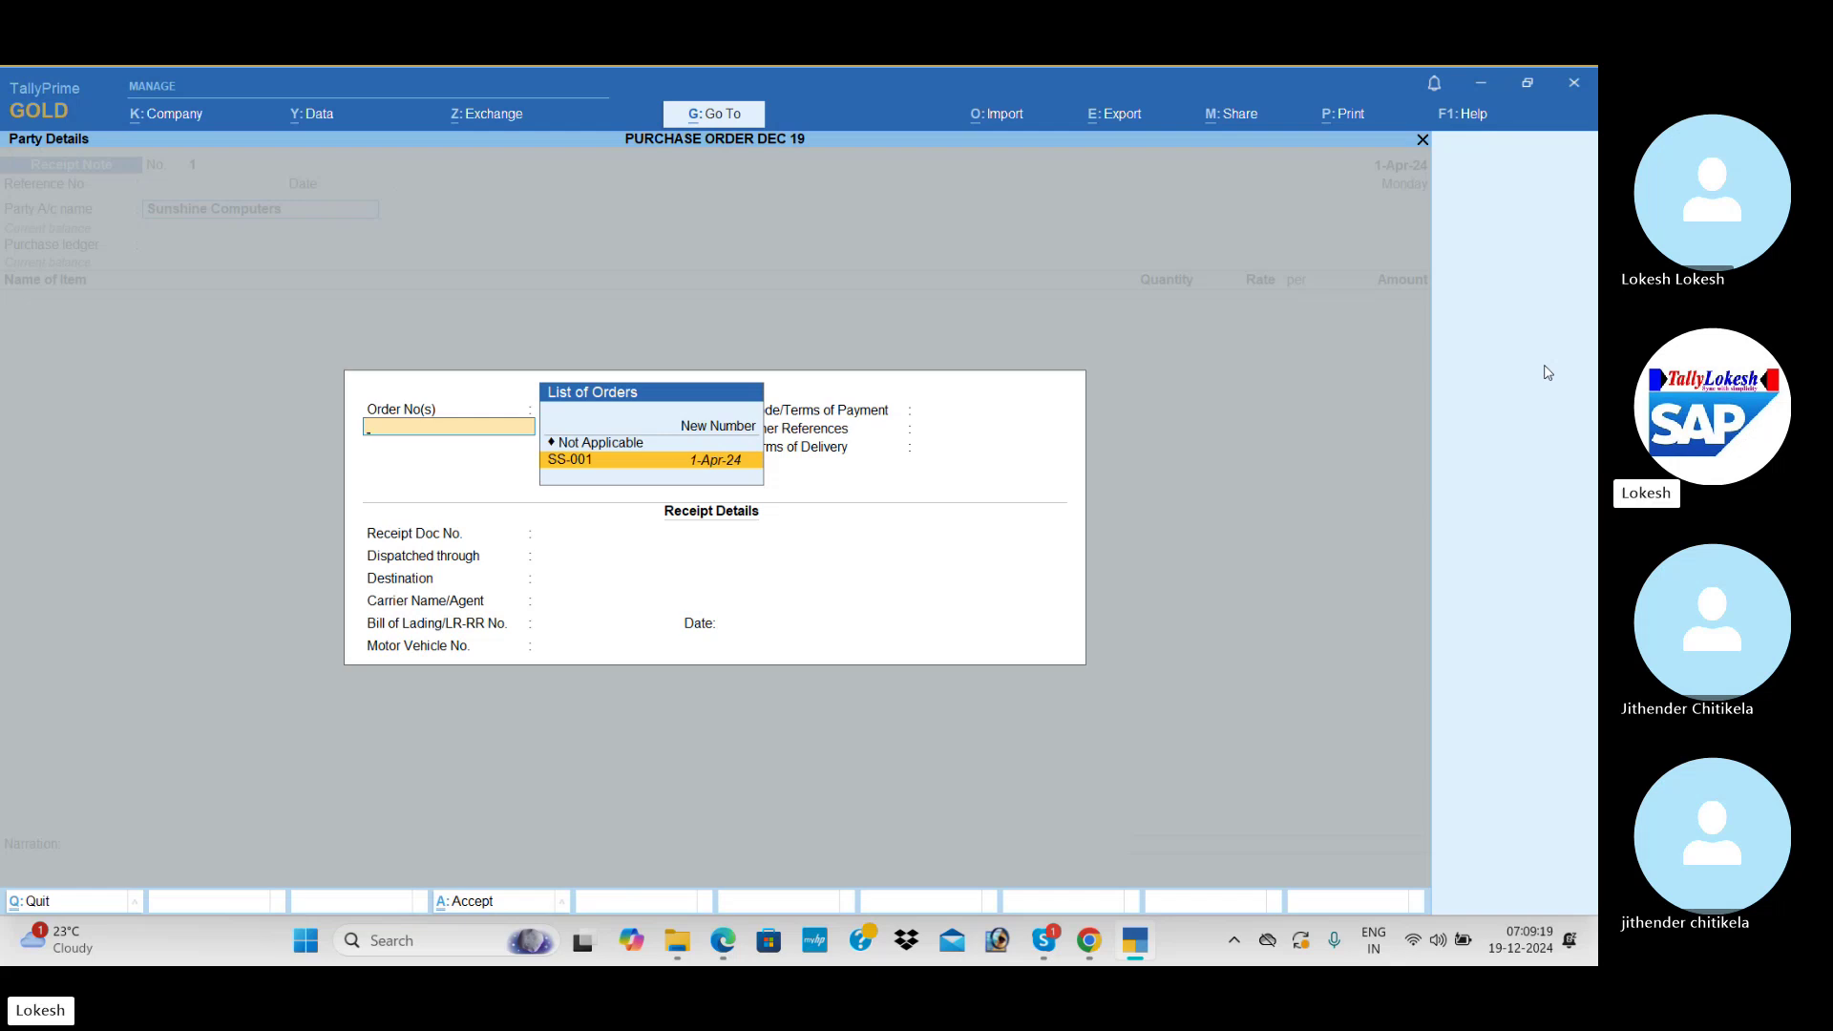
{"action": "key", "text": "Return"}
{"action": "key", "text": "Return"}
{"action": "key", "text": "Return"}
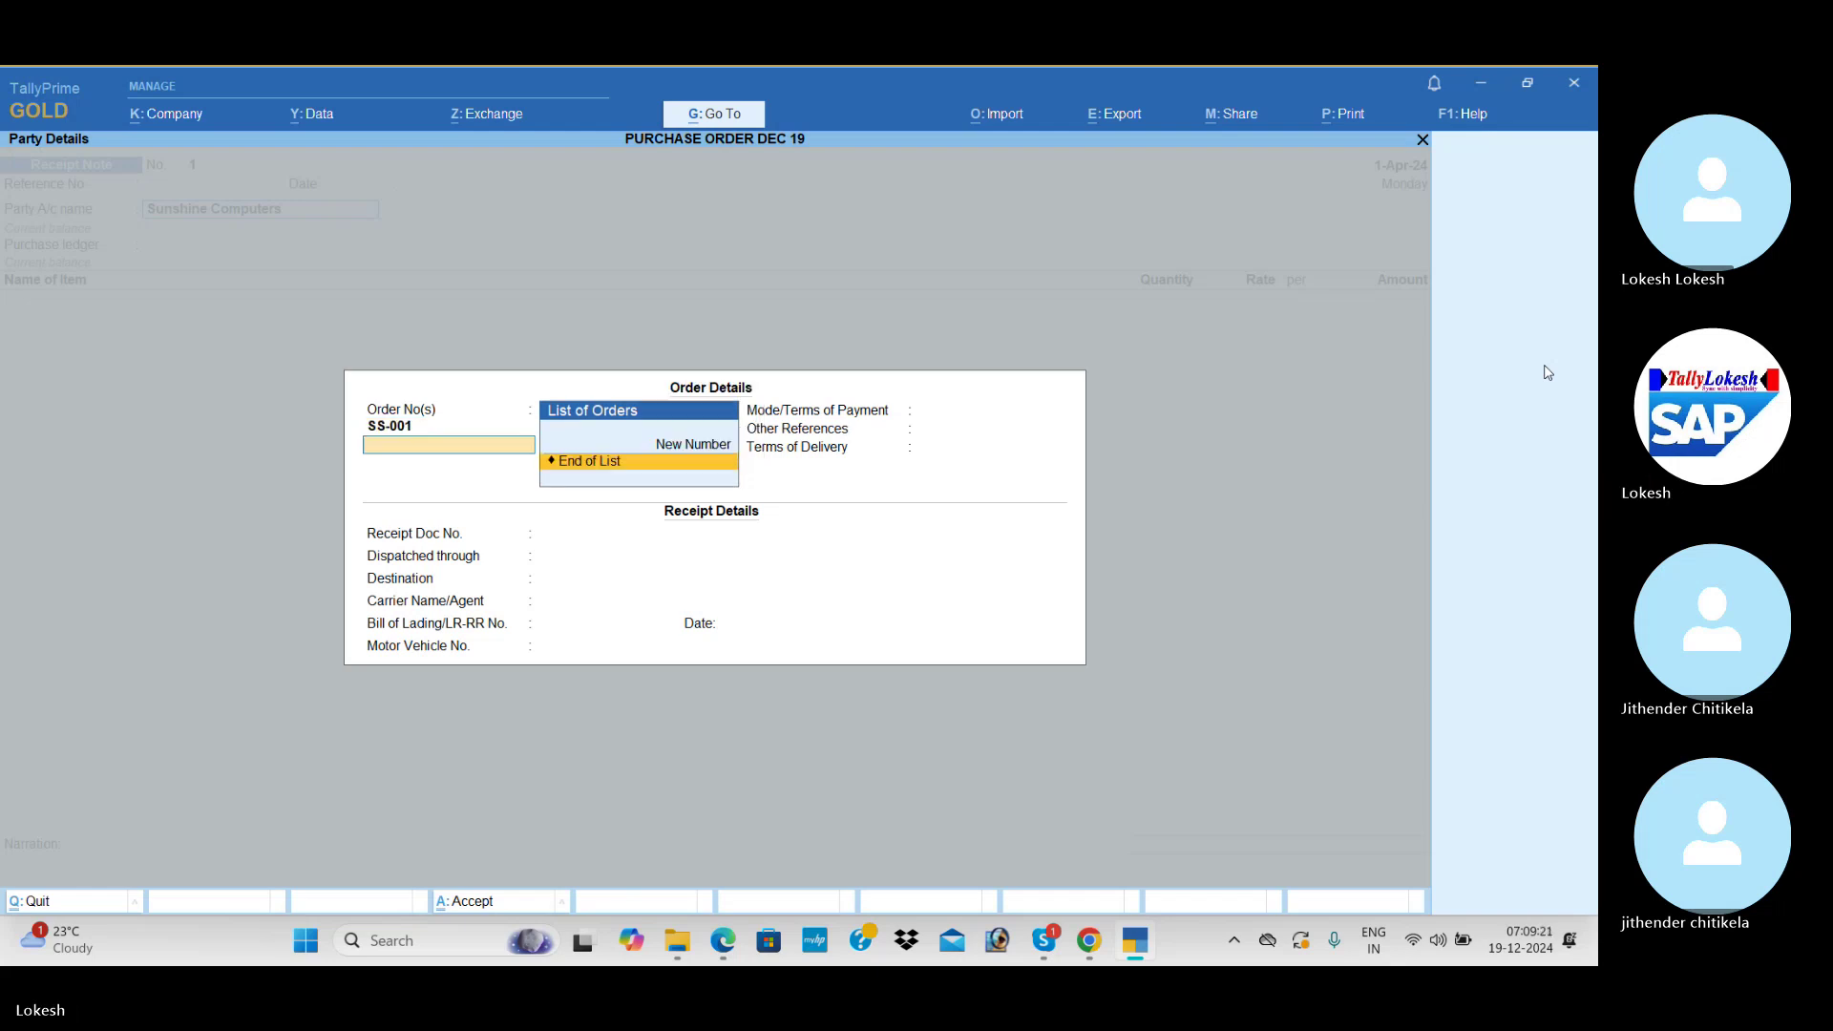
- End the order list, leave the remaining order and receipt details blank, and accept the party details as they are
{"action": "key", "text": "Return"}
{"action": "key", "text": "Return"}
{"action": "key", "text": "Return"}
{"action": "key", "text": "Return"}
{"action": "key", "text": "Return"}
{"action": "key", "text": "Return"}
{"action": "key", "text": "Return"}
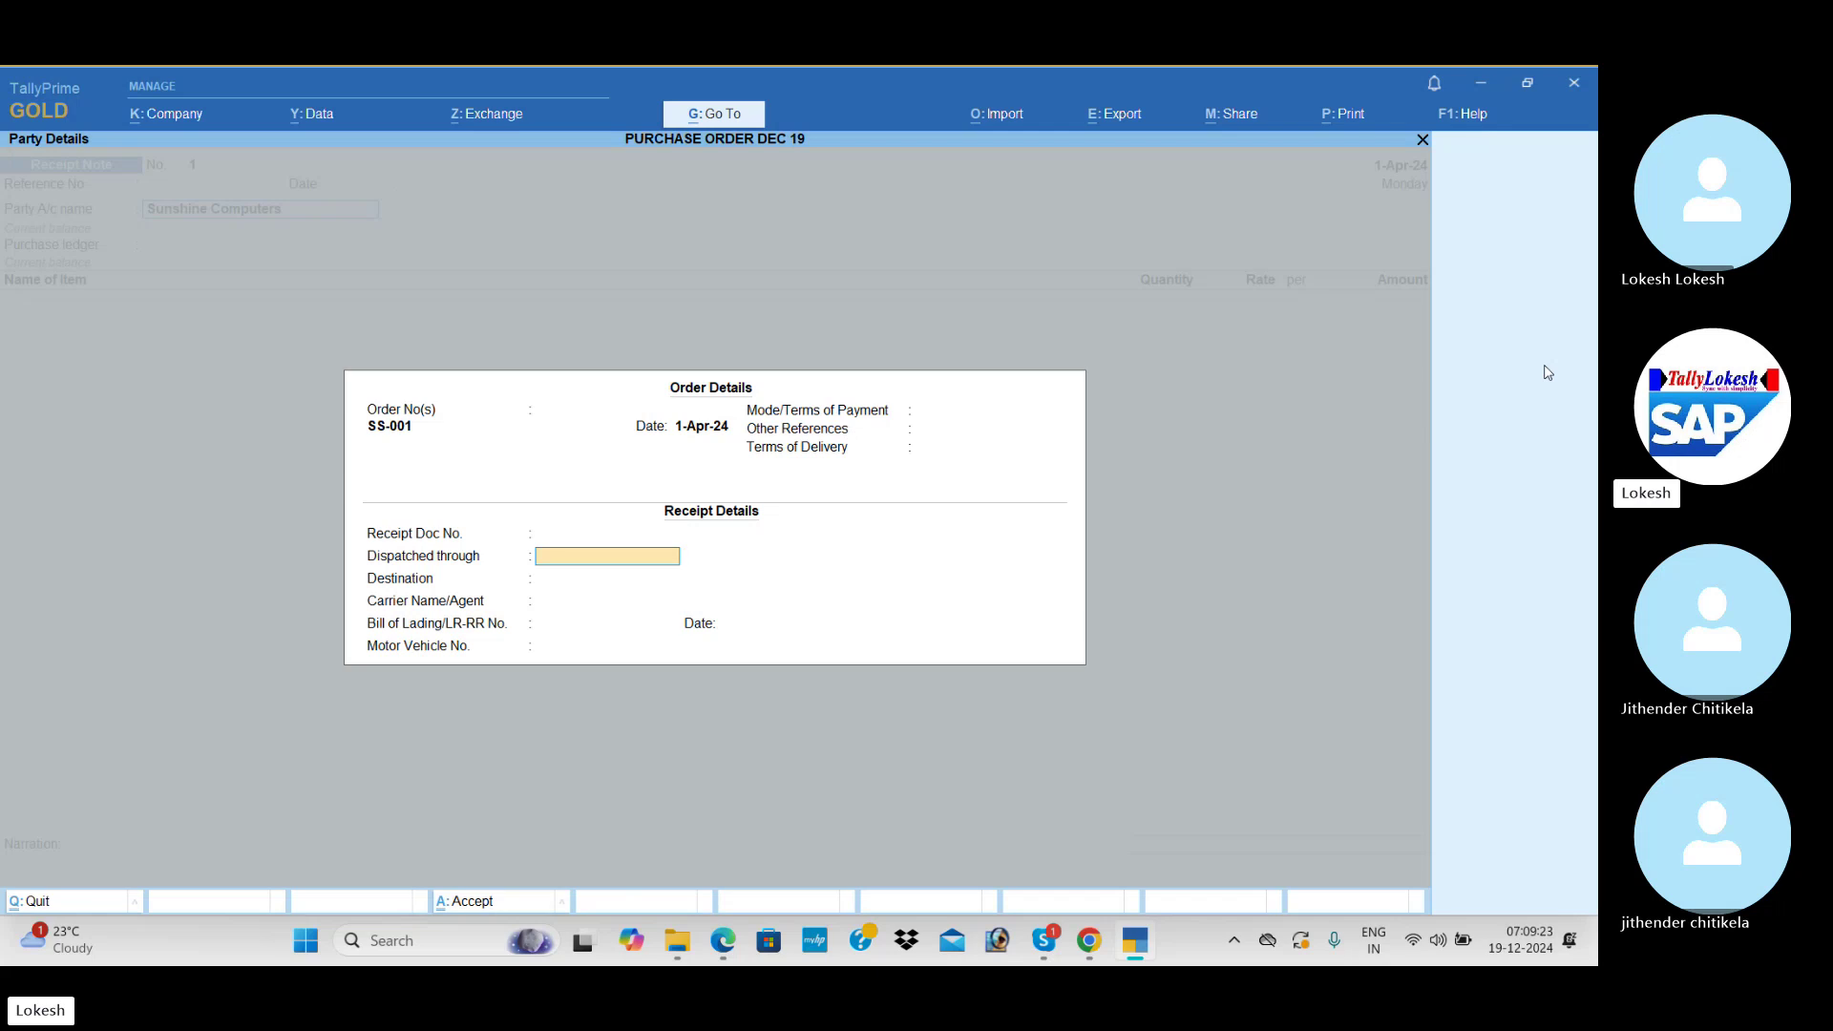
{"action": "key", "text": "Return"}
{"action": "key", "text": "Return"}
{"action": "key", "text": "Return"}
{"action": "key", "text": "Return"}
{"action": "key", "text": "Return"}
{"action": "key", "text": "Return"}
{"action": "key", "text": "Return"}
{"action": "key", "text": "Return"}
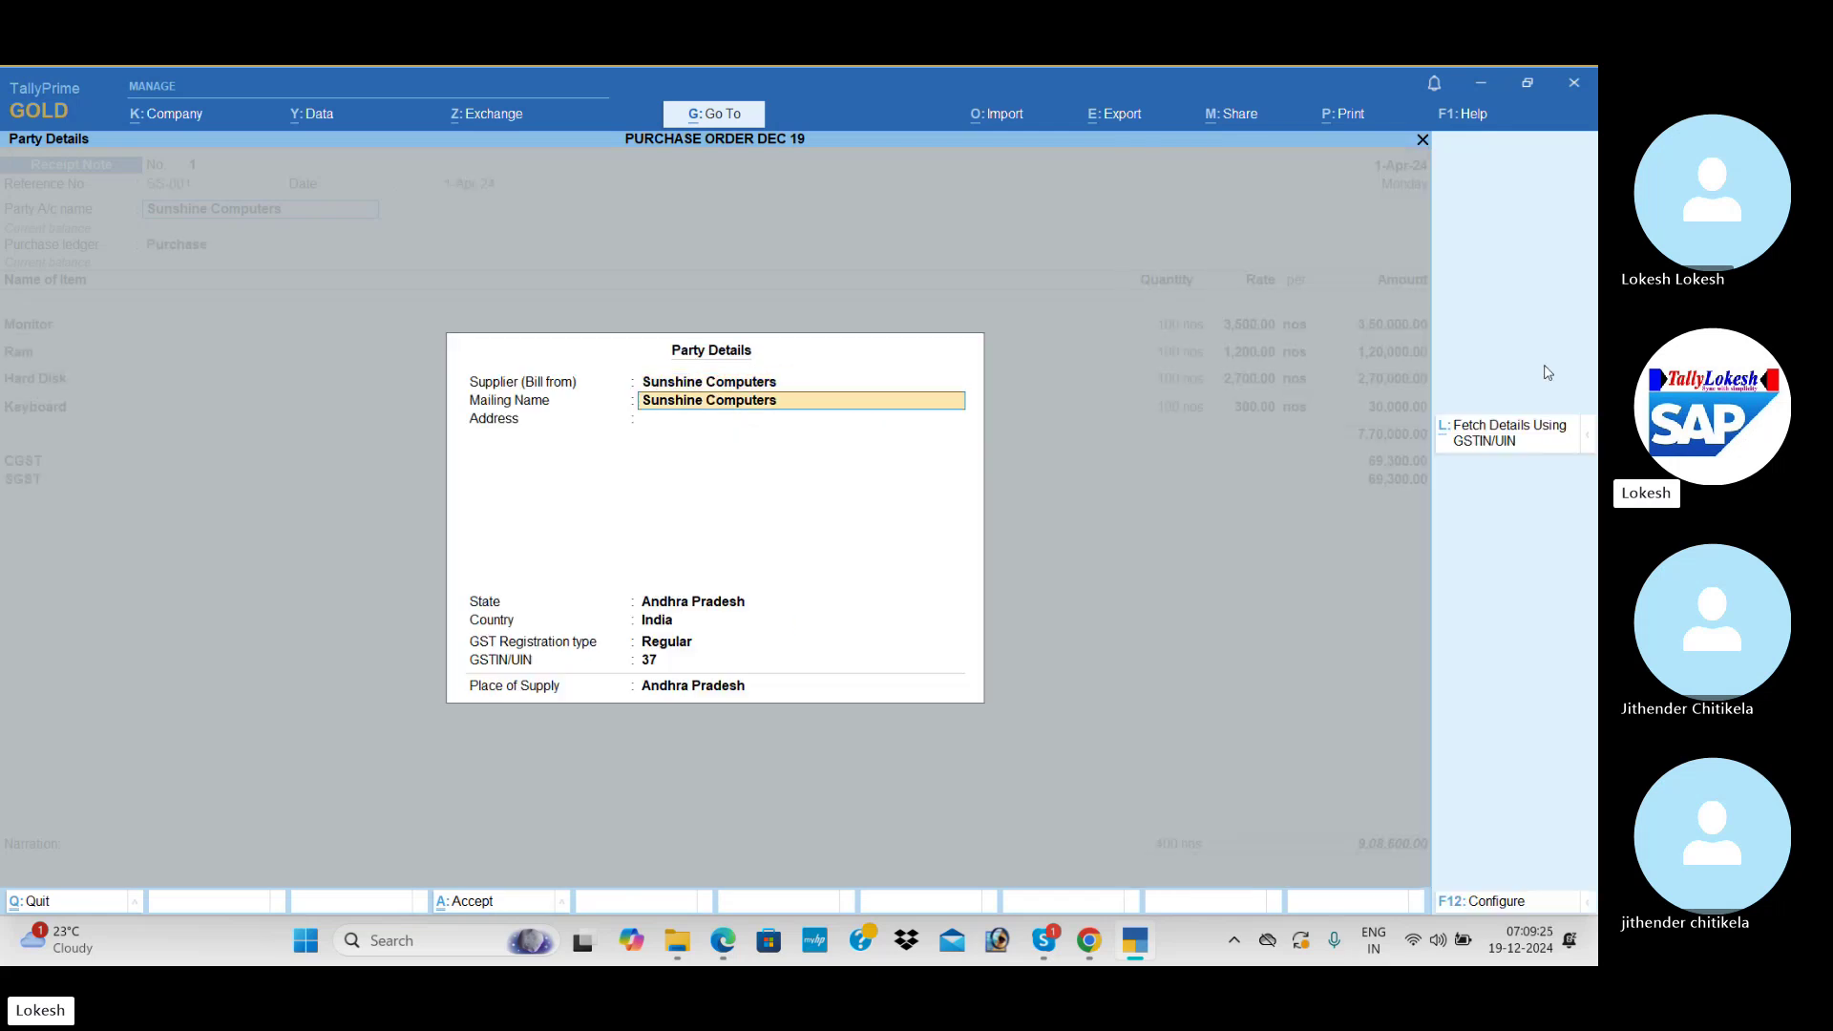
{"action": "key", "text": "Return"}
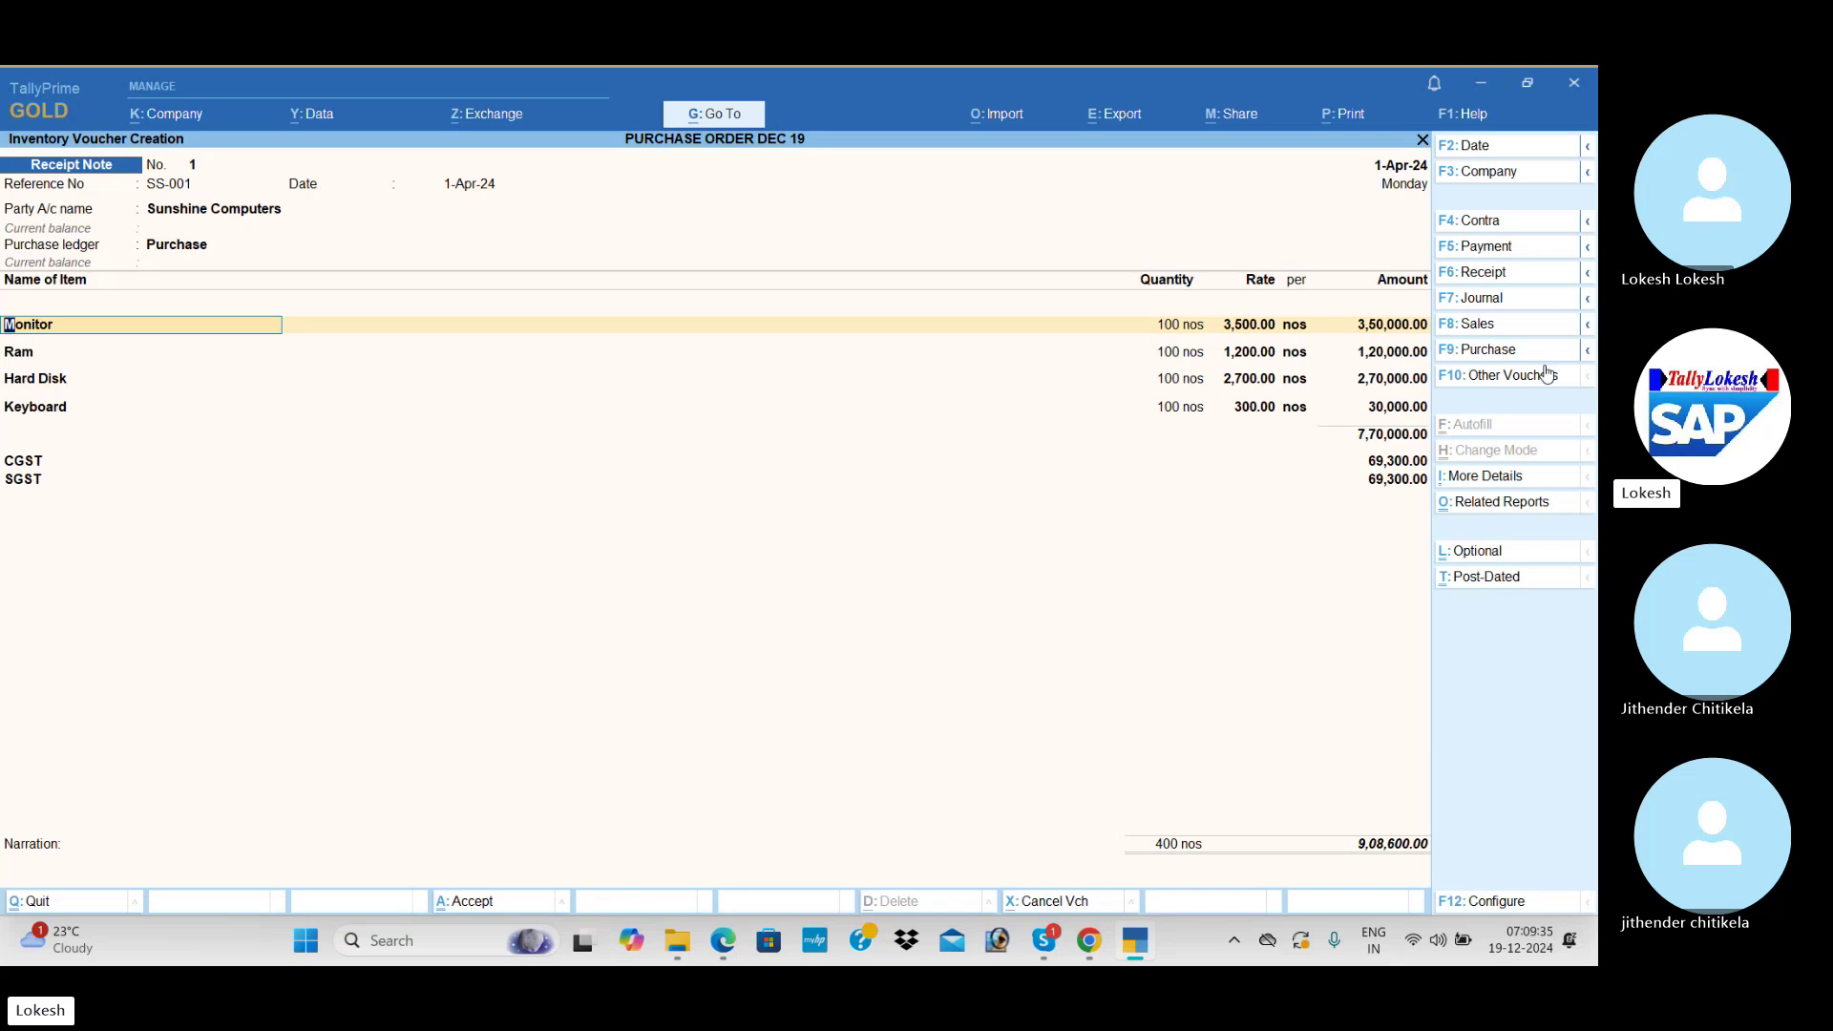
- Open the Monitor's item allocation and enter the PDF's tracking number as a new number
{"action": "key", "text": "Return"}
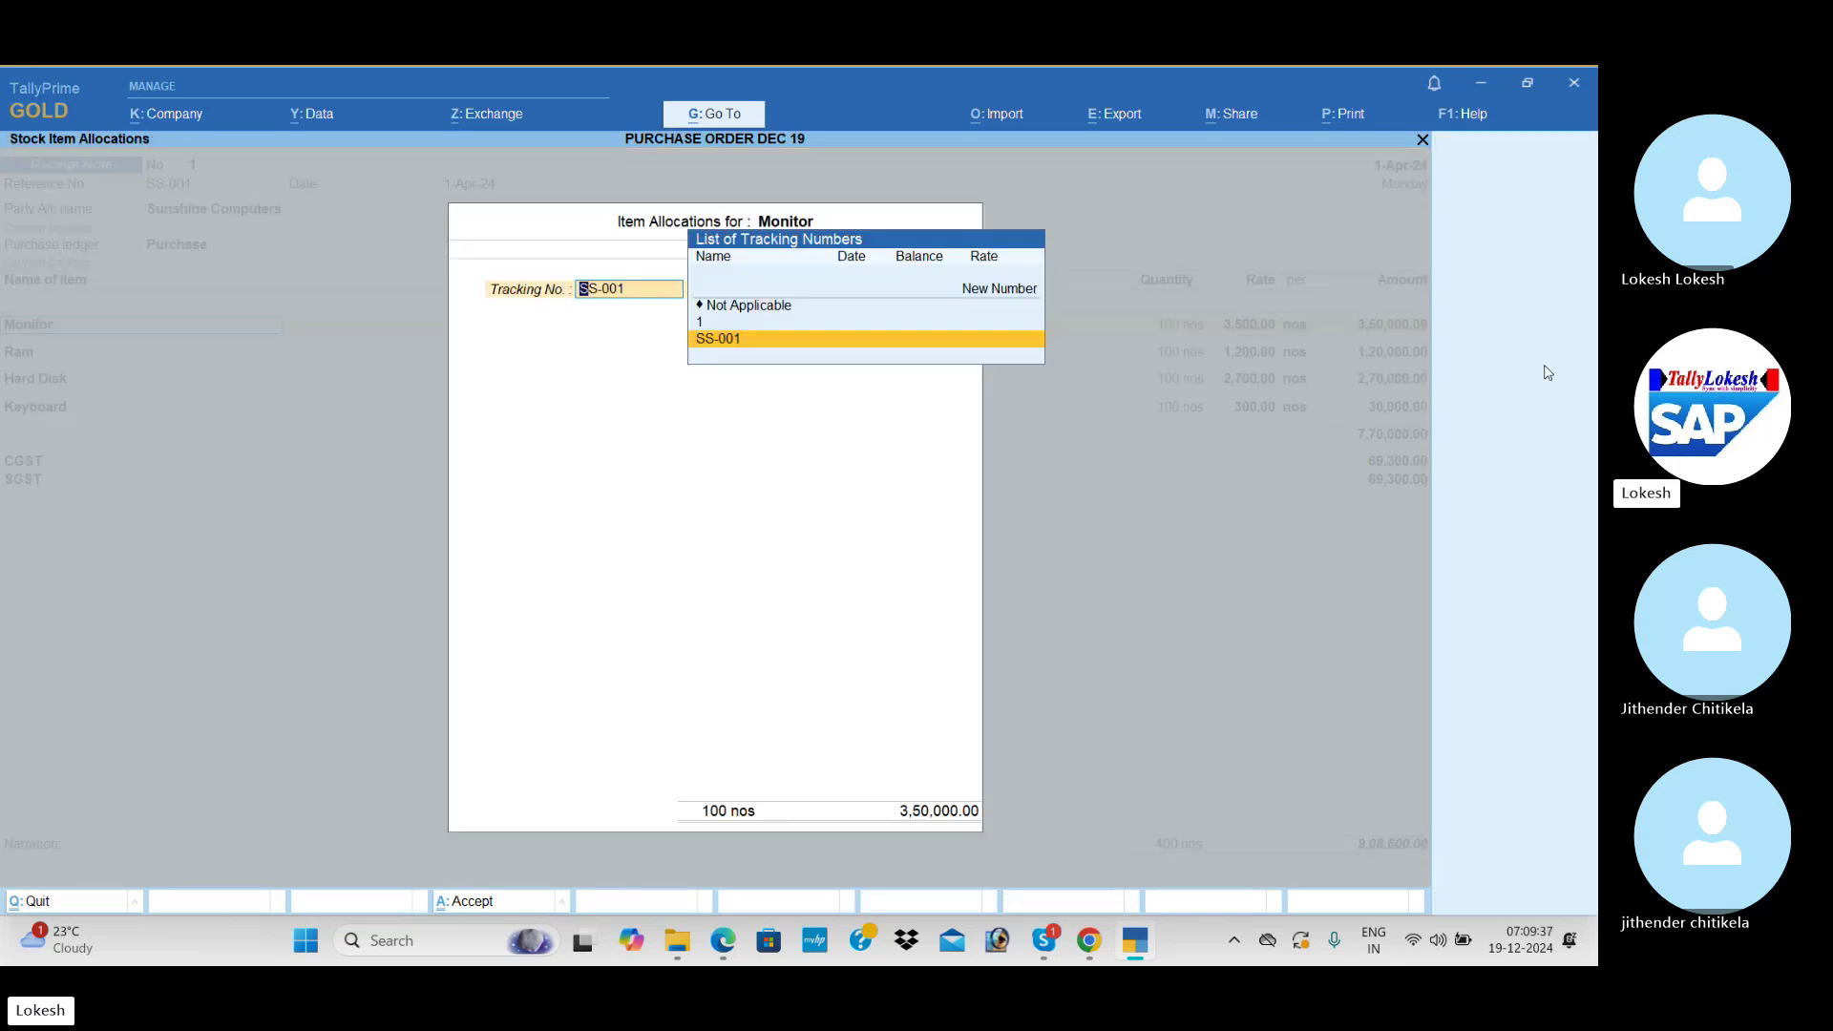
{"action": "key", "text": "Up"}
{"action": "key", "text": "Up"}
{"action": "key", "text": "Up"}
{"action": "key", "text": "Return"}
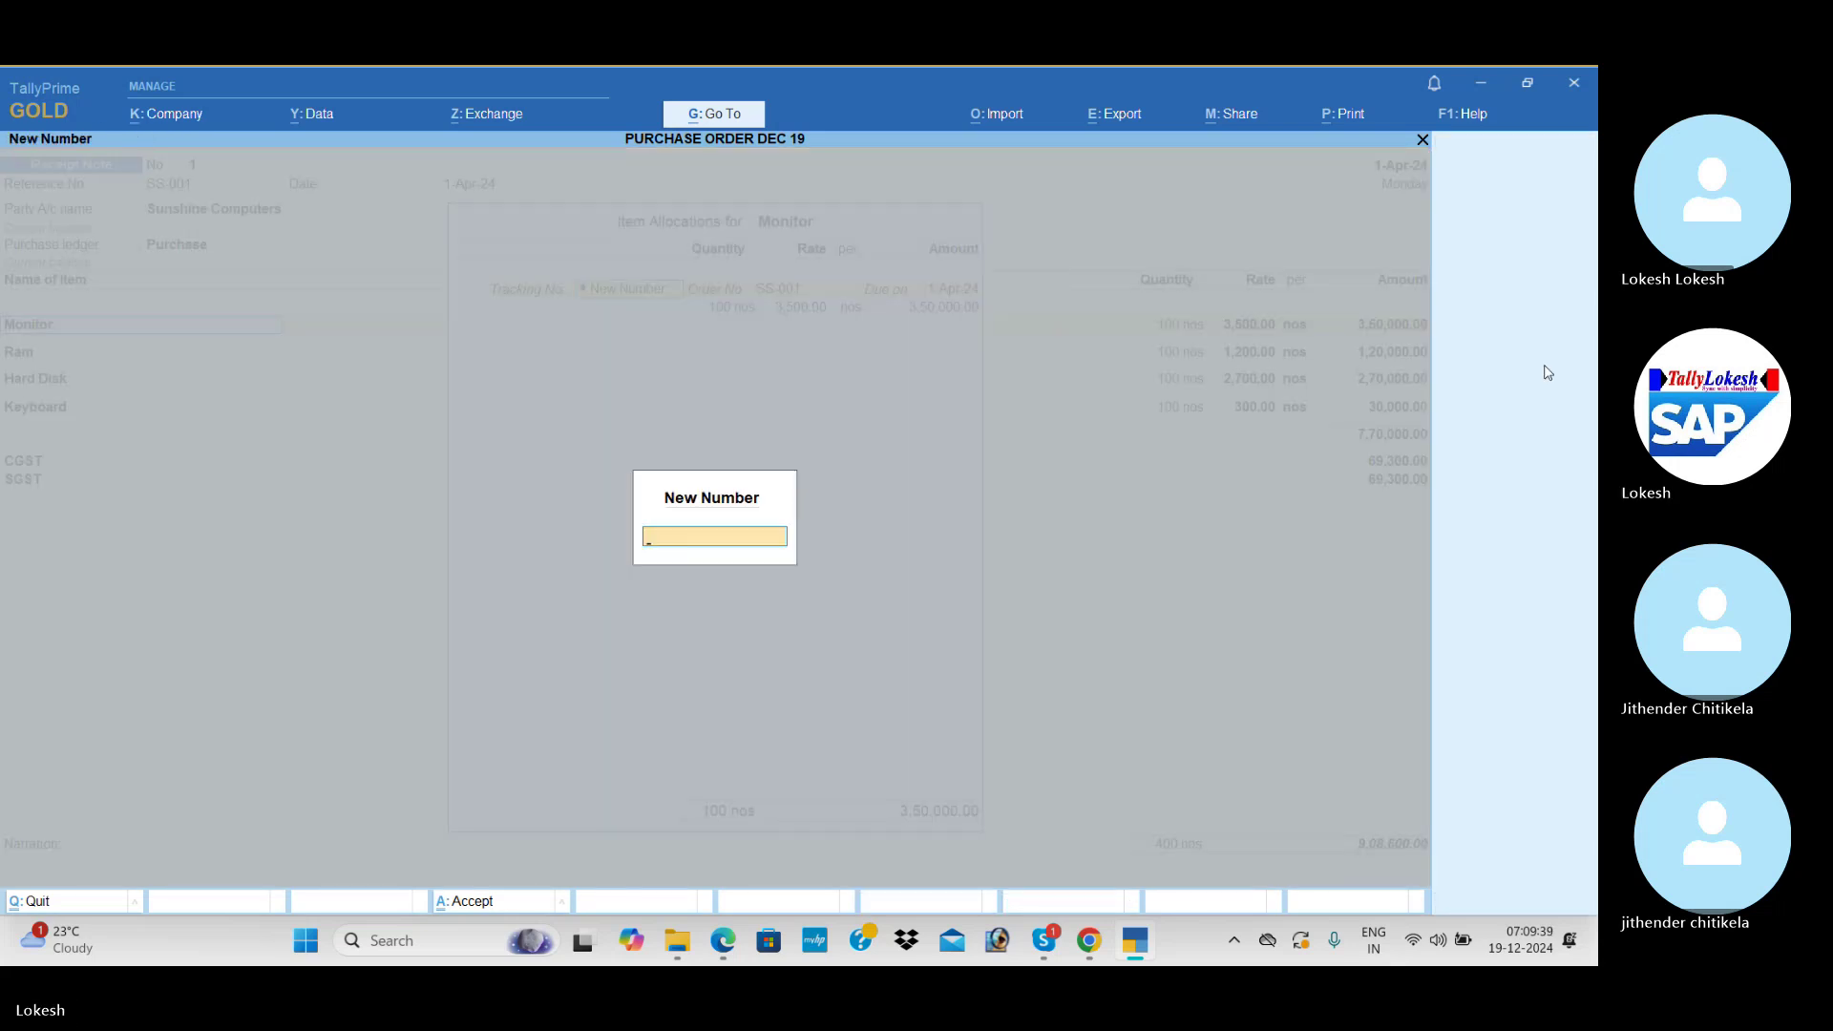
{"action": "key", "text": "alt+Tab"}
{"action": "key", "text": "alt+Tab"}
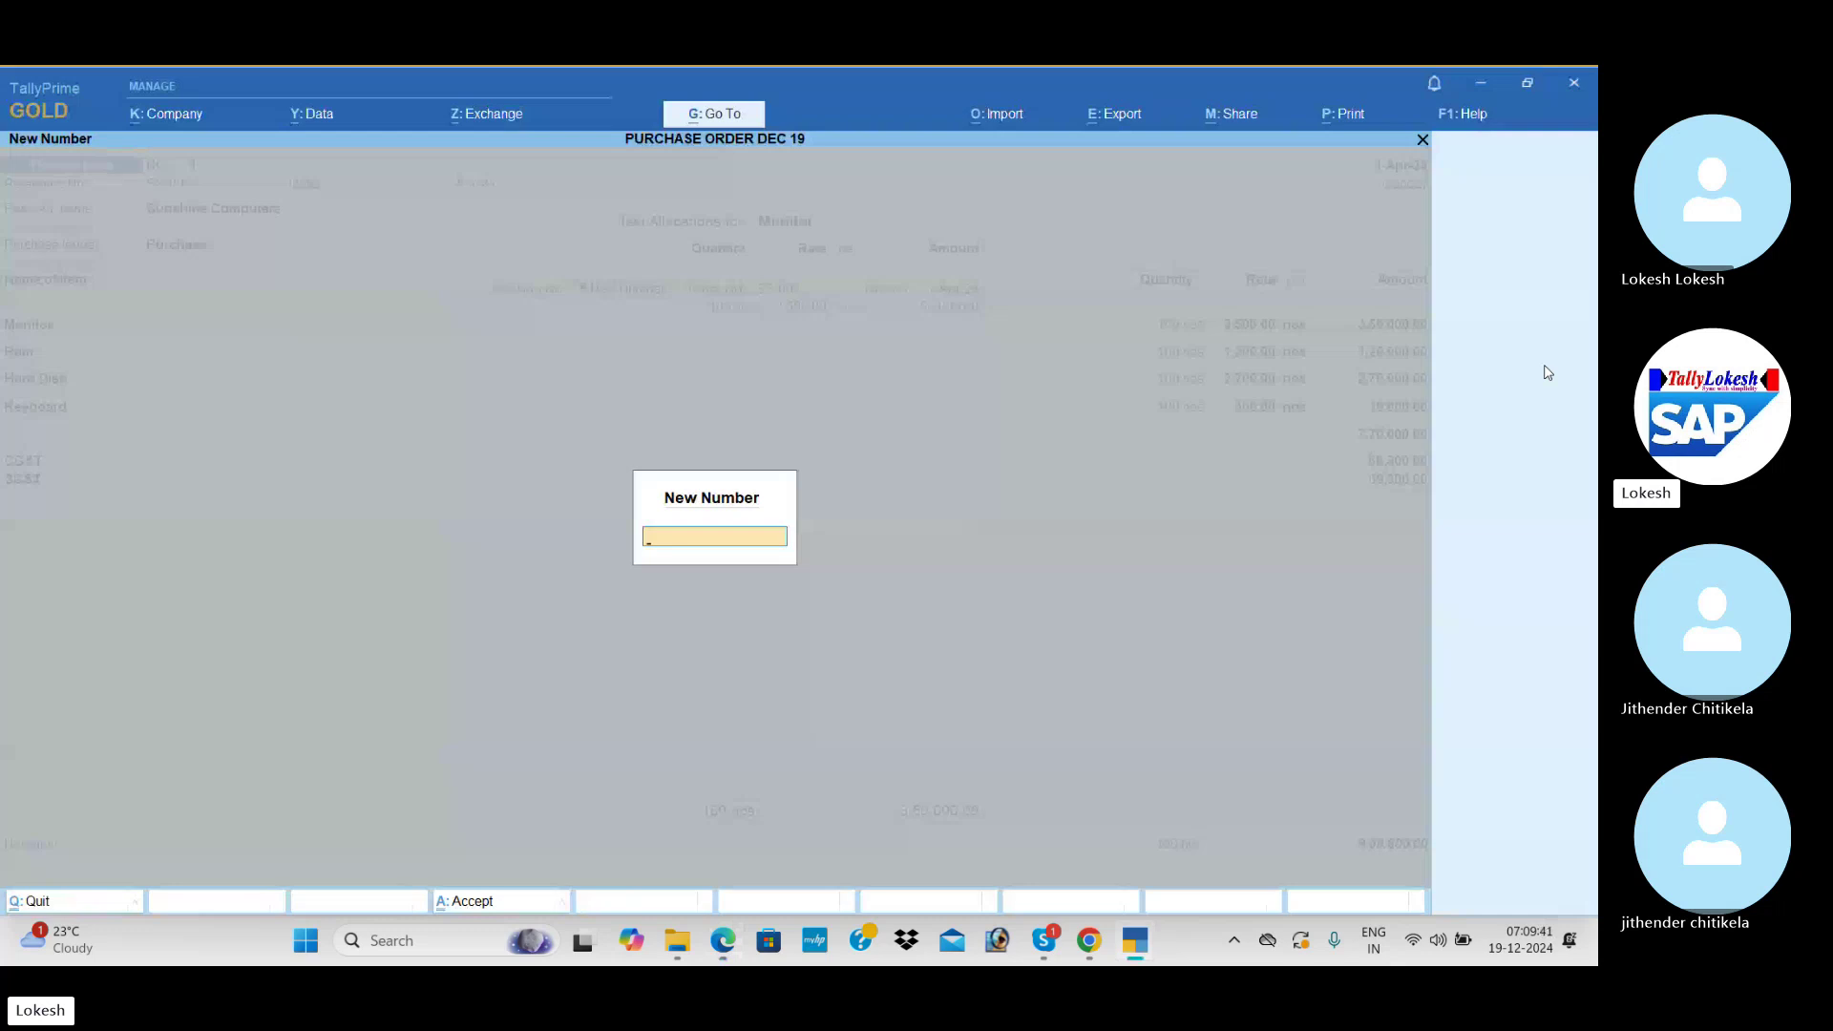
{"action": "type", "text": "S"}
{"action": "key", "text": "Return"}
- Complete the Monitor's allocation against order SS-001, due 1-Apr-24, with 100 nos at 3,500.00
{"action": "key", "text": "Return"}
{"action": "key", "text": "Return"}
{"action": "key", "text": "Return"}
{"action": "key", "text": "Return"}
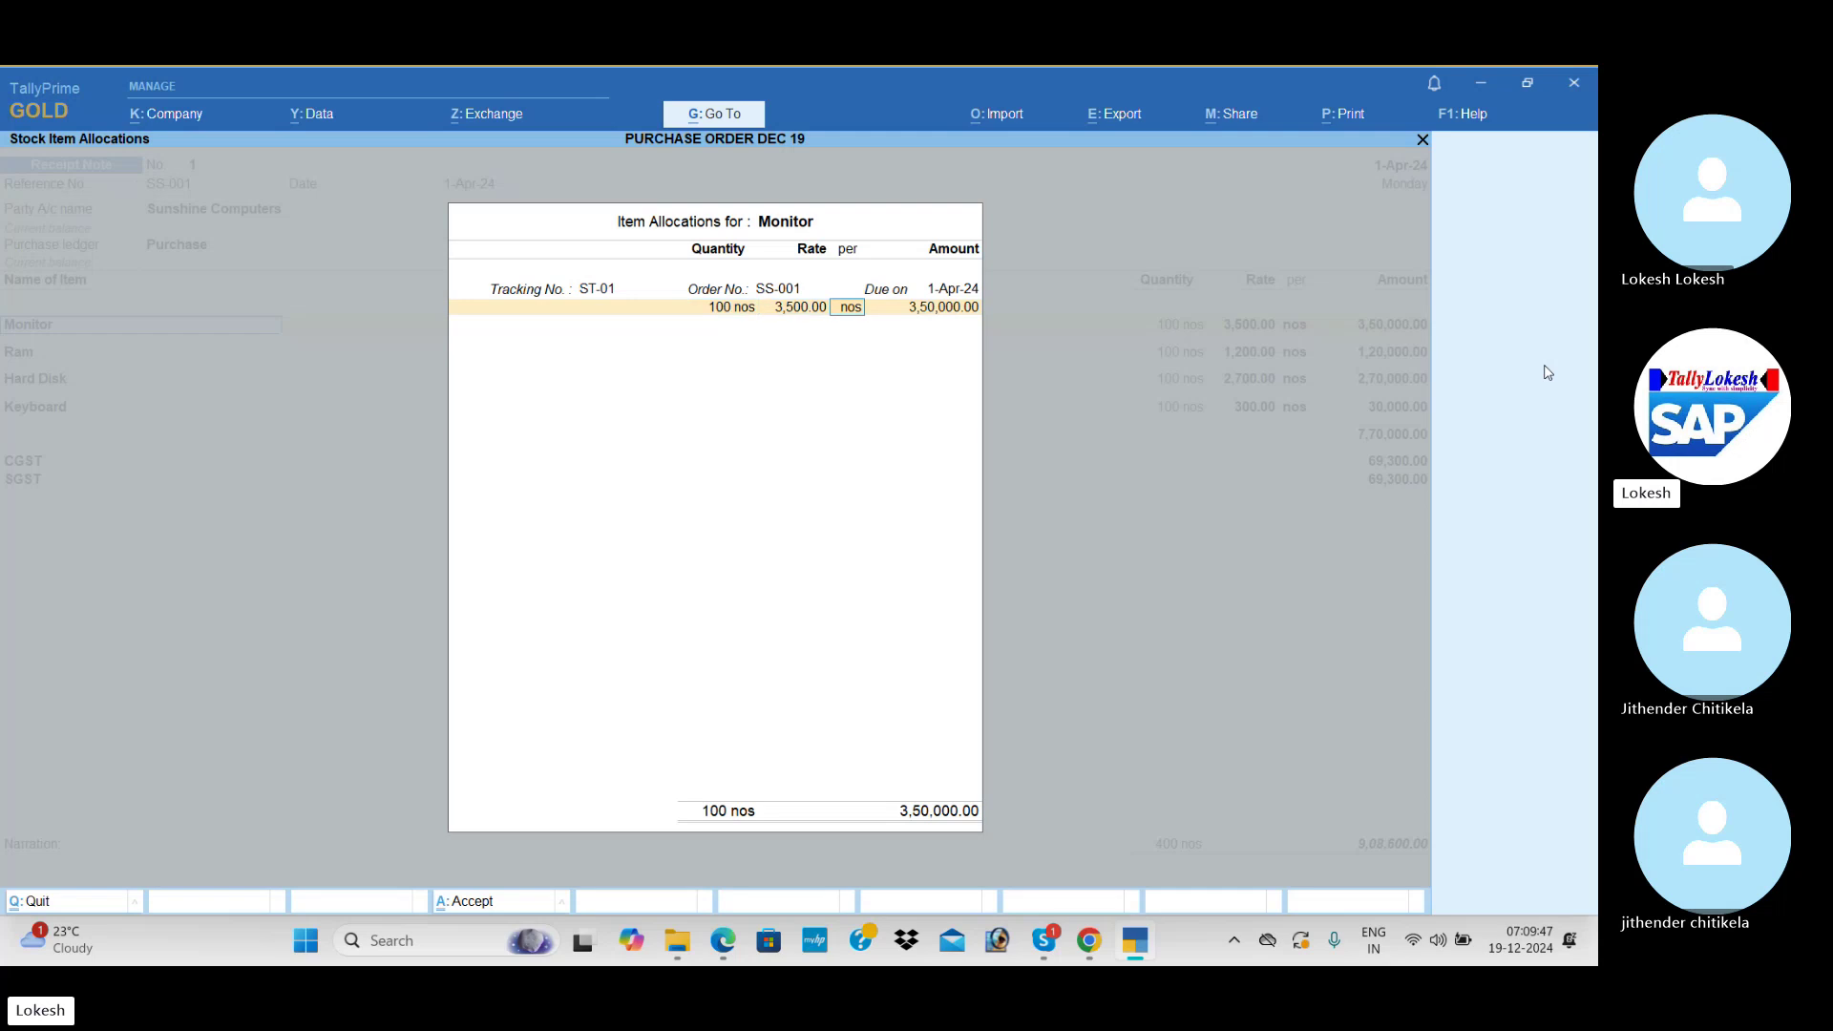
{"action": "key", "text": "Return"}
{"action": "key", "text": "Return"}
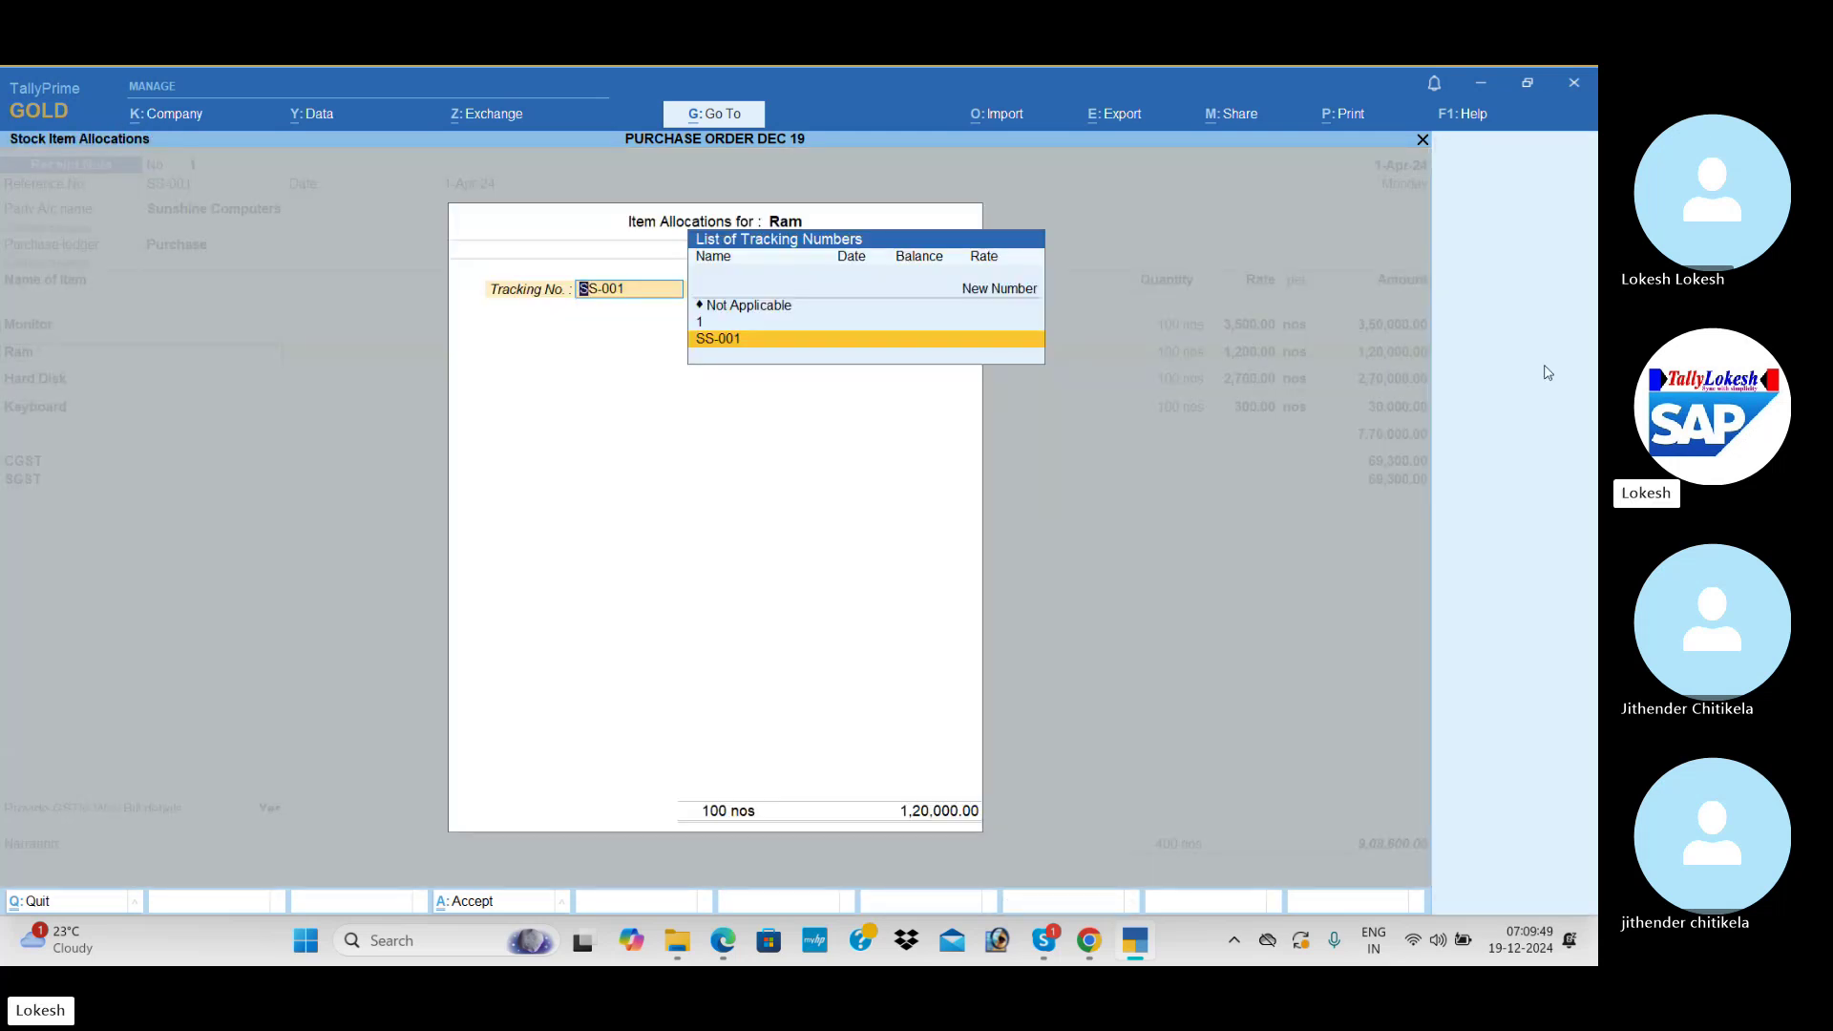
- Give the Ram the new tracking number ST-01 and accept its order SS-001 allocation of 100 nos at 1,200.00
{"action": "key", "text": "Up"}
{"action": "key", "text": "Up"}
{"action": "key", "text": "Up"}
{"action": "key", "text": "Return"}
{"action": "type", "text": "ST-01"}
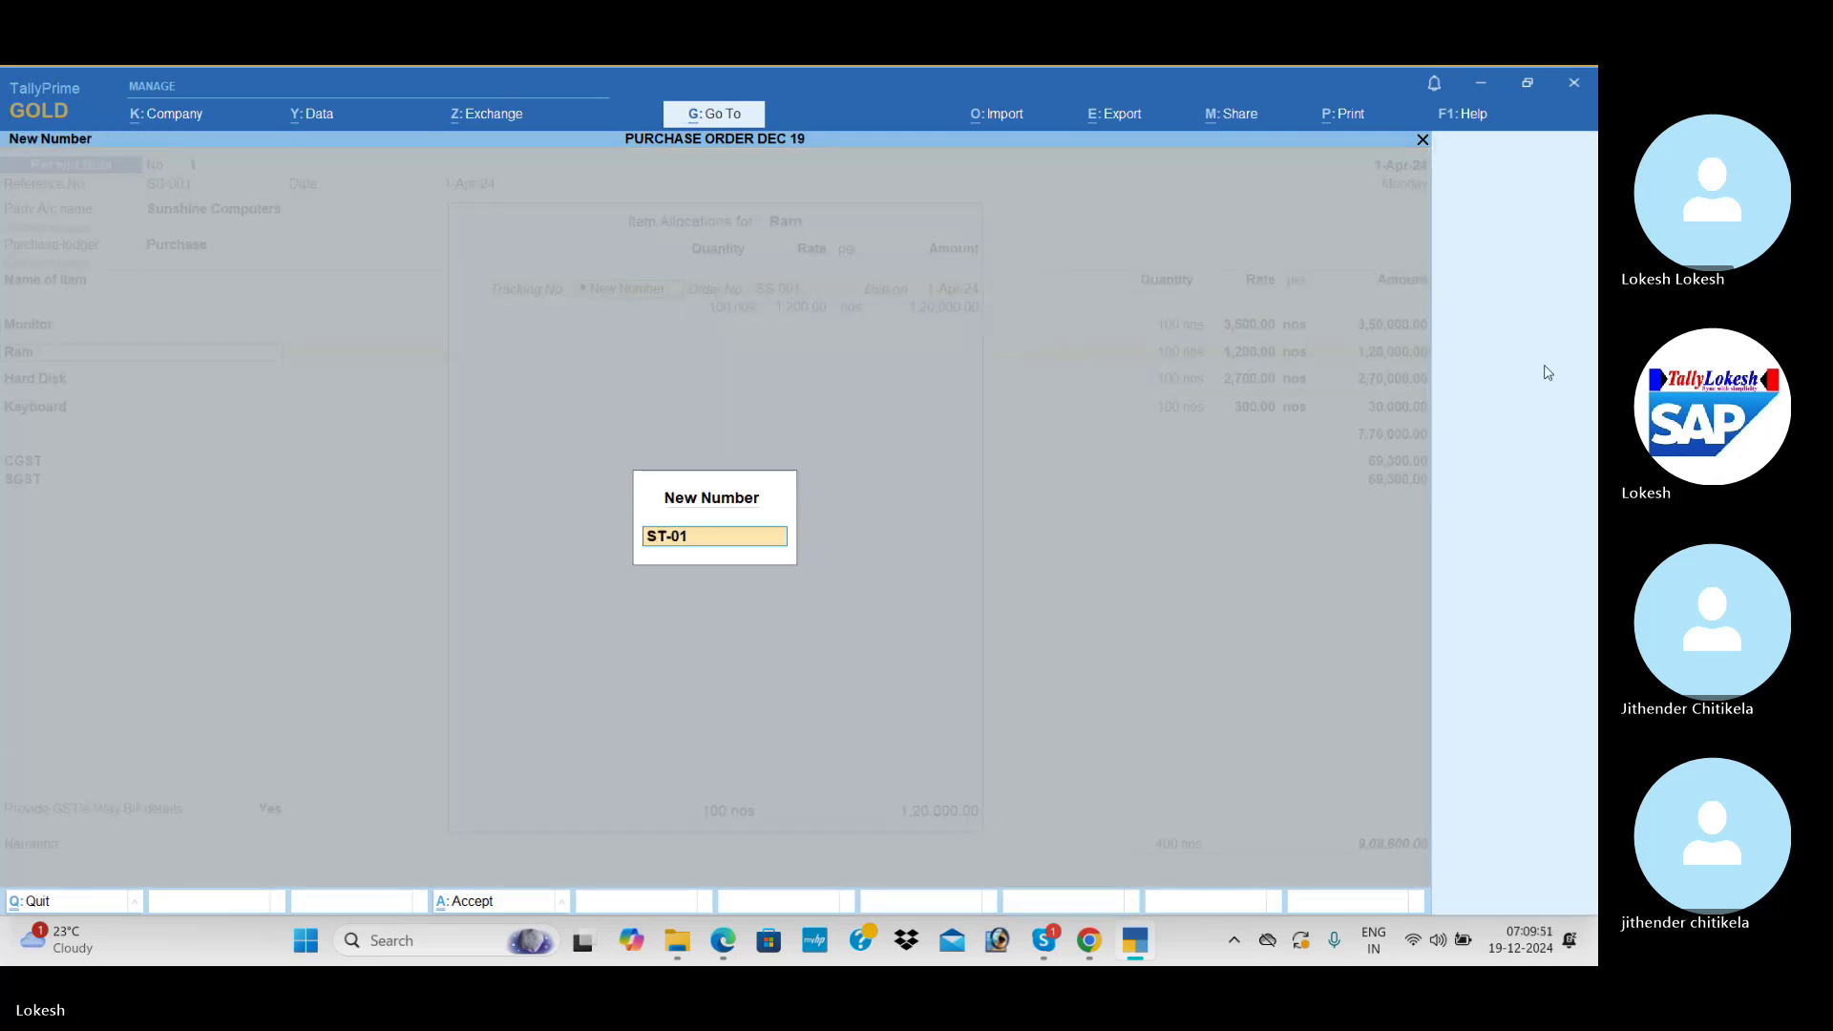
{"action": "key", "text": "Return"}
{"action": "key", "text": "Return"}
{"action": "key", "text": "Return"}
{"action": "key", "text": "Return"}
{"action": "key", "text": "Return"}
{"action": "key", "text": "Return"}
{"action": "key", "text": "Return"}
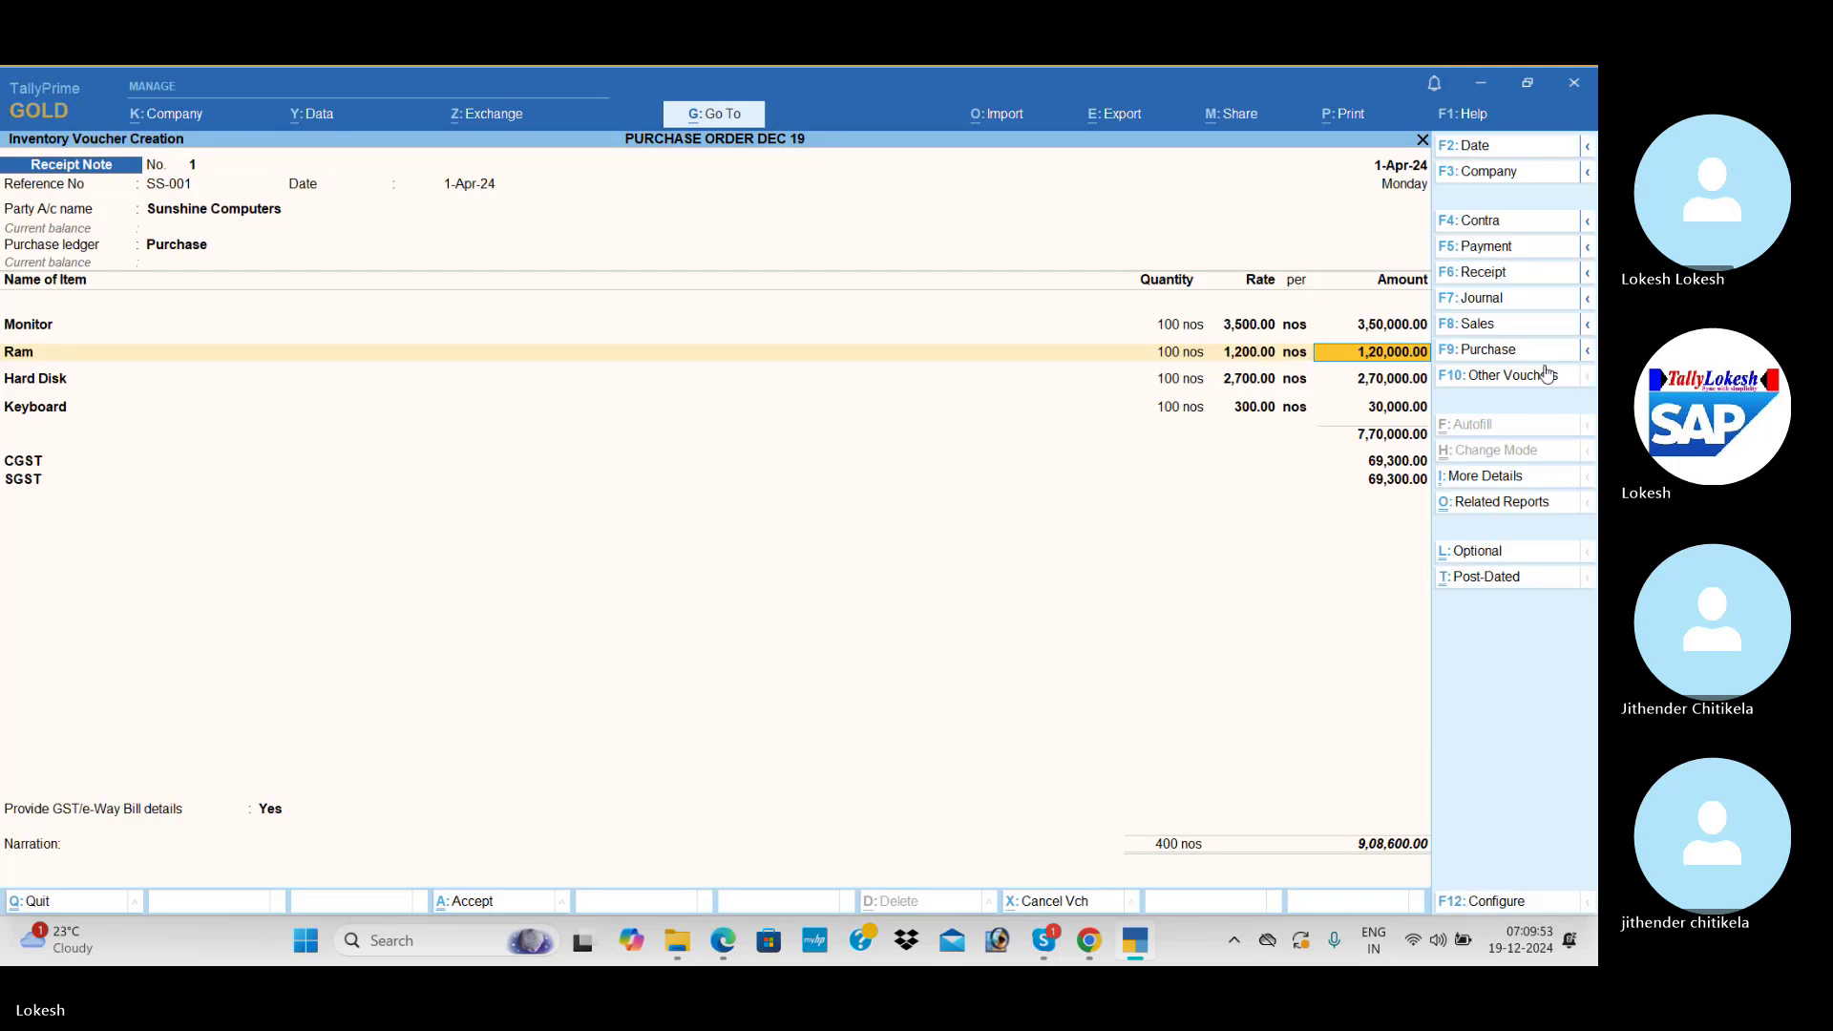
- Give the Hard Disk the new tracking number ST-01 and accept its order SS-001 allocation of 100 nos at 2,700.00
{"action": "key", "text": "Return"}
{"action": "key", "text": "Return"}
{"action": "key", "text": "Up"}
{"action": "key", "text": "Up"}
{"action": "key", "text": "Up"}
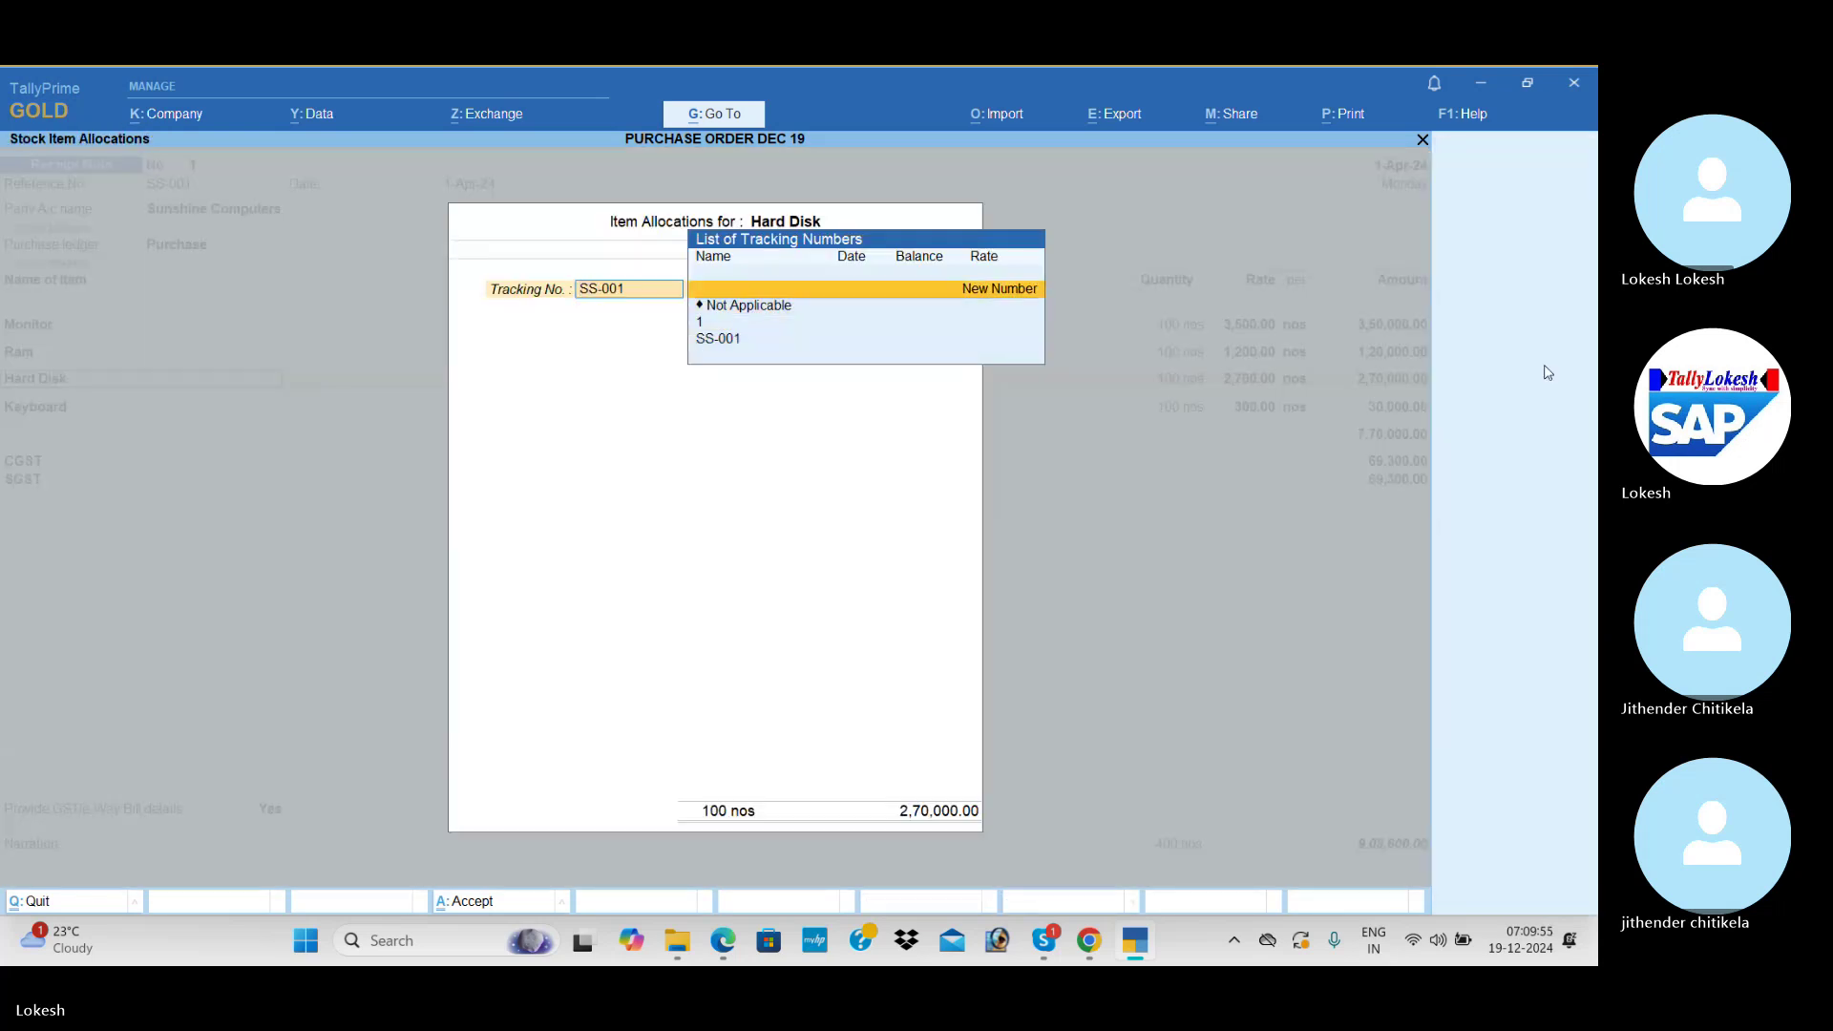
{"action": "key", "text": "Return"}
{"action": "type", "text": "ST-01"}
{"action": "key", "text": "Return"}
{"action": "key", "text": "Return"}
{"action": "key", "text": "Return"}
{"action": "key", "text": "Return"}
{"action": "key", "text": "Return"}
{"action": "key", "text": "Return"}
{"action": "key", "text": "Return"}
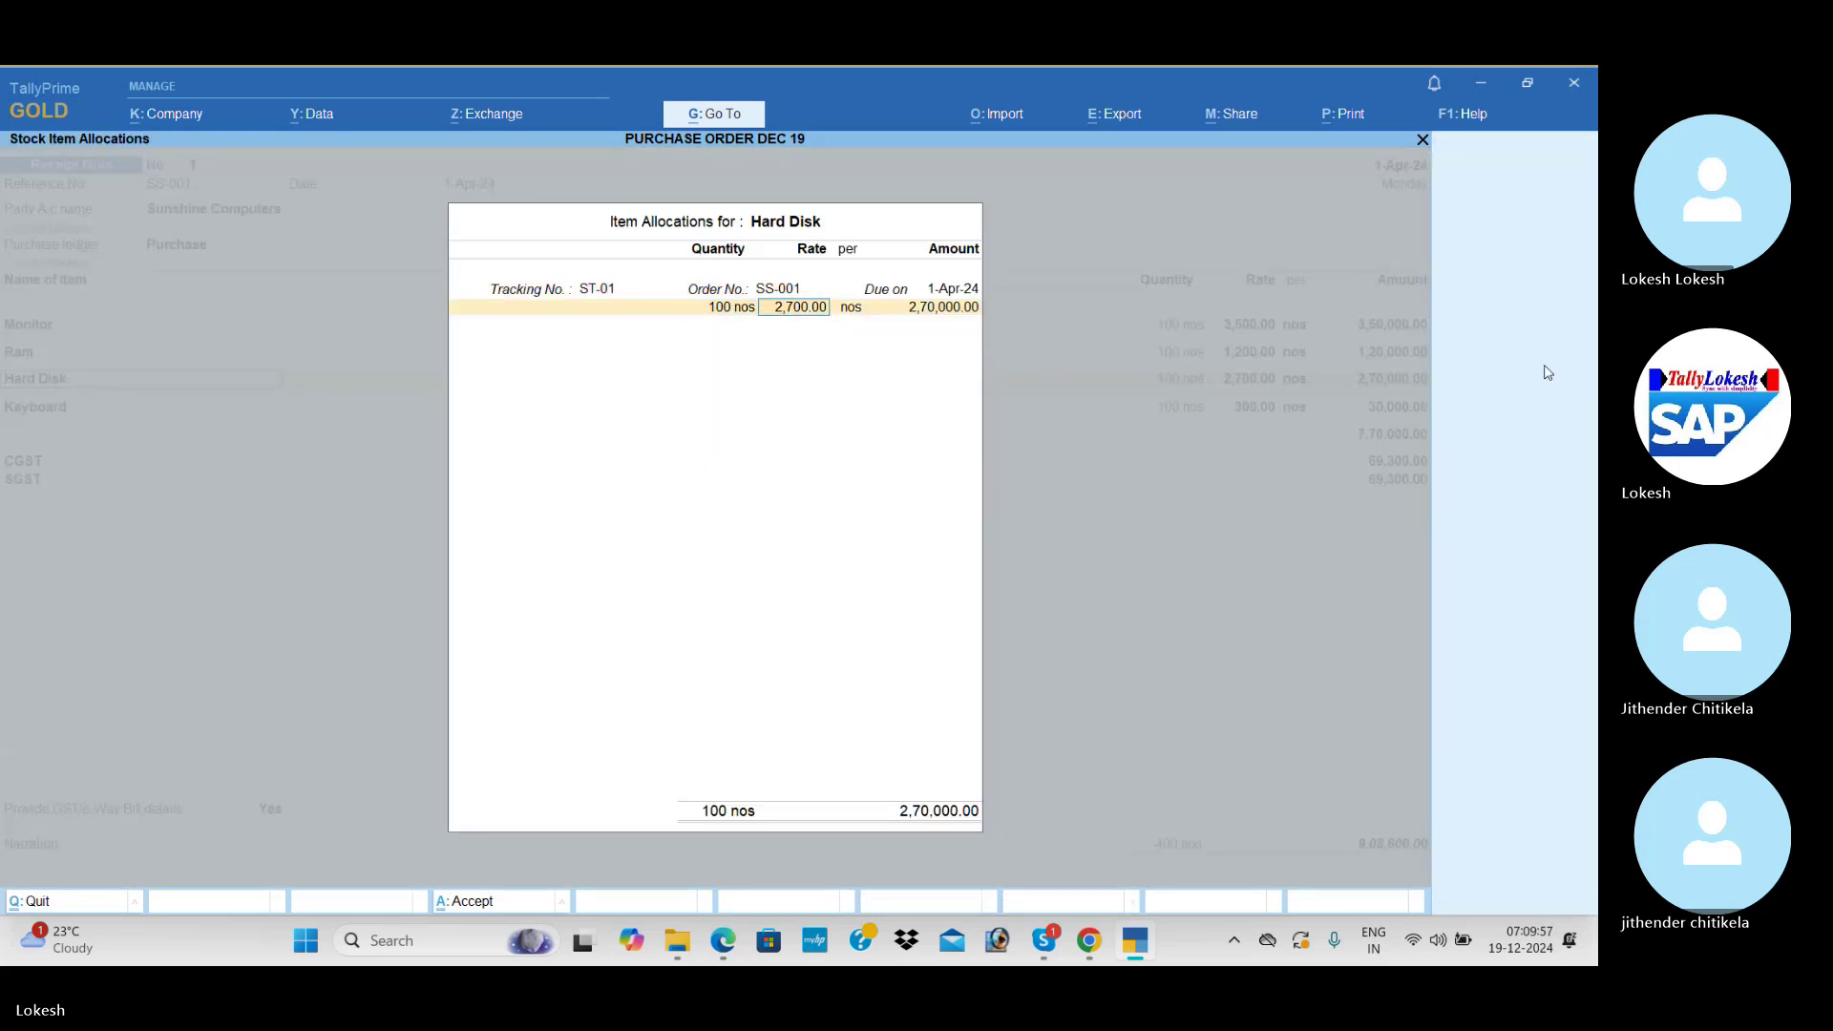
{"action": "key", "text": "Return"}
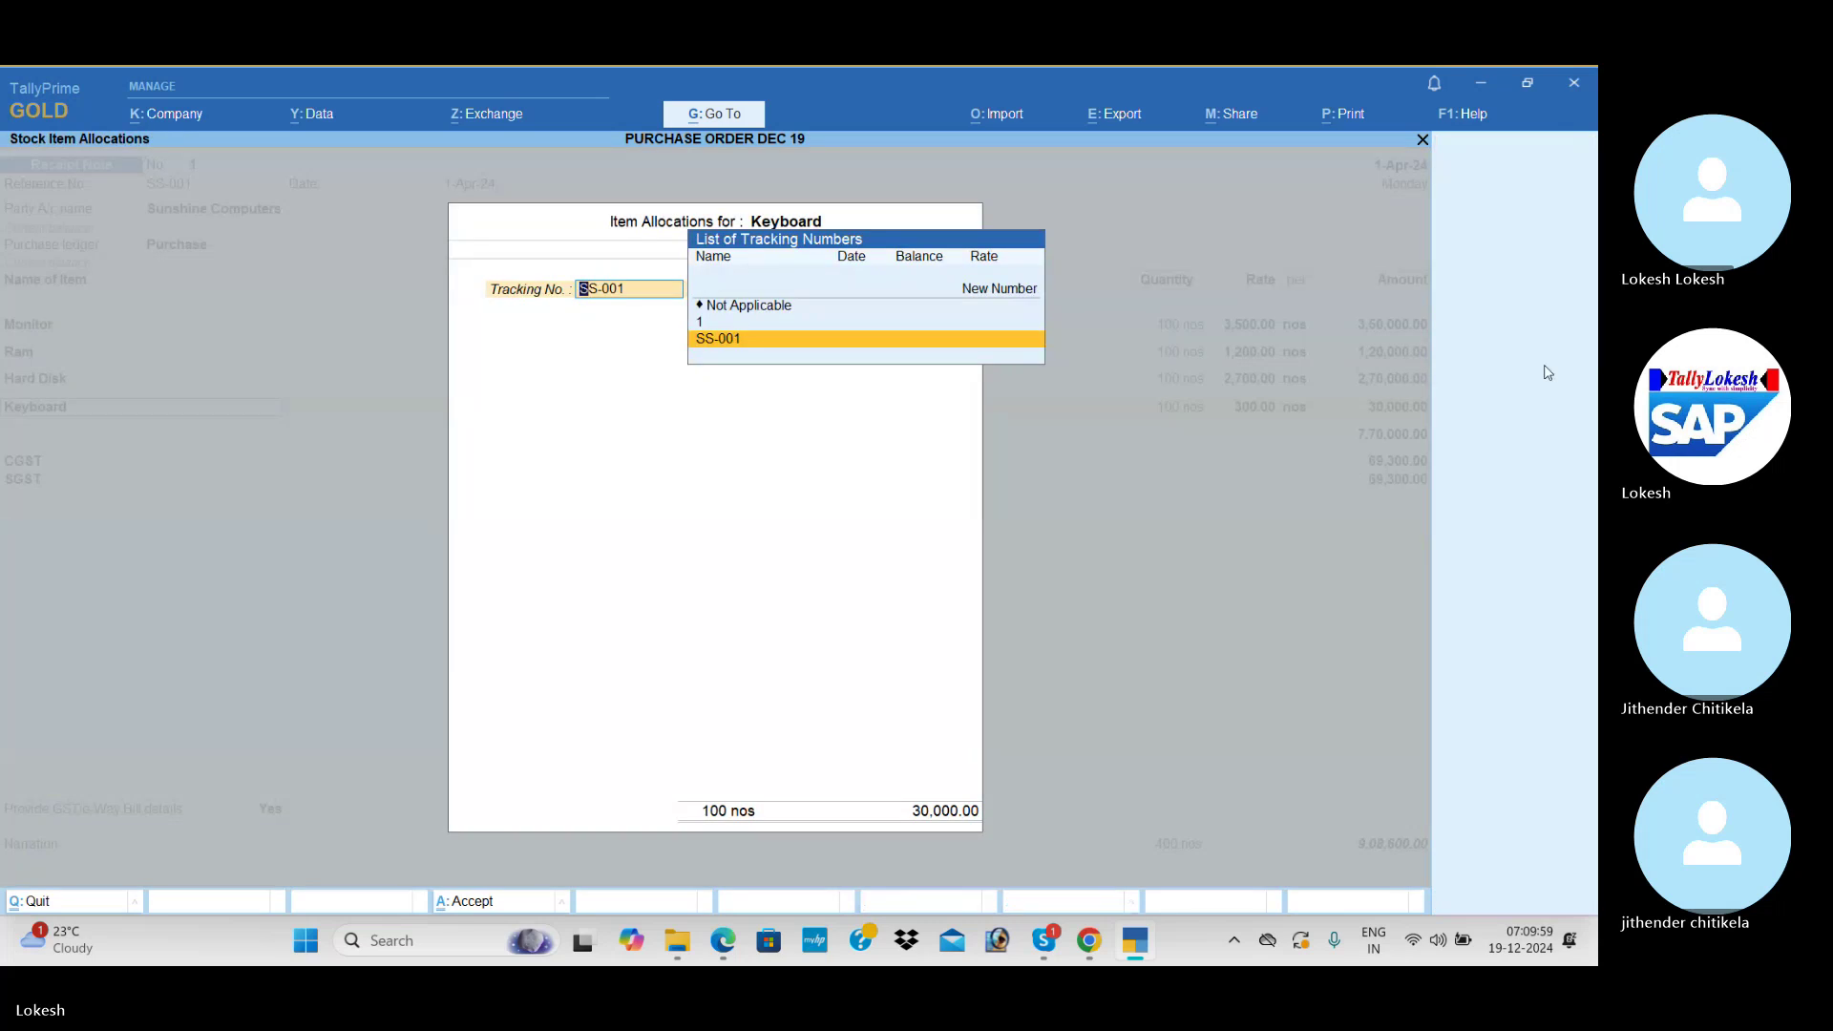
- Give the Keyboard the new tracking number ST-01 and accept its order SS-001 allocation of 100 nos at 300.00
{"action": "key", "text": "Up"}
{"action": "key", "text": "Up"}
{"action": "key", "text": "Return"}
{"action": "type", "text": "ST-01"}
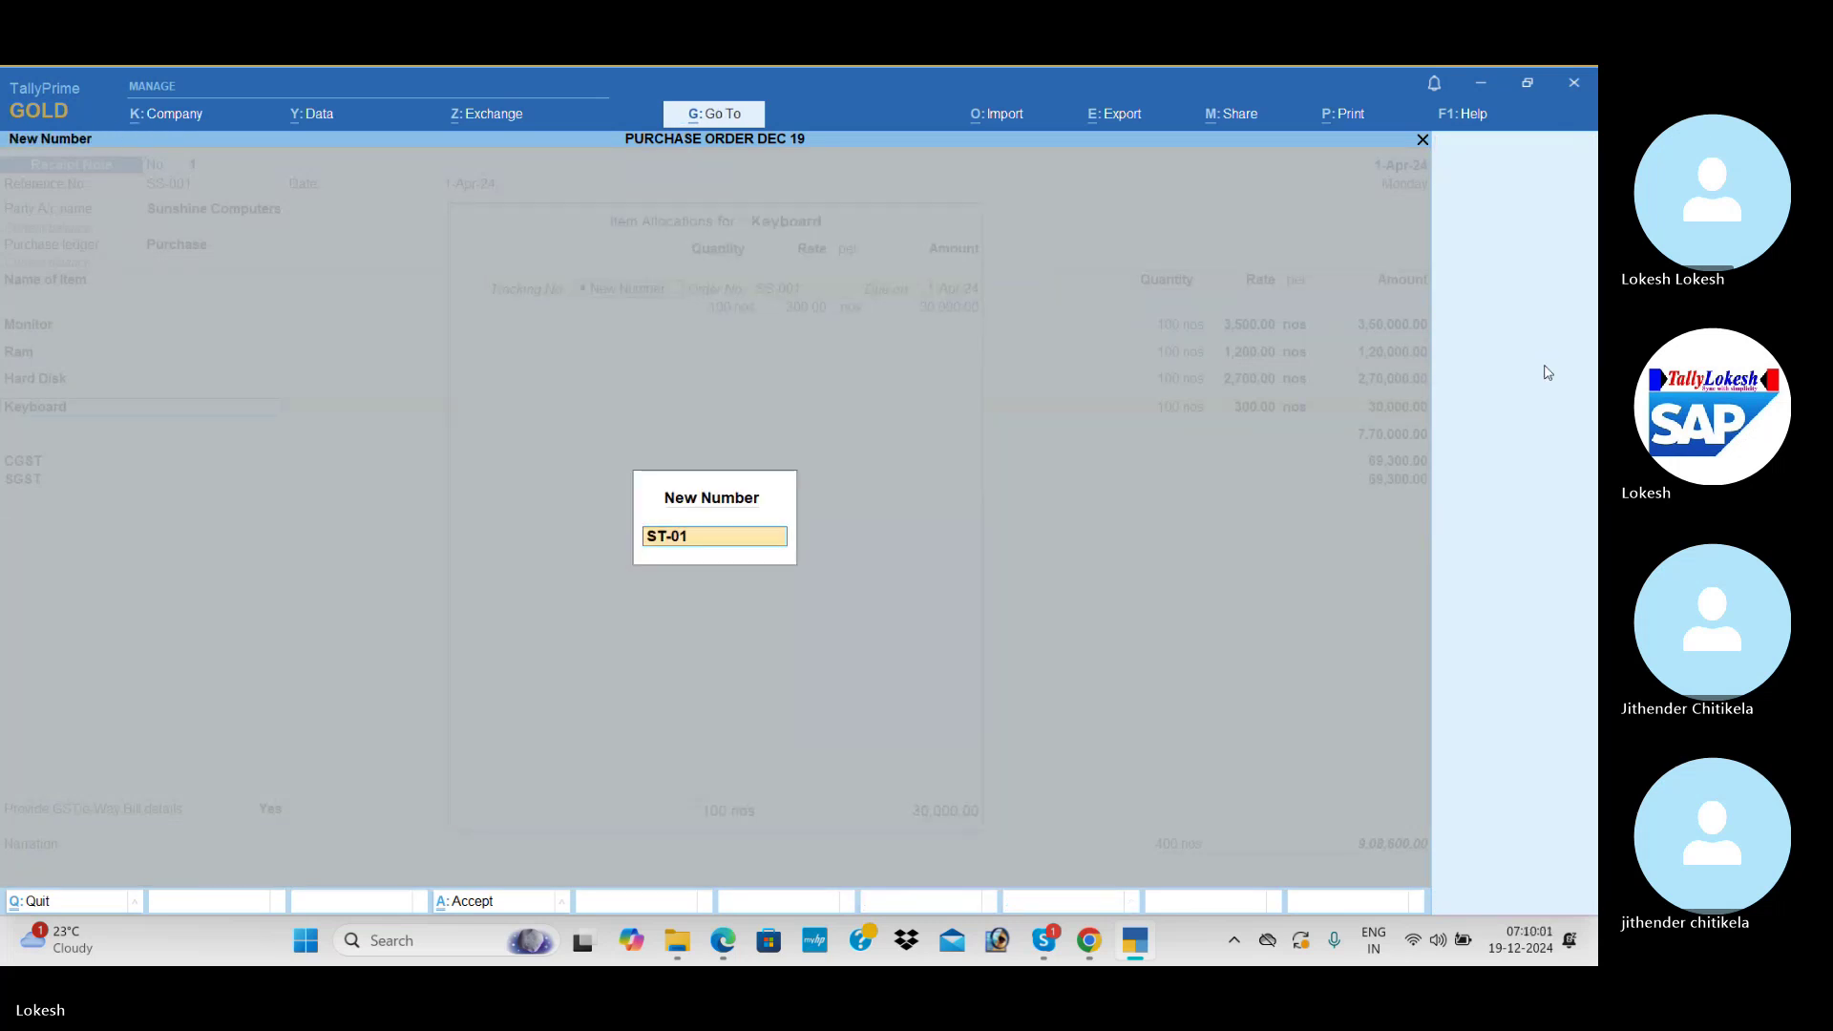
{"action": "key", "text": "Return"}
{"action": "key", "text": "Return"}
{"action": "key", "text": "Return"}
{"action": "key", "text": "Return"}
{"action": "key", "text": "Return"}
{"action": "key", "text": "Return"}
{"action": "key", "text": "Return"}
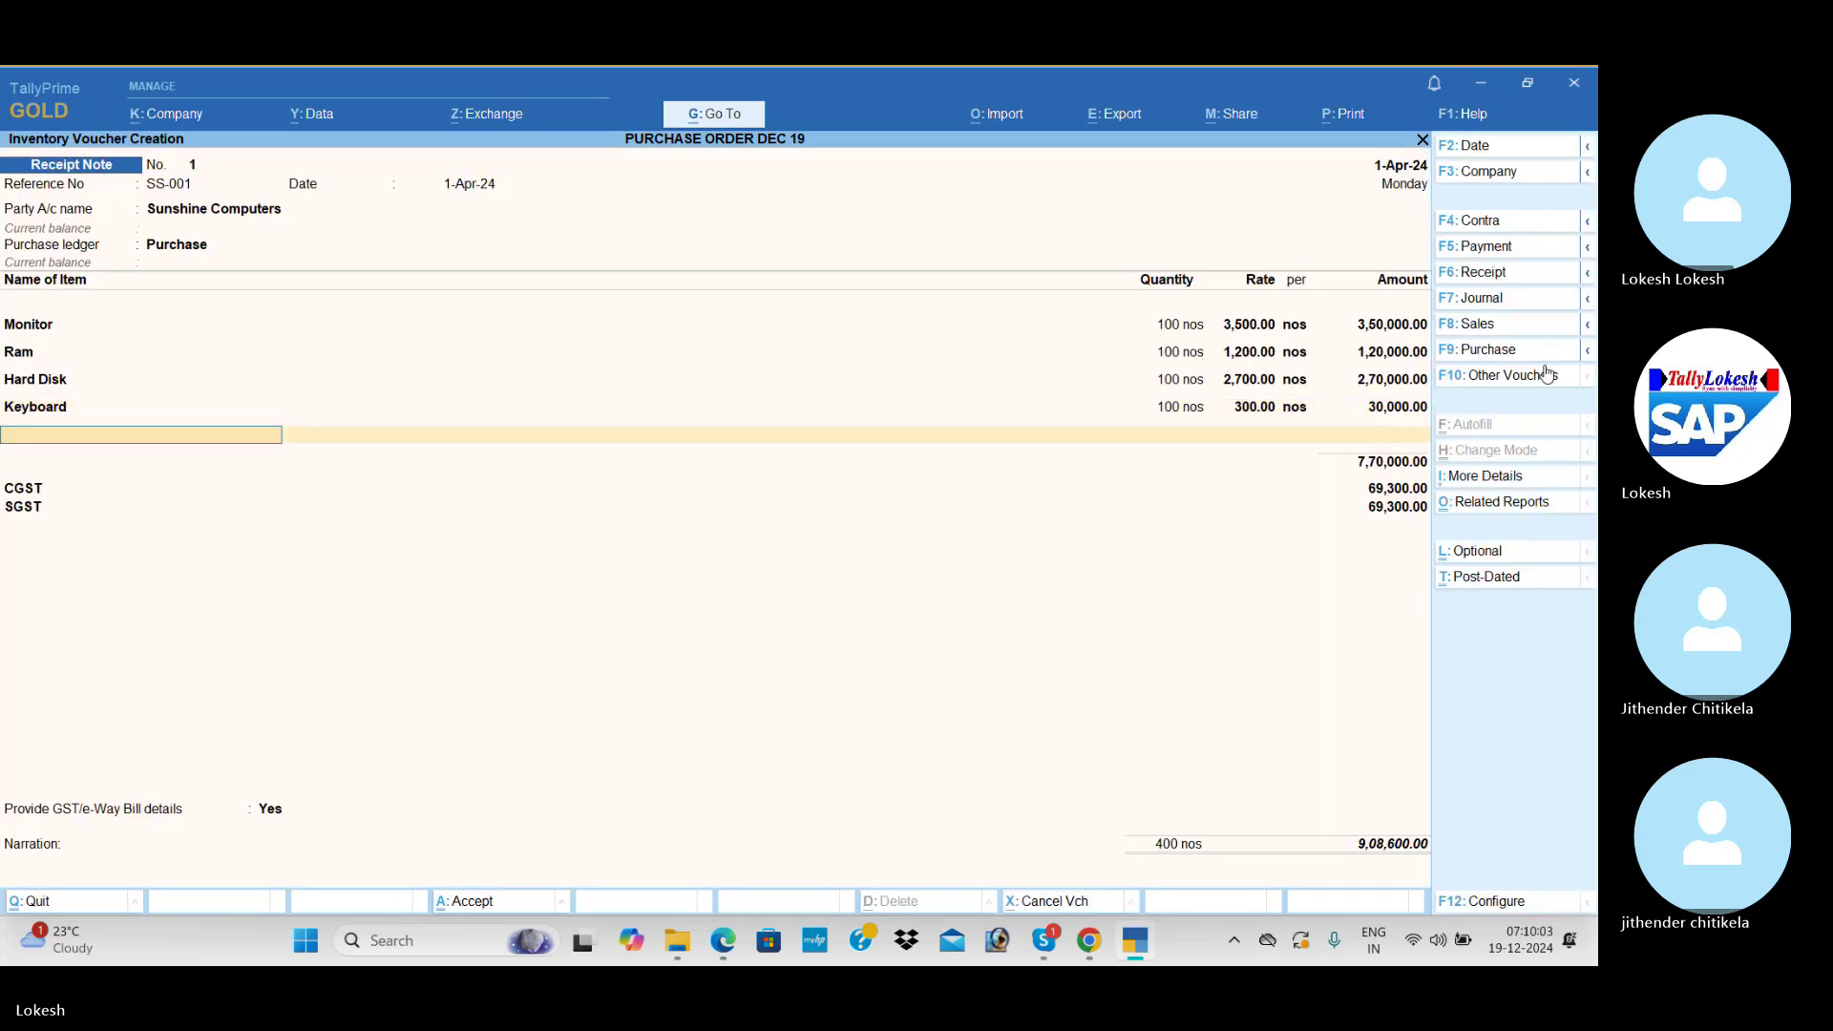
- Keep the CGST and SGST lines, set Provide GST/e-Way Bill details to No, and save the receipt note without narration
{"action": "key", "text": "Return"}
{"action": "key", "text": "Return"}
{"action": "key", "text": "Return"}
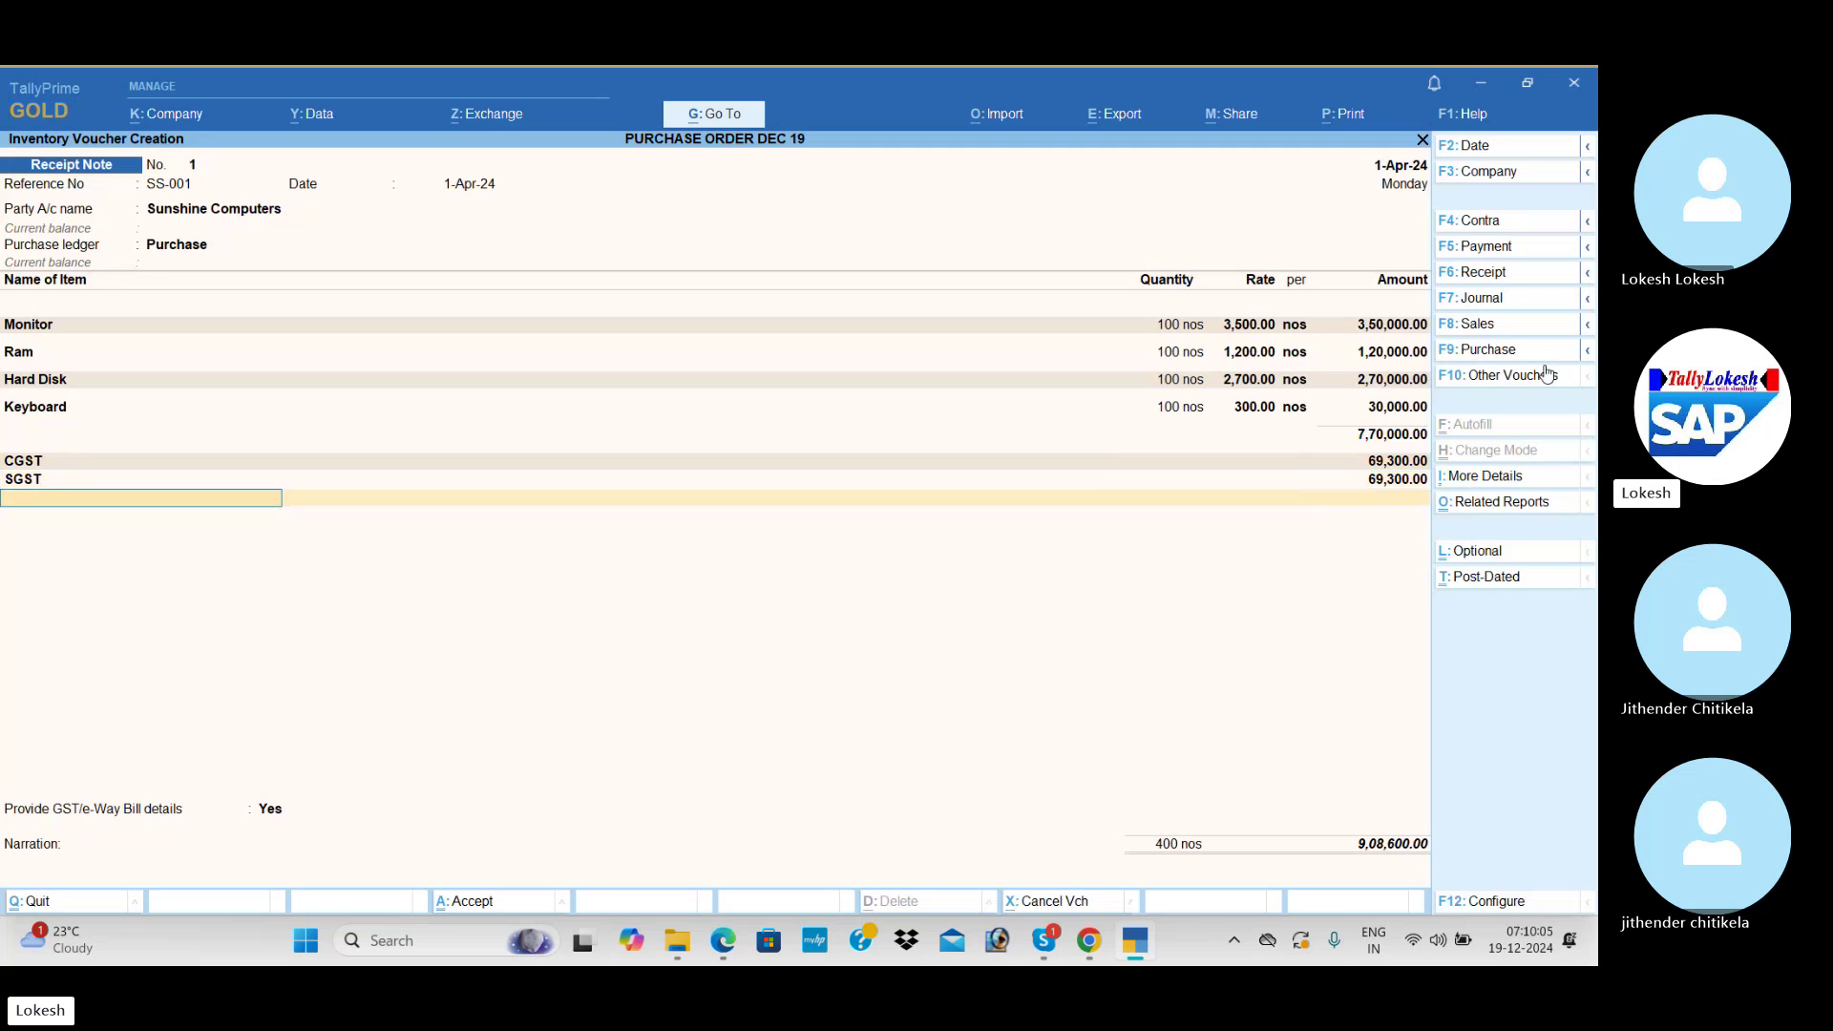
{"action": "key", "text": "Return"}
{"action": "key", "text": "Up"}
{"action": "key", "text": "Return"}
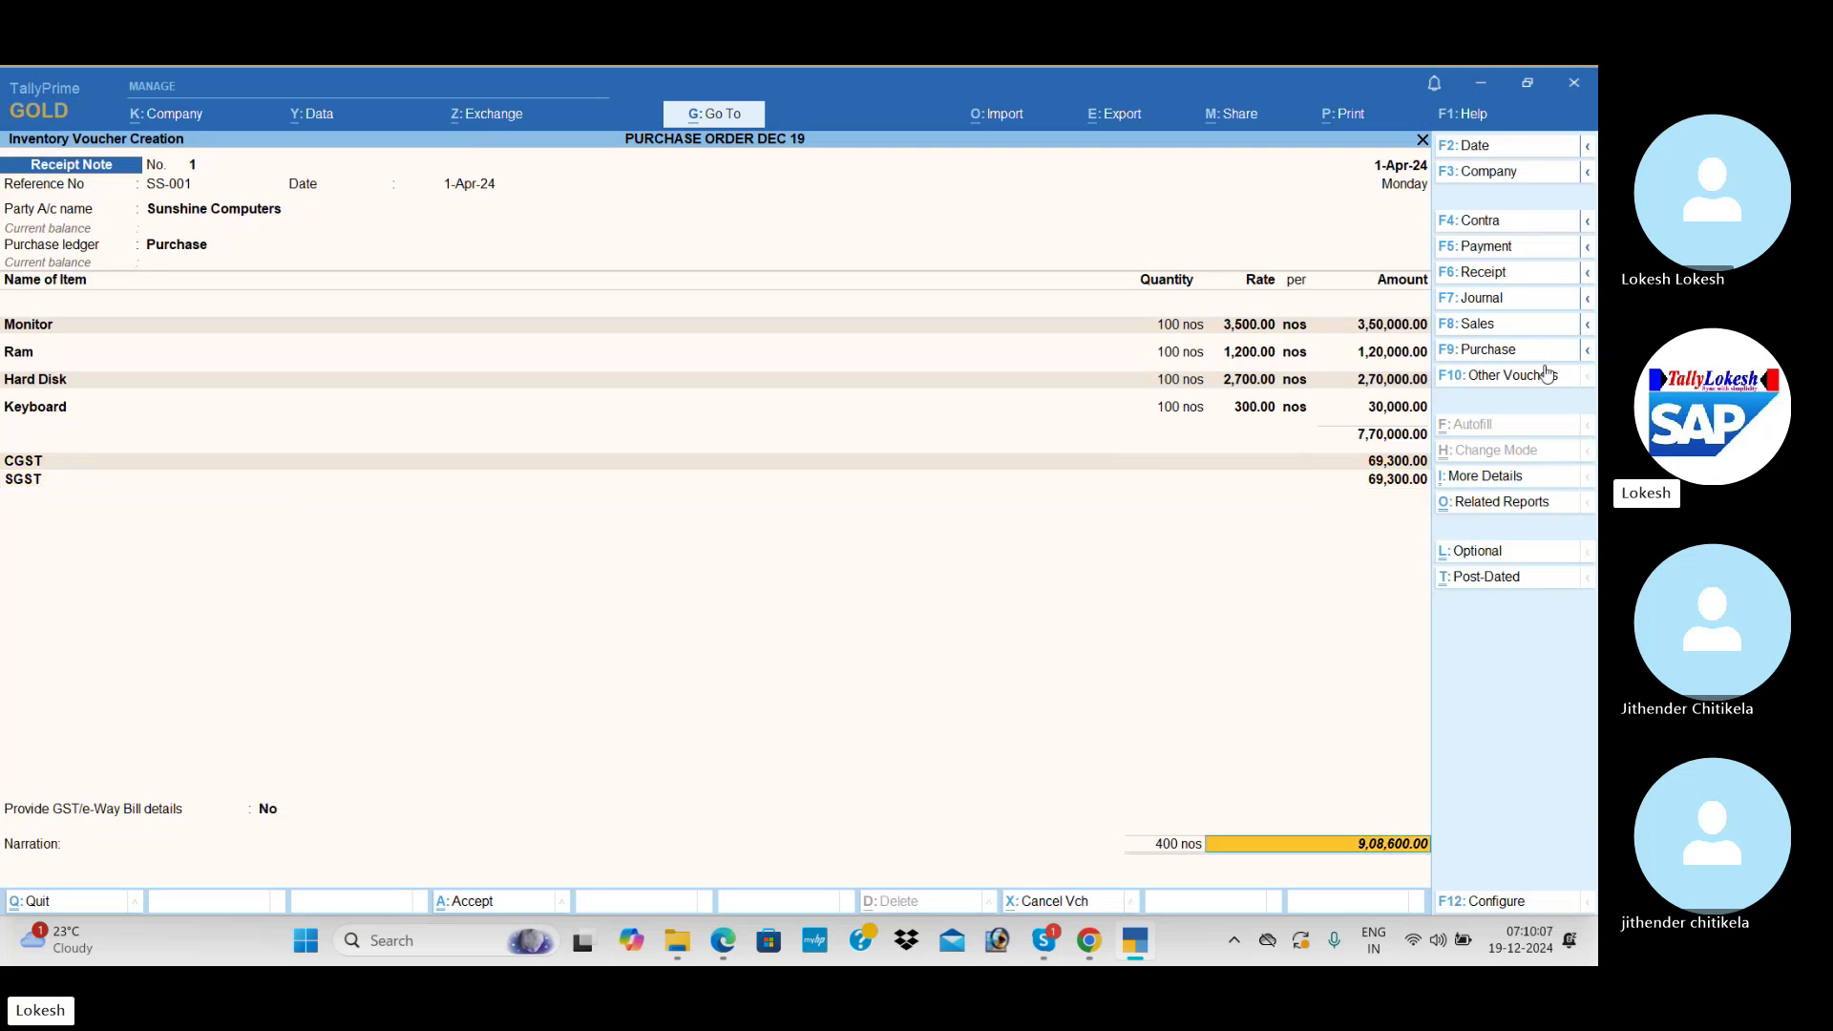
{"action": "key", "text": "Return"}
{"action": "key", "text": "Return"}
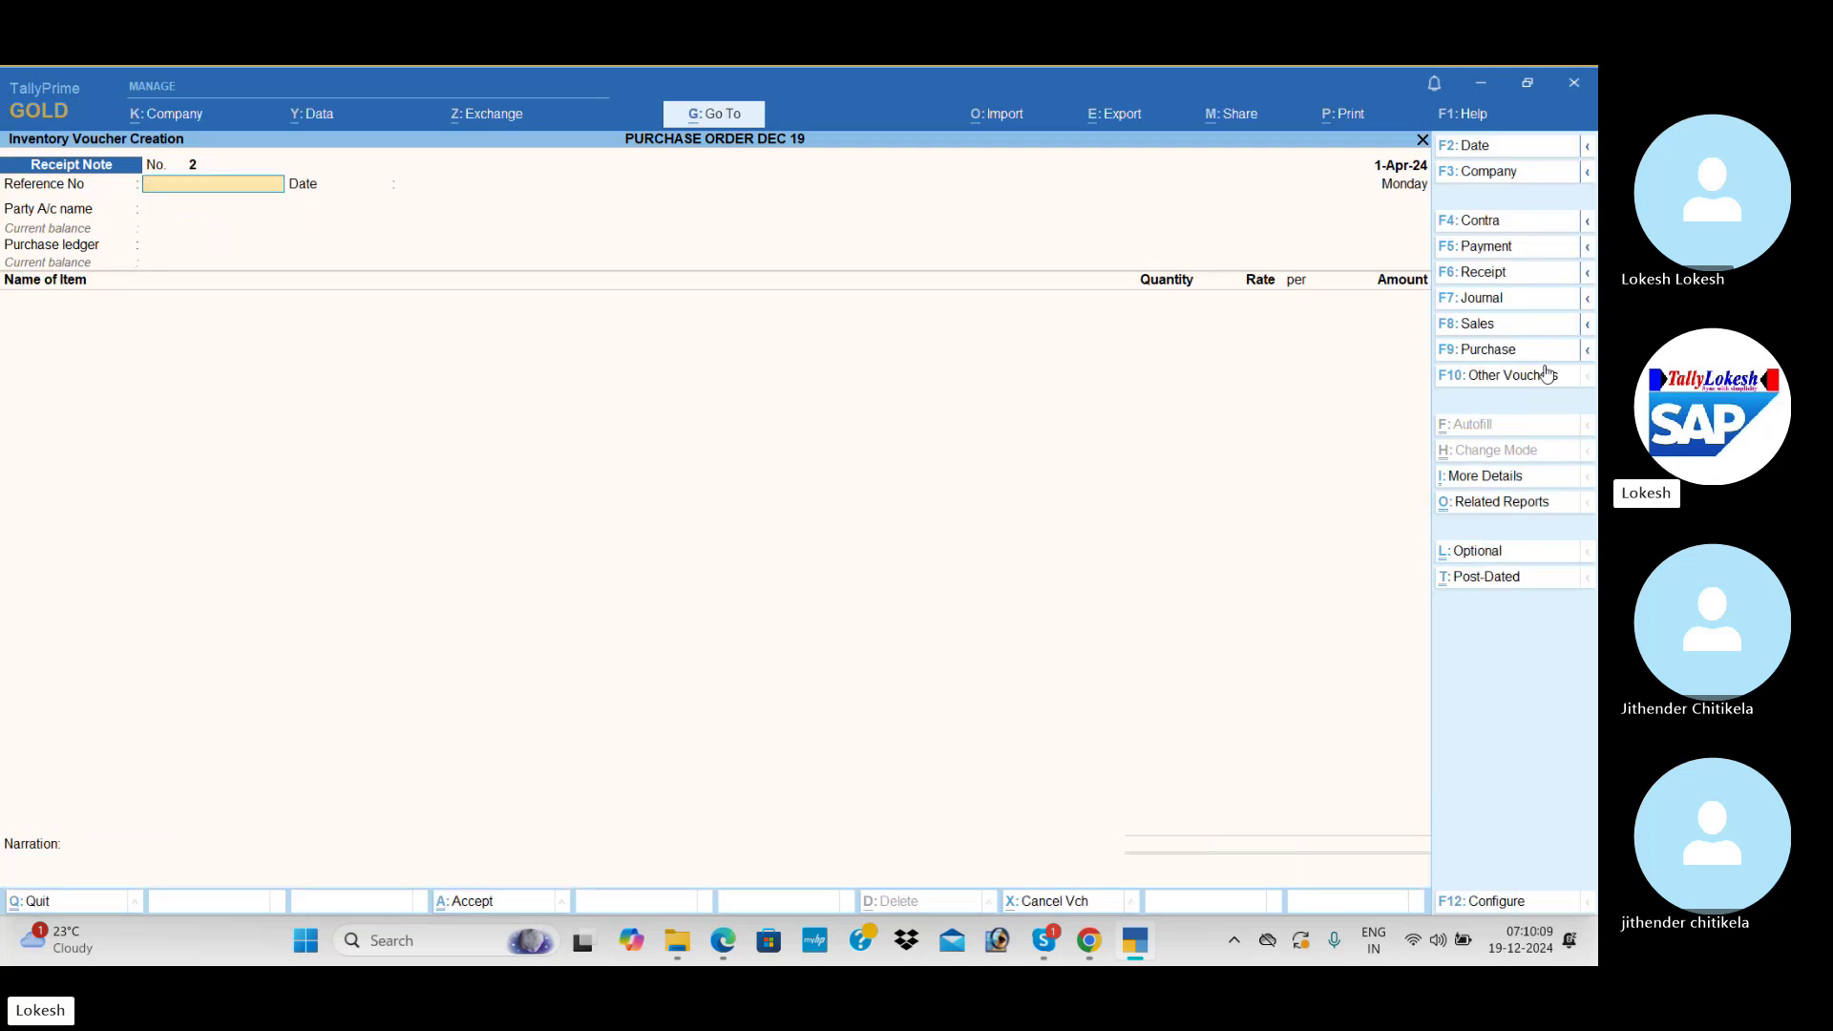
- Bring up the list of other voucher types and show the inactive ones
{"action": "left_click", "coordinate": [1546, 375]}
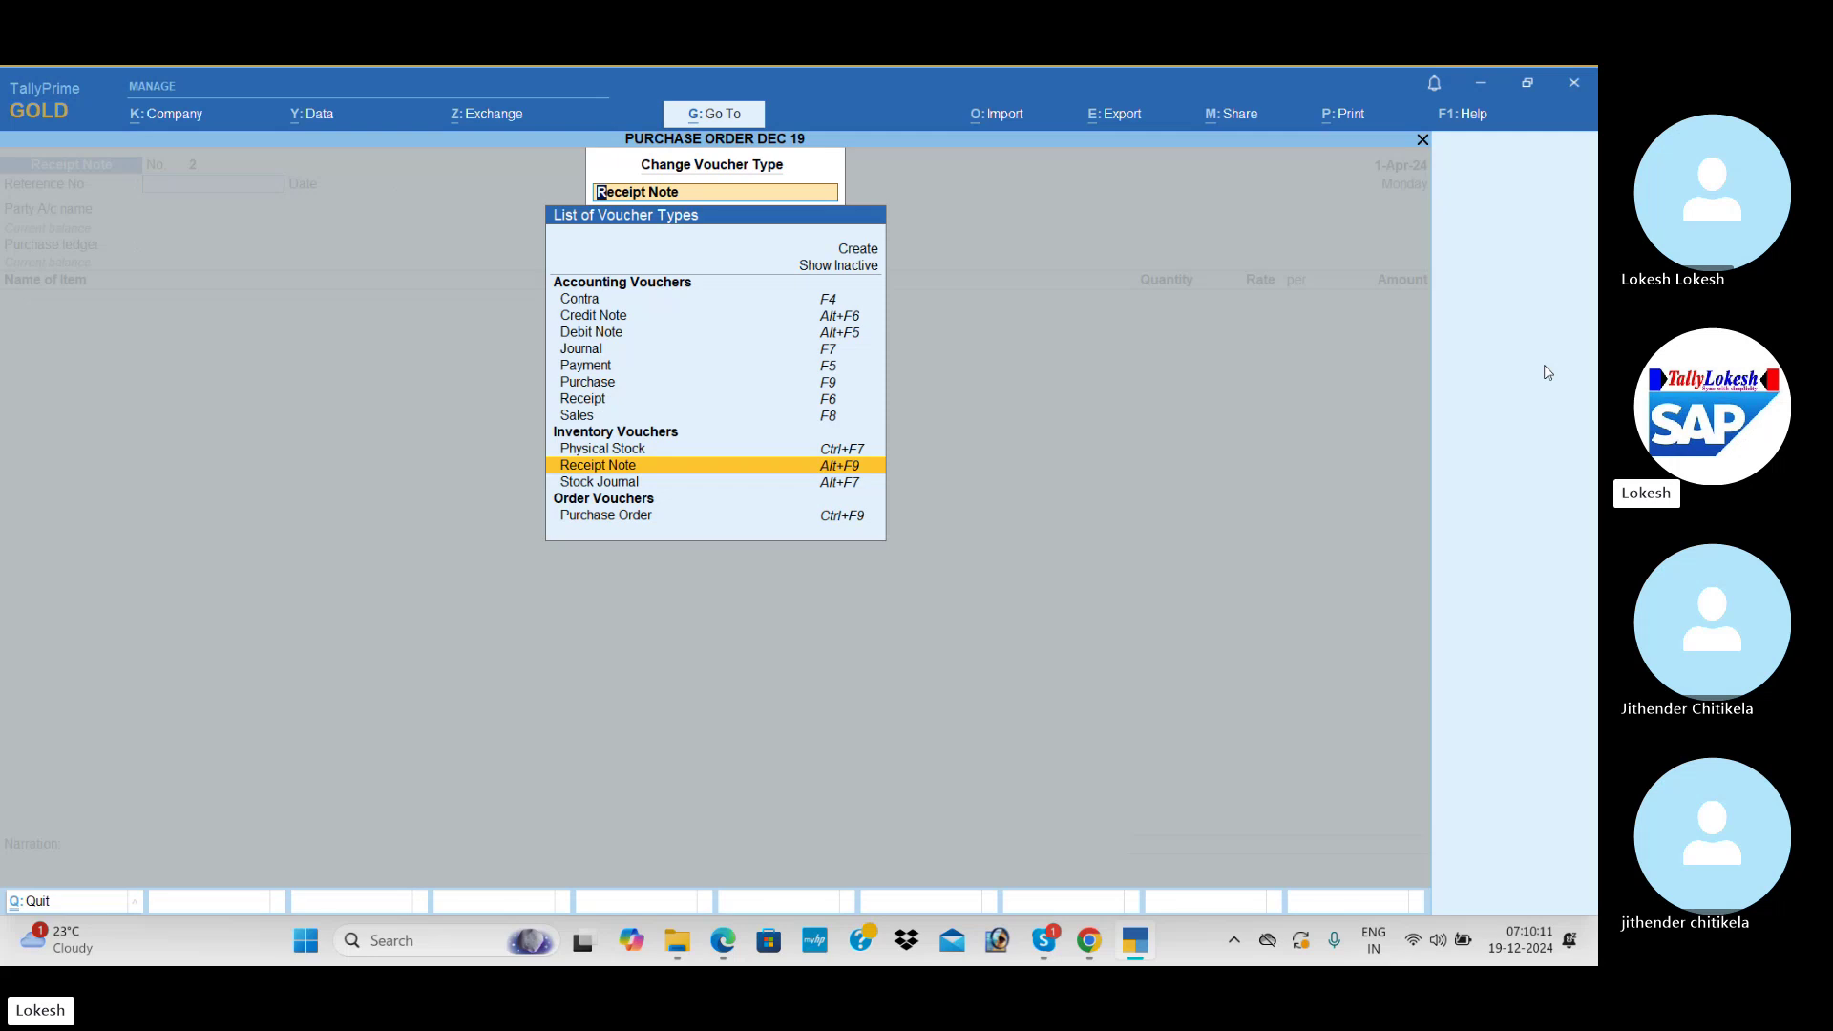
{"action": "key", "text": "Up"}
{"action": "key", "text": "Up"}
{"action": "key", "text": "Up"}
{"action": "key", "text": "Up"}
{"action": "key", "text": "Up"}
{"action": "key", "text": "Up"}
{"action": "key", "text": "Up"}
{"action": "key", "text": "Up"}
{"action": "key", "text": "Up"}
{"action": "key", "text": "Up"}
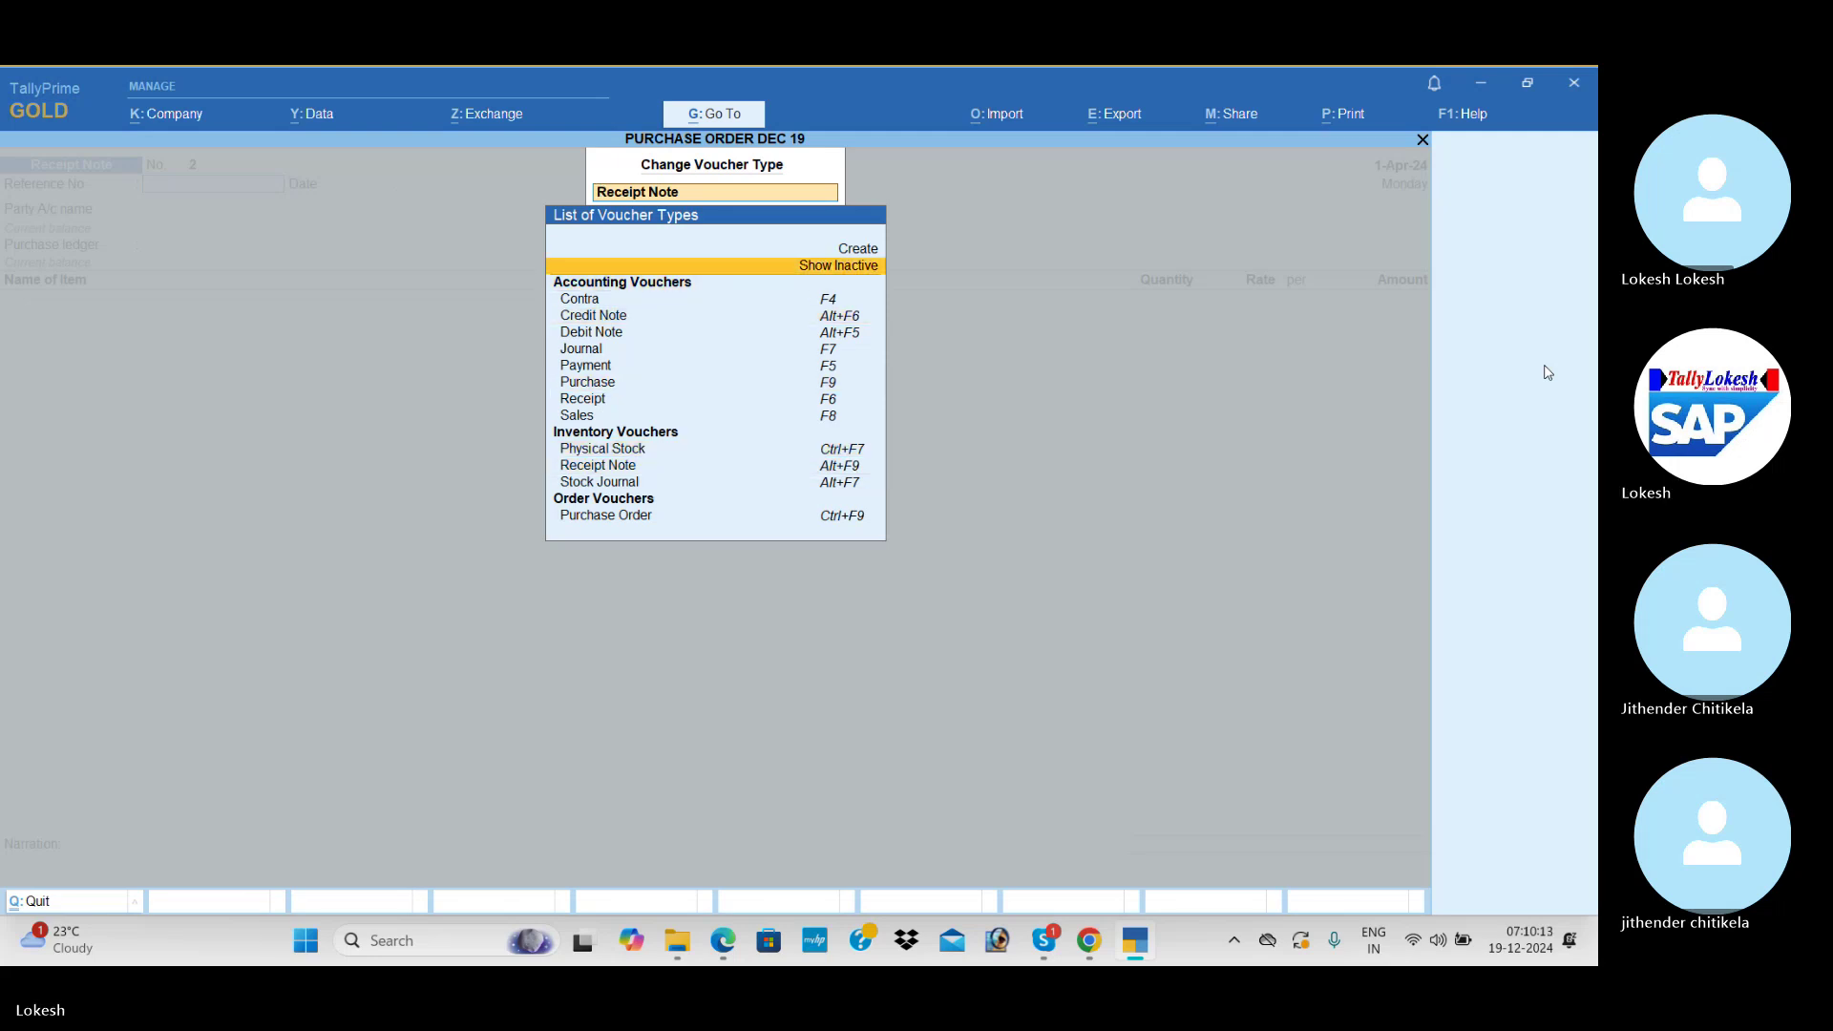
{"action": "key", "text": "Return"}
- Choose the inactive Rejections Out voucher type and activate it
{"action": "key", "text": "Down"}
{"action": "key", "text": "Down"}
{"action": "key", "text": "Down"}
{"action": "key", "text": "Down"}
{"action": "key", "text": "Down"}
{"action": "key", "text": "Down"}
{"action": "key", "text": "Down"}
{"action": "key", "text": "Down"}
{"action": "key", "text": "Down"}
{"action": "key", "text": "Down"}
{"action": "key", "text": "Down"}
{"action": "key", "text": "Down"}
{"action": "key", "text": "Down"}
{"action": "key", "text": "Down"}
{"action": "key", "text": "Down"}
{"action": "key", "text": "Down"}
{"action": "key", "text": "Down"}
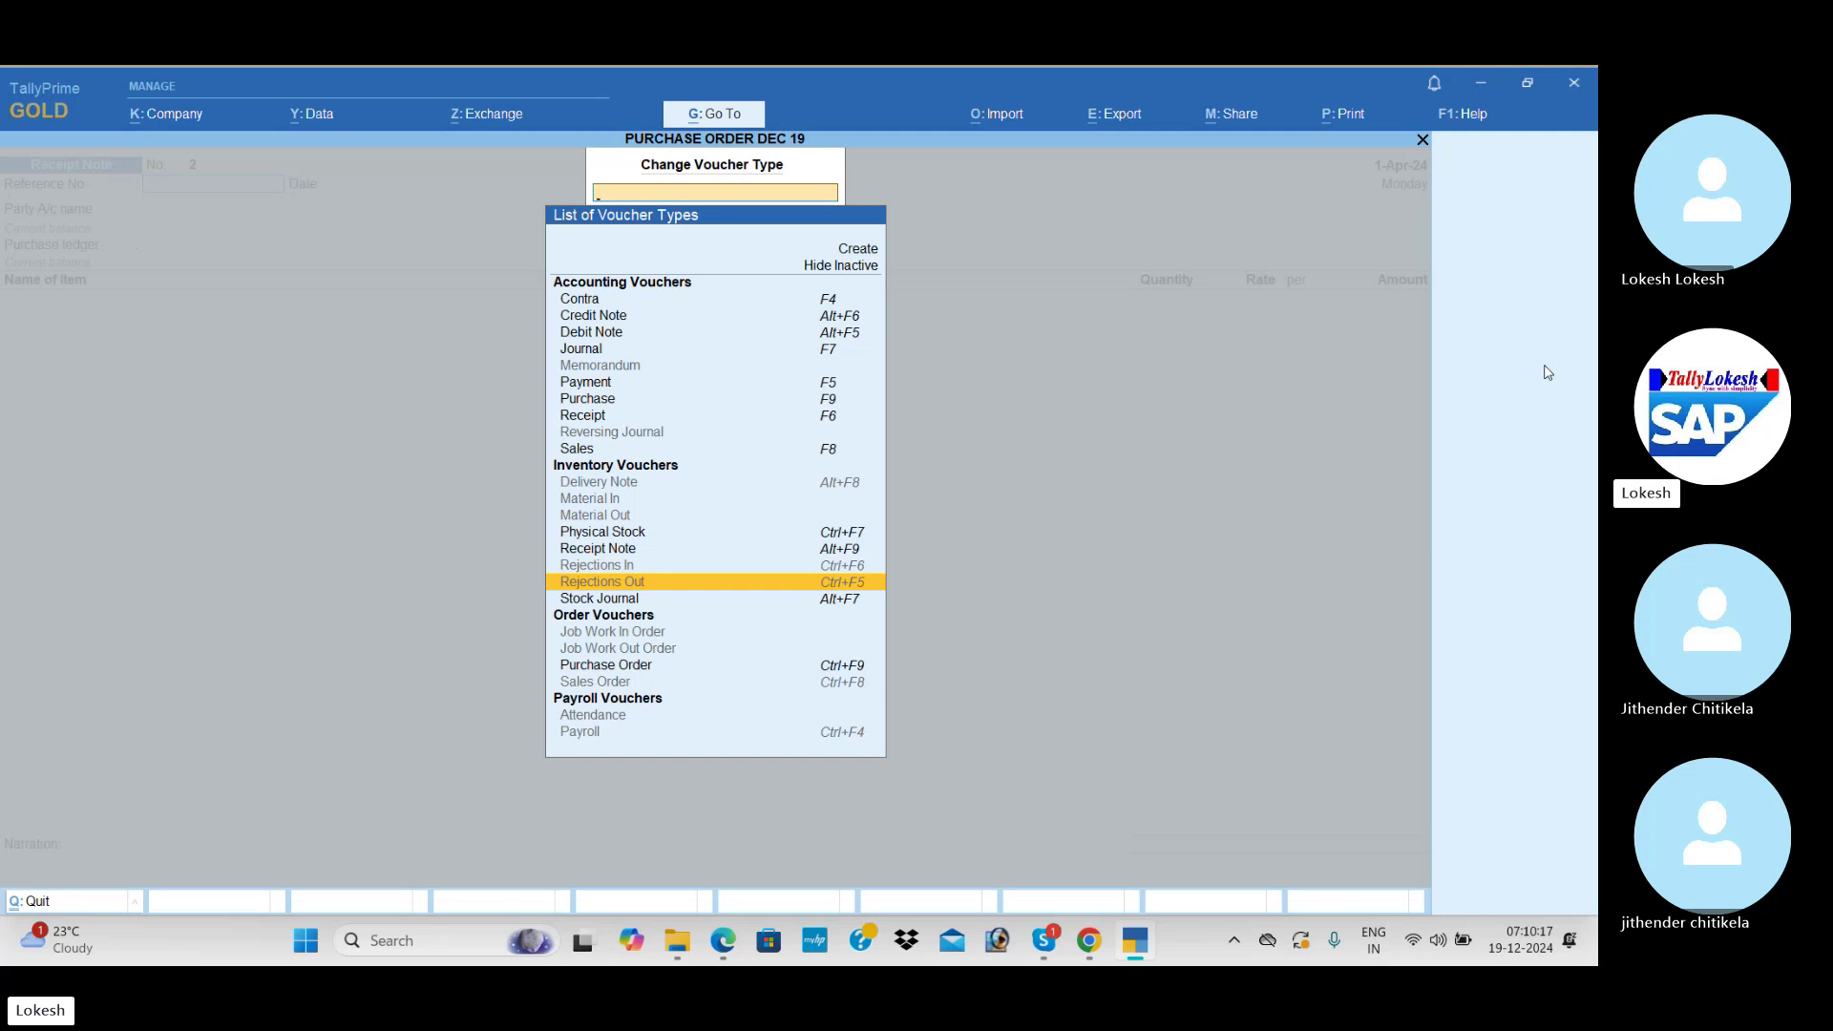
{"action": "key", "text": "Return"}
{"action": "key", "text": "Return"}
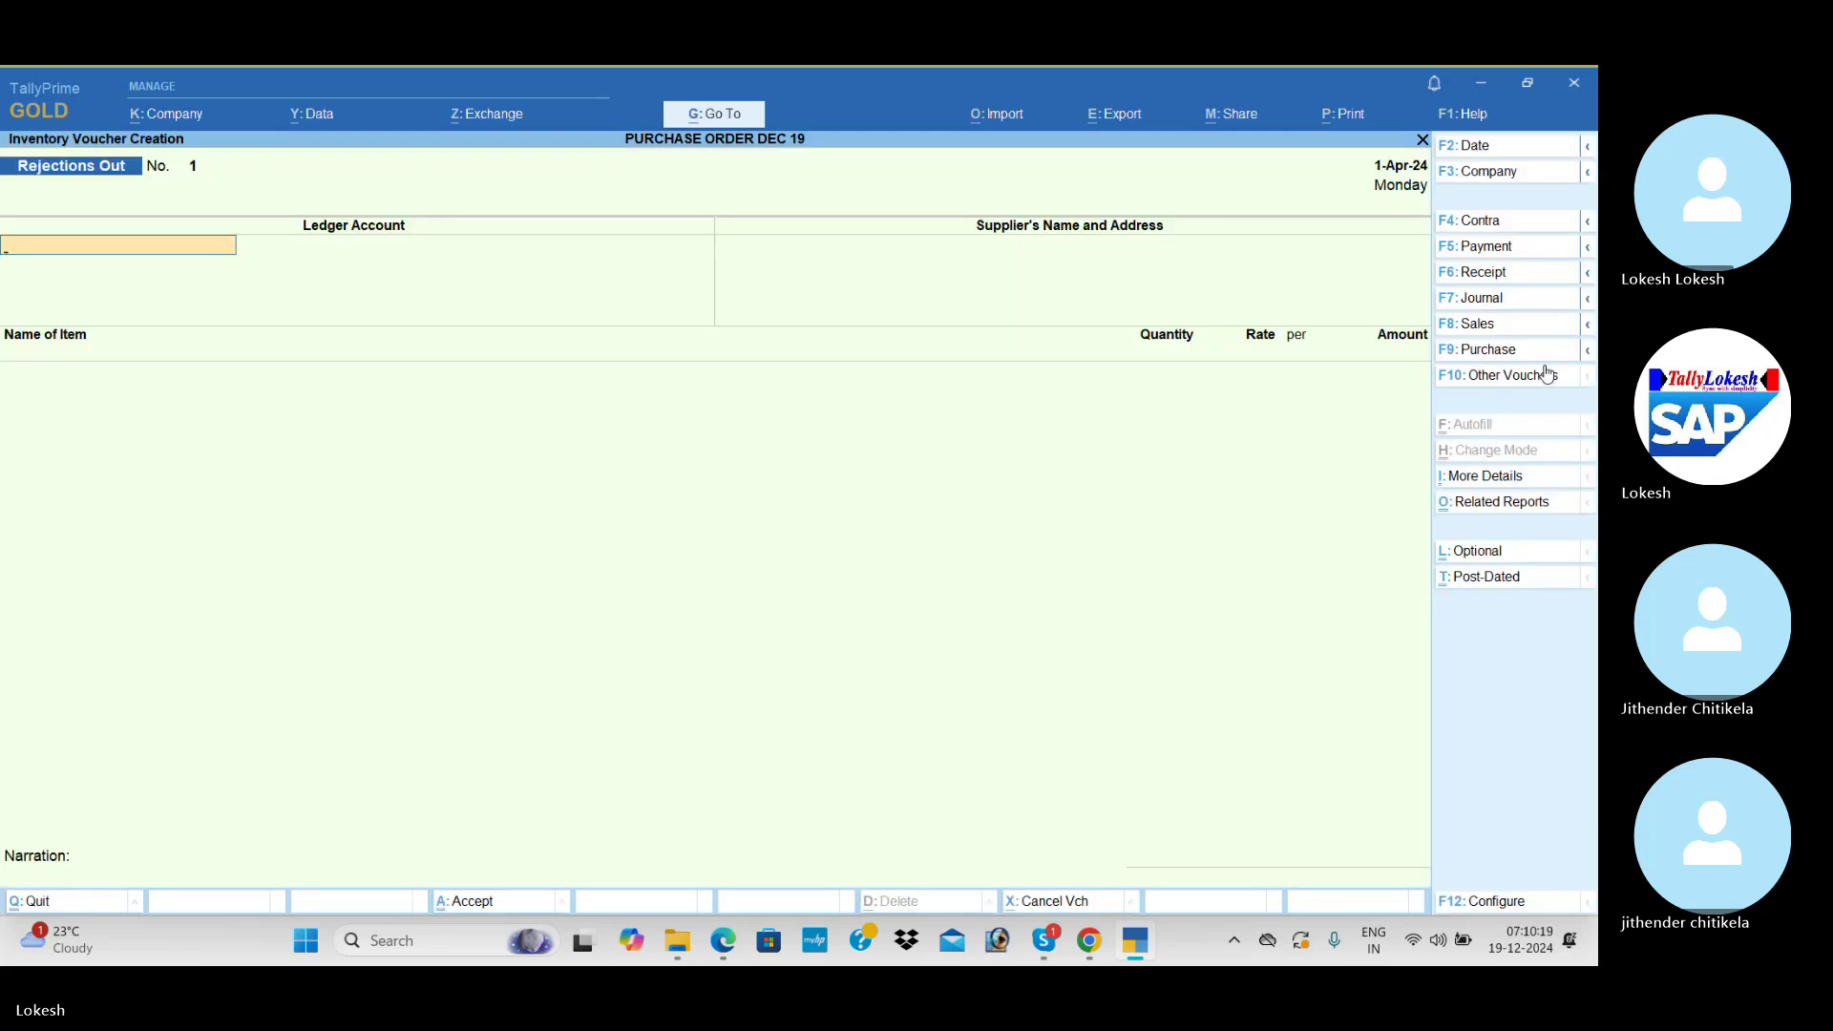
- Set Sunshine Computers as the Rejections Out voucher's ledger account and accept the supplier details as they are
{"action": "type", "text": "s"}
{"action": "key", "text": "Return"}
{"action": "key", "text": "Return"}
{"action": "key", "text": "Return"}
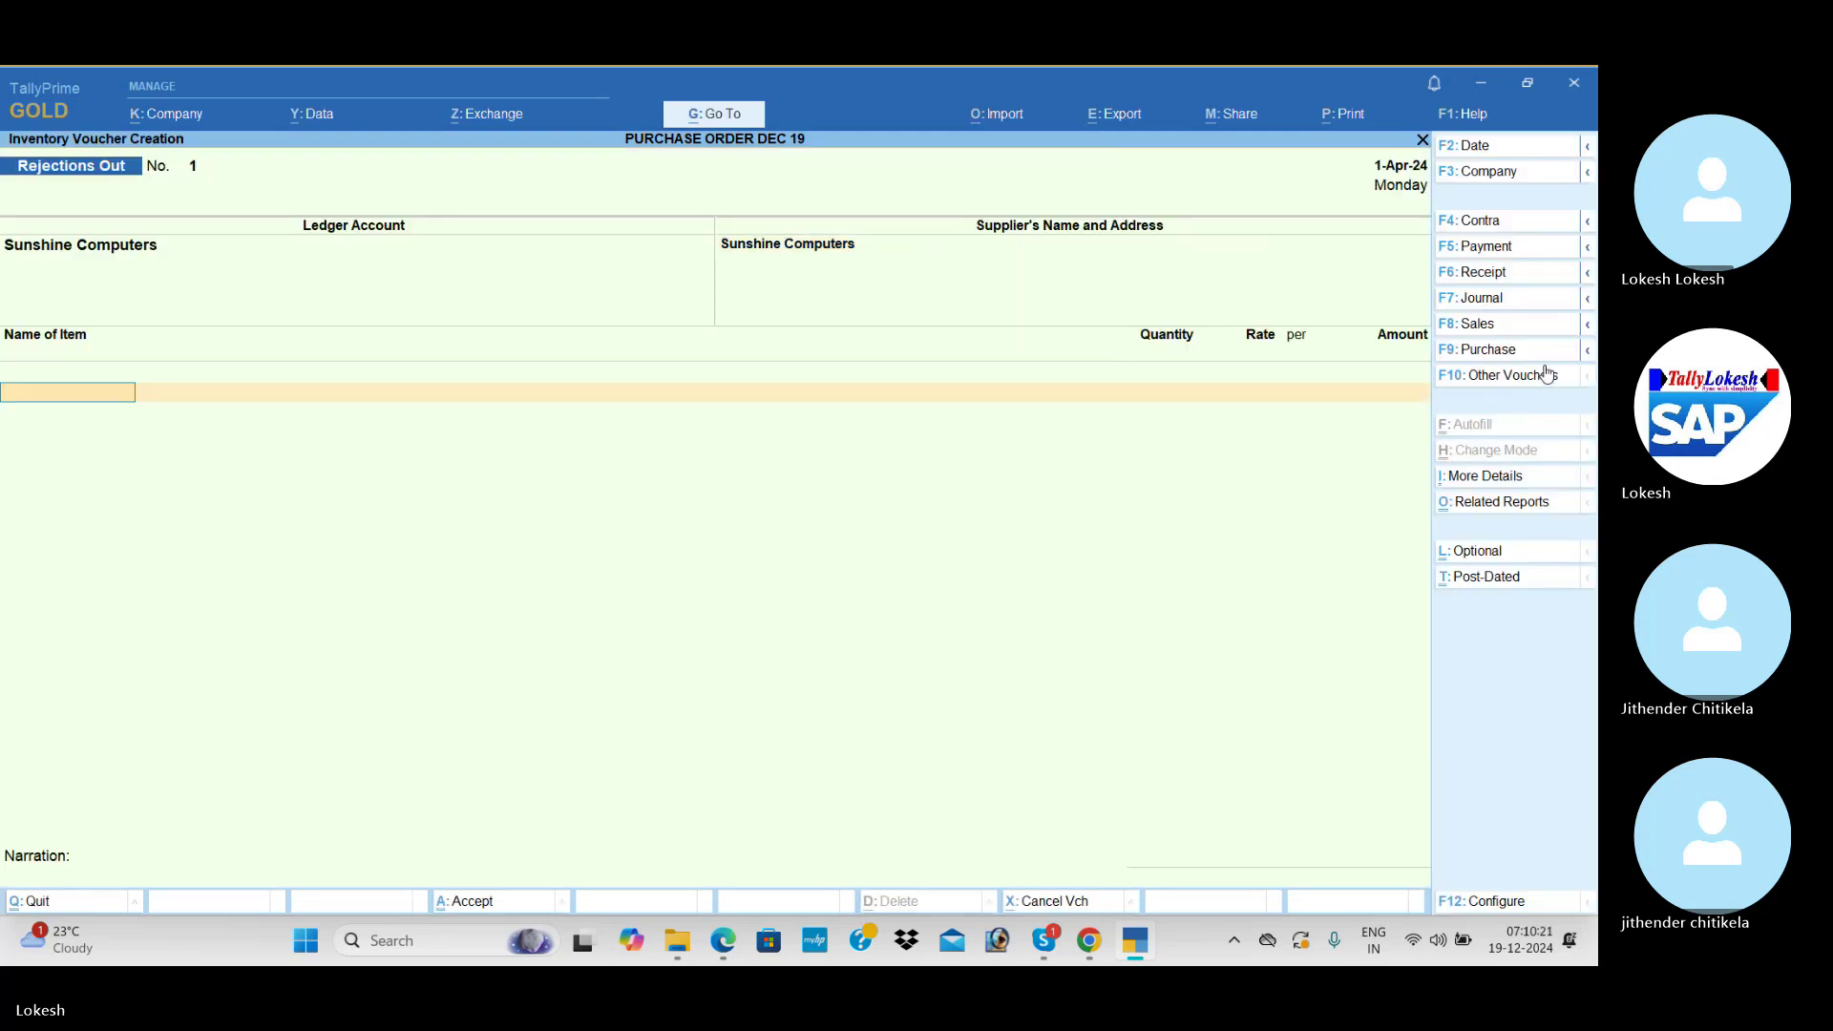
- Following the PDF's rejection entry, return 10 nos of Hard Disk at 2,700.00 under tracking number ST-01 and save the voucher
{"action": "key", "text": "alt+Tab"}
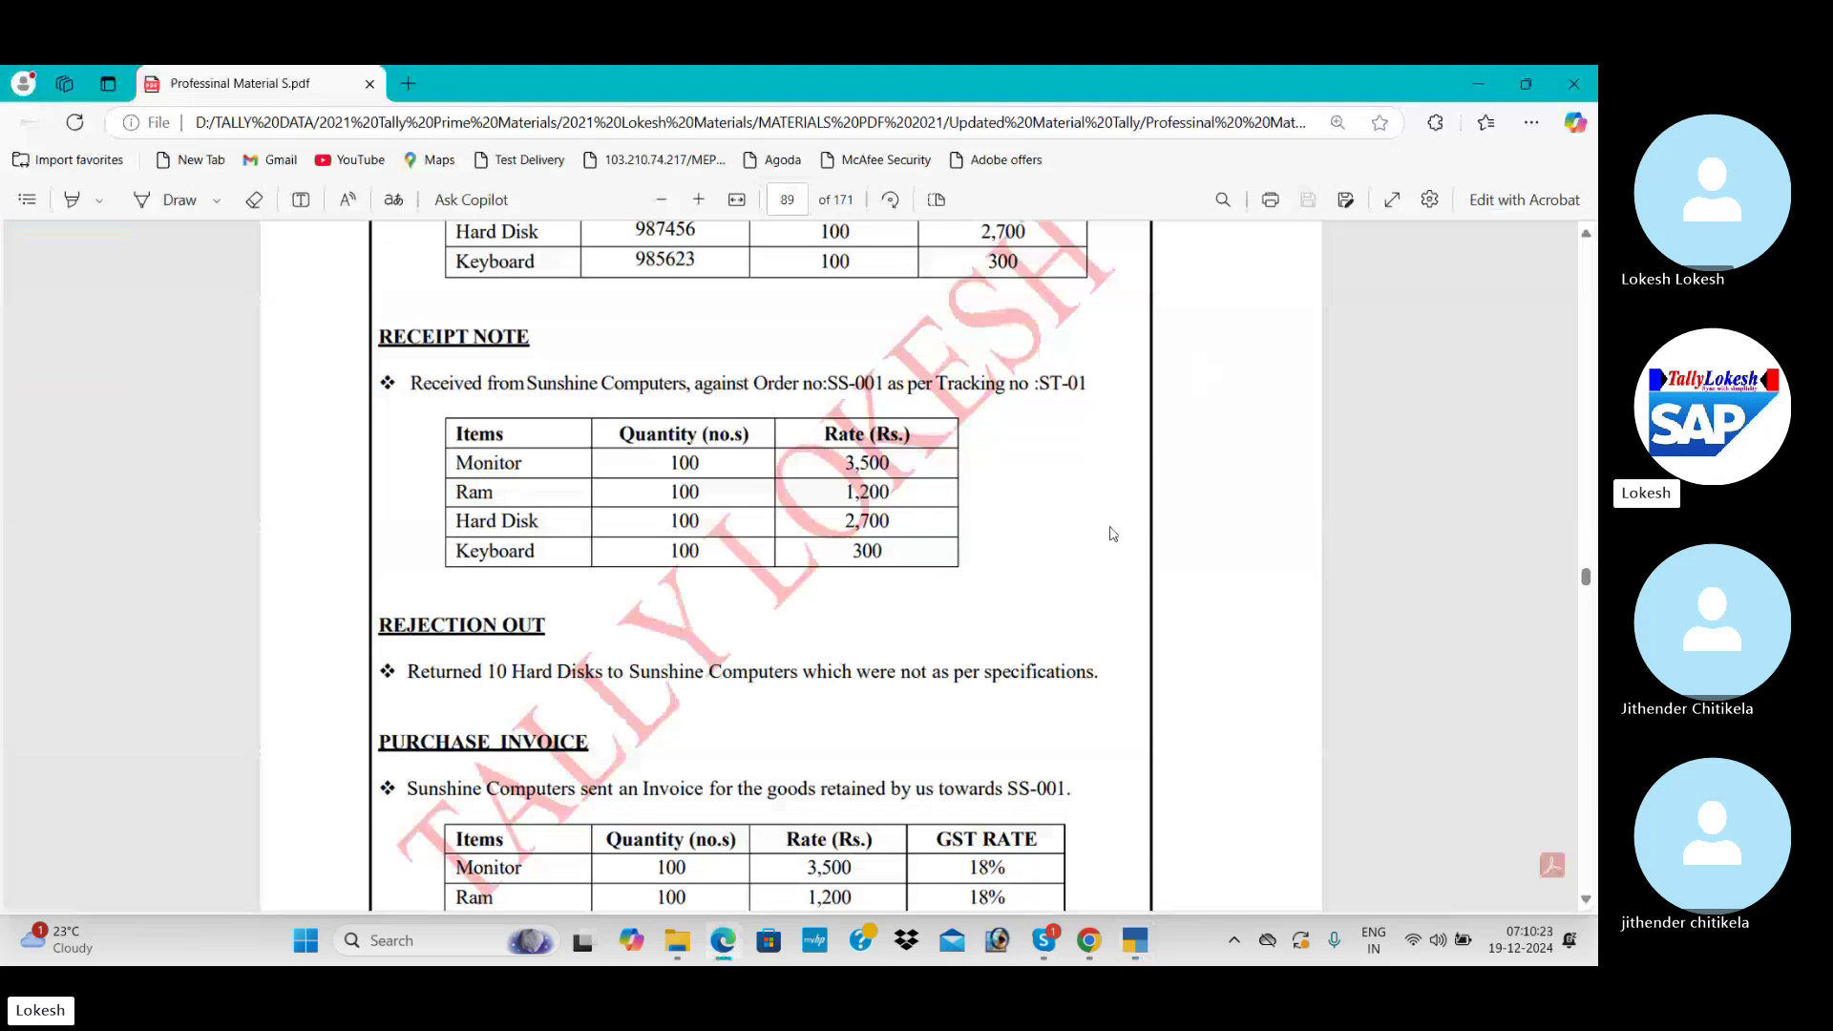
{"action": "key", "text": "alt+Tab"}
{"action": "type", "text": "H"}
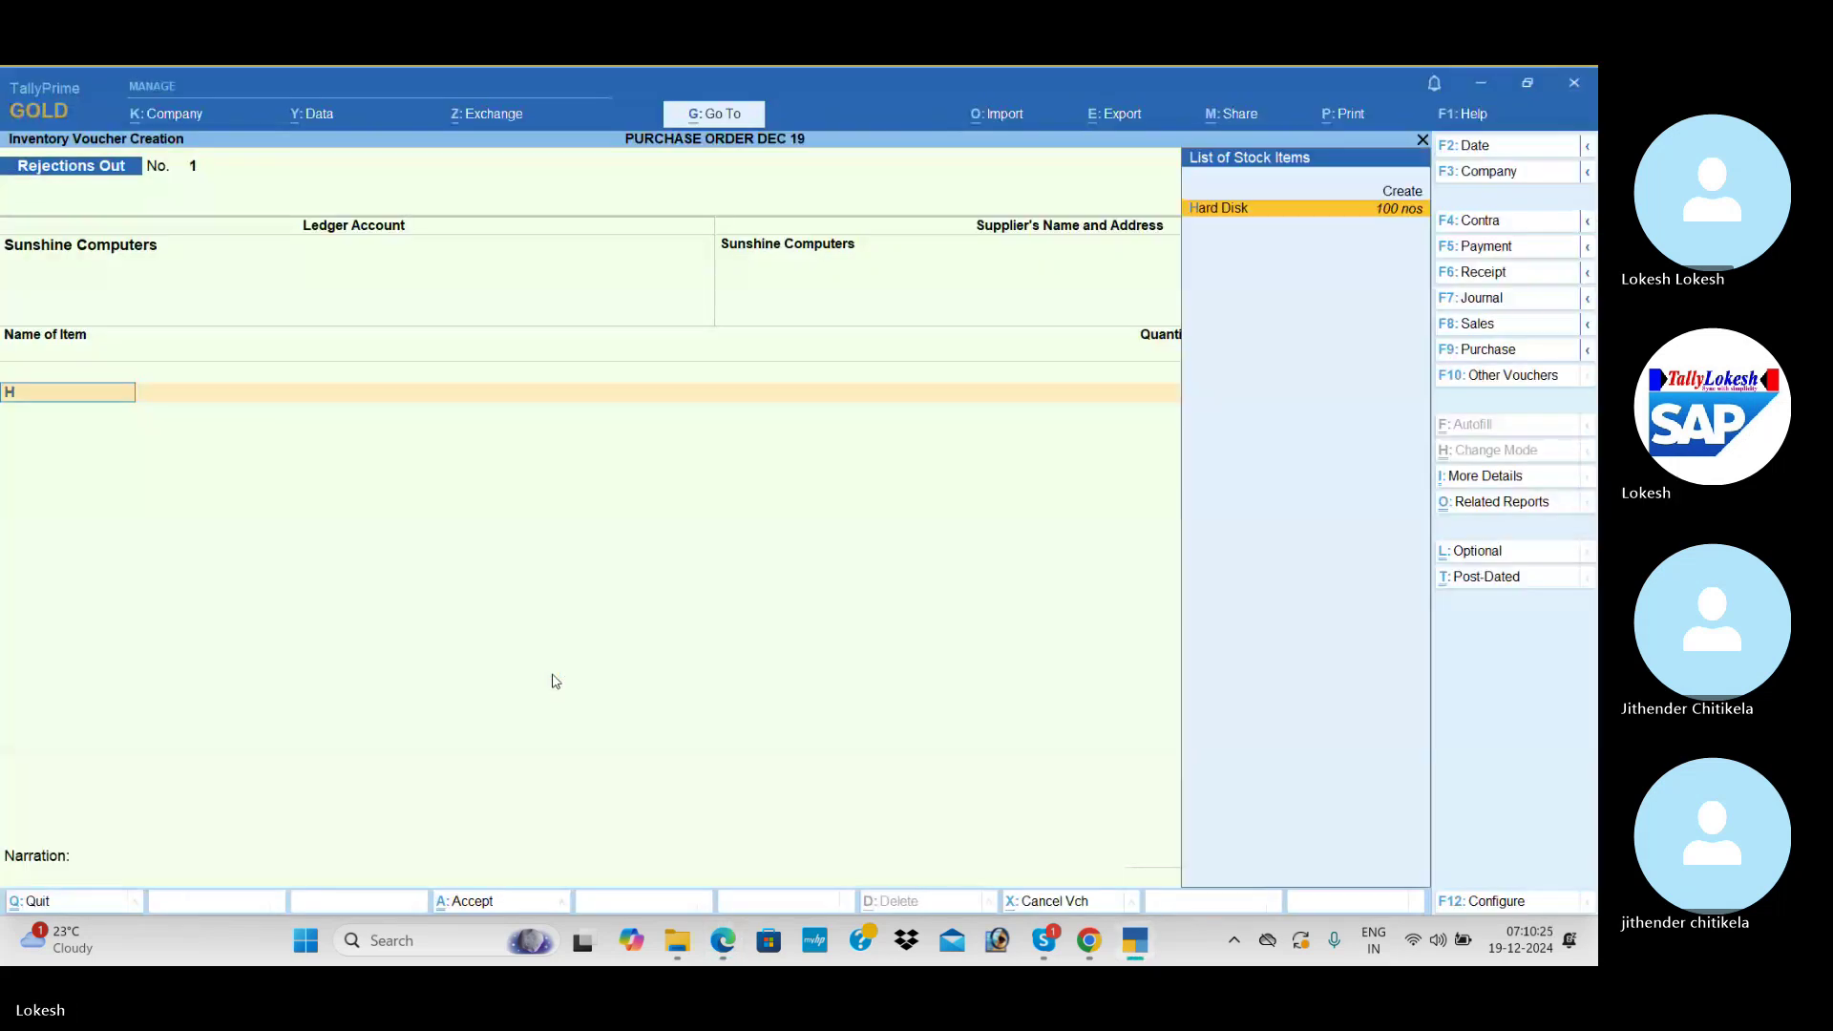
{"action": "key", "text": "Return"}
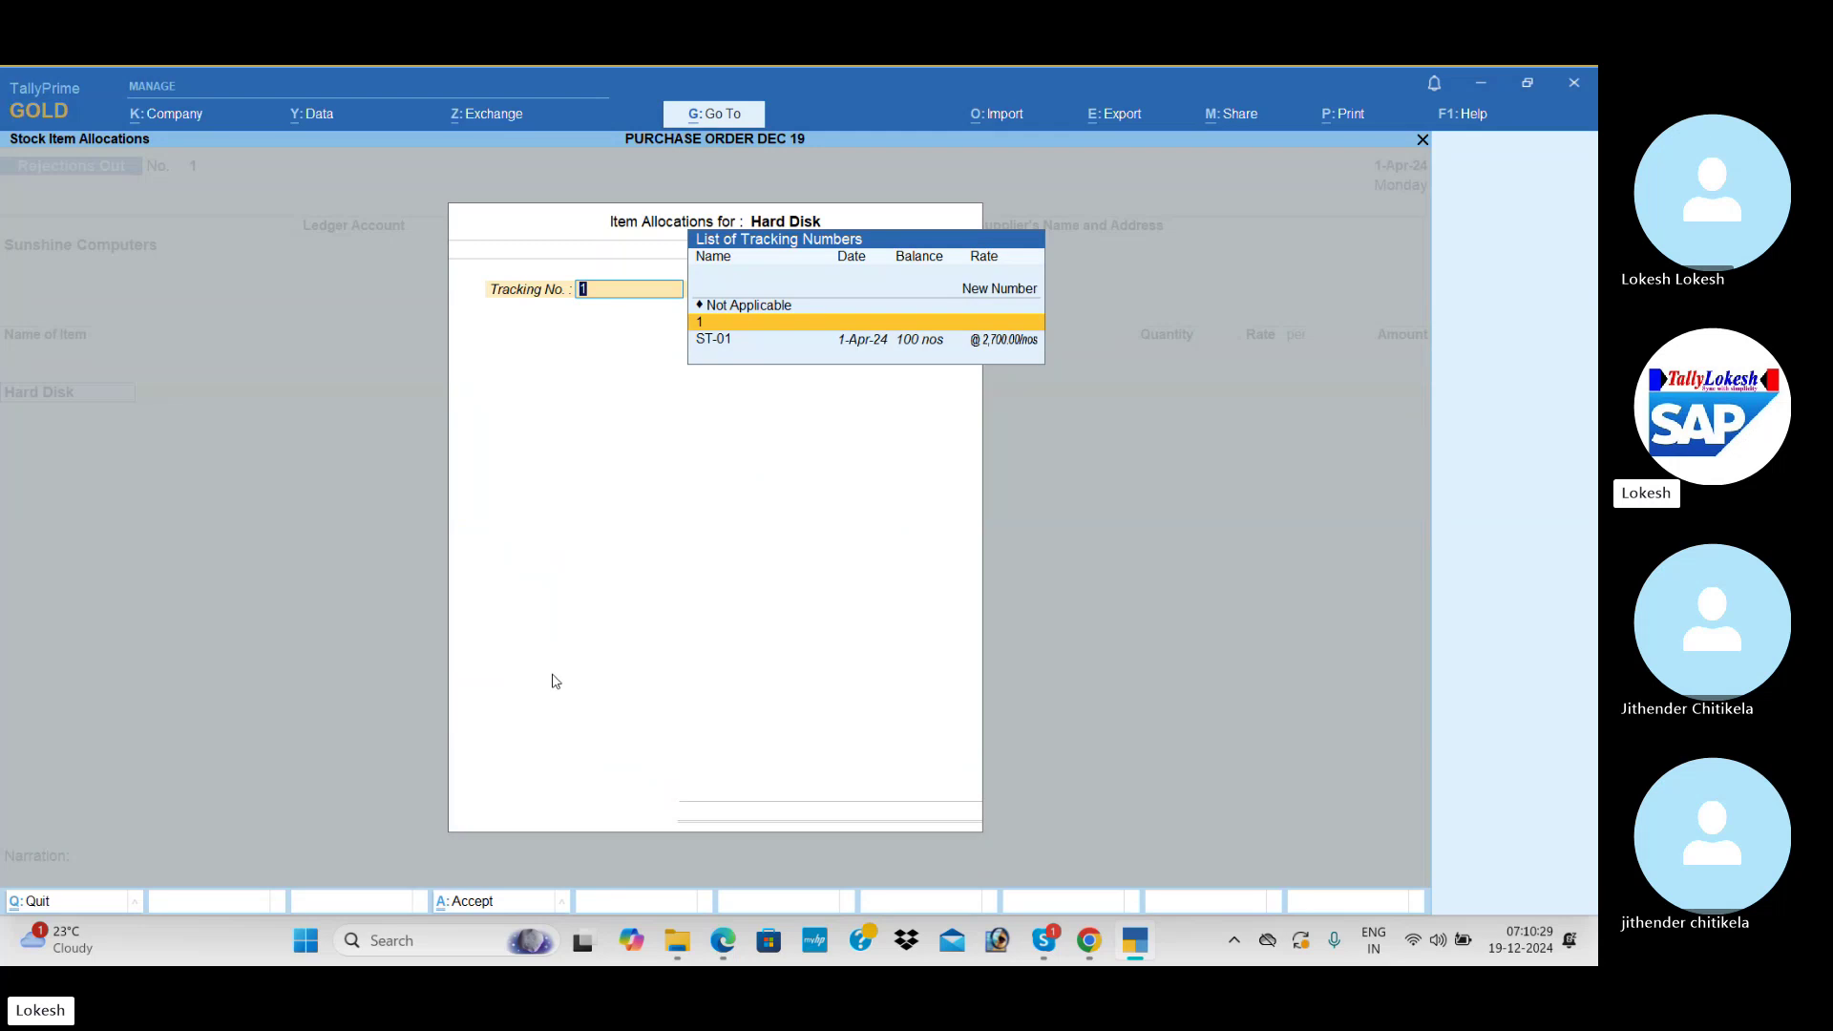
{"action": "key", "text": "Down"}
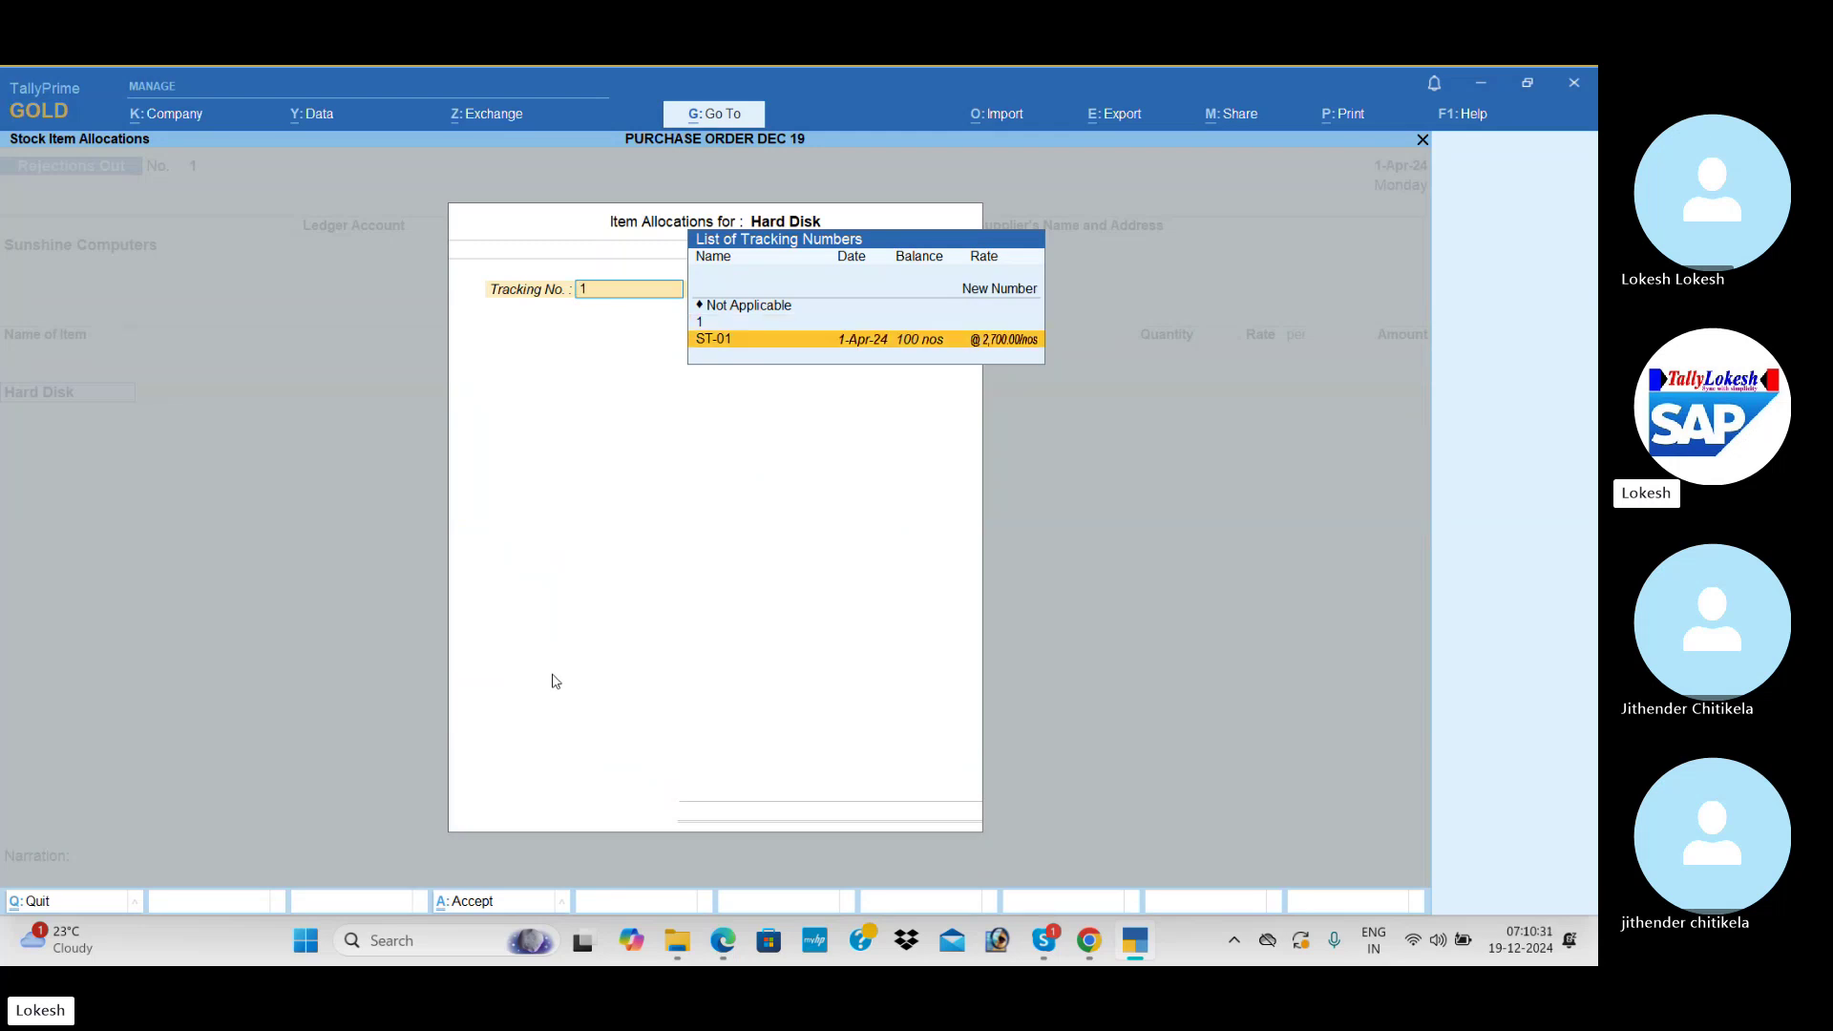
{"action": "key", "text": "Return"}
{"action": "key", "text": "Return"}
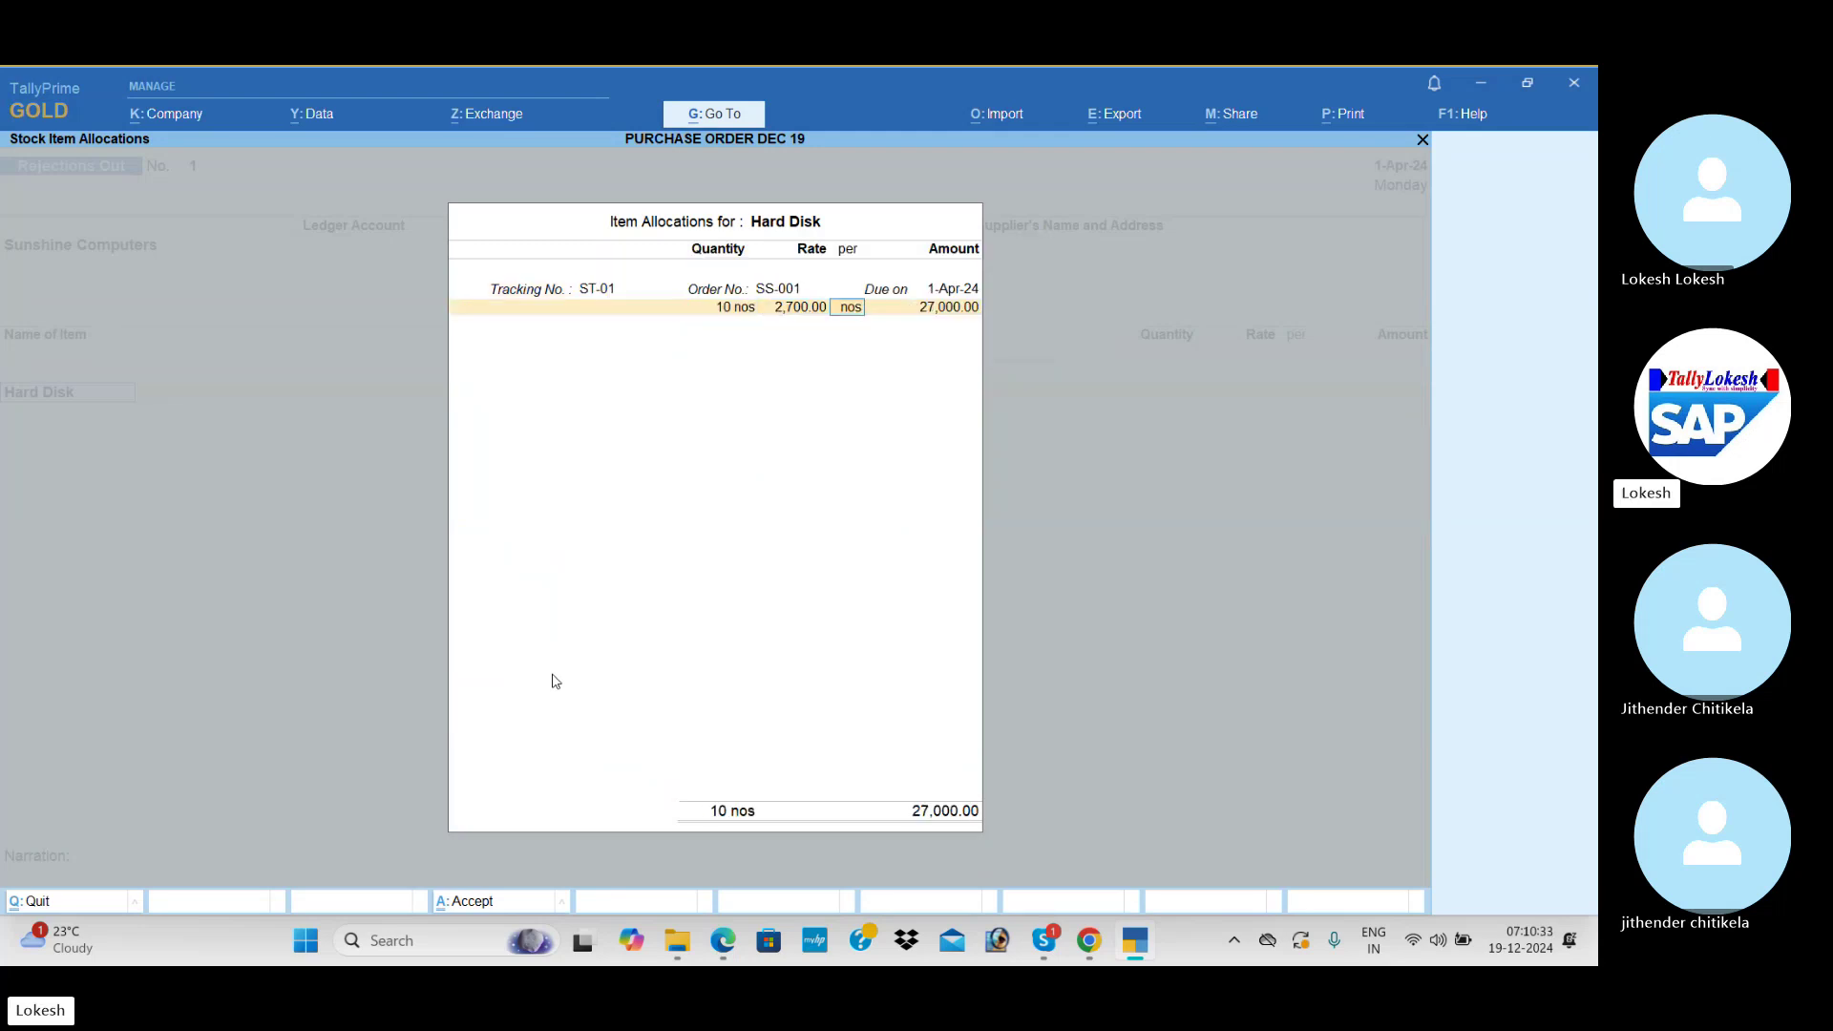
{"action": "key", "text": "Return"}
{"action": "key", "text": "Return"}
{"action": "key", "text": "Return"}
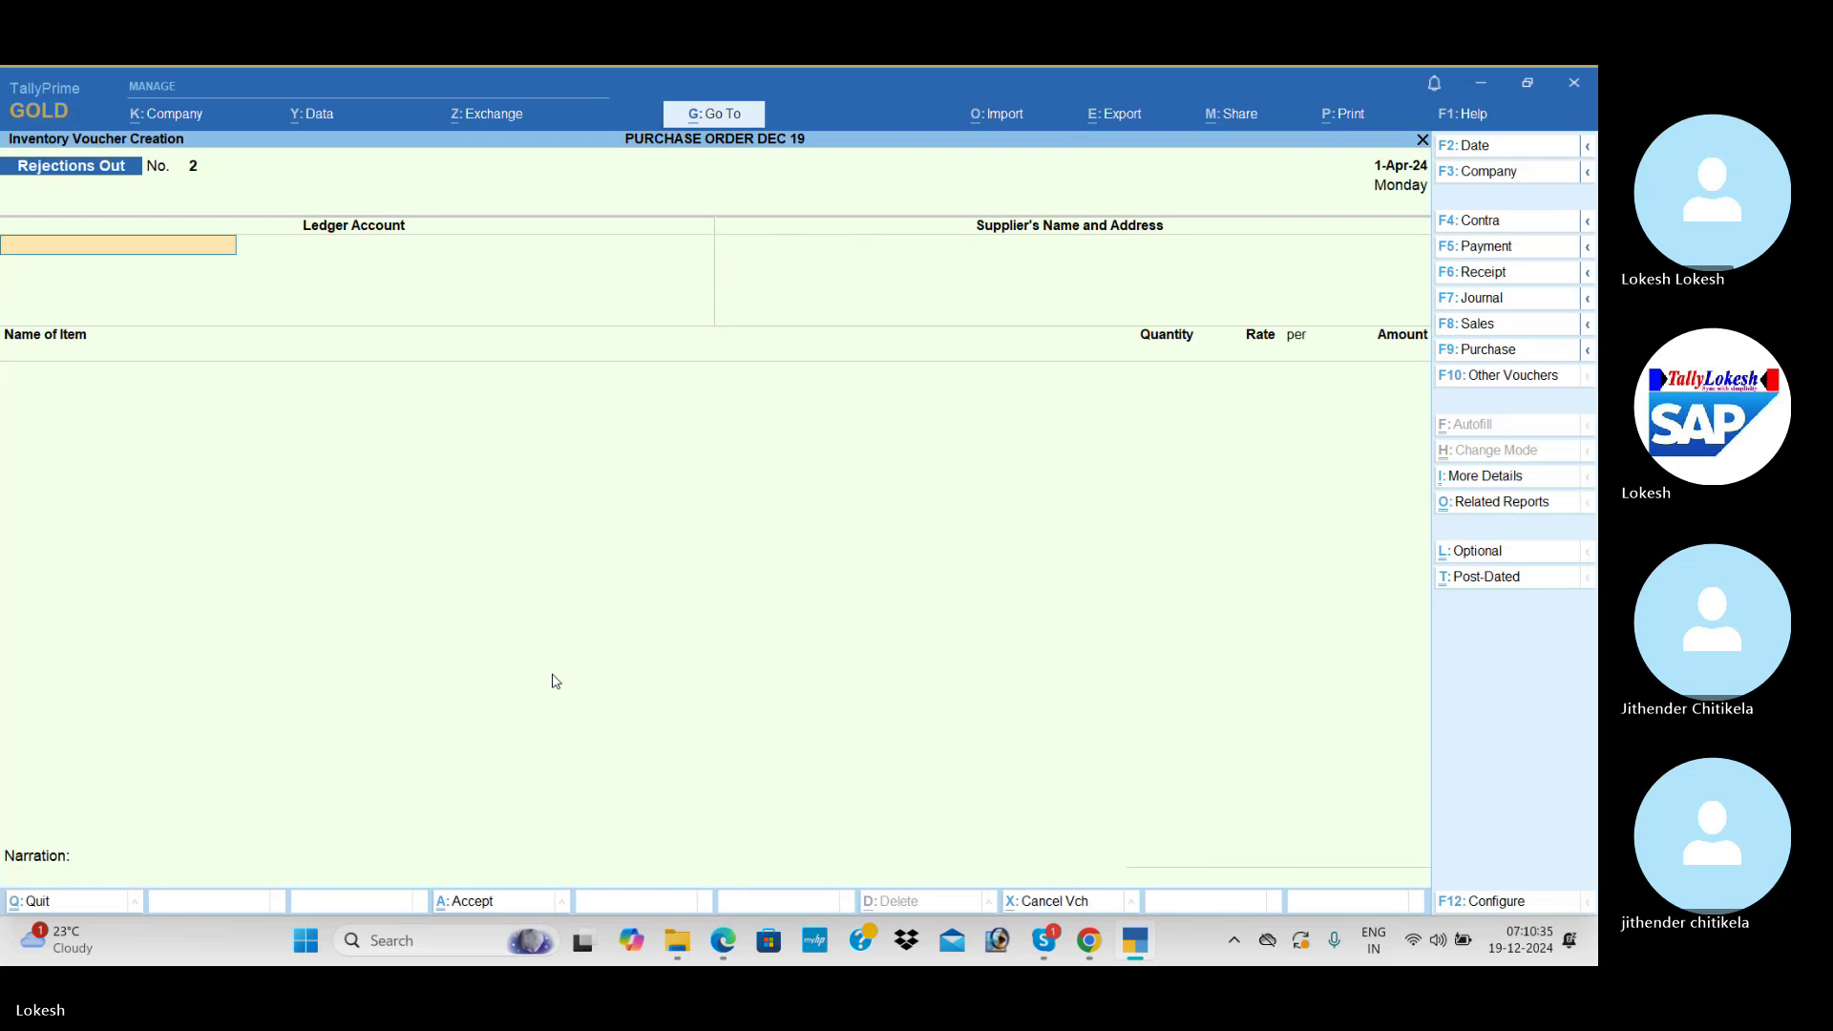
- Following the PDF's purchase invoice entry, start a Purchase voucher for Sunshine Computers and link tracking number ST-01 dated 1-Apr-24
{"action": "key", "text": "alt+Tab"}
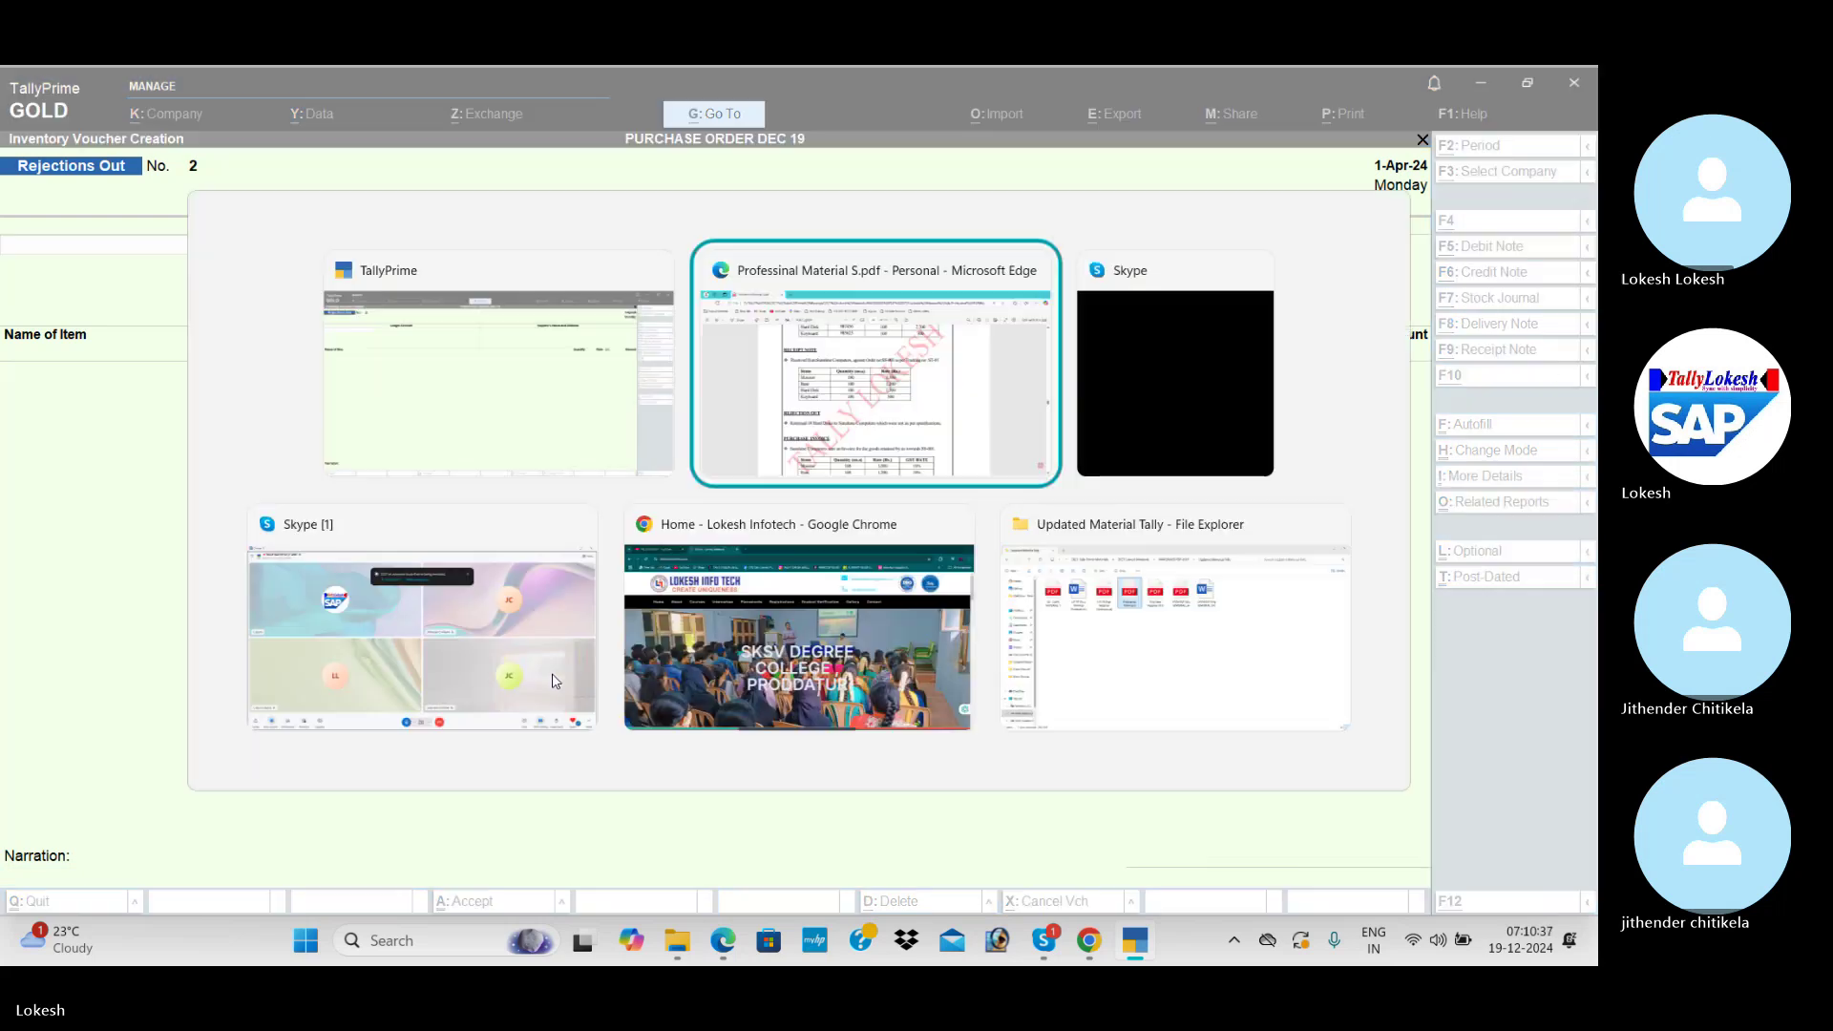
{"action": "scroll", "coordinate": [556, 680], "scroll_direction": "down", "scroll_amount": 4}
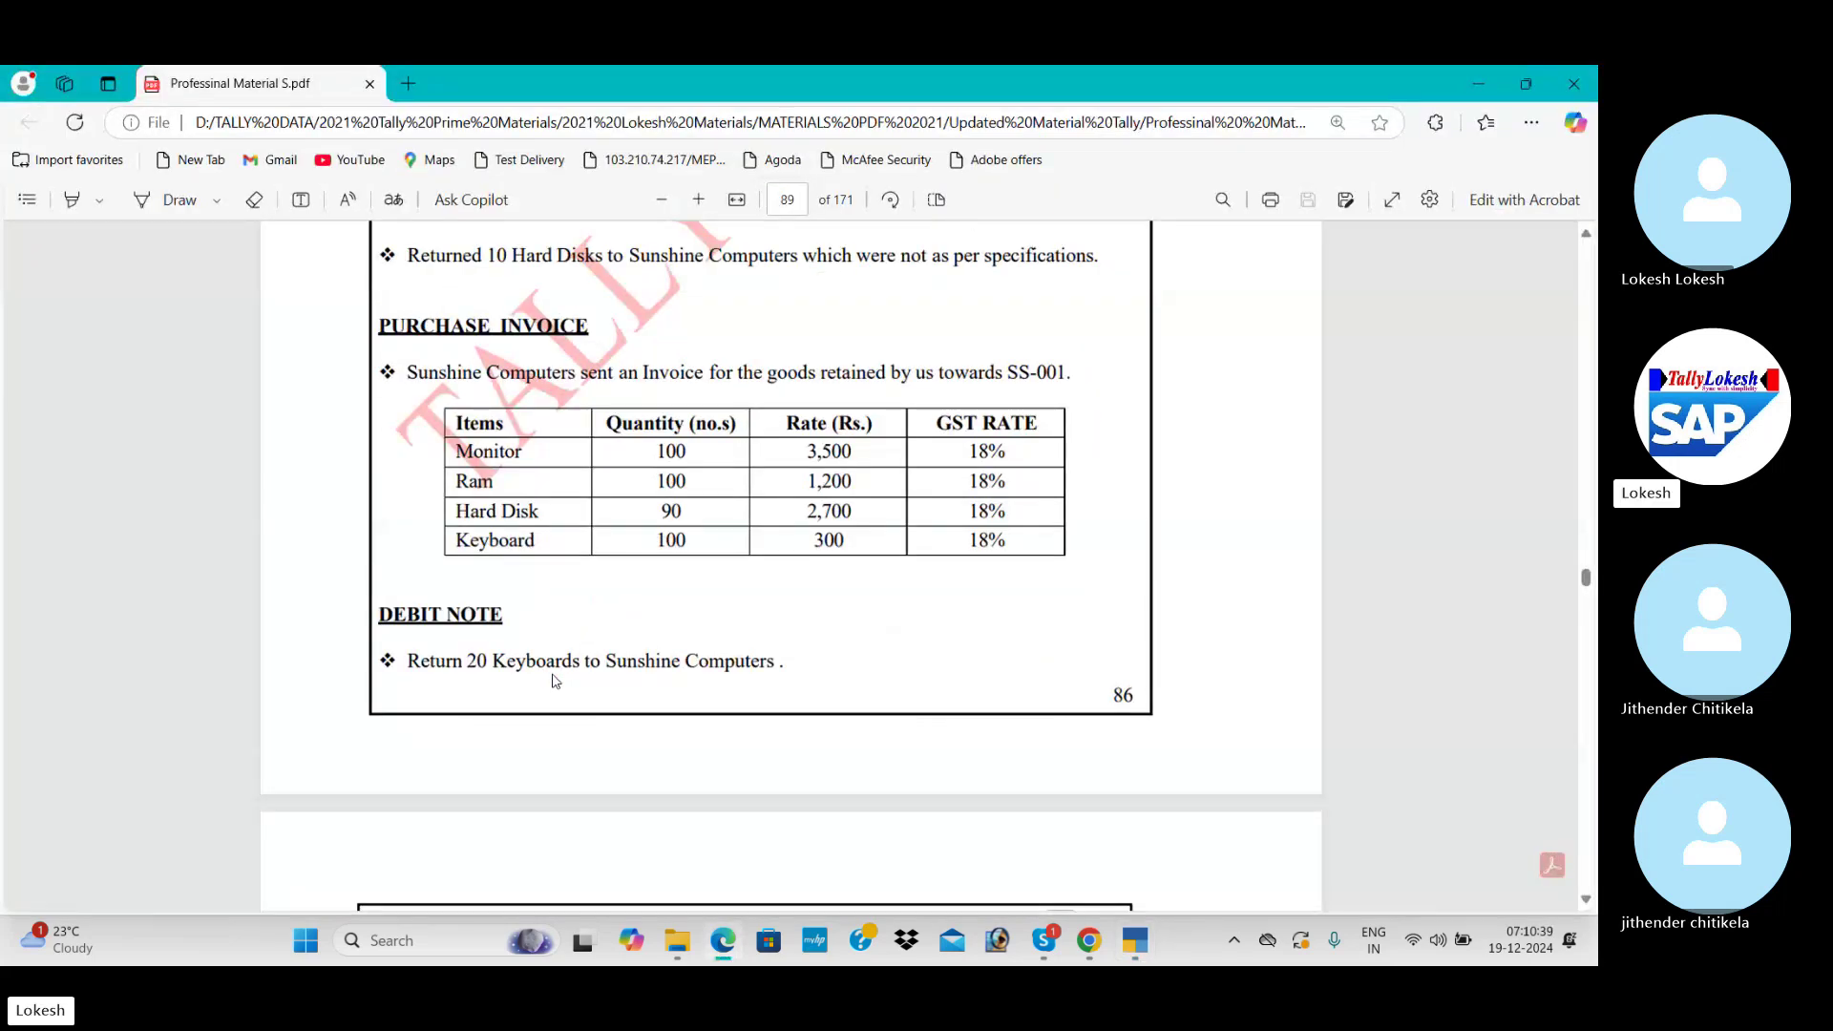
{"action": "key", "text": "alt+Tab"}
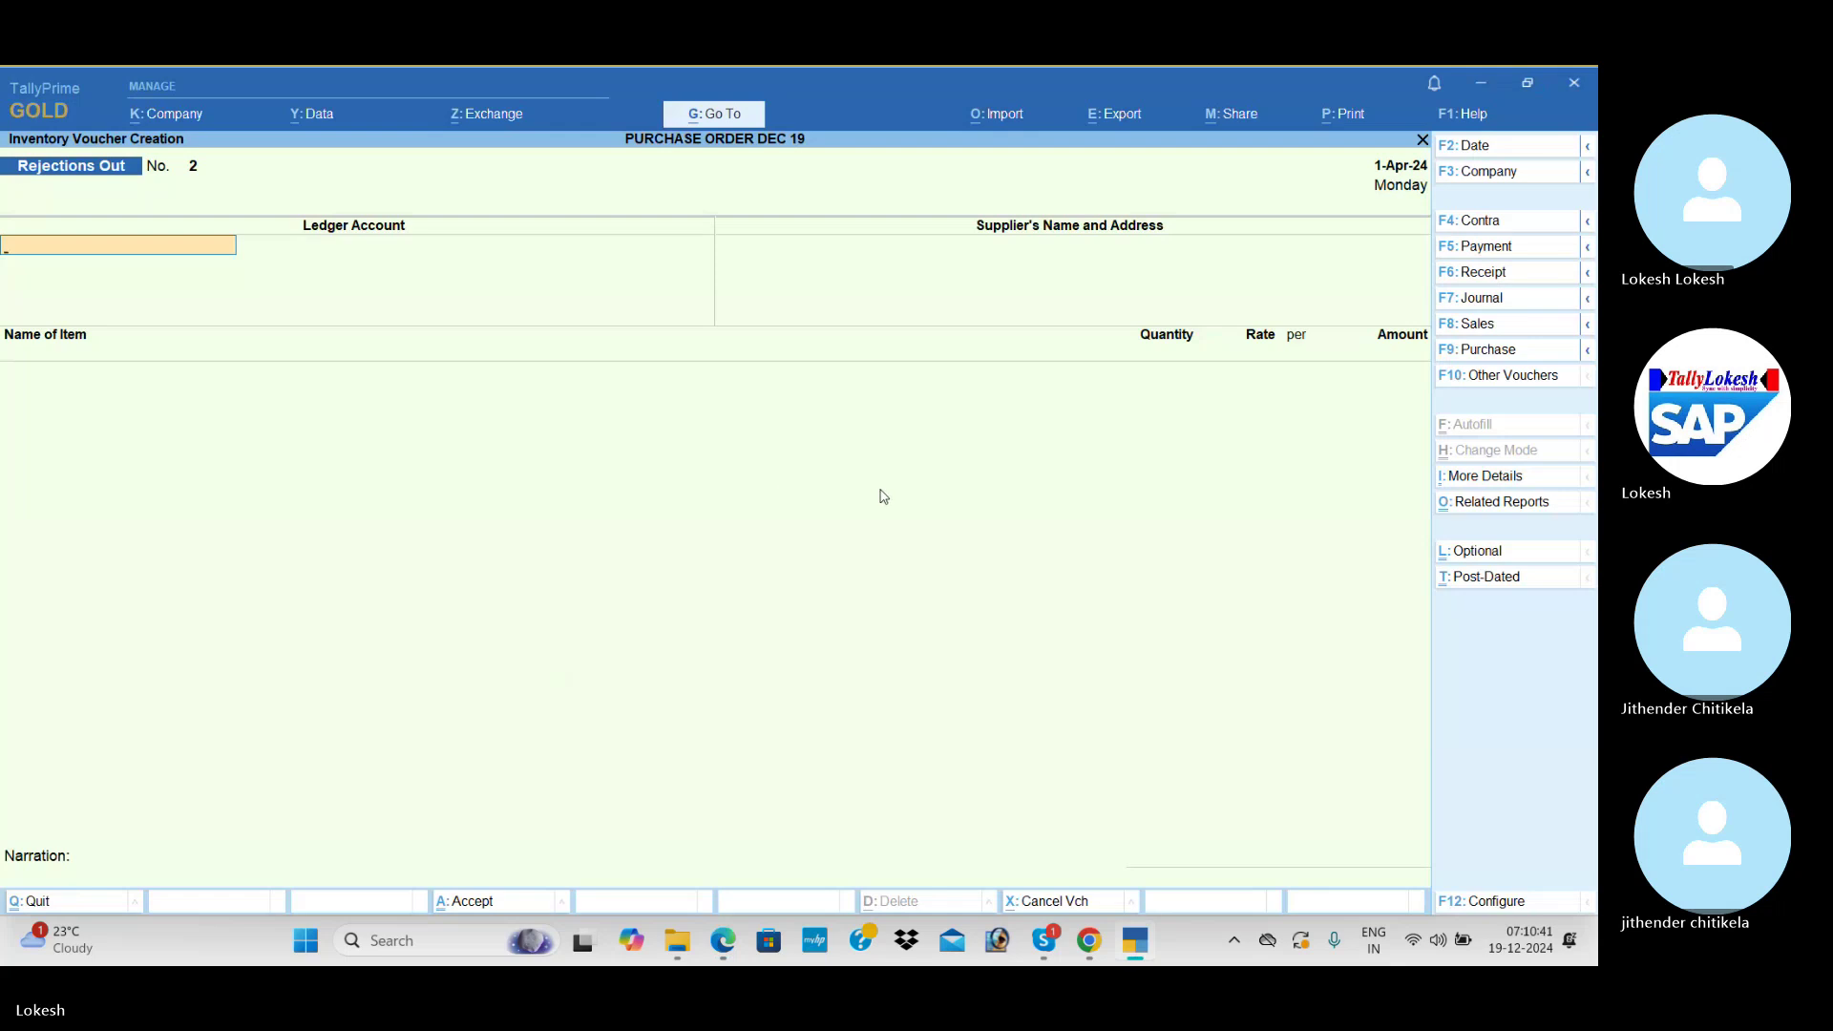
{"action": "left_click", "coordinate": [1490, 352]}
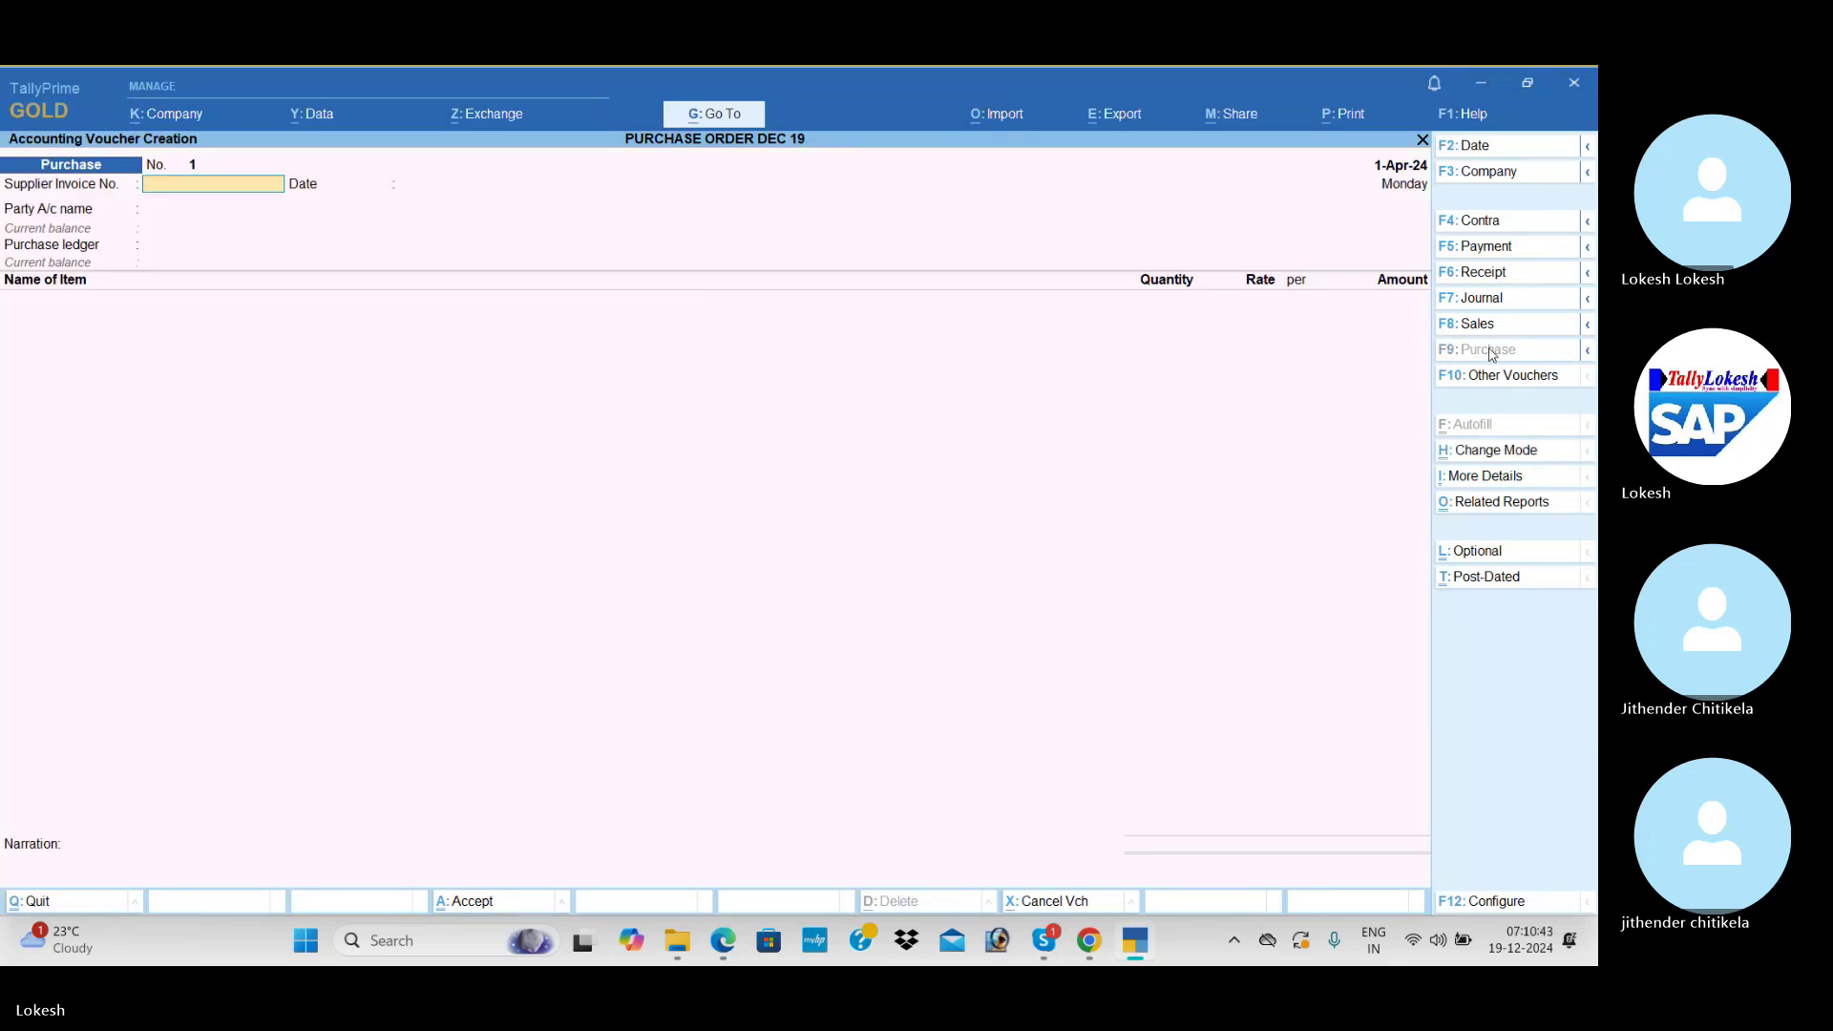
{"action": "key", "text": "Return"}
{"action": "key", "text": "Down"}
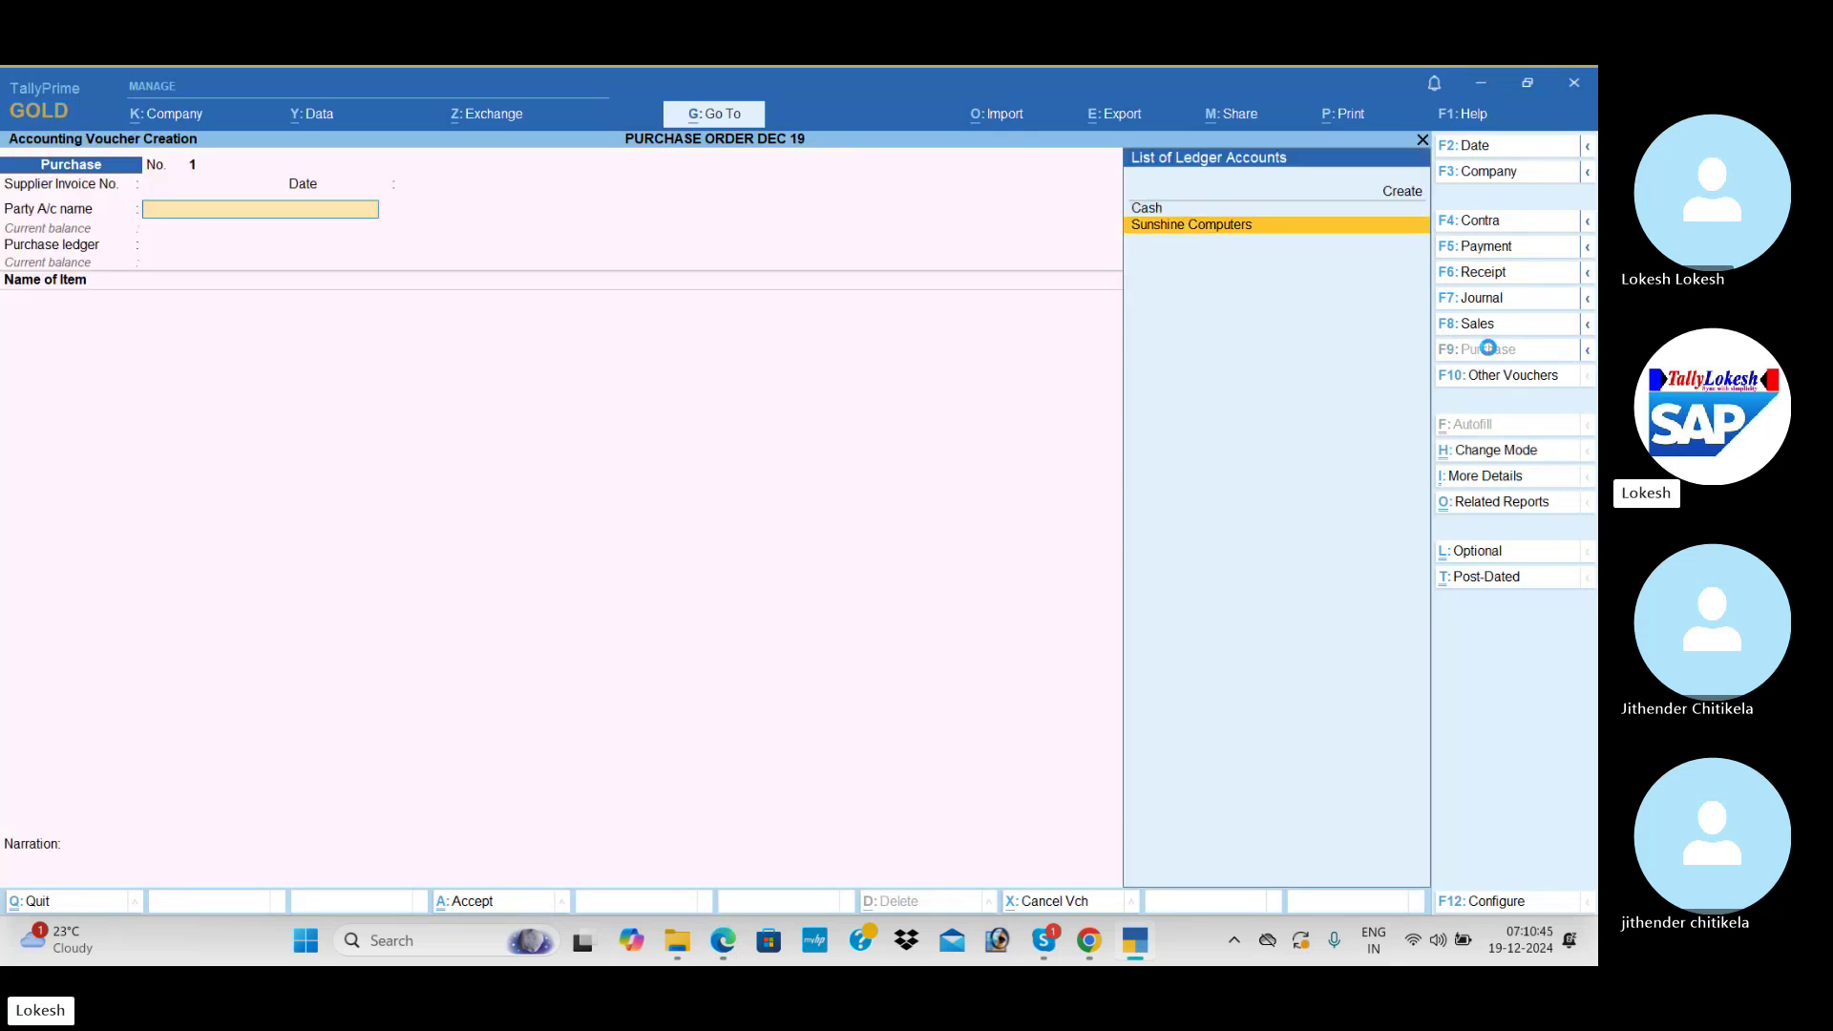
{"action": "key", "text": "Return"}
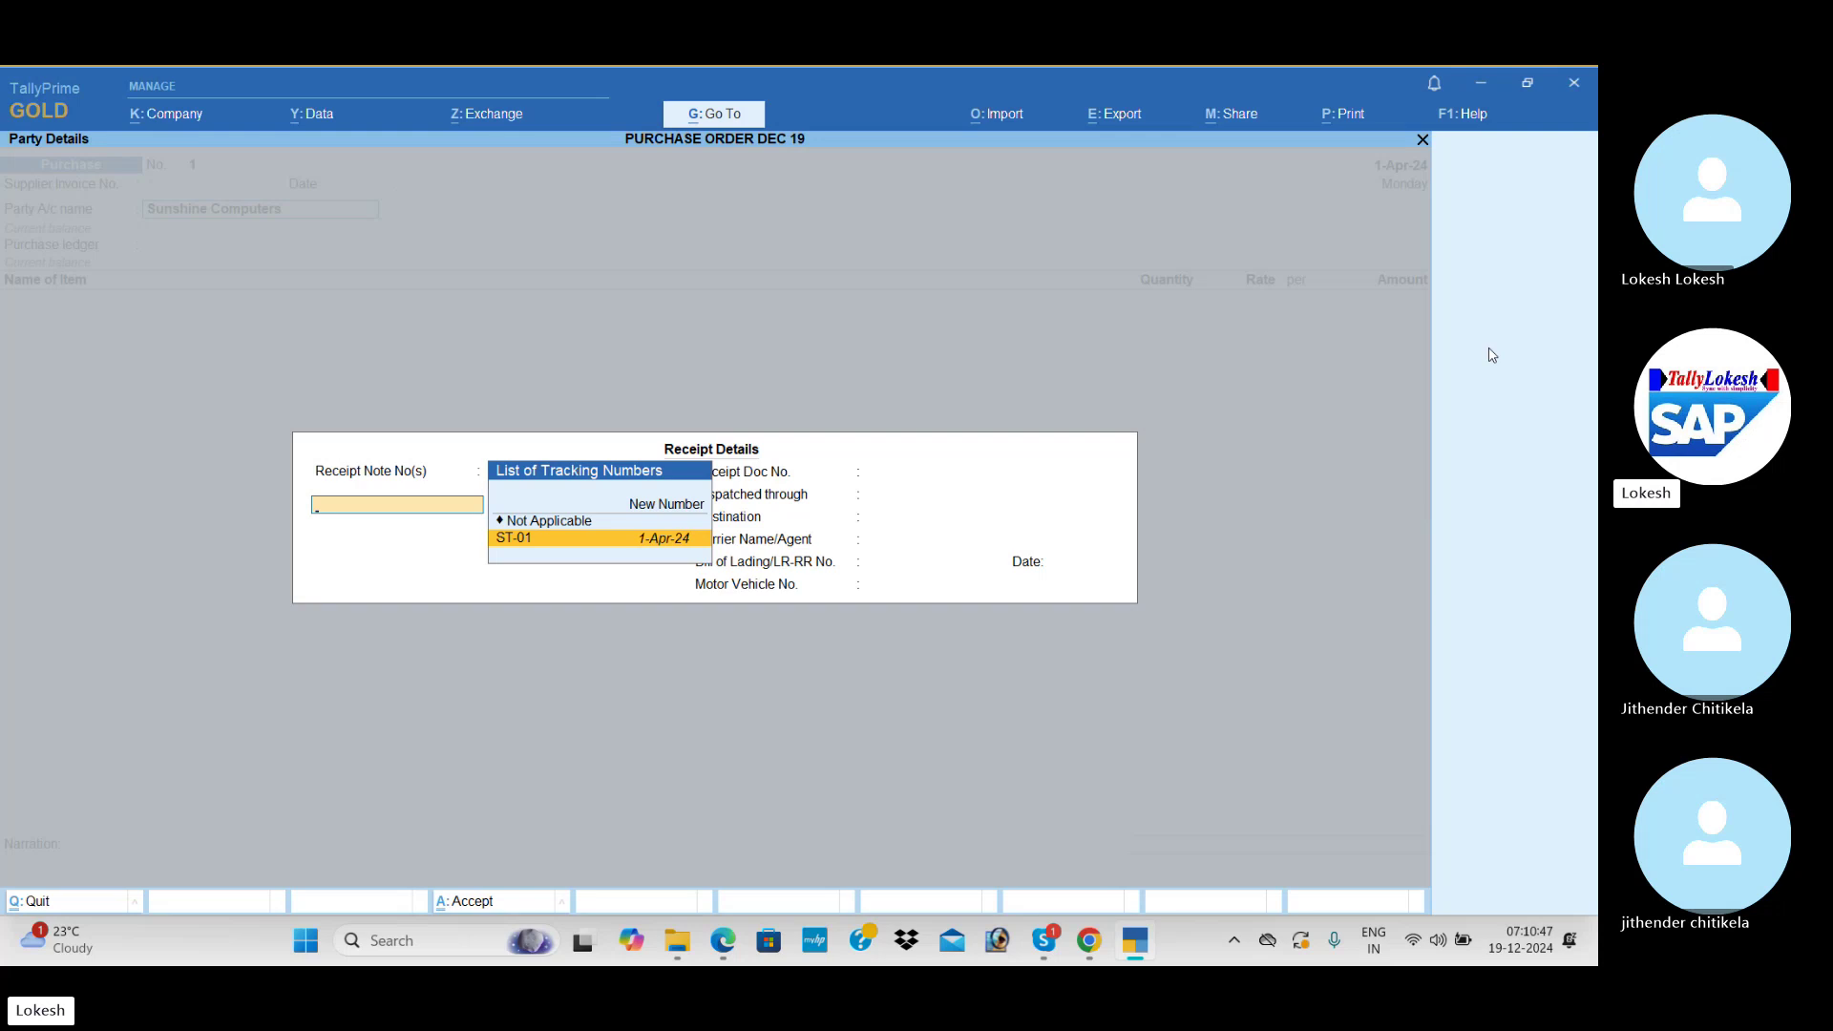
{"action": "key", "text": "Return"}
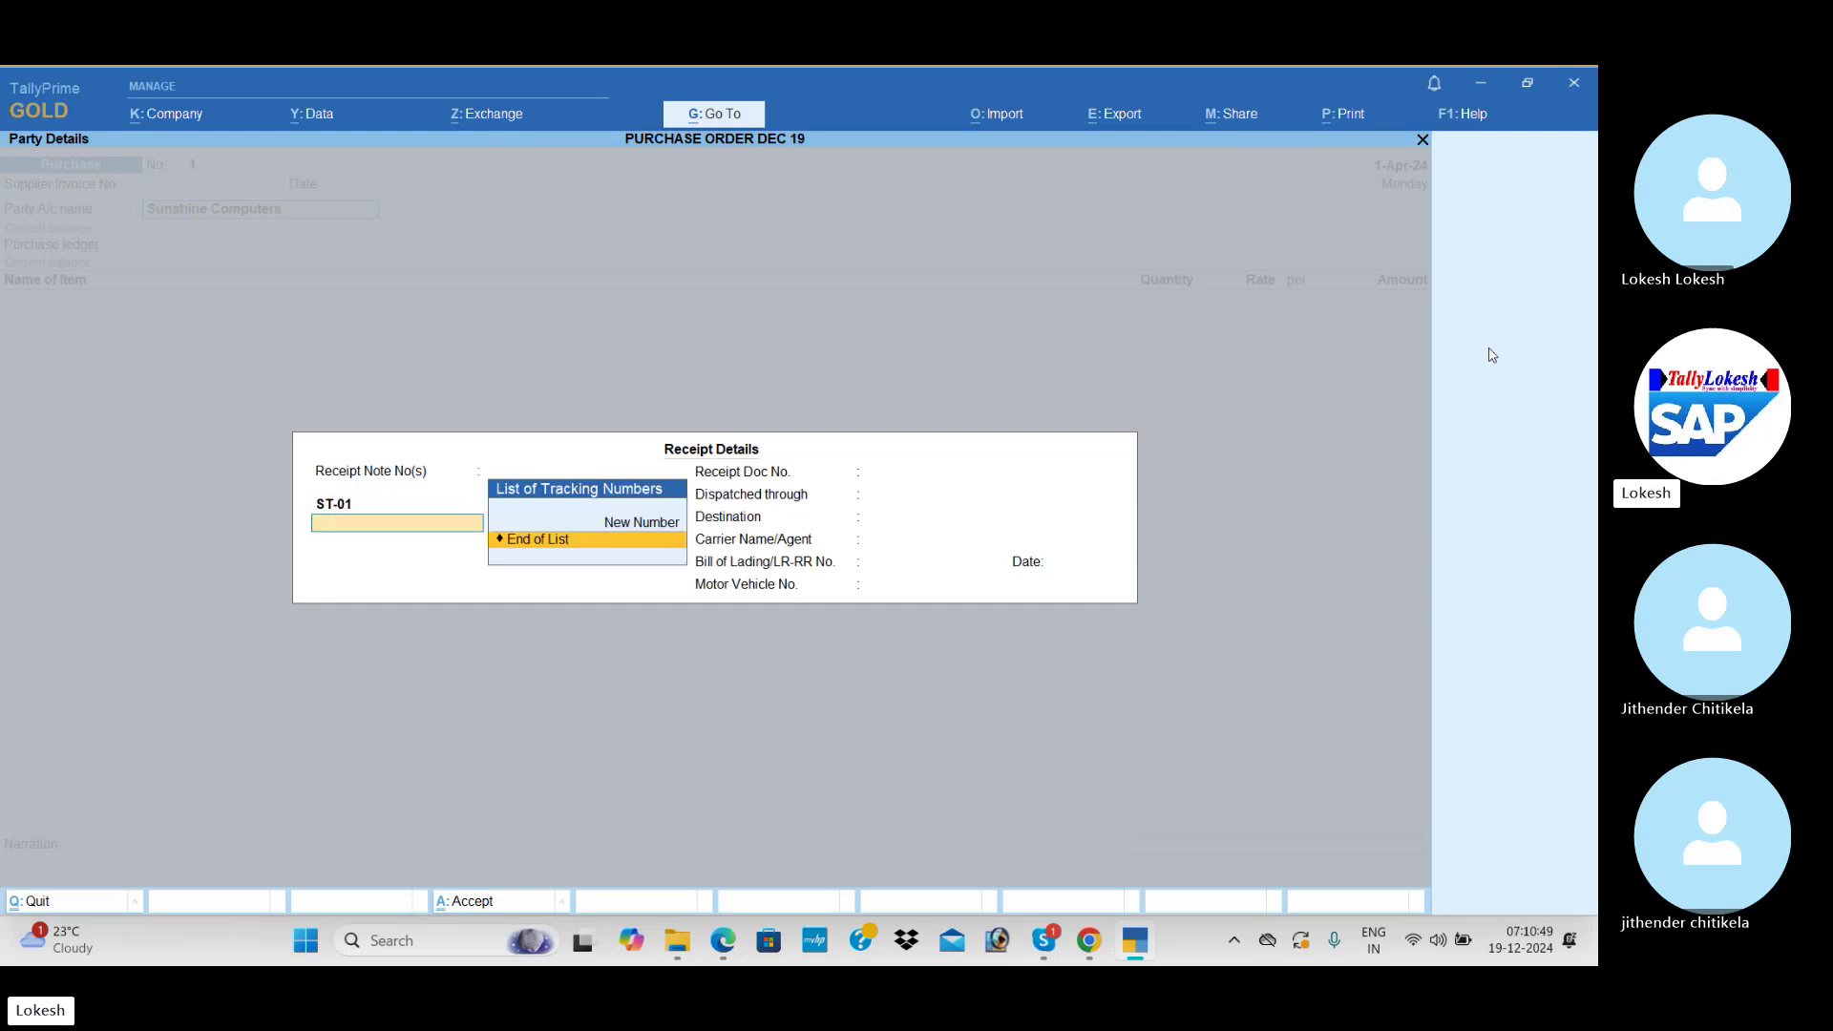
- End the tracking number list, accept the remaining receipt and party details as they are, and save the purchase voucher
{"action": "key", "text": "Return"}
{"action": "key", "text": "Return"}
{"action": "key", "text": "Return"}
{"action": "key", "text": "Return"}
{"action": "key", "text": "Return"}
{"action": "key", "text": "Return"}
{"action": "key", "text": "Return"}
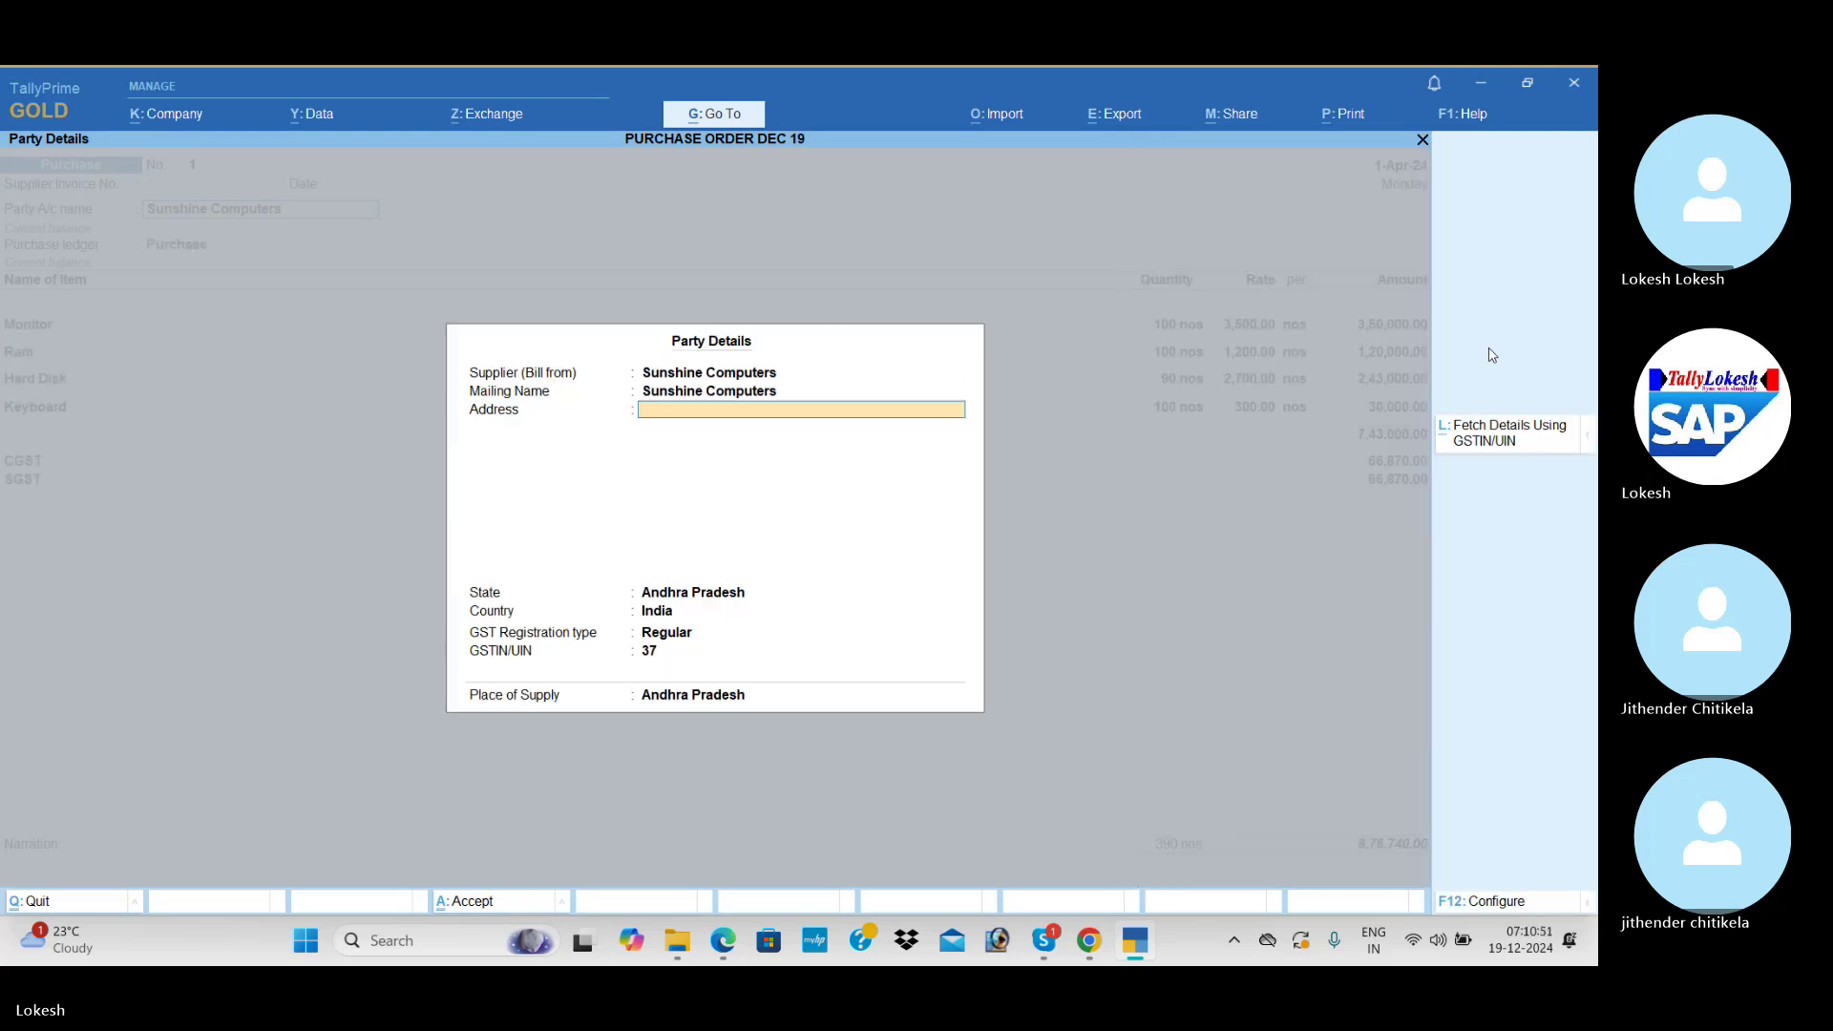
{"action": "key", "text": "Return"}
{"action": "key", "text": "Return"}
{"action": "key", "text": "Return"}
{"action": "key", "text": "Return"}
{"action": "key", "text": "Return"}
{"action": "key", "text": "Return"}
{"action": "key", "text": "Return"}
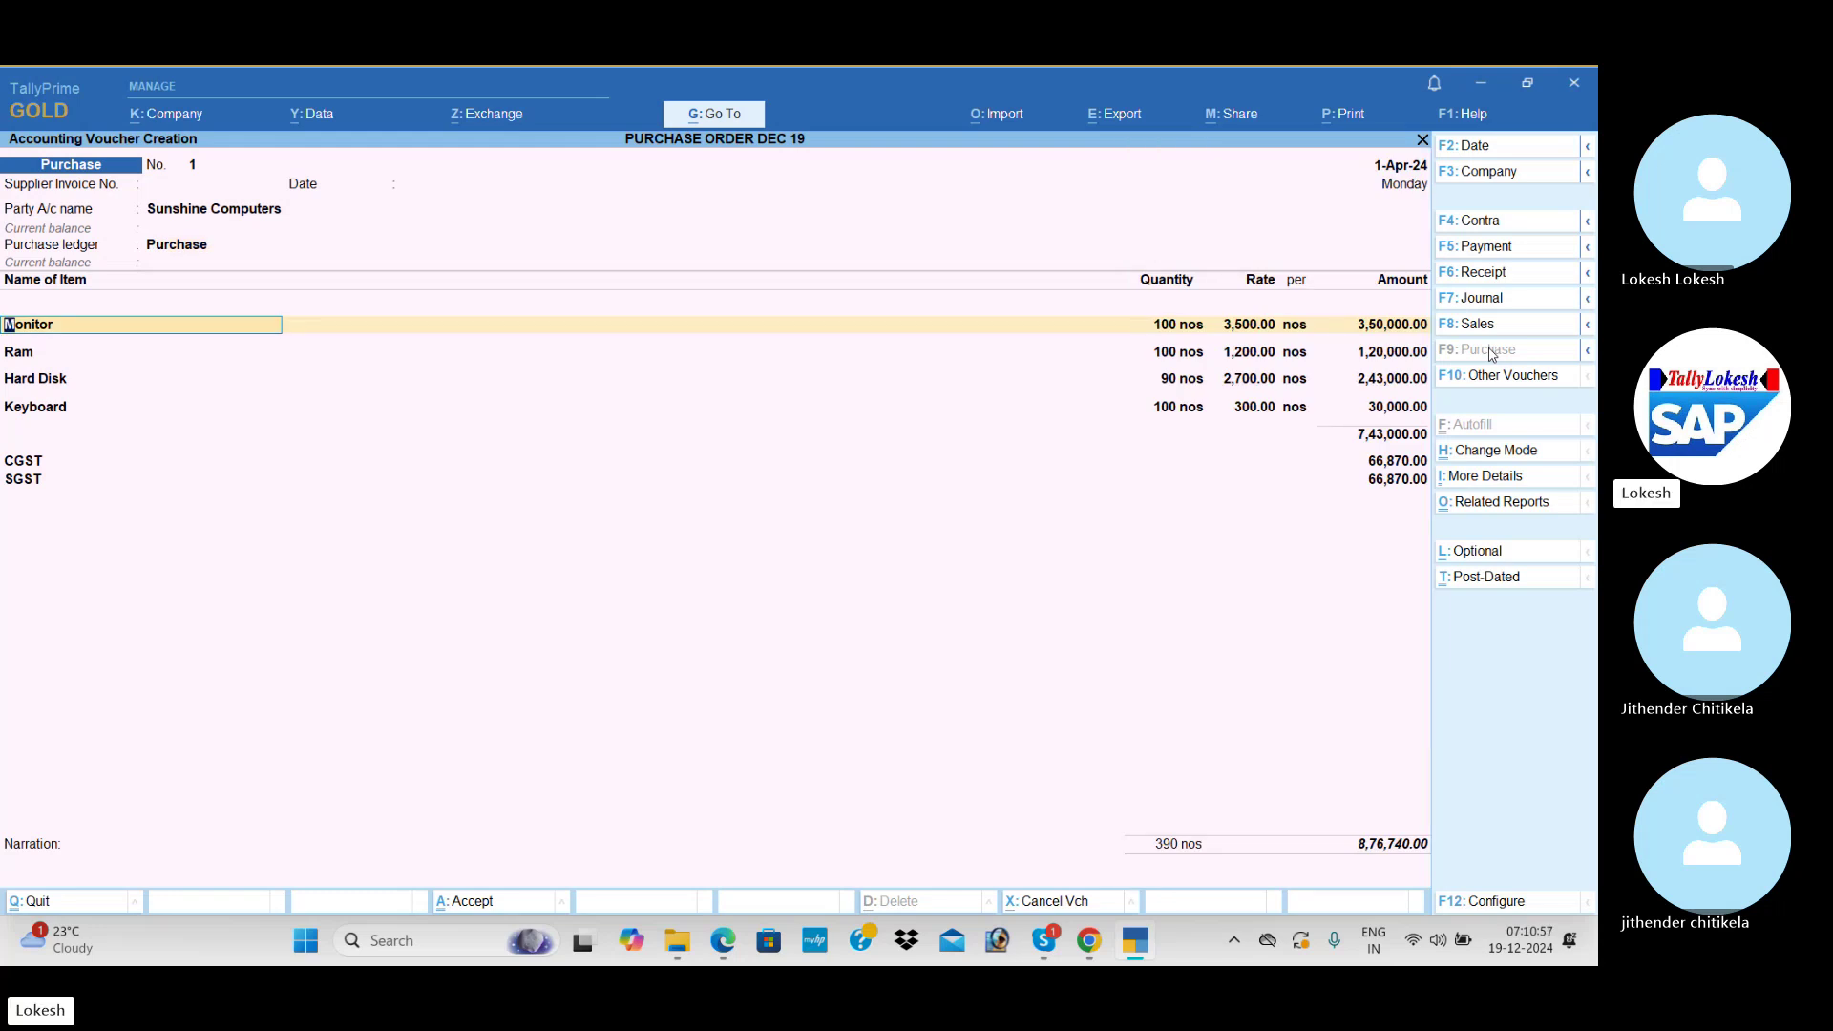
{"action": "key", "text": "ctrl+a"}
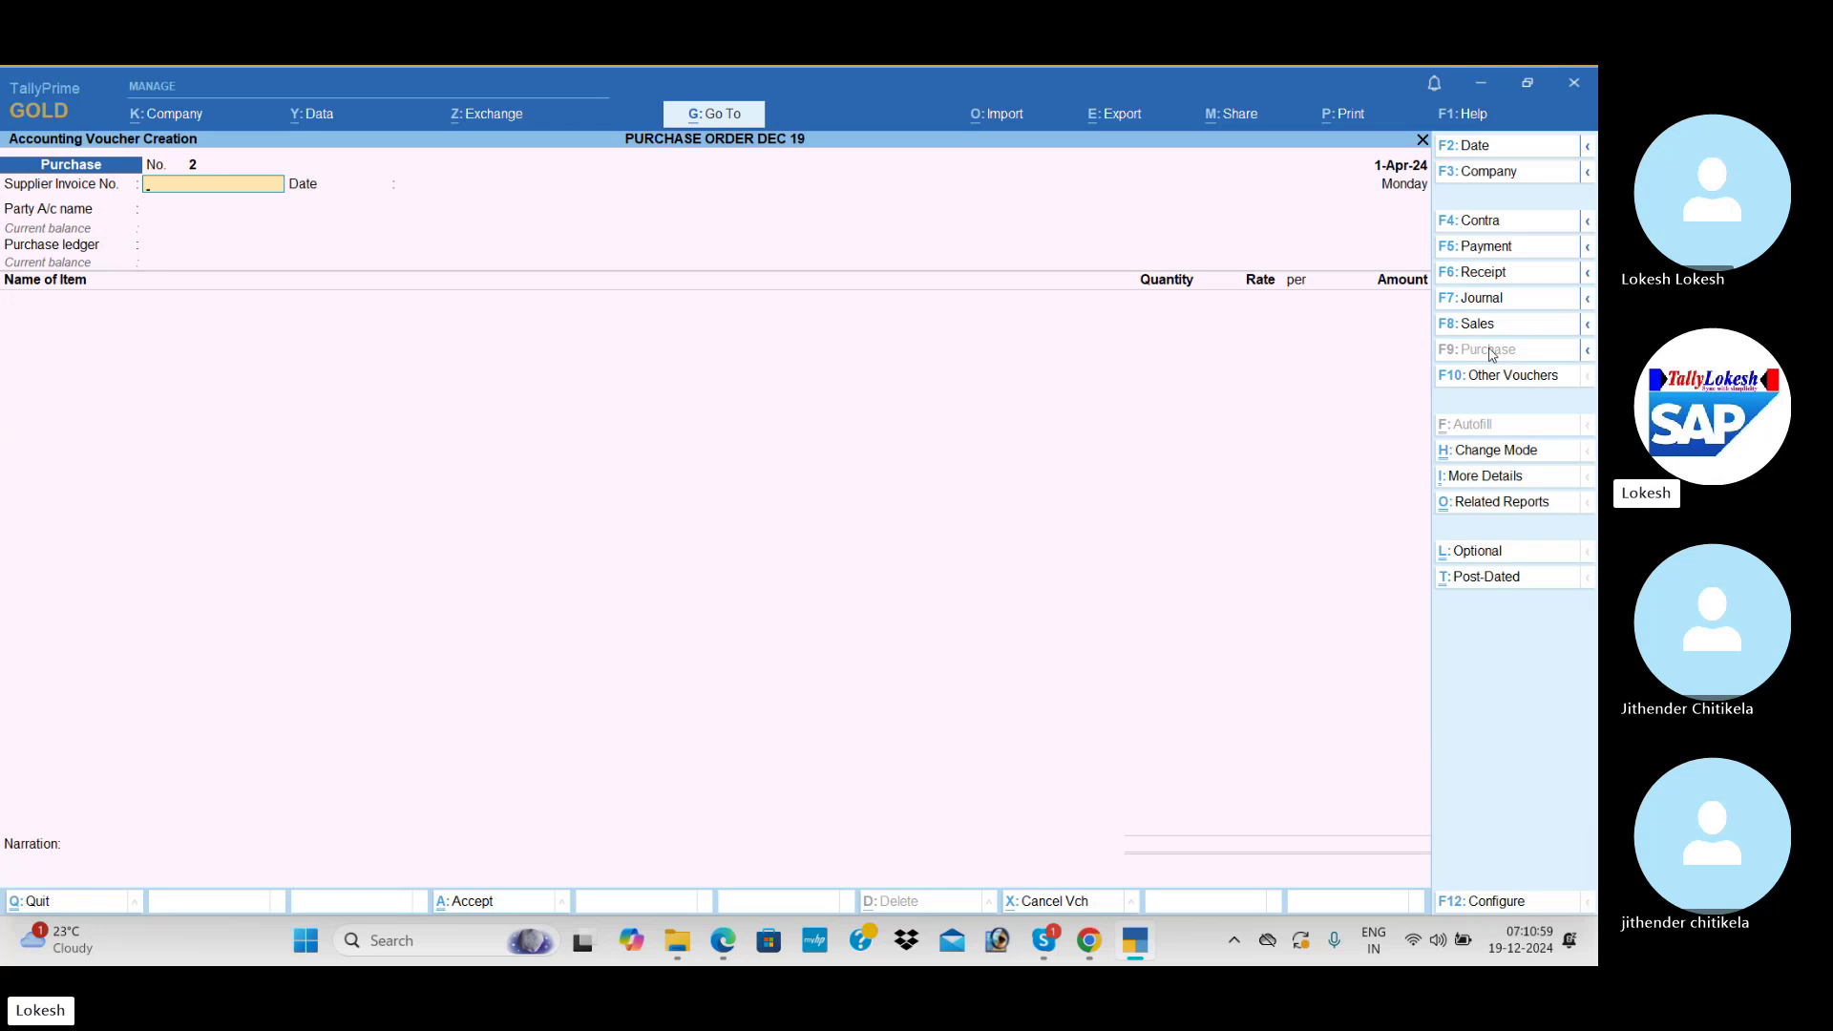
- Start a Debit Note voucher and choose Sunshine Computers as its party account
{"action": "left_click", "coordinate": [1492, 378]}
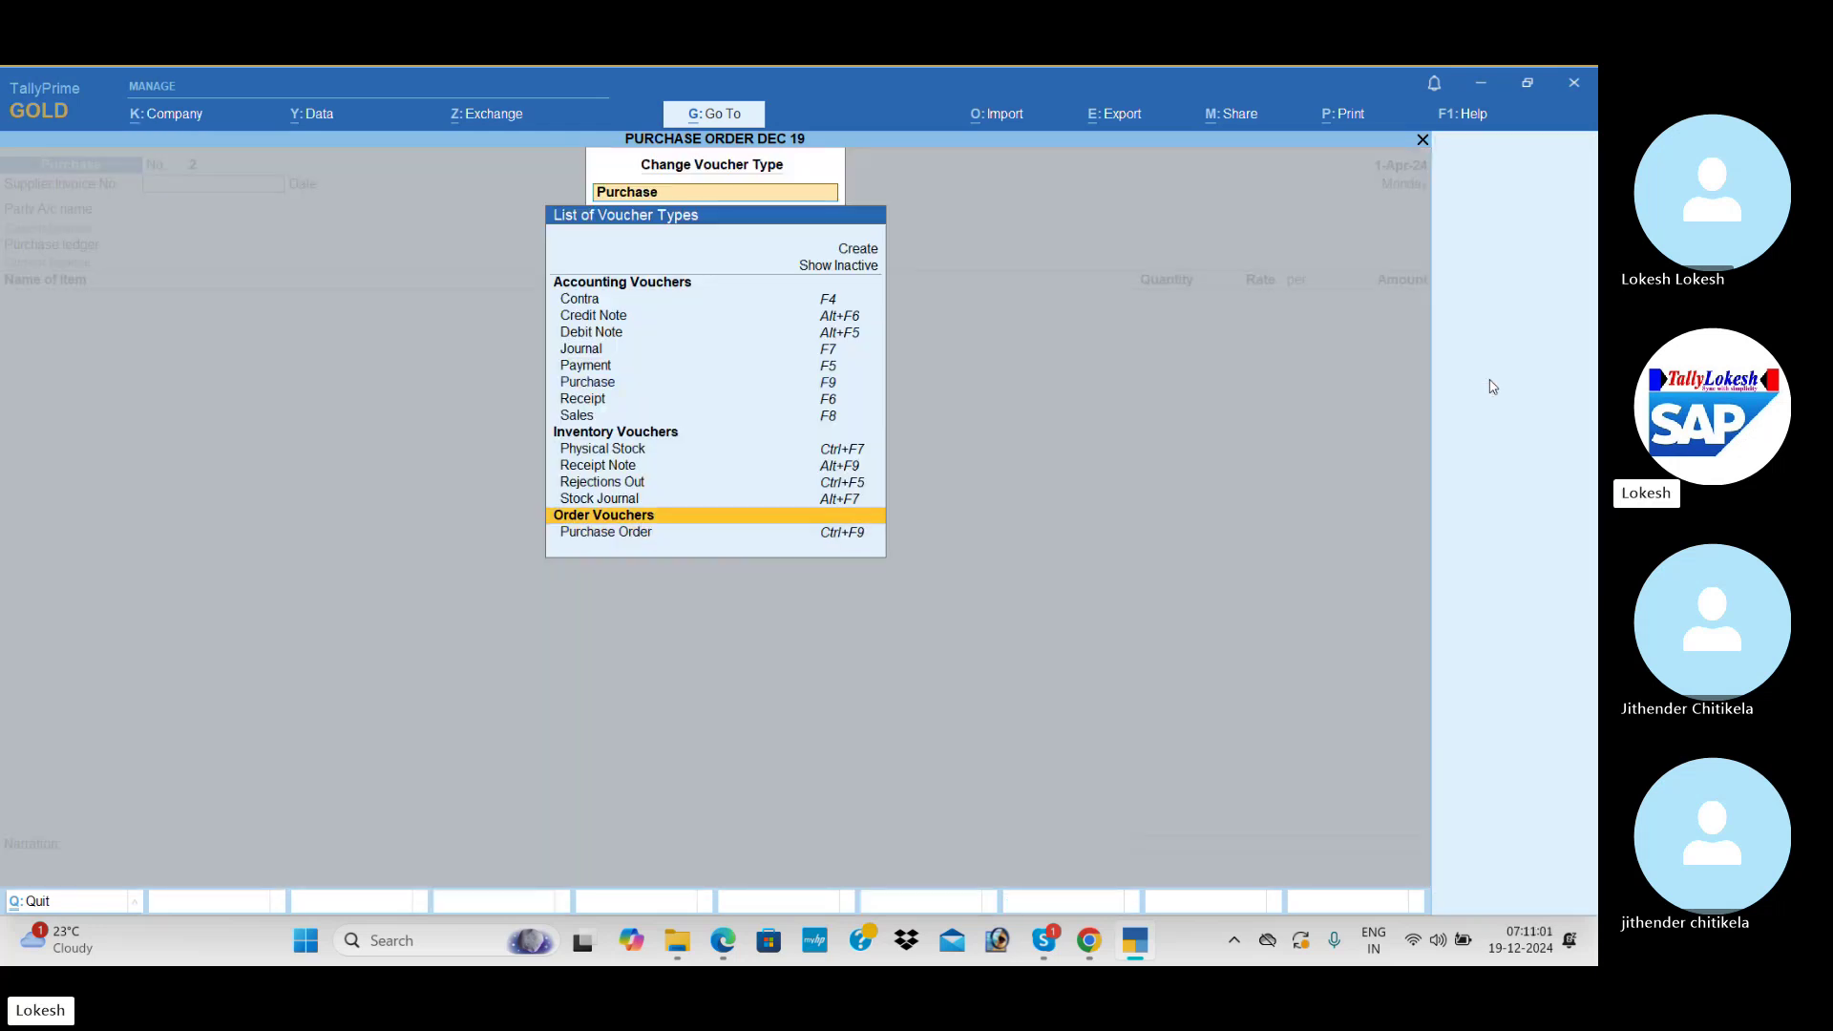
{"action": "key", "text": "Up"}
{"action": "key", "text": "Up"}
{"action": "key", "text": "Up"}
{"action": "key", "text": "Up"}
{"action": "key", "text": "Up"}
{"action": "key", "text": "Up"}
{"action": "key", "text": "Up"}
{"action": "key", "text": "Up"}
{"action": "key", "text": "Up"}
{"action": "key", "text": "Up"}
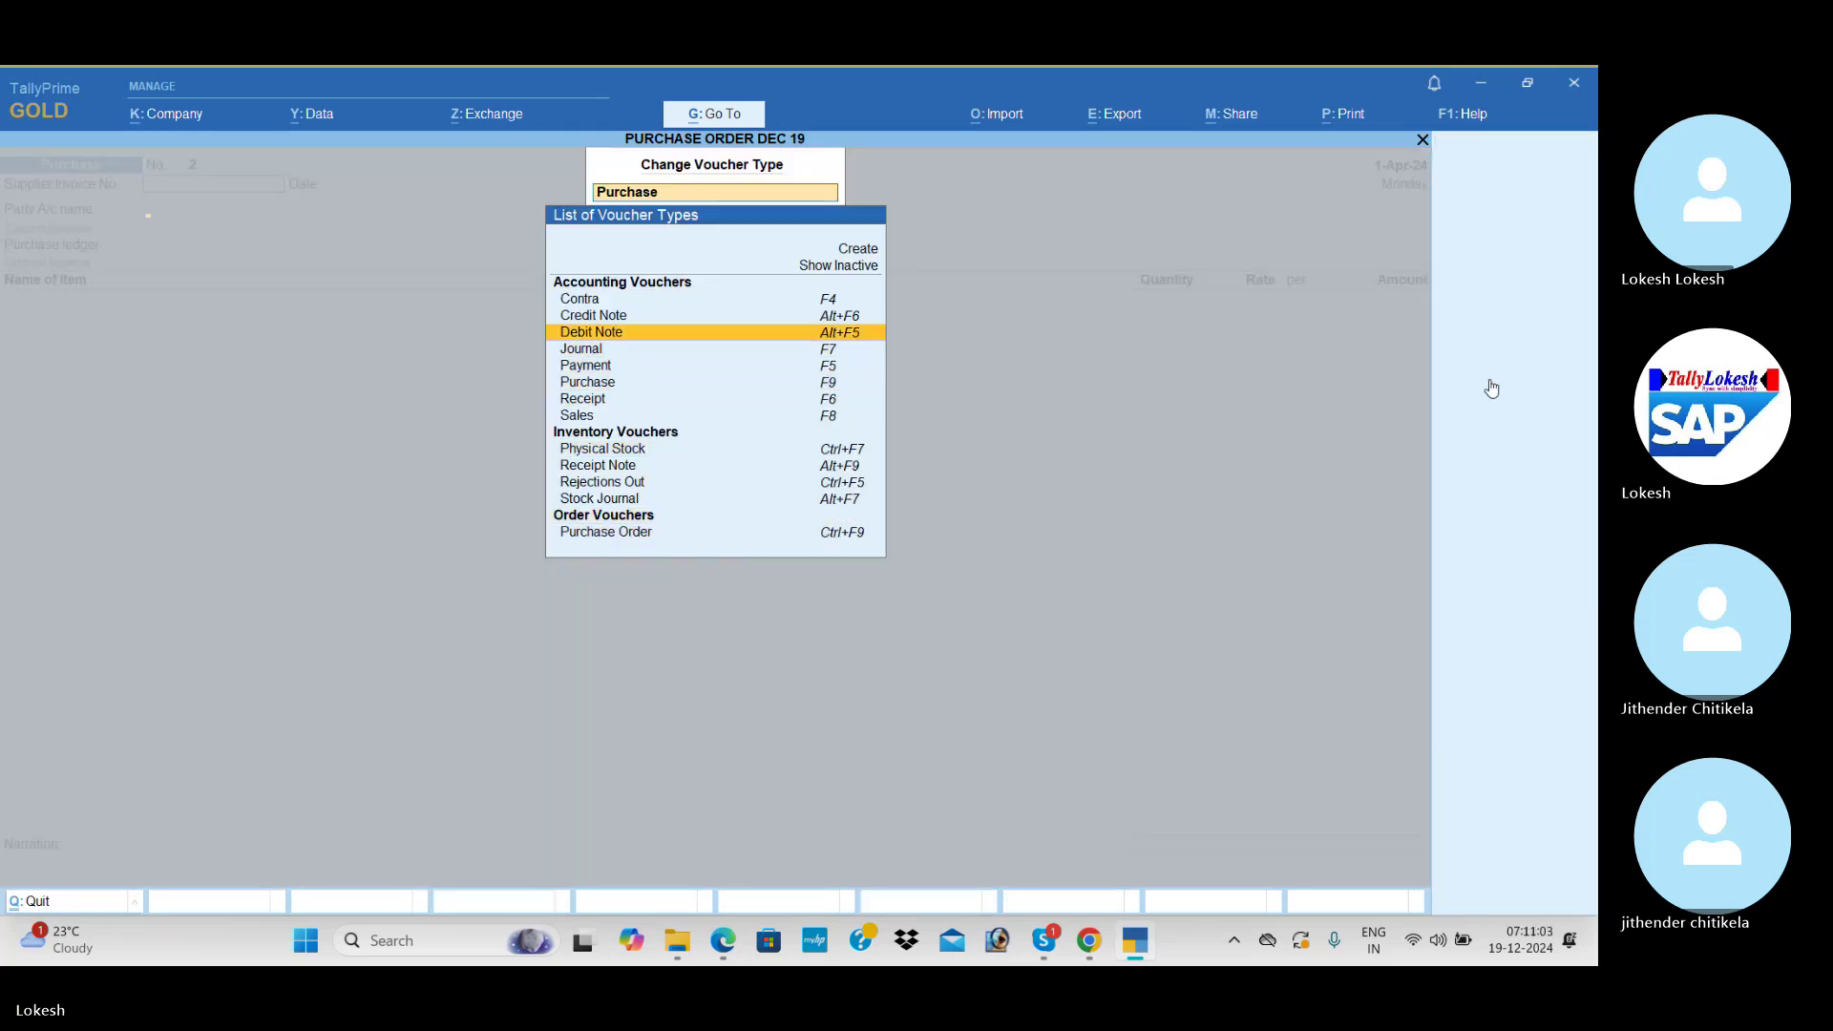
{"action": "key", "text": "Return"}
{"action": "key", "text": "Down"}
{"action": "key", "text": "Return"}
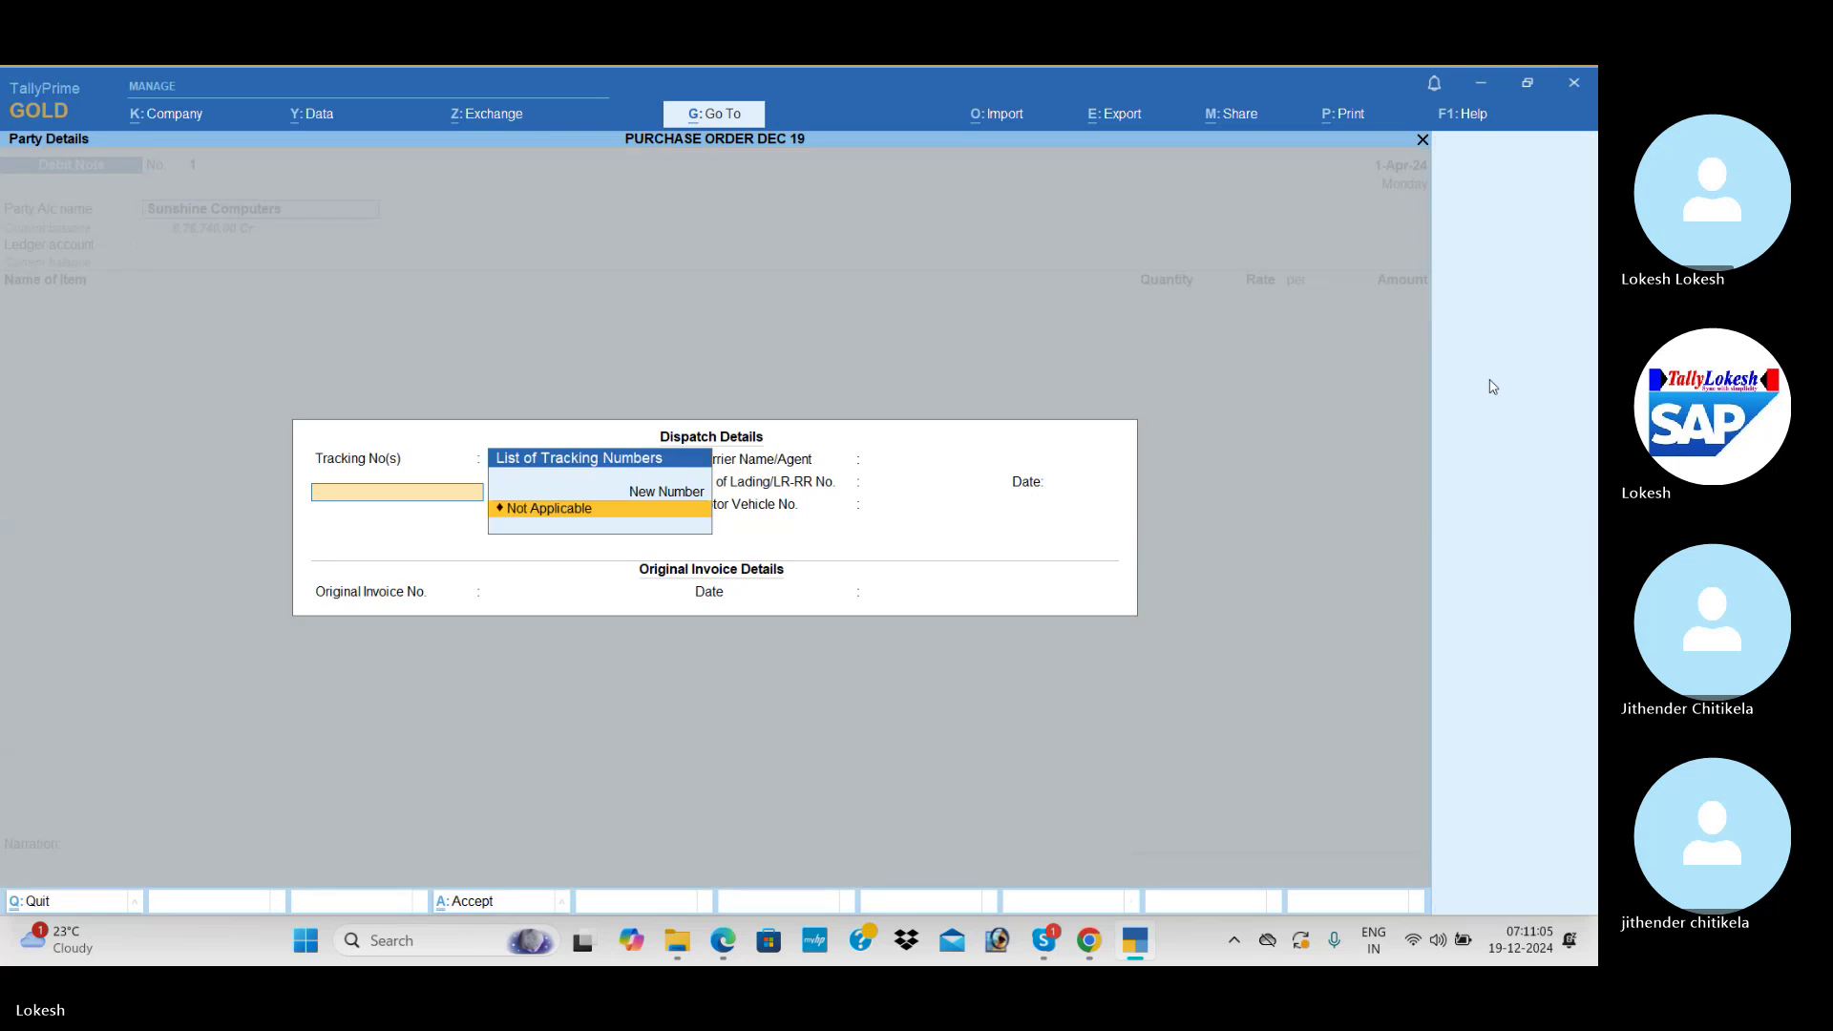
- Leave the tracking number Not Applicable, accept the dispatch and party details as they are, and set Purchase as the ledger account
{"action": "key", "text": "Return"}
{"action": "key", "text": "Return"}
{"action": "key", "text": "Return"}
{"action": "key", "text": "Return"}
{"action": "key", "text": "Return"}
{"action": "key", "text": "Return"}
{"action": "key", "text": "Return"}
{"action": "key", "text": "Return"}
{"action": "key", "text": "Return"}
{"action": "key", "text": "Return"}
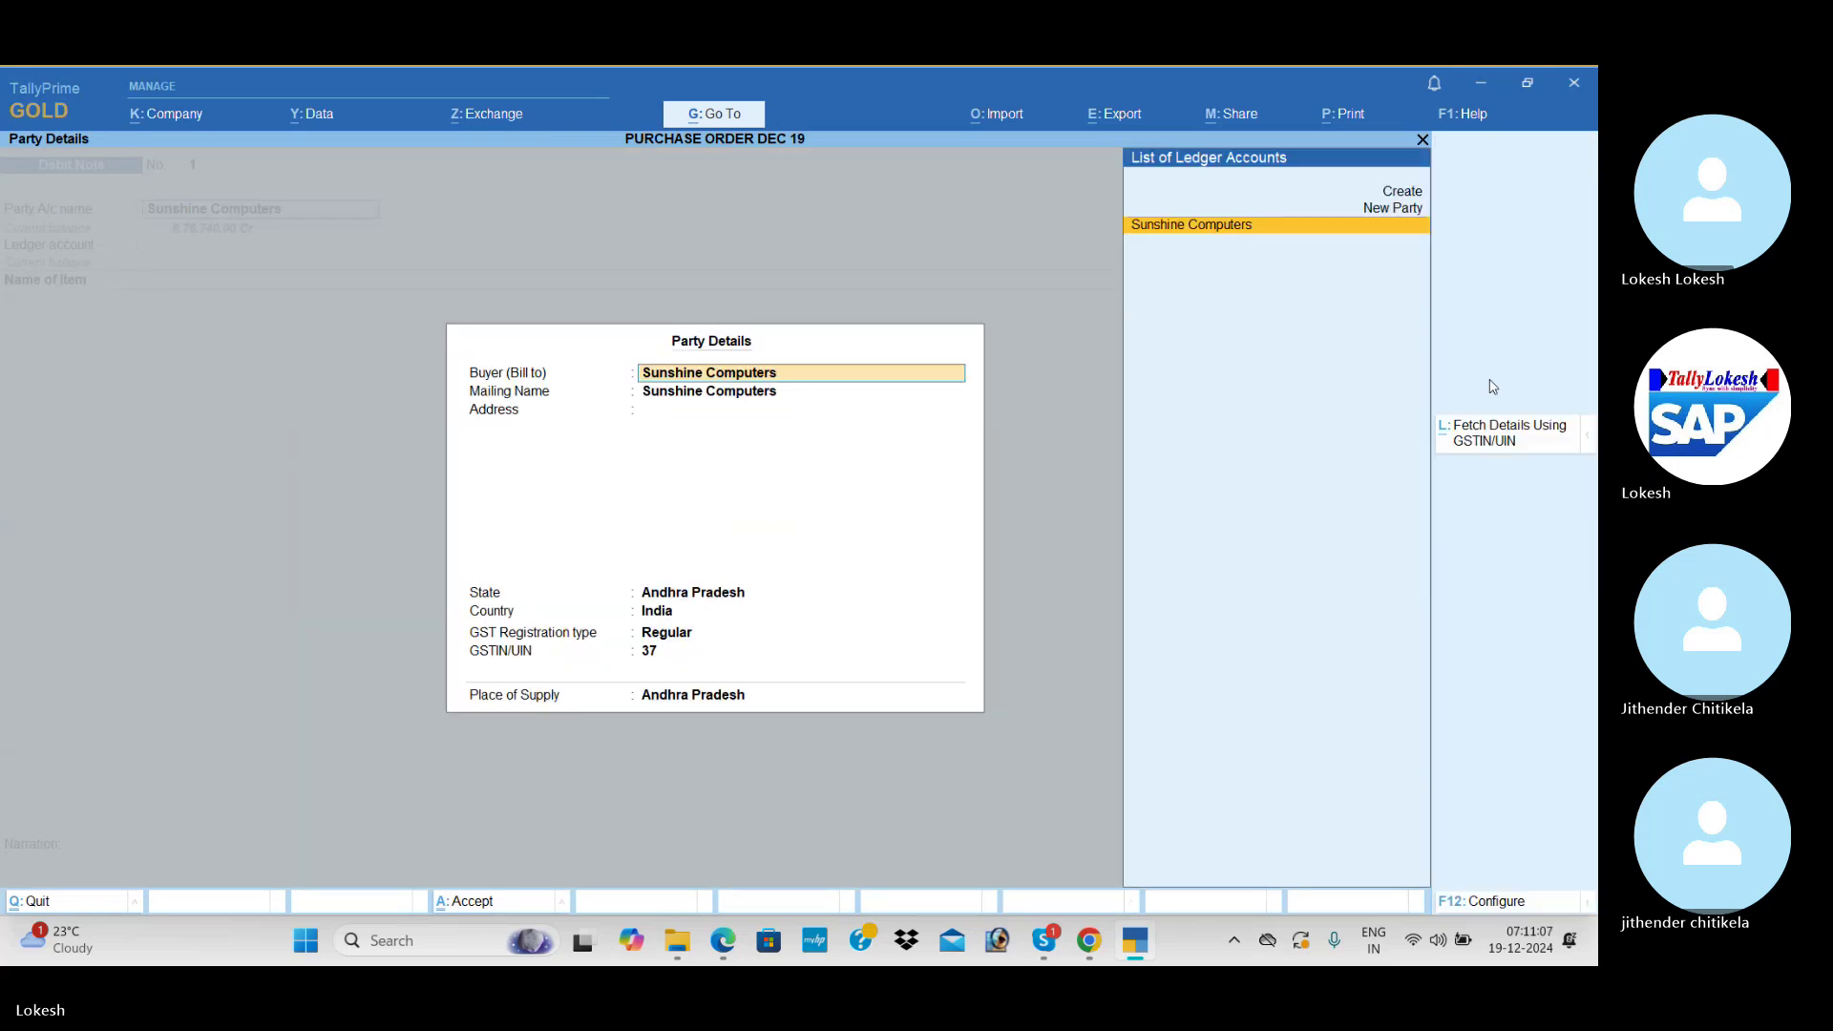
{"action": "key", "text": "Return"}
{"action": "key", "text": "Return"}
{"action": "key", "text": "Return"}
{"action": "key", "text": "Return"}
{"action": "key", "text": "Return"}
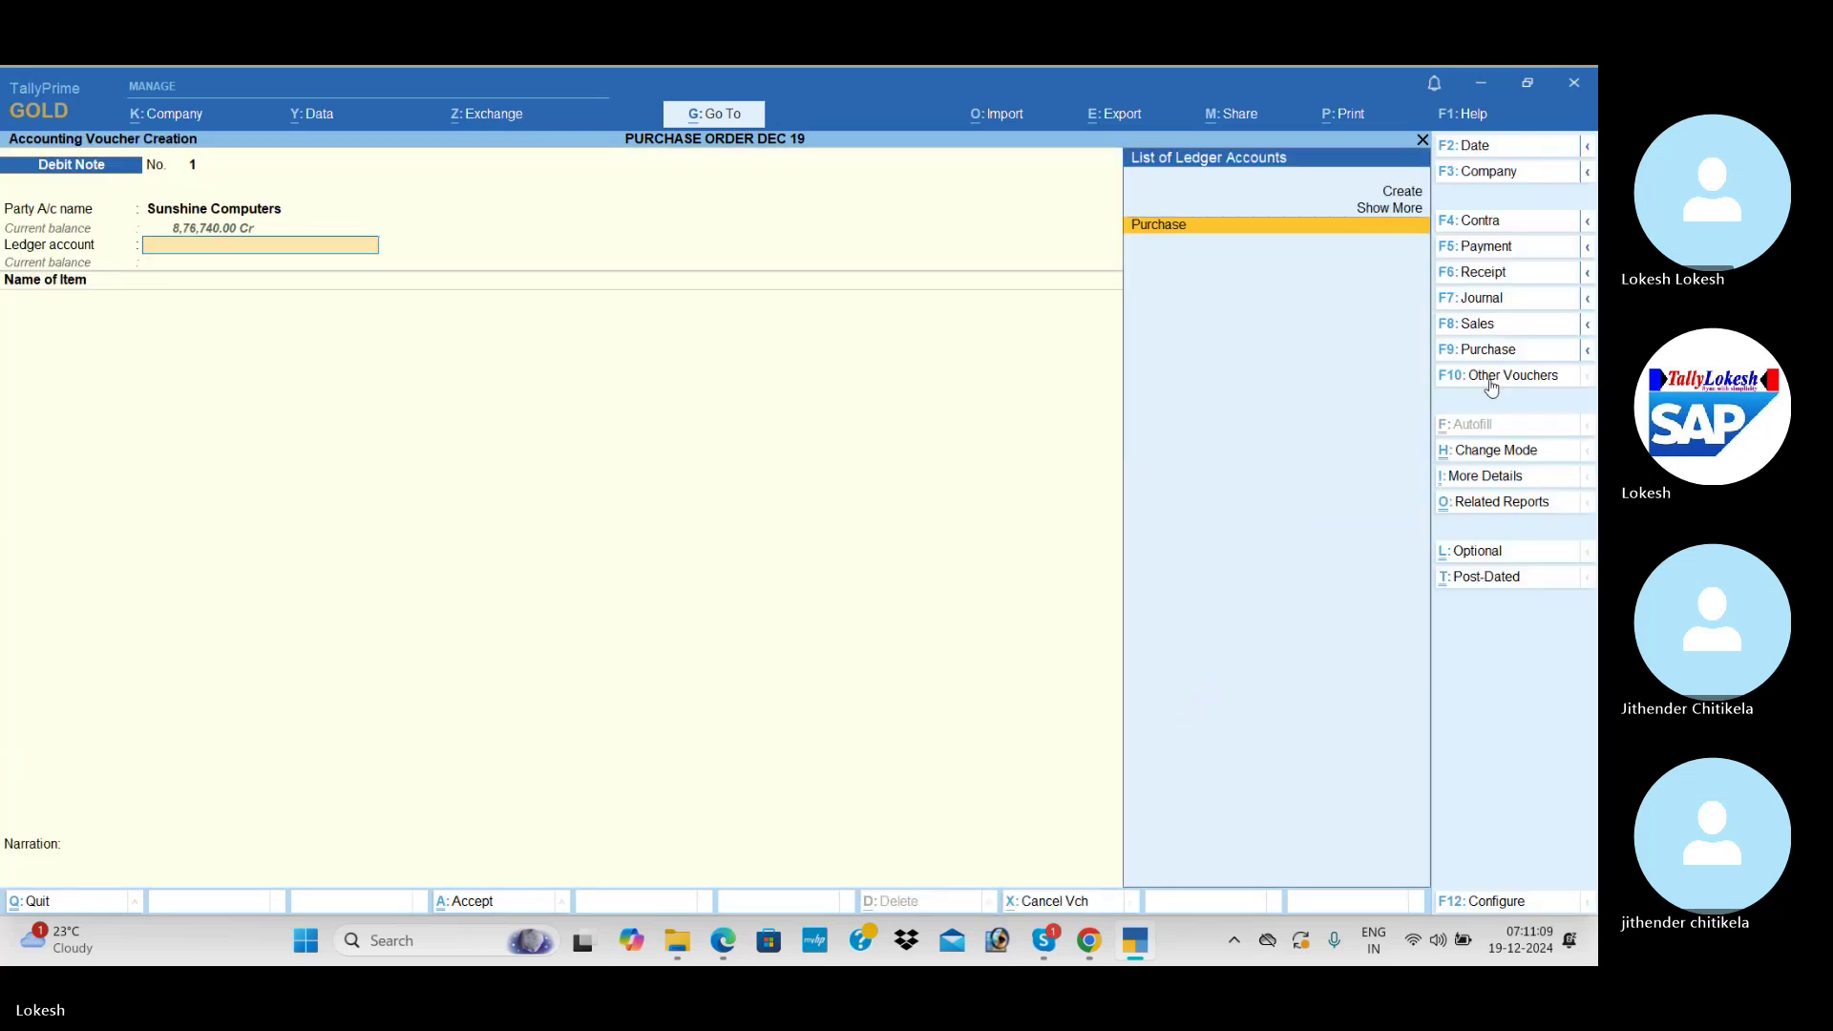
{"action": "key", "text": "Return"}
- Following the PDF's debit note entry, return 20 nos of Keyboard at 300.00 with tracking and order numbers Not Applicable
{"action": "key", "text": "alt+Tab"}
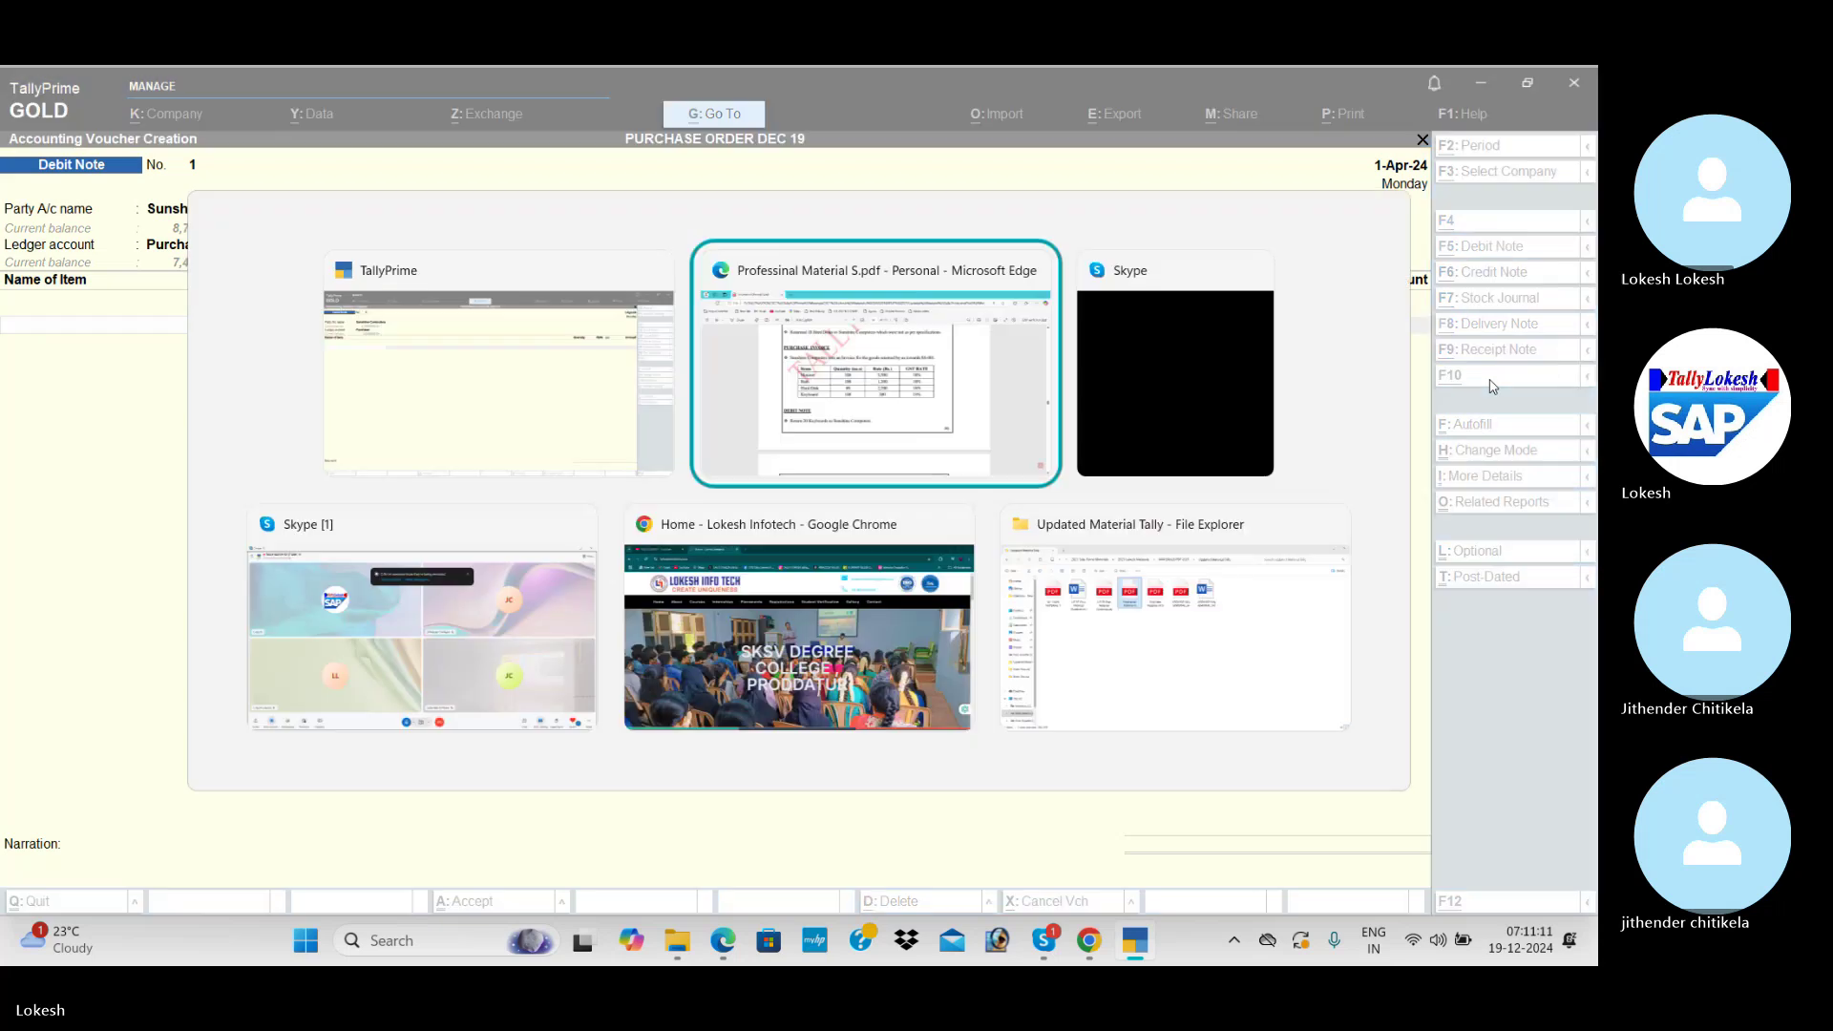
{"action": "key", "text": "alt+Tab"}
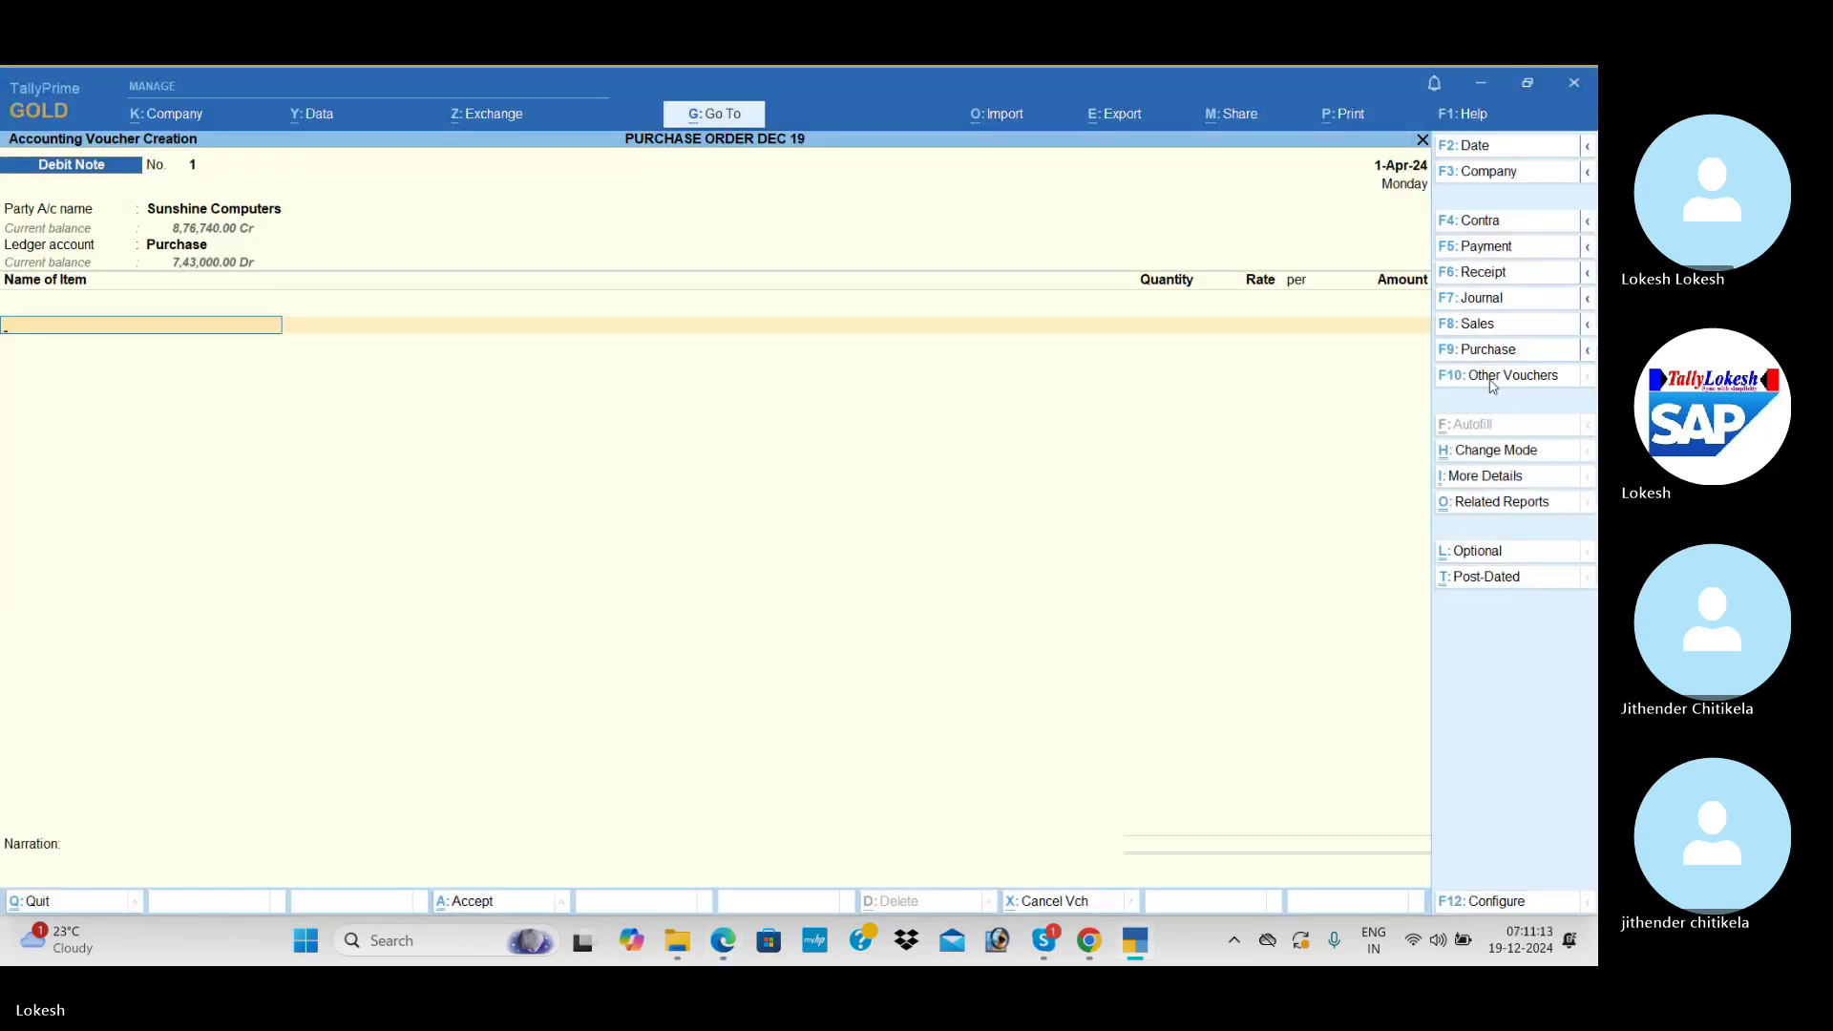
{"action": "type", "text": "k"}
{"action": "key", "text": "Return"}
{"action": "key", "text": "Return"}
{"action": "key", "text": "Return"}
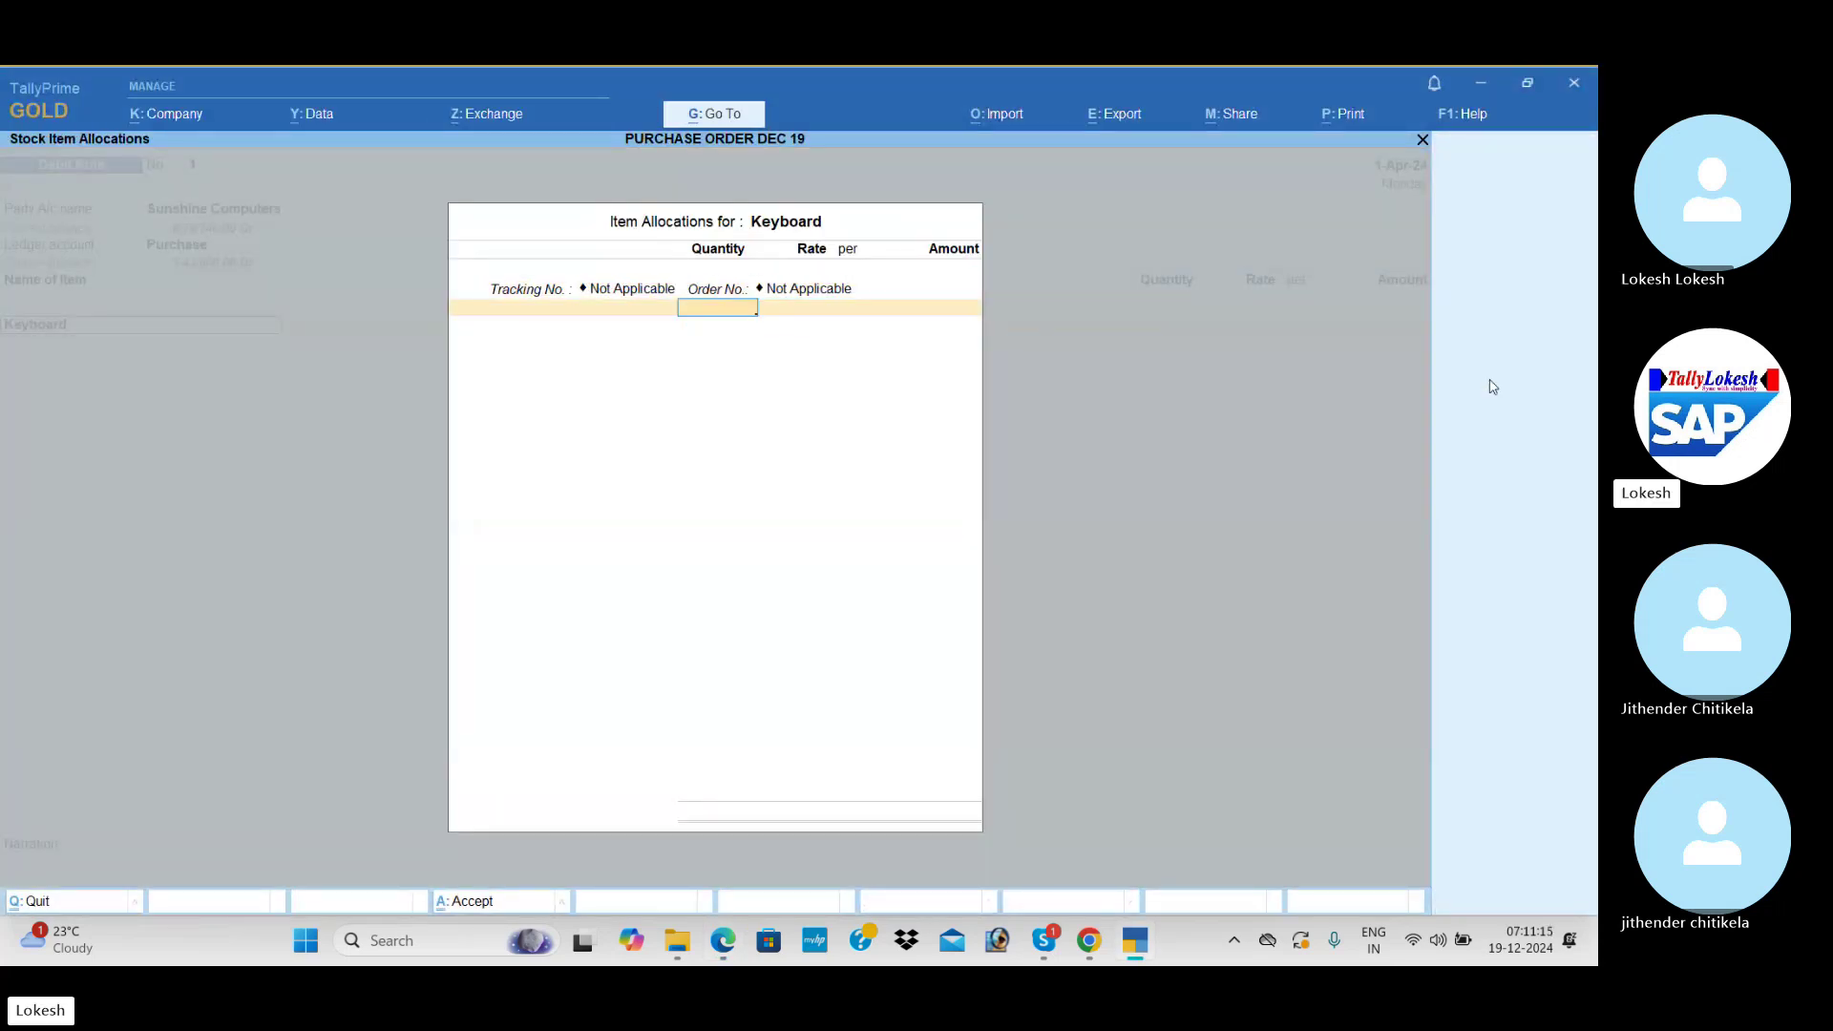
{"action": "key", "text": "alt+Tab"}
{"action": "key", "text": "alt+Tab"}
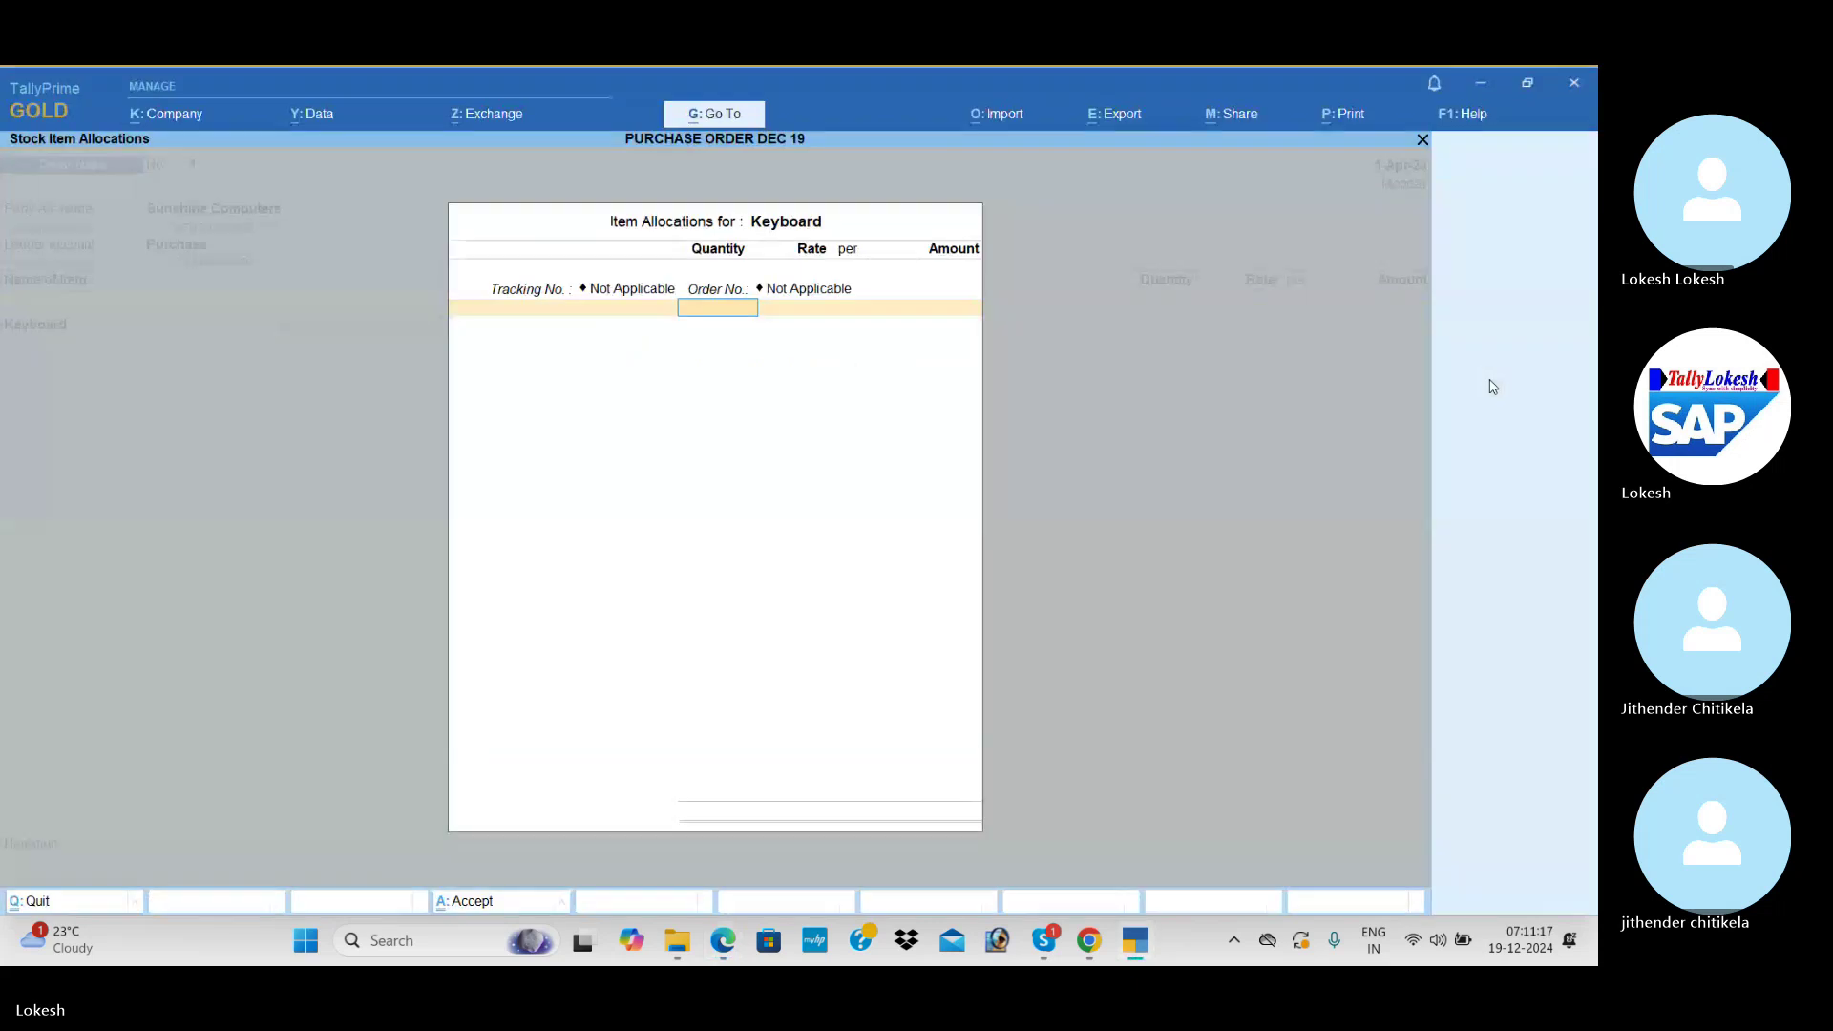
{"action": "type", "text": "20"}
{"action": "key", "text": "Return"}
{"action": "key", "text": "Return"}
{"action": "key", "text": "Return"}
{"action": "key", "text": "Return"}
{"action": "key", "text": "Return"}
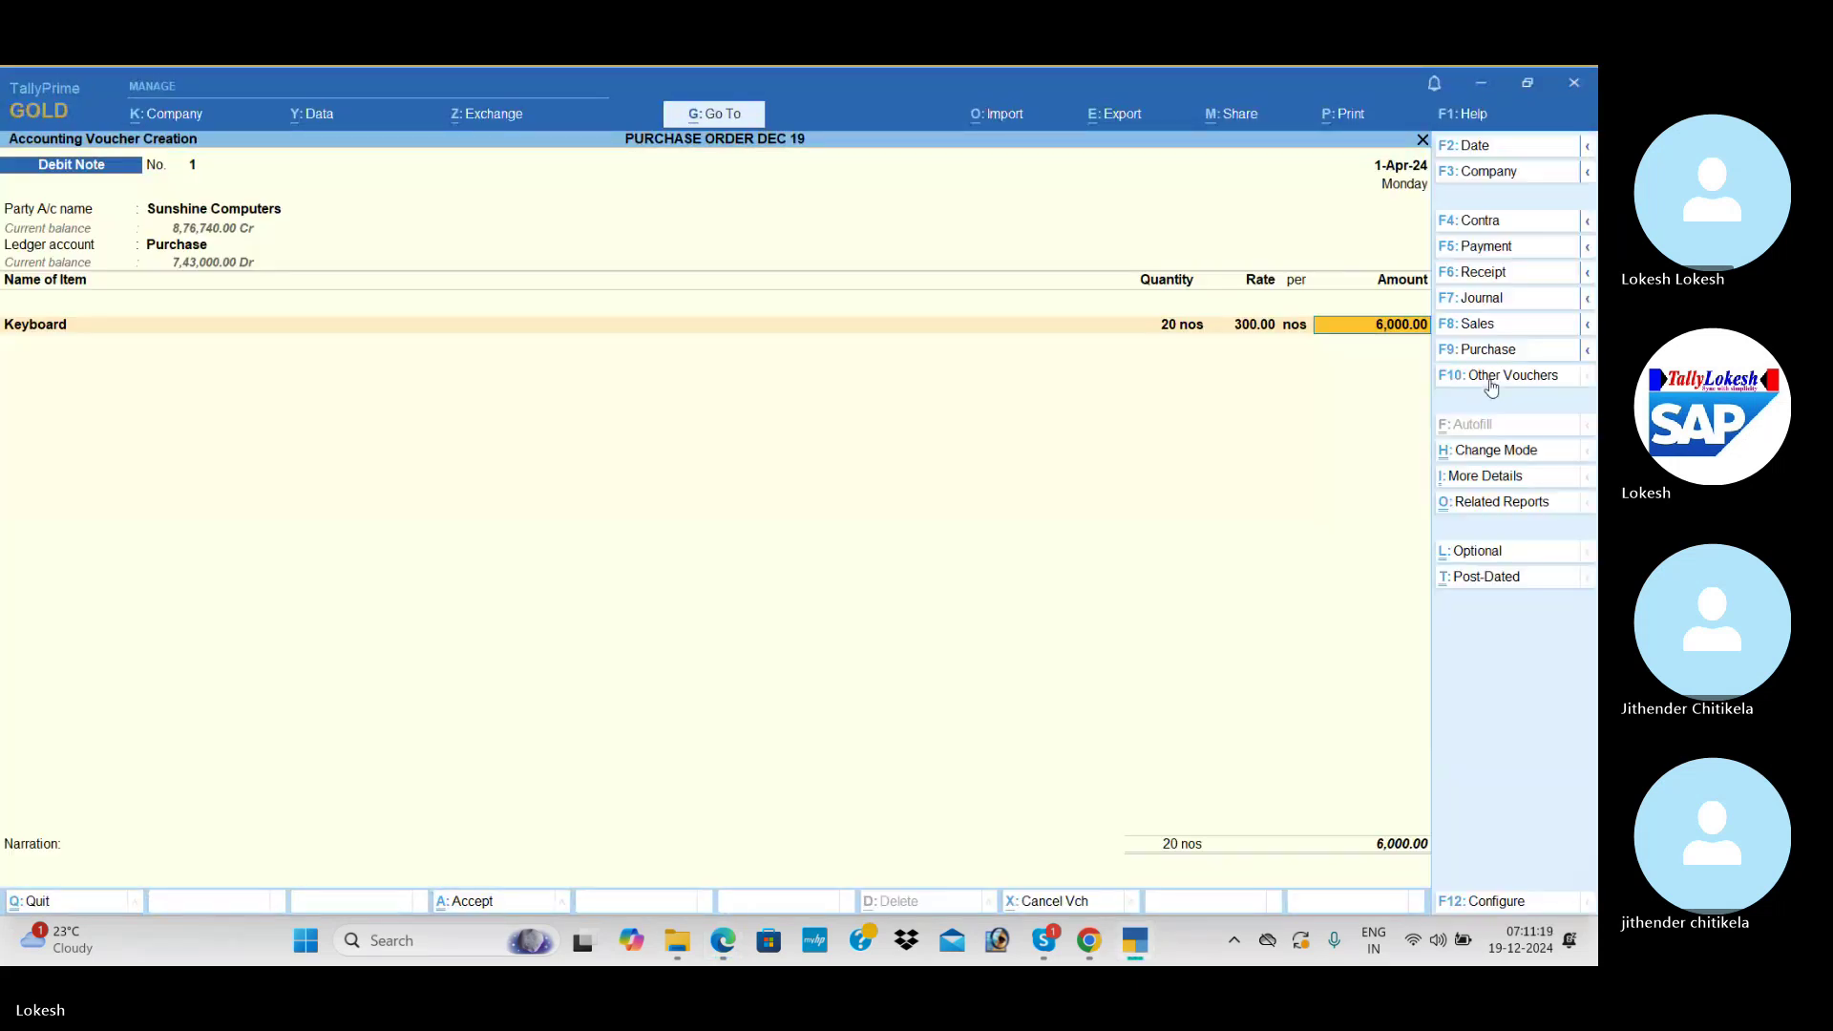
- End the item list and add the CGST and SGST tax ledgers to the debit note
{"action": "key", "text": "Return"}
{"action": "key", "text": "Return"}
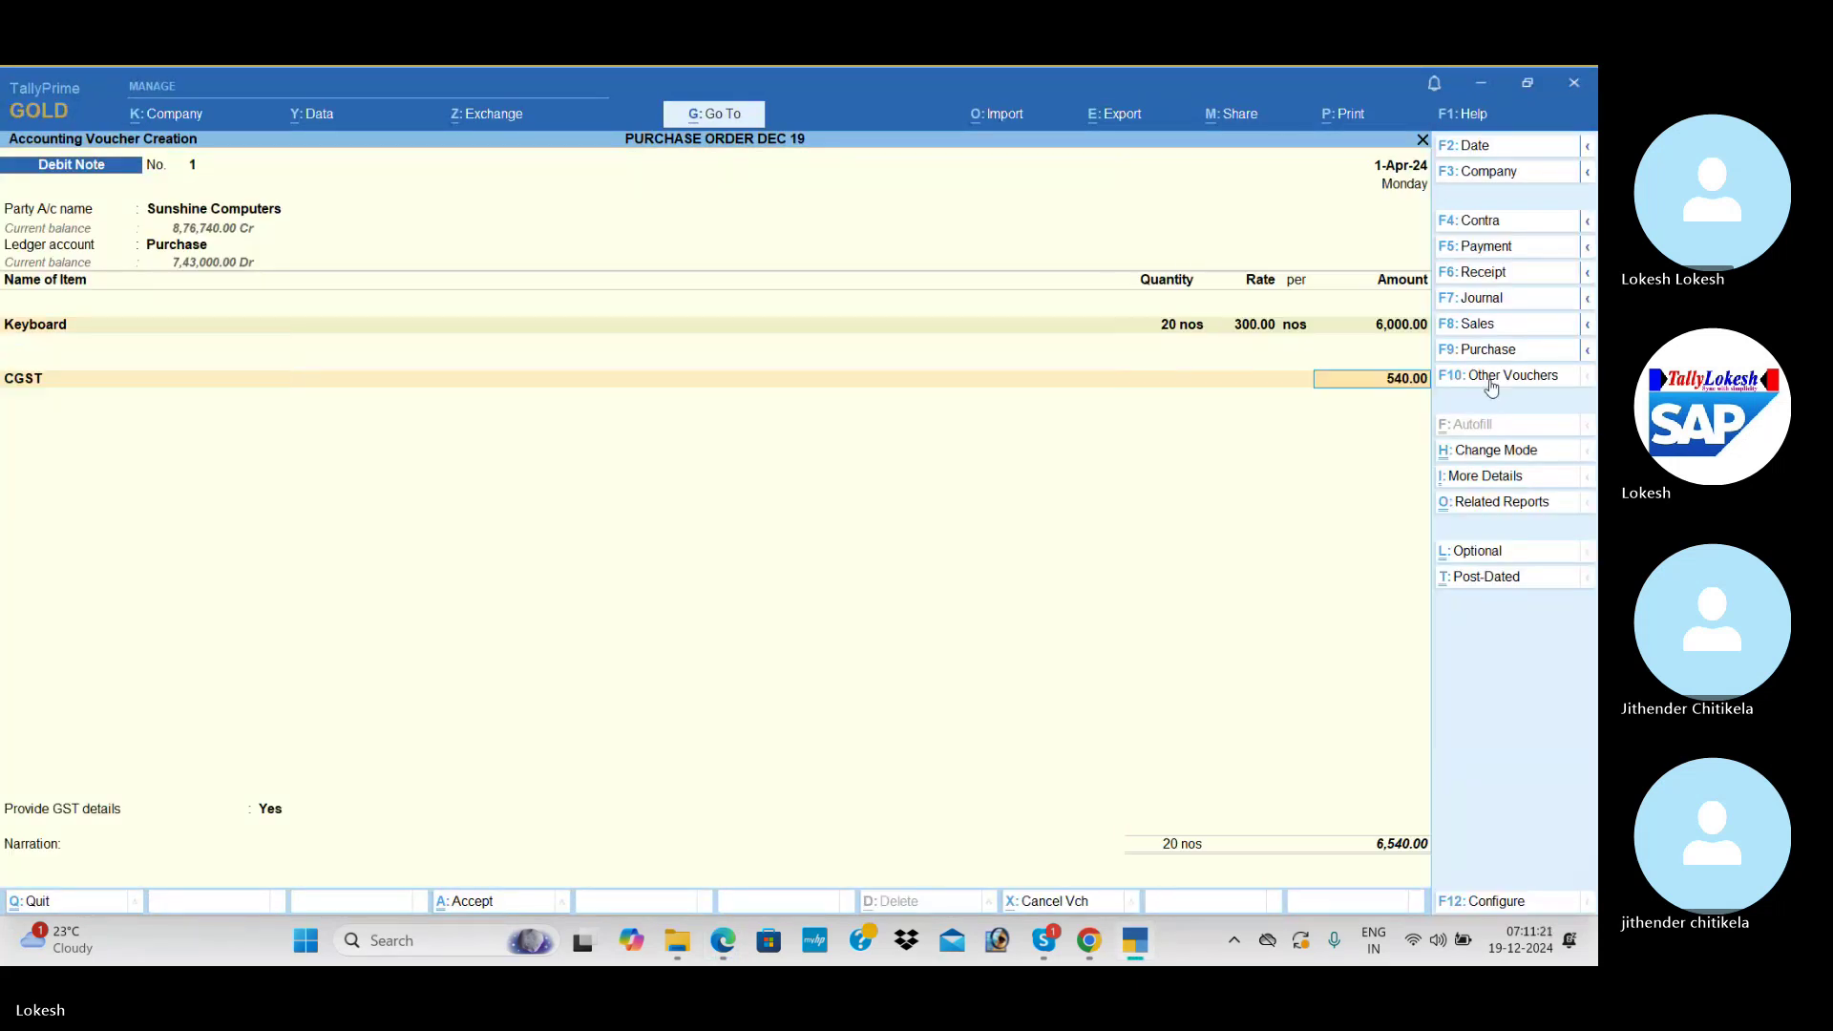
{"action": "key", "text": "Return"}
{"action": "key", "text": "Return"}
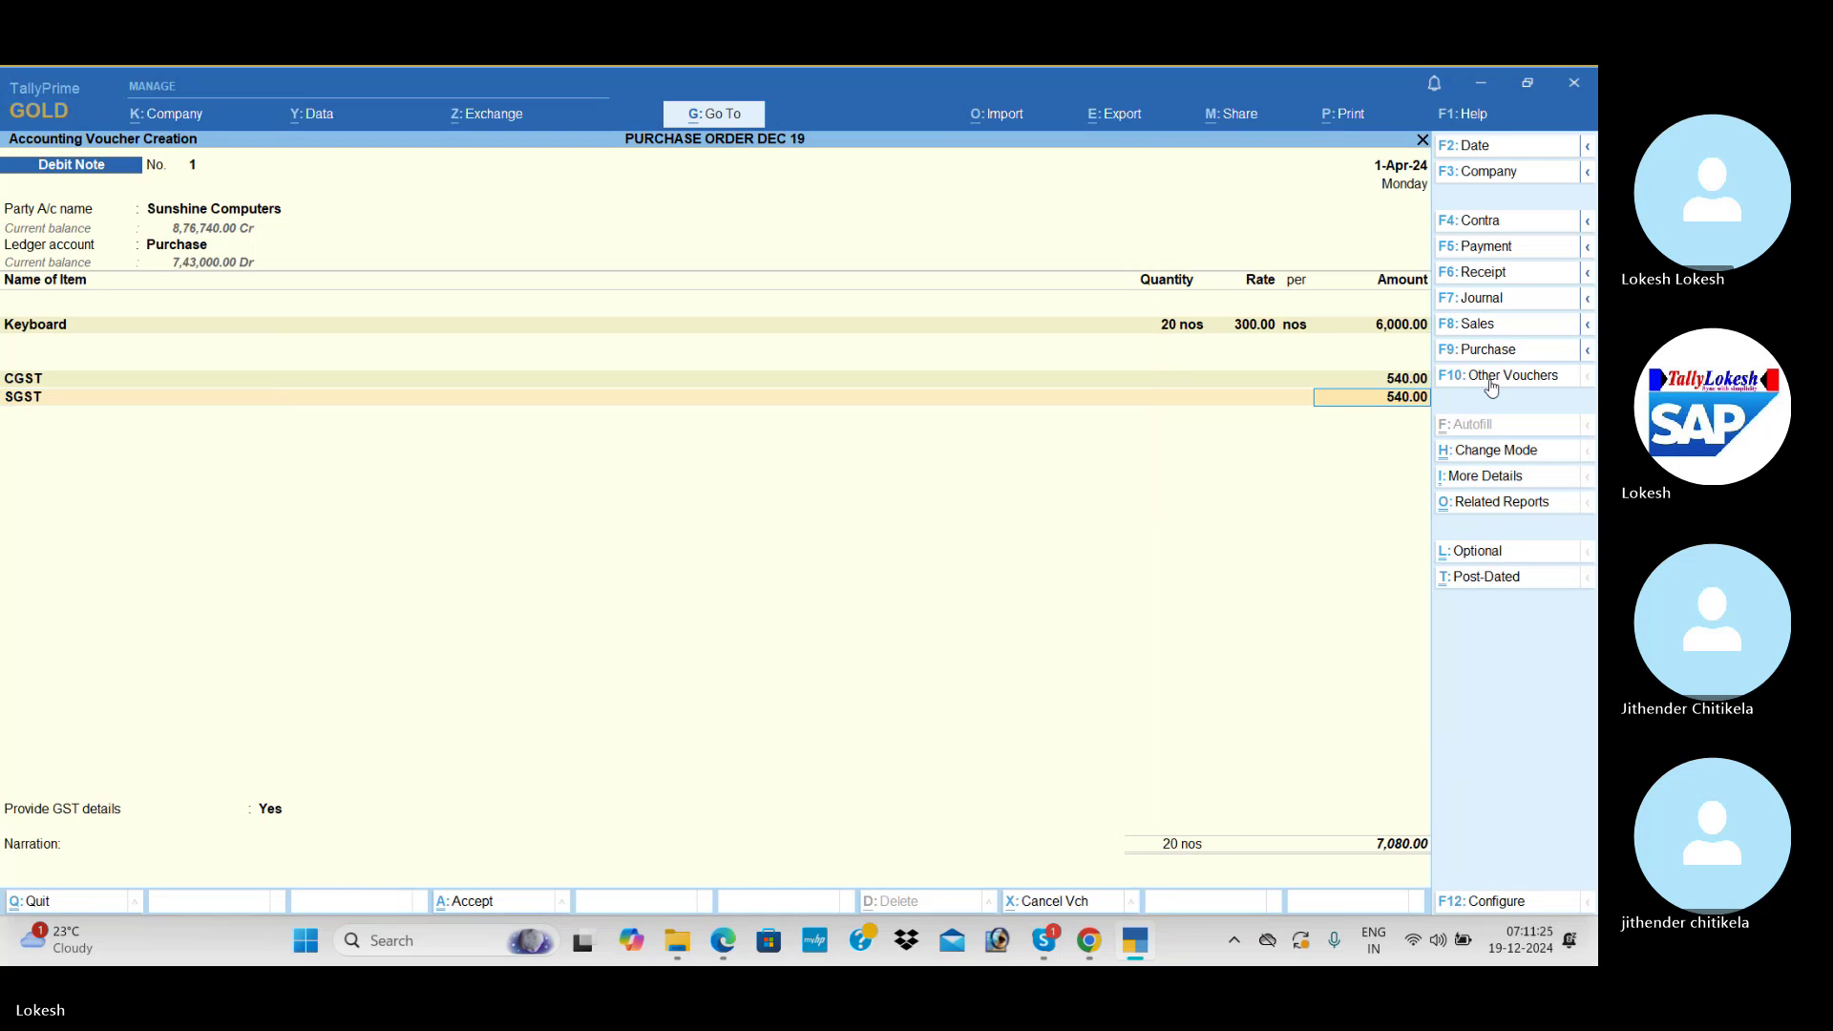
{"action": "key", "text": "Return"}
{"action": "key", "text": "Return"}
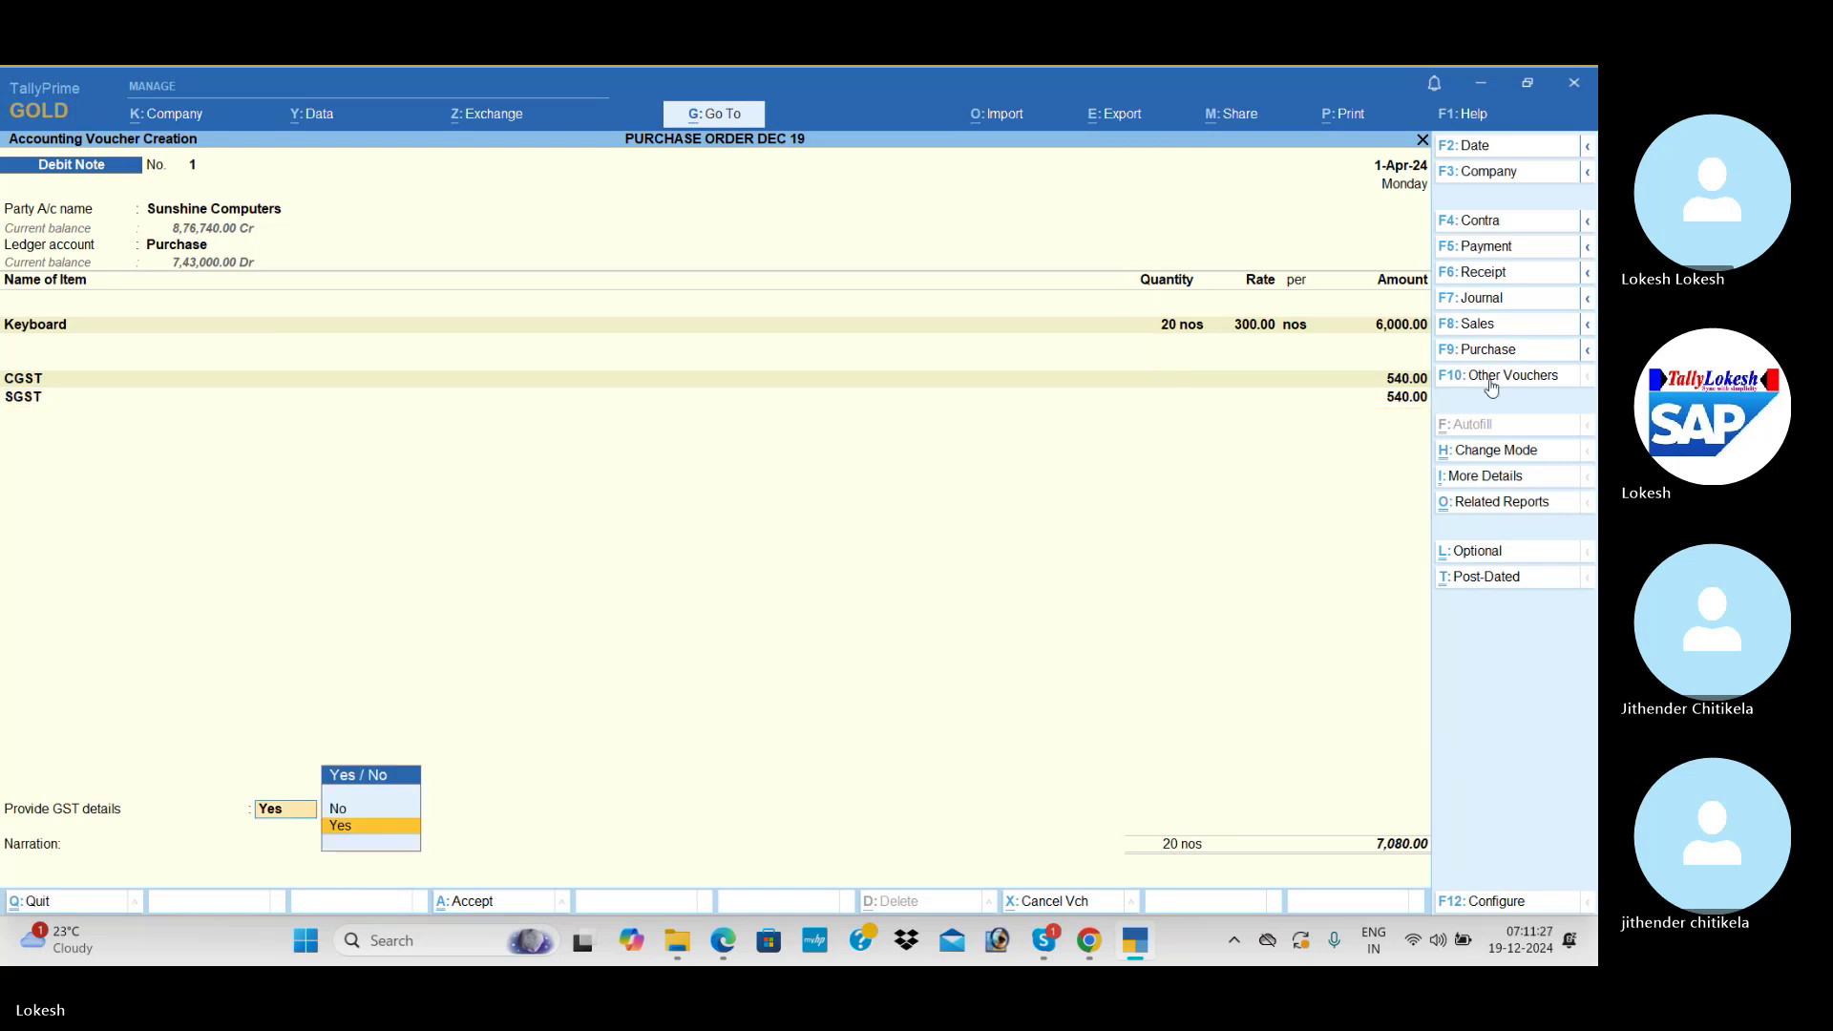
- Set Provide GST details to No and save the debit note
{"action": "key", "text": "Up"}
{"action": "key", "text": "Return"}
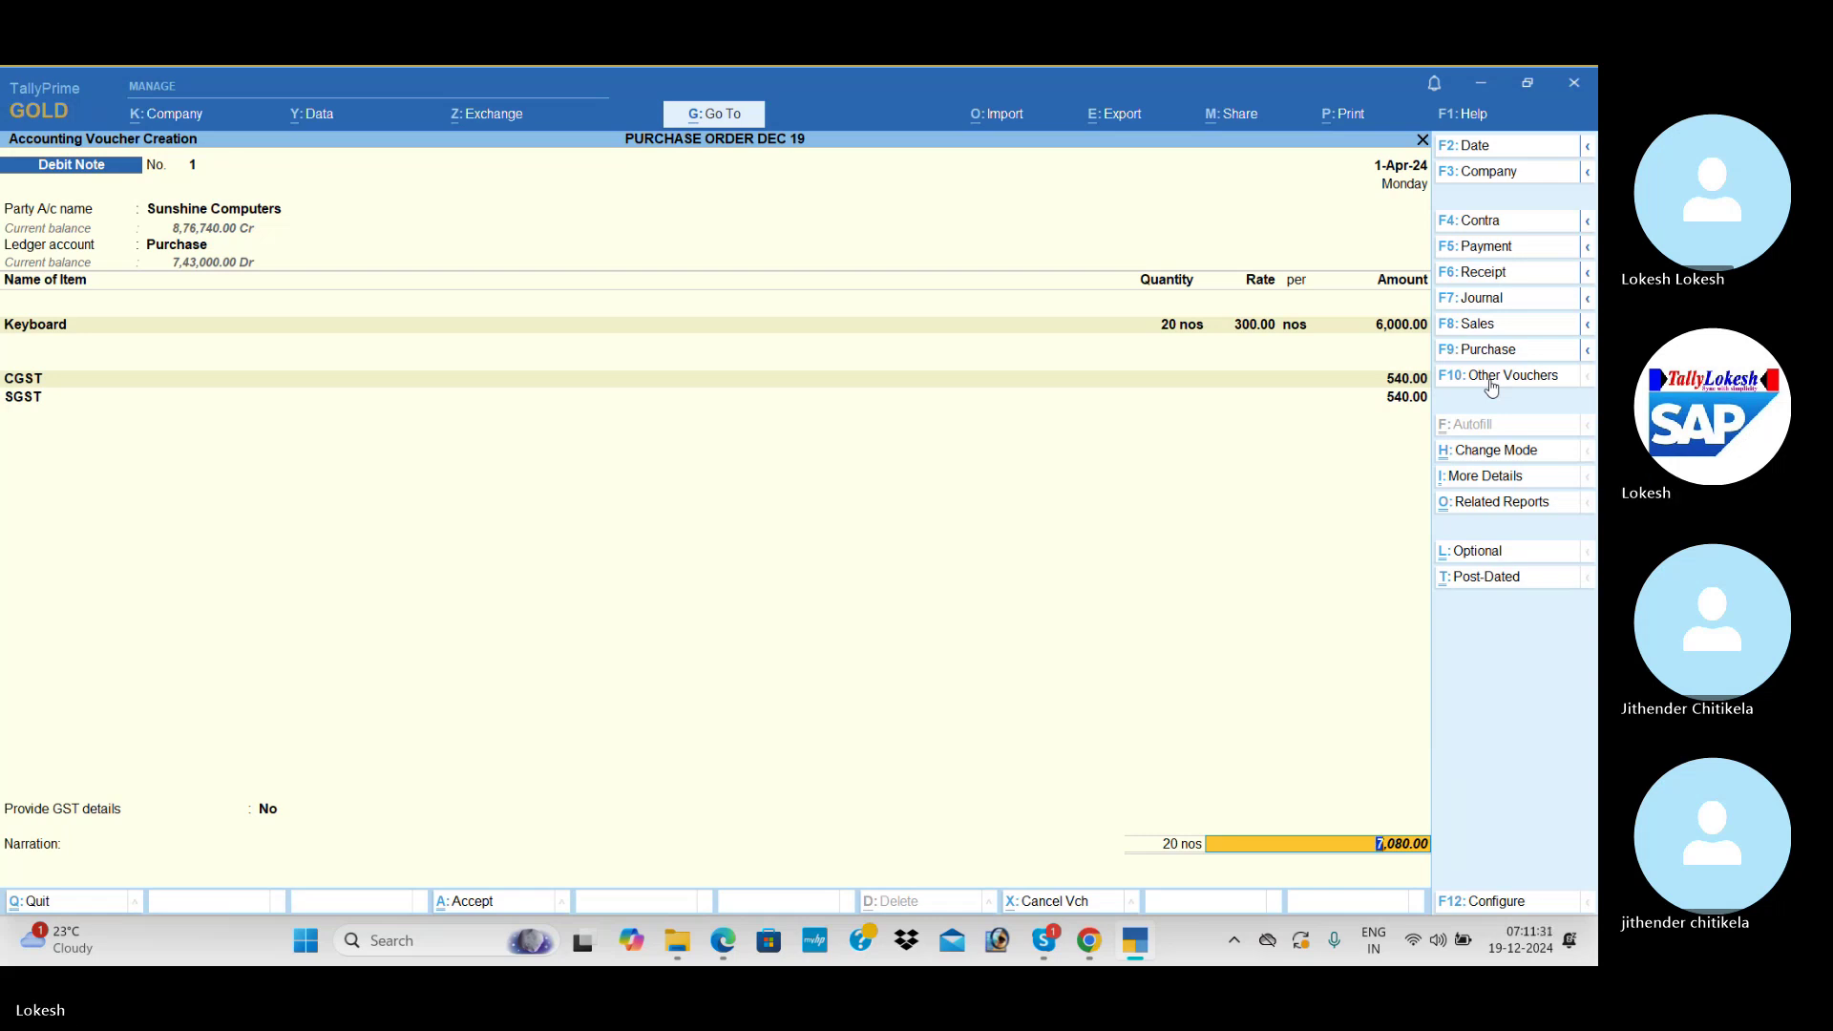
{"action": "key", "text": "Return"}
{"action": "key", "text": "Return"}
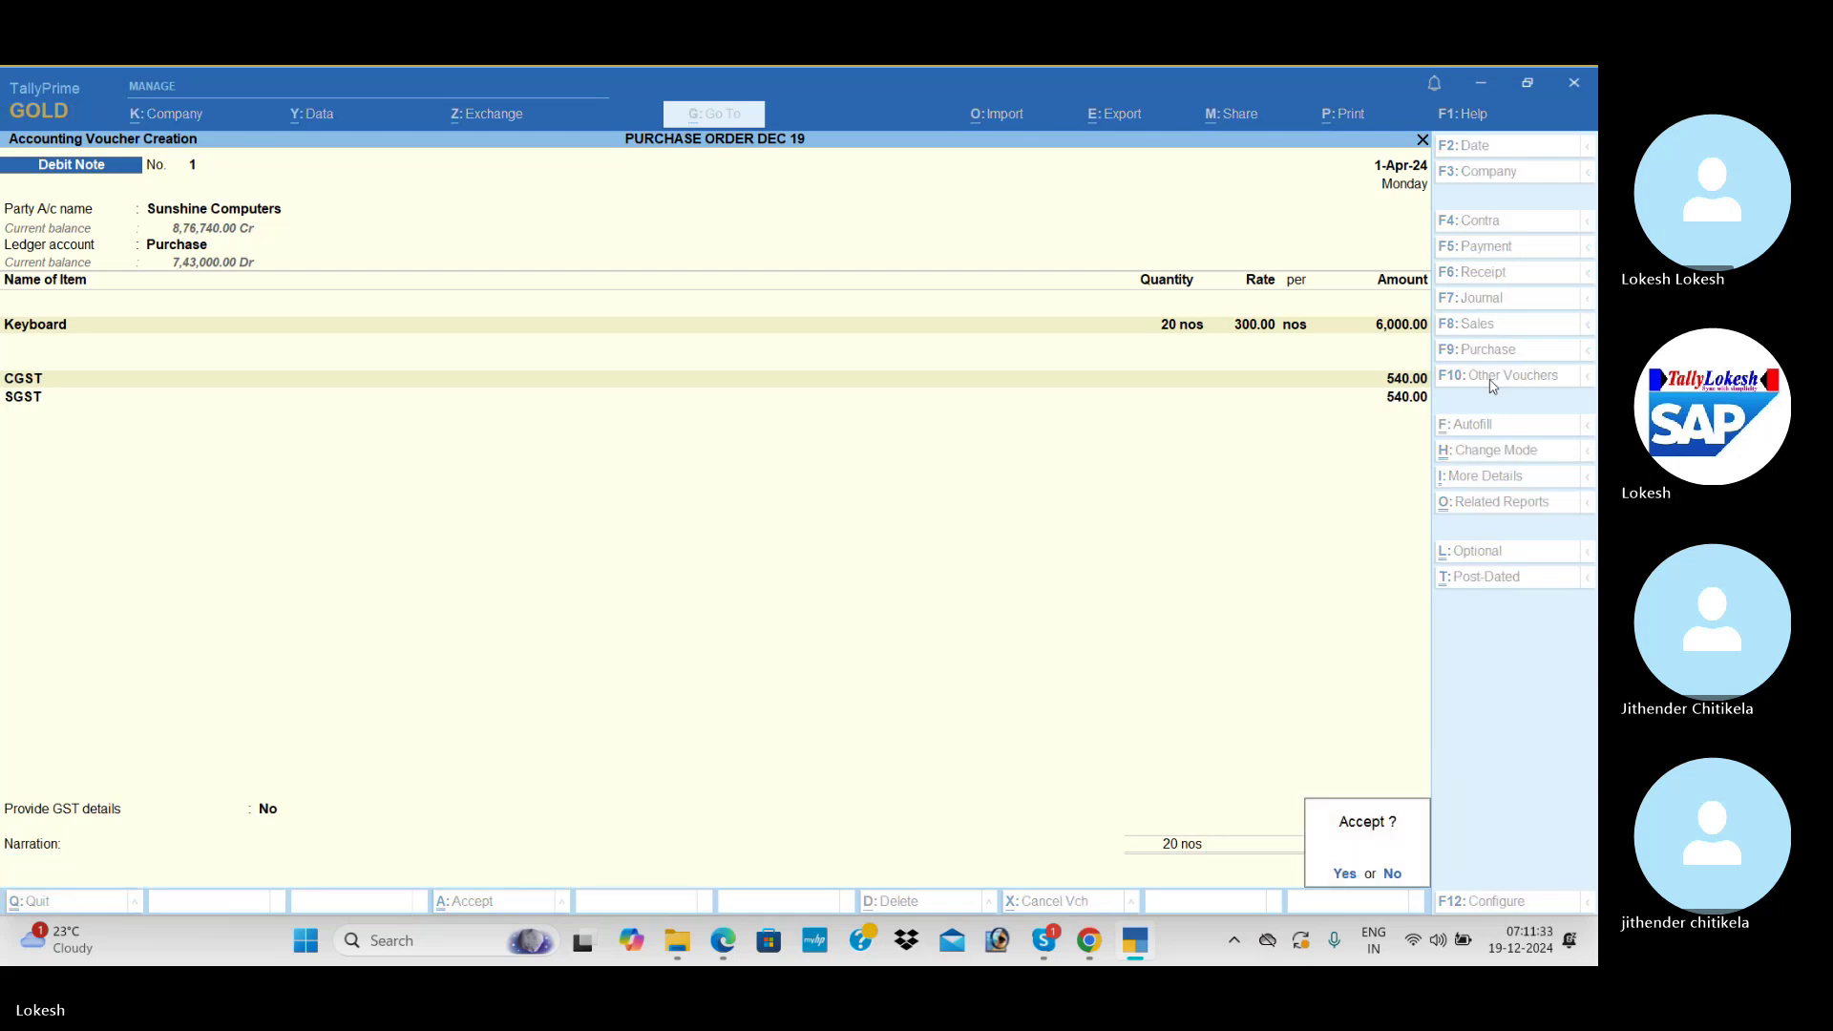
{"action": "key", "text": "Return"}
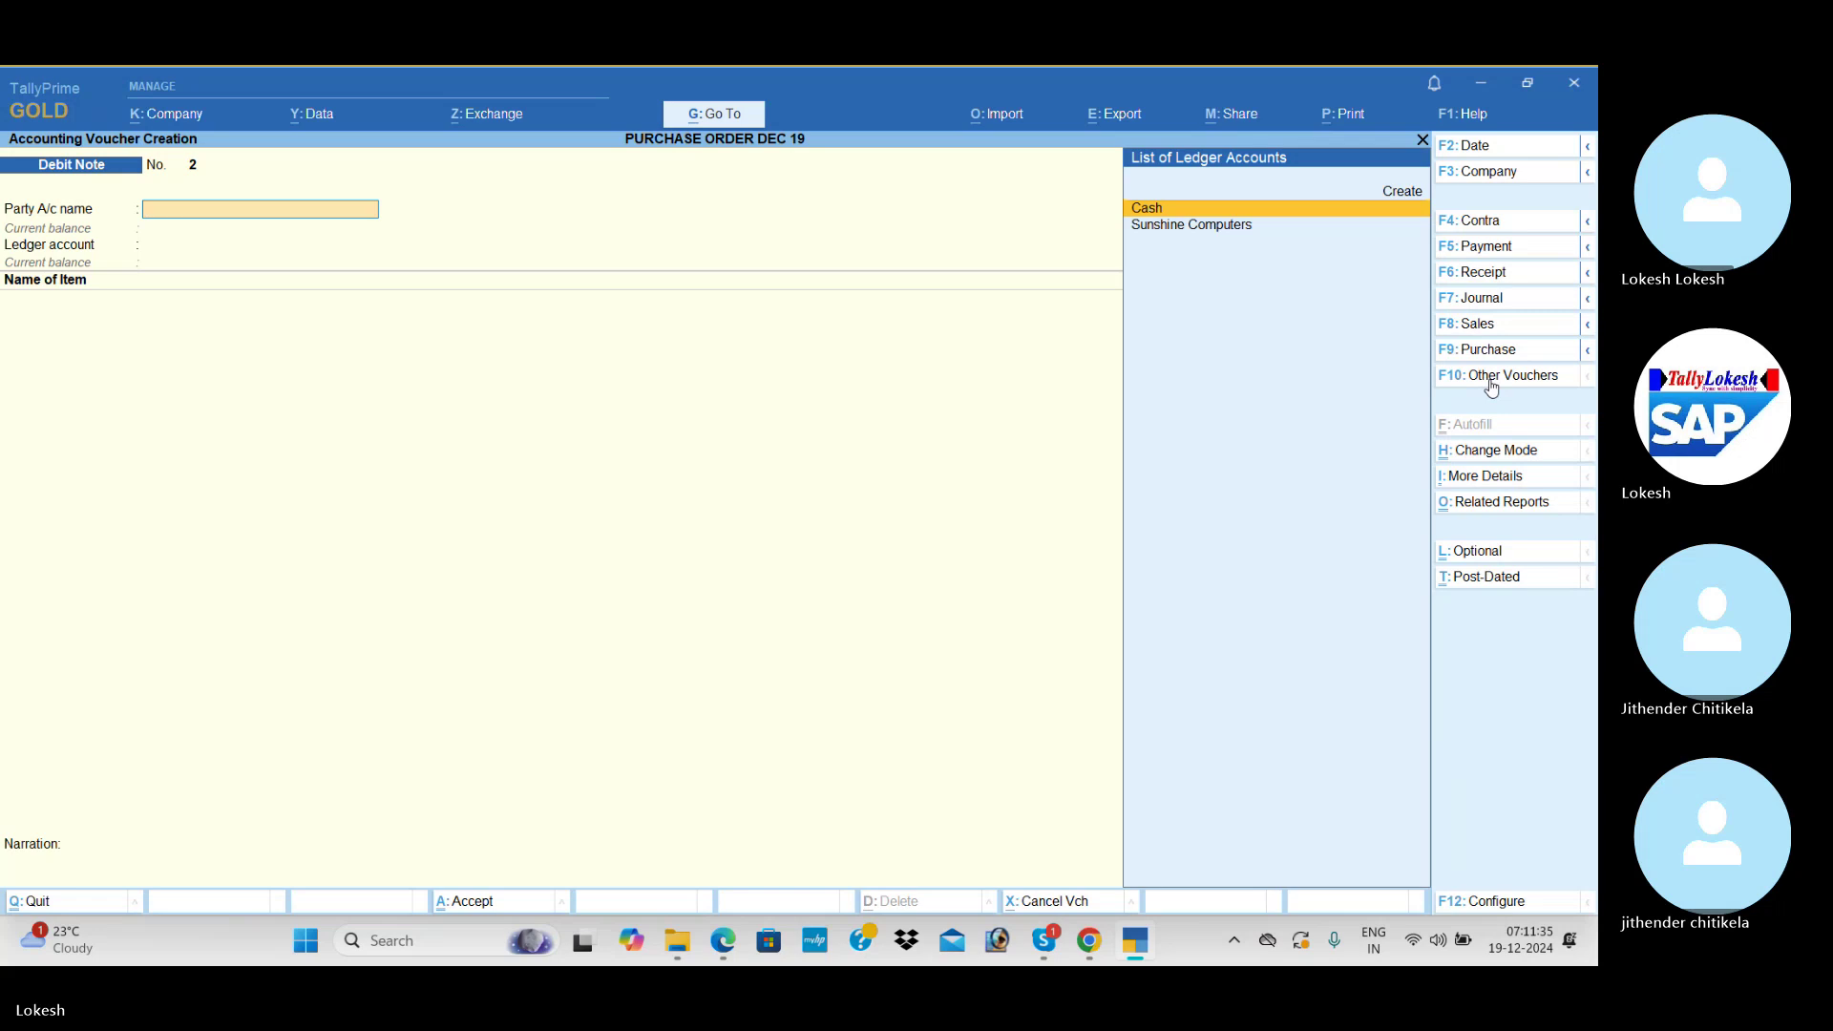
- Leave voucher entry and view the Profit & Loss A/c in detailed form
{"action": "key", "text": "Escape"}
{"action": "key", "text": "Return"}
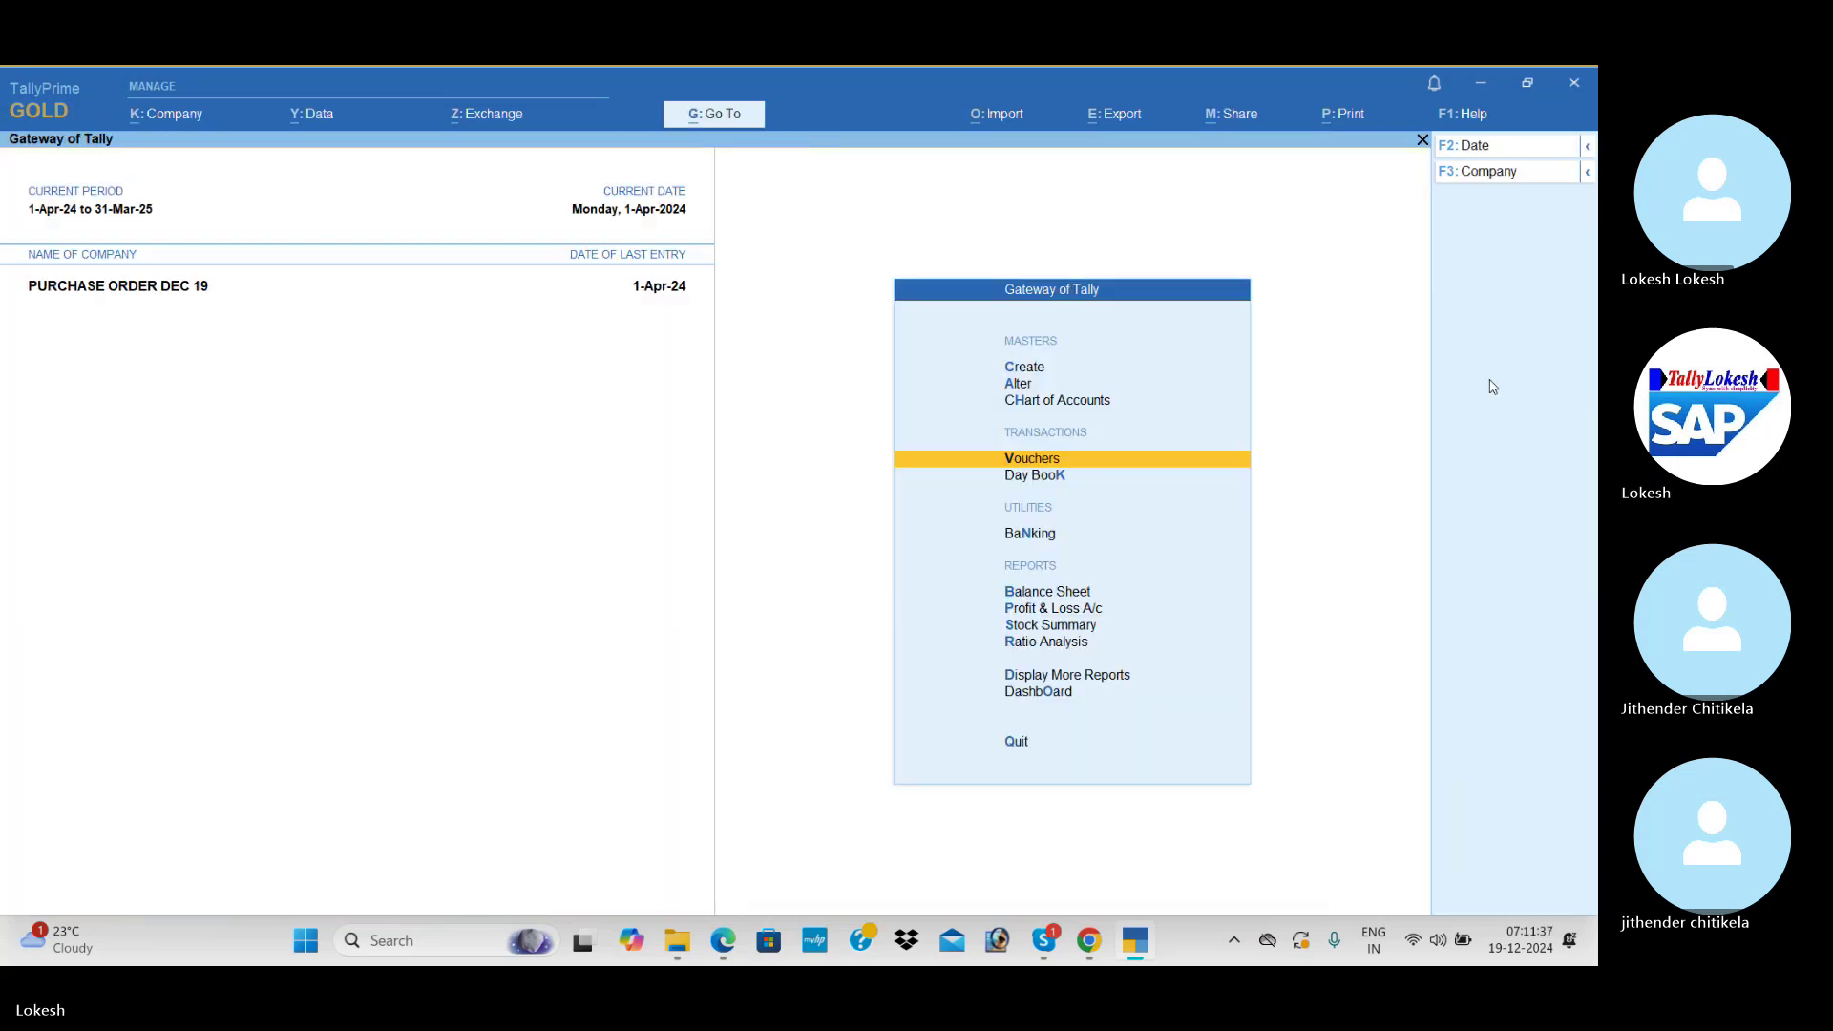
{"action": "key", "text": "Down"}
{"action": "key", "text": "Down"}
{"action": "key", "text": "Down"}
{"action": "key", "text": "Down"}
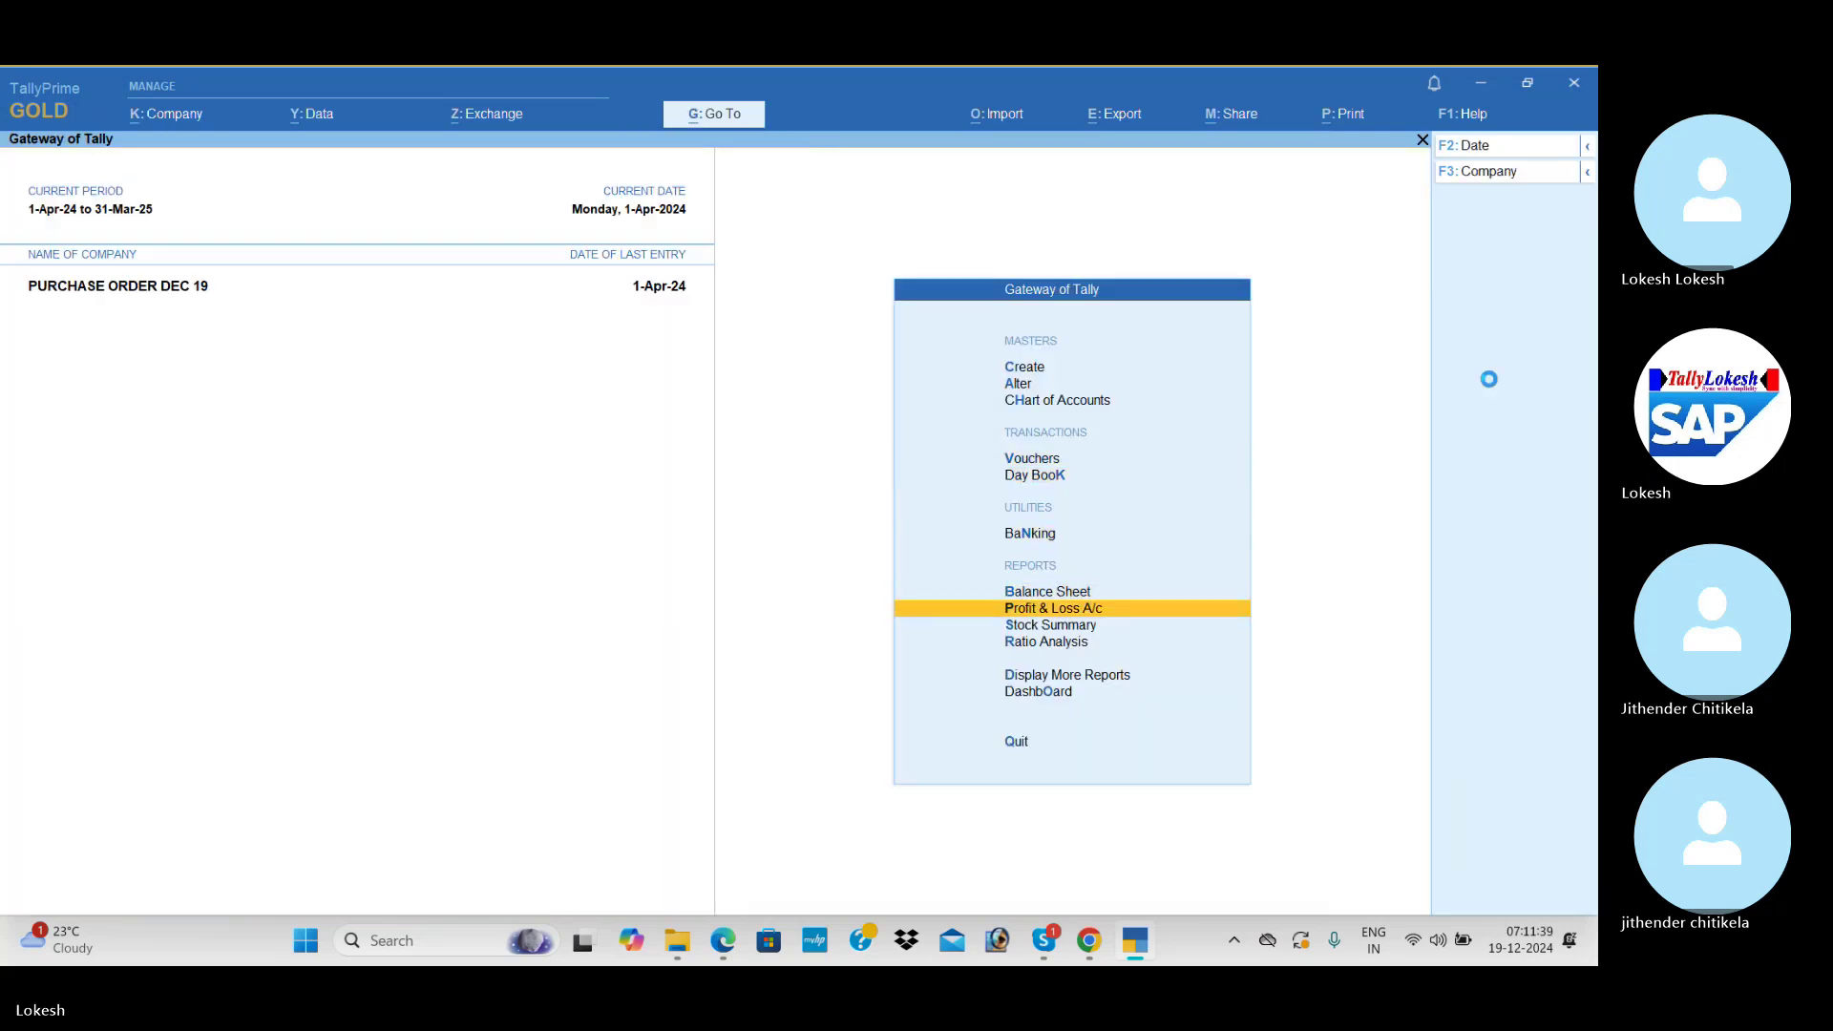
{"action": "key", "text": "Return"}
{"action": "key", "text": "alt+F5"}
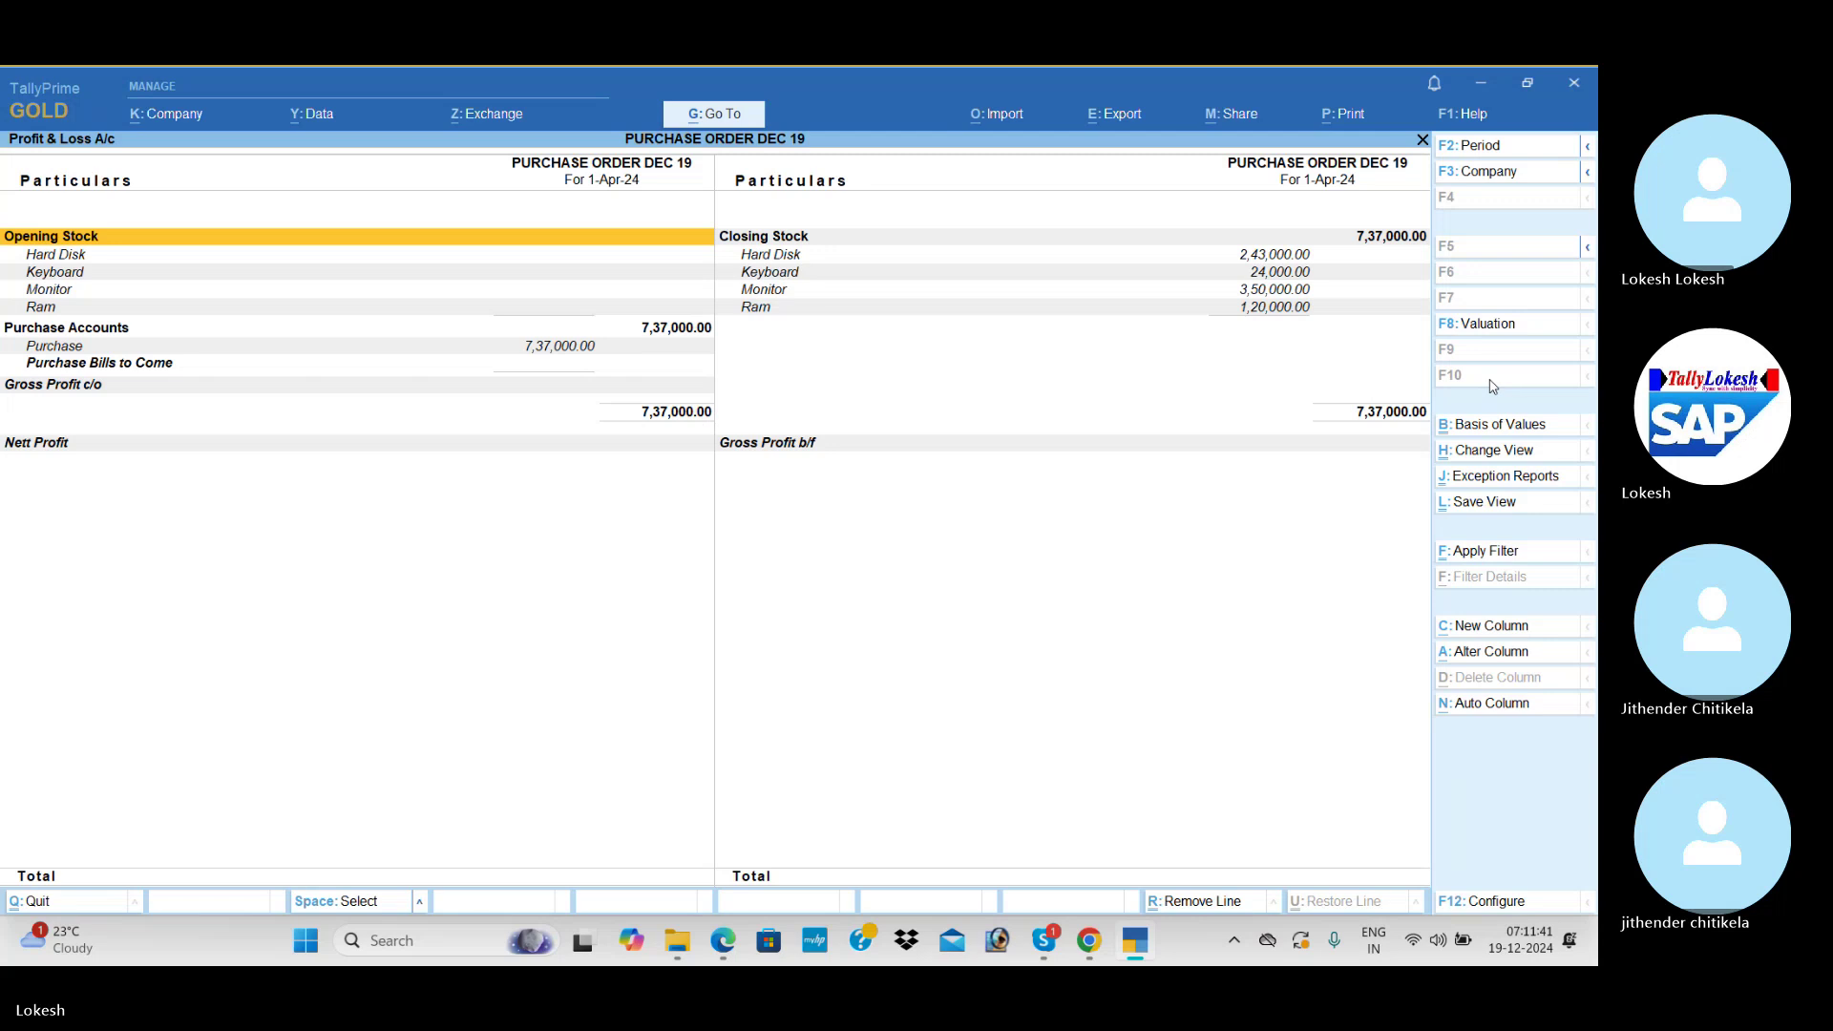
- Close the Profit & Loss A/c and review the items' closing balances in the Stock Summary
{"action": "key", "text": "Escape"}
{"action": "key", "text": "Down"}
{"action": "key", "text": "Return"}
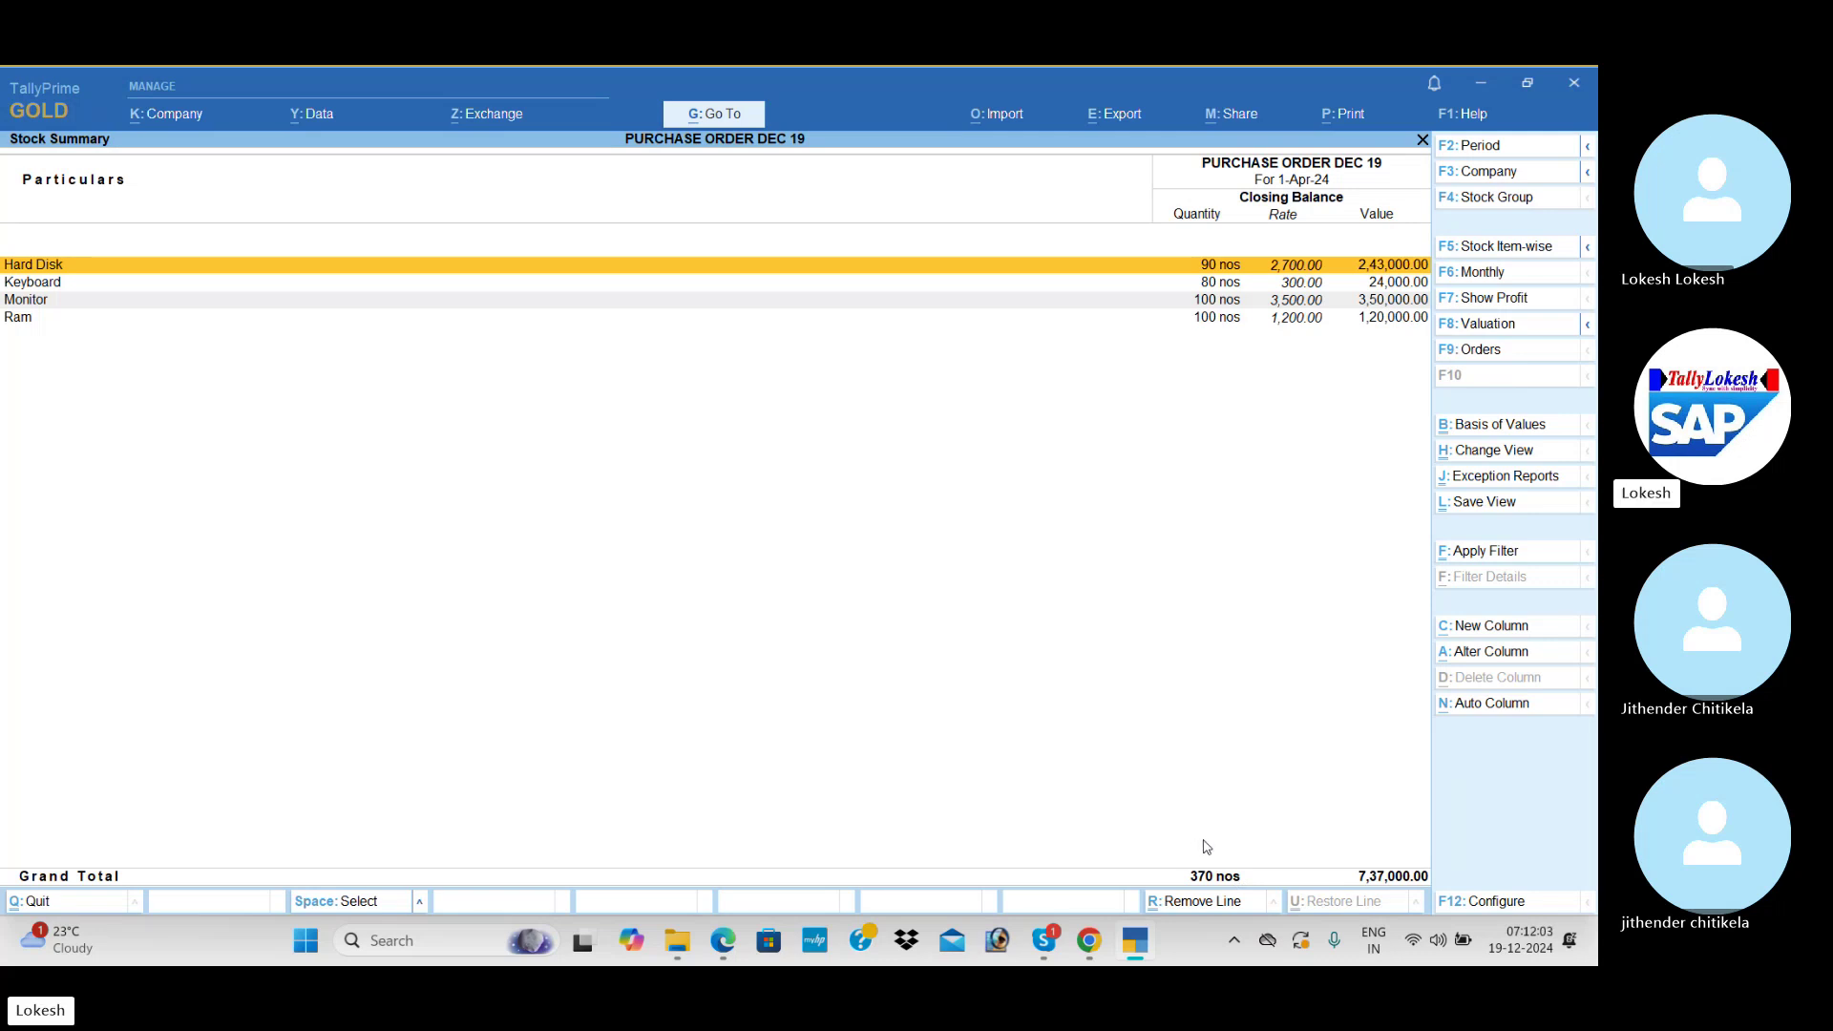
- Switch to the PDF in Microsoft Edge and read the Uni-Tech Computers exercise from Sales Order to Credit Note
{"action": "key", "text": "alt+Tab"}
{"action": "key", "text": "alt+Tab"}
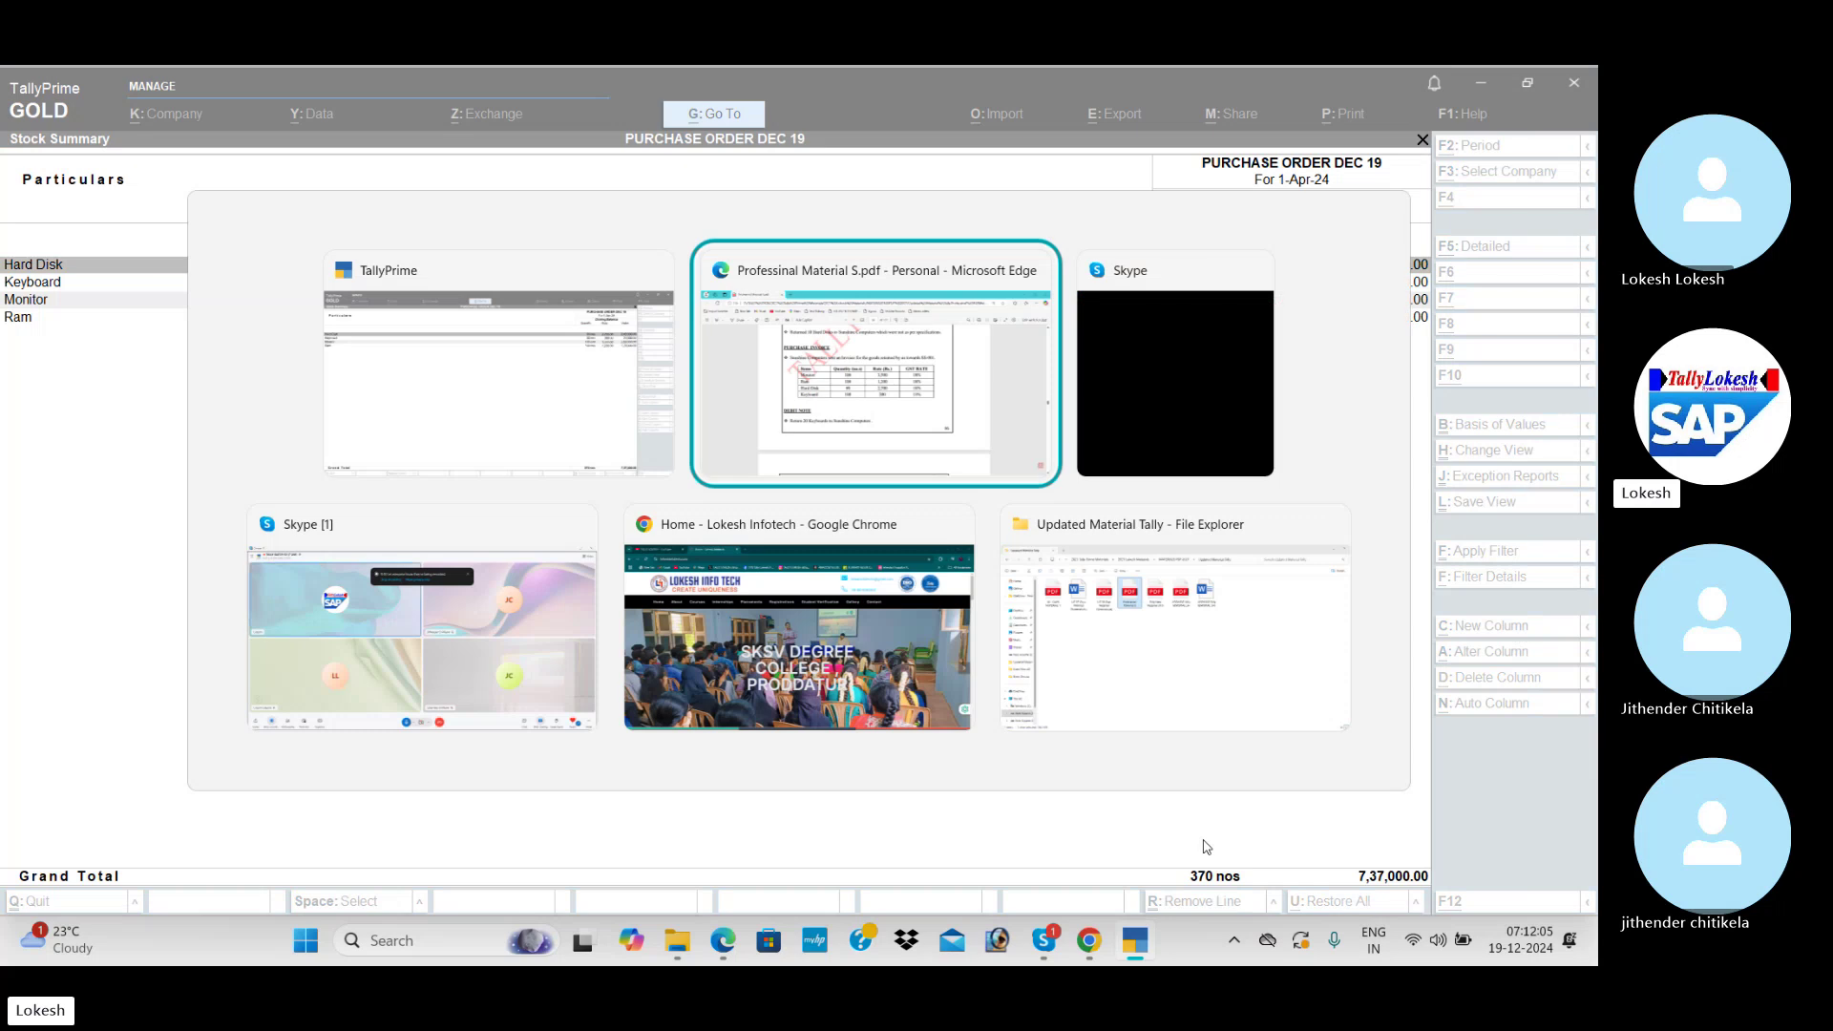
{"action": "key", "text": "alt+Tab"}
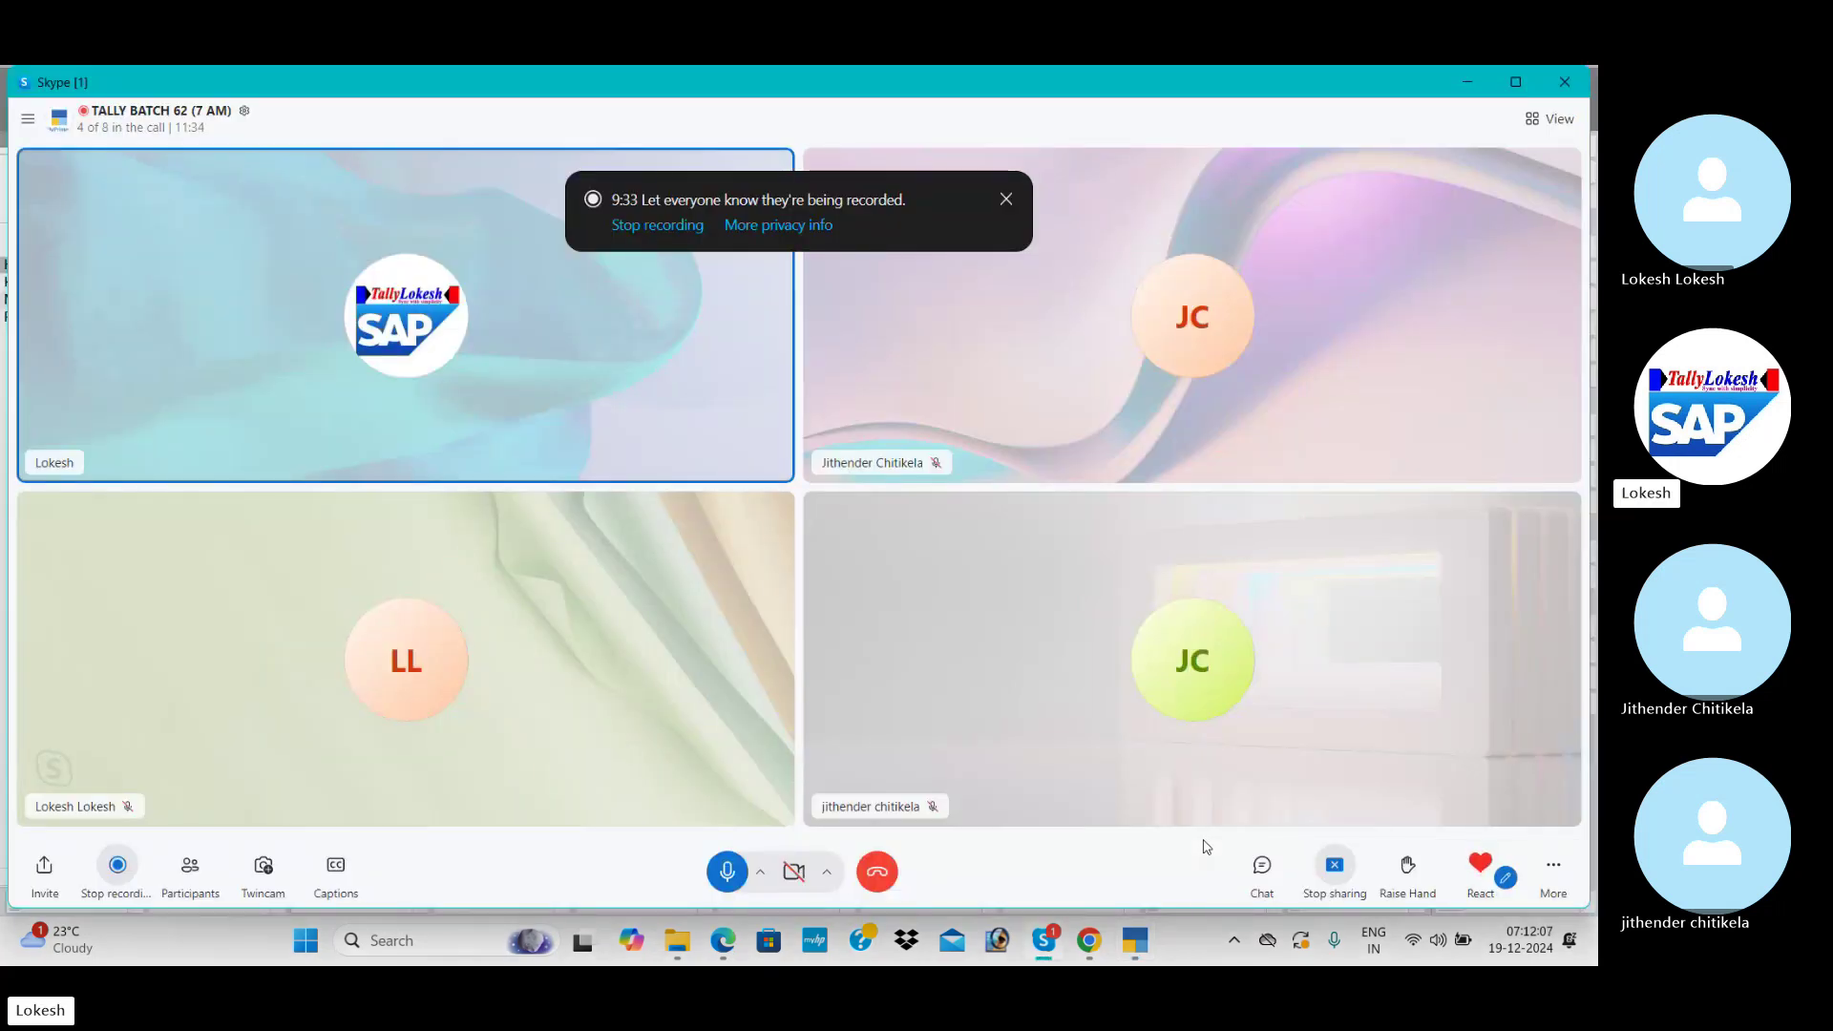
{"action": "key", "text": "alt+Tab"}
{"action": "key", "text": "alt+Tab"}
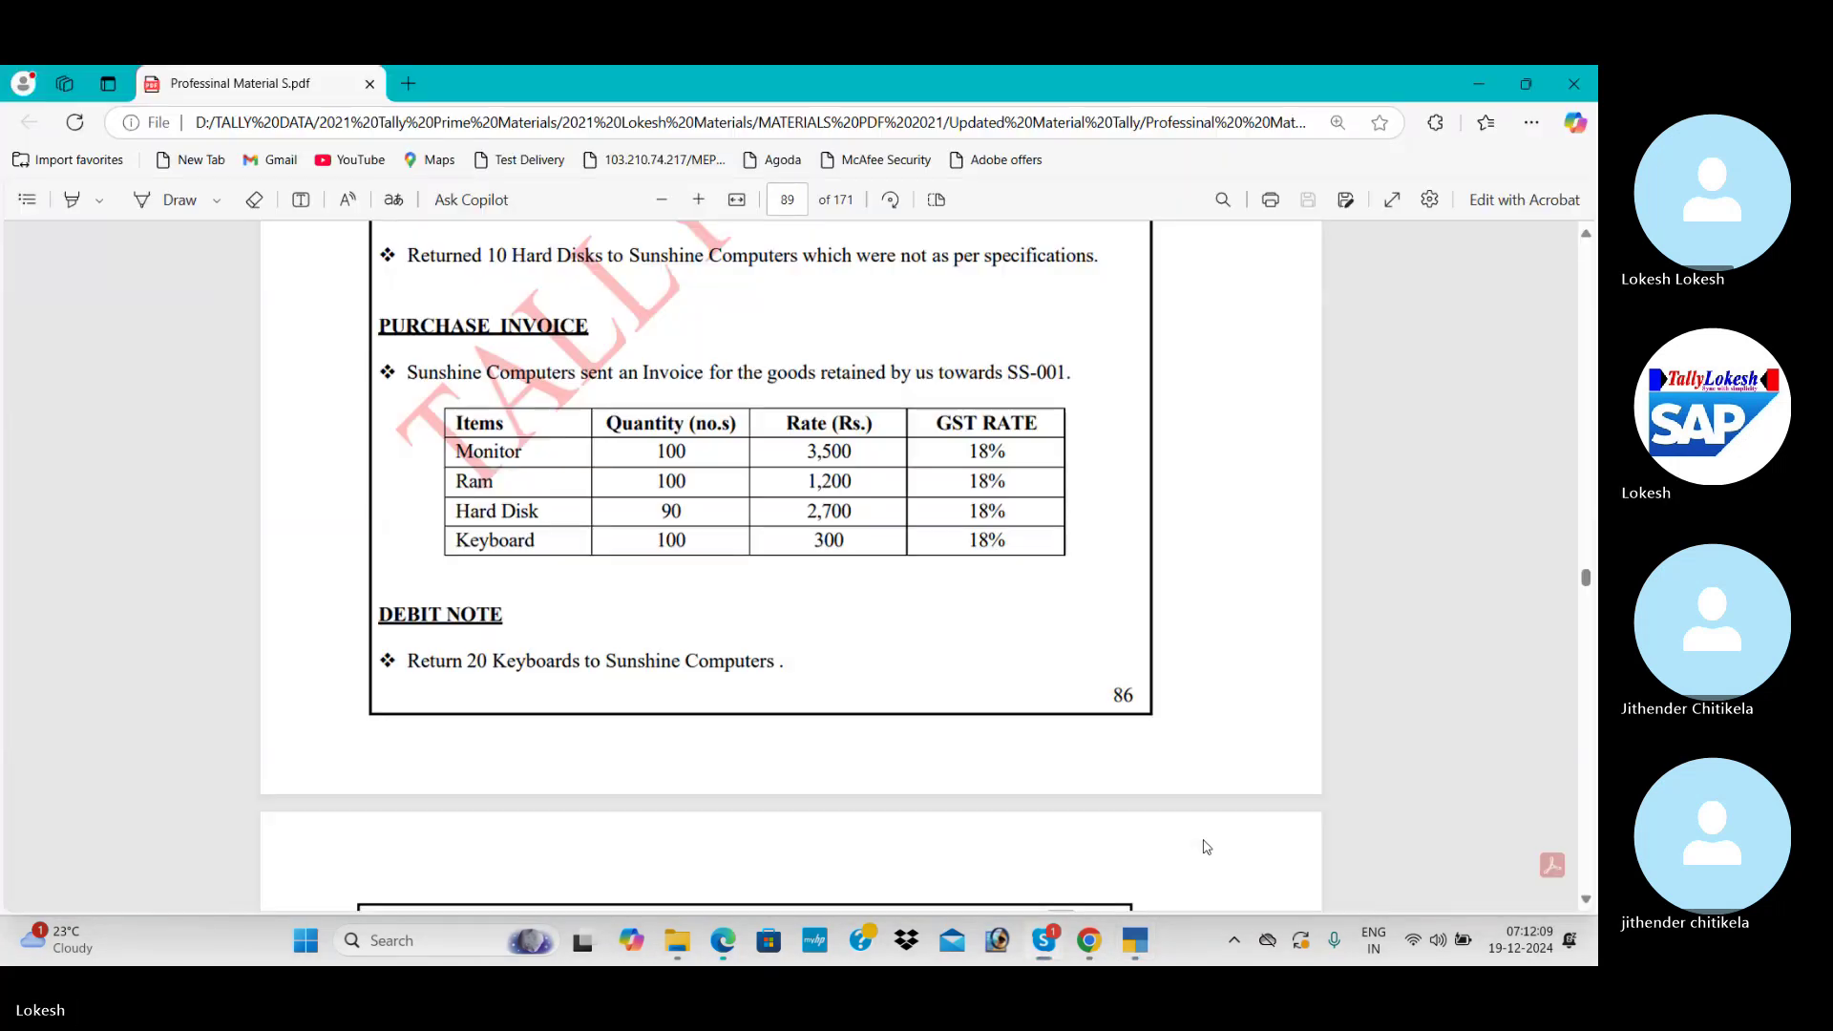
{"action": "left_click", "coordinate": [1587, 823]}
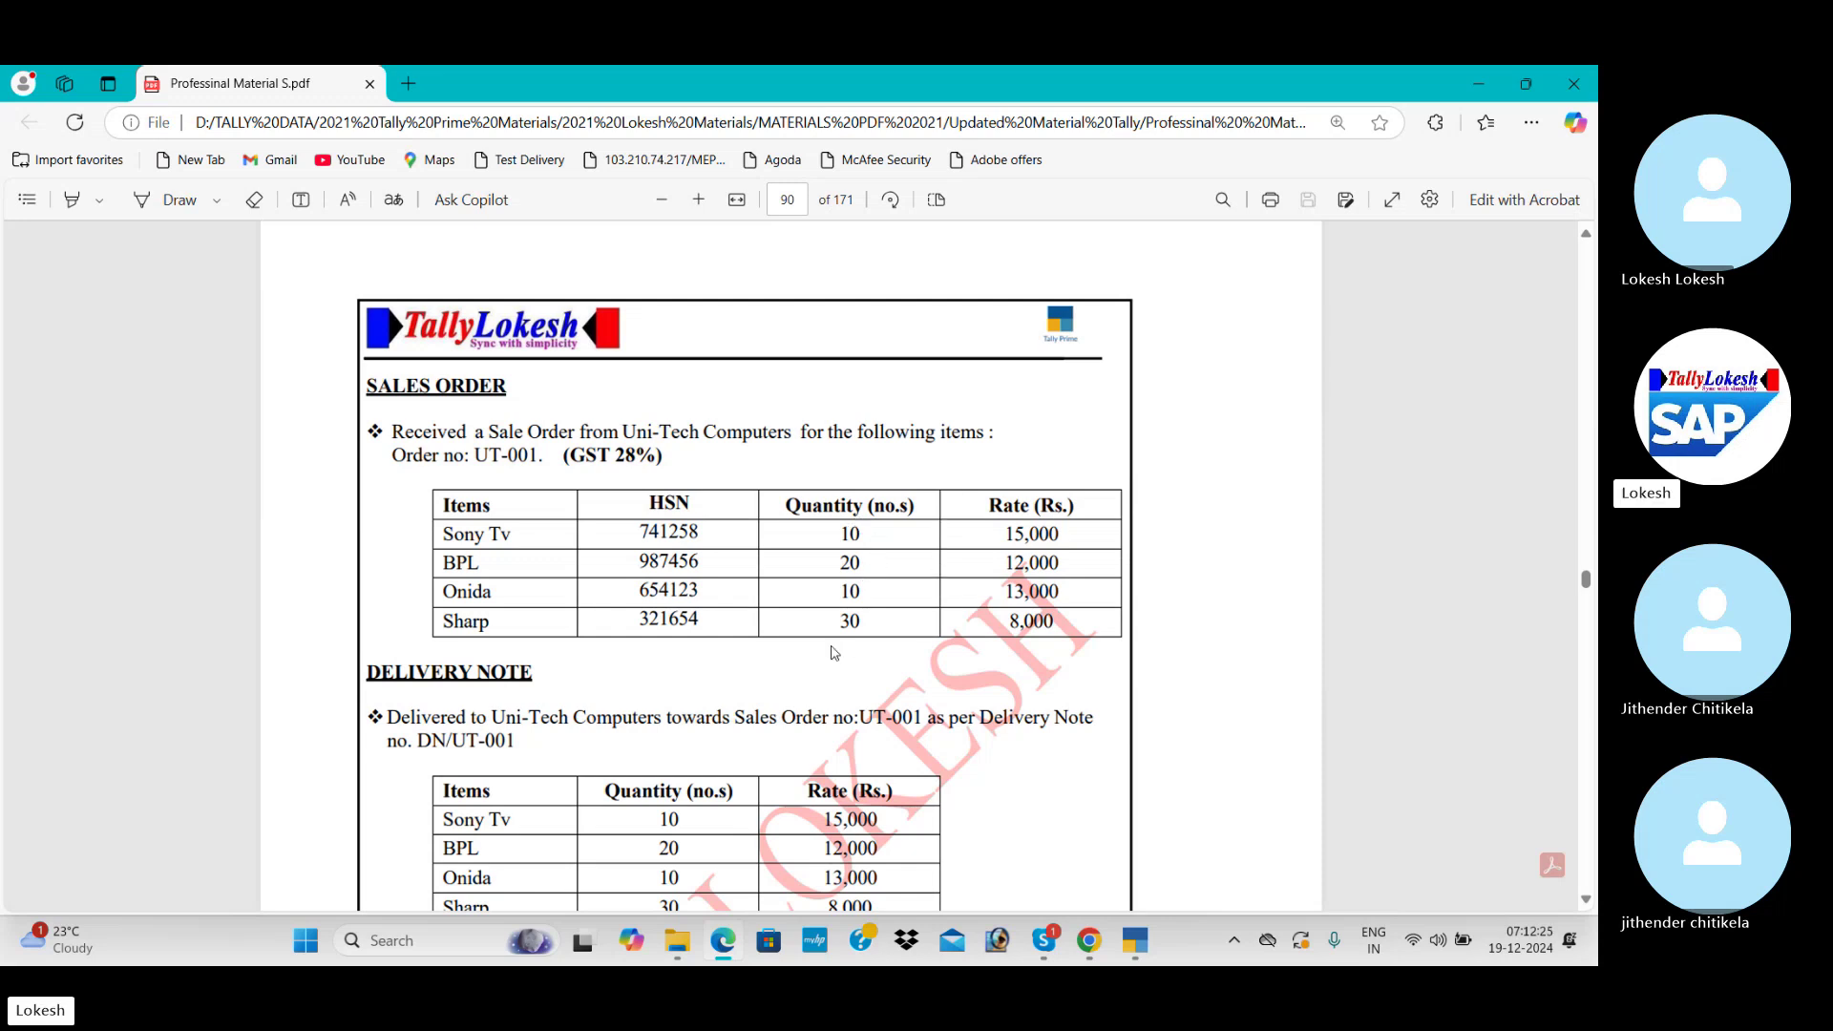
{"action": "left_click", "coordinate": [1587, 899]}
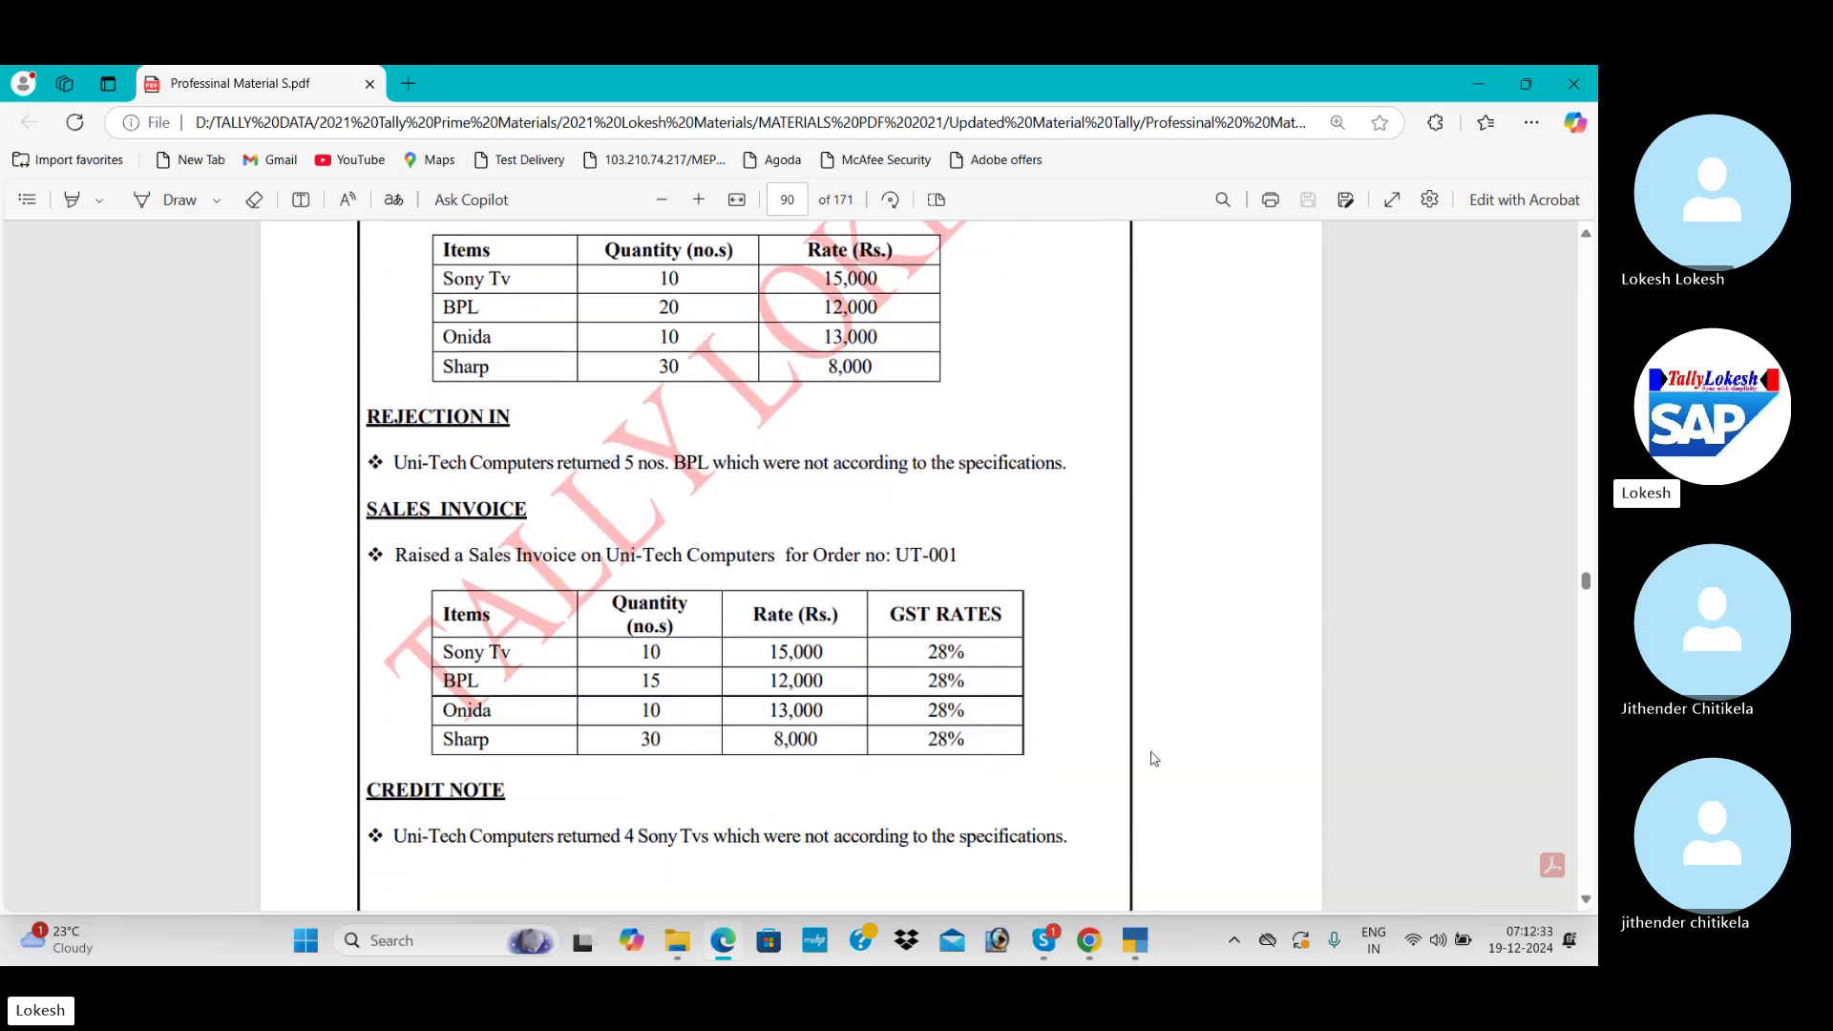
- Return to TallyPrime, close the Stock Summary, open voucher entry and show the inactive voucher types
{"action": "key", "text": "alt+Tab"}
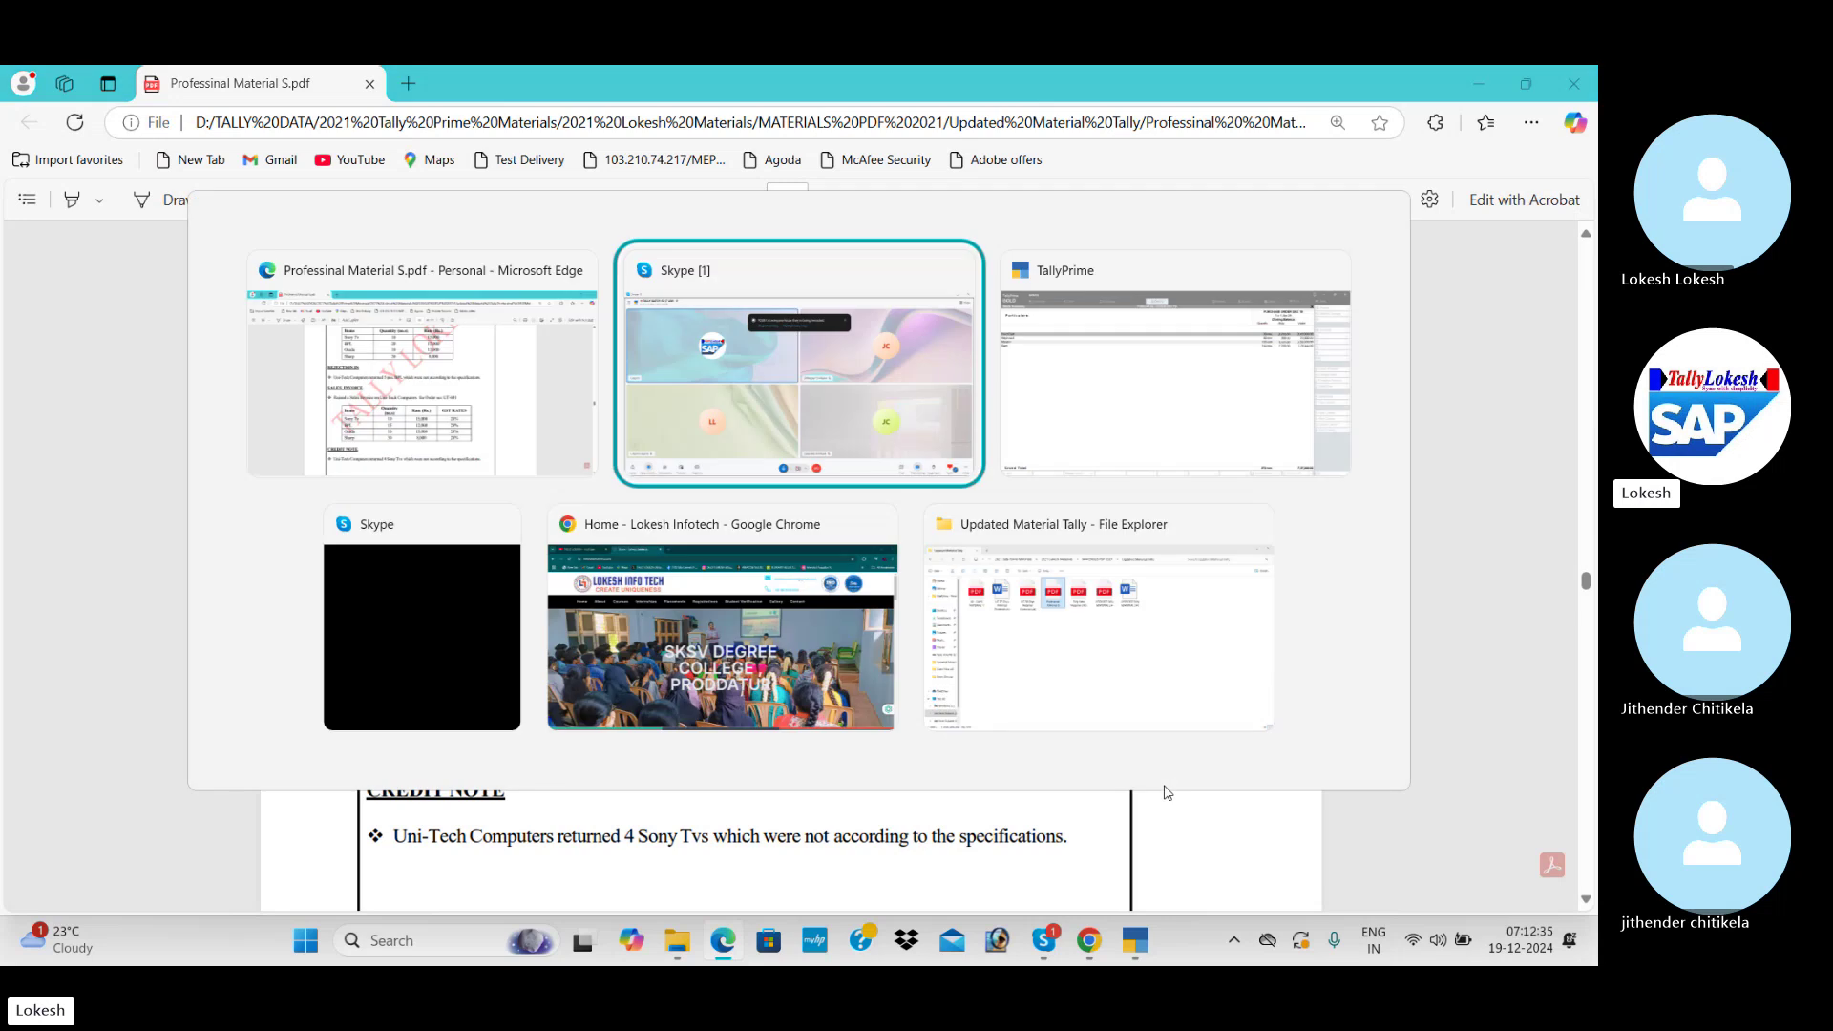
{"action": "key", "text": "Escape"}
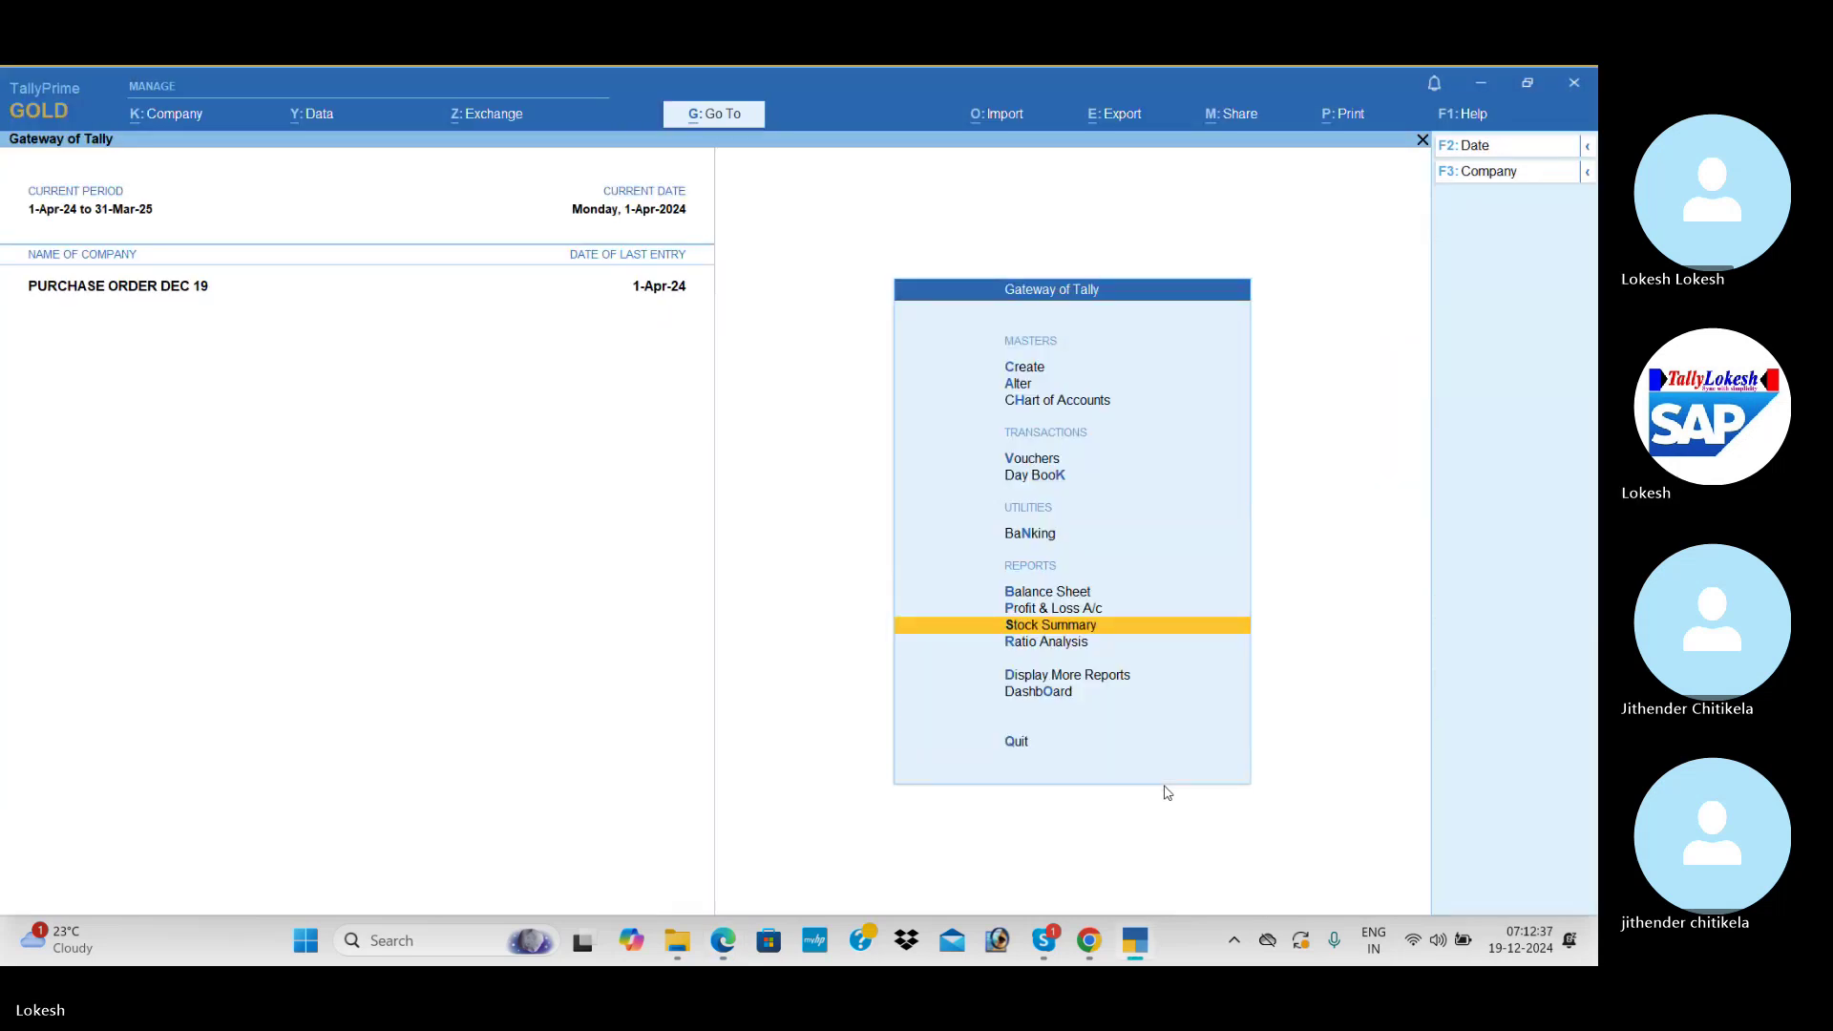
{"action": "key", "text": "alt+F5"}
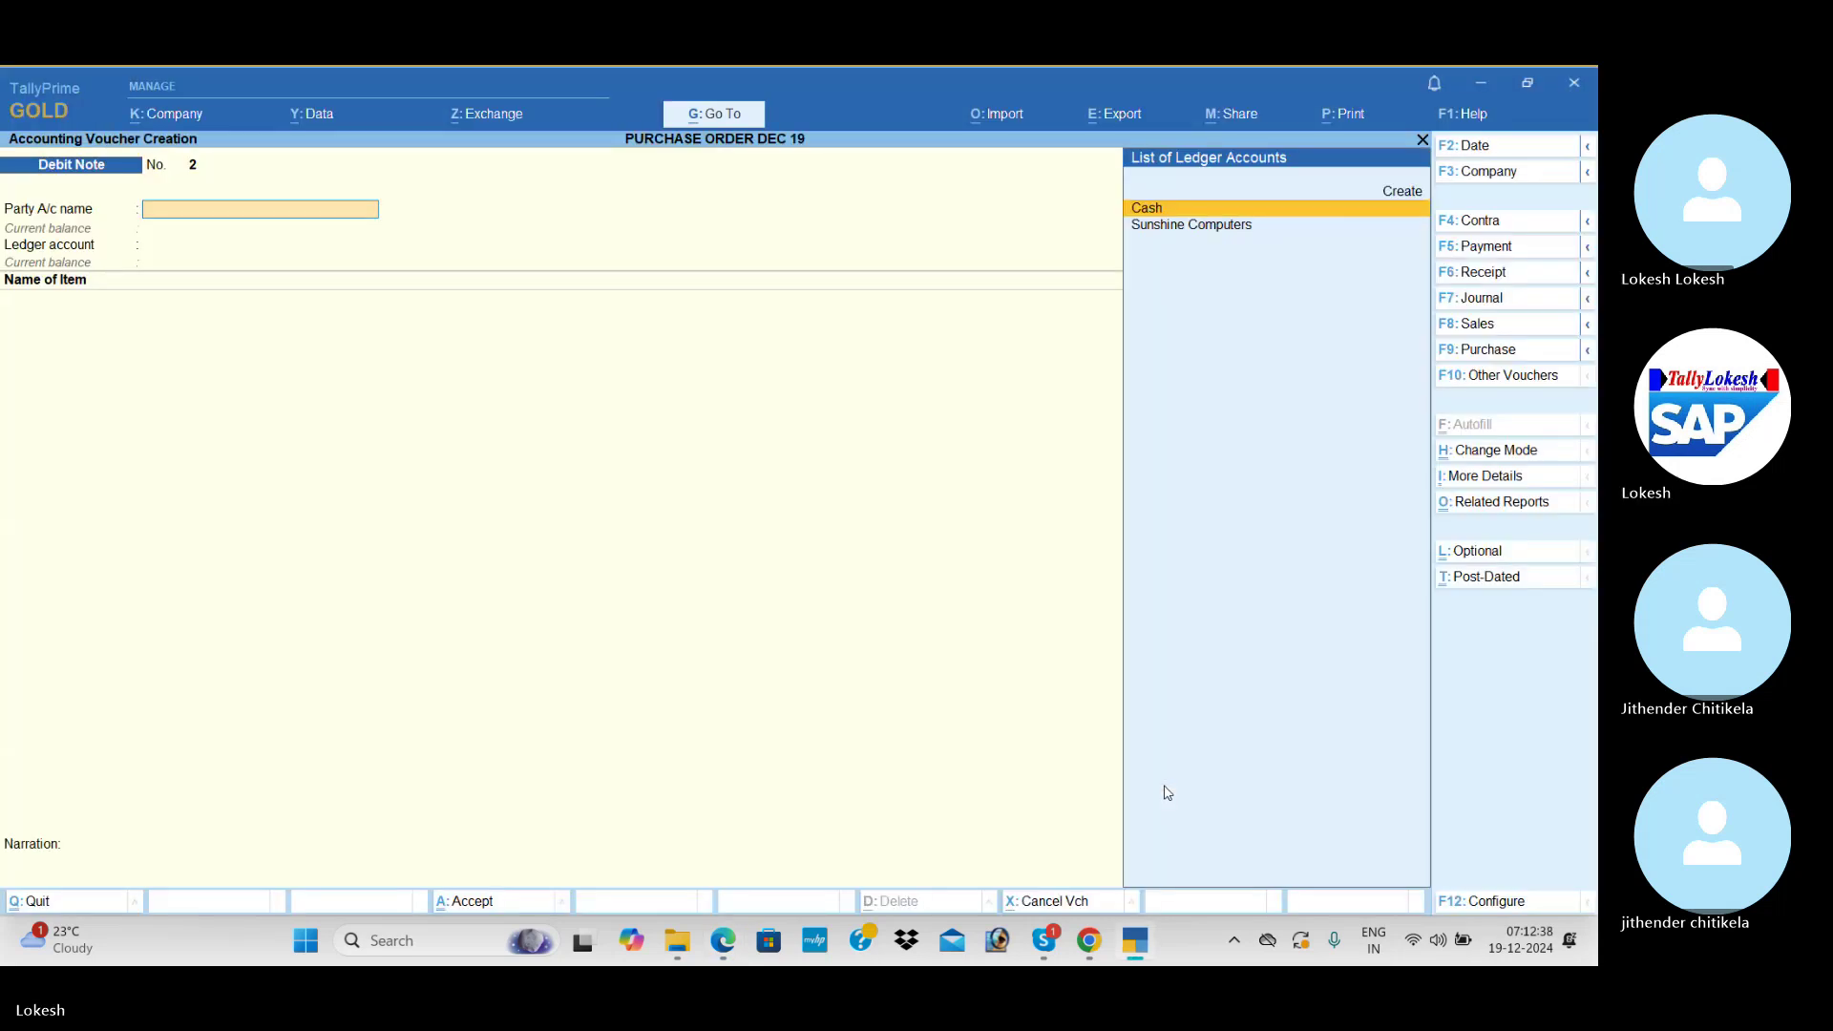
{"action": "left_click", "coordinate": [1495, 381]}
{"action": "key", "text": "Up"}
{"action": "key", "text": "Up"}
{"action": "key", "text": "Up"}
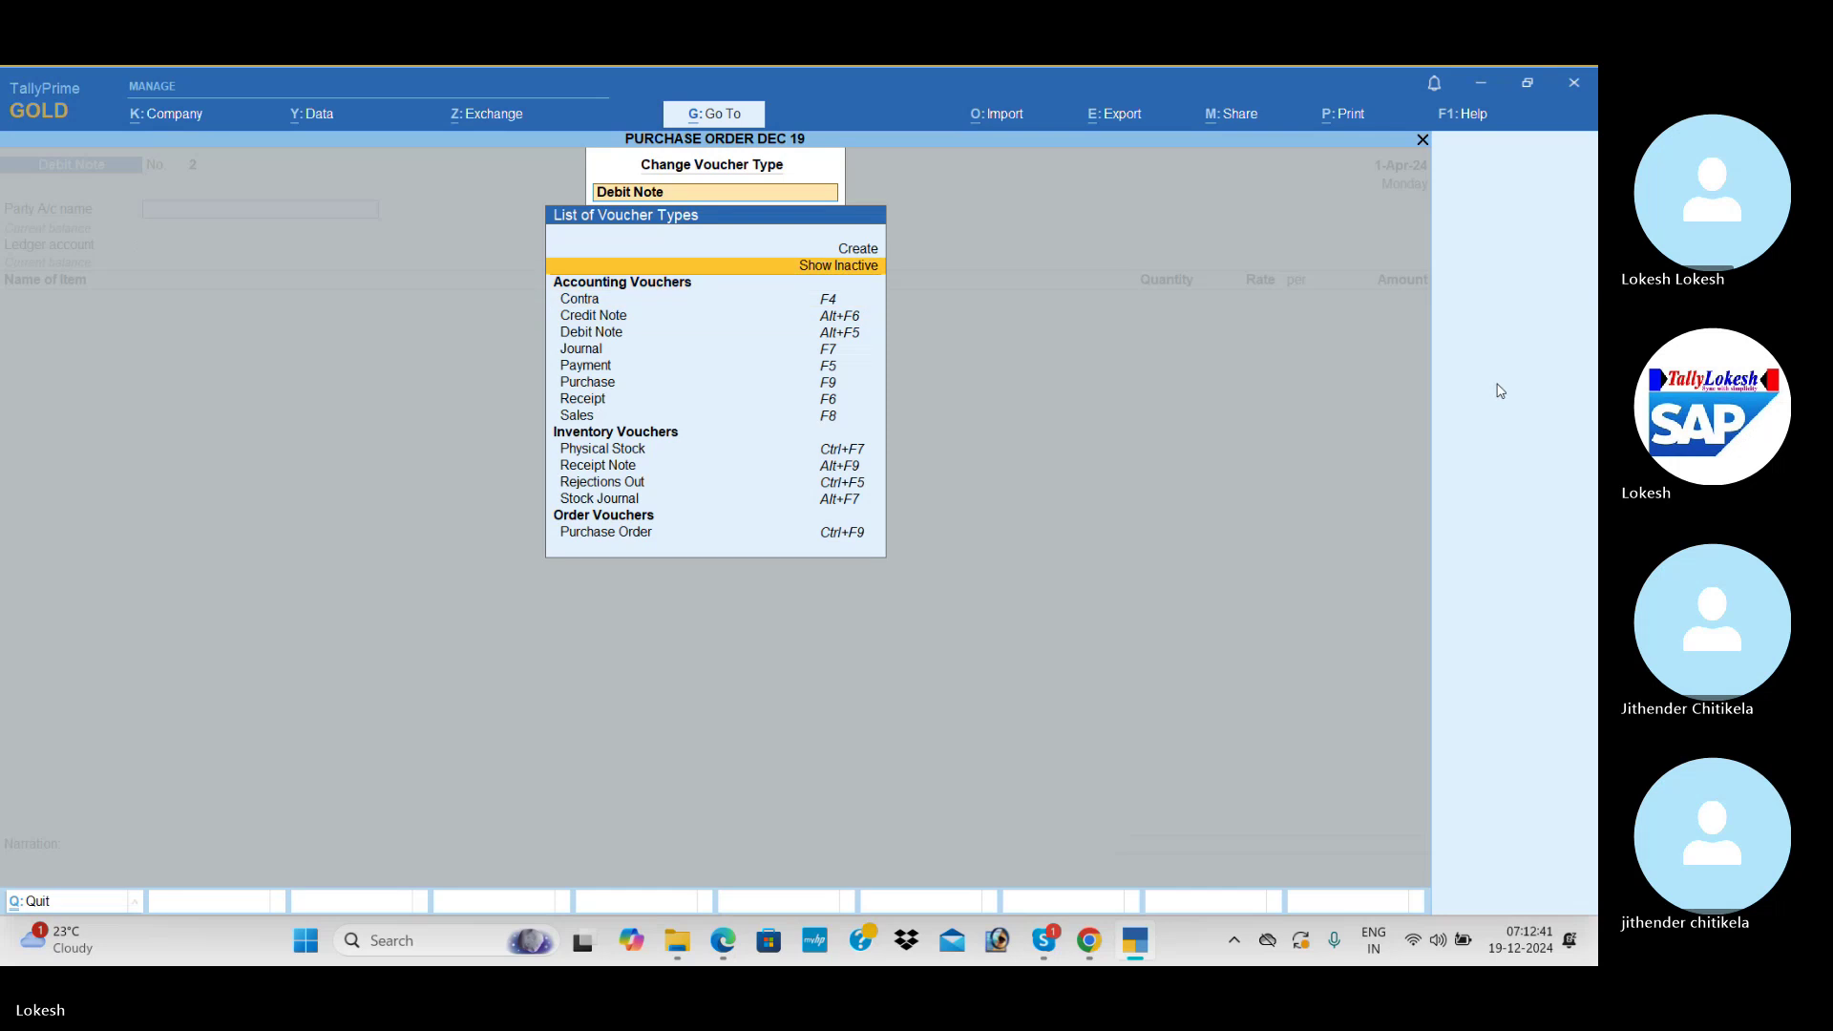
{"action": "key", "text": "Return"}
- Look through the full voucher type list, including Delivery Note, Rejections In and Purchase Order, and close it without choosing one
{"action": "key", "text": "Down"}
{"action": "key", "text": "Down"}
{"action": "key", "text": "Down"}
{"action": "key", "text": "Down"}
{"action": "key", "text": "Down"}
{"action": "key", "text": "Down"}
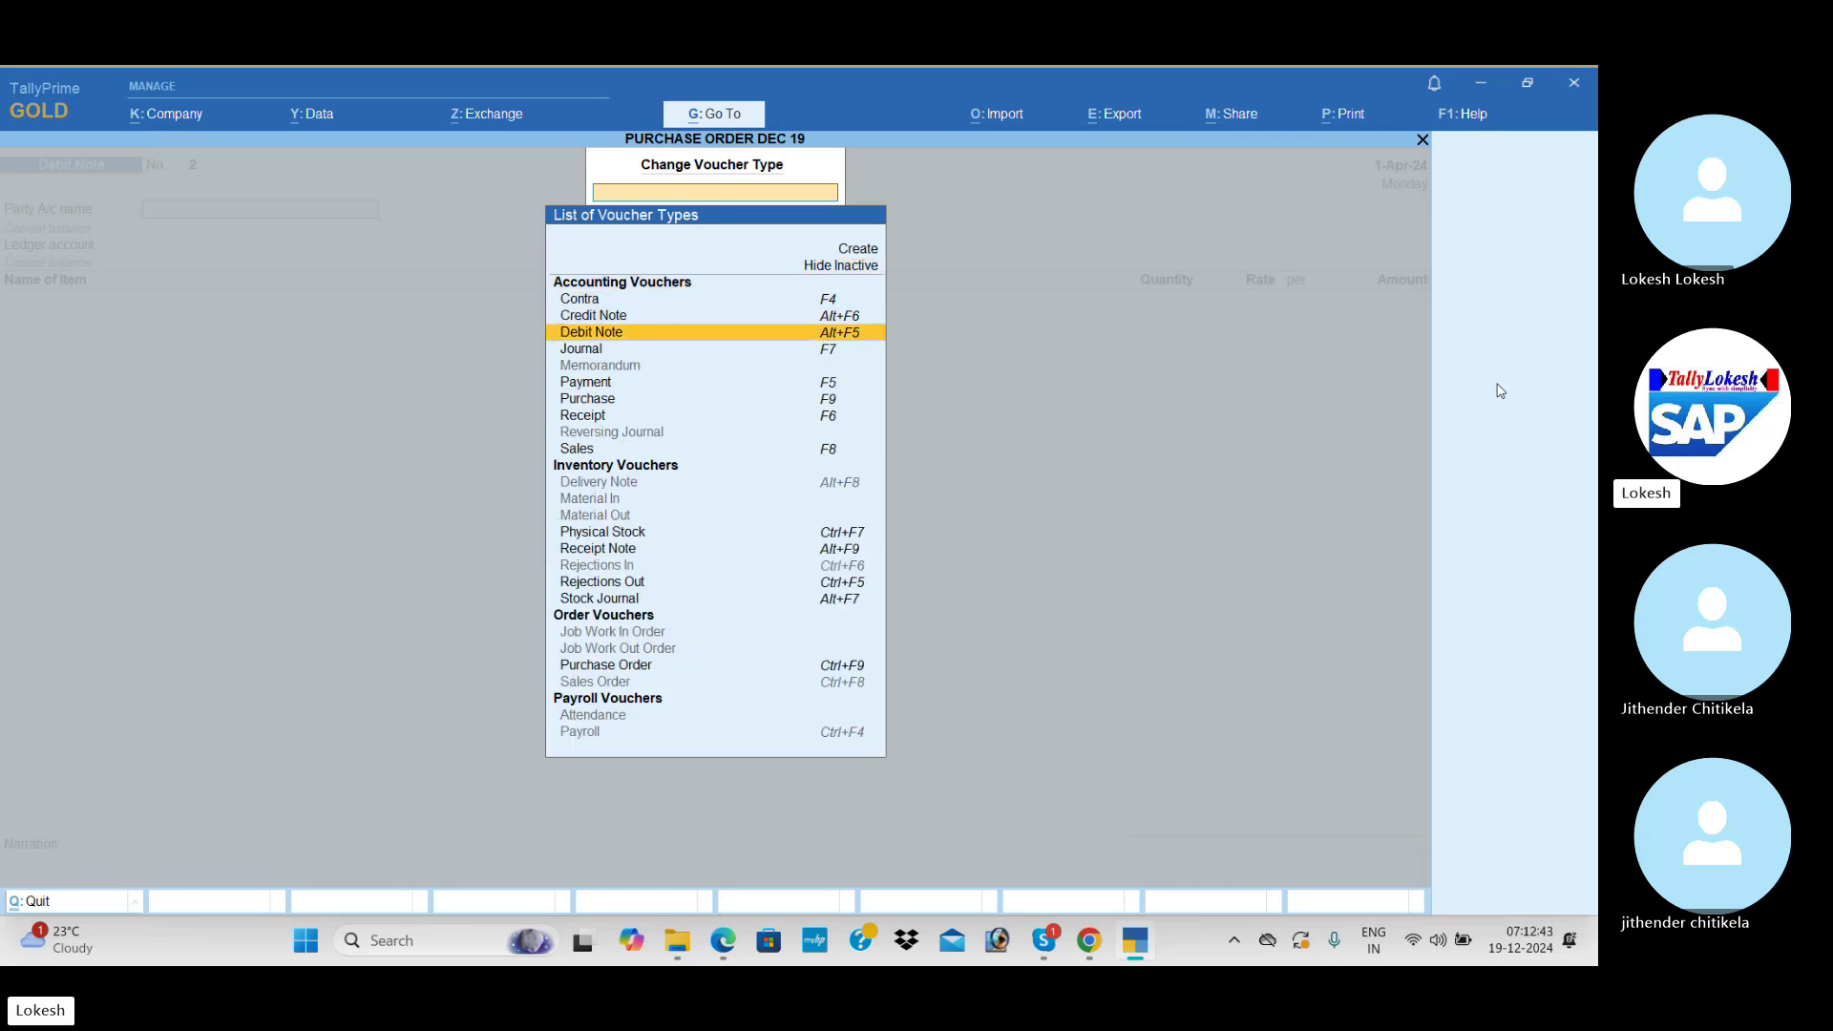
{"action": "key", "text": "Down"}
{"action": "key", "text": "Down"}
{"action": "key", "text": "Down"}
{"action": "key", "text": "Down"}
{"action": "key", "text": "Down"}
{"action": "key", "text": "Down"}
{"action": "key", "text": "Down"}
{"action": "key", "text": "Down"}
{"action": "key", "text": "Down"}
{"action": "key", "text": "Down"}
{"action": "key", "text": "Down"}
{"action": "key", "text": "Down"}
{"action": "key", "text": "Down"}
{"action": "key", "text": "Down"}
{"action": "key", "text": "Down"}
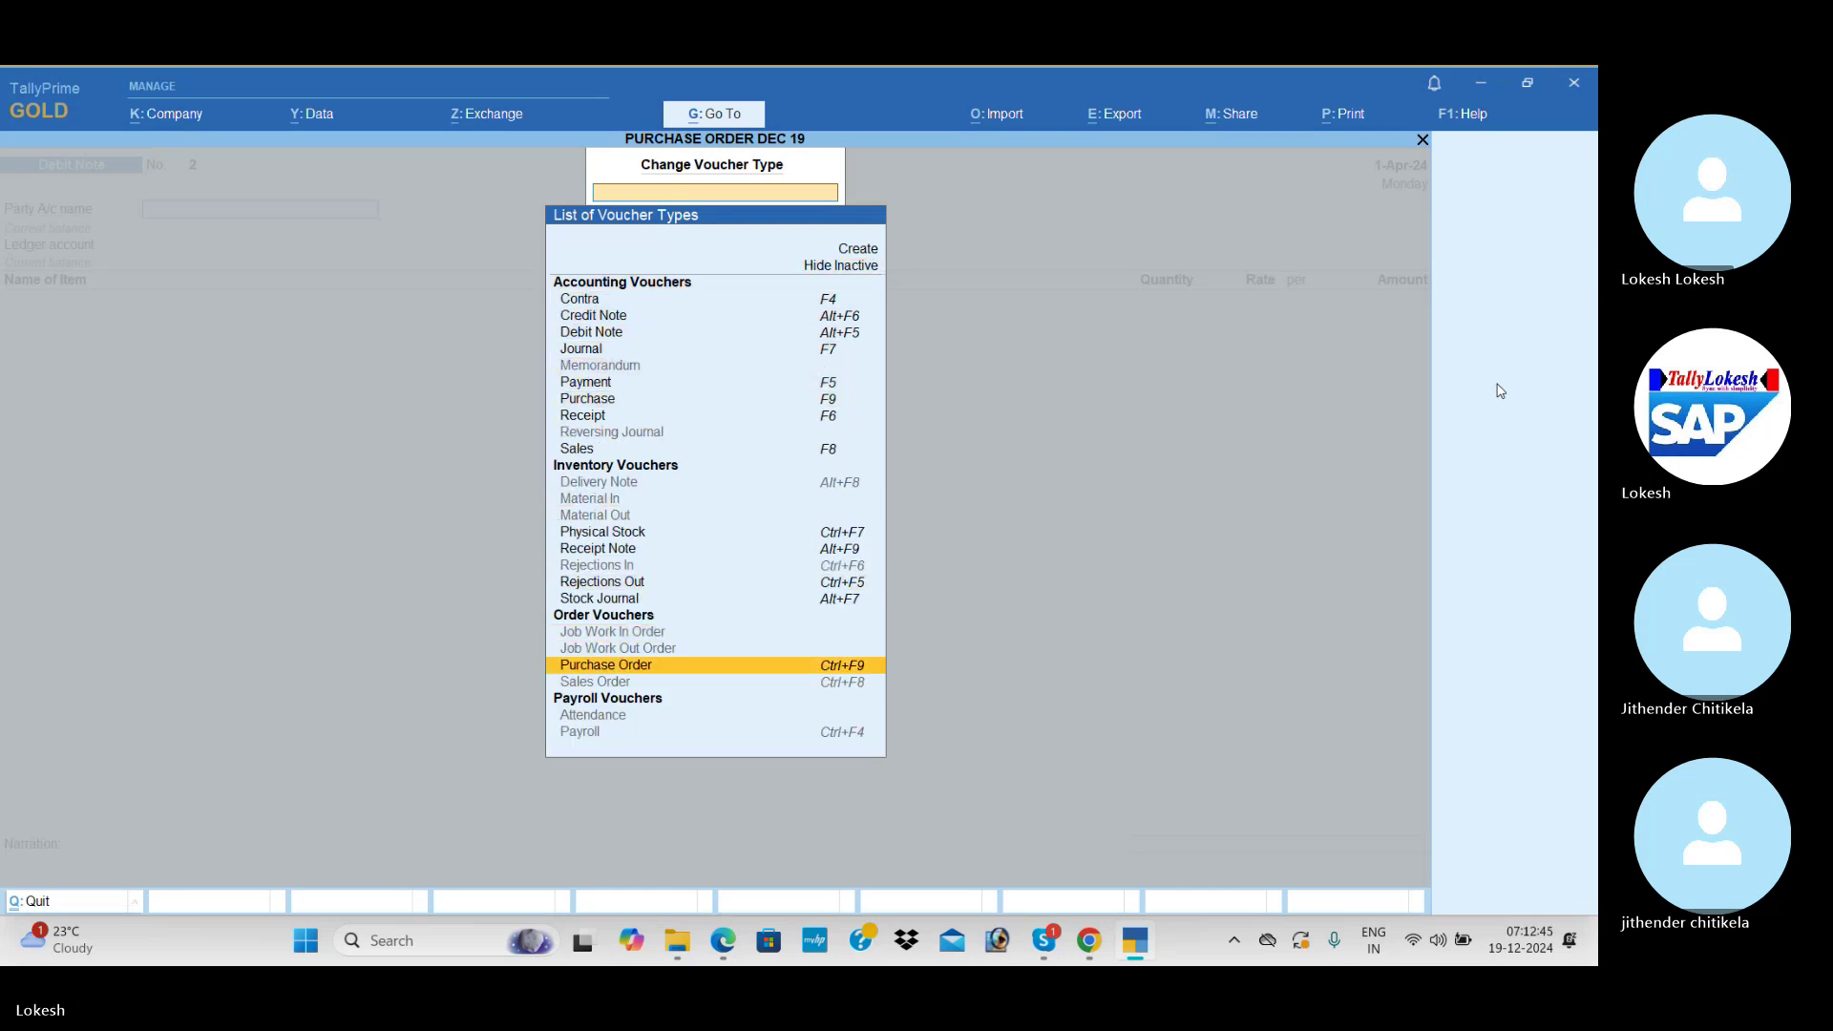
{"action": "key", "text": "Up"}
{"action": "key", "text": "Up"}
{"action": "key", "text": "Up"}
{"action": "key", "text": "Up"}
{"action": "key", "text": "Up"}
{"action": "key", "text": "Up"}
{"action": "key", "text": "Up"}
{"action": "key", "text": "Up"}
{"action": "key", "text": "Up"}
{"action": "key", "text": "Up"}
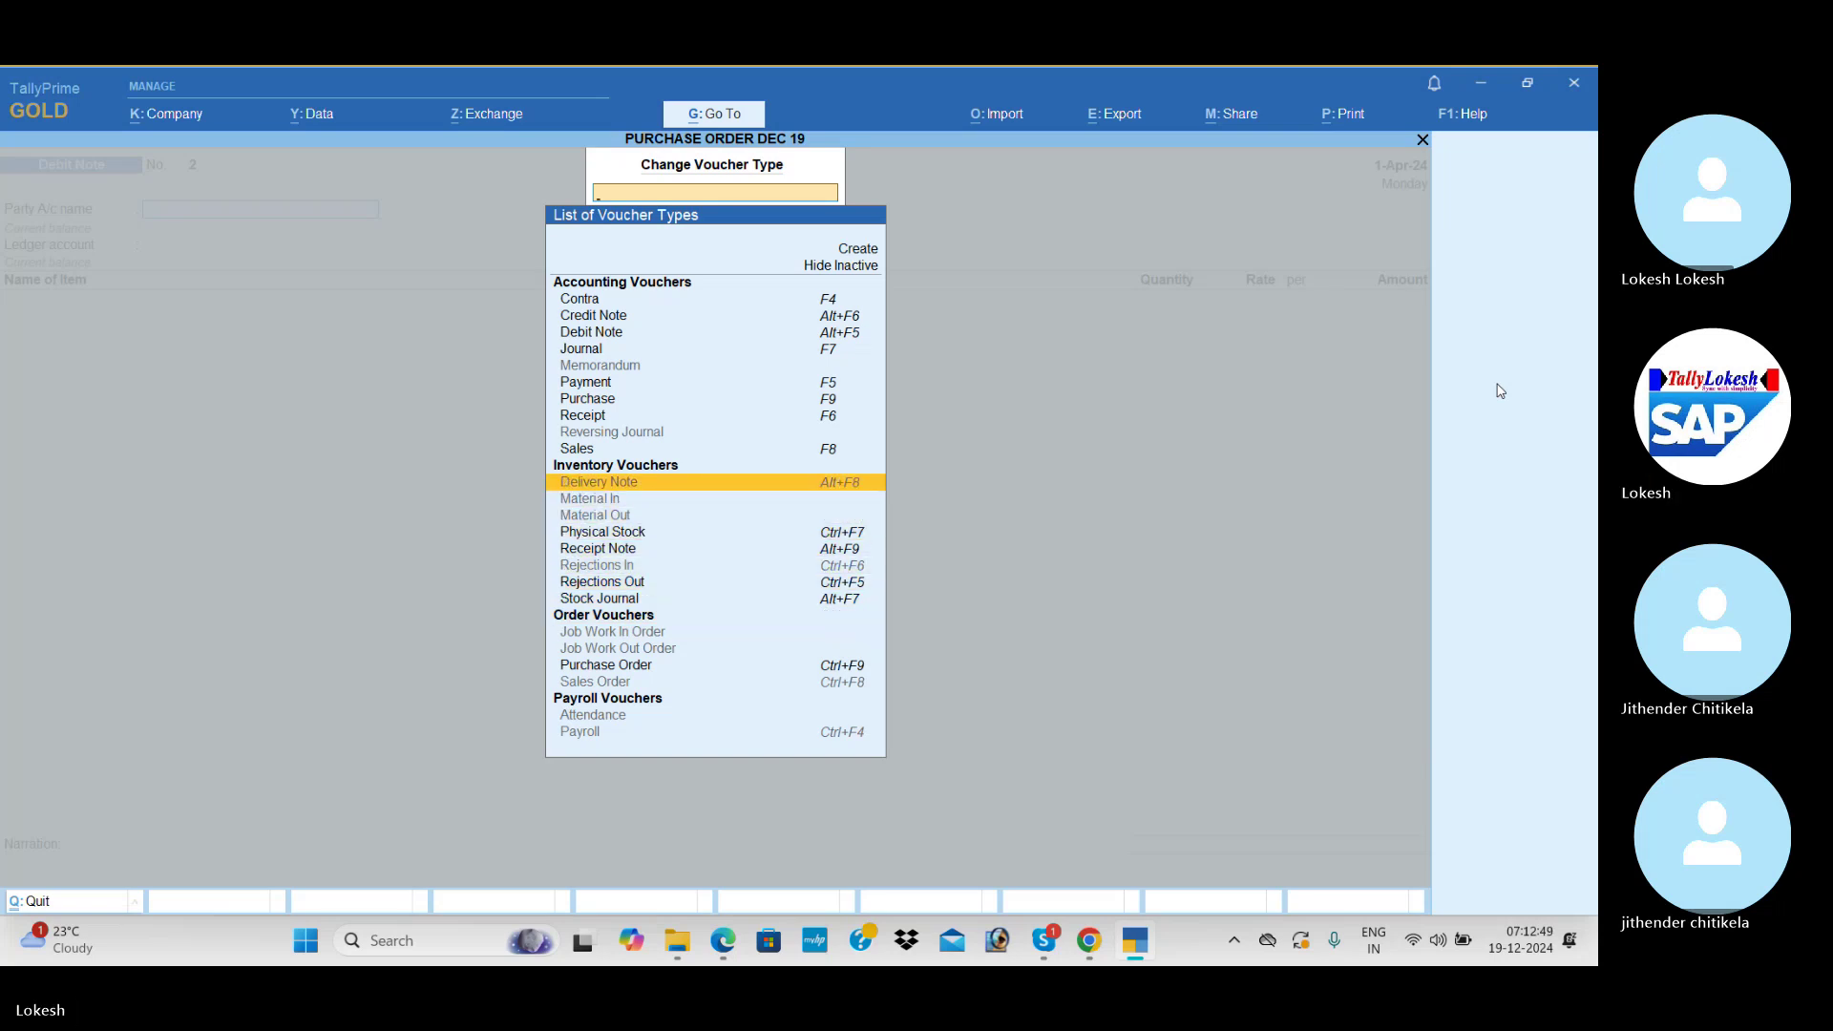
{"action": "key", "text": "Down"}
{"action": "key", "text": "Down"}
{"action": "key", "text": "Down"}
{"action": "key", "text": "Down"}
{"action": "key", "text": "Down"}
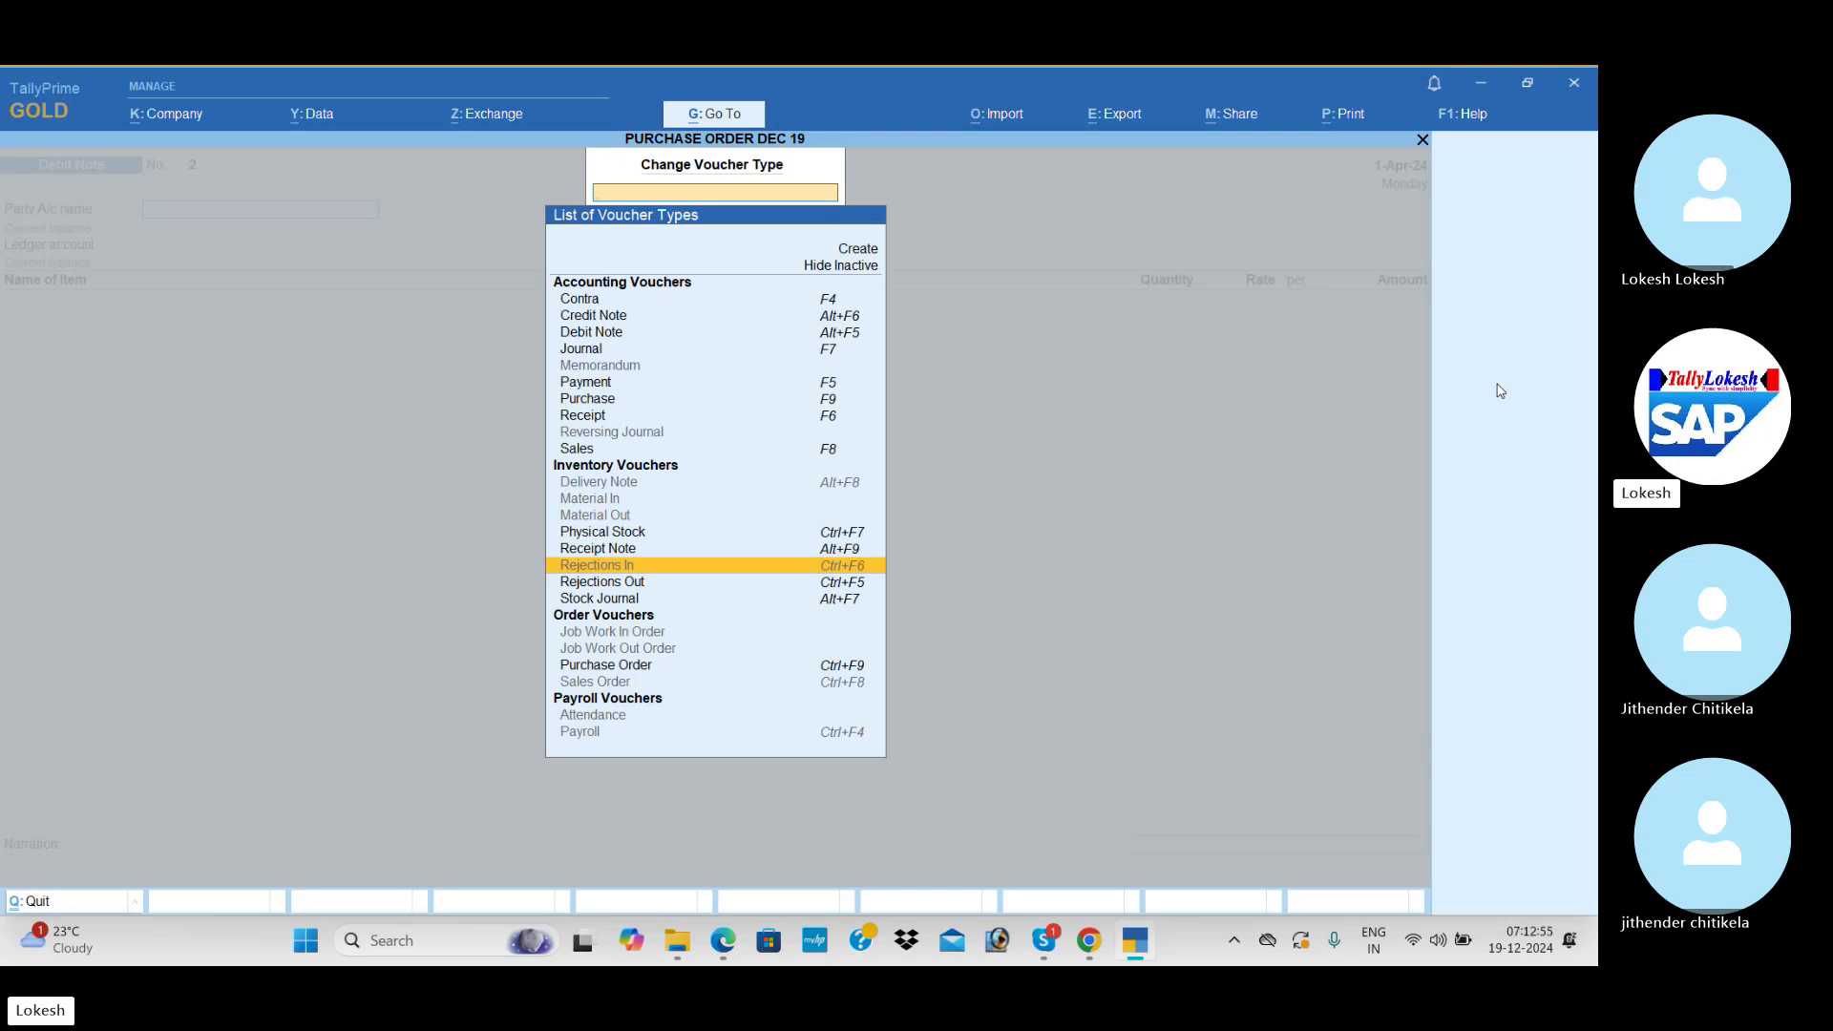
{"action": "key", "text": "Escape"}
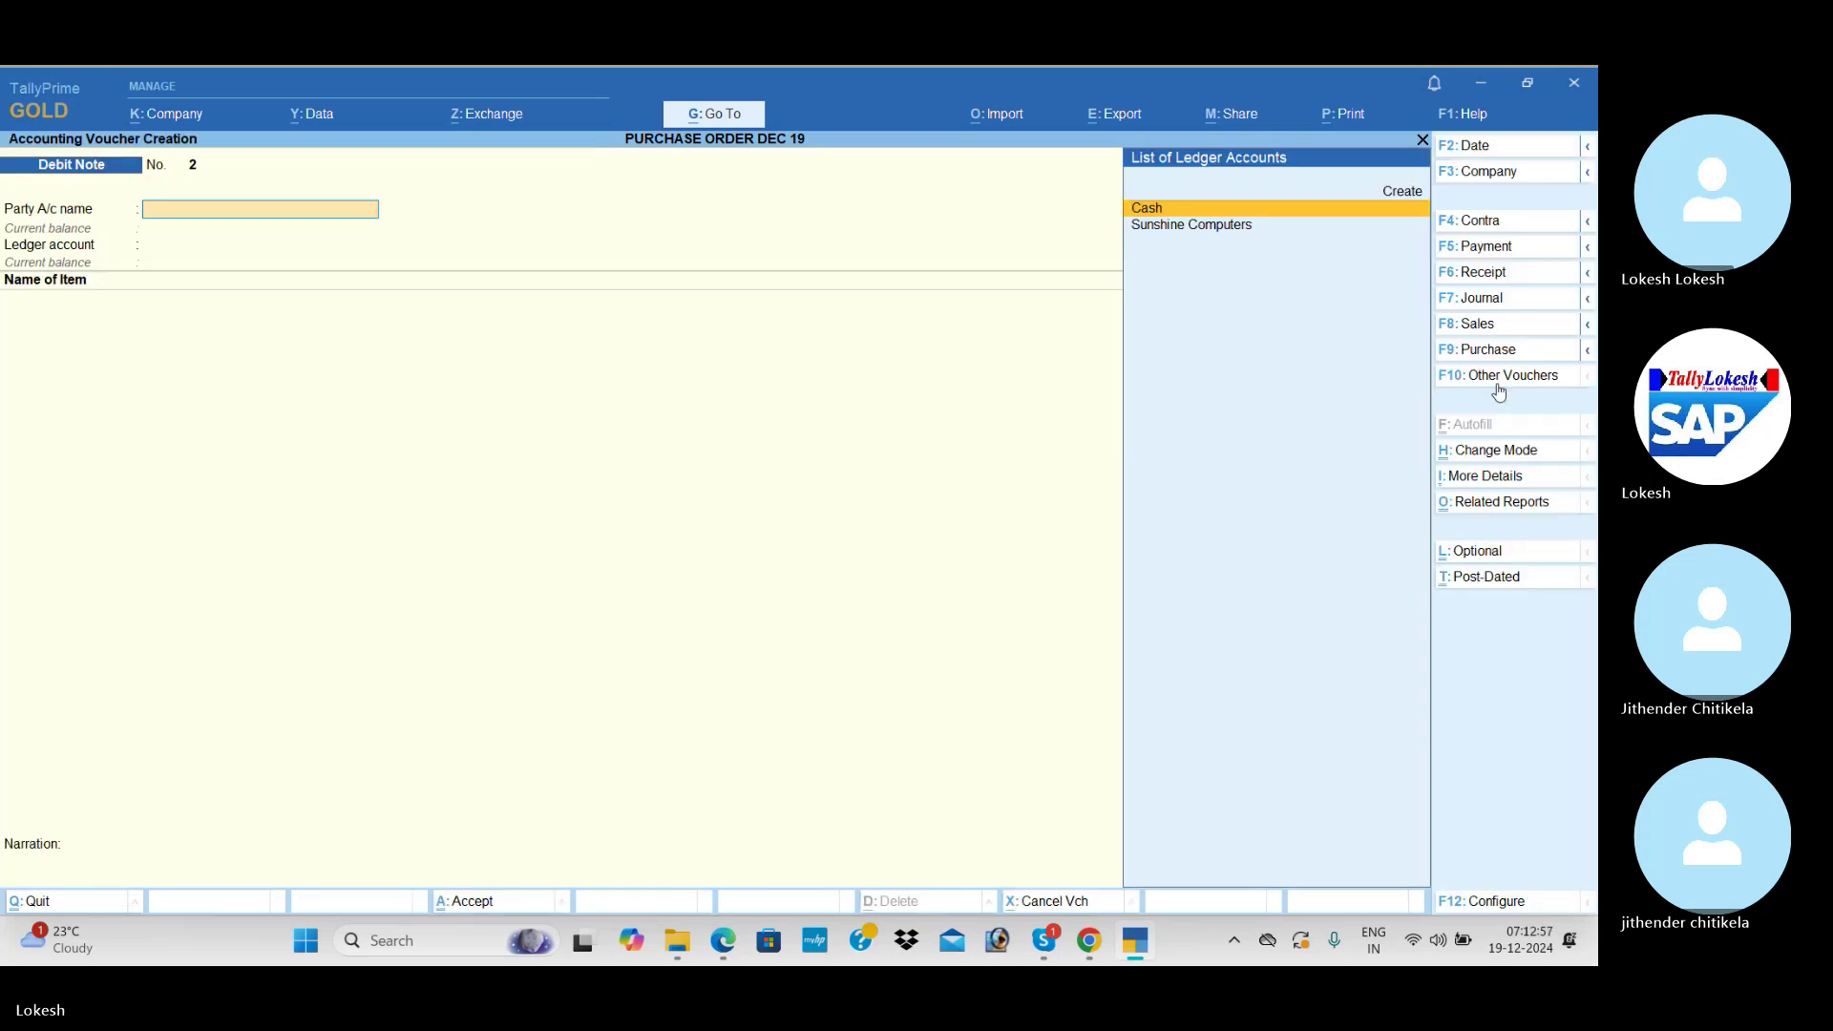
- Leave voucher entry without saving and switch to the Skype call window
{"action": "key", "text": "Escape"}
{"action": "key", "text": "y"}
{"action": "key", "text": "alt+Tab"}
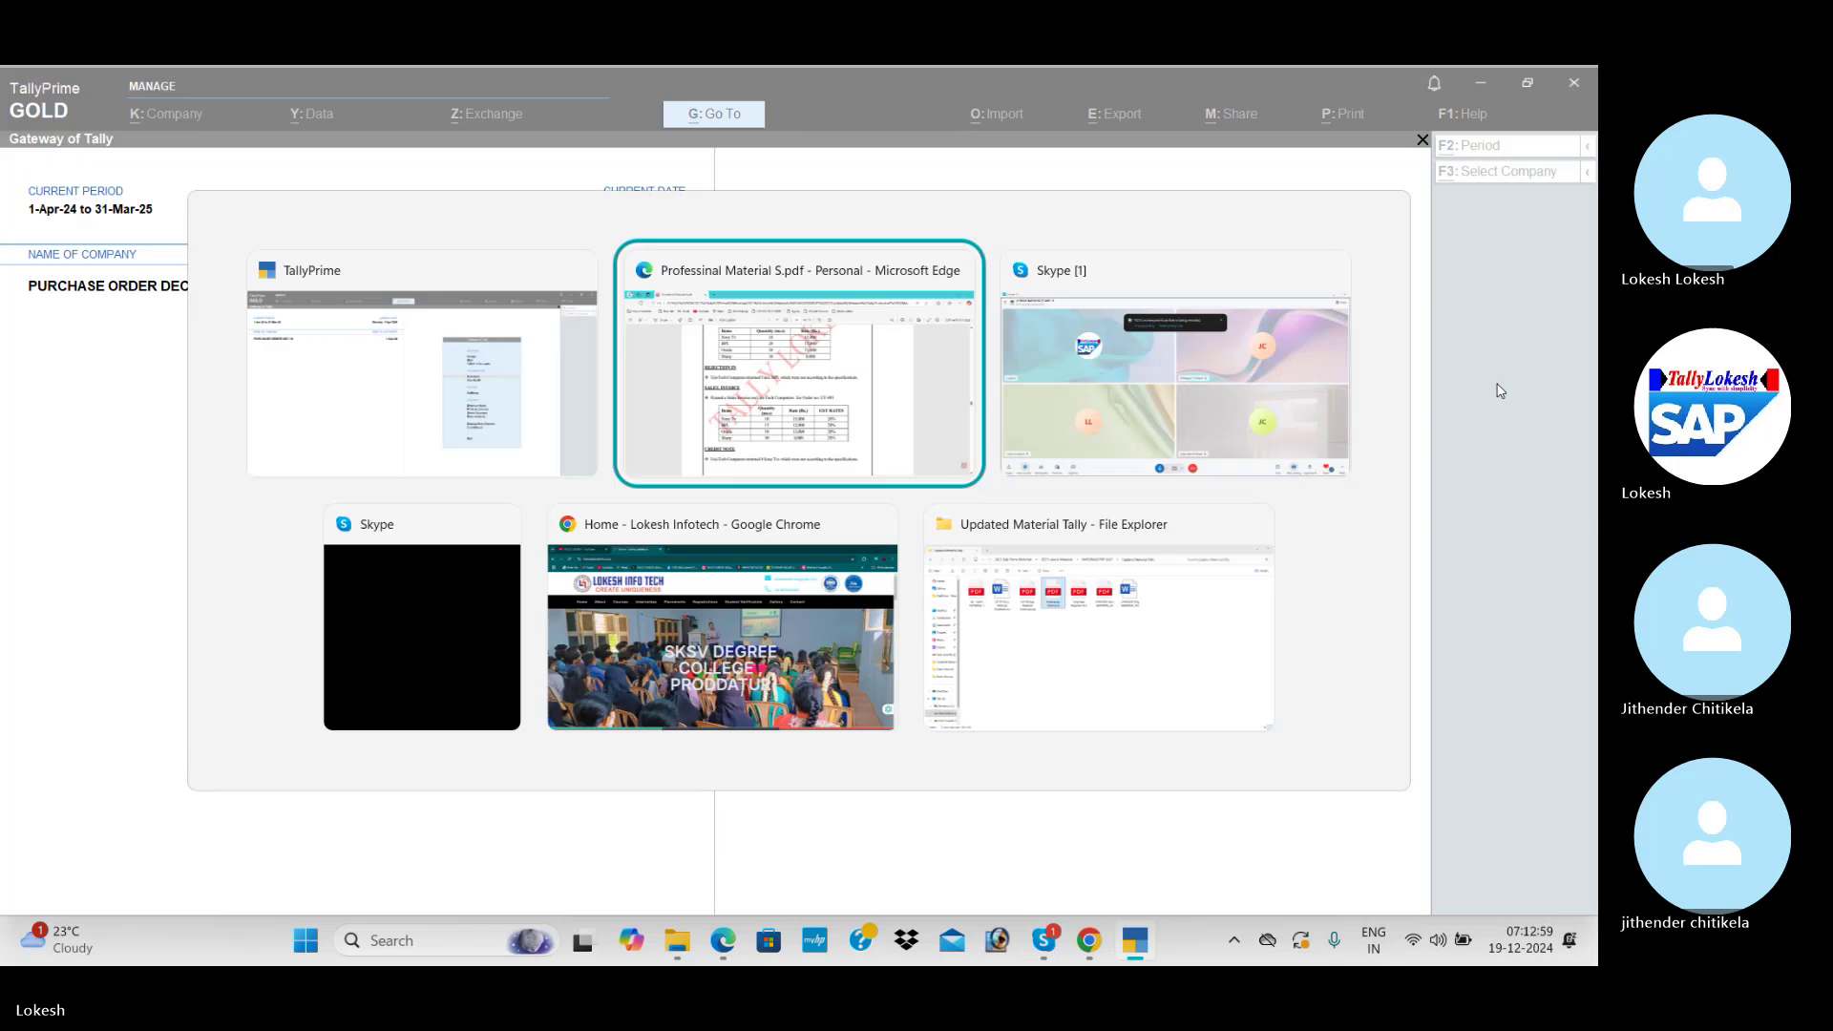
{"action": "key", "text": "alt+Tab"}
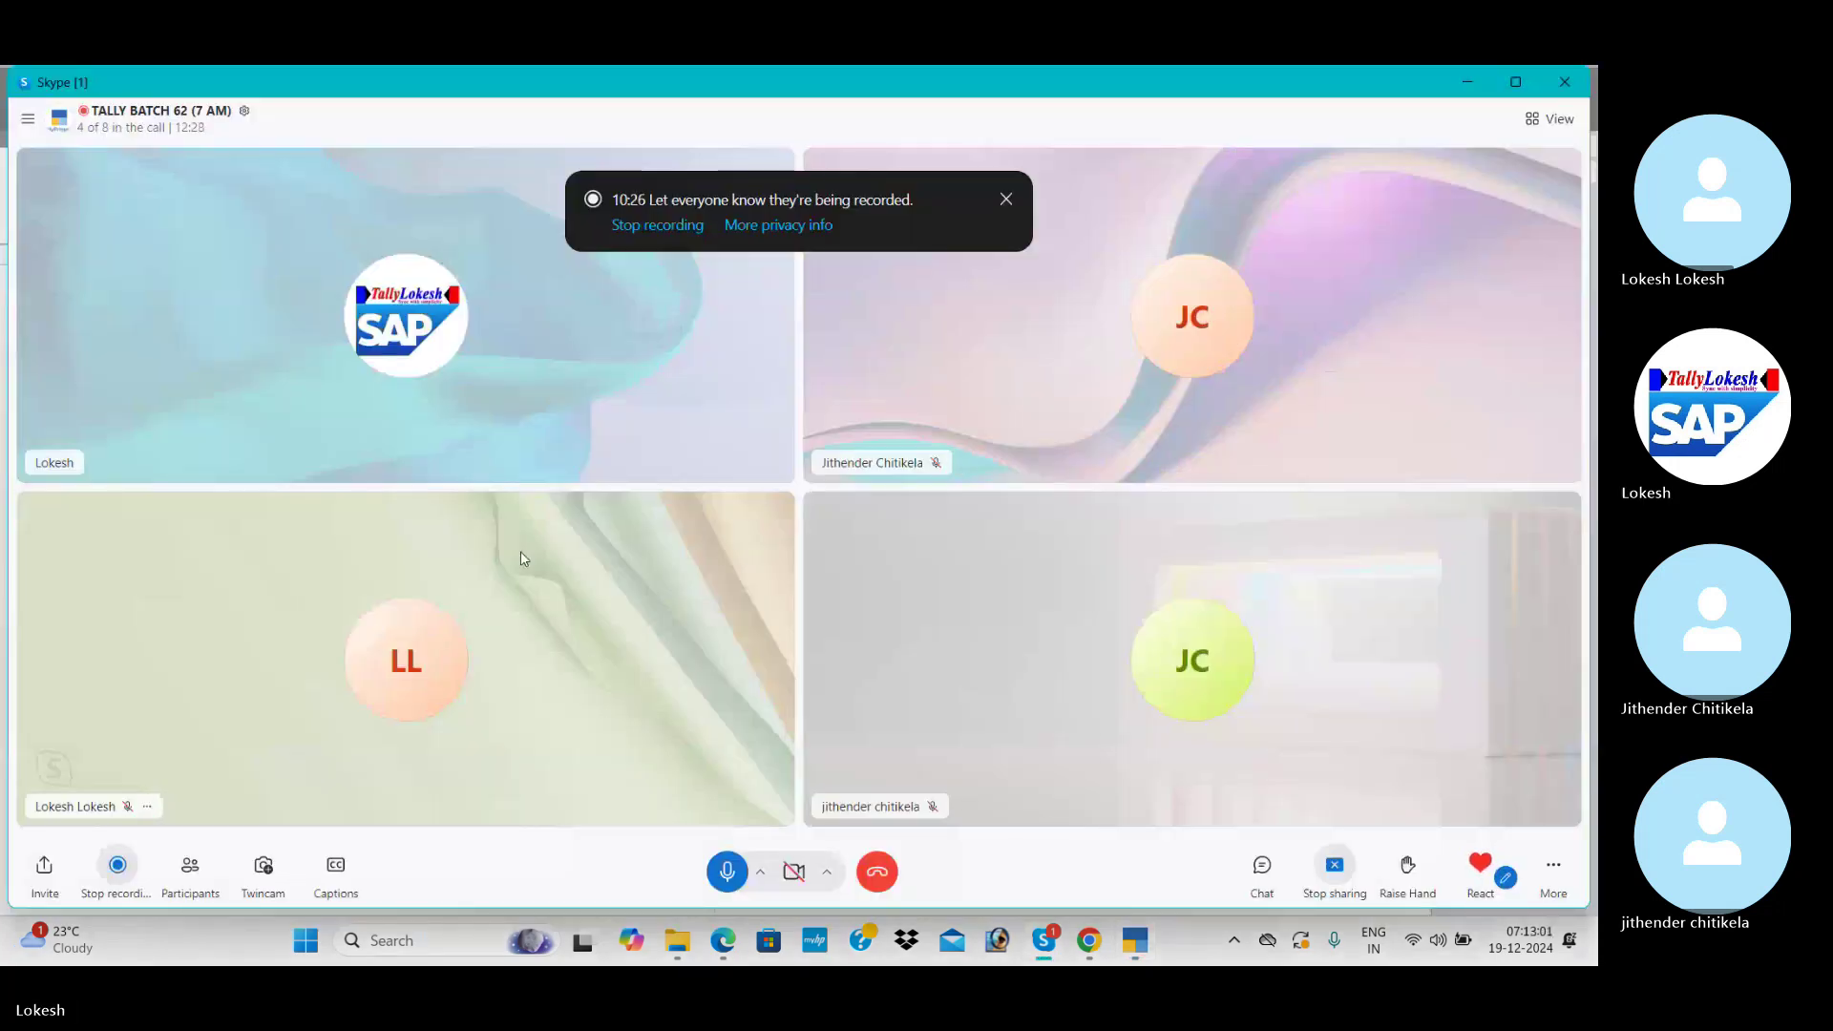